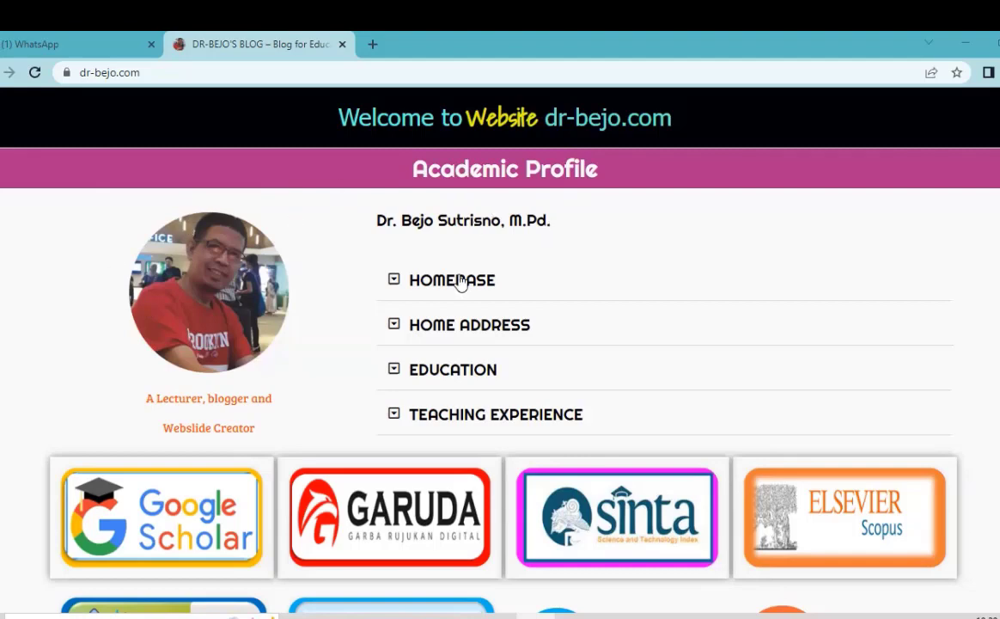
# Step: On the reference profile, expand and collapse HOMEBASE, HOME ADDRESS, EDUCATION and TEACHING EXPERIENCE
pyautogui.click(397, 283)
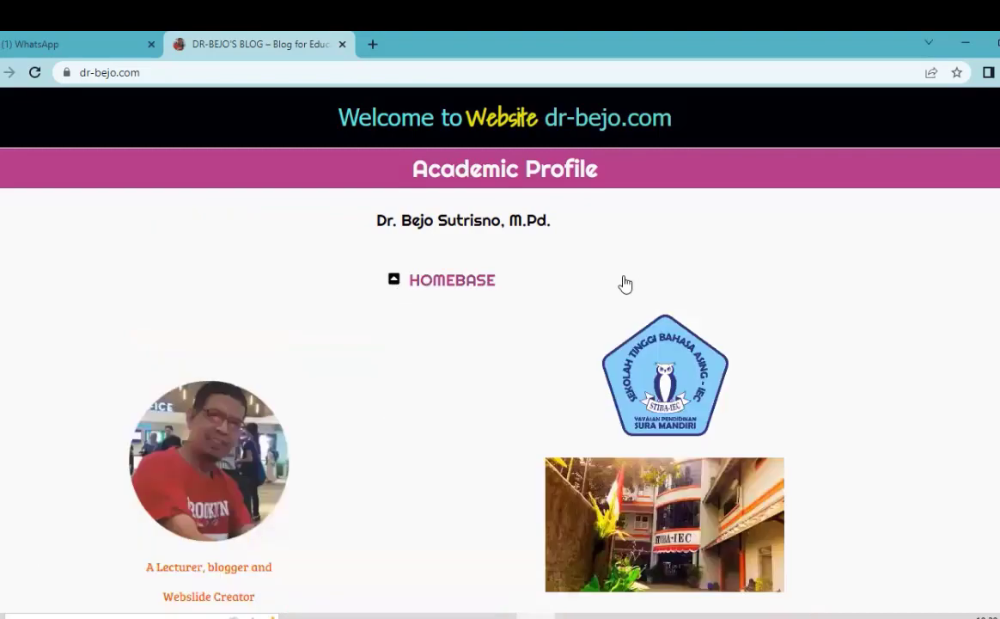
pyautogui.scroll(-2, 625, 283)
pyautogui.scroll(2, 386, 290)
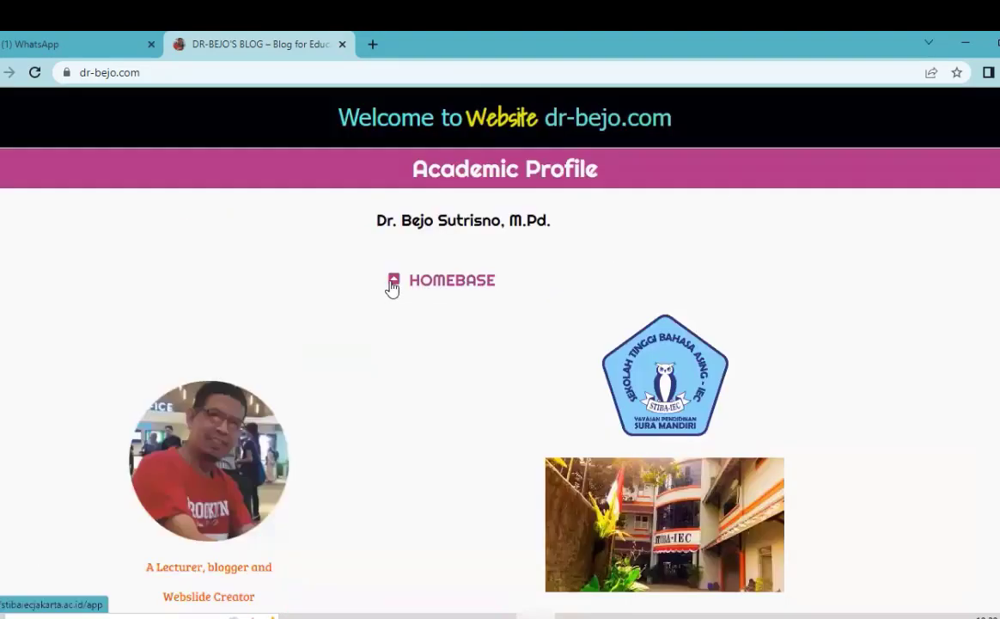
pyautogui.click(393, 283)
pyautogui.scroll(-1, 399, 254)
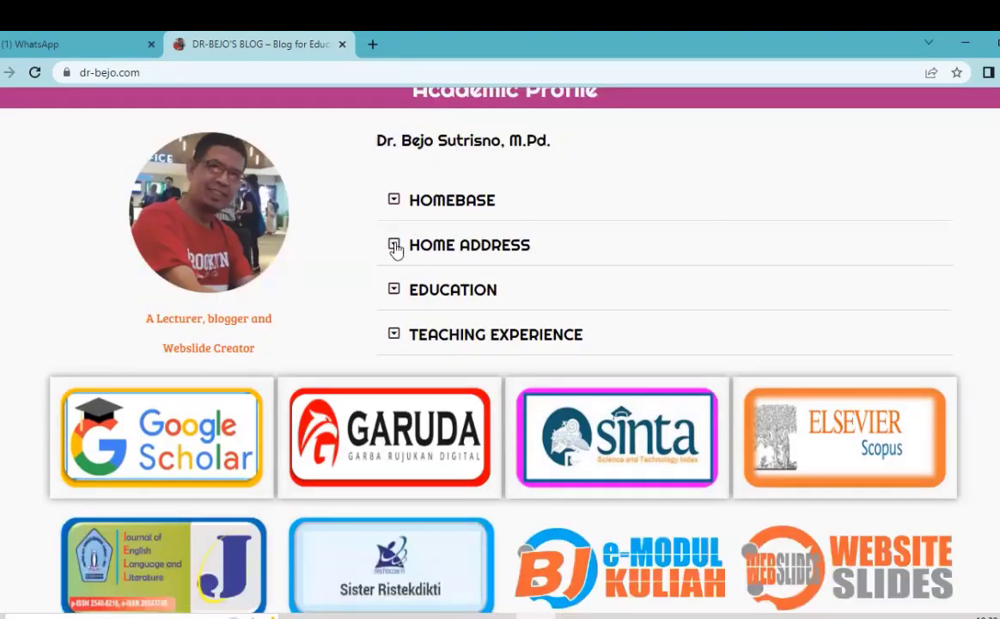
pyautogui.click(396, 247)
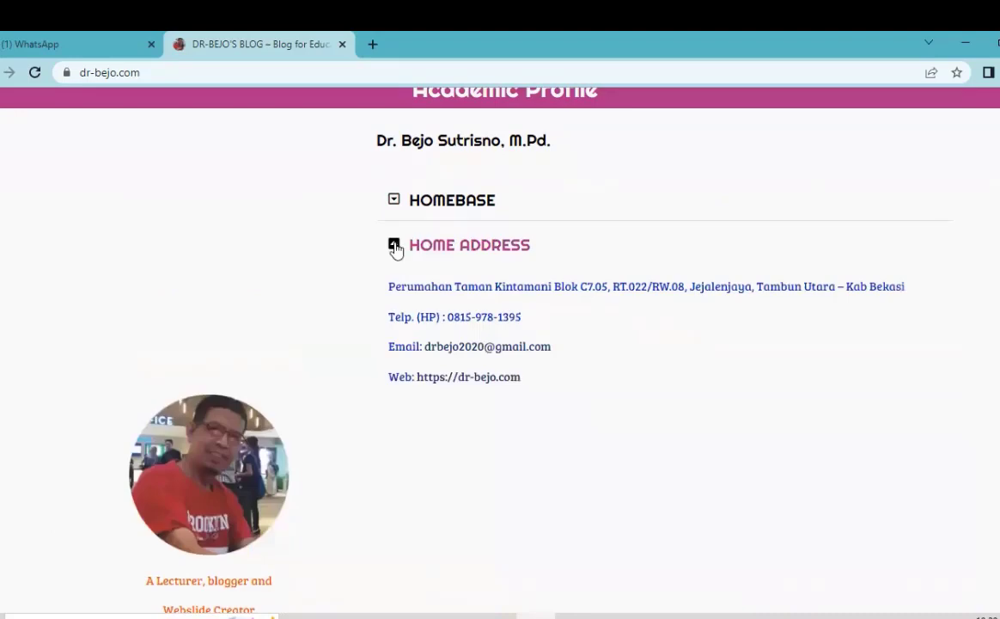
pyautogui.click(396, 246)
pyautogui.click(394, 292)
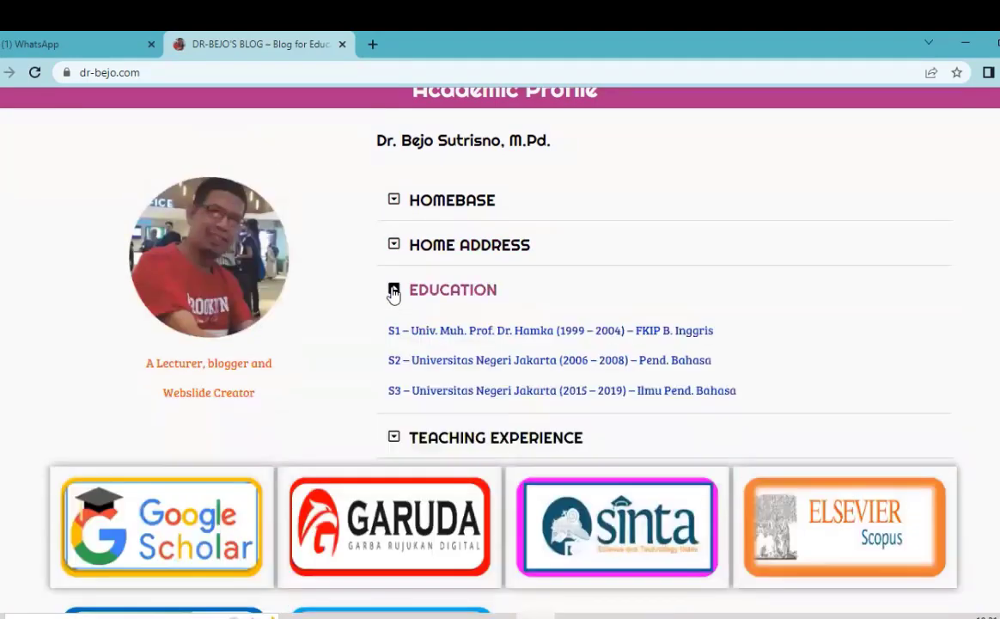
pyautogui.click(393, 292)
pyautogui.click(393, 336)
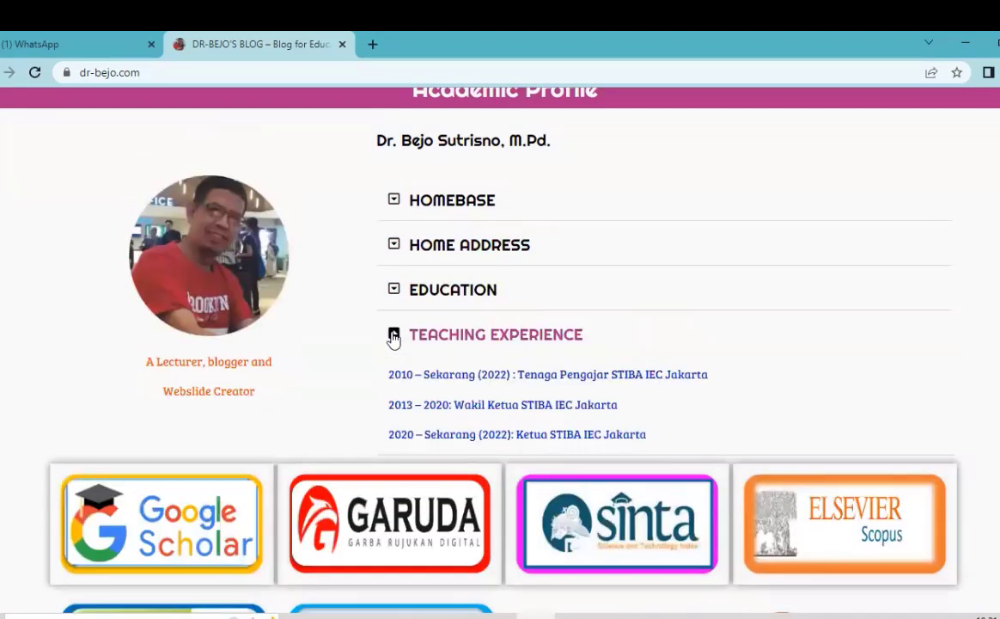
pyautogui.click(394, 336)
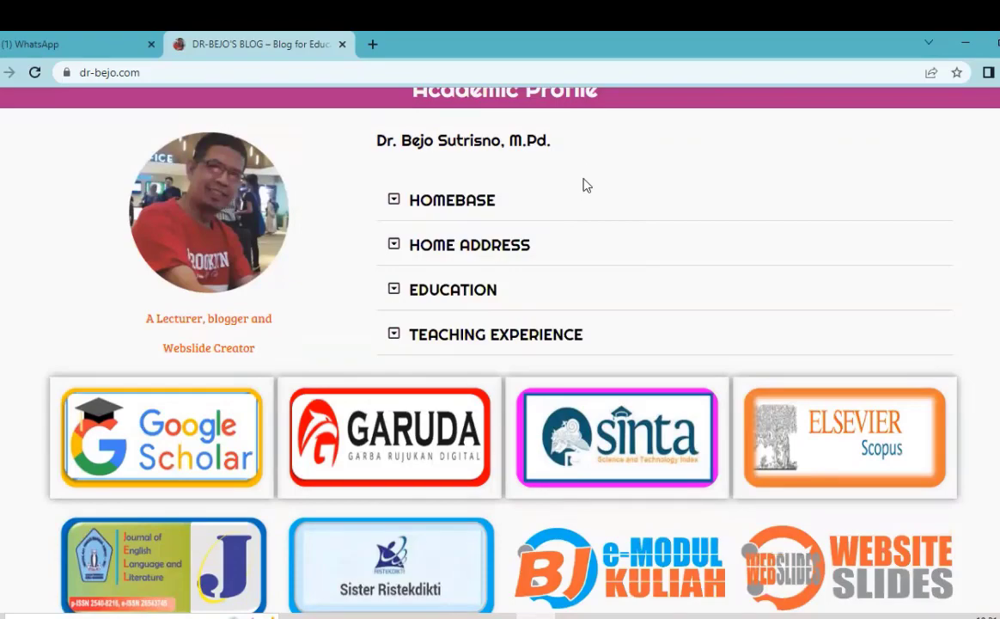
# Step: Scroll through the dr-bejo.com reference profile page to review its layout
pyautogui.scroll(1, 608, 175)
pyautogui.scroll(-1, 601, 176)
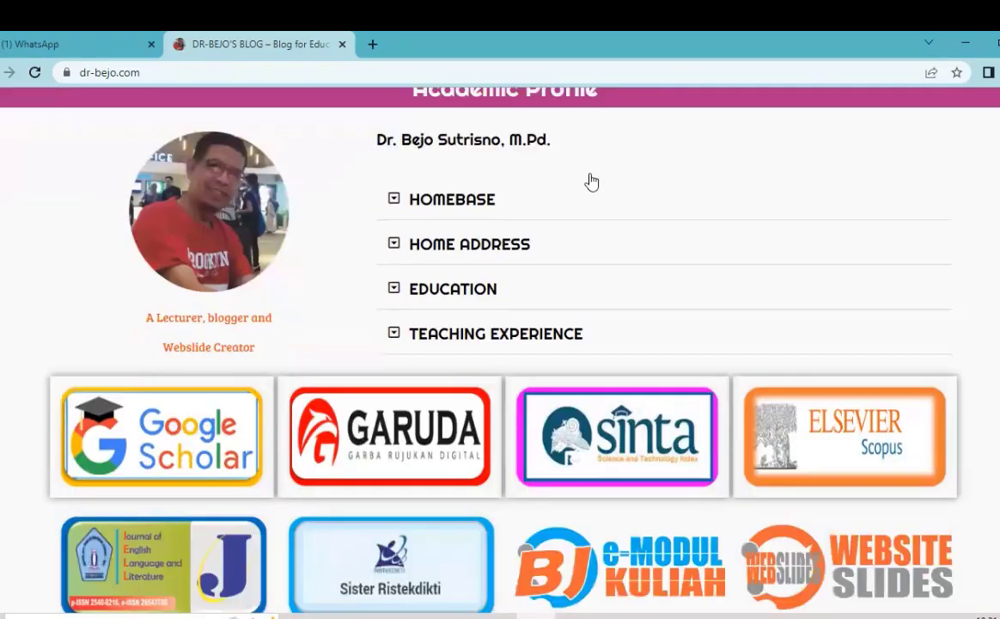
pyautogui.scroll(-1, 591, 182)
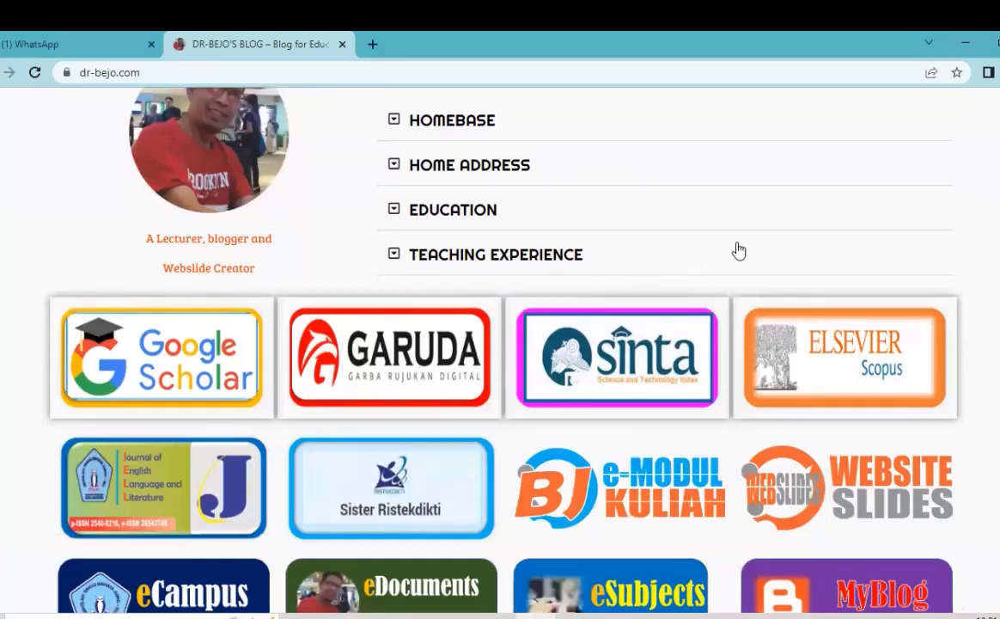
pyautogui.scroll(-1, 464, 252)
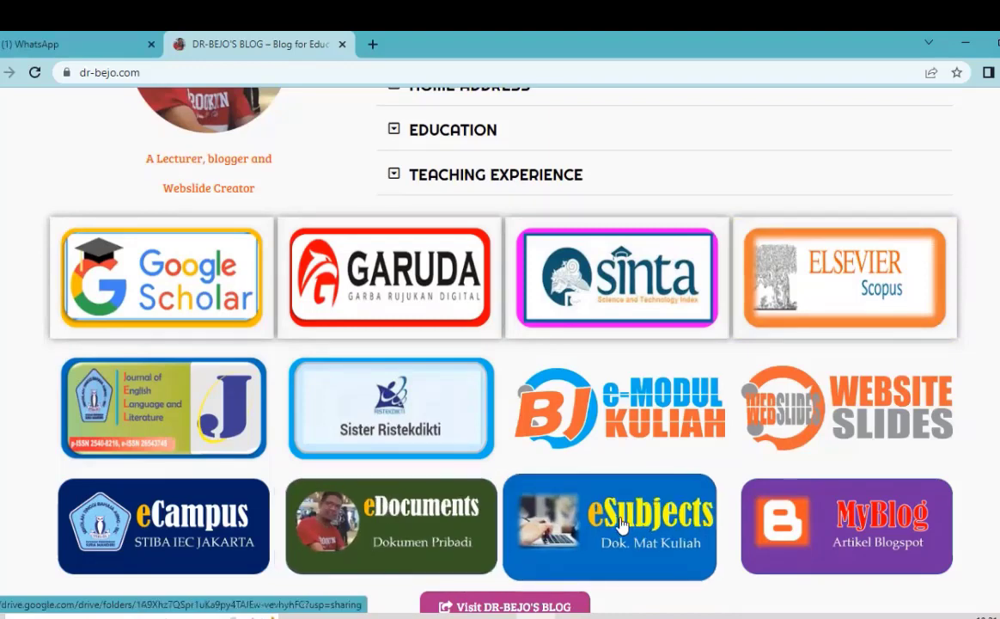
pyautogui.scroll(3, 614, 258)
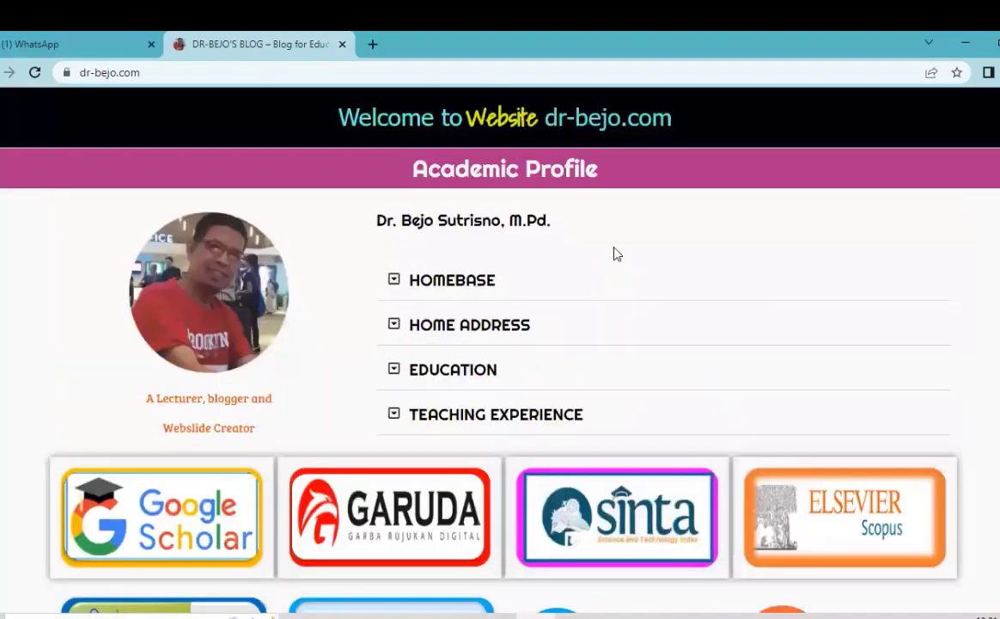
pyautogui.scroll(-1, 613, 285)
pyautogui.scroll(-3, 612, 313)
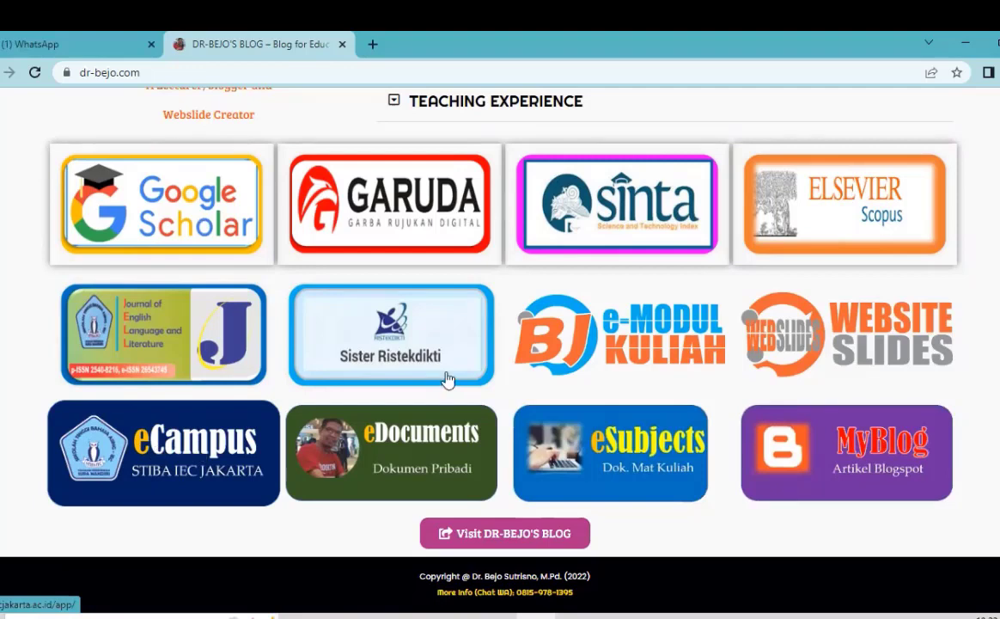
pyautogui.scroll(4, 447, 380)
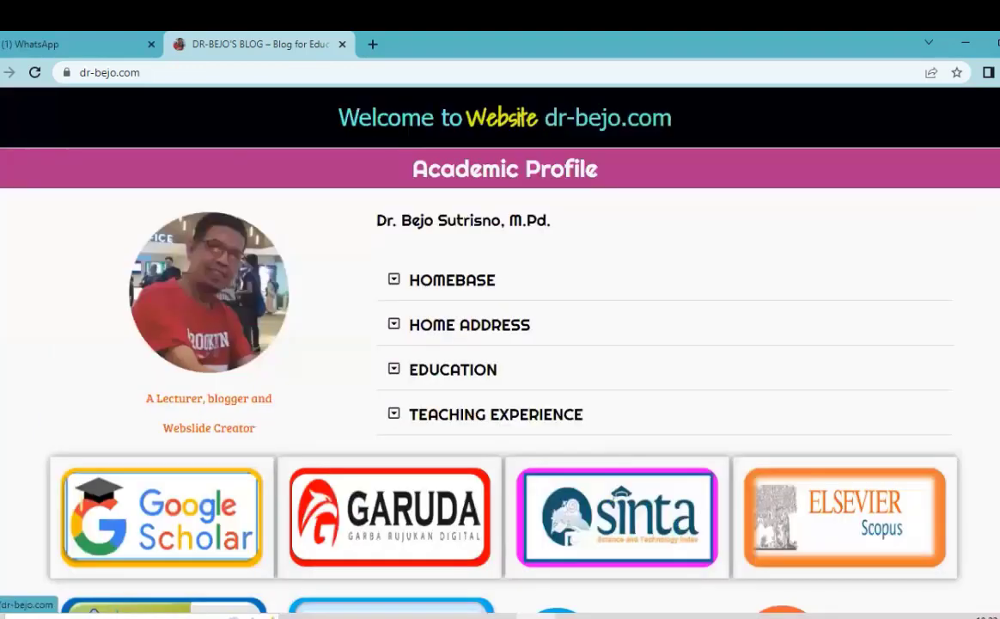
# Step: Load tutorial.stiba-iec.com/wp-admin in a new browser tab
pyautogui.click(379, 49)
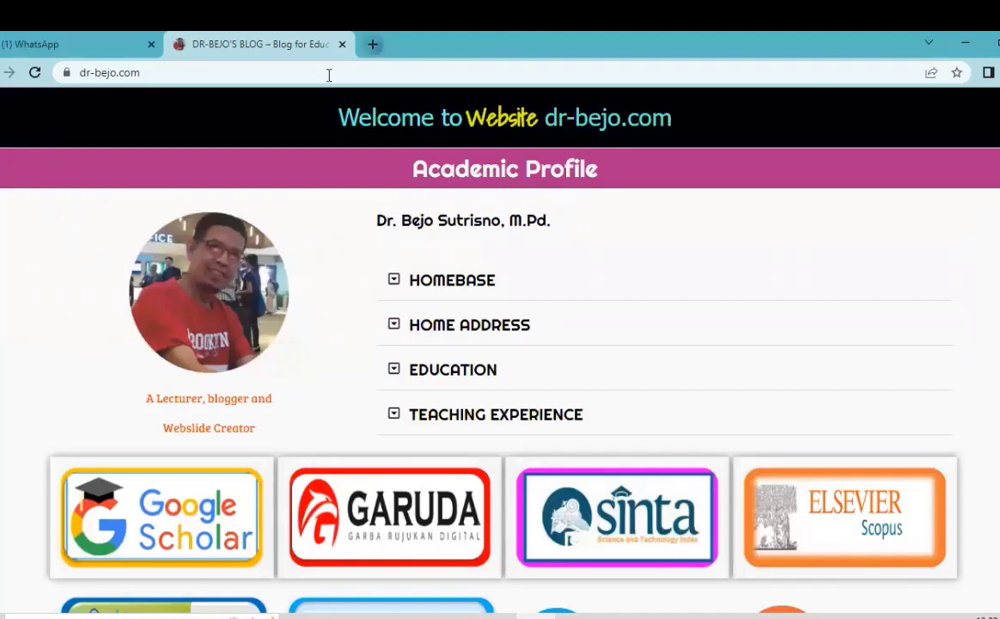
pyautogui.write('tu')
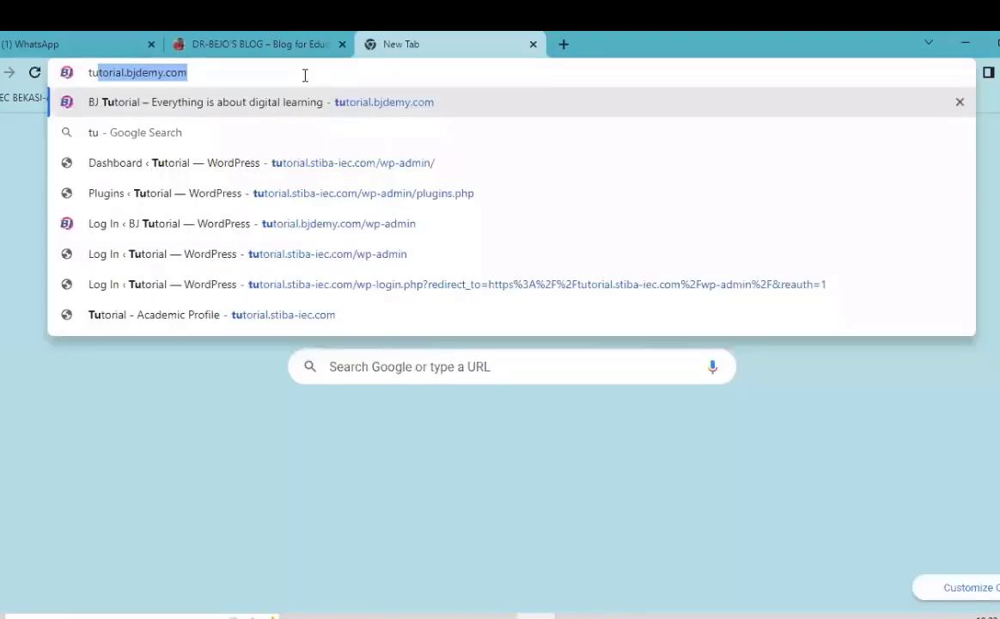
pyautogui.write('tor')
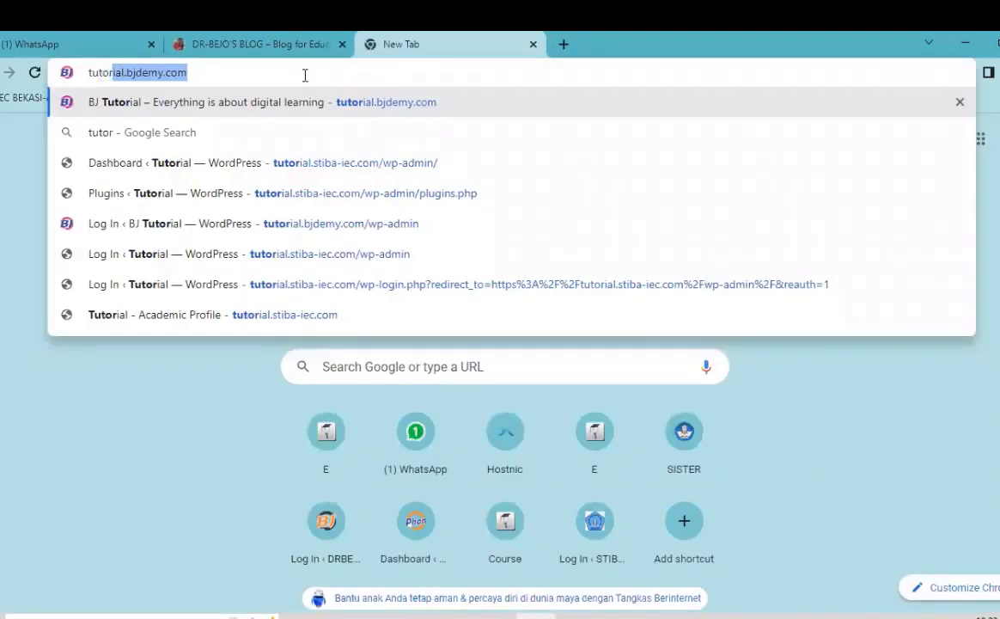
pyautogui.write('i')
pyautogui.write('al.st')
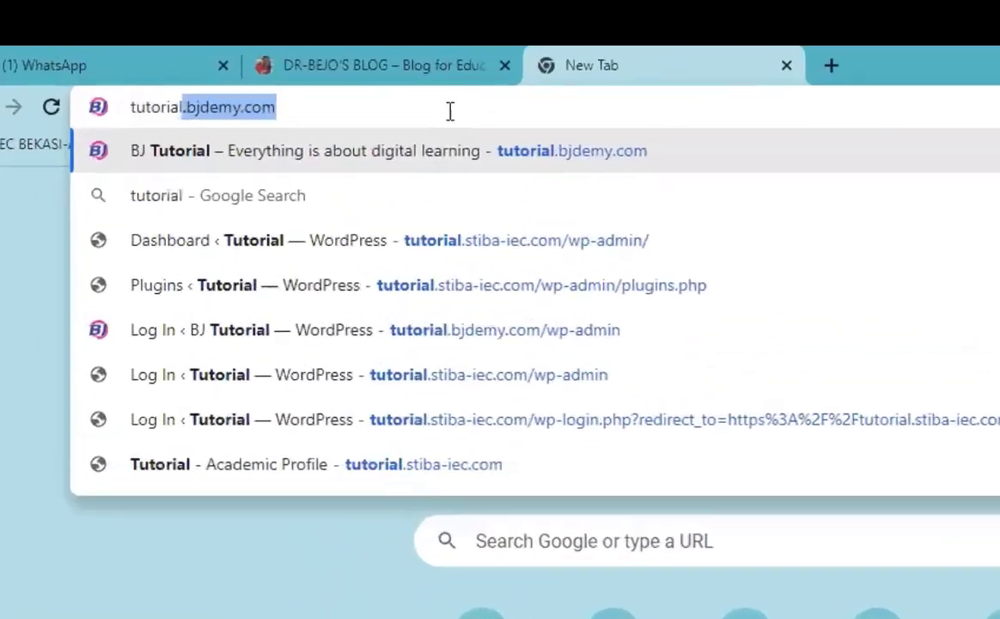
pyautogui.write('iba-iec')
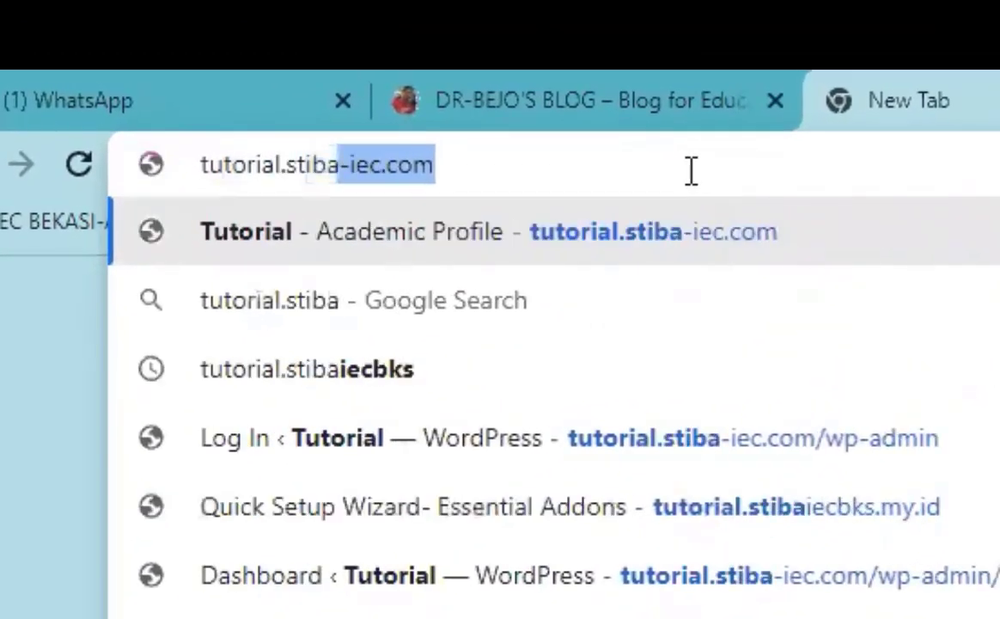
pyautogui.press('Return')
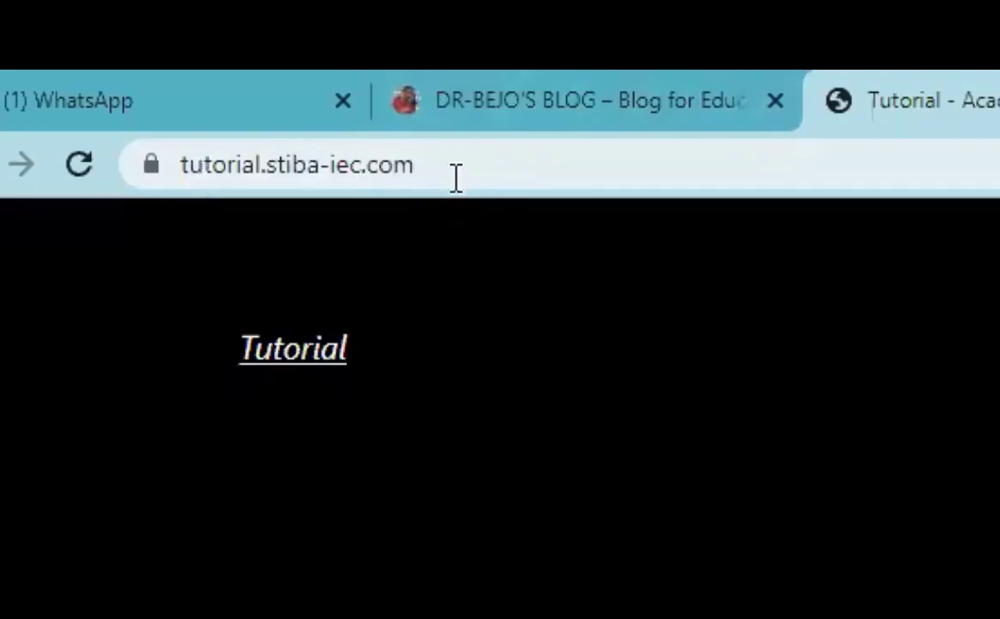
pyautogui.click(506, 163)
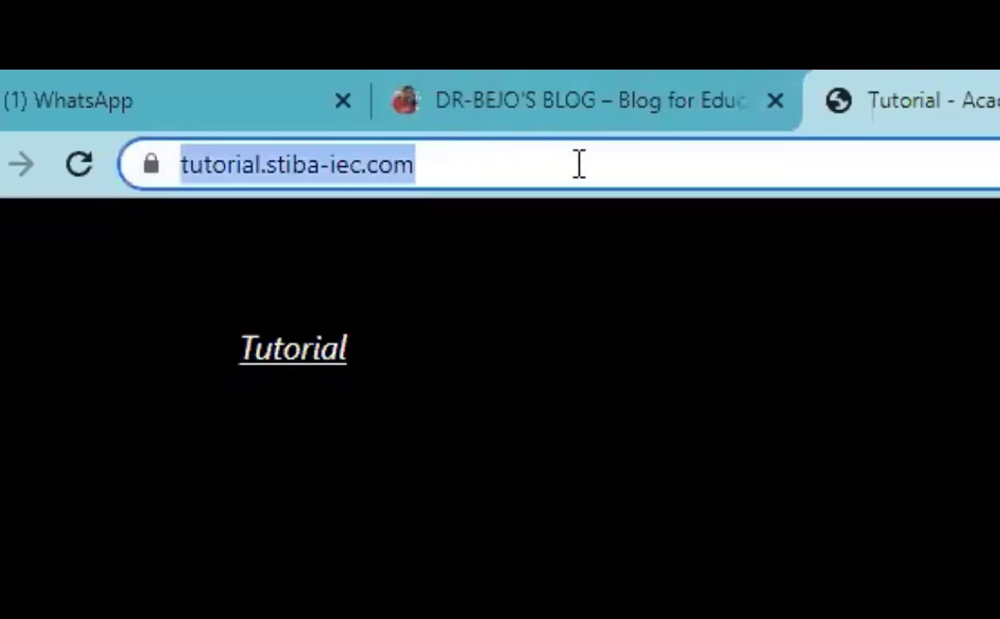
pyautogui.click(536, 166)
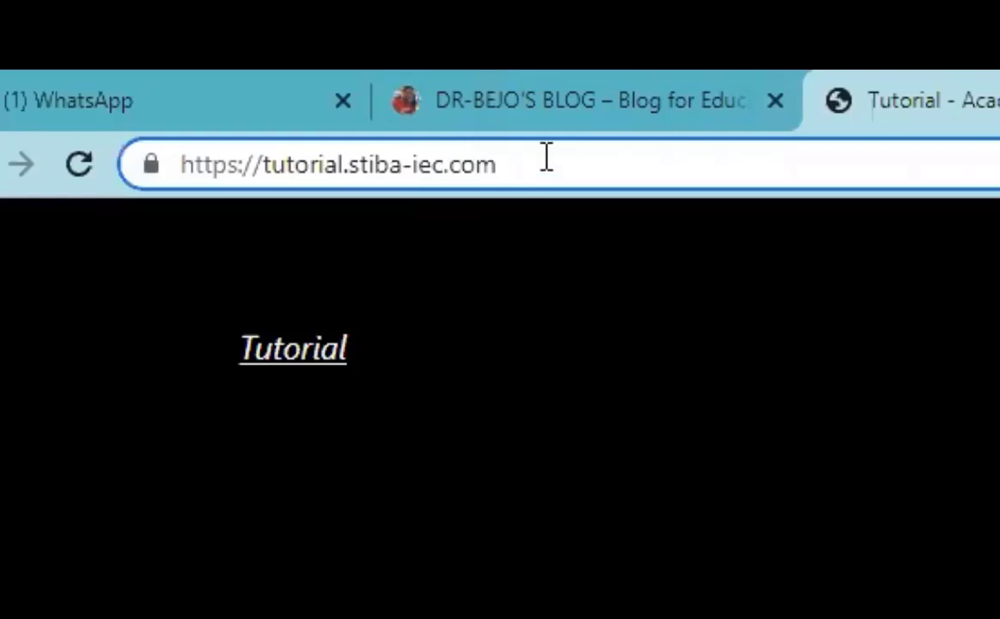
pyautogui.write('/wp')
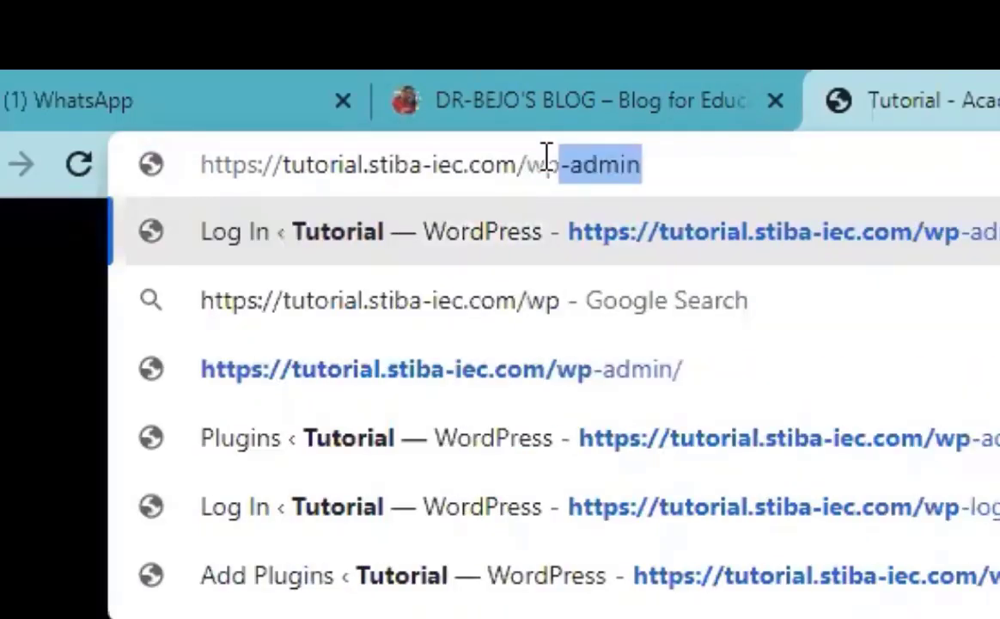
pyautogui.write('-admin')
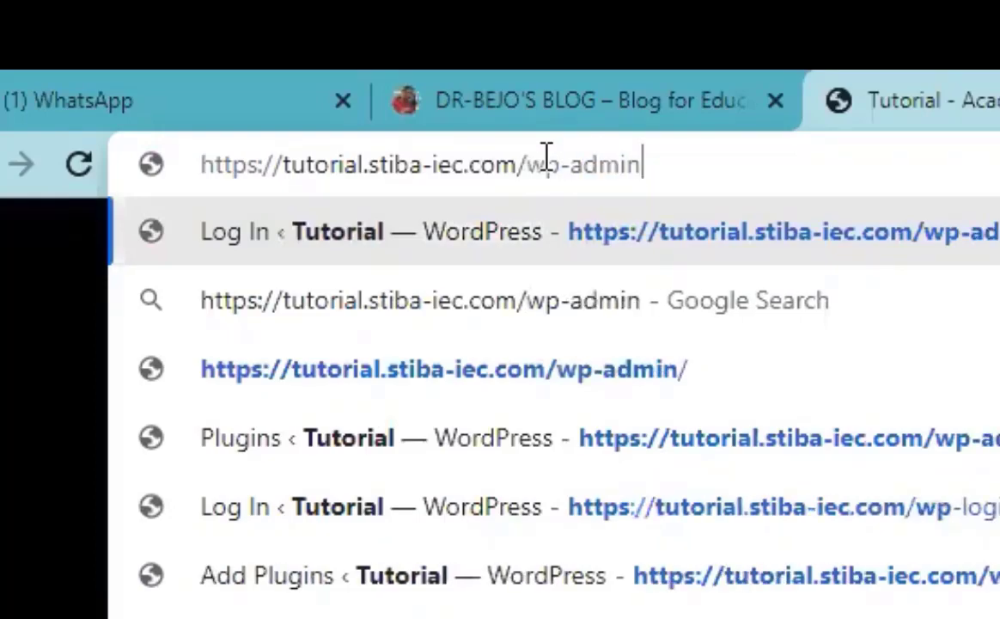
pyautogui.press('Return')
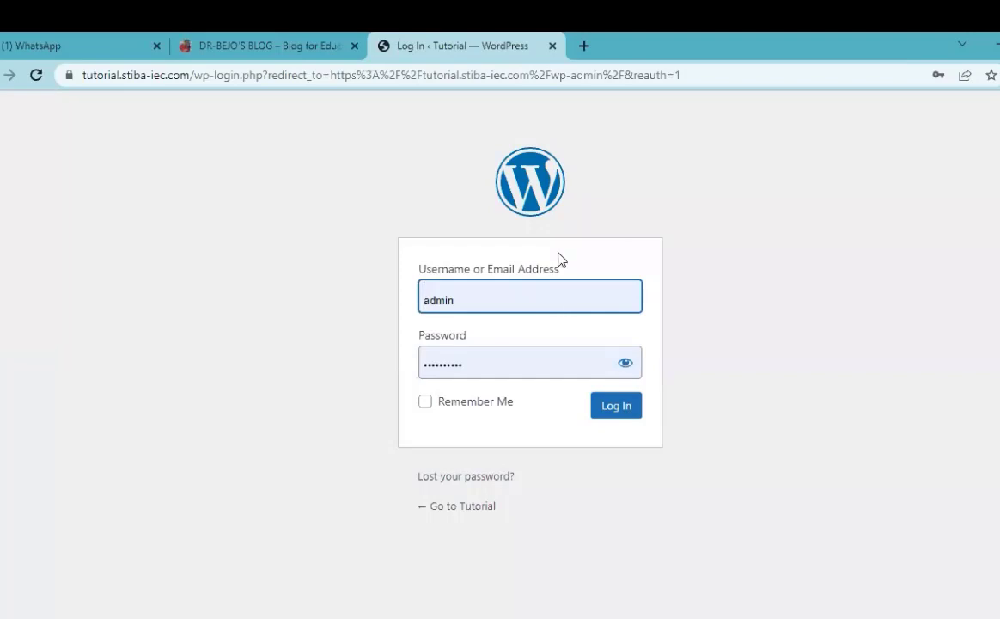
# Step: Replace the prefilled username and the account password, then submit the login form
pyautogui.moveTo(528, 301); pyautogui.dragTo(376, 317)
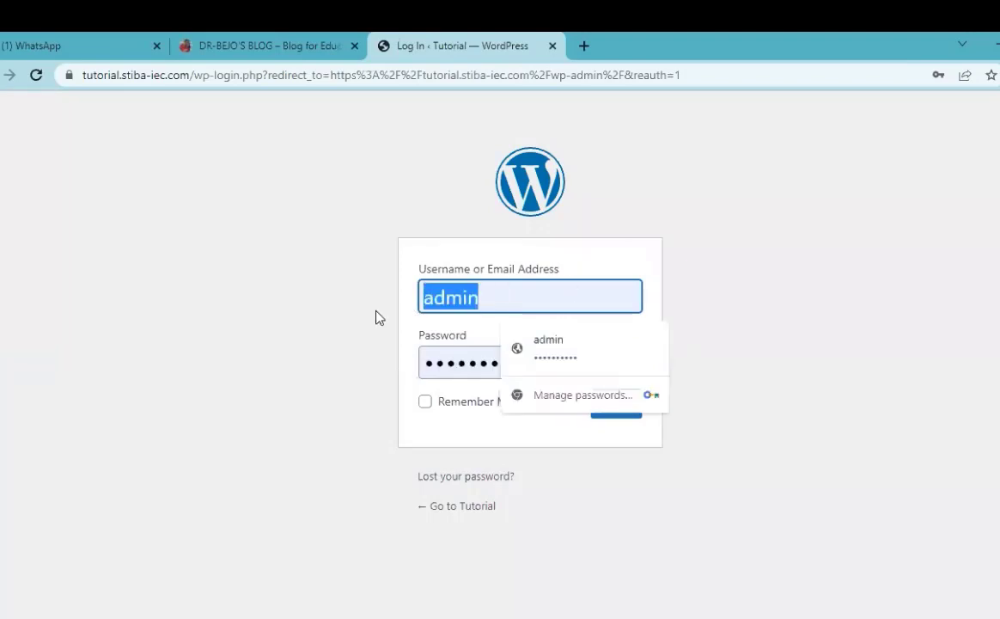
pyautogui.write('a')
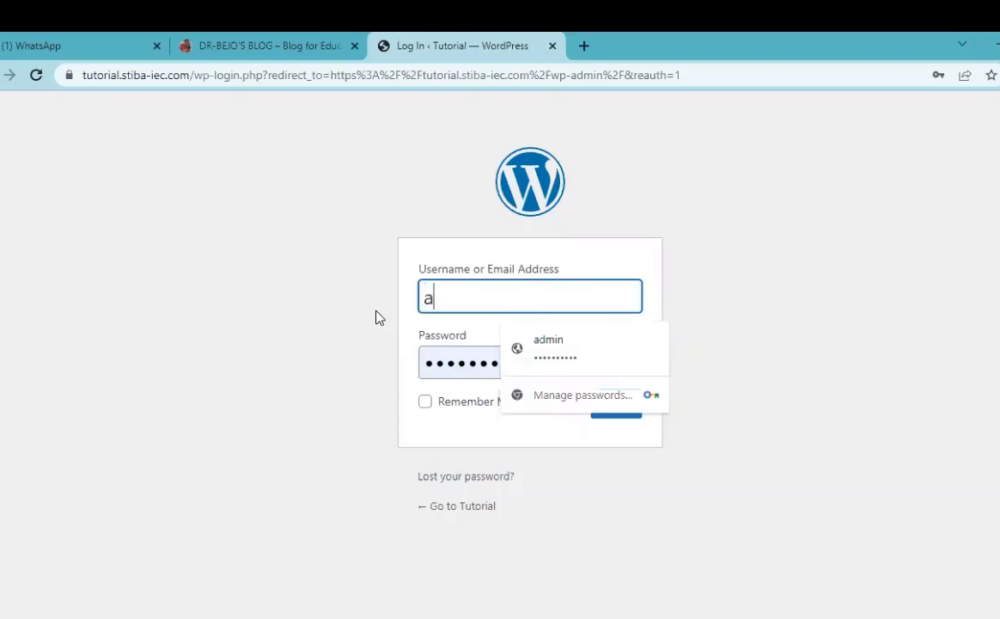
pyautogui.write('dmin')
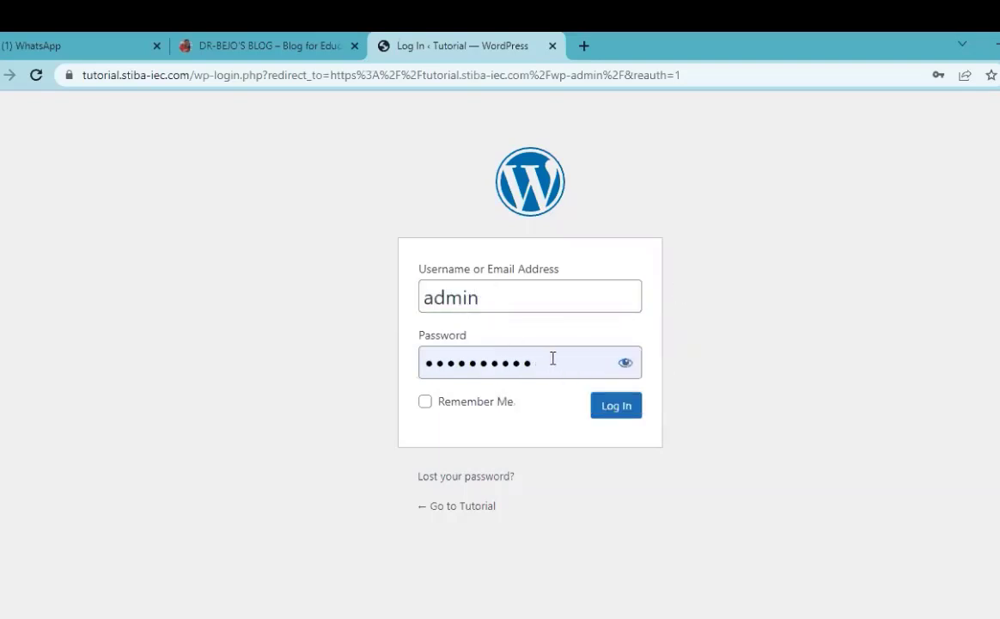
pyautogui.doubleClick(453, 371)
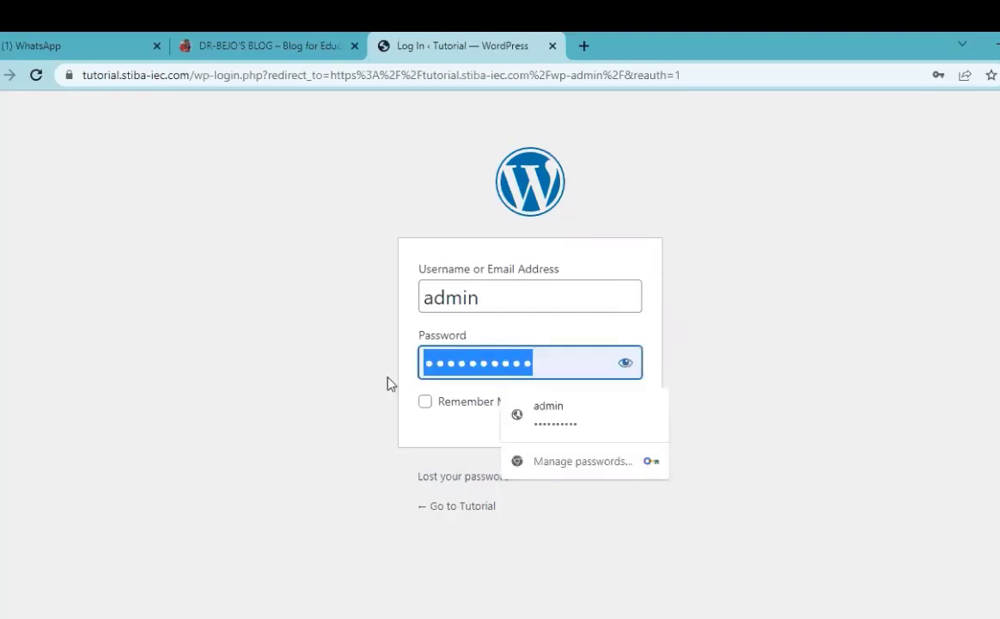
pyautogui.write('••••')
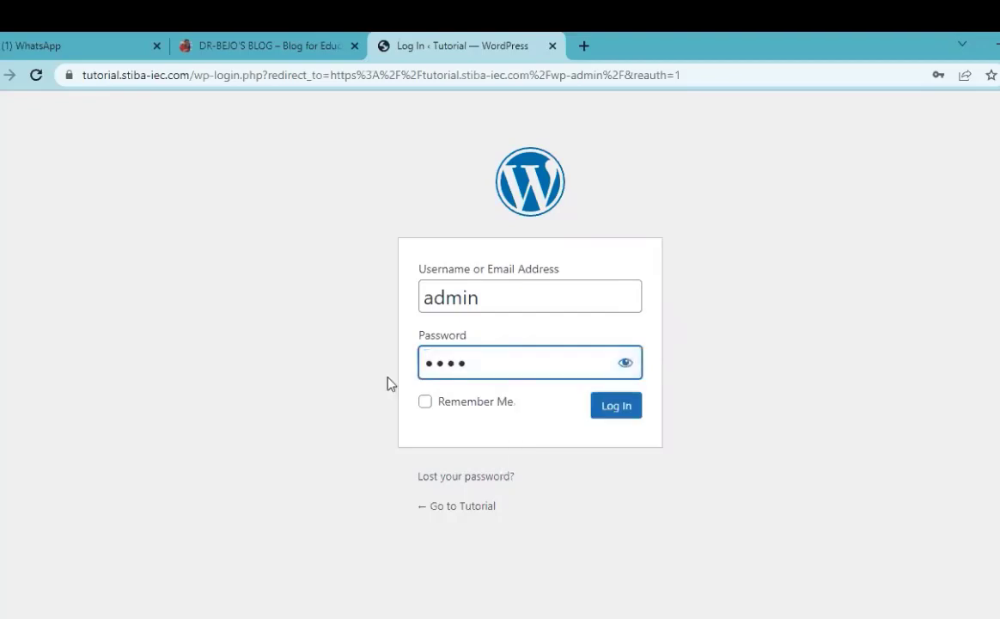
pyautogui.write('••••••')
pyautogui.click(602, 411)
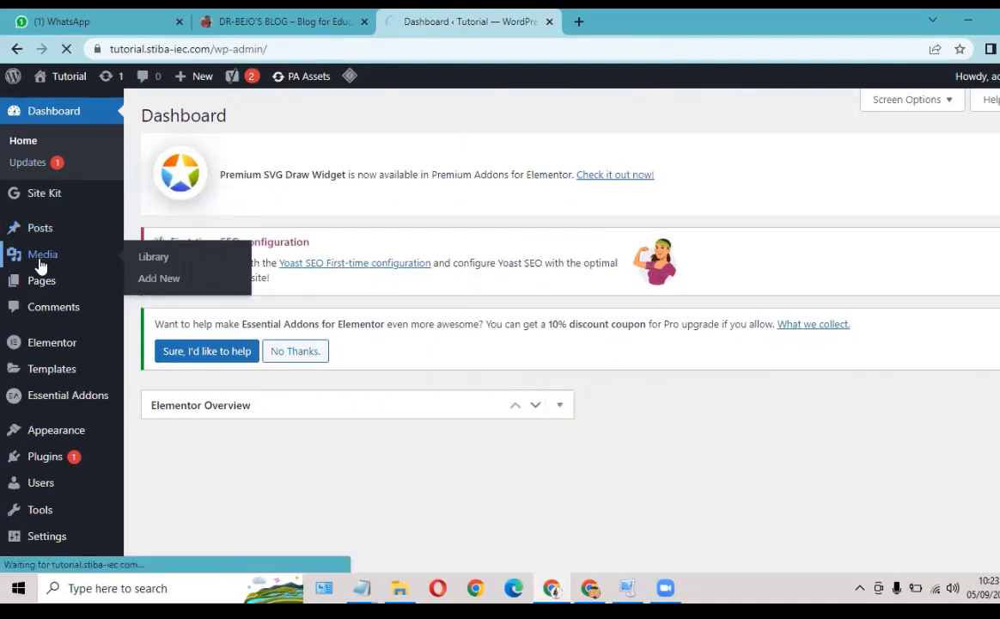
# Step: Look through the Media Library, then open the Posts list with its single Hello world! post
pyautogui.click(41, 262)
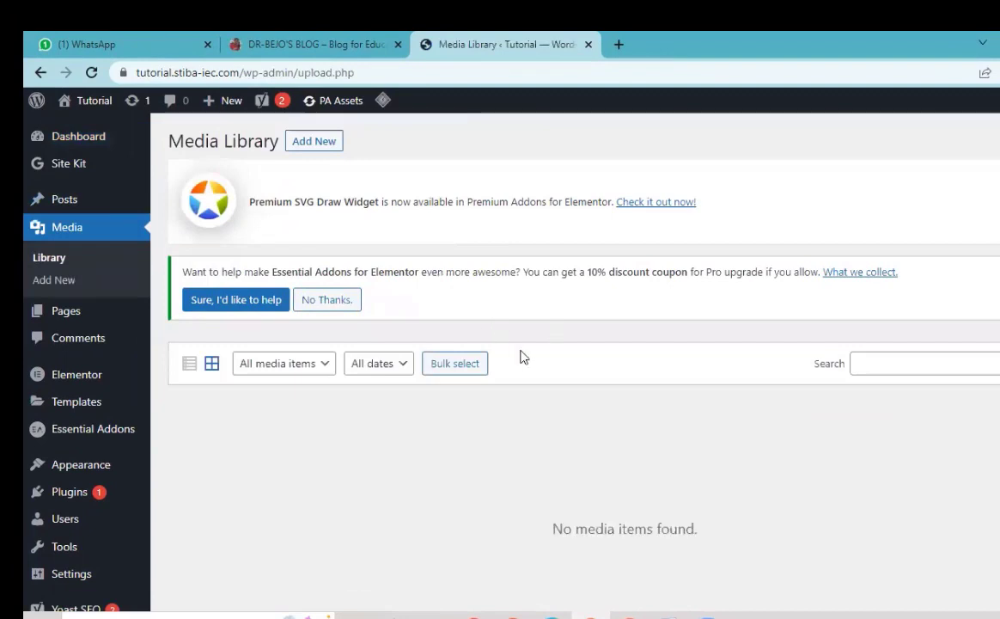
pyautogui.scroll(-1, 435, 369)
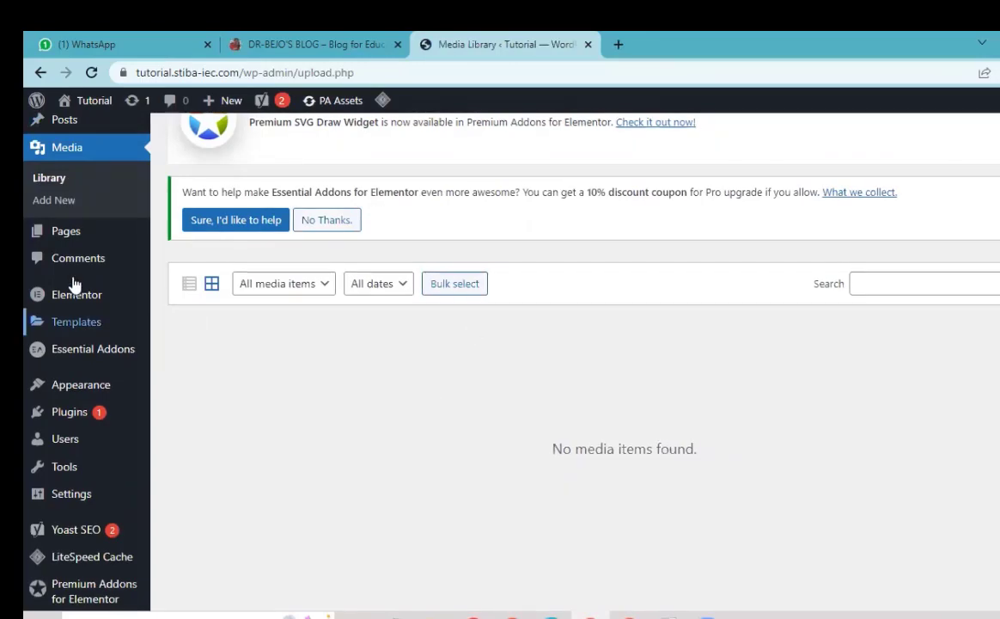
pyautogui.scroll(2, 76, 258)
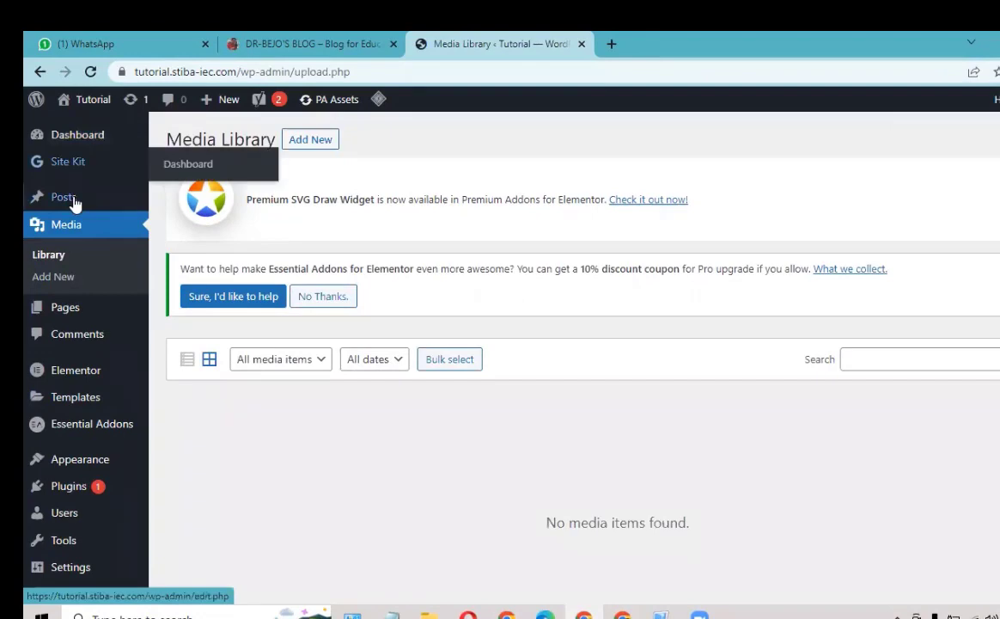
pyautogui.click(65, 200)
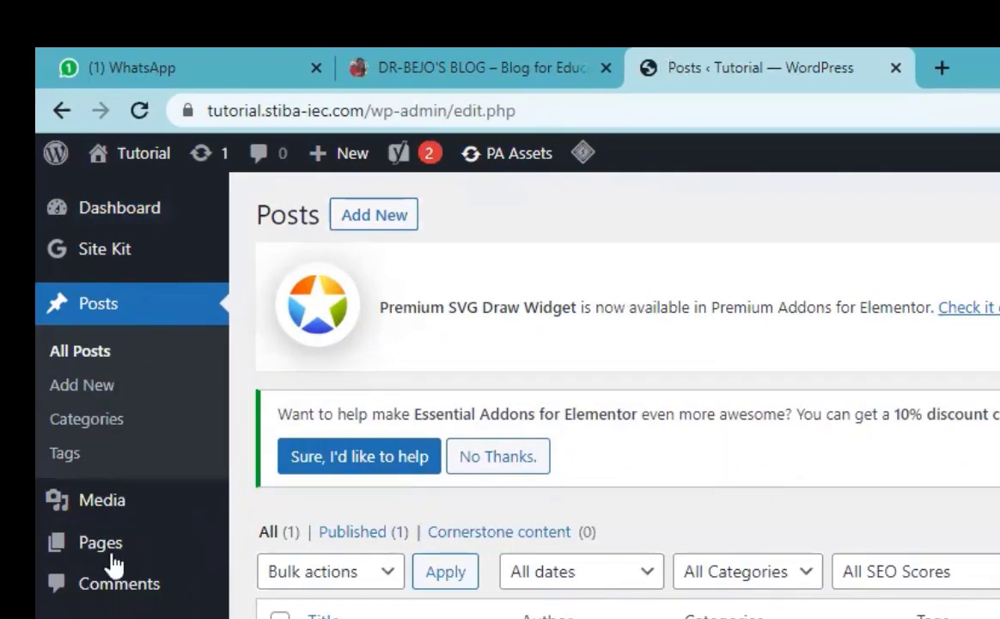
pyautogui.moveTo(108, 559)
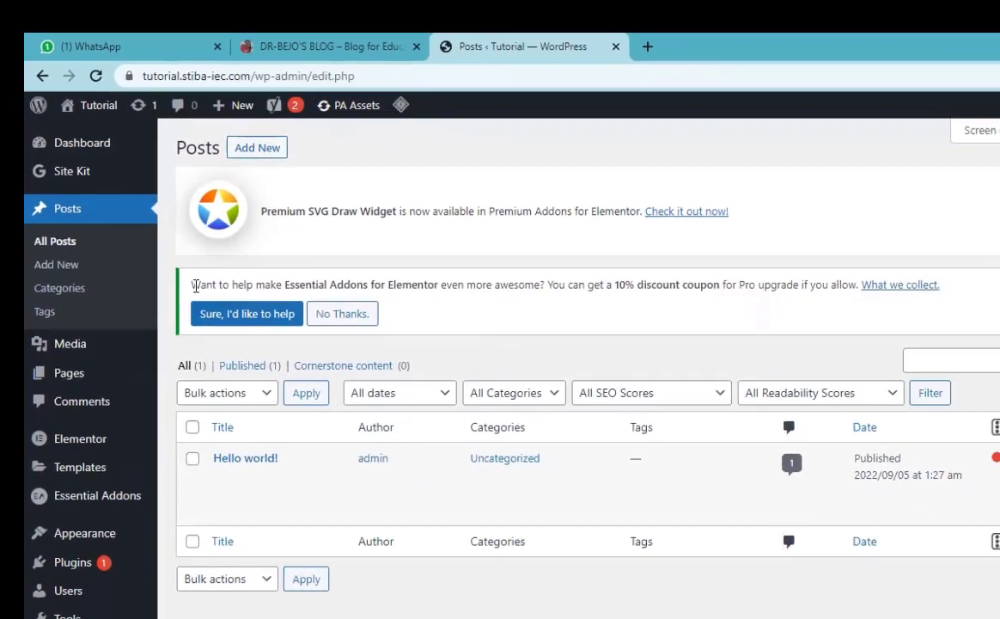
# Step: Open All Pages to see the Privacy Policy draft and Sample Page
pyautogui.click(76, 376)
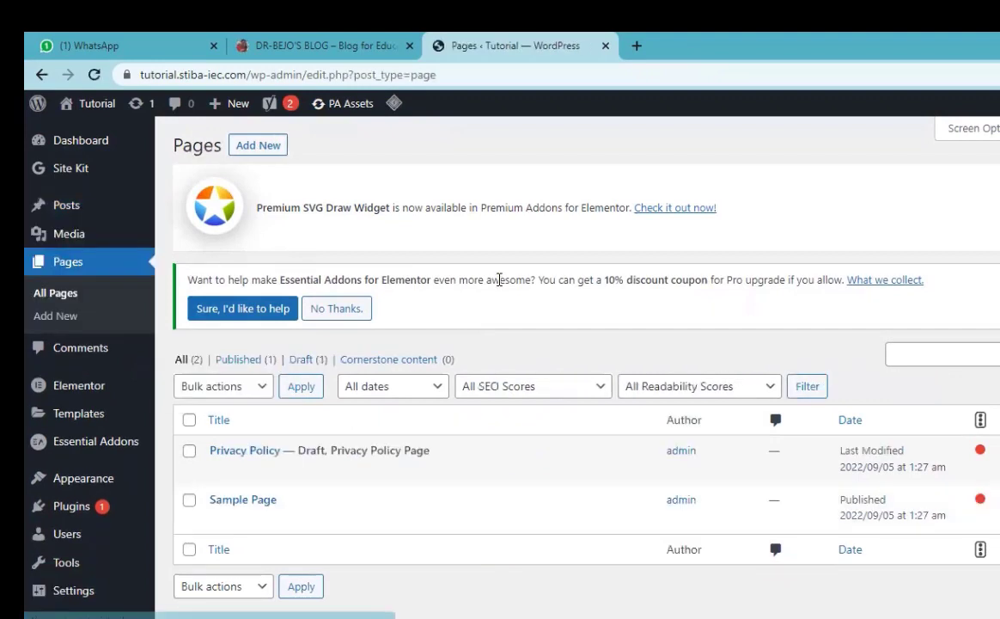
pyautogui.scroll(-1, 273, 348)
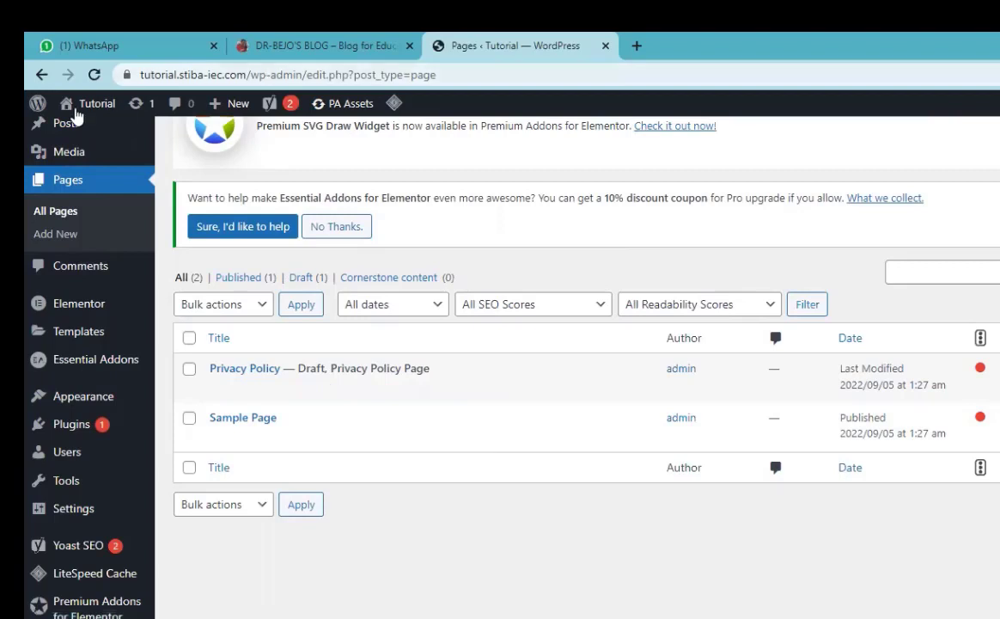
# Step: Open Visit Site in a new tab, glance at the reference profile, and return to Pages
pyautogui.moveTo(64, 110)
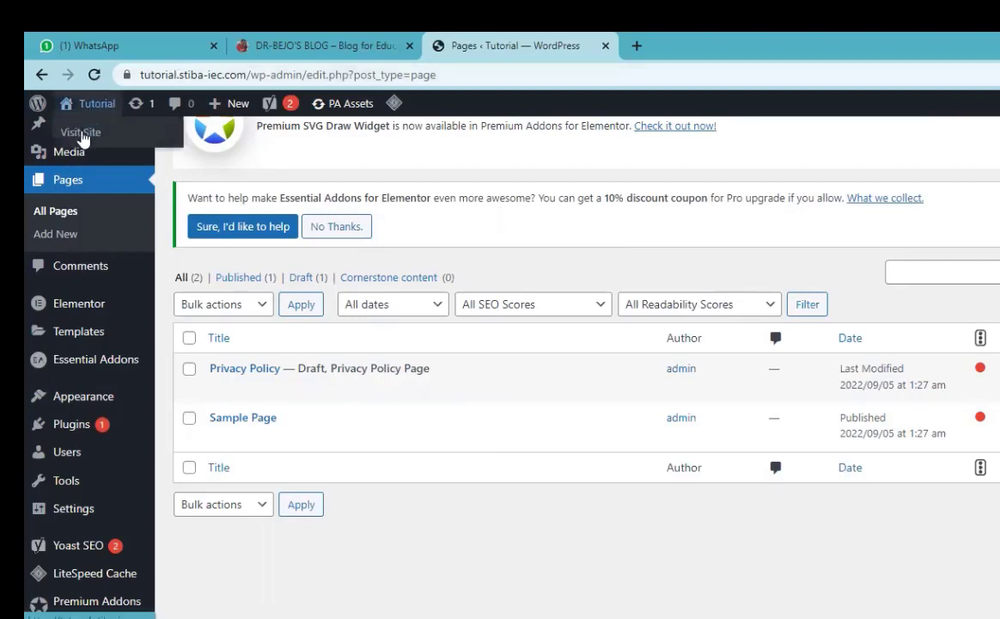
pyautogui.rightClick(84, 139)
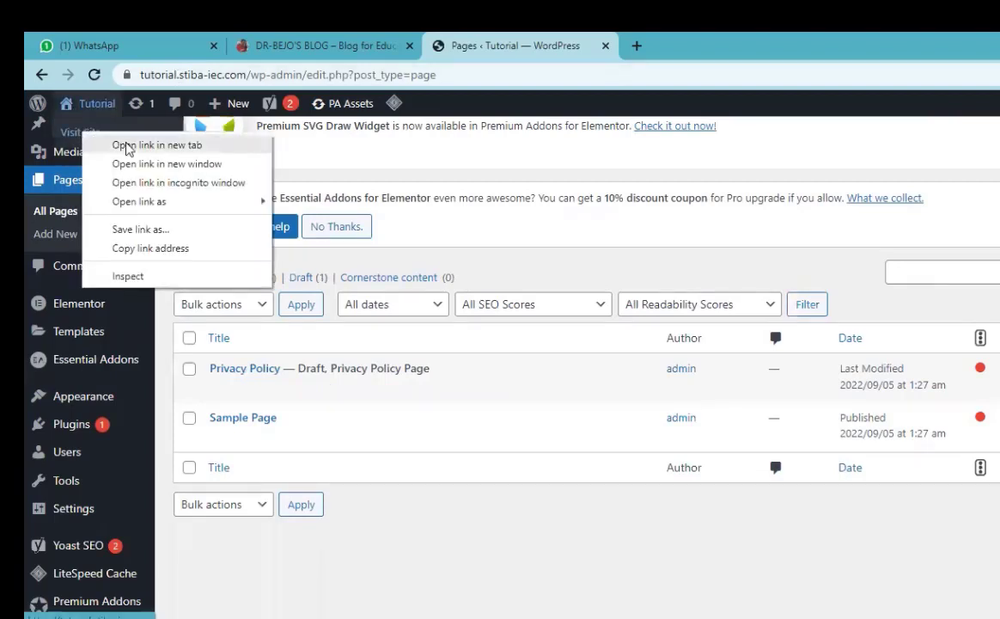
pyautogui.press('Return')
pyautogui.click(705, 49)
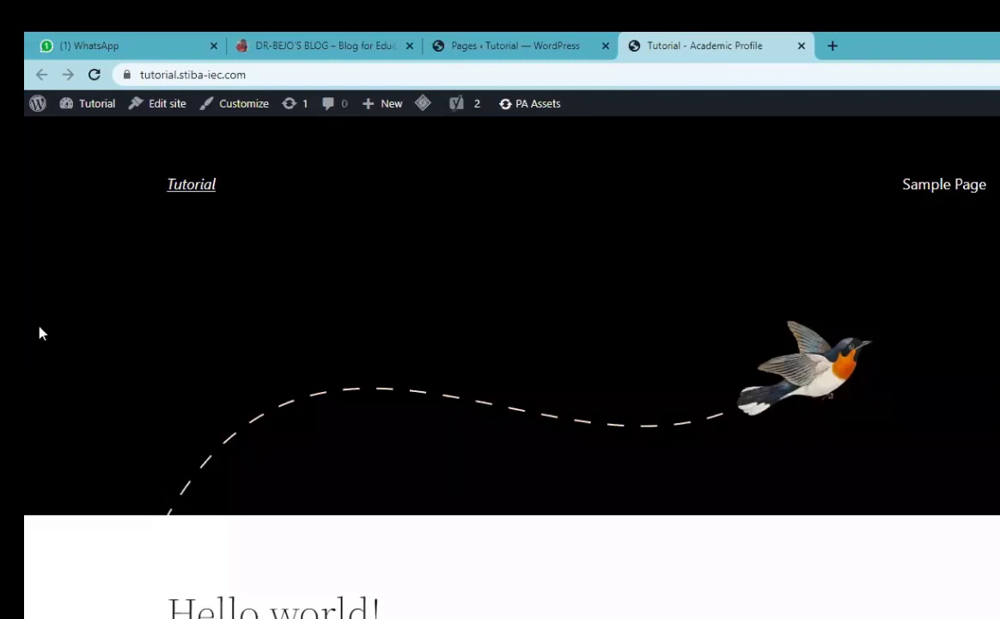
pyautogui.click(554, 51)
pyautogui.click(355, 52)
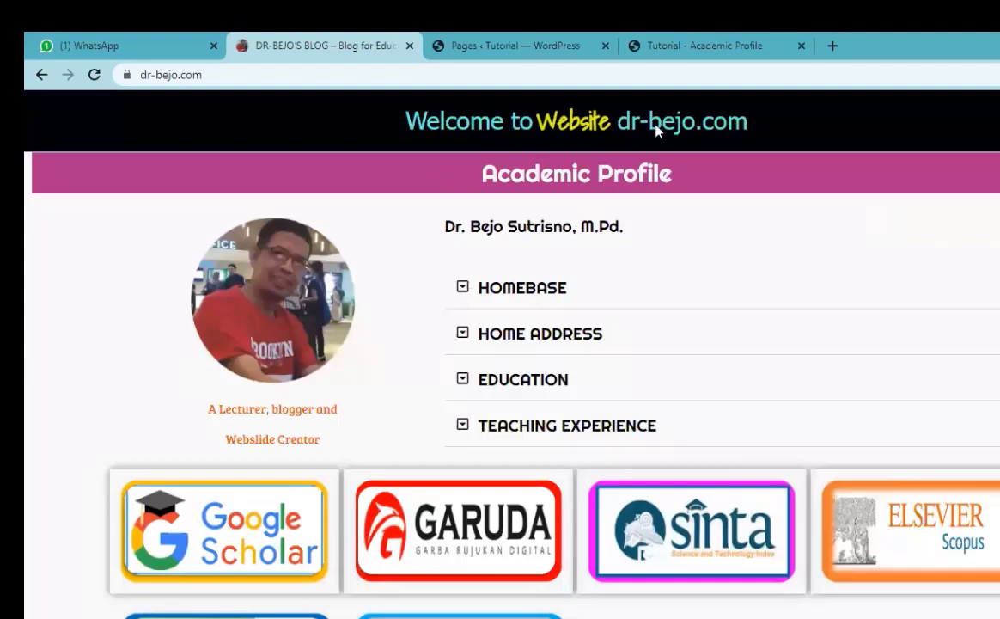
pyautogui.click(525, 53)
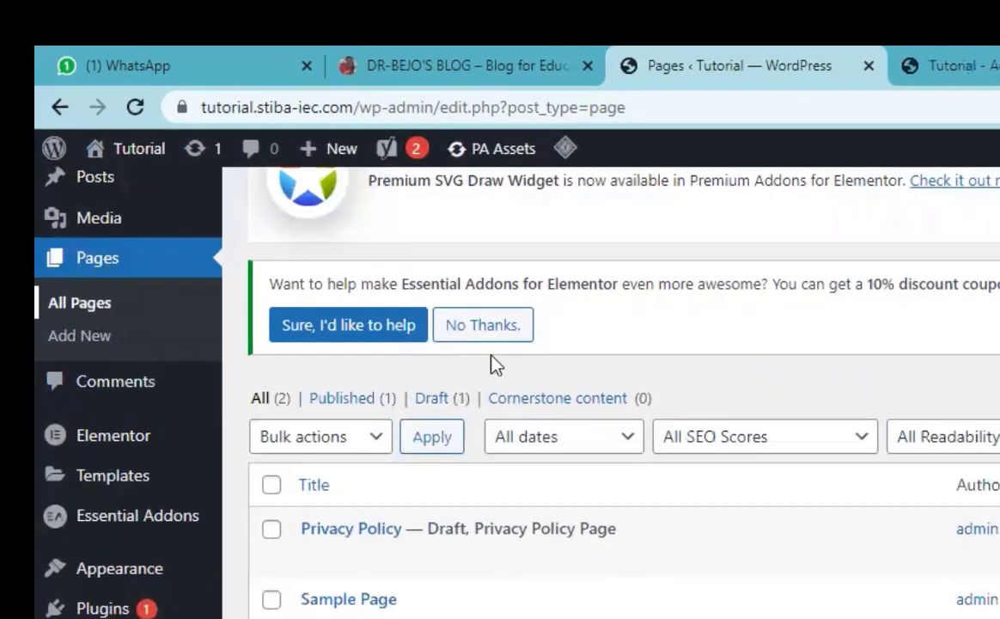
# Step: Start a blank new page with Add New on the Pages screen
pyautogui.scroll(2, 344, 283)
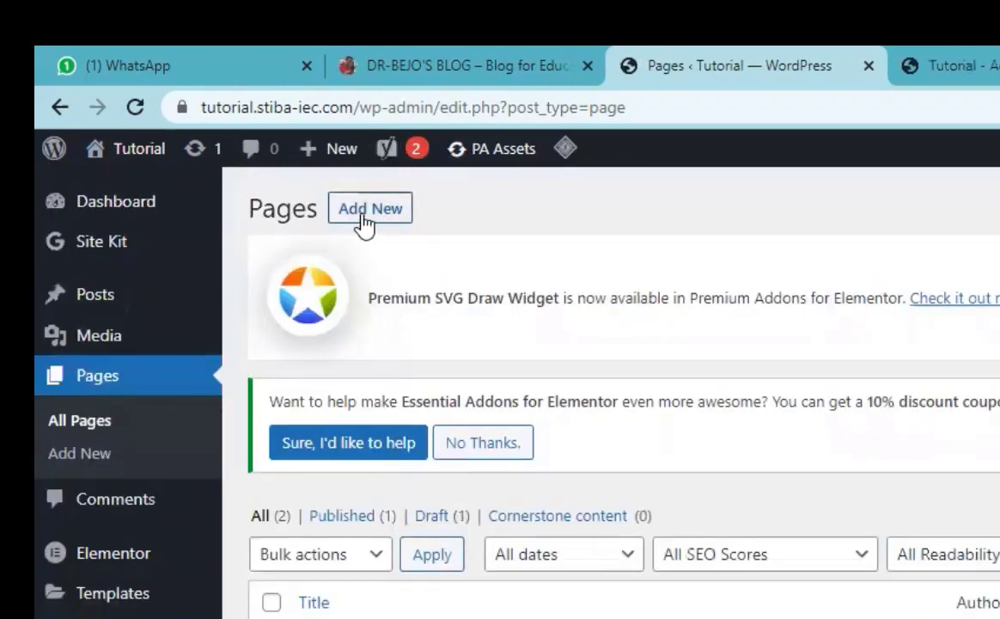
pyautogui.click(365, 221)
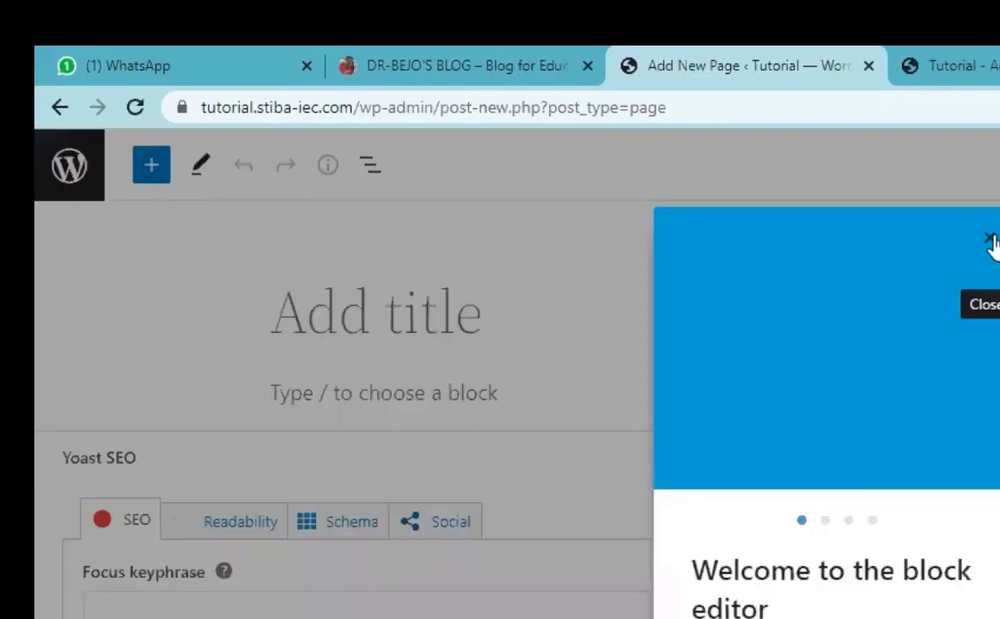
# Step: Dismiss the block editor welcome guide and title the new page 'Home'
pyautogui.click(301, 373)
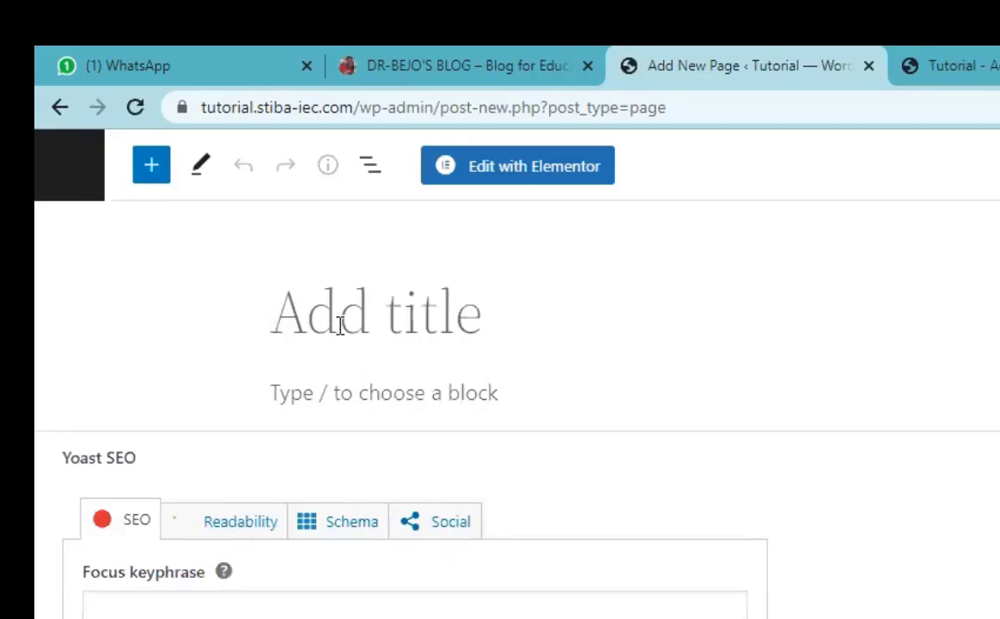
pyautogui.write('Home')
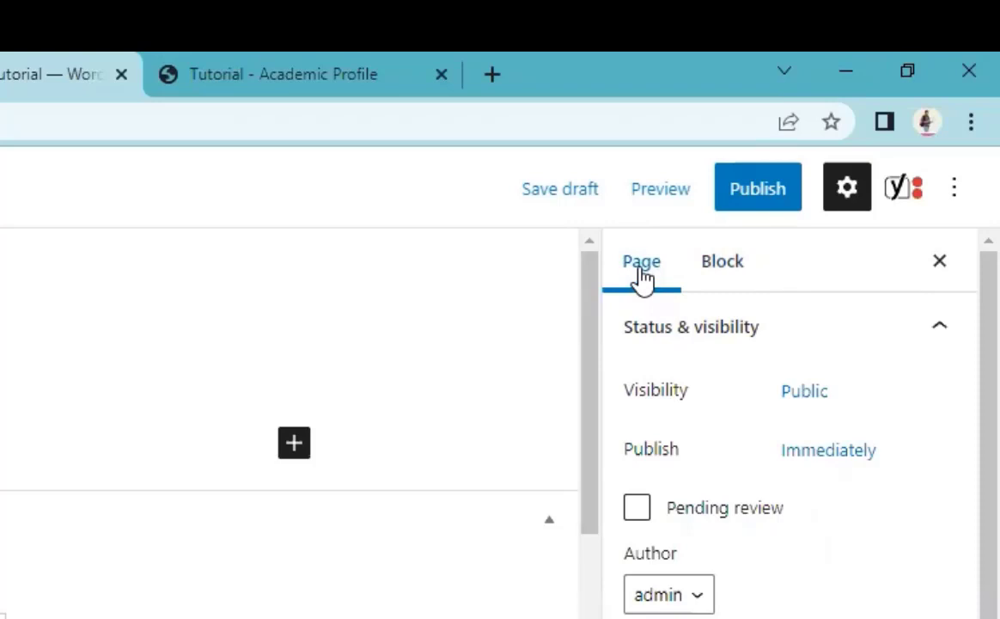
# Step: Choose Elementor Canvas from the Template dropdown in the Page settings sidebar
pyautogui.click(643, 273)
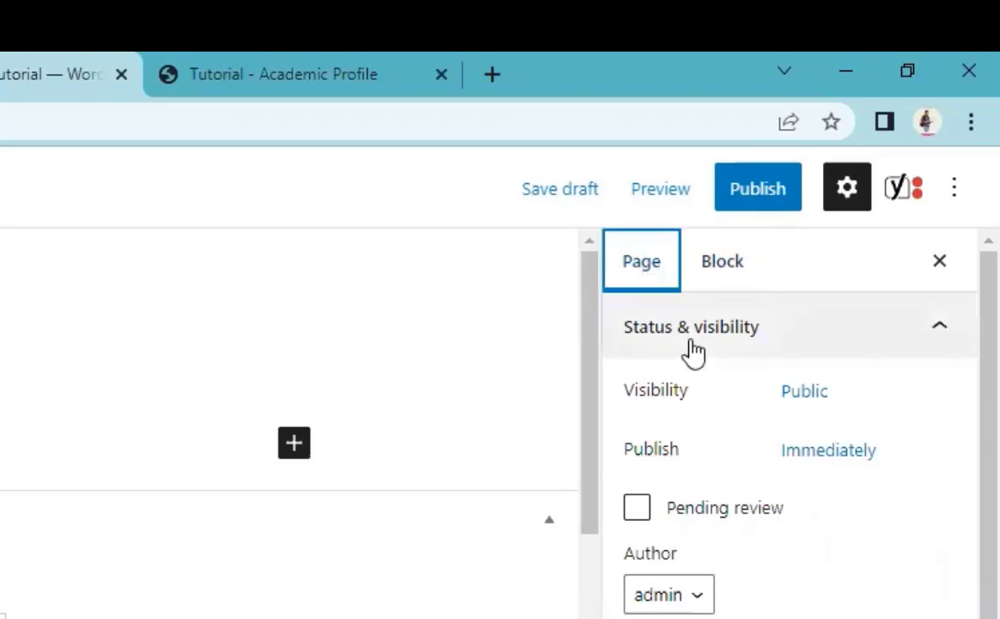
pyautogui.scroll(-1, 696, 369)
pyautogui.scroll(-1, 696, 369)
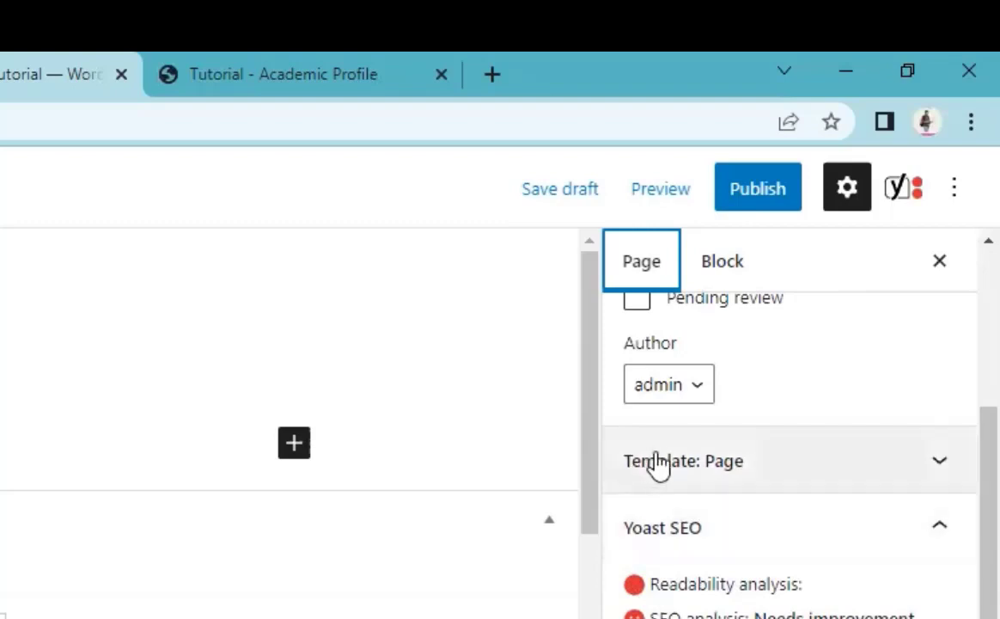
pyautogui.click(815, 474)
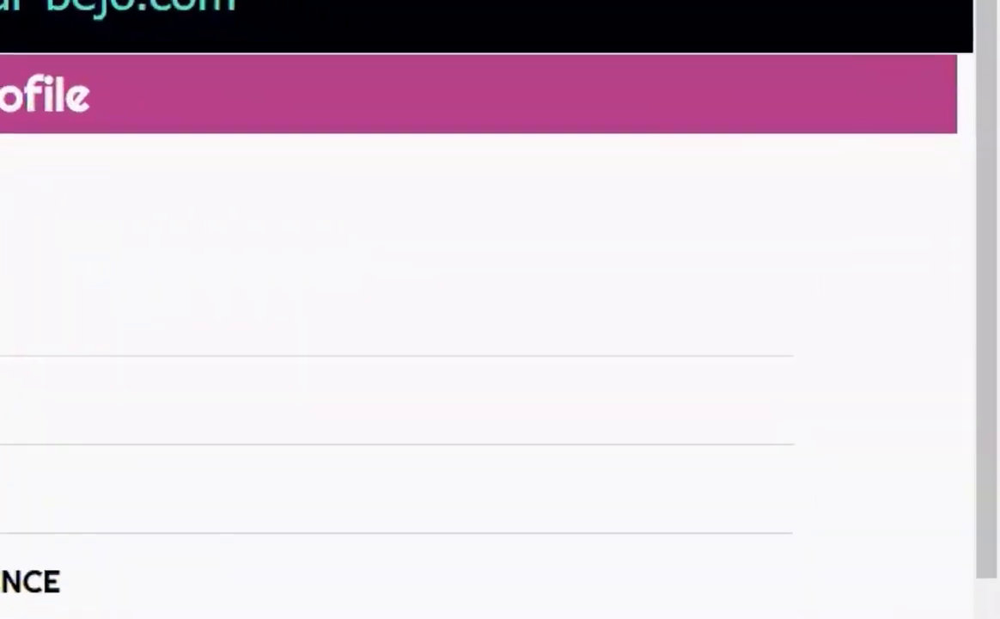
pyautogui.click(440, 42)
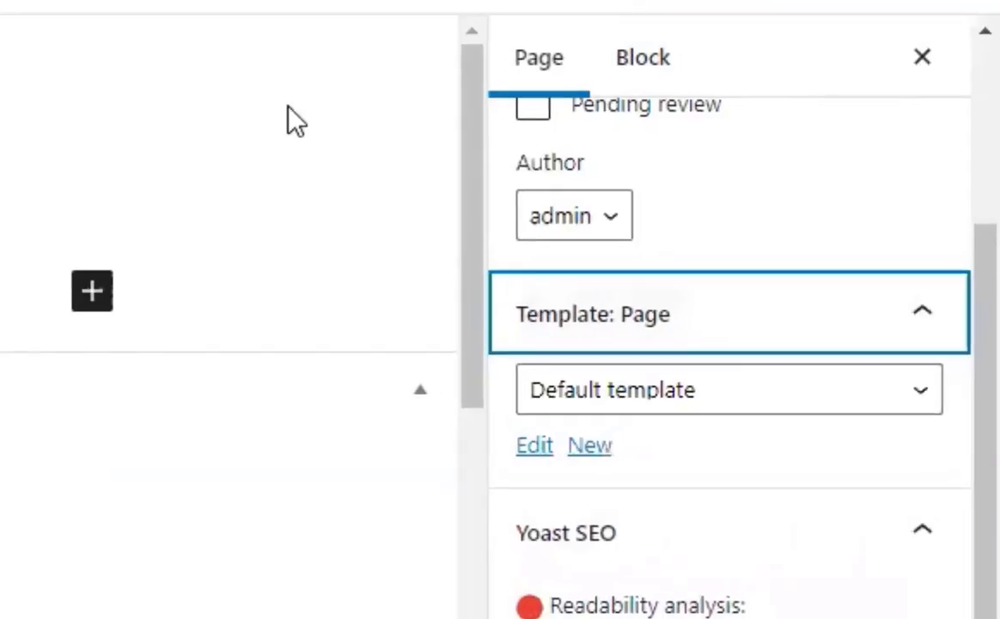
pyautogui.click(754, 414)
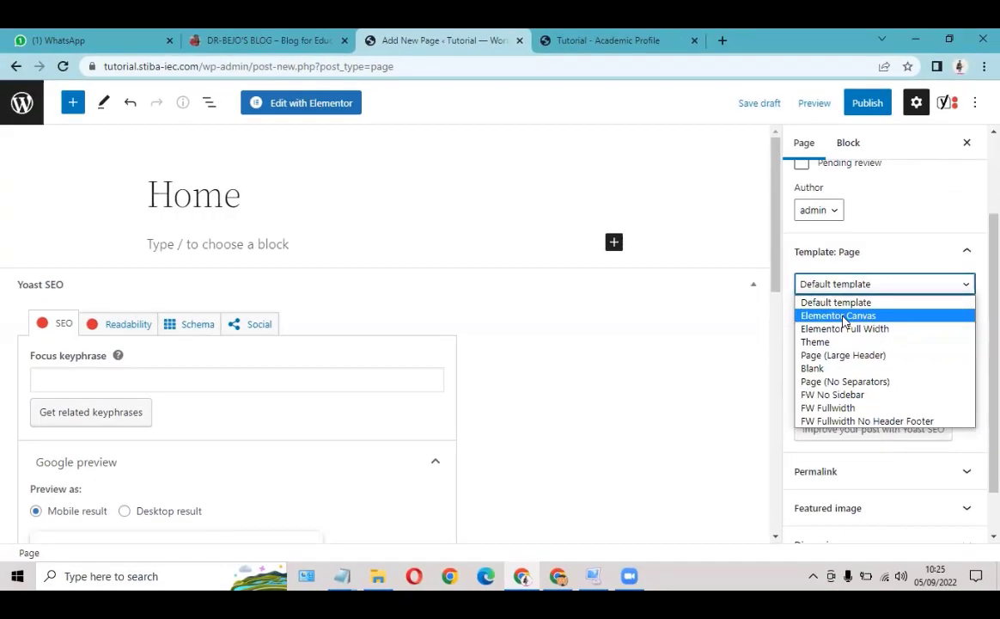
pyautogui.click(631, 468)
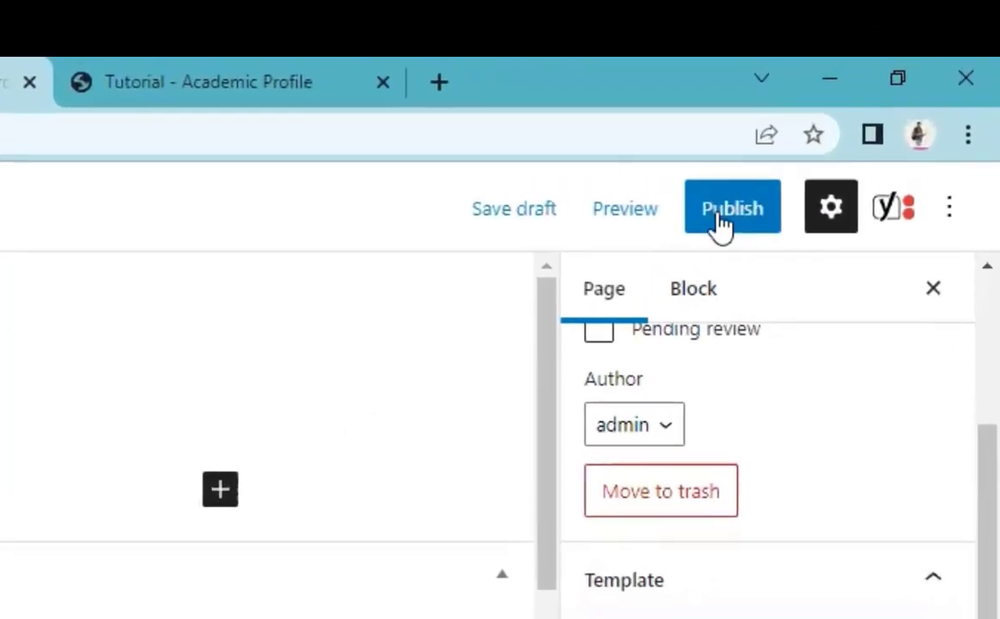
# Step: Publish the Home page and launch it in Elementor via Edit with Elementor
pyautogui.click(726, 215)
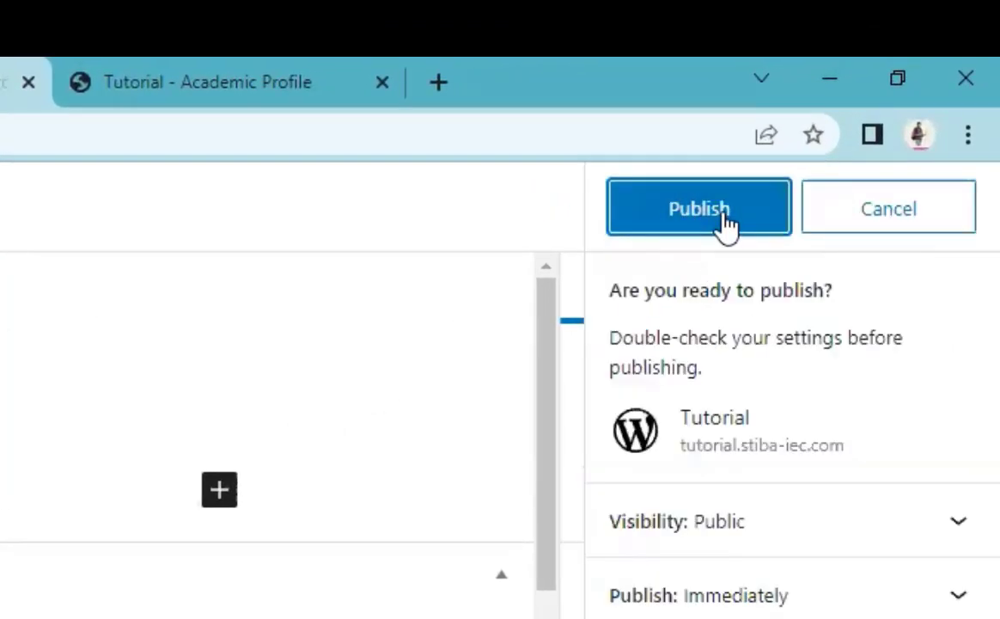
pyautogui.click(726, 215)
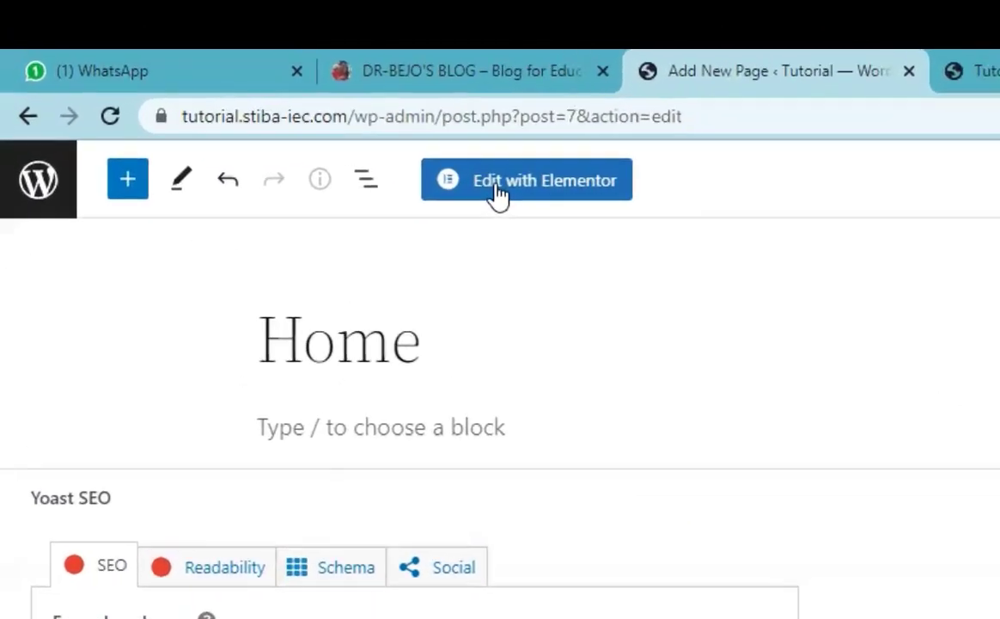
pyautogui.click(497, 187)
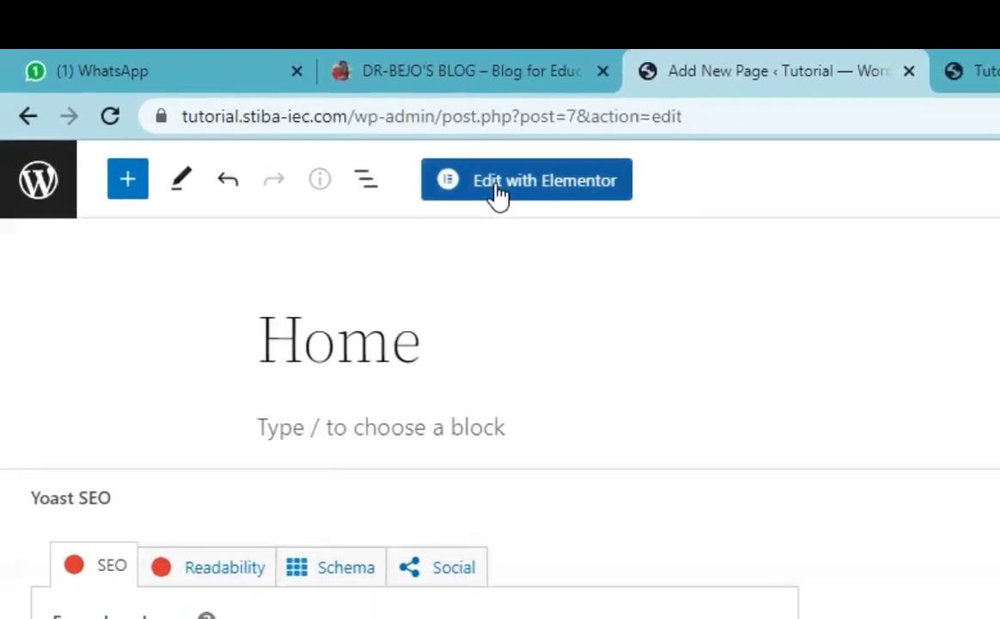
pyautogui.click(520, 67)
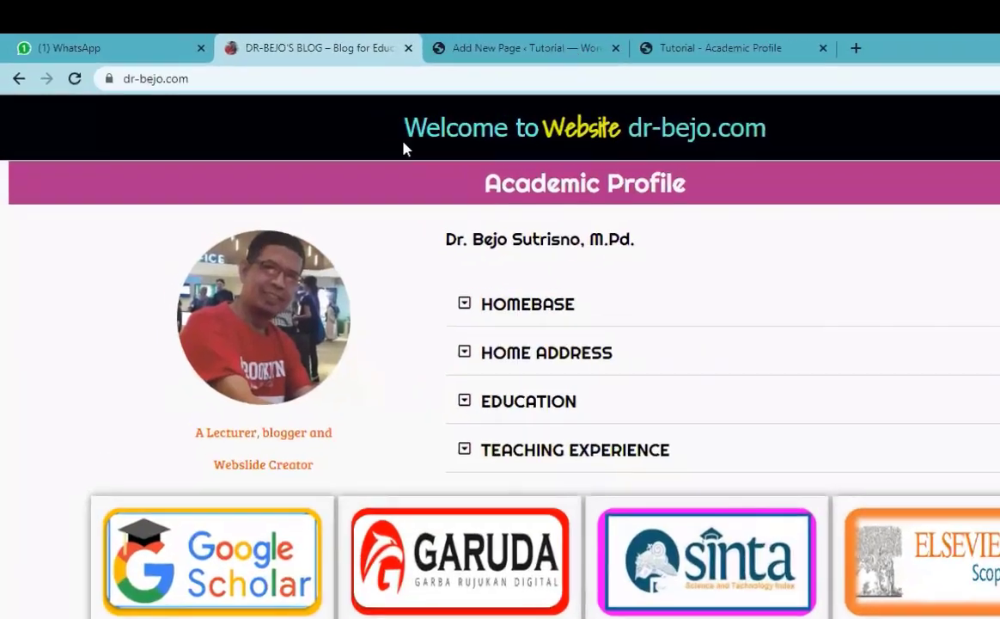
pyautogui.click(512, 45)
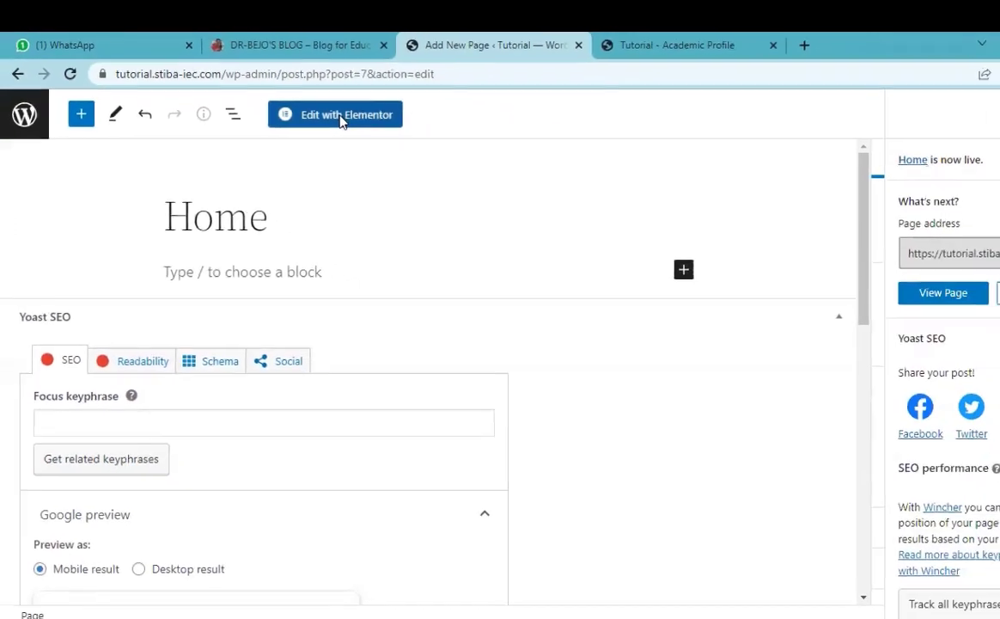
pyautogui.click(338, 116)
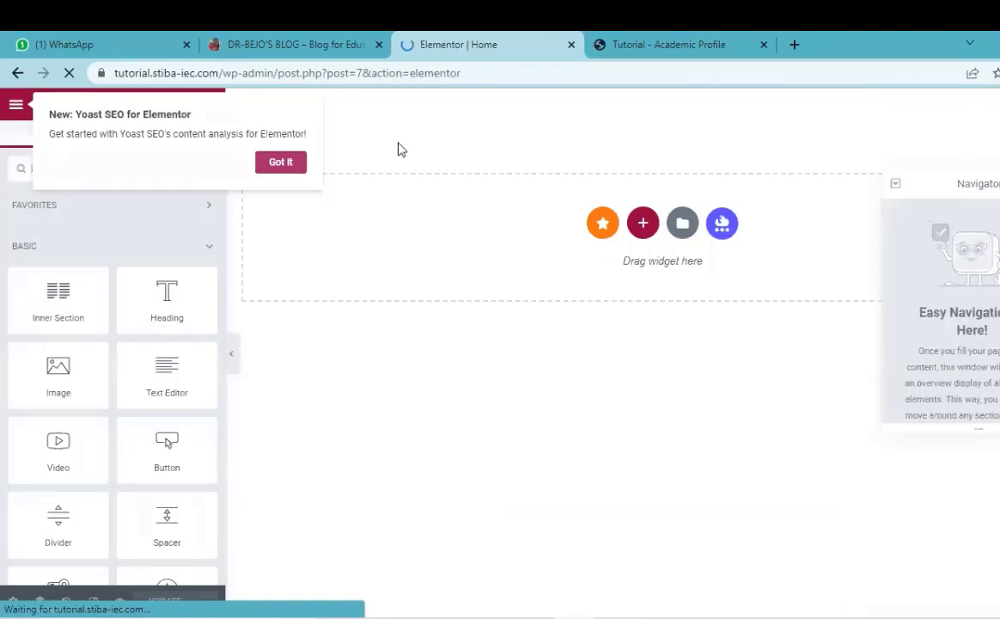
# Step: Dismiss the Yoast SEO notice, close the Navigator, and scroll through the widget panel
pyautogui.click(288, 160)
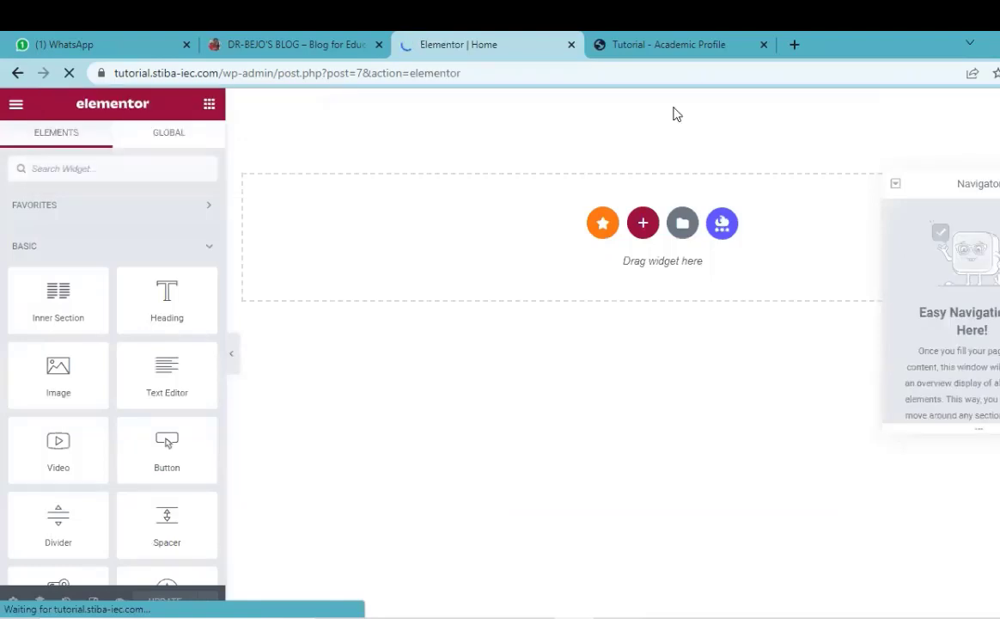
pyautogui.click(999, 184)
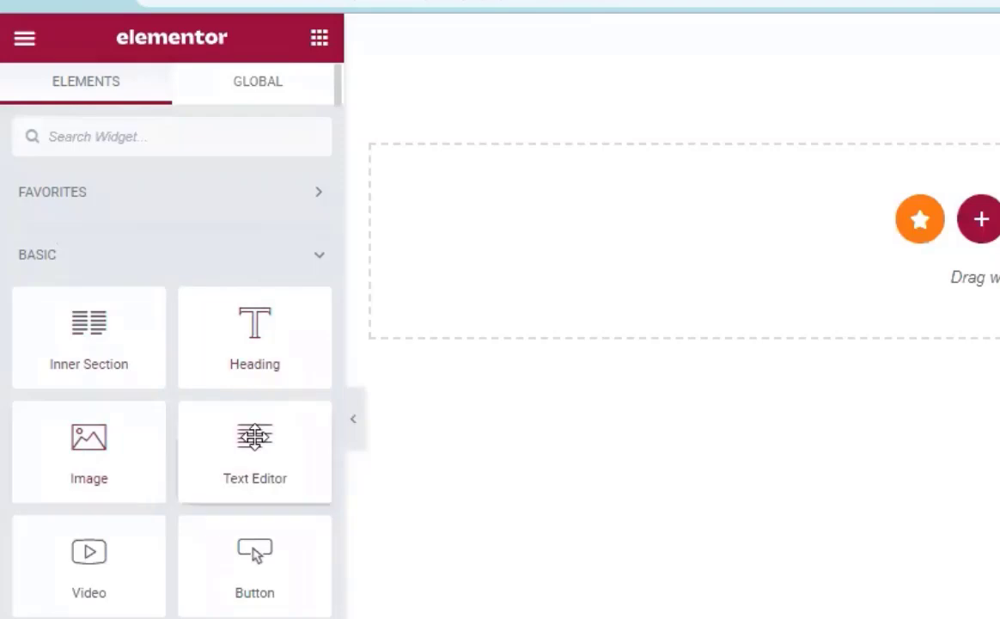
pyautogui.scroll(-2, 90, 424)
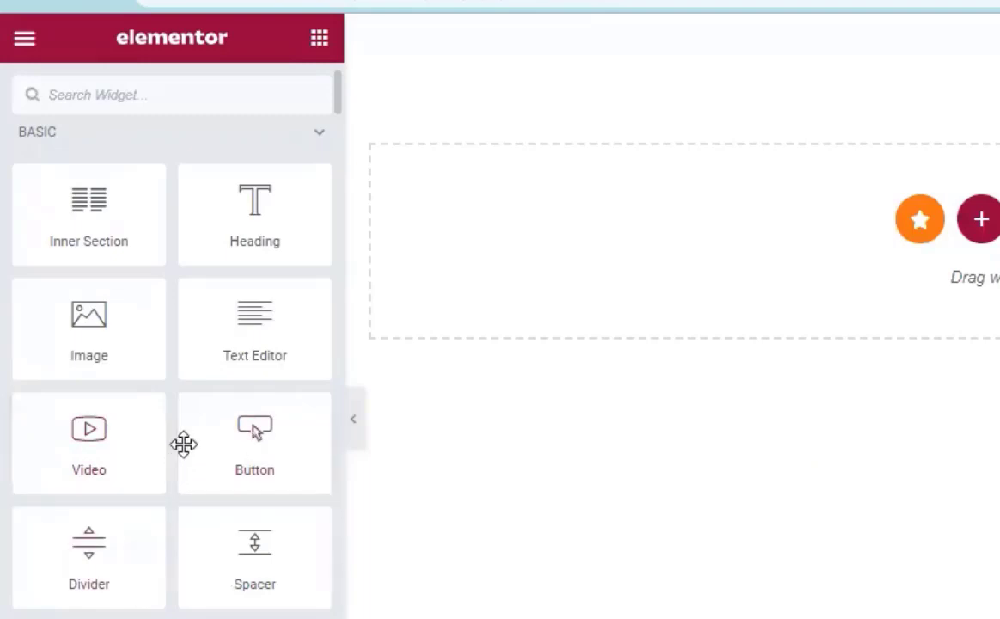
pyautogui.scroll(-5, 178, 408)
pyautogui.scroll(-10, 180, 413)
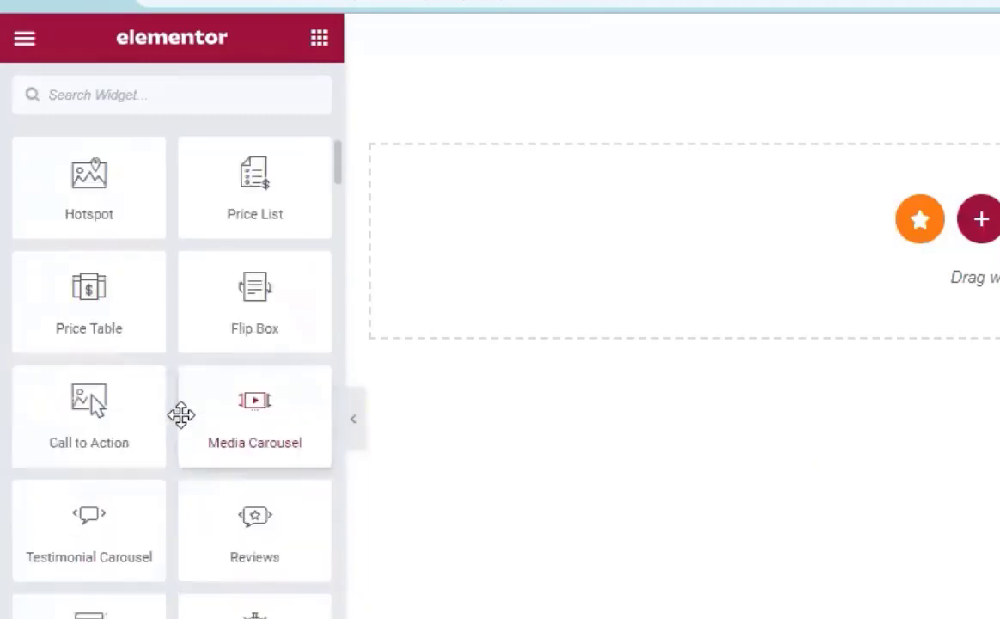
pyautogui.scroll(-5, 182, 407)
pyautogui.scroll(-10, 183, 410)
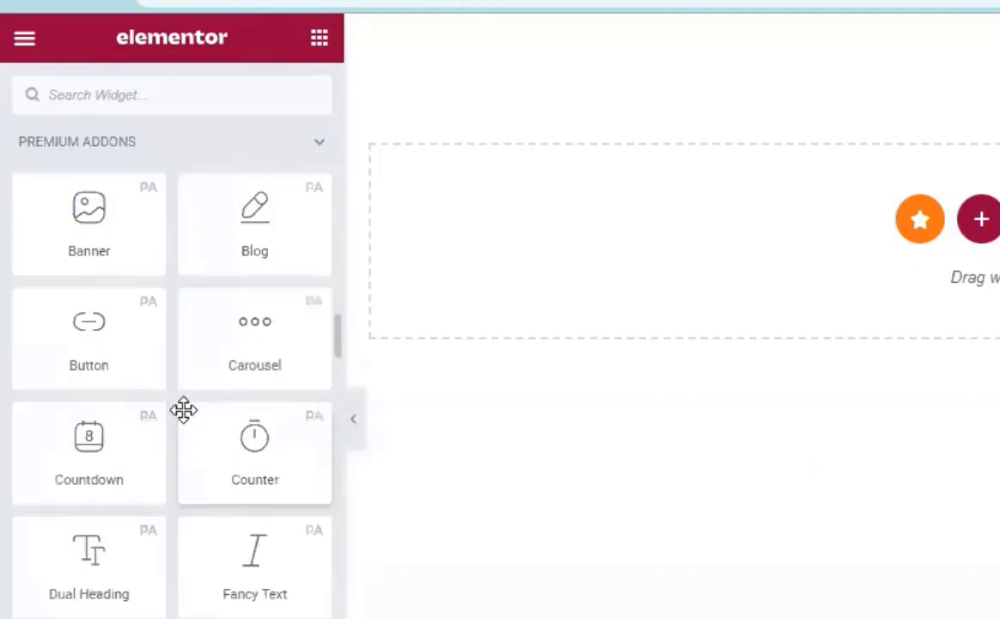
pyautogui.scroll(-5, 183, 408)
pyautogui.scroll(-10, 183, 402)
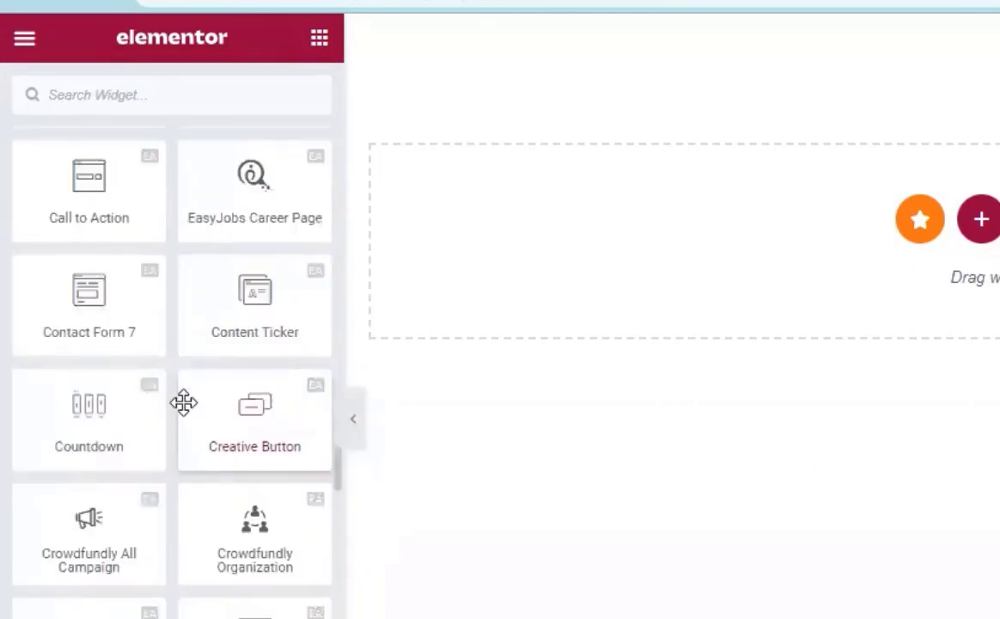
pyautogui.scroll(-12, 183, 402)
pyautogui.scroll(15, 185, 416)
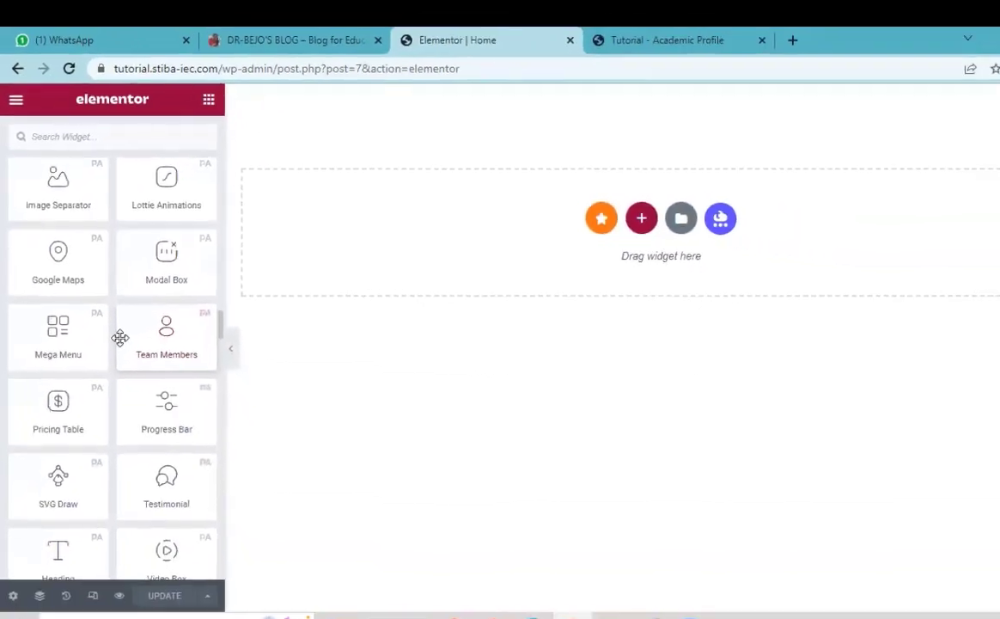
pyautogui.scroll(10, 120, 336)
pyautogui.scroll(5, 118, 335)
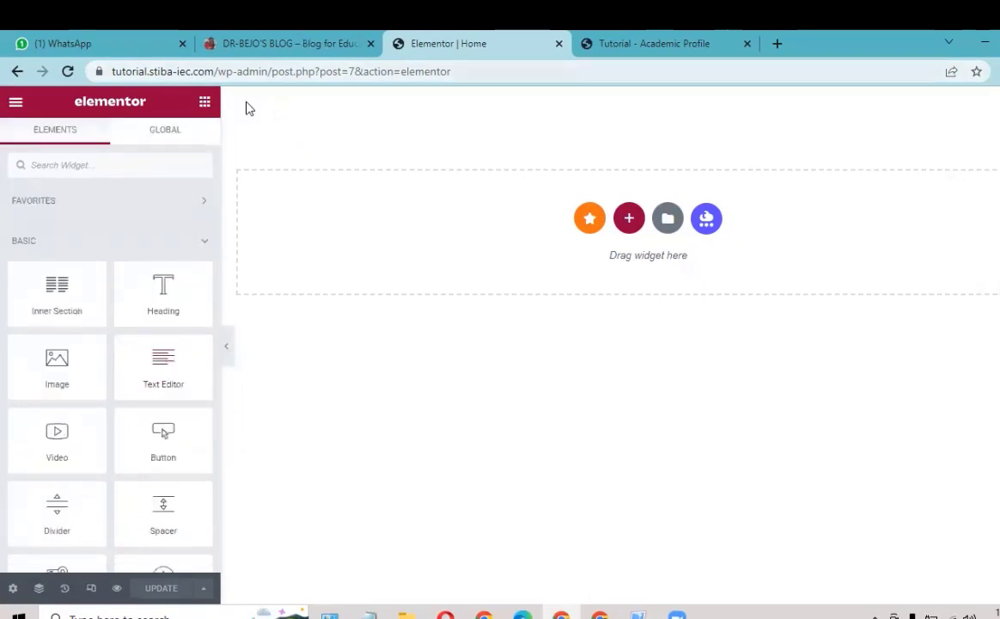
# Step: After checking the reference page, insert a one-column section at the page top and open its Style tab
pyautogui.click(301, 42)
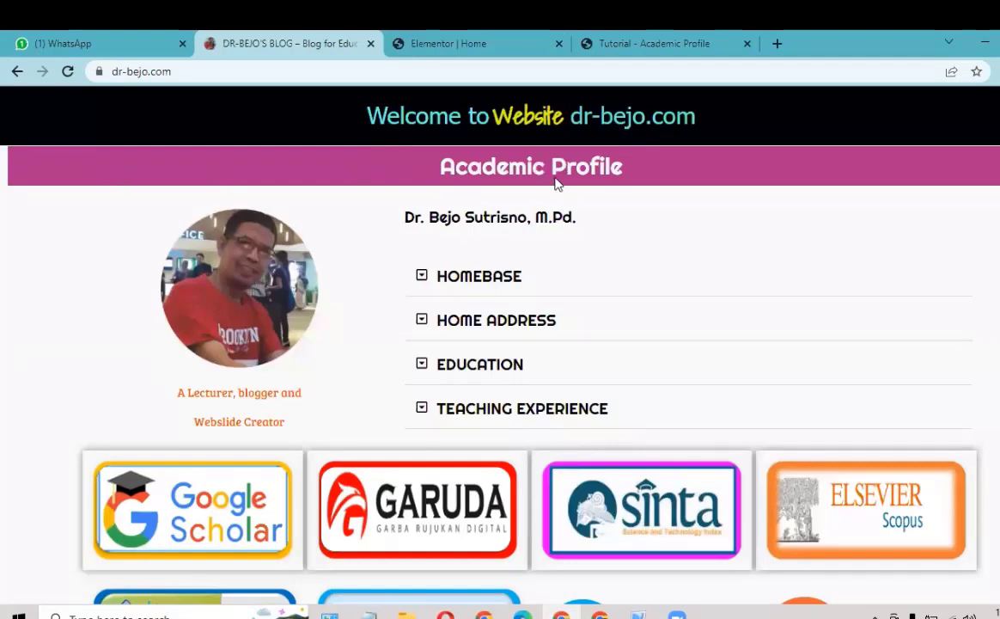
pyautogui.click(464, 42)
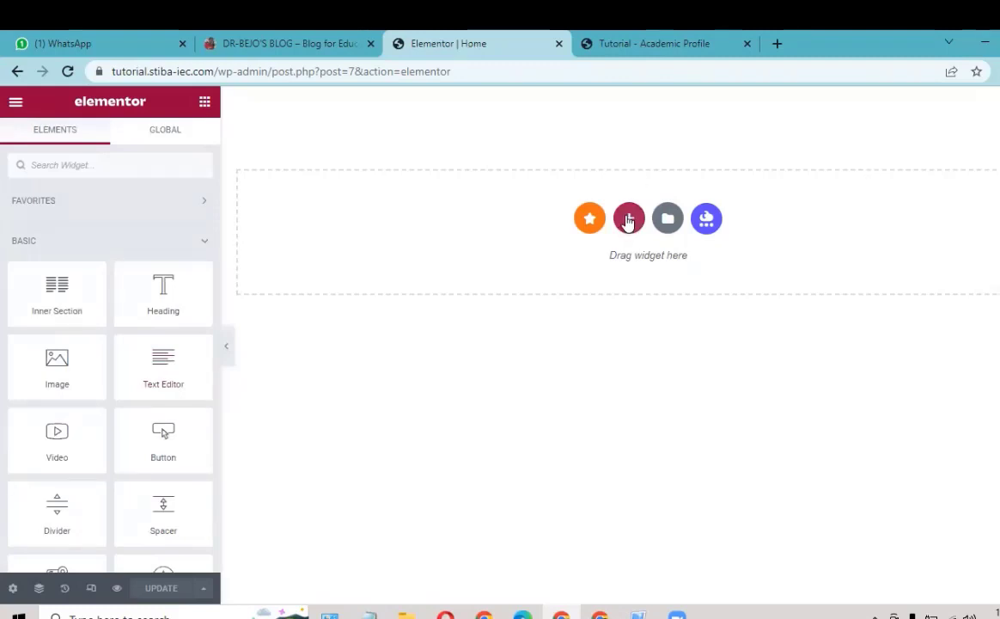
pyautogui.click(629, 217)
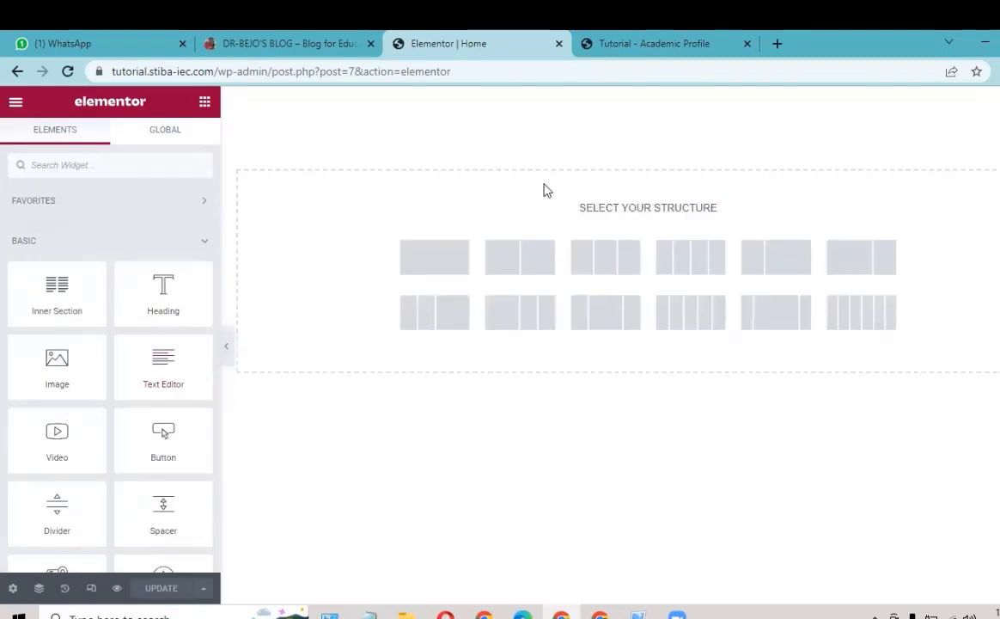
pyautogui.click(438, 260)
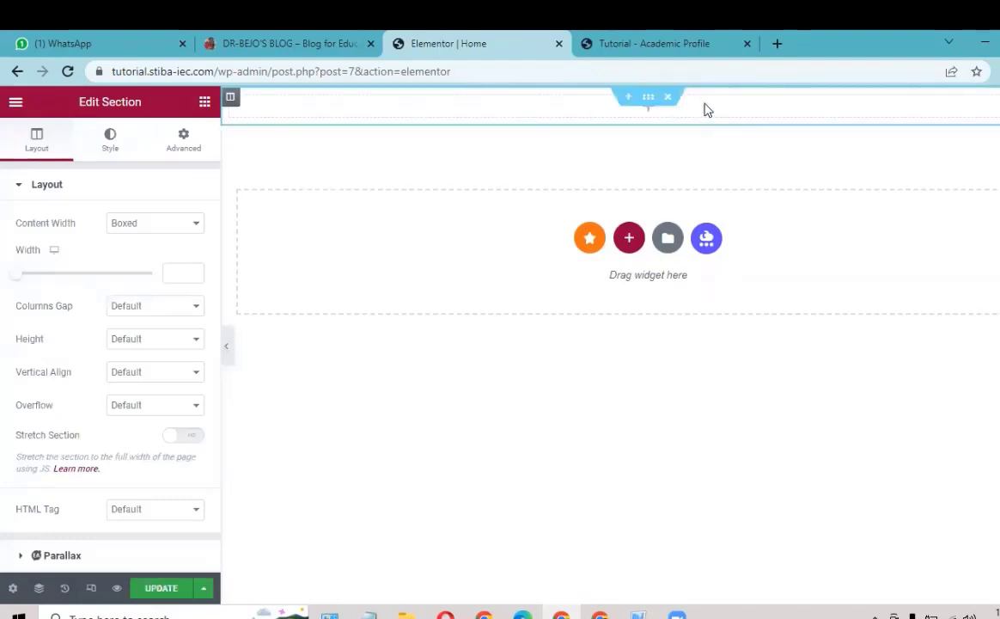
pyautogui.click(299, 43)
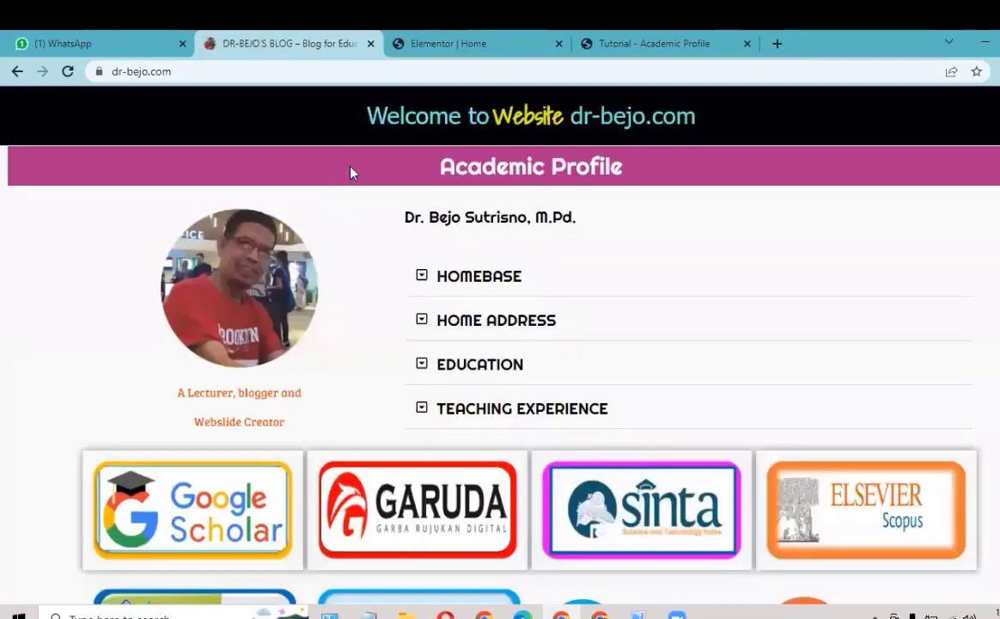
pyautogui.click(464, 43)
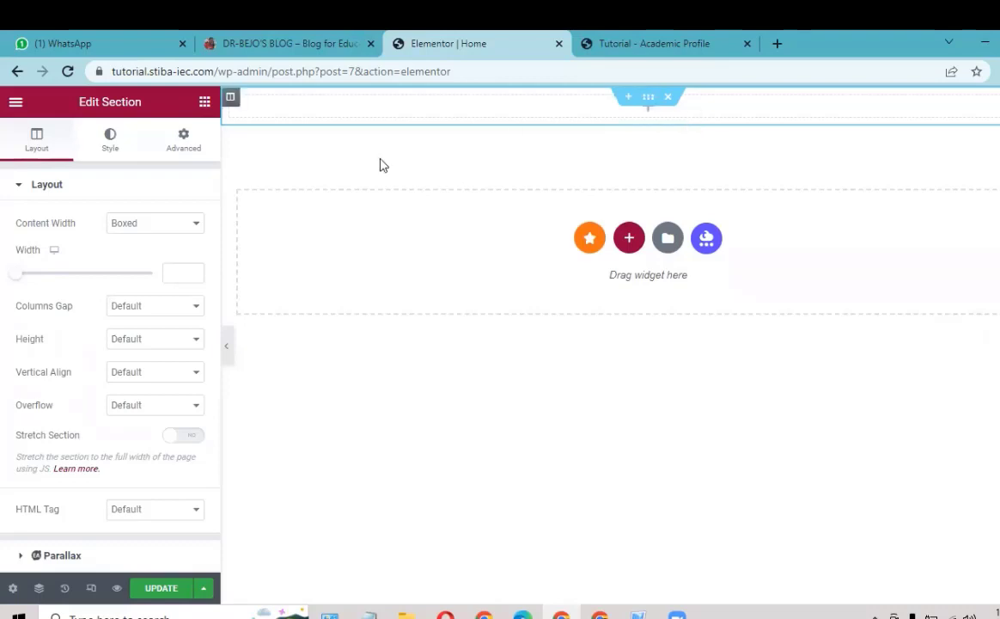
pyautogui.click(115, 149)
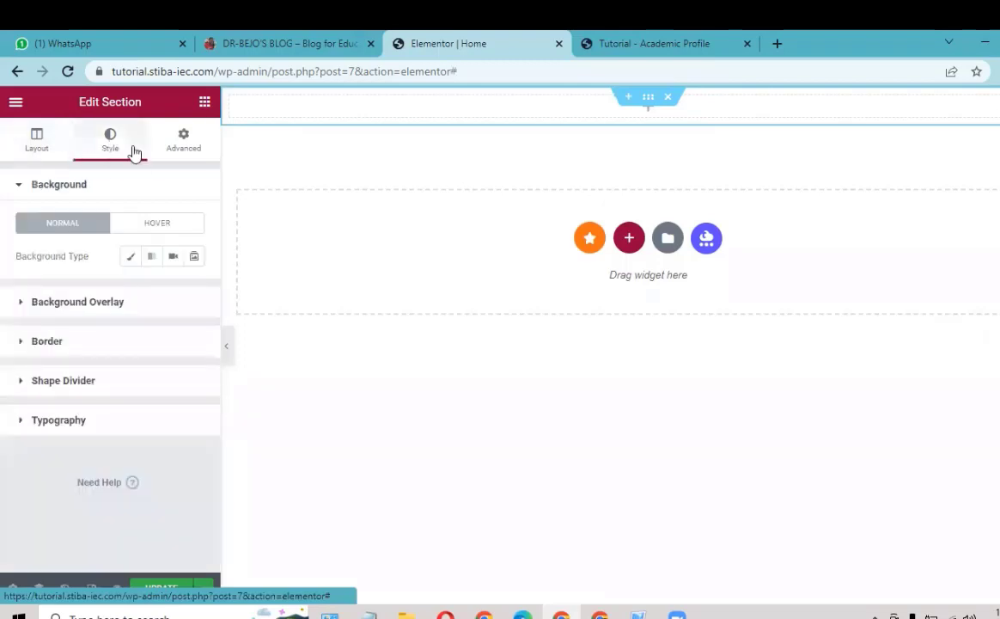
# Step: Give the section a Classic background in purple #90228E
pyautogui.click(131, 258)
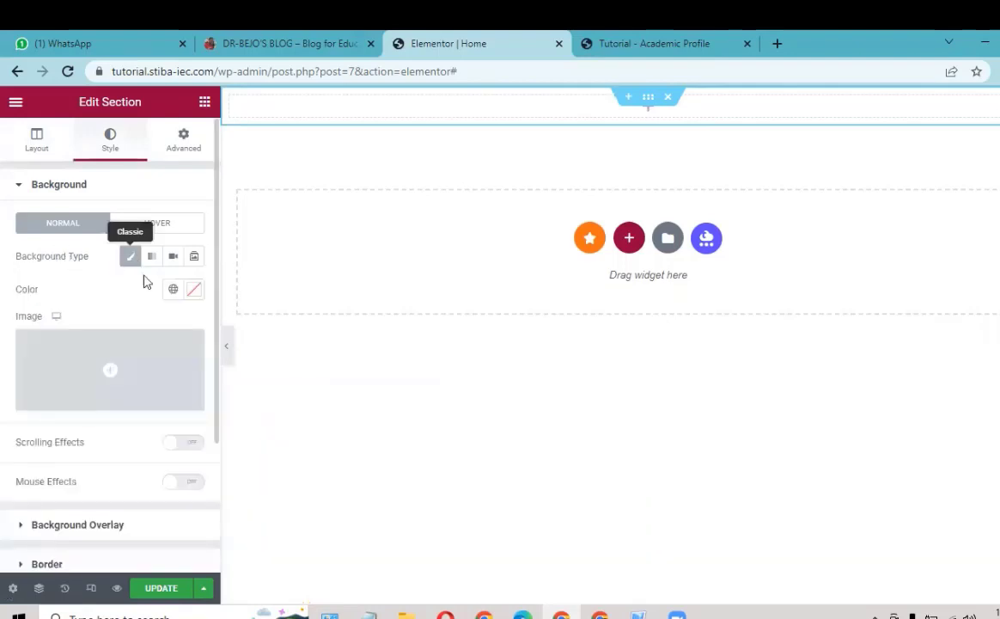
pyautogui.click(195, 292)
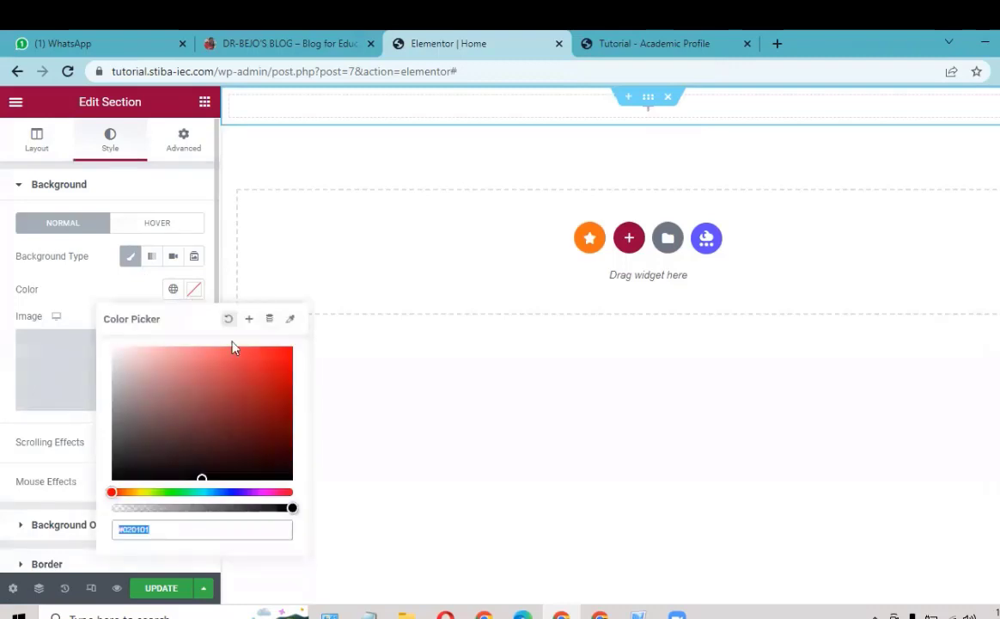
pyautogui.click(262, 491)
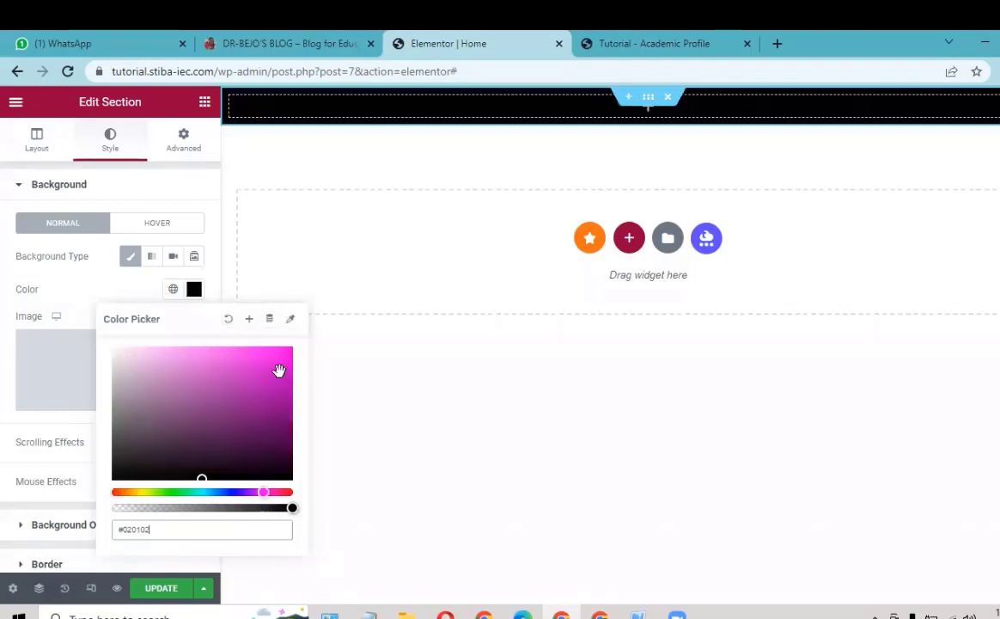
pyautogui.click(285, 356)
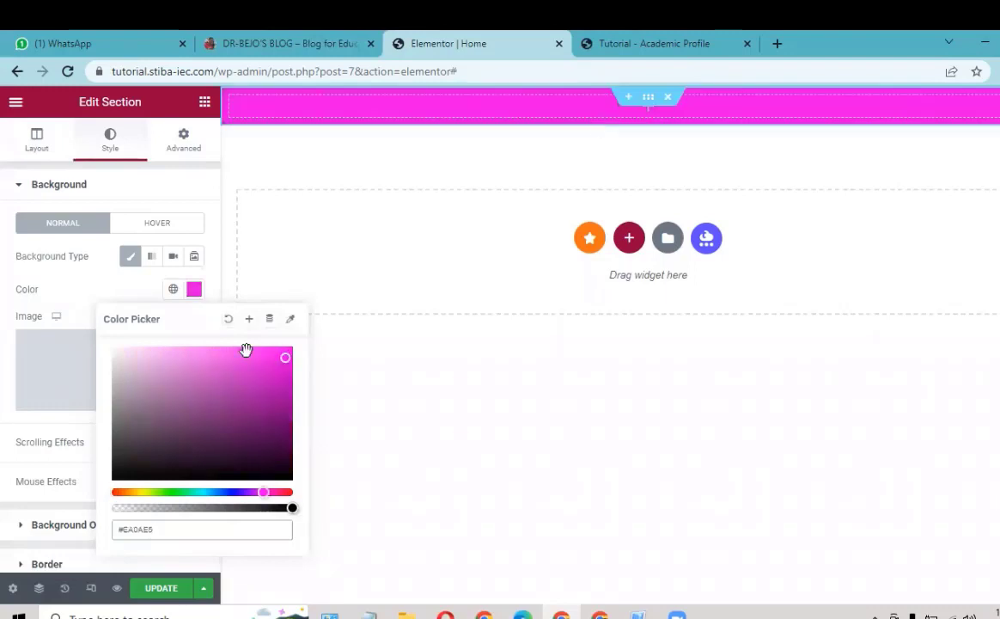
pyautogui.click(268, 410)
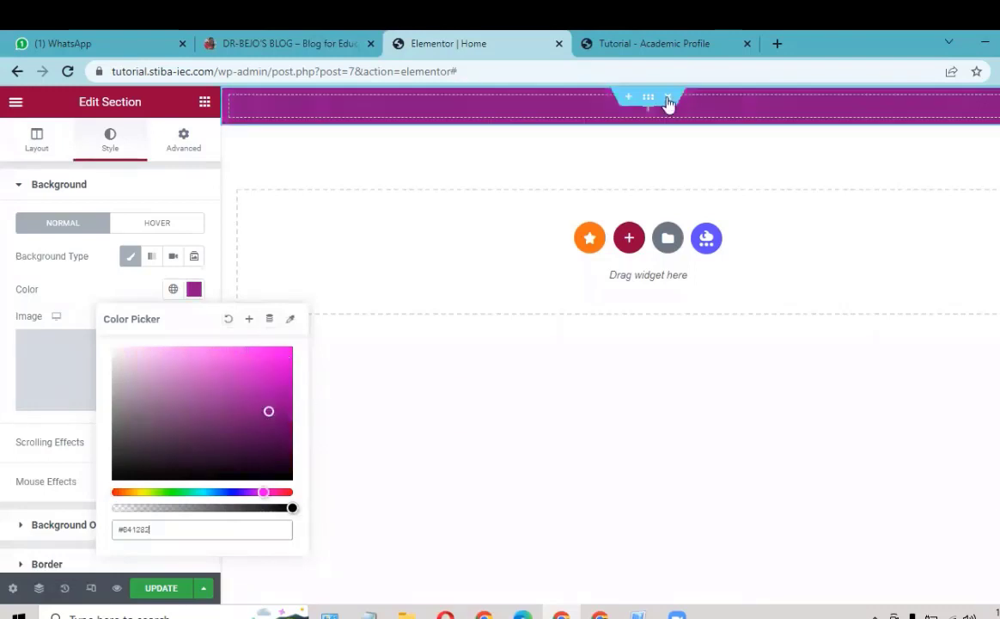
pyautogui.click(250, 404)
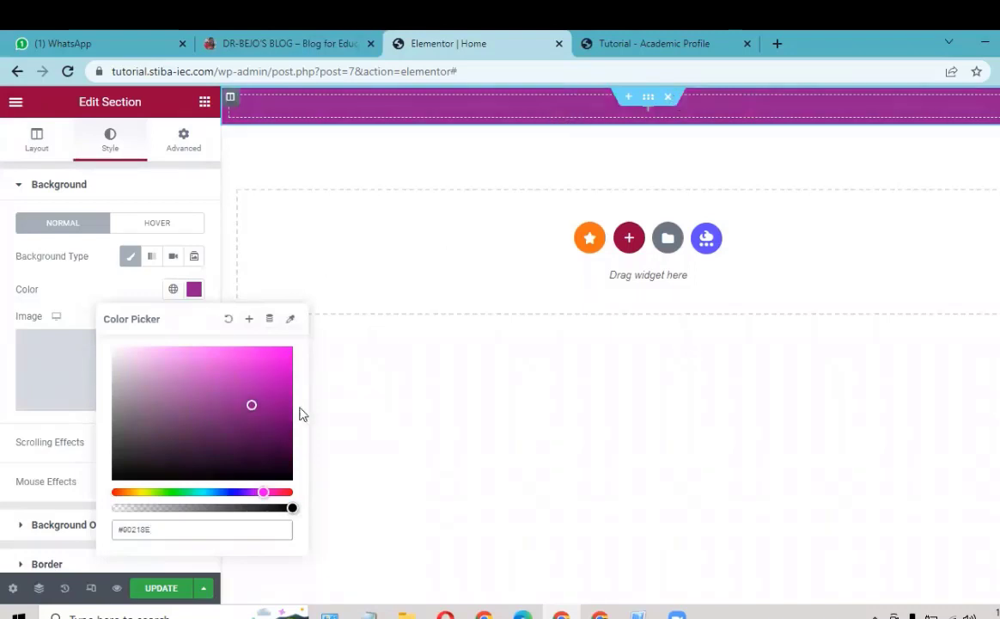
pyautogui.click(242, 415)
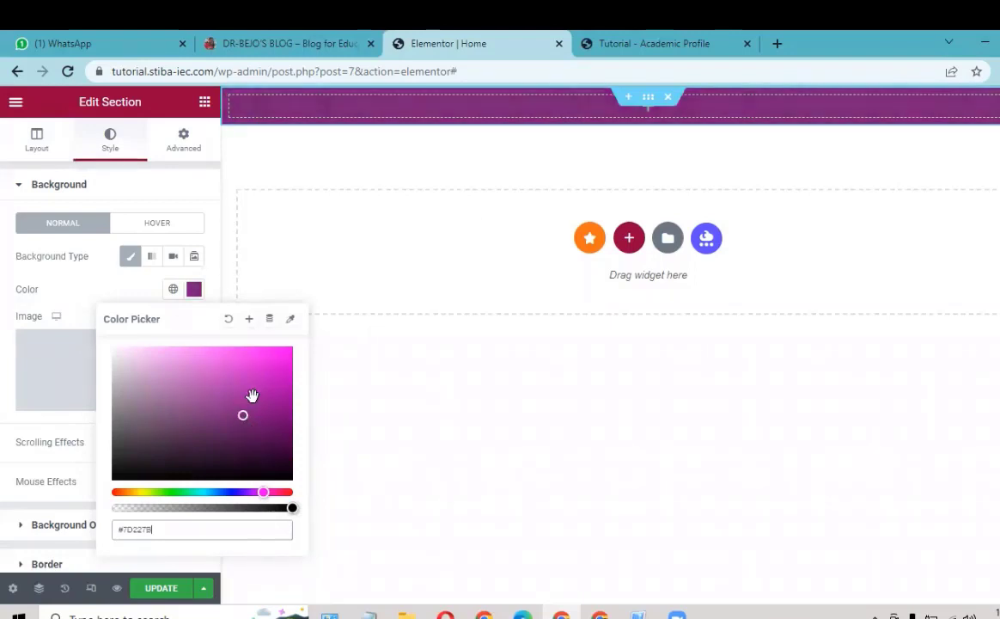
pyautogui.hotkey('ctrl', 'z')
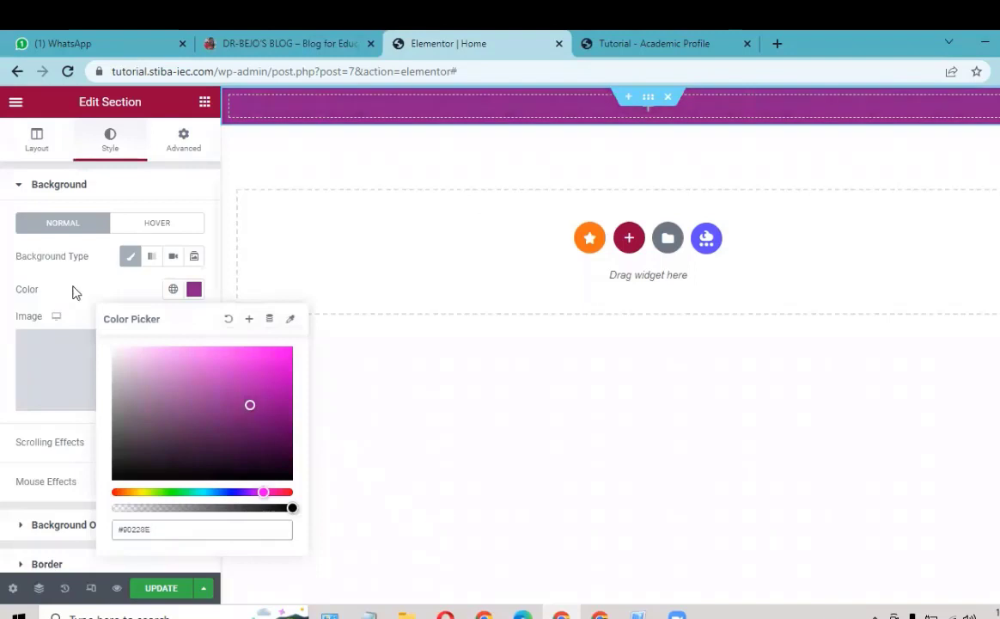
pyautogui.click(65, 260)
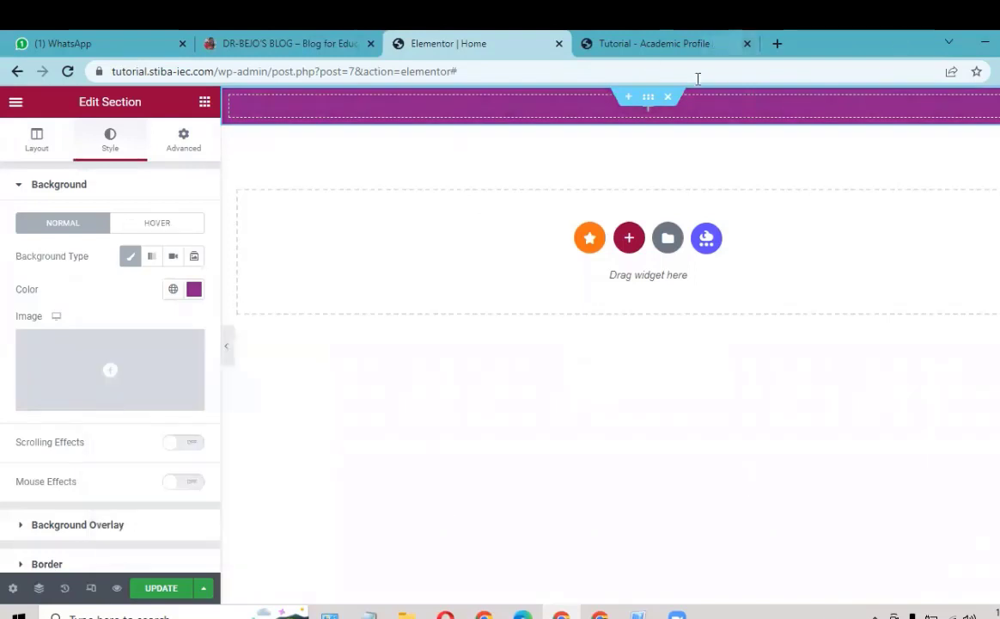
pyautogui.click(301, 41)
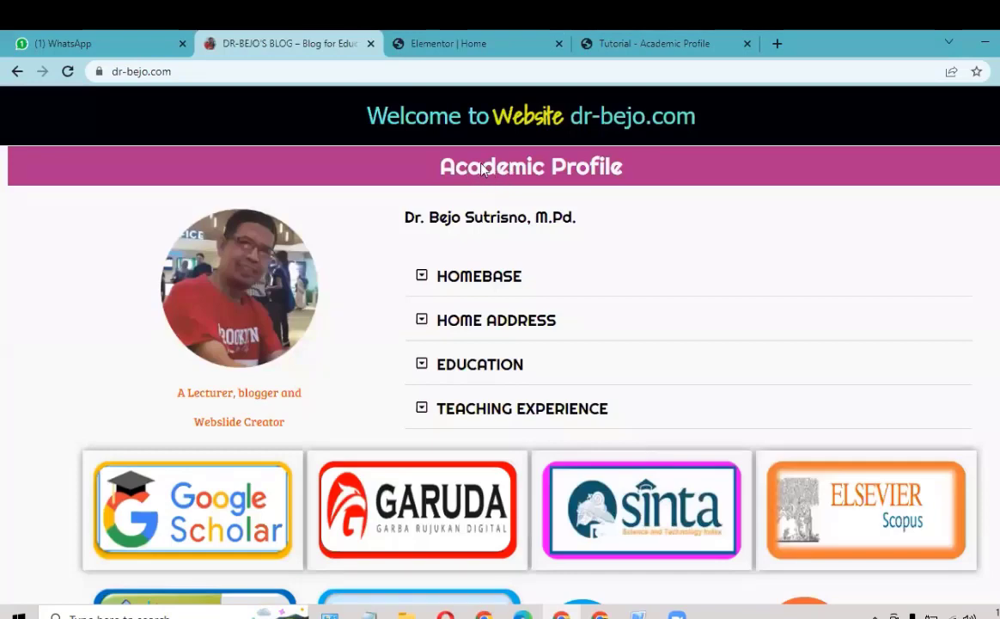
# Step: Drop a Heading widget into the purple section, titled 'Academic Profile' and center-aligned
pyautogui.click(485, 45)
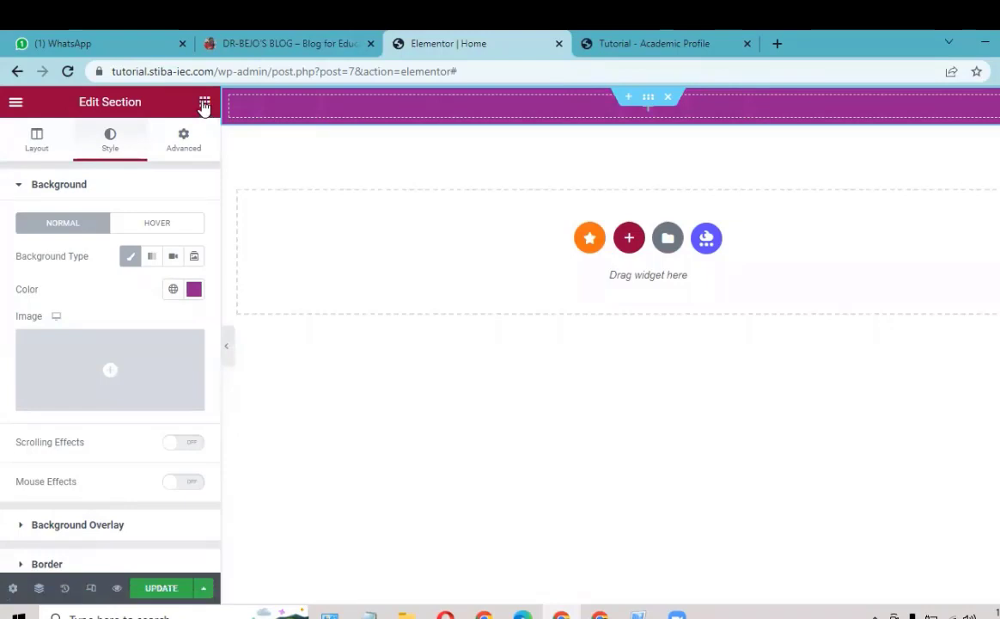
pyautogui.click(205, 103)
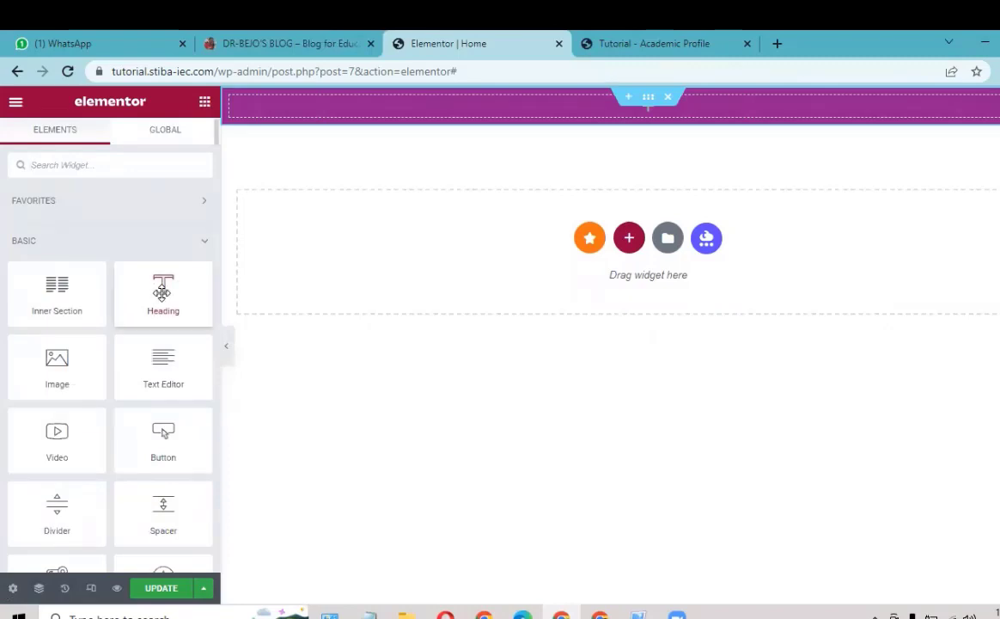
pyautogui.moveTo(162, 292); pyautogui.dragTo(657, 107)
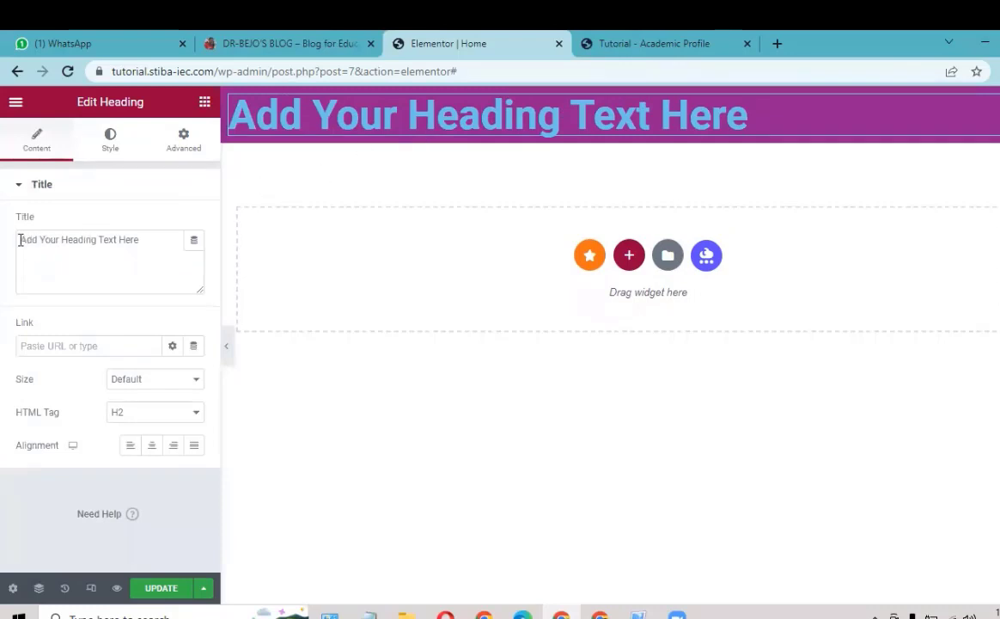
pyautogui.moveTo(22, 240); pyautogui.dragTo(152, 245)
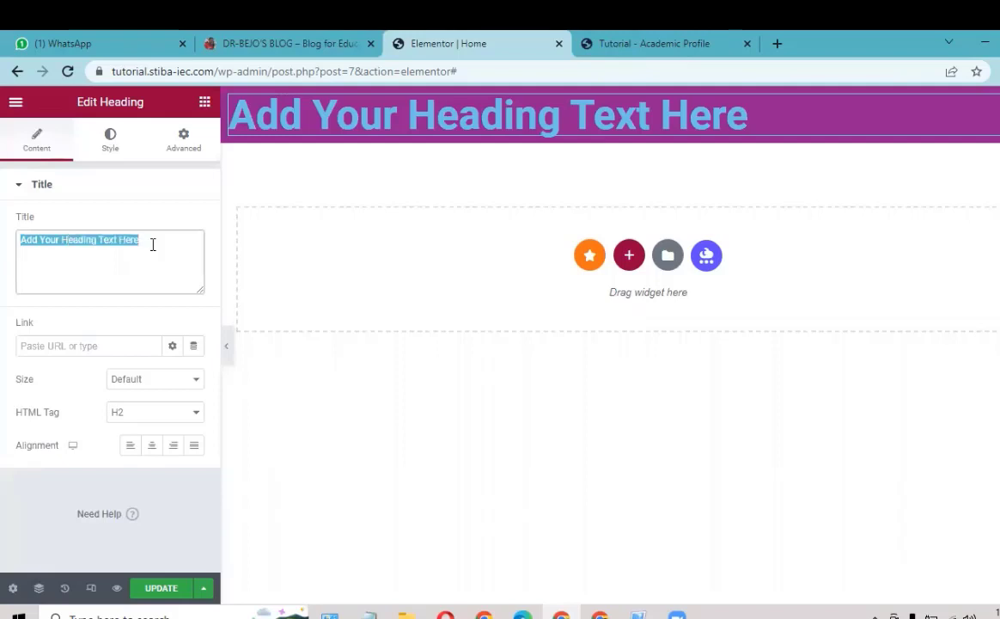
pyautogui.write('Acad')
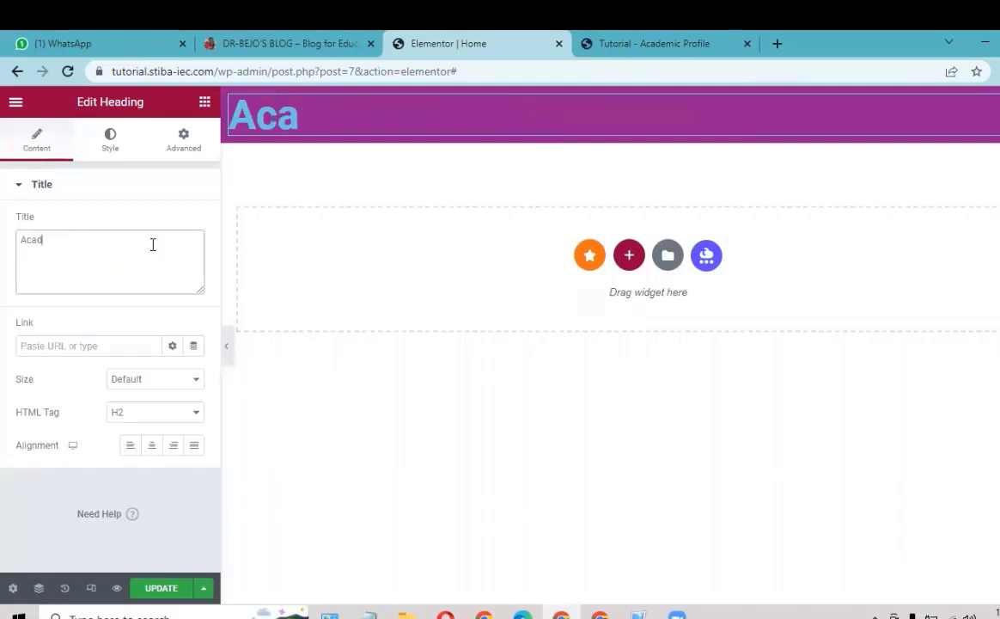
pyautogui.write('emic')
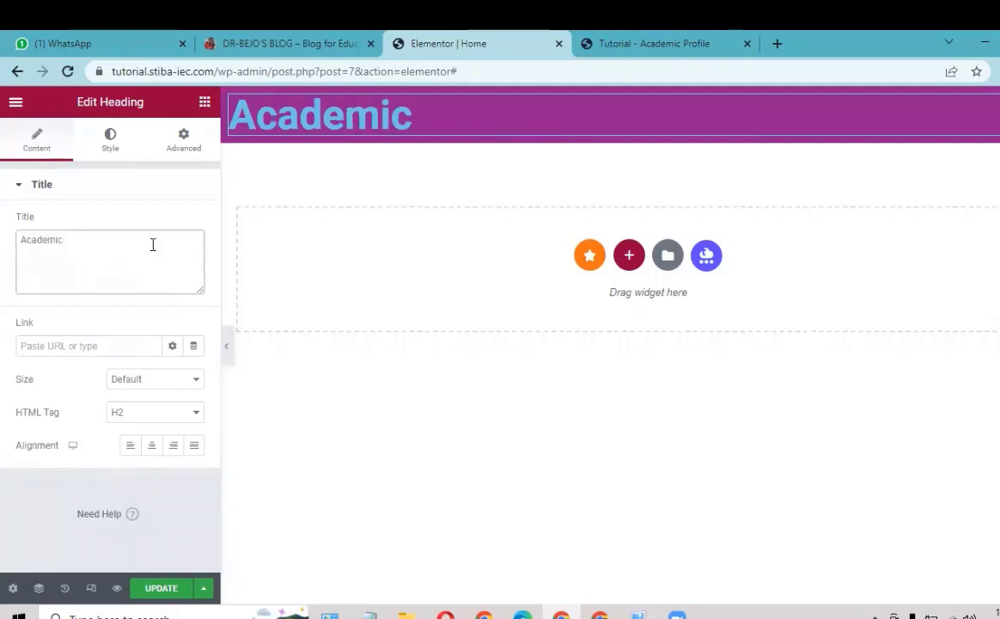
pyautogui.write(' Profile')
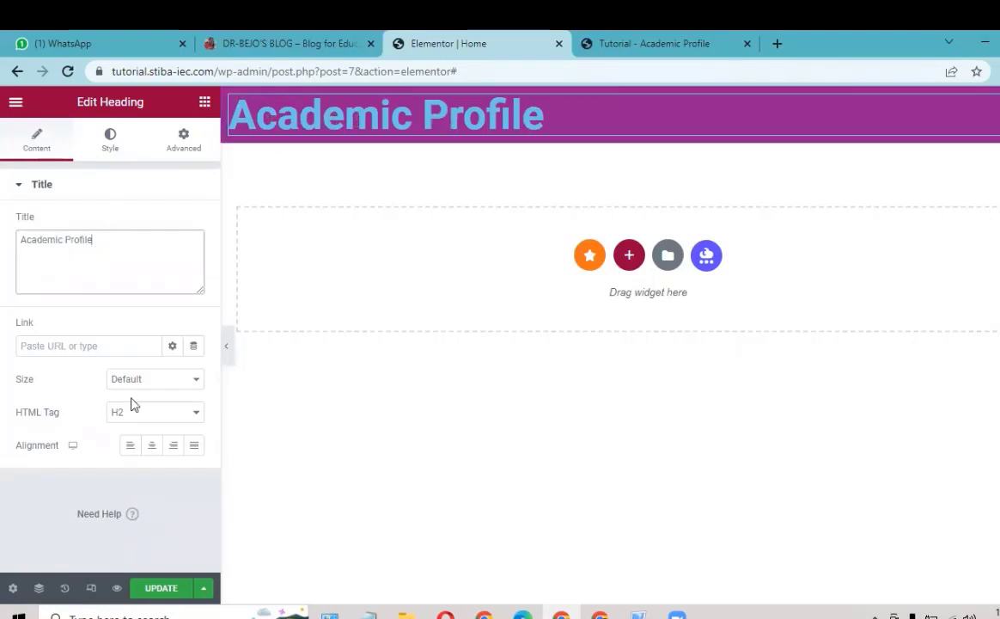
pyautogui.click(151, 445)
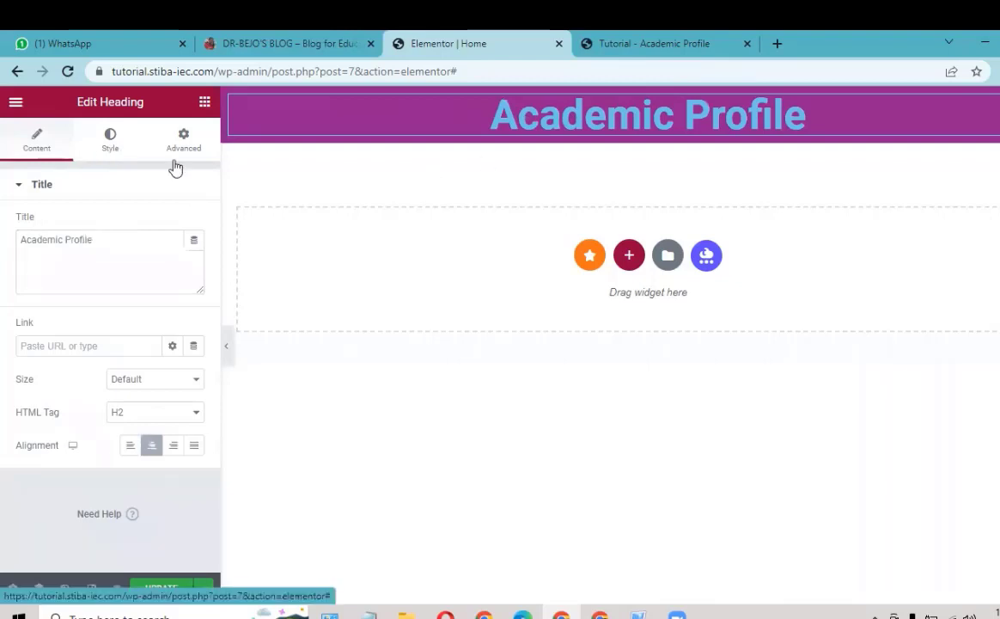
# Step: Set the Academic Profile heading's text colour to near-white #FBFBFB
pyautogui.click(108, 151)
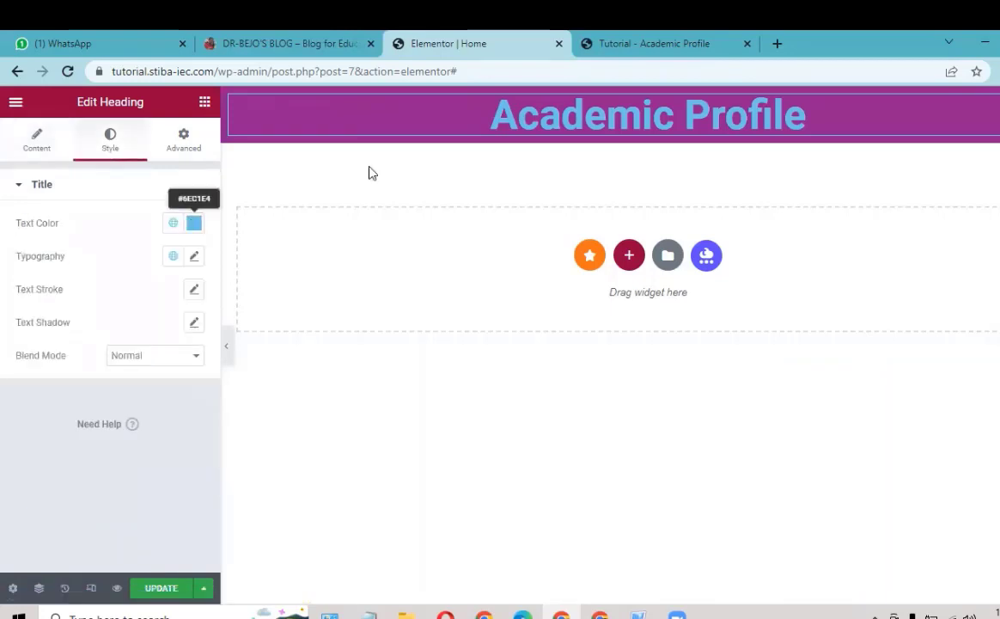
pyautogui.click(194, 227)
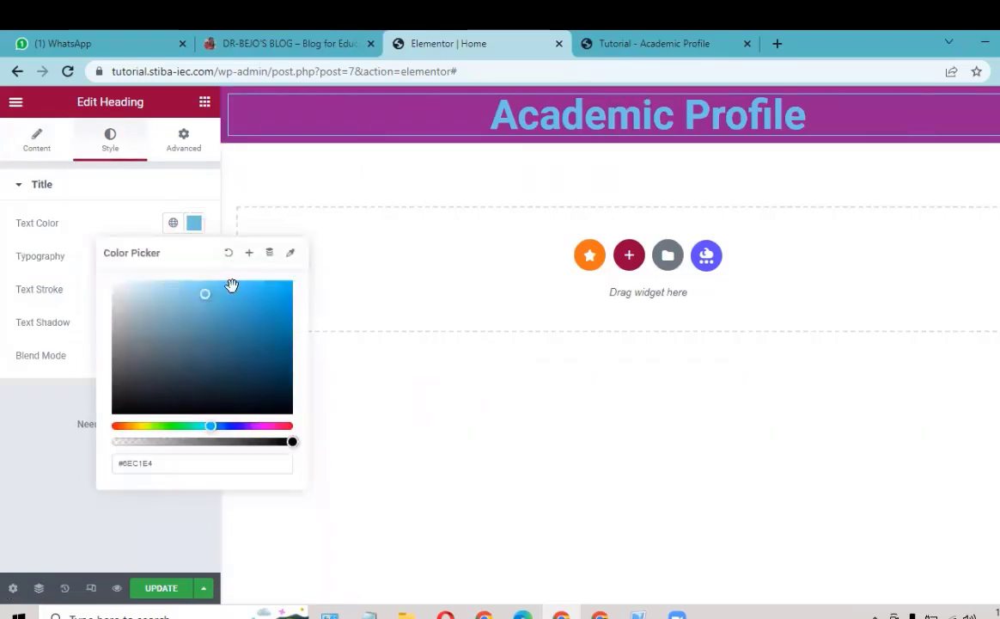
pyautogui.click(111, 281)
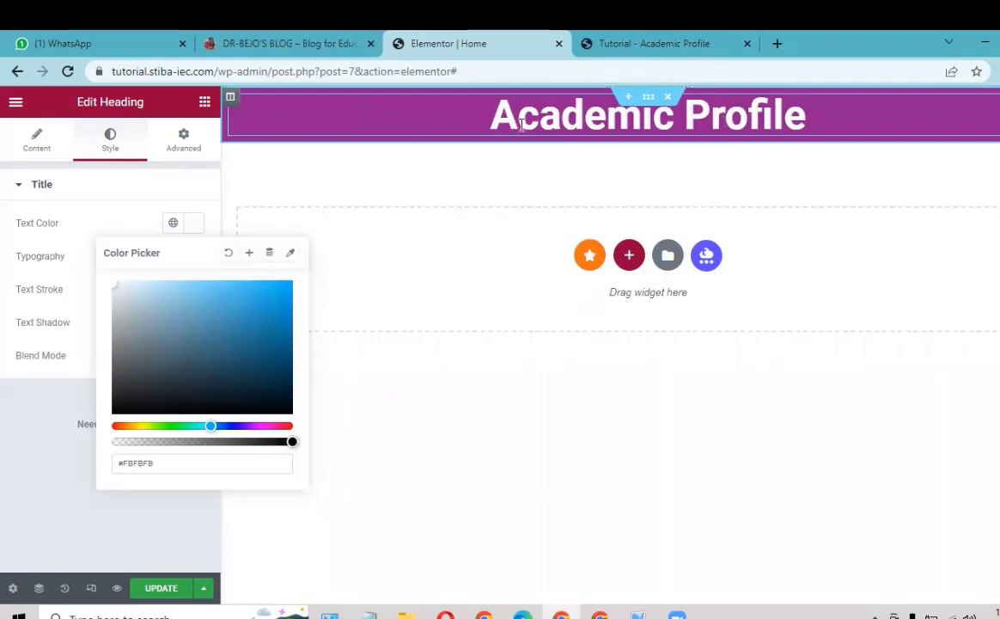
pyautogui.click(112, 147)
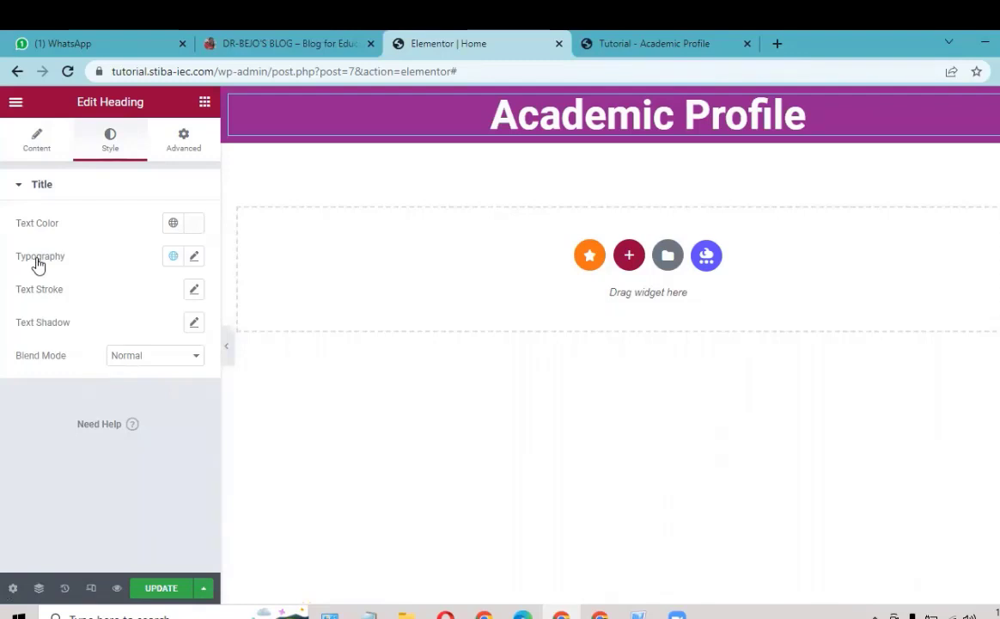
# Step: Give the heading Righteous font, weight 400, size 50, and save the page with Update
pyautogui.click(192, 258)
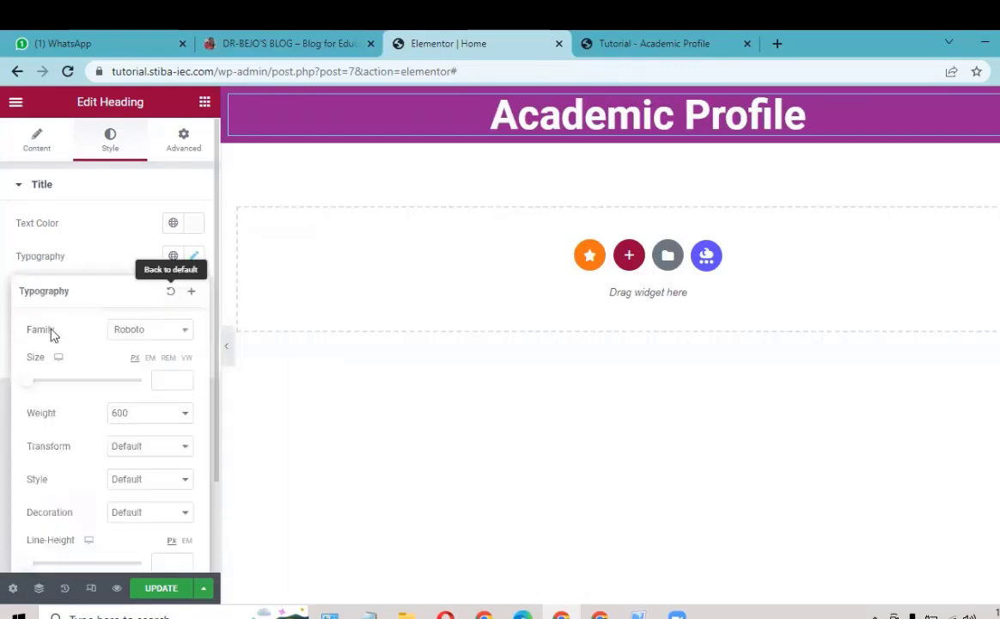
pyautogui.click(186, 333)
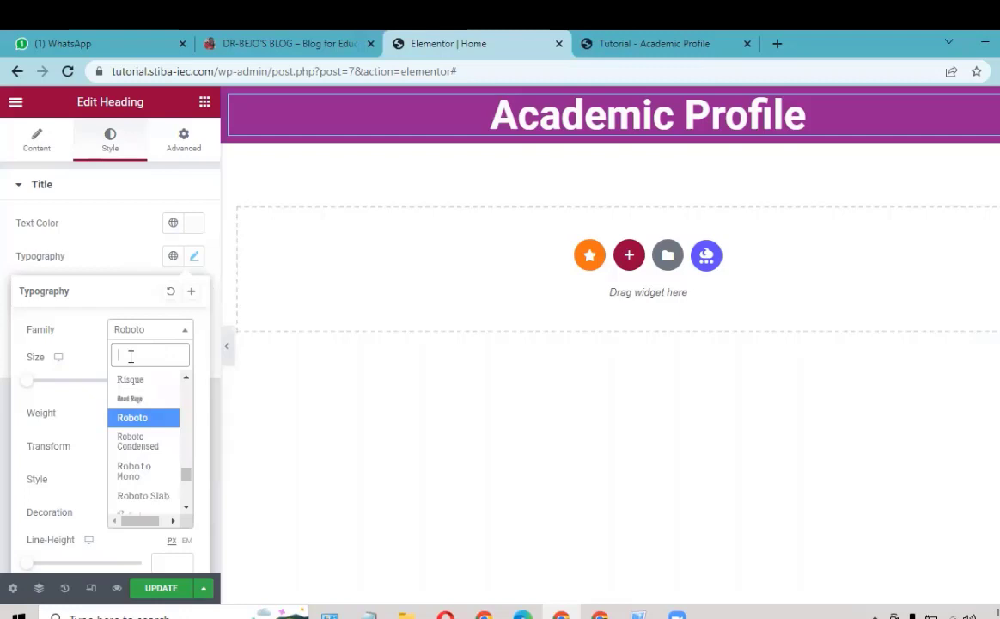
pyautogui.write('right')
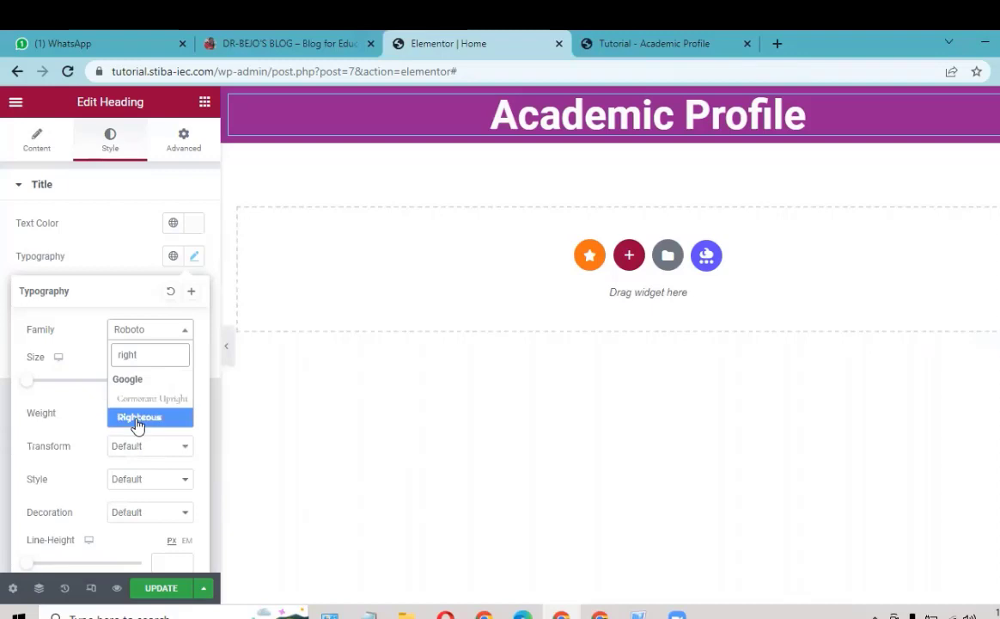
pyautogui.click(129, 418)
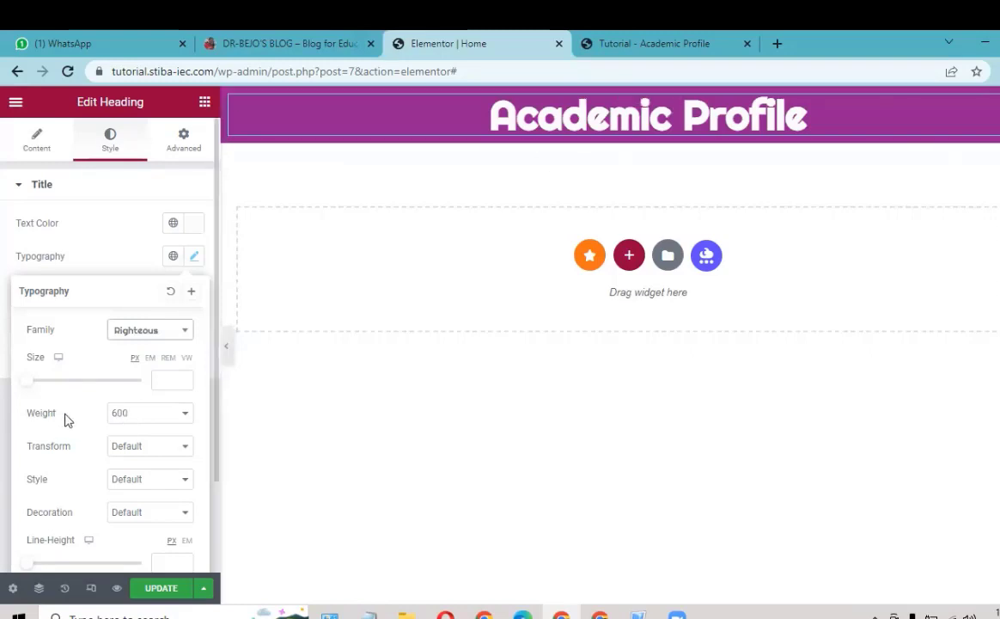
pyautogui.click(121, 421)
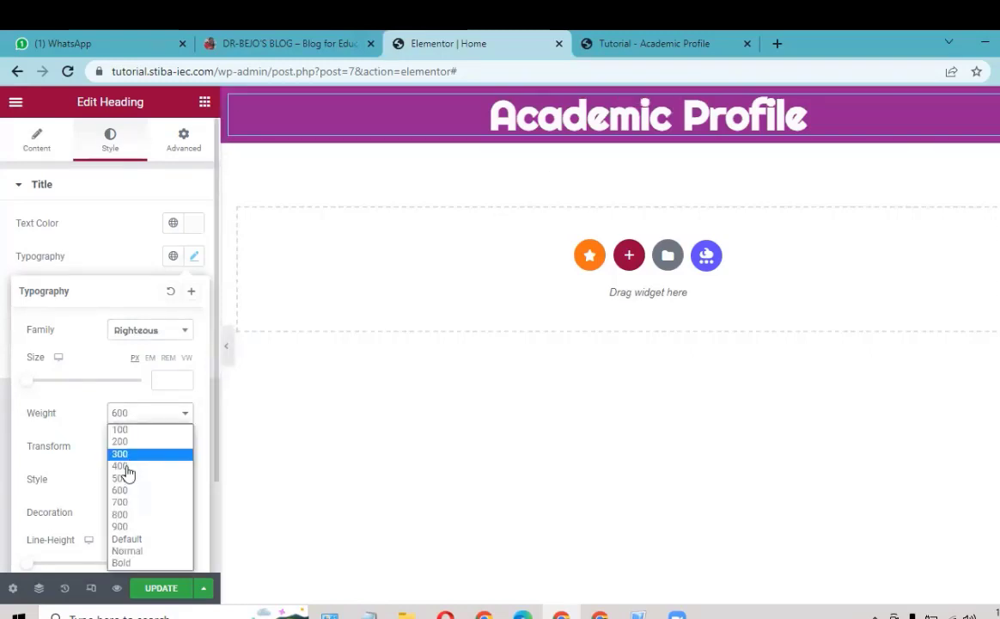
pyautogui.click(125, 463)
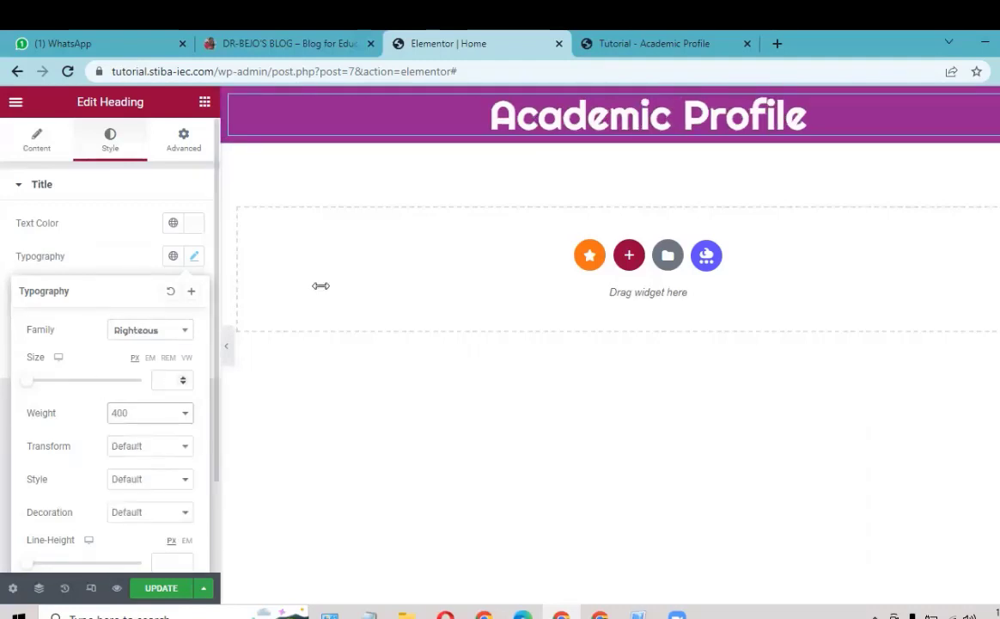
pyautogui.click(160, 380)
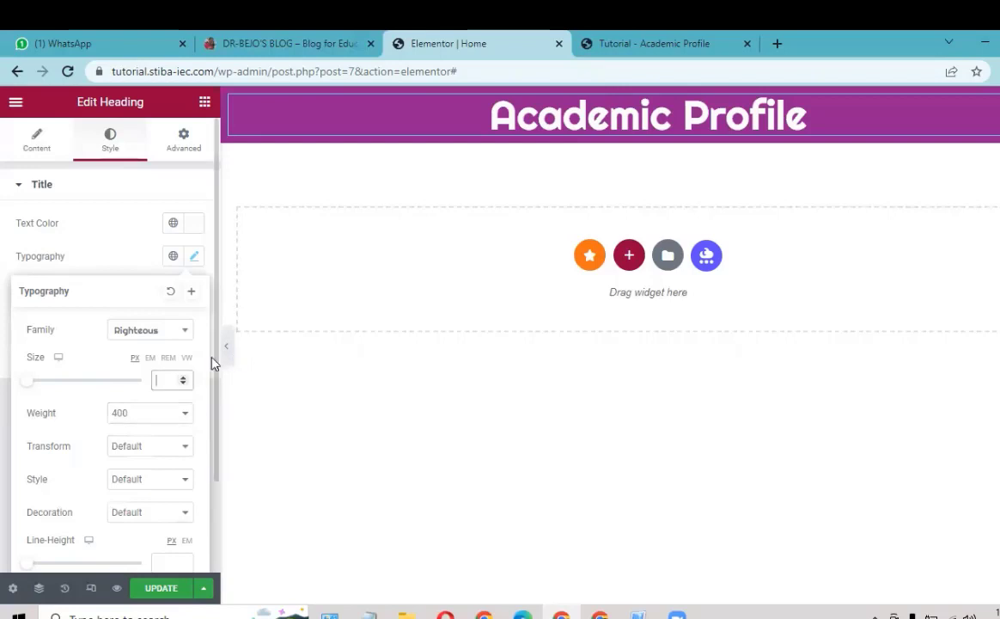
pyautogui.write('3')
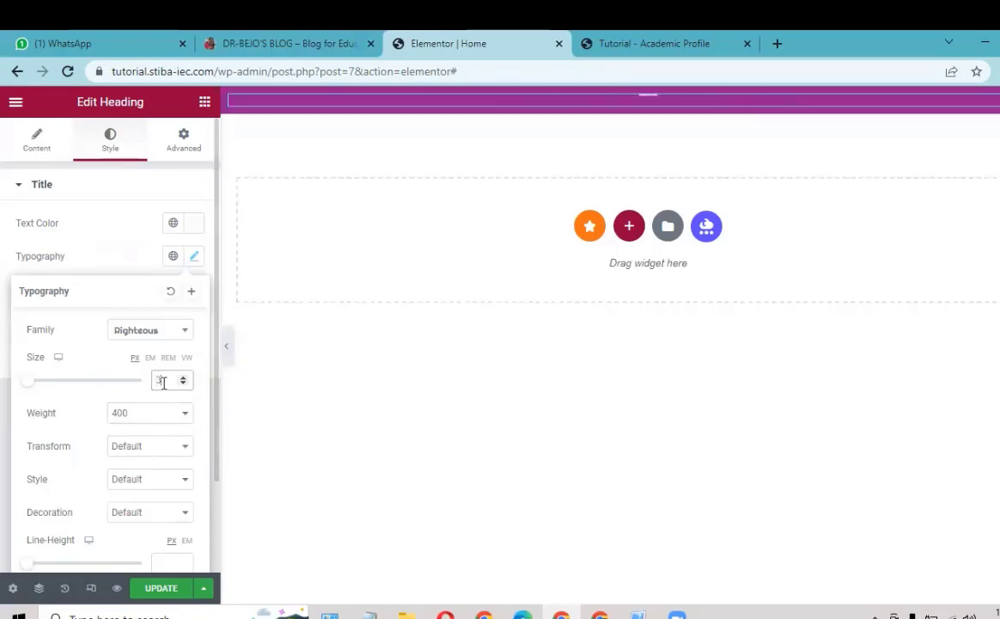
pyautogui.write('0')
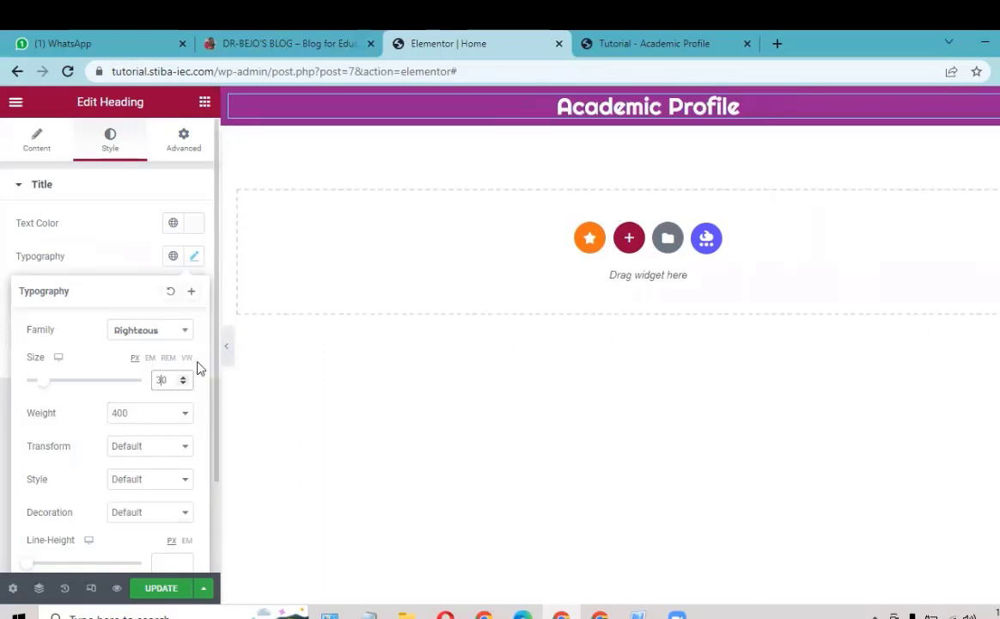
pyautogui.press('BackSpace')
pyautogui.press('BackSpace')
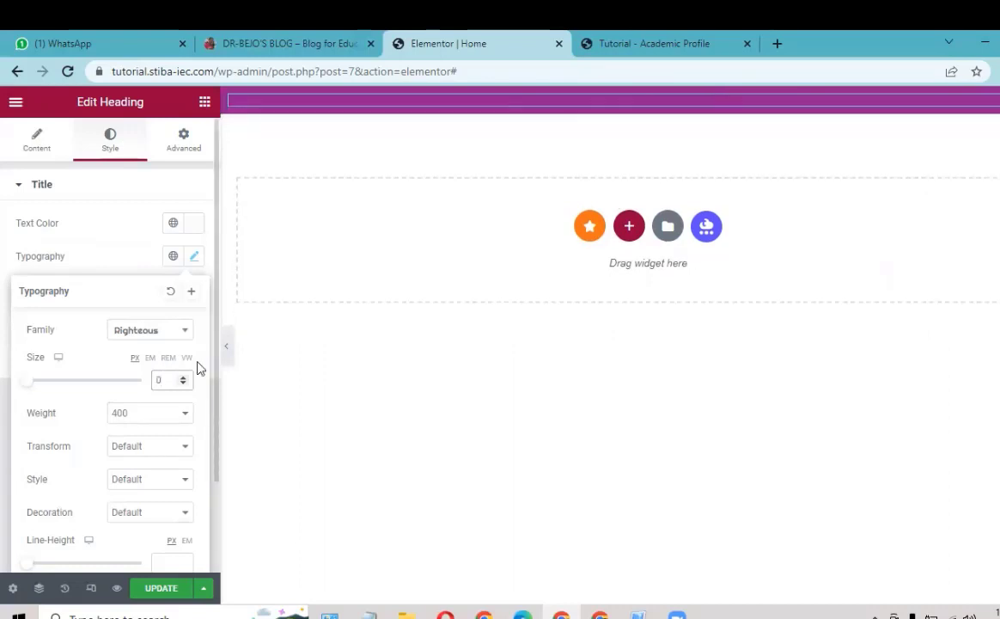
pyautogui.write('50')
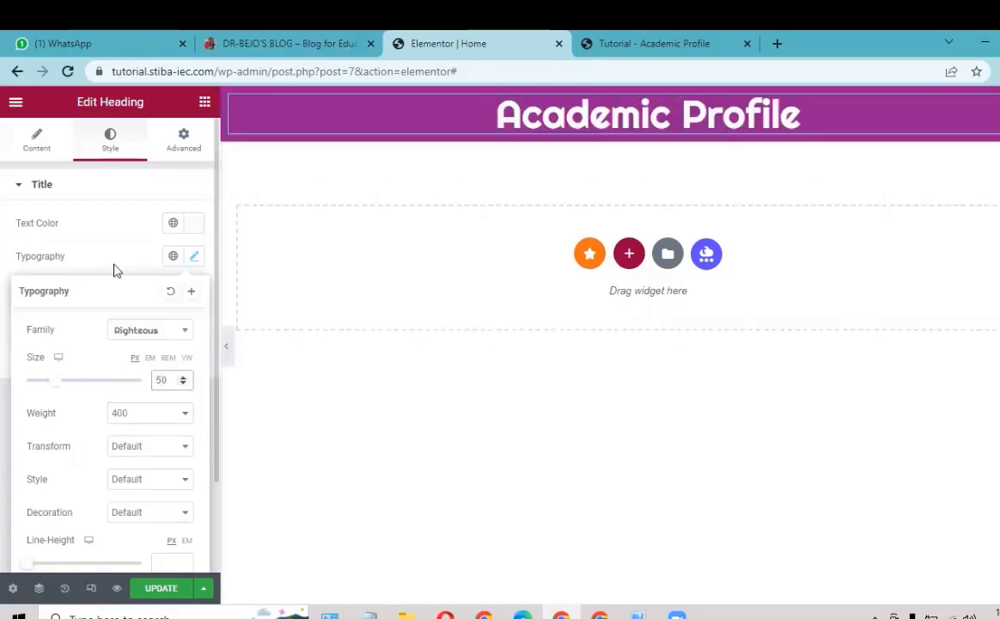
pyautogui.click(234, 232)
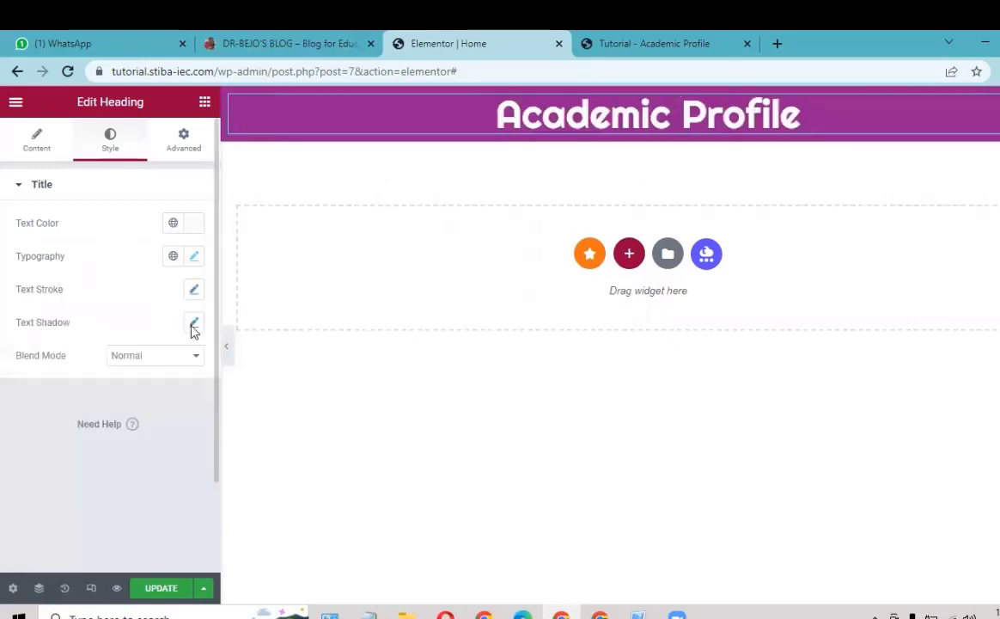
pyautogui.click(159, 591)
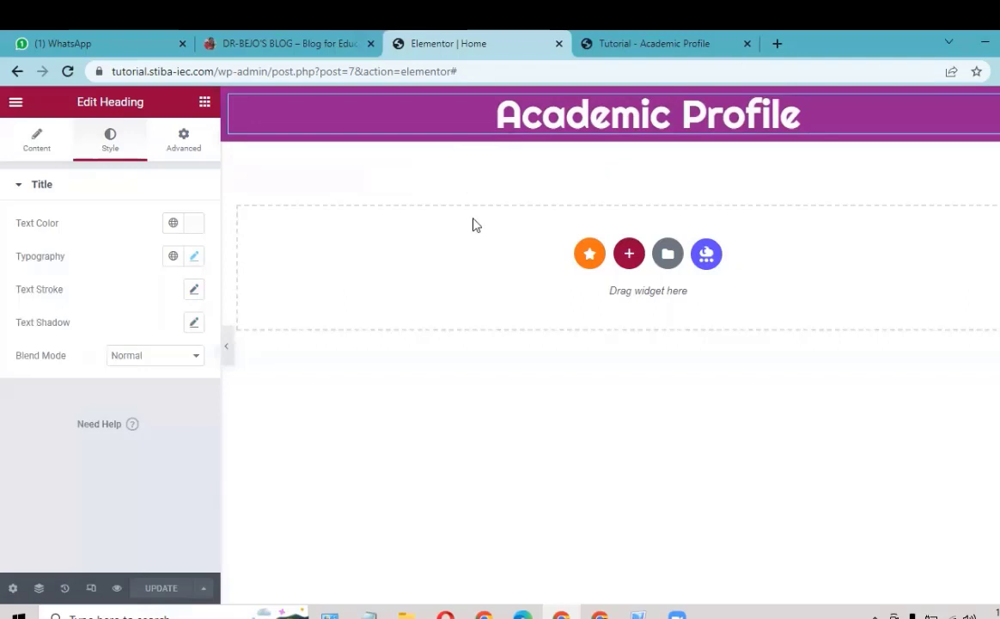
# Step: Preview the saved Home page in a new tab to check the purple Academic Profile bar
pyautogui.rightClick(117, 592)
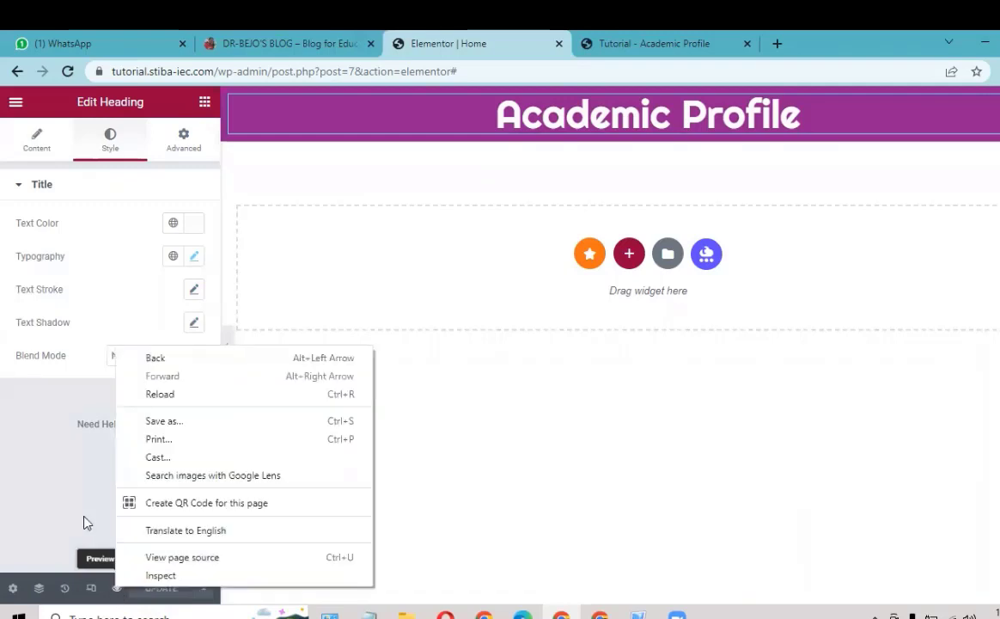
pyautogui.click(116, 588)
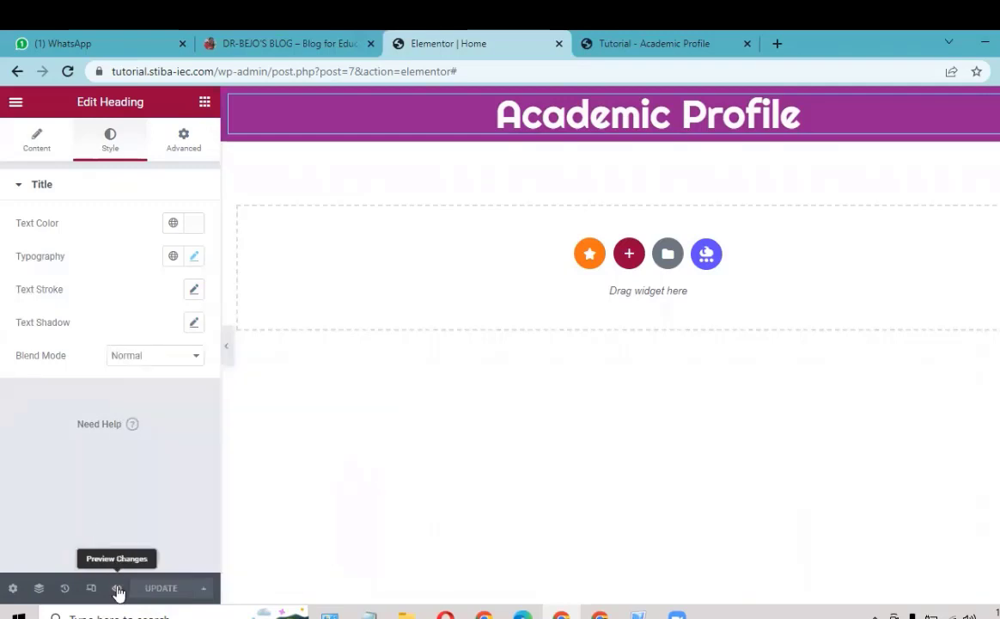
pyautogui.click(117, 590)
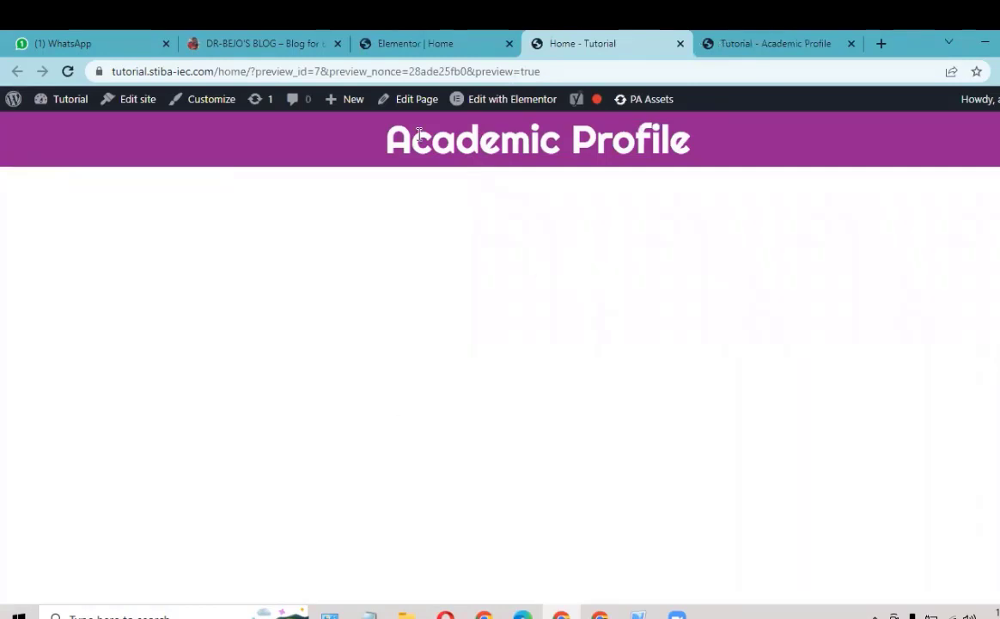
pyautogui.click(396, 47)
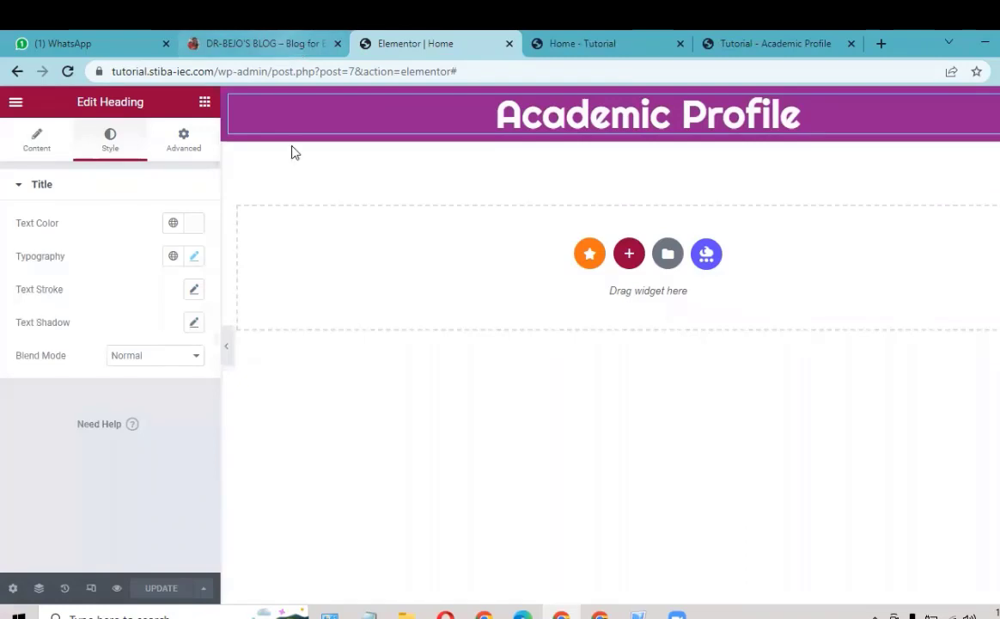
pyautogui.click(262, 43)
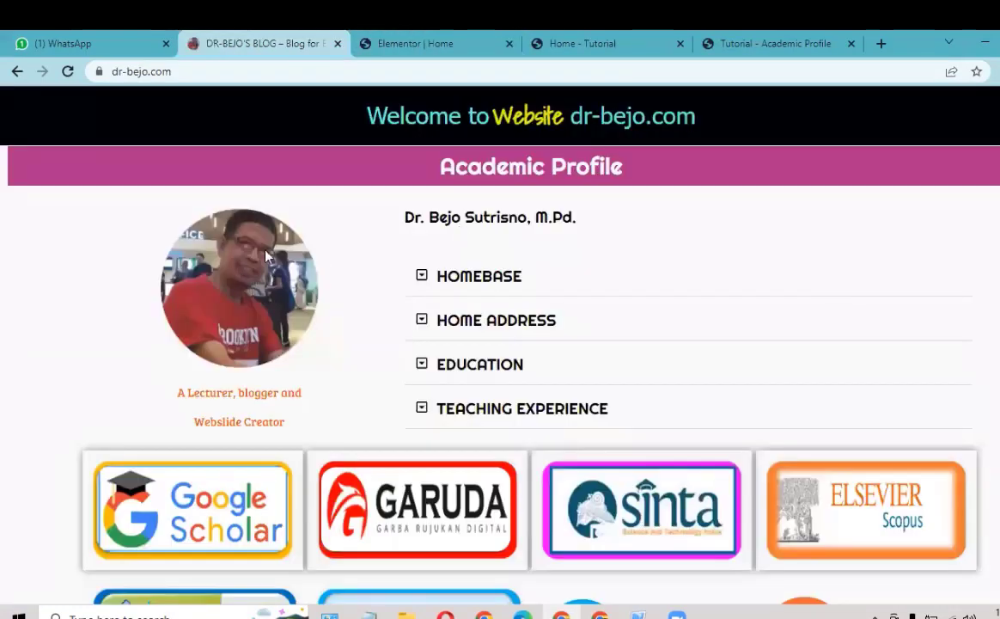
# Step: Insert a two-column section beneath the Academic Profile bar, comparing against the dr-bejo.com layout
pyautogui.click(421, 277)
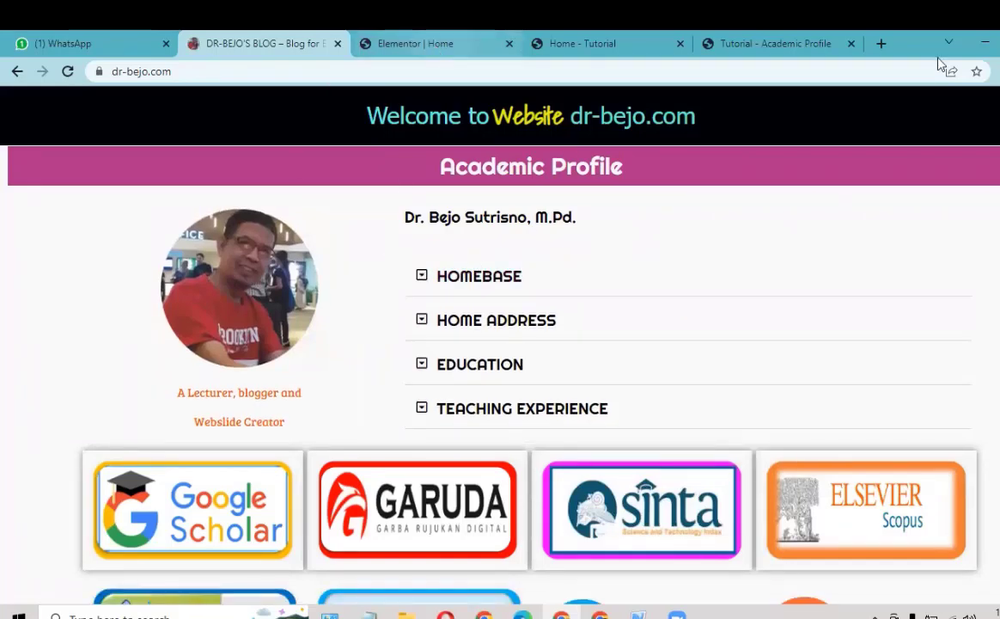
pyautogui.click(415, 43)
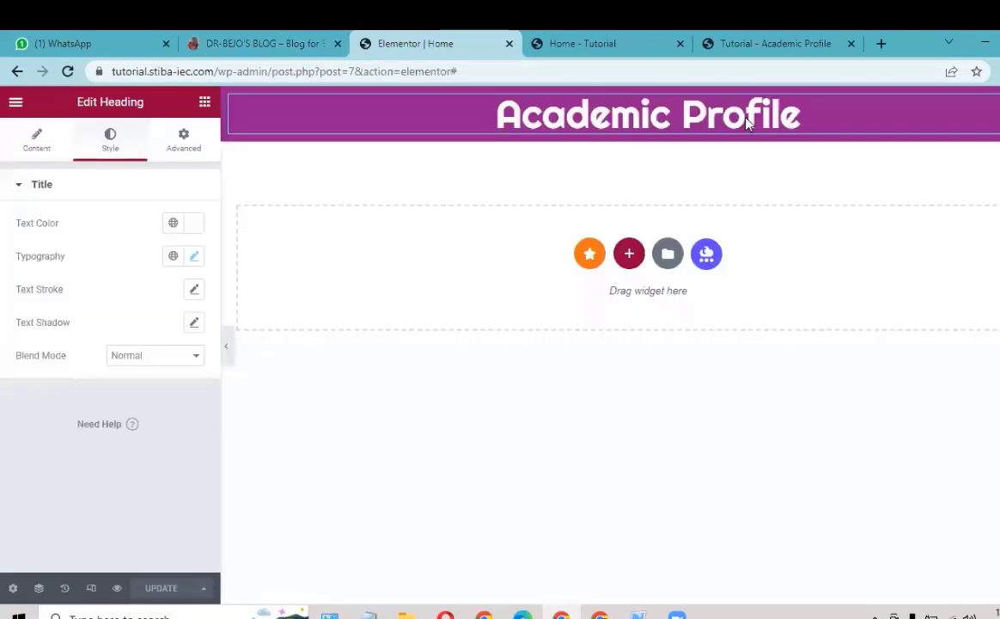
pyautogui.click(628, 256)
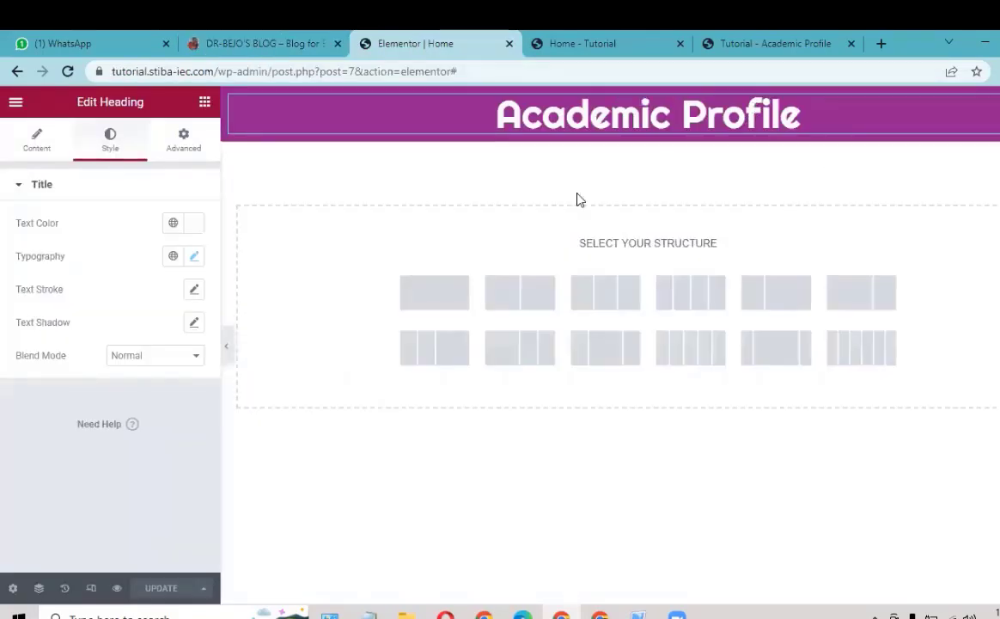
pyautogui.click(520, 298)
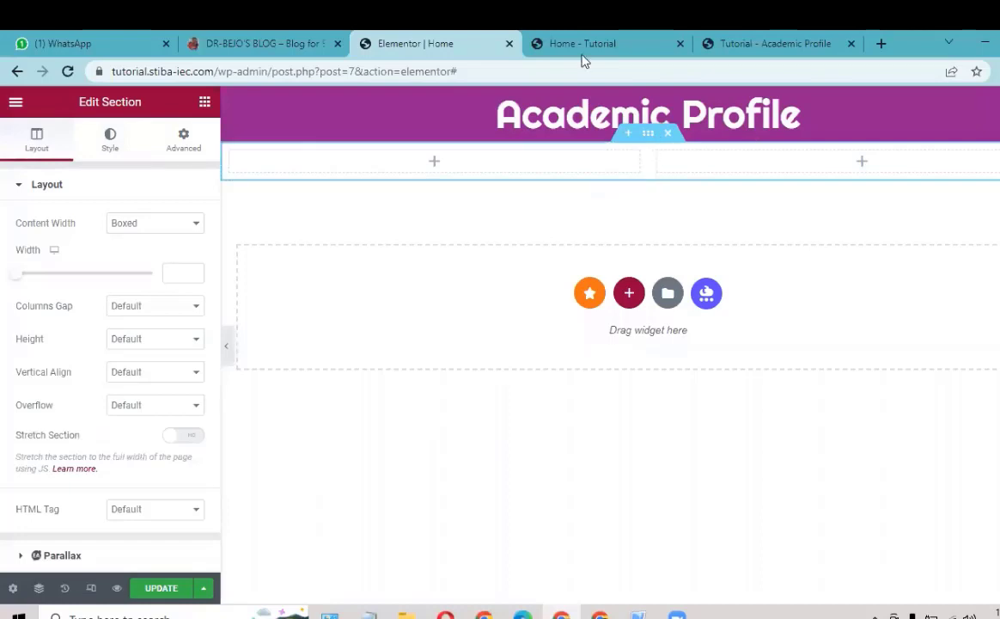
pyautogui.click(272, 48)
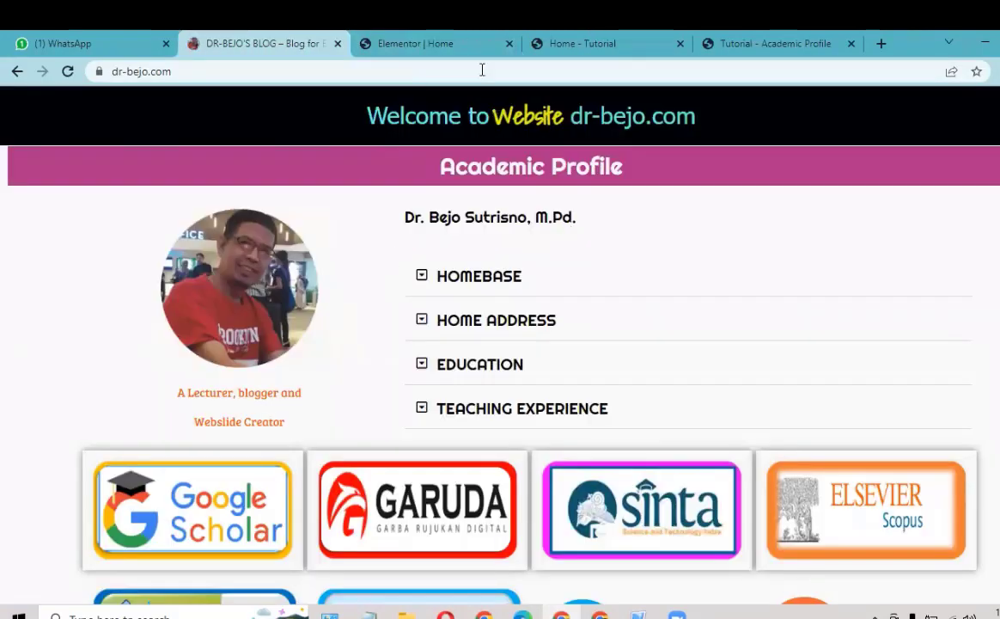
pyautogui.hotkey('ctrl', 'Tab')
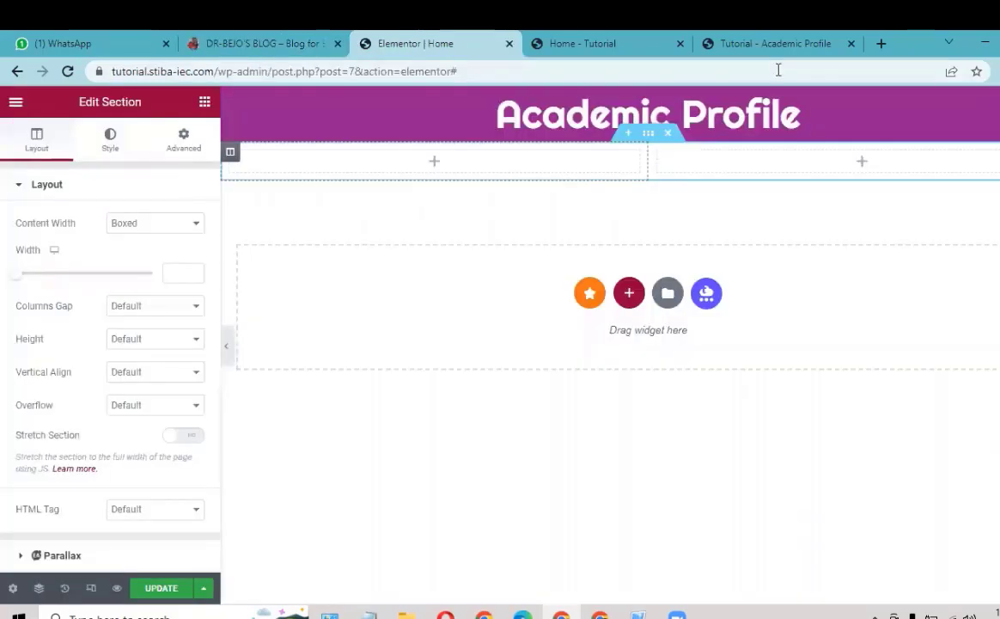
pyautogui.click(268, 47)
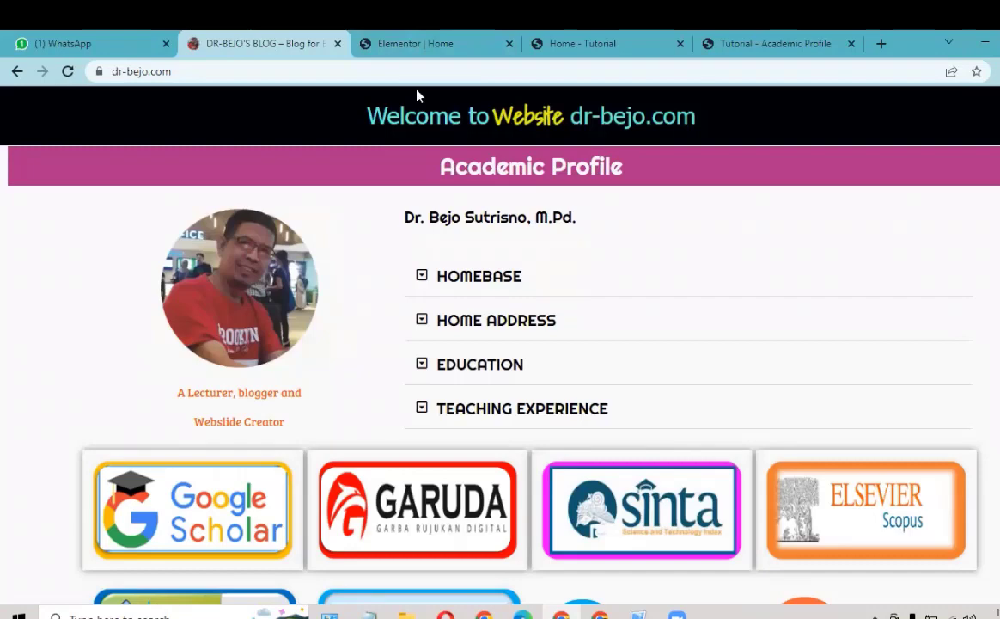
pyautogui.hotkey('ctrl', 'Tab')
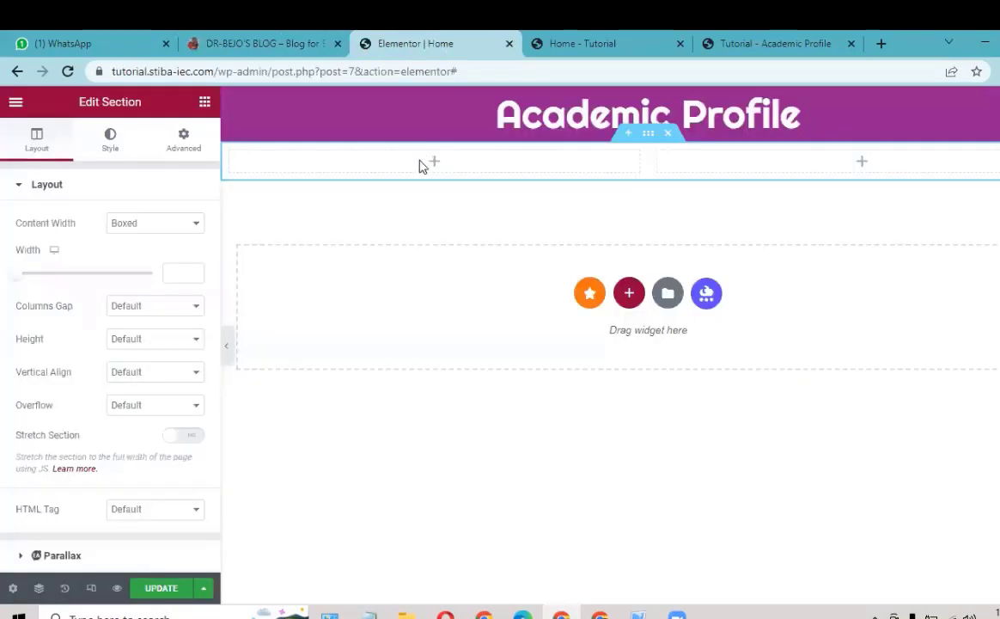
# Step: Place an Image widget with the placeholder picture in the two-column section's left column
pyautogui.click(205, 105)
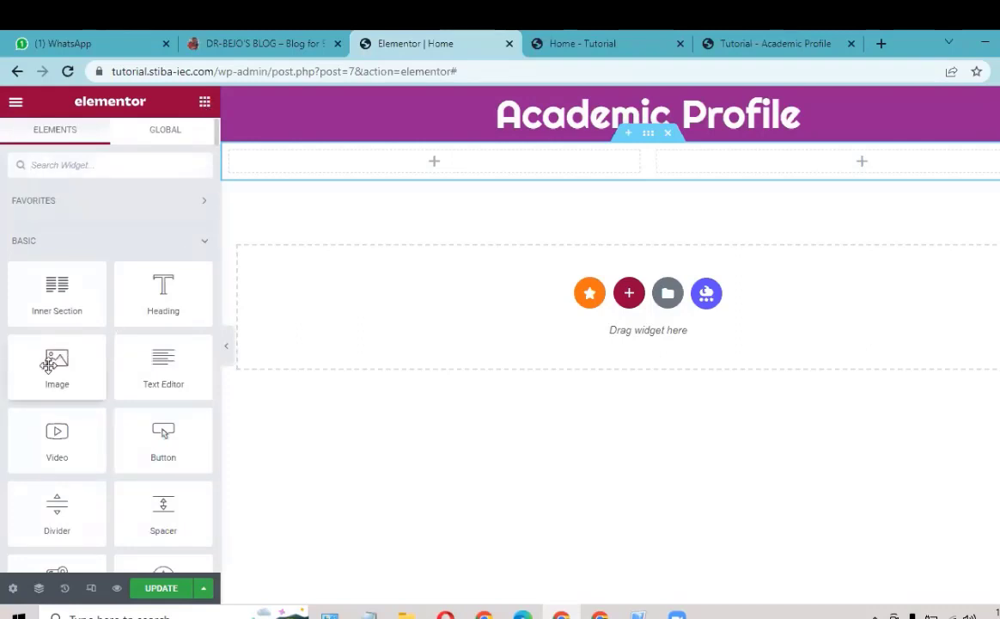
pyautogui.moveTo(49, 357); pyautogui.dragTo(436, 169)
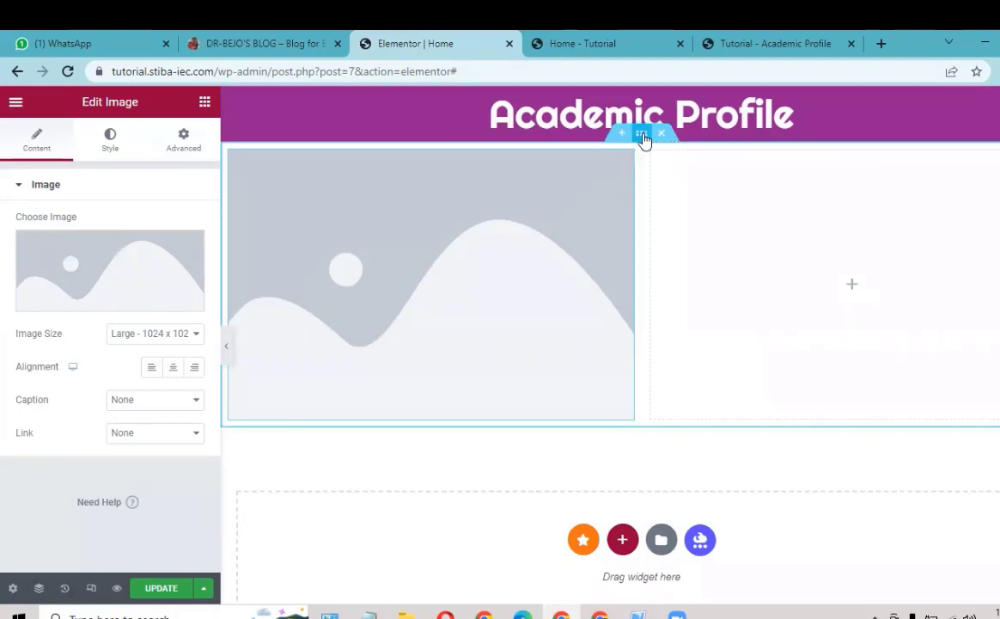
pyautogui.click(643, 136)
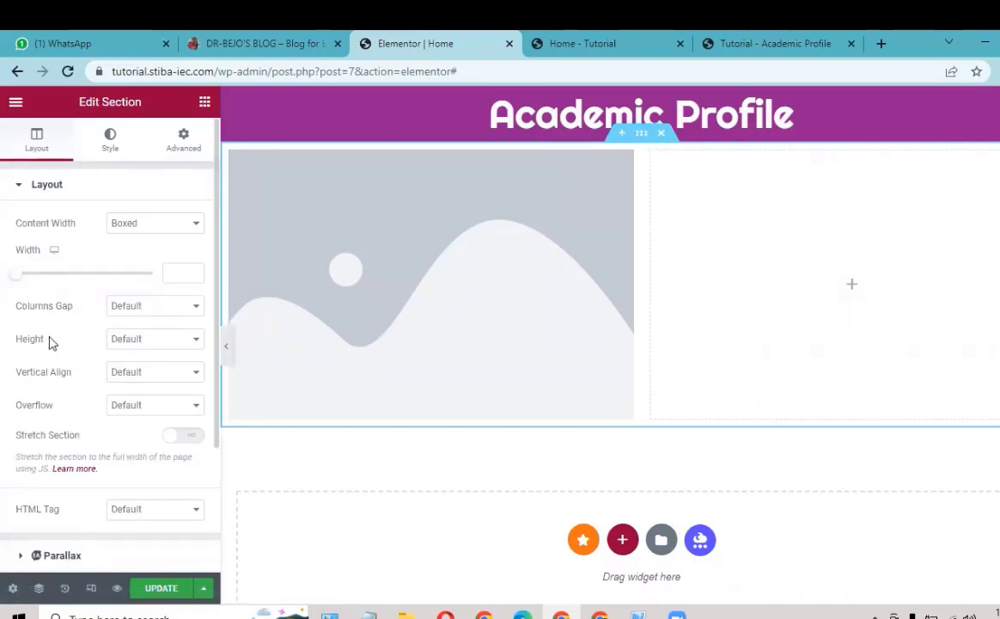
# Step: Set the two-column section's height to Min Height with a 500 px minimum
pyautogui.click(148, 344)
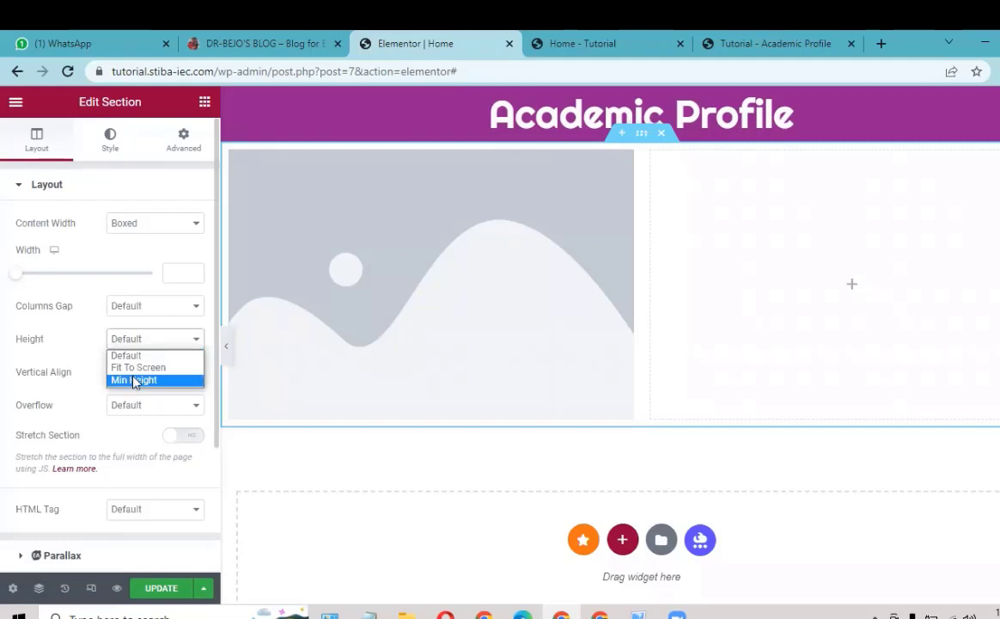
pyautogui.click(134, 380)
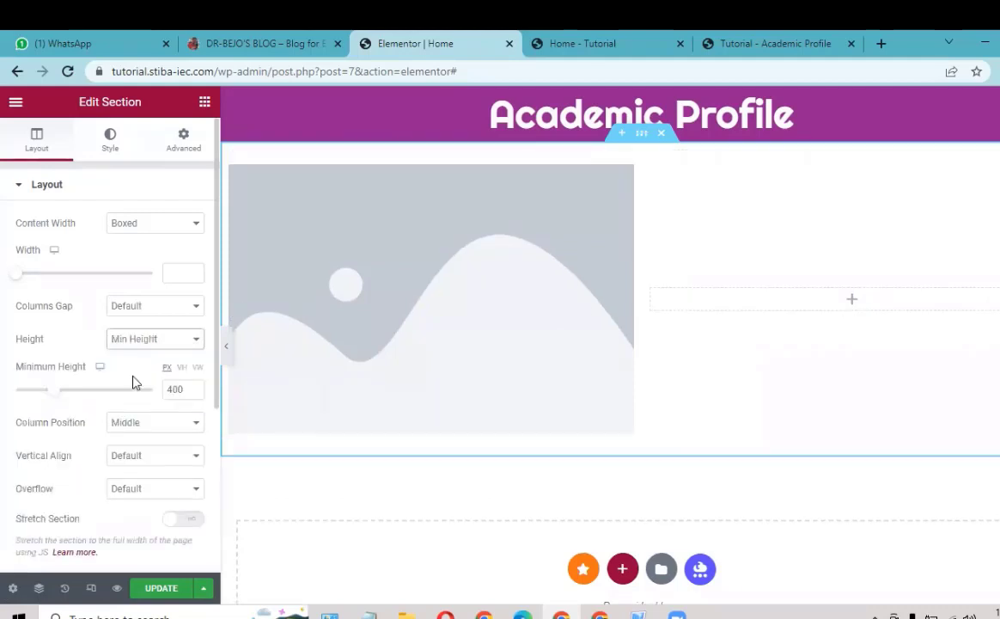
pyautogui.click(184, 385)
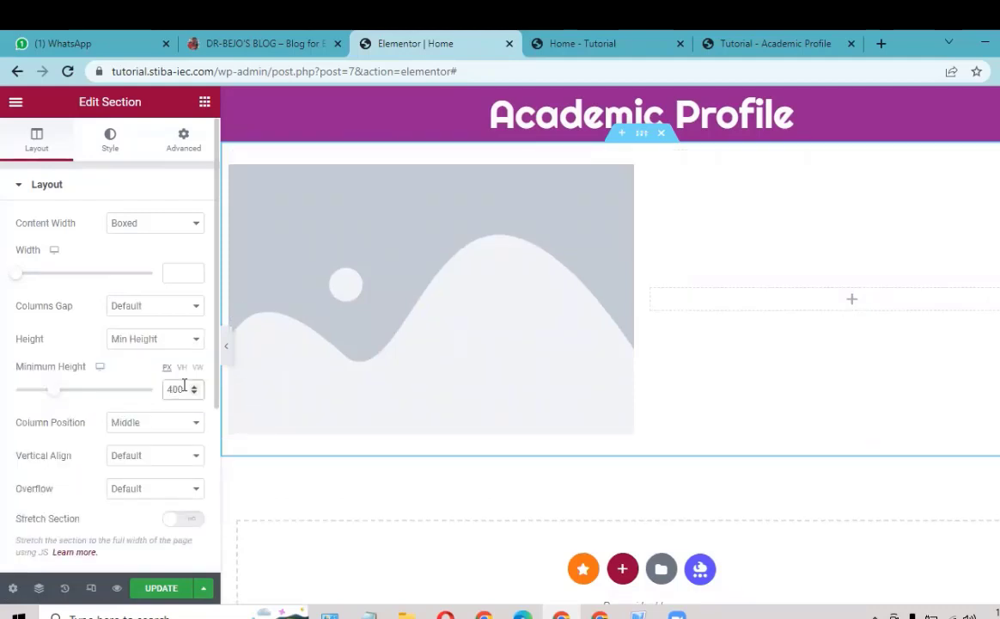
pyautogui.press('BackSpace')
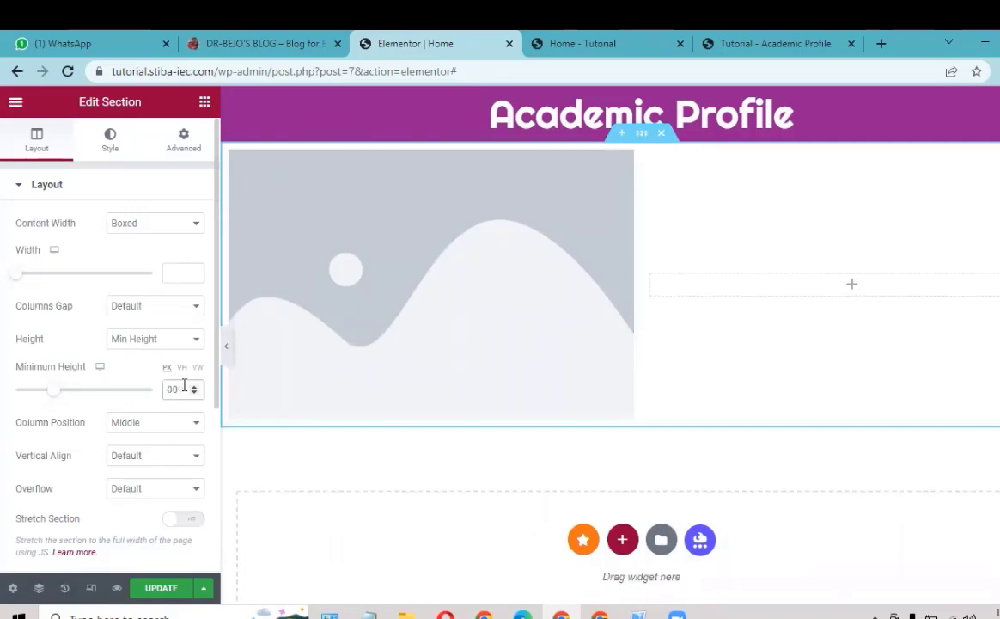
pyautogui.write('6')
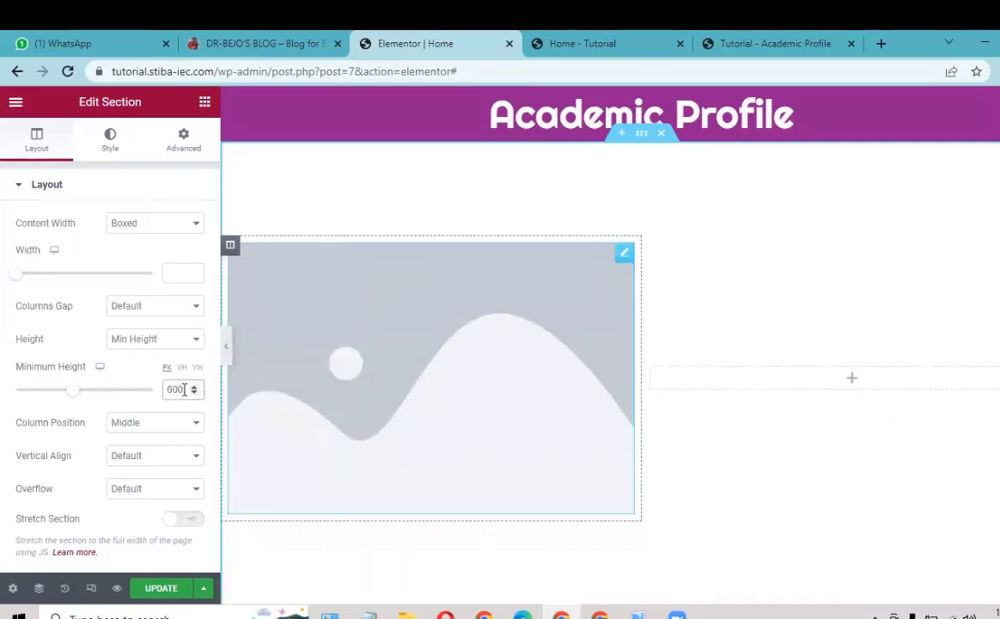
pyautogui.press('BackSpace')
pyautogui.write('5')
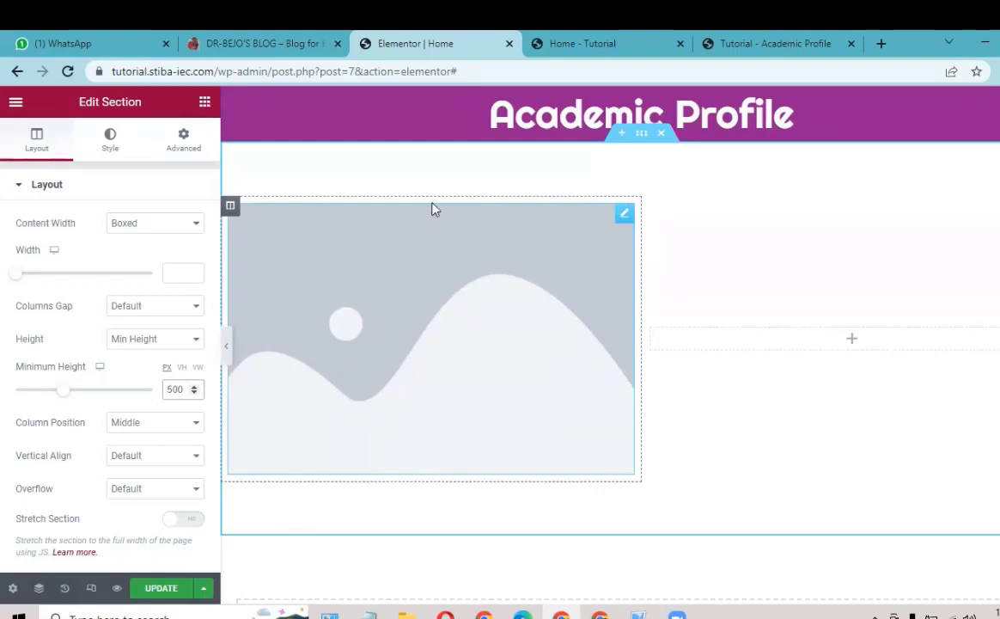
pyautogui.click(624, 214)
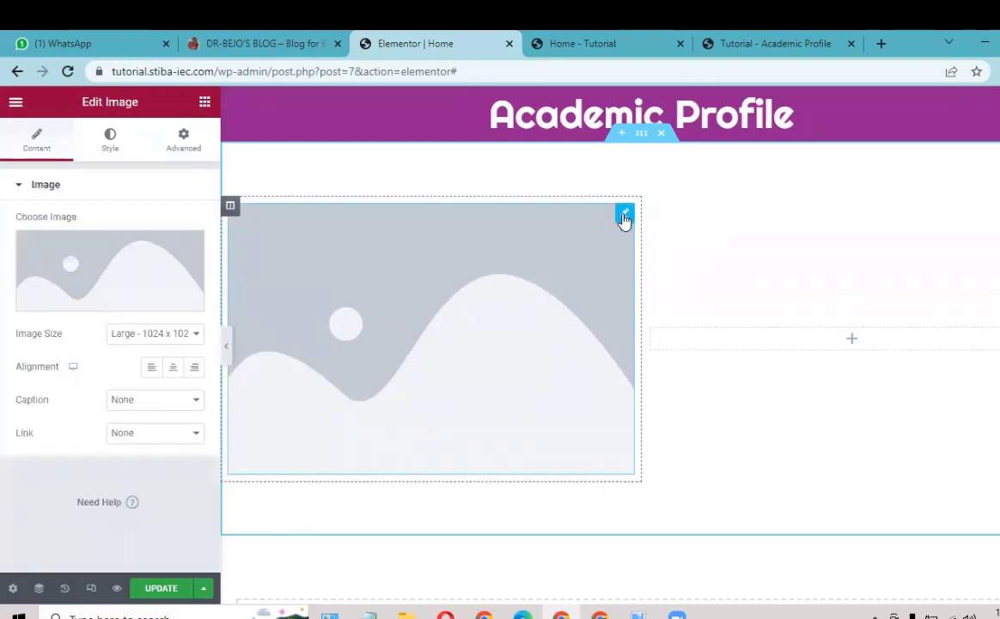
# Step: Upload bejos.png from the Acdmc-Profile folder and insert it into the Image widget
pyautogui.moveTo(83, 307)
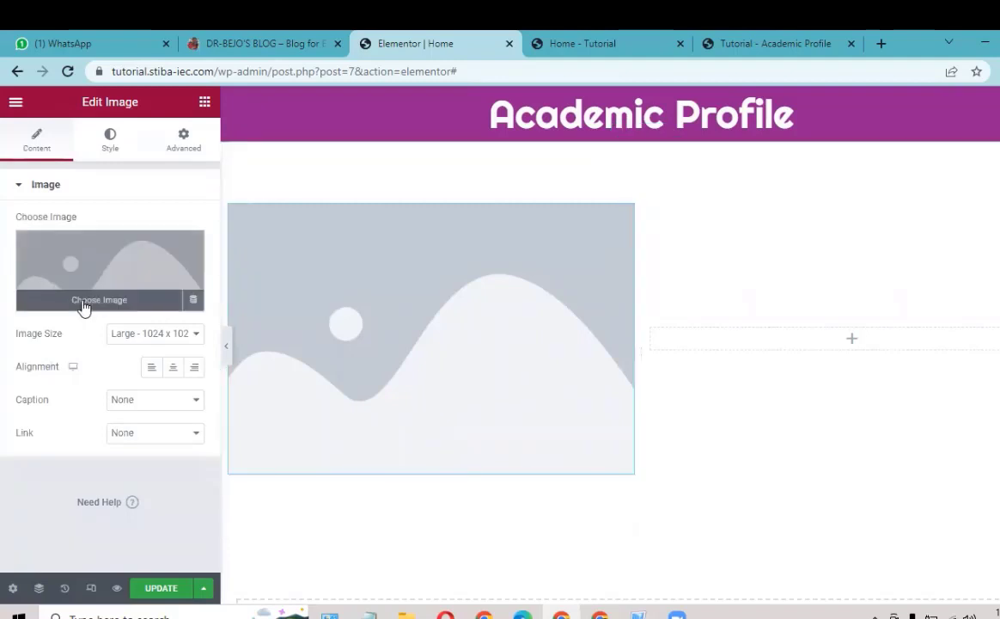
pyautogui.click(84, 305)
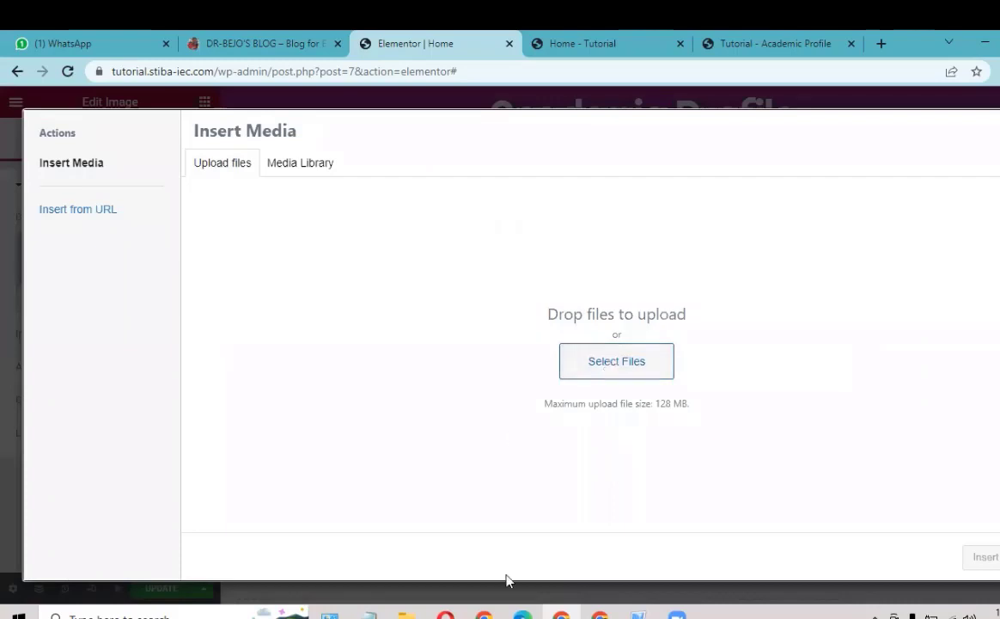
pyautogui.click(408, 614)
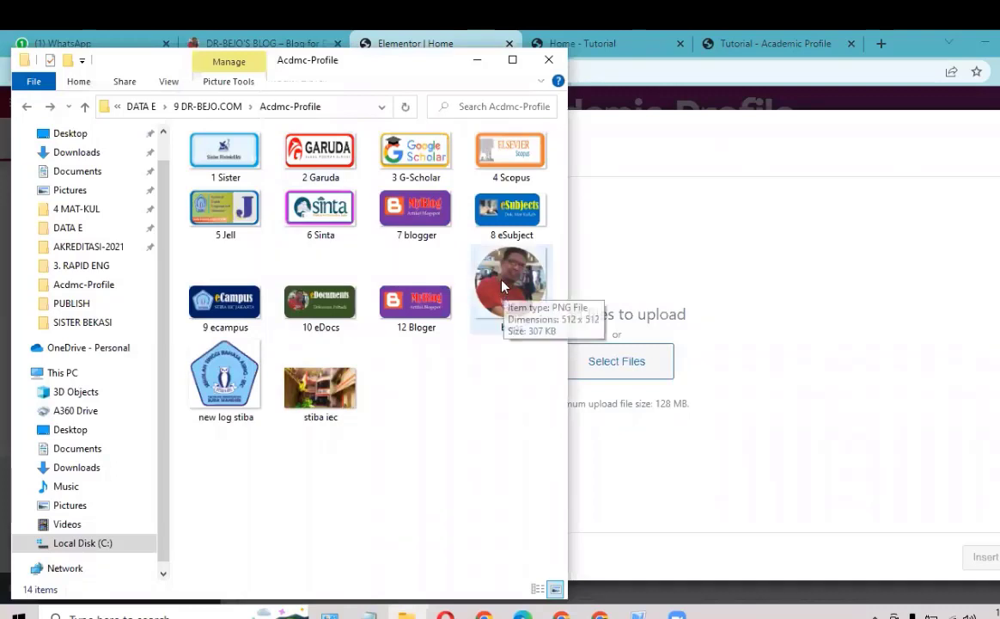
pyautogui.moveTo(505, 286); pyautogui.dragTo(679, 390)
pyautogui.moveTo(677, 389); pyautogui.dragTo(667, 378)
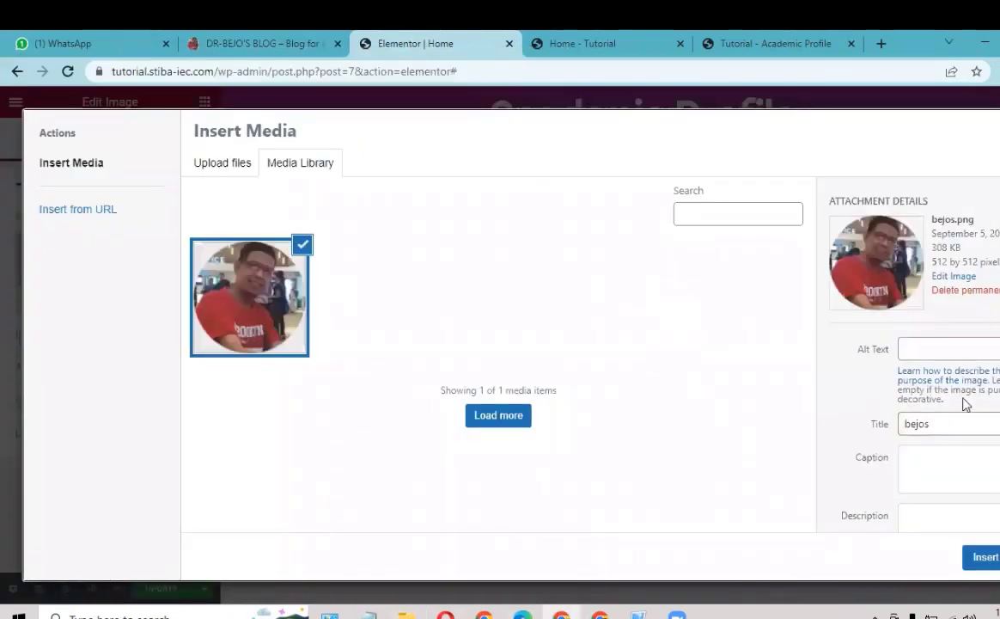
pyautogui.click(984, 557)
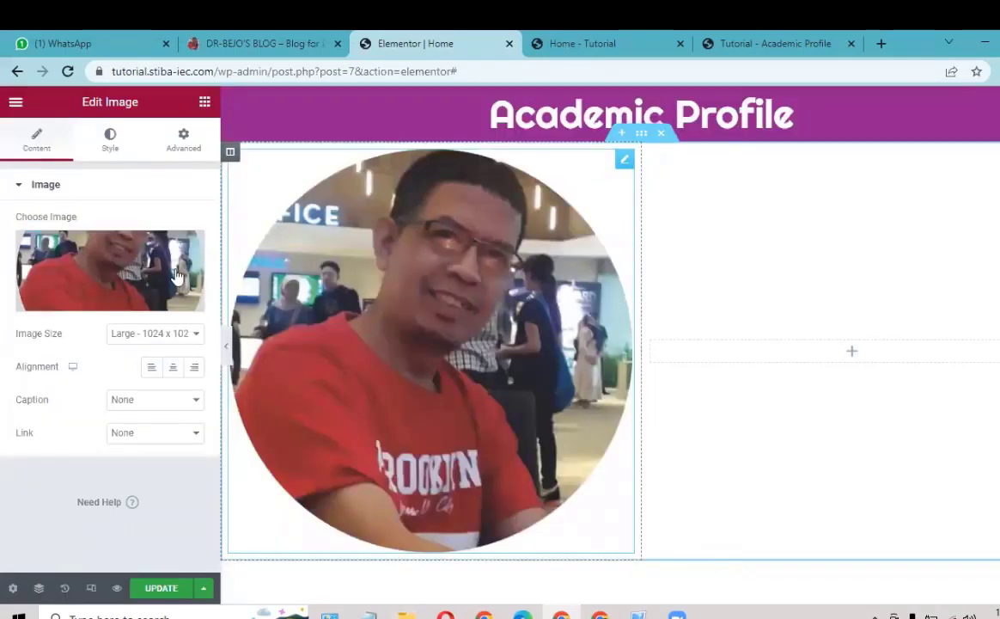
# Step: Centre the profile photo and set its maximum width to 50
pyautogui.click(173, 369)
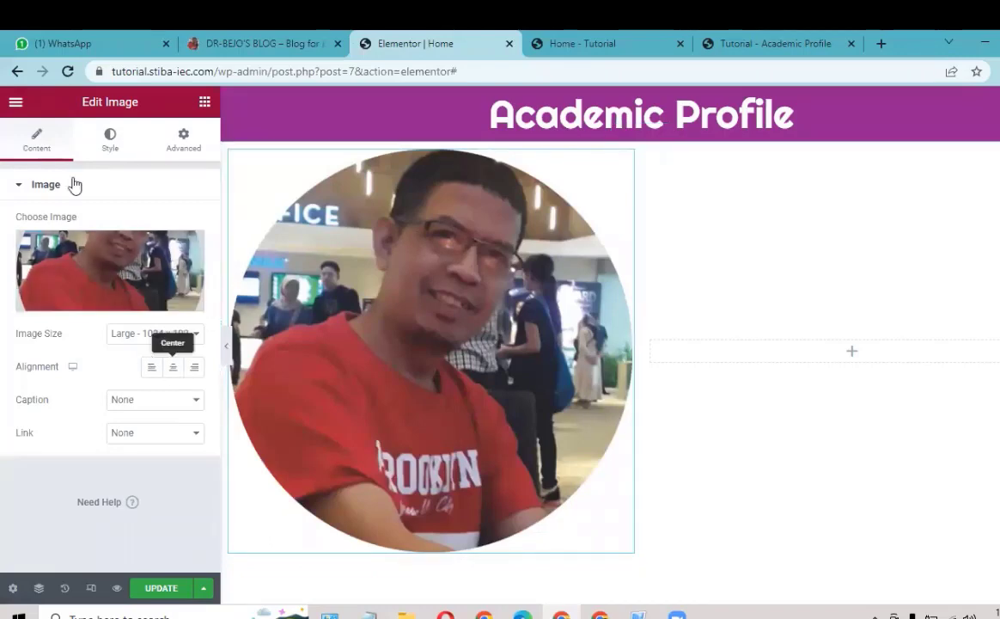
pyautogui.click(112, 147)
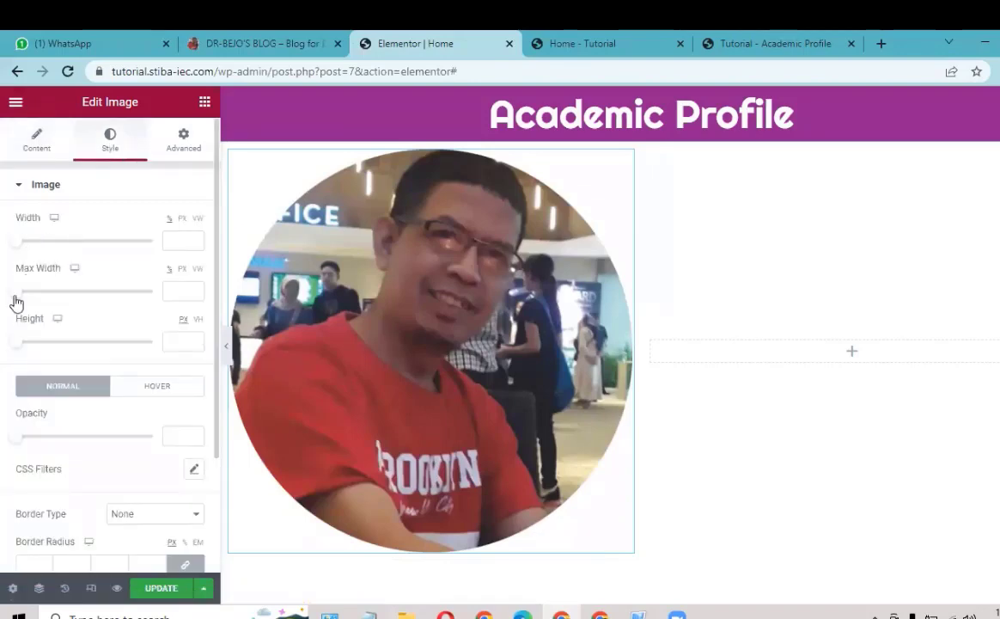
pyautogui.moveTo(43, 303); pyautogui.dragTo(123, 295)
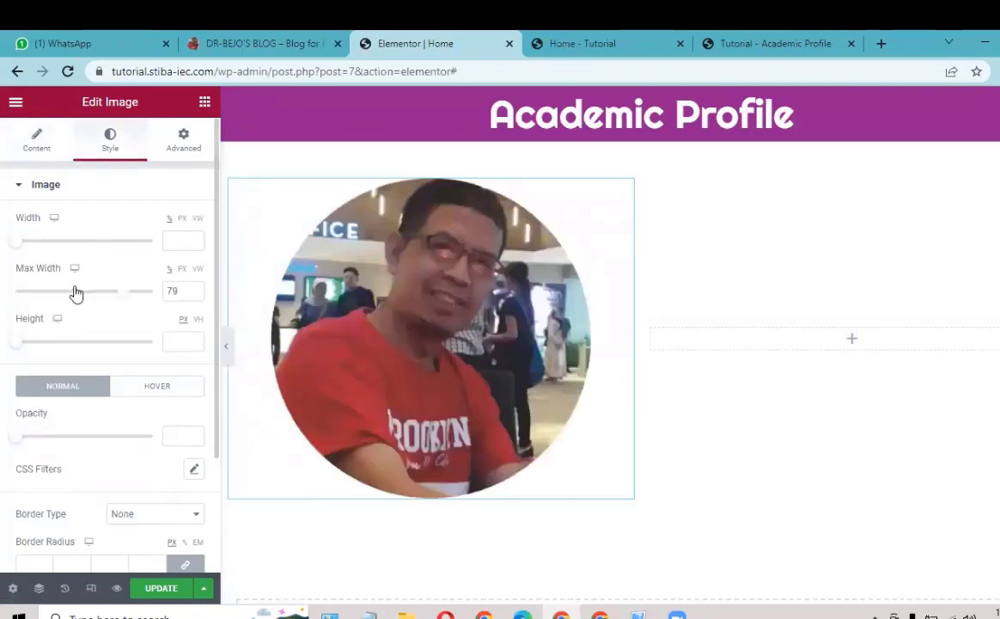
pyautogui.moveTo(60, 286)
pyautogui.mouseDown()
pyautogui.moveTo(157, 282)
pyautogui.moveTo(70, 285)
pyautogui.mouseUp()
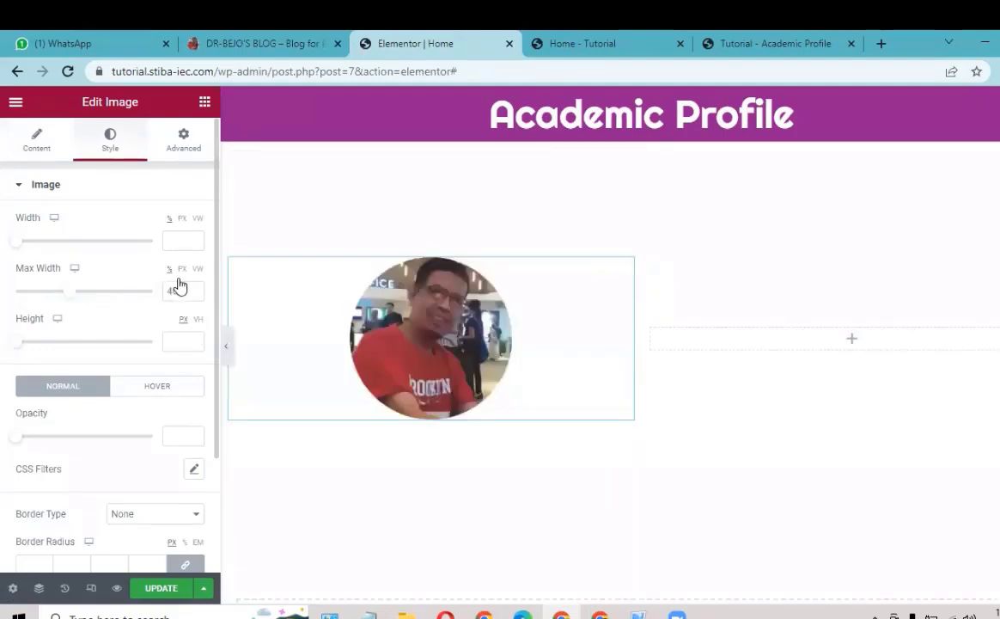
pyautogui.moveTo(185, 283); pyautogui.dragTo(183, 284)
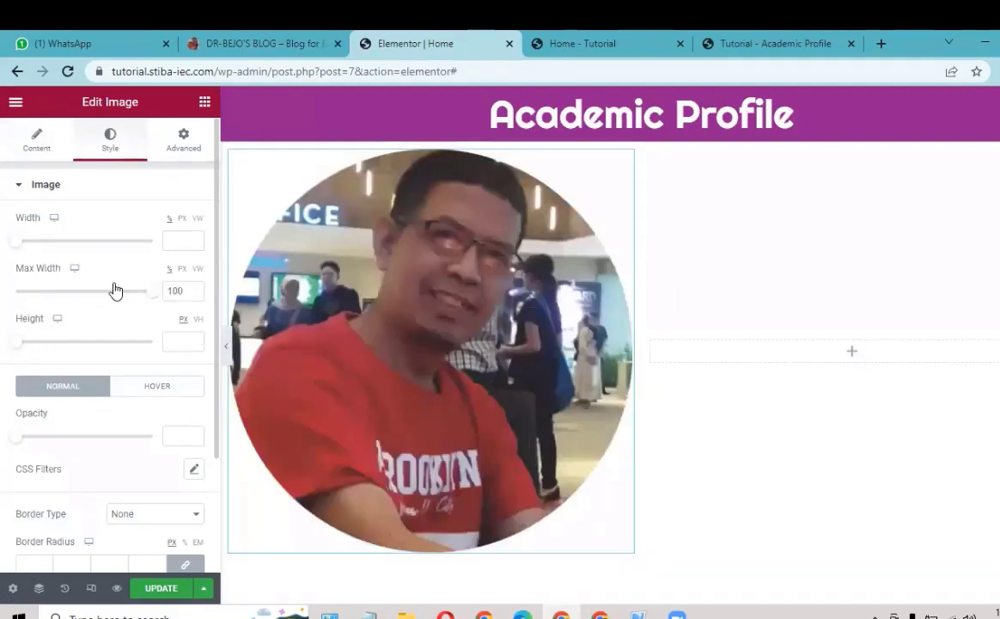
pyautogui.moveTo(111, 290); pyautogui.dragTo(83, 289)
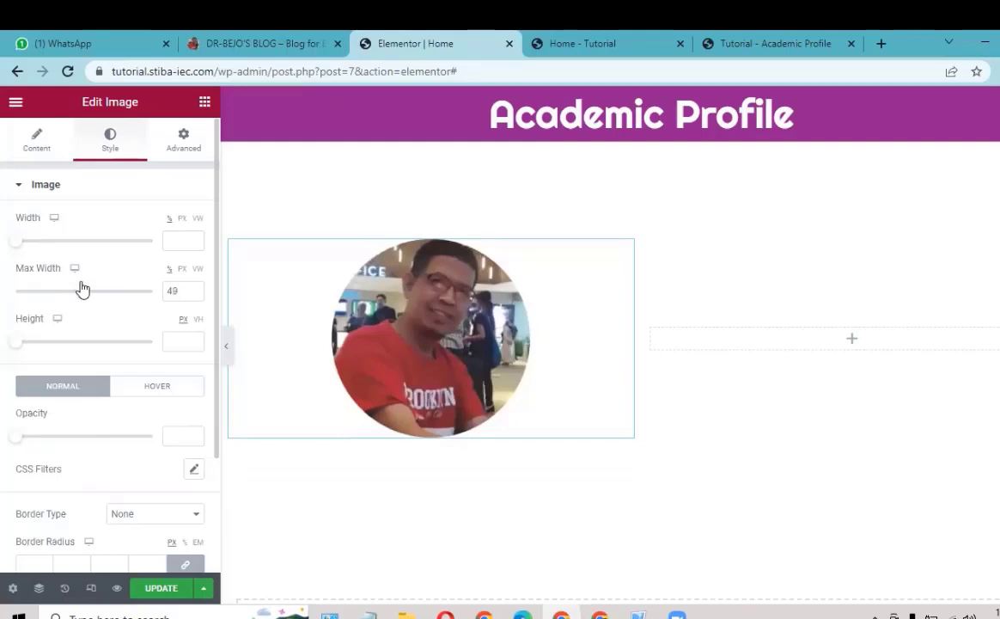
pyautogui.click(195, 289)
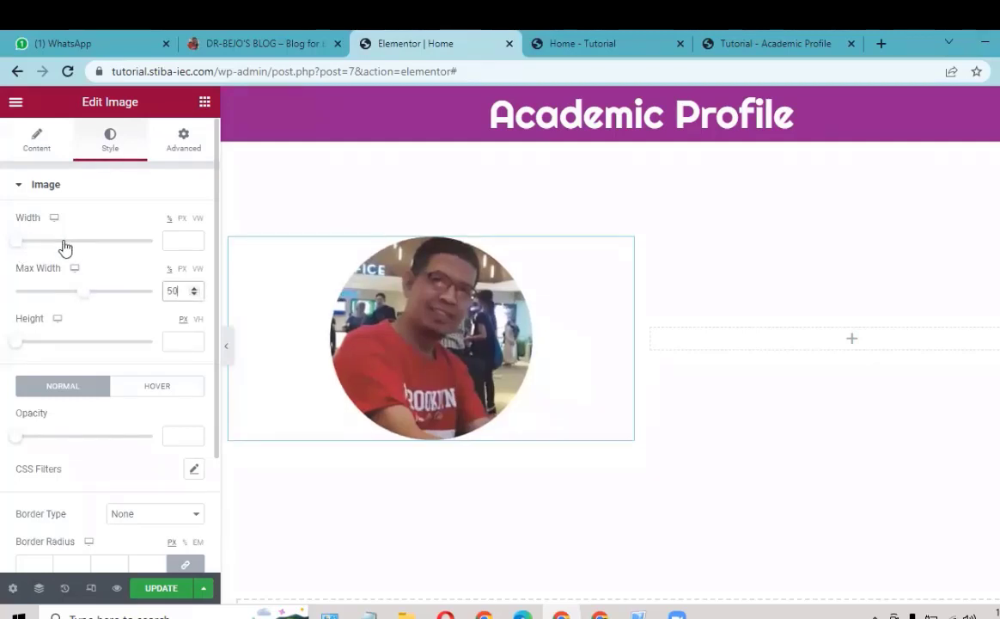
# Step: Set the photo's width to 50%, then view the dr-bejo.com reference page
pyautogui.moveTo(74, 247); pyautogui.dragTo(85, 250)
pyautogui.click(192, 245)
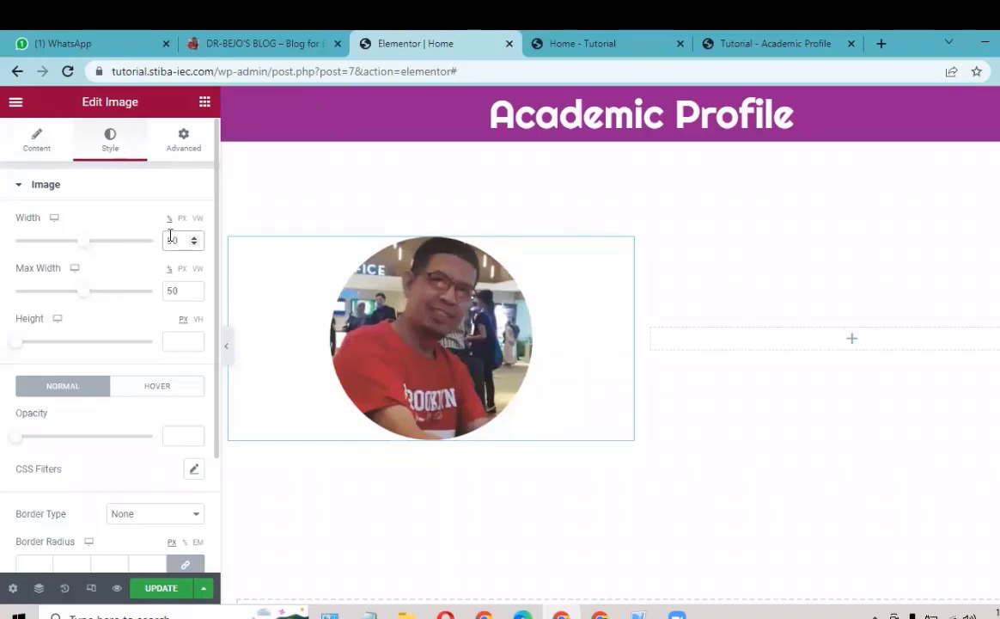
pyautogui.press('BackSpace')
pyautogui.press('BackSpace')
pyautogui.write('100')
pyautogui.click(83, 291)
pyautogui.moveTo(154, 241); pyautogui.dragTo(32, 232)
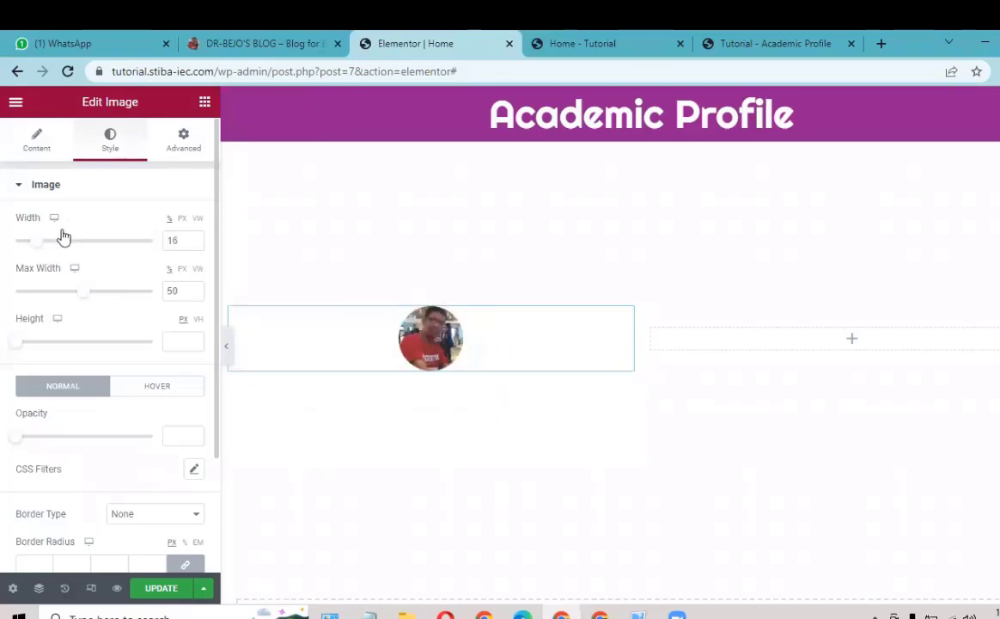
pyautogui.click(73, 240)
pyautogui.moveTo(73, 240); pyautogui.dragTo(89, 234)
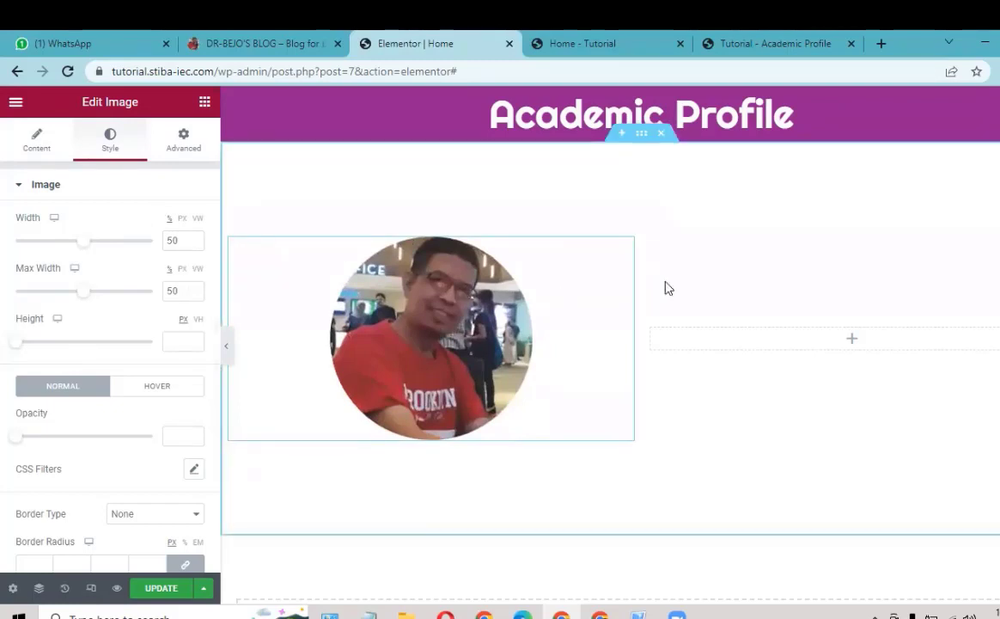
pyautogui.click(265, 43)
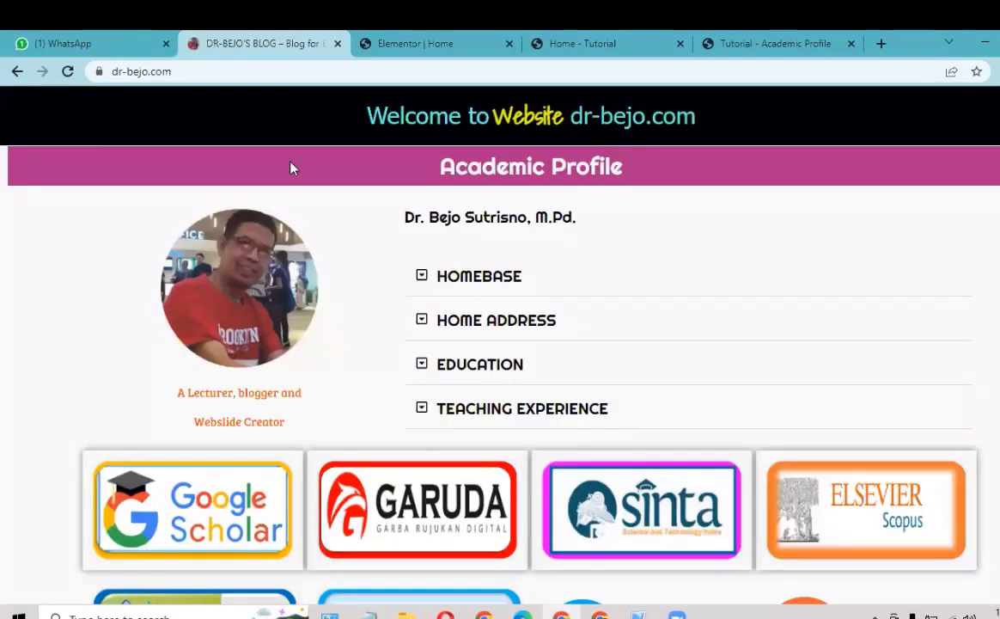
# Step: Drop a Text Editor widget under the photo and replace Lorem ipsum with 'Lecturer and Blogger'
pyautogui.click(437, 43)
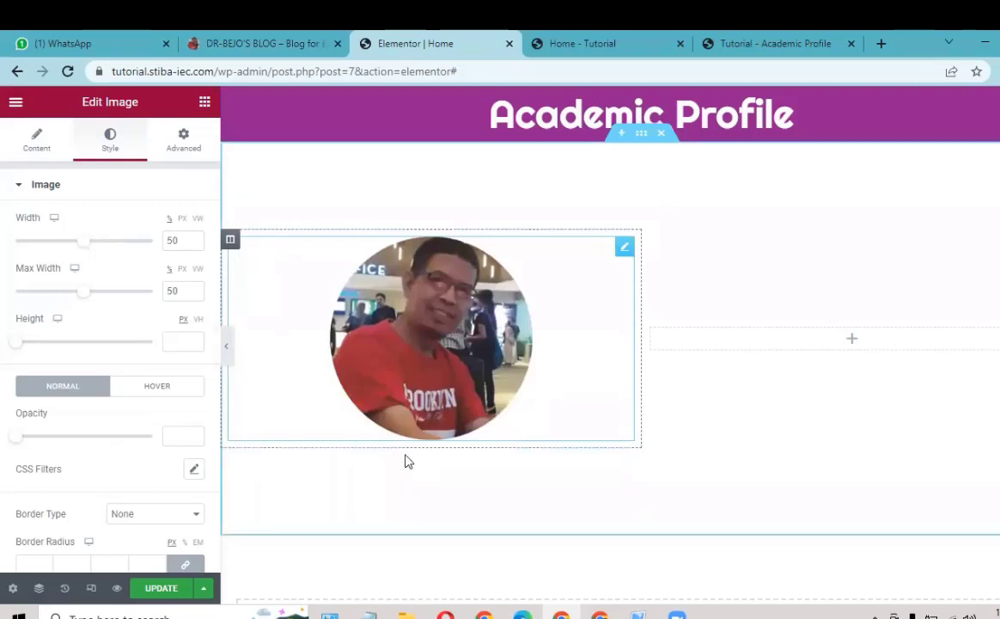
pyautogui.click(204, 104)
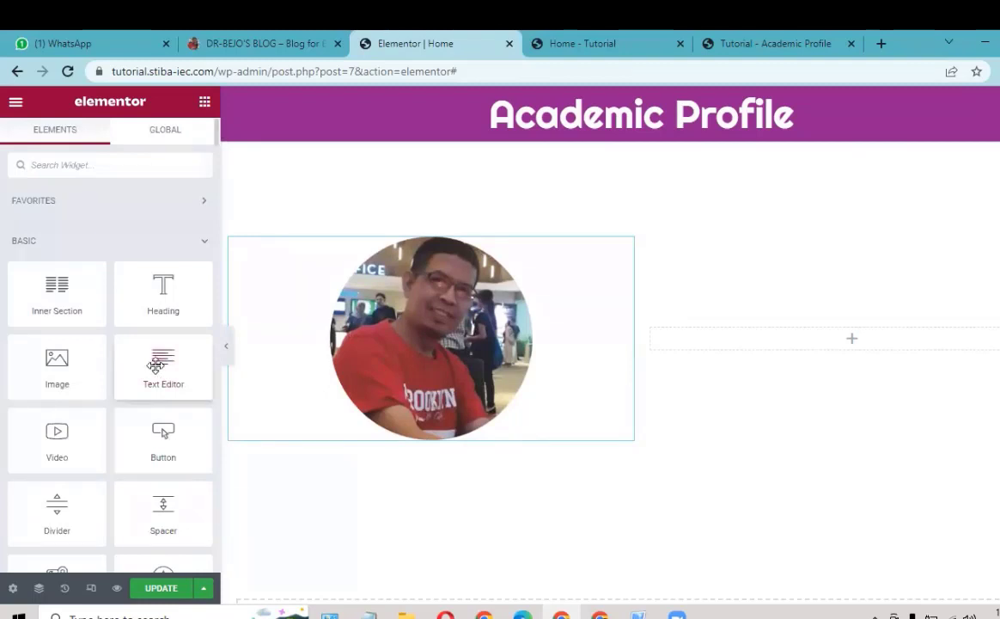
pyautogui.moveTo(155, 365); pyautogui.dragTo(415, 435)
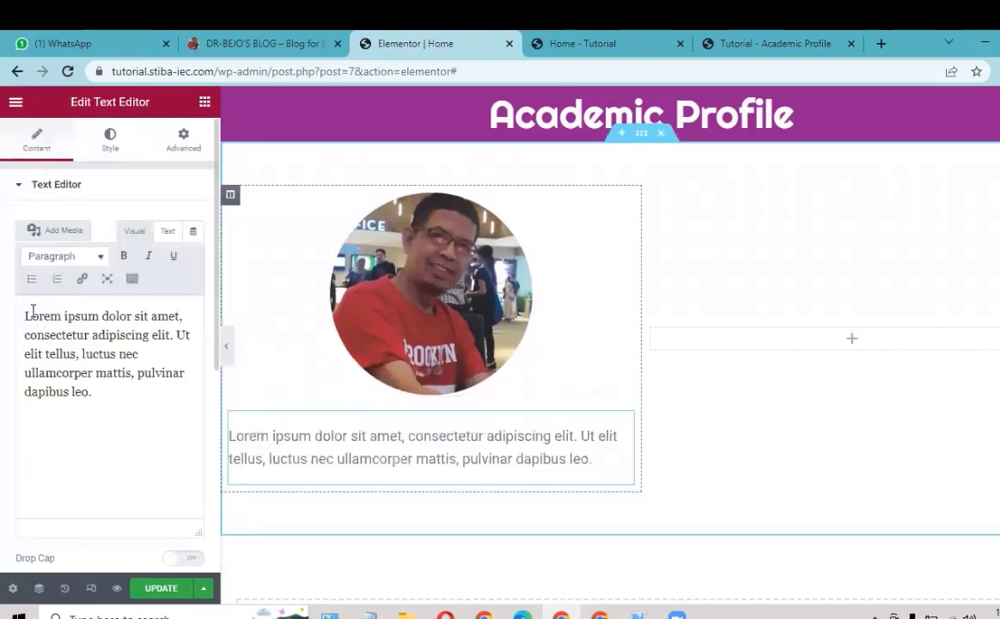
pyautogui.moveTo(19, 315); pyautogui.dragTo(189, 415)
pyautogui.write('L')
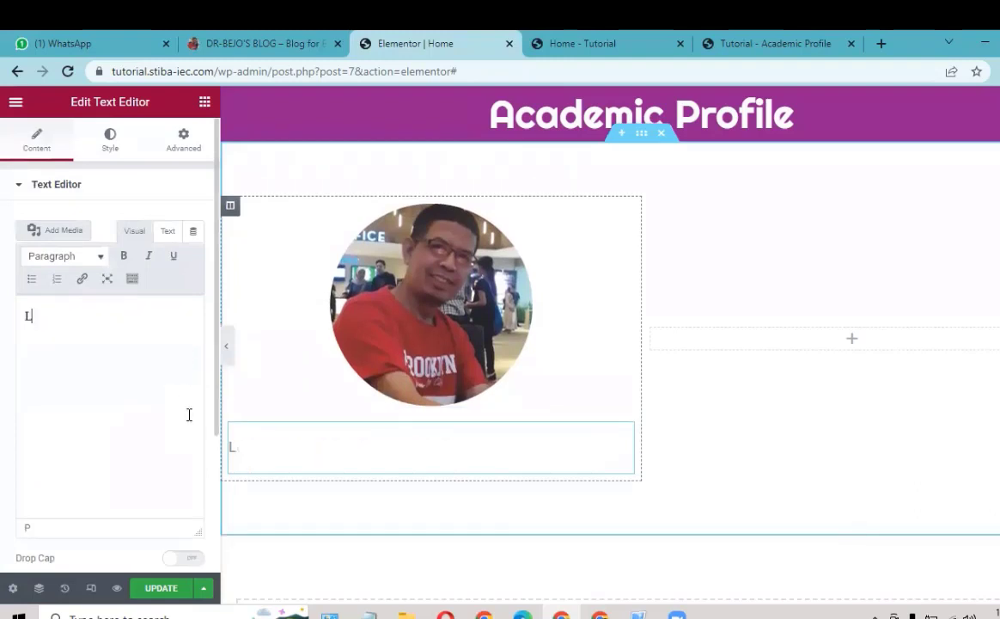
pyautogui.write('ecturer')
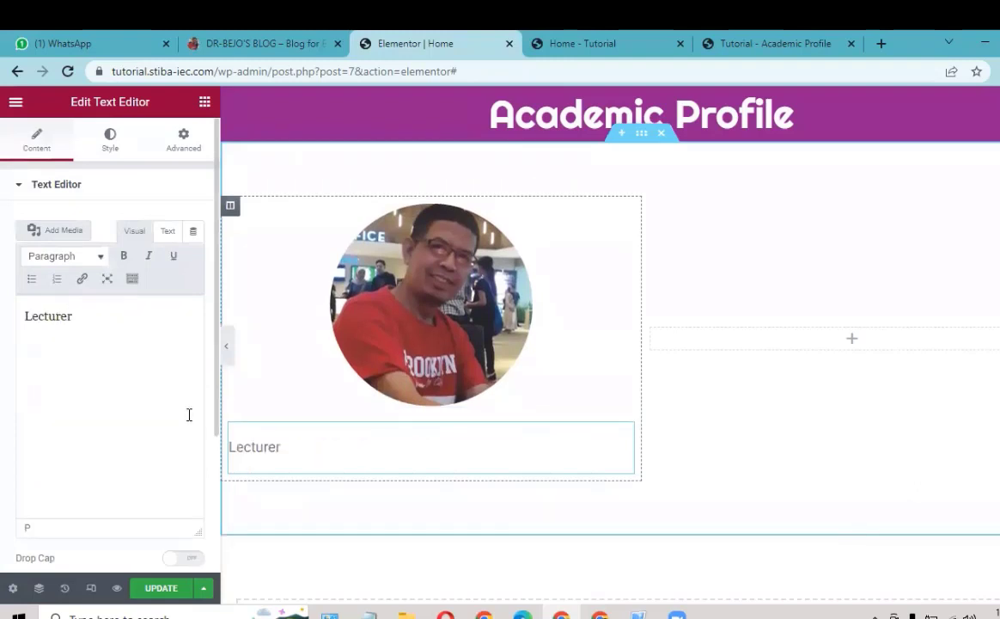
pyautogui.write(' and Blo')
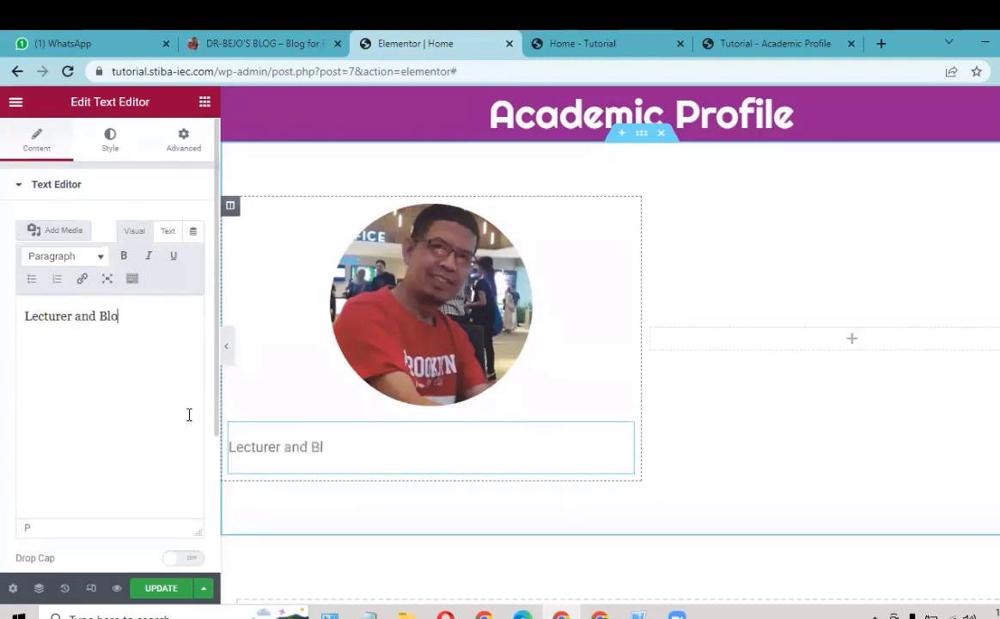
pyautogui.write('gger')
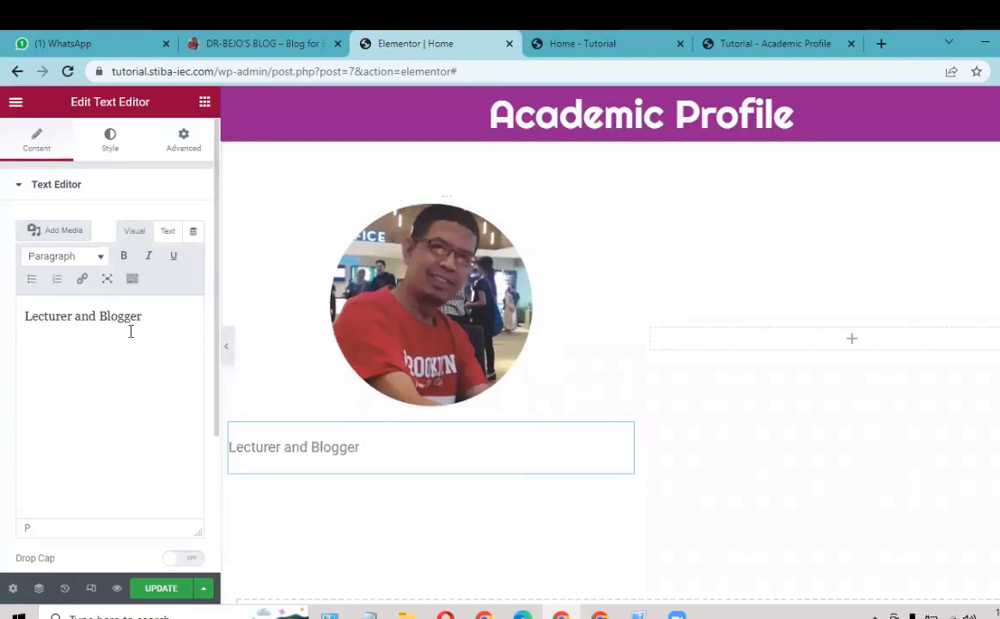
# Step: Centre-align the 'Lecturer and Blogger' caption and colour it dark orange
pyautogui.click(132, 280)
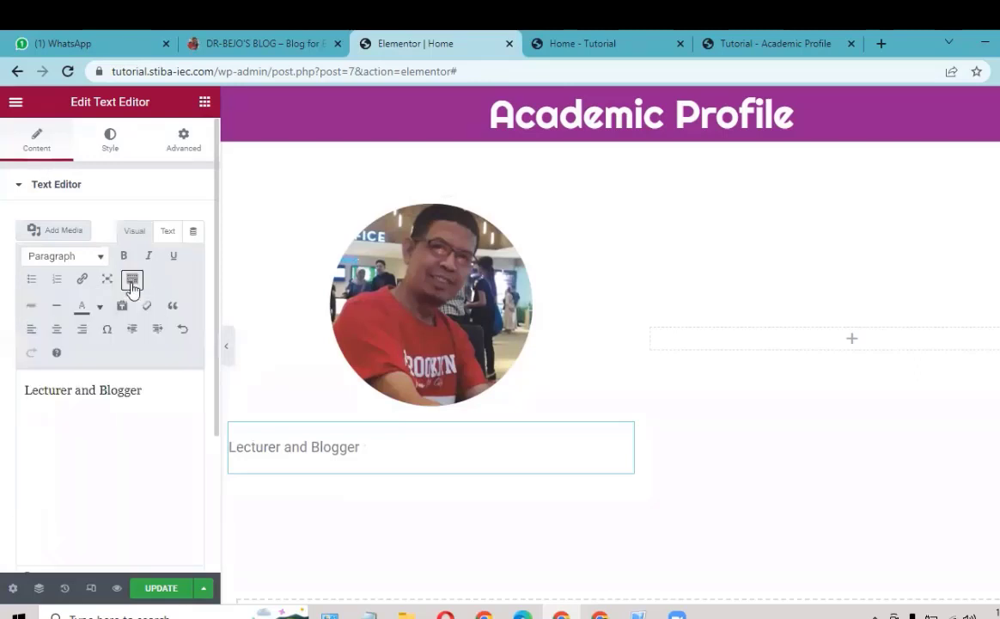
pyautogui.click(57, 330)
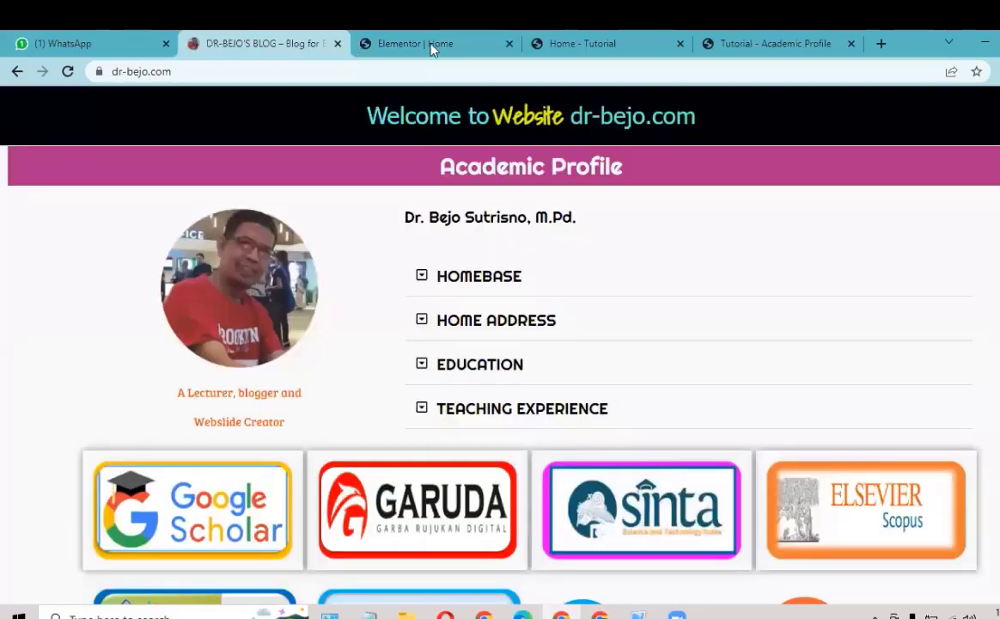
pyautogui.click(422, 48)
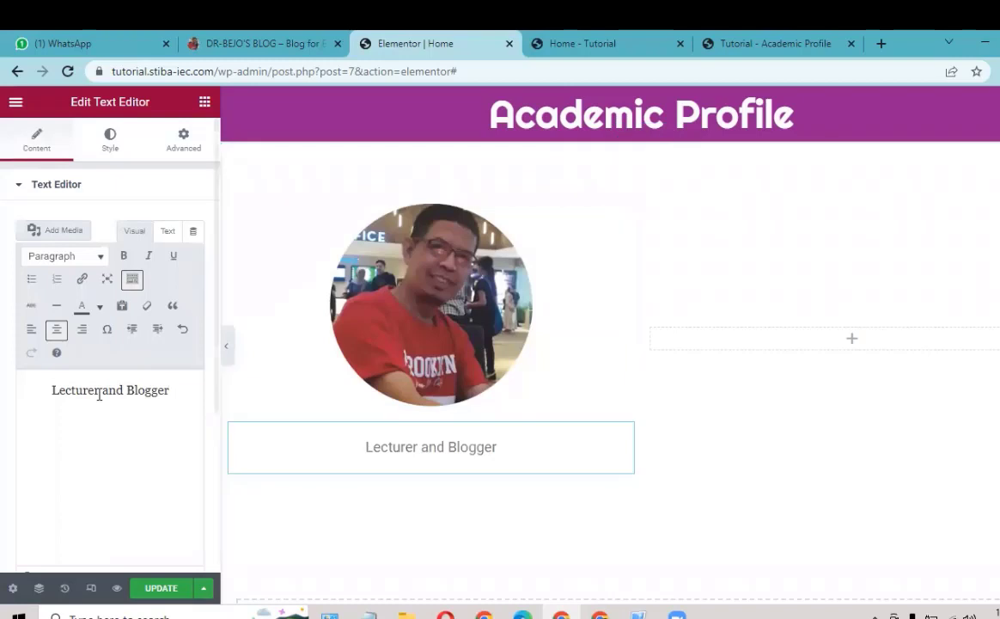
pyautogui.click(99, 307)
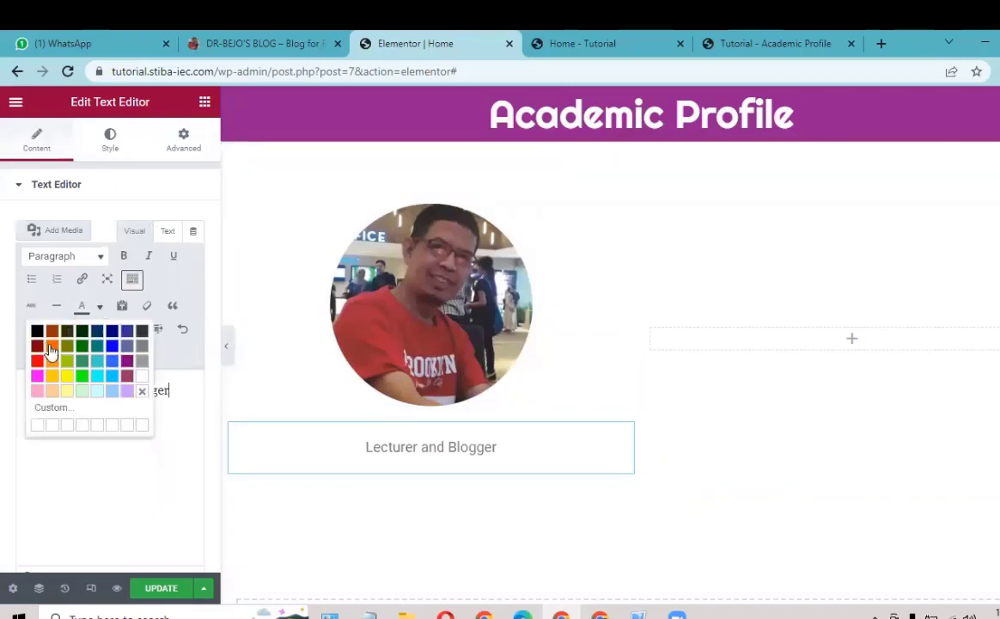
pyautogui.click(50, 347)
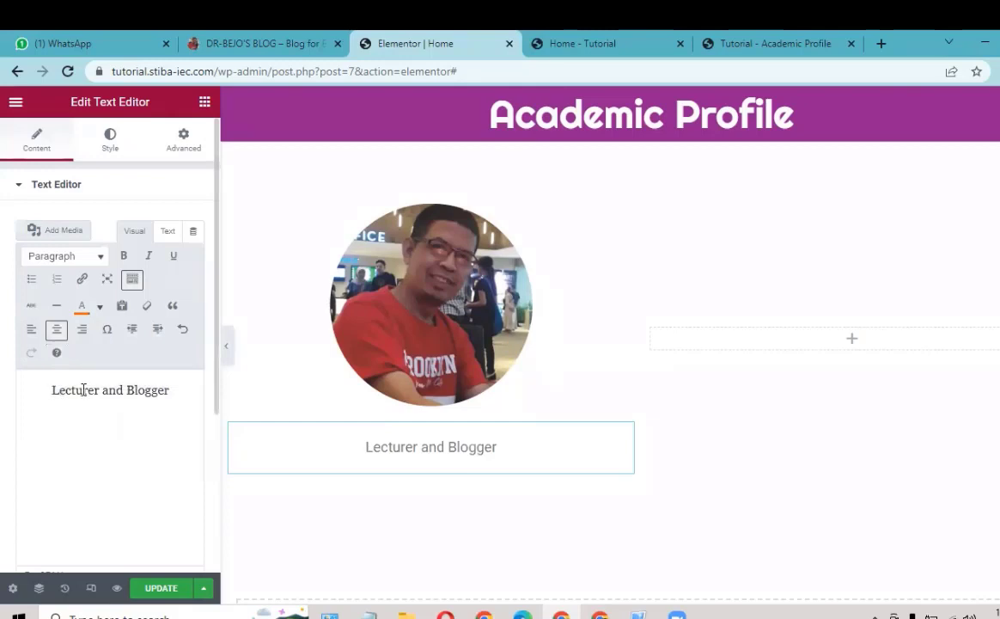
pyautogui.moveTo(186, 389); pyautogui.dragTo(50, 390)
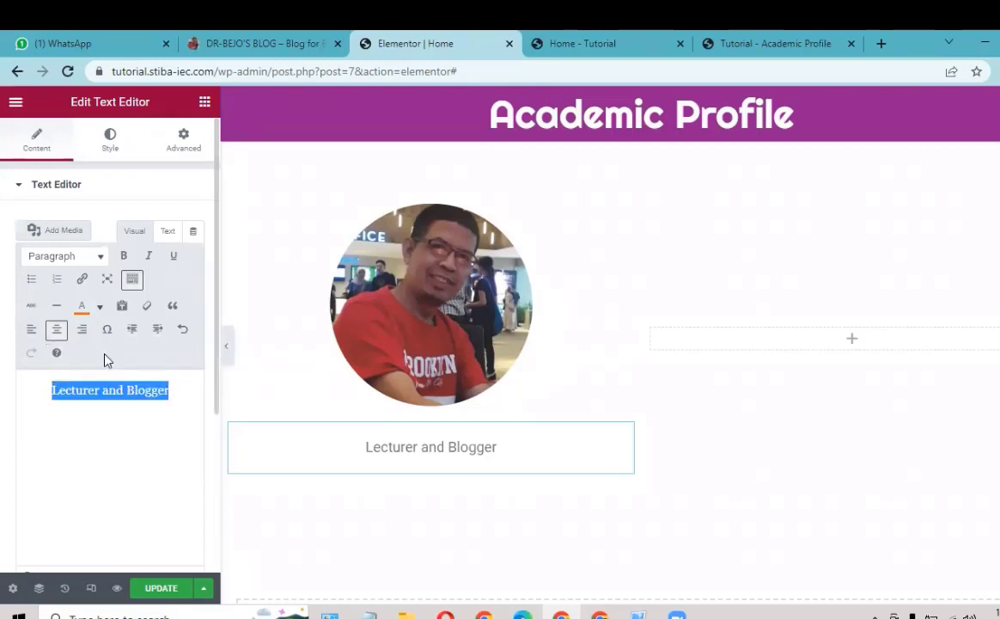
pyautogui.click(82, 311)
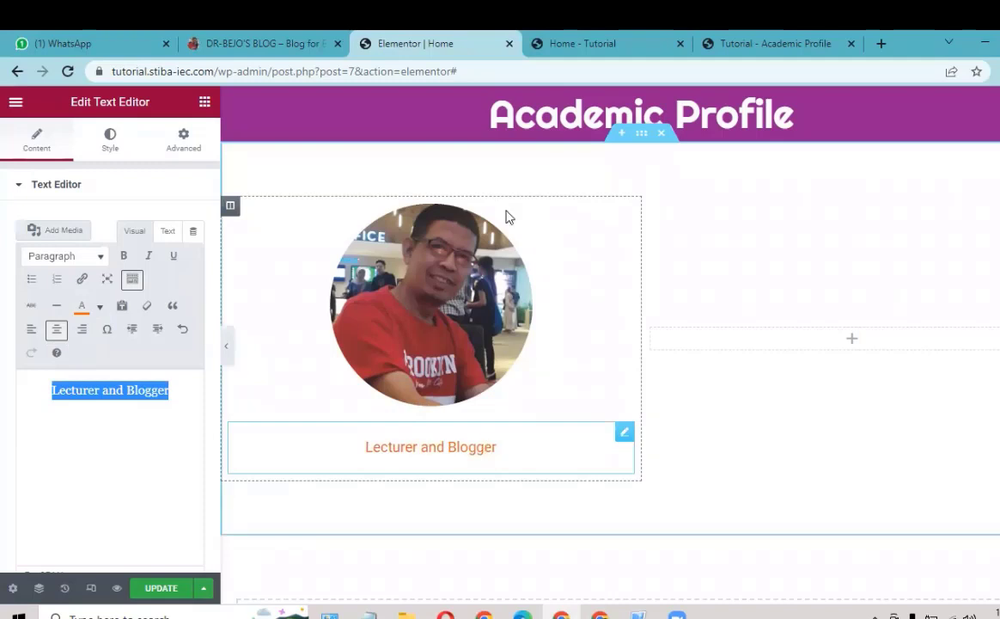
pyautogui.click(191, 413)
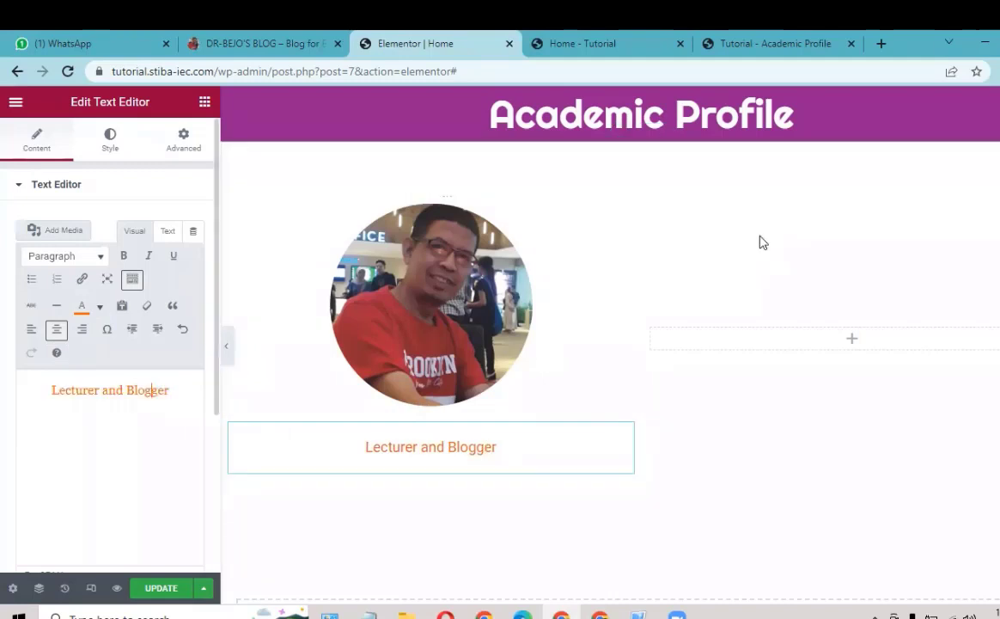
# Step: Compare with the reference site, expanding and collapsing its HOMEBASE section
pyautogui.click(271, 39)
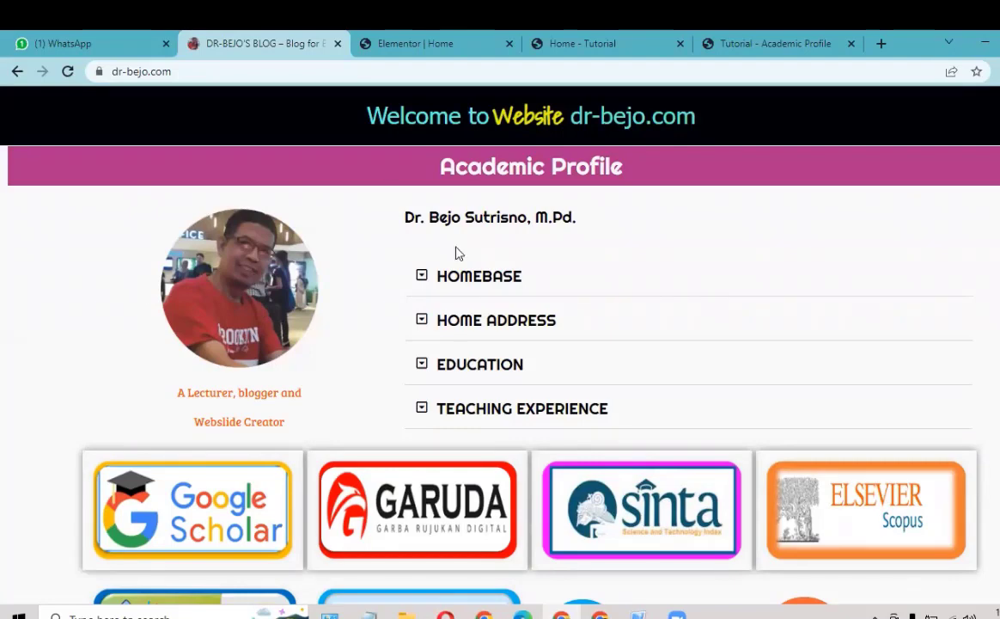
pyautogui.click(436, 43)
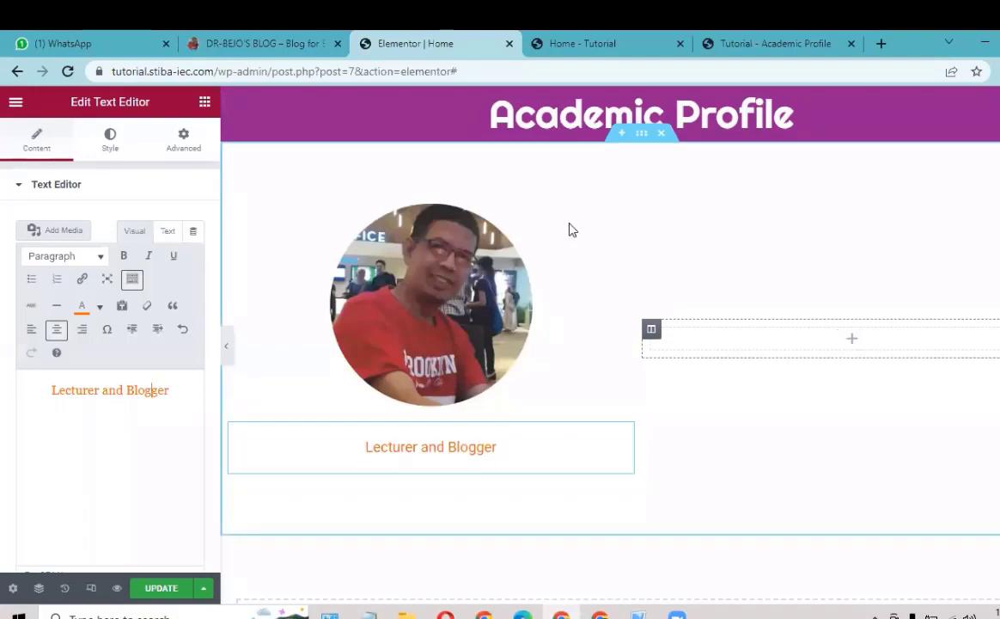
pyautogui.click(254, 47)
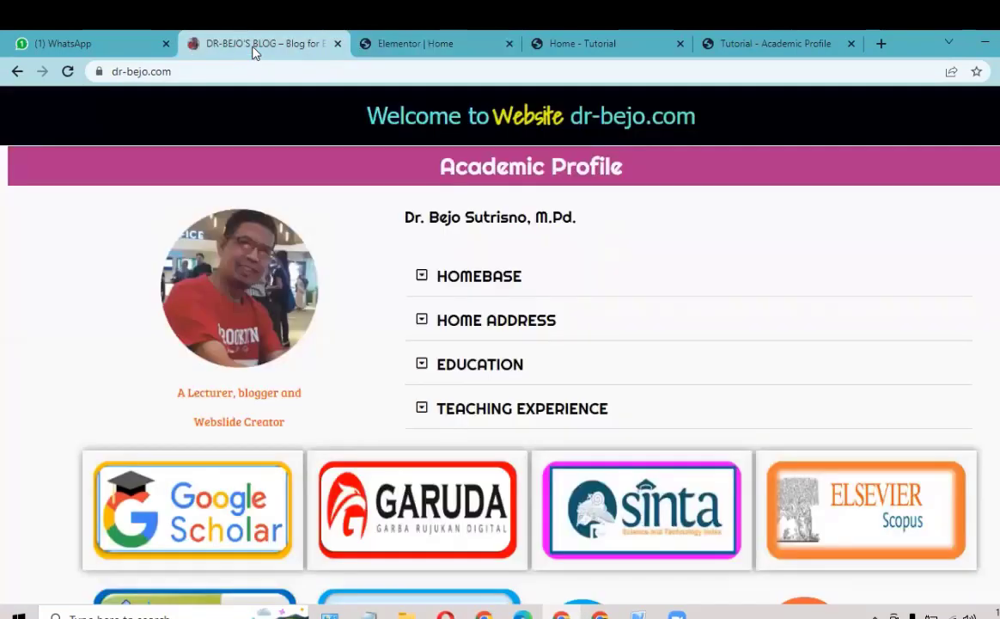
pyautogui.click(425, 278)
pyautogui.click(427, 279)
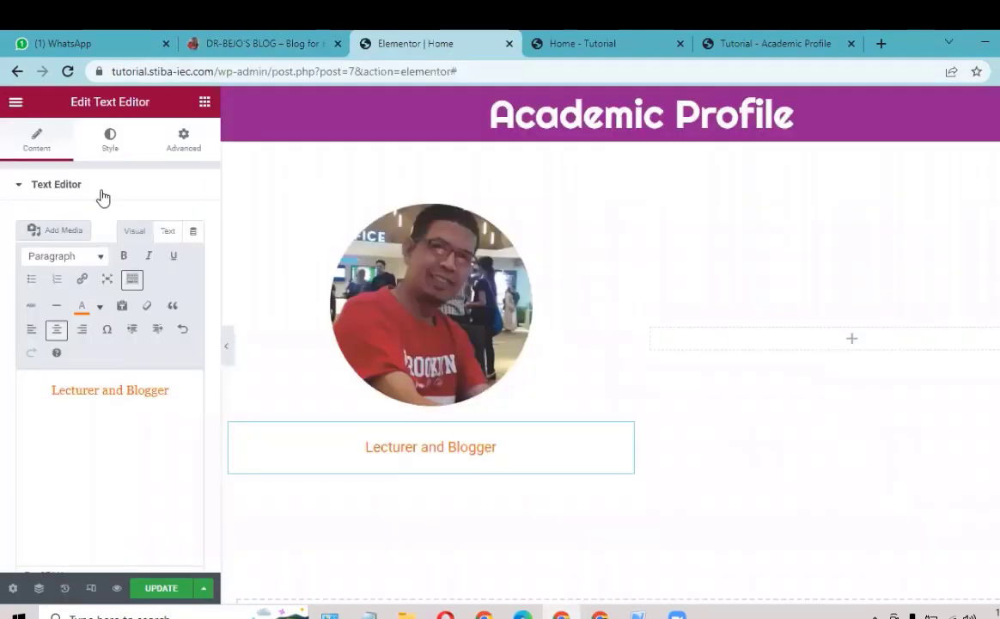
# Step: Add a Heading in the empty right column titled with the lecturer's full name and 'M.Pd.'
pyautogui.click(204, 102)
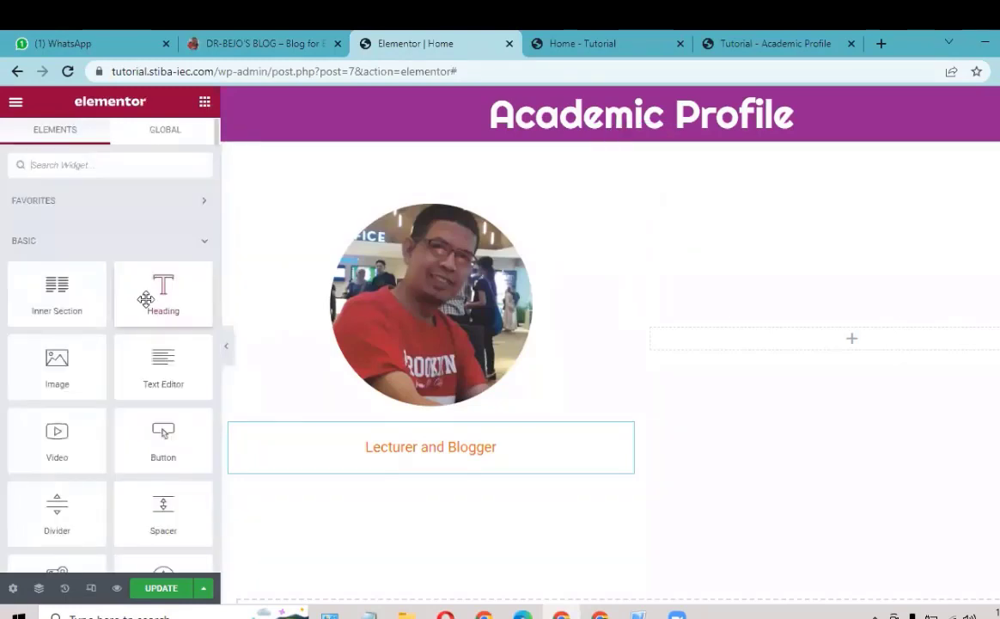
pyautogui.moveTo(146, 299); pyautogui.dragTo(840, 344)
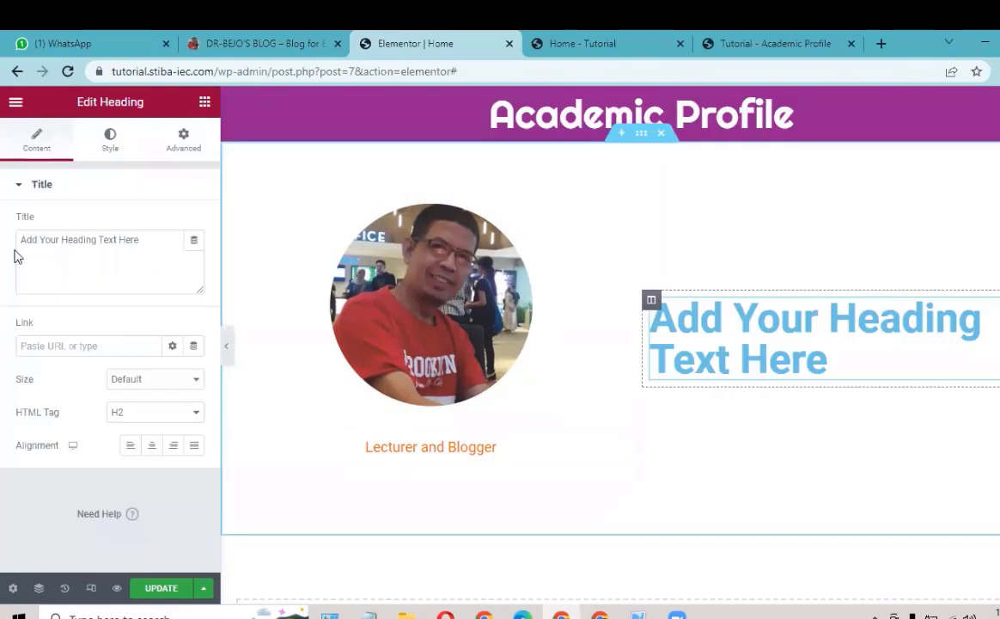
pyautogui.tripleClick(167, 241)
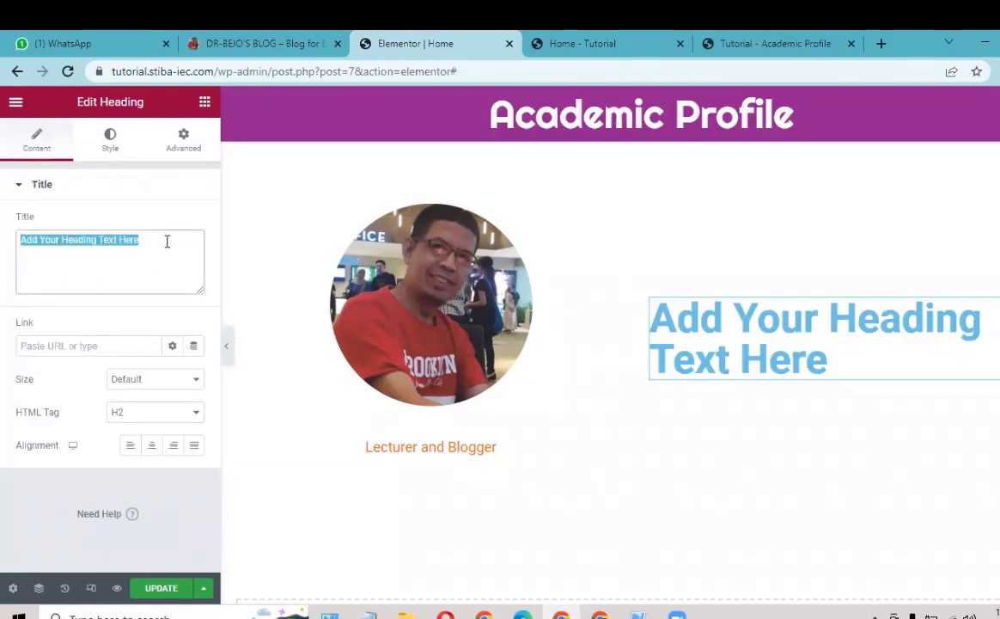
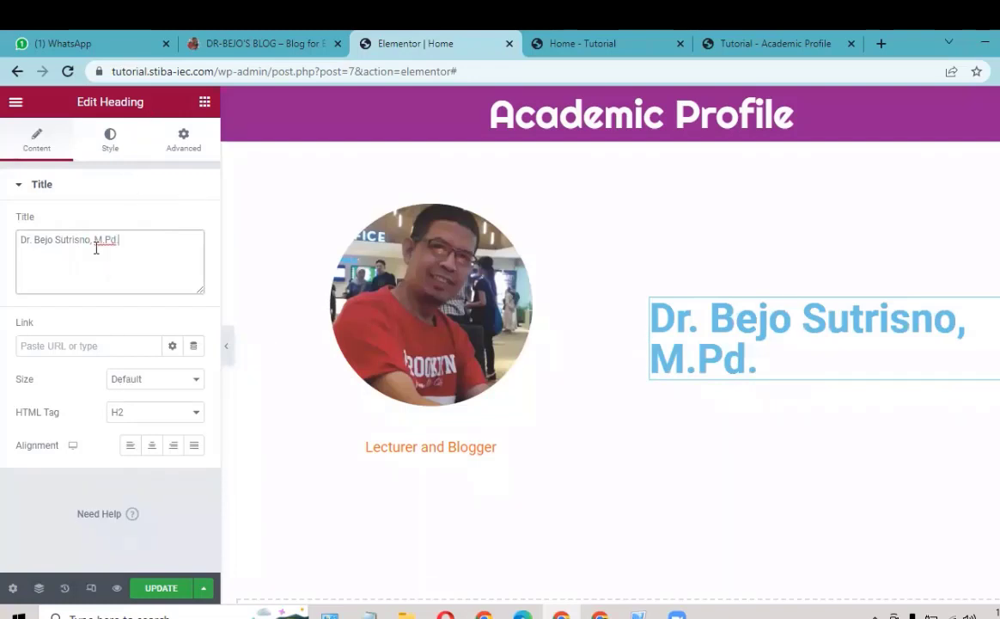
pyautogui.click(110, 146)
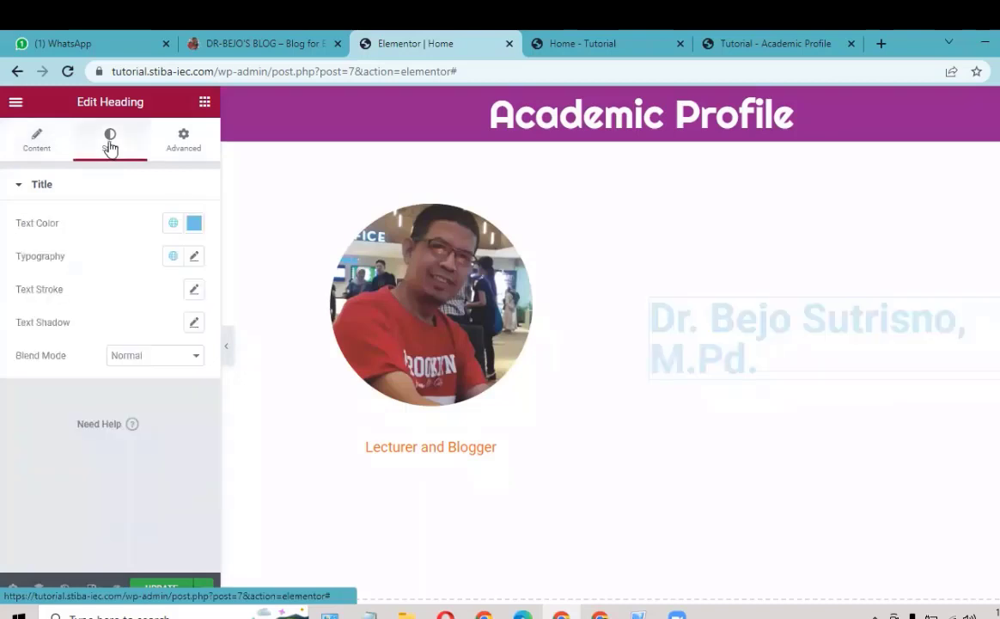
# Step: Change the name heading's text colour to near-black #000102
pyautogui.click(195, 224)
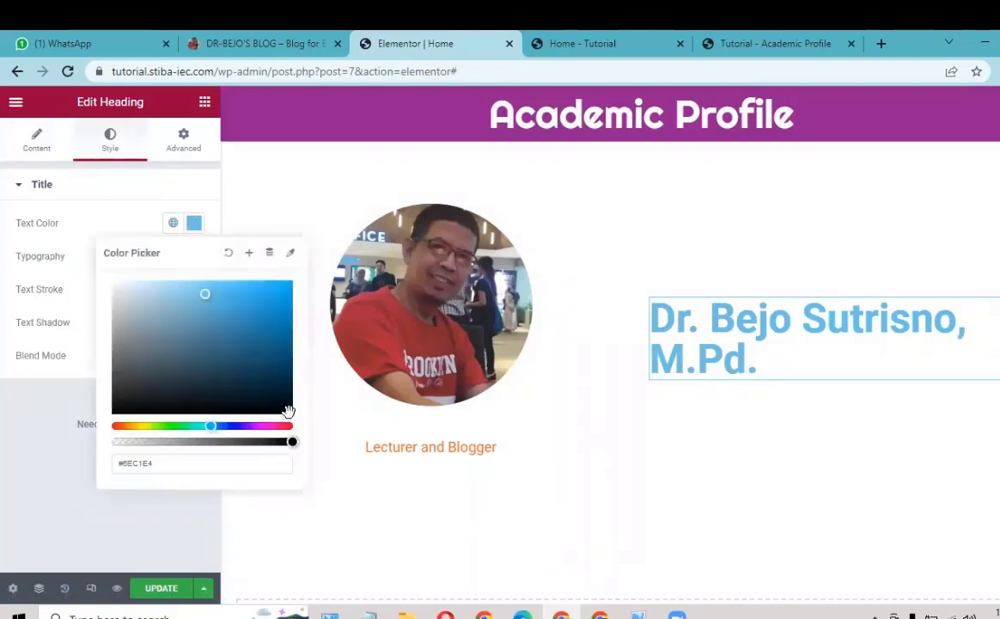
pyautogui.click(290, 410)
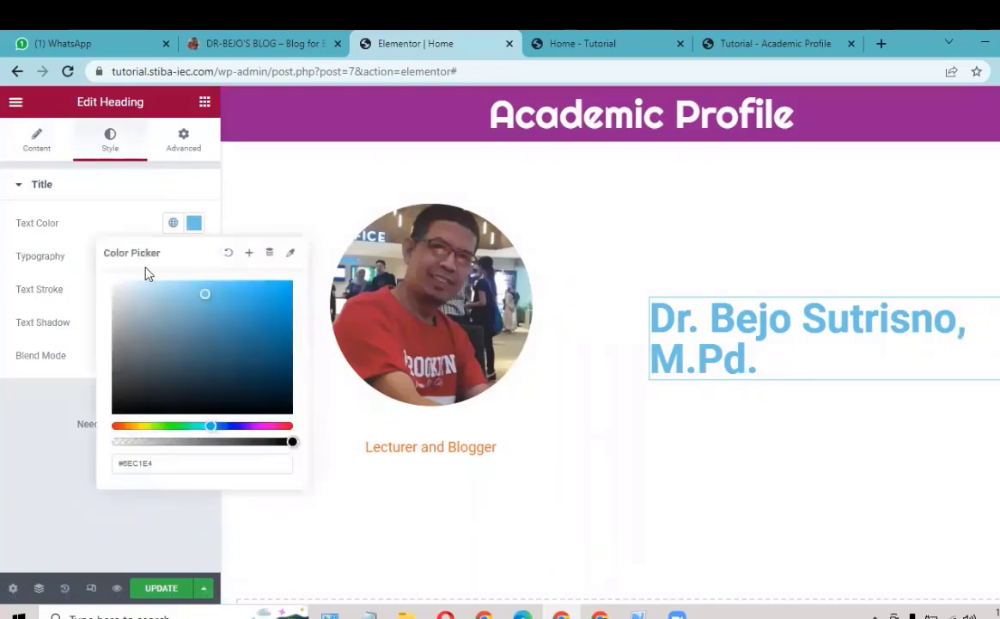
pyautogui.click(110, 234)
pyautogui.click(143, 201)
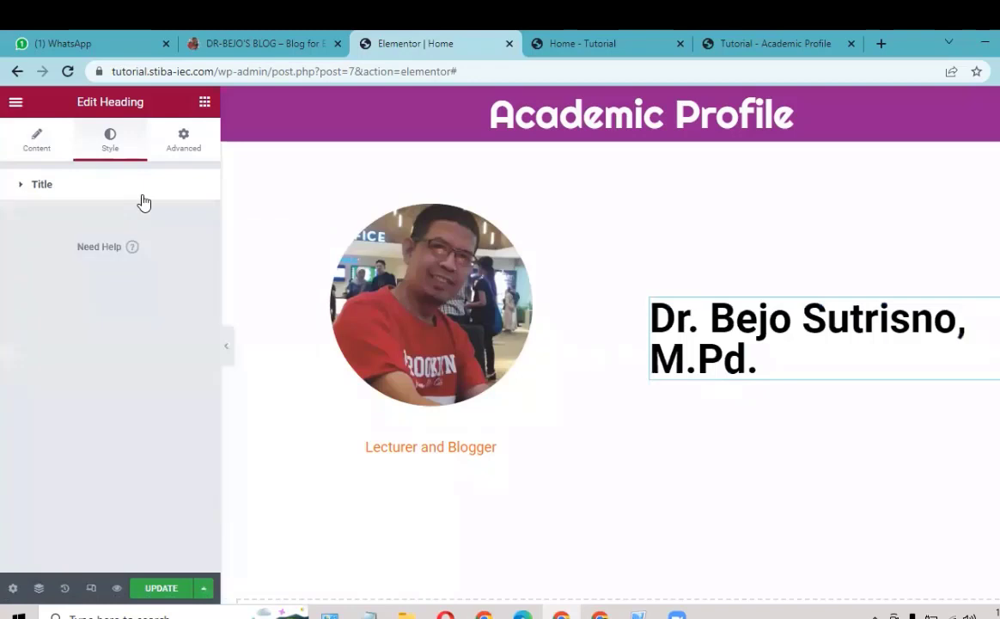
pyautogui.click(143, 200)
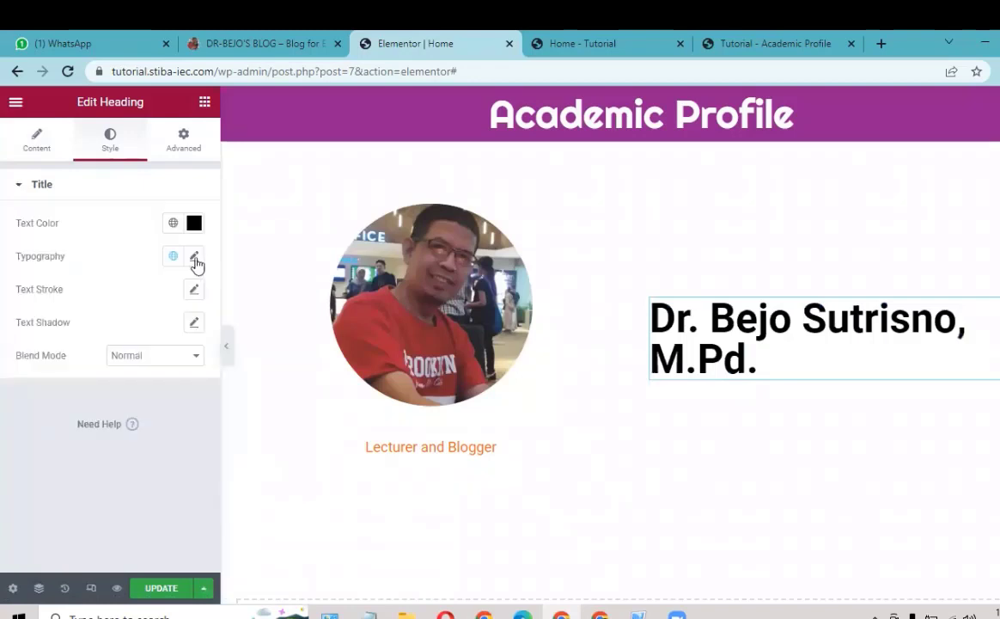
# Step: Set the heading's typography size to 30 px and view the dr-bejo.com reference page
pyautogui.click(194, 257)
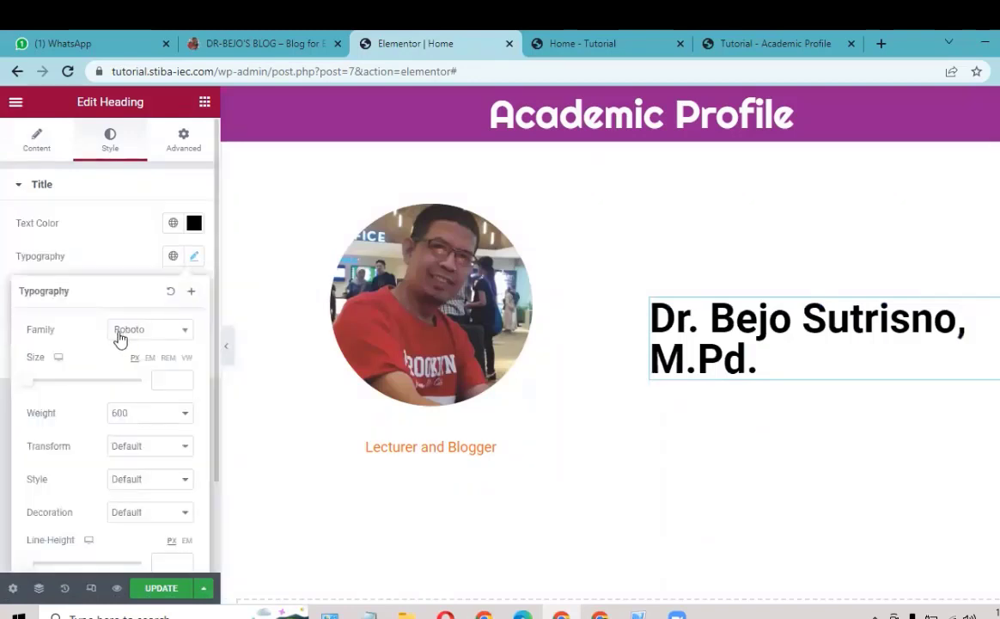
pyautogui.click(168, 381)
pyautogui.write('24')
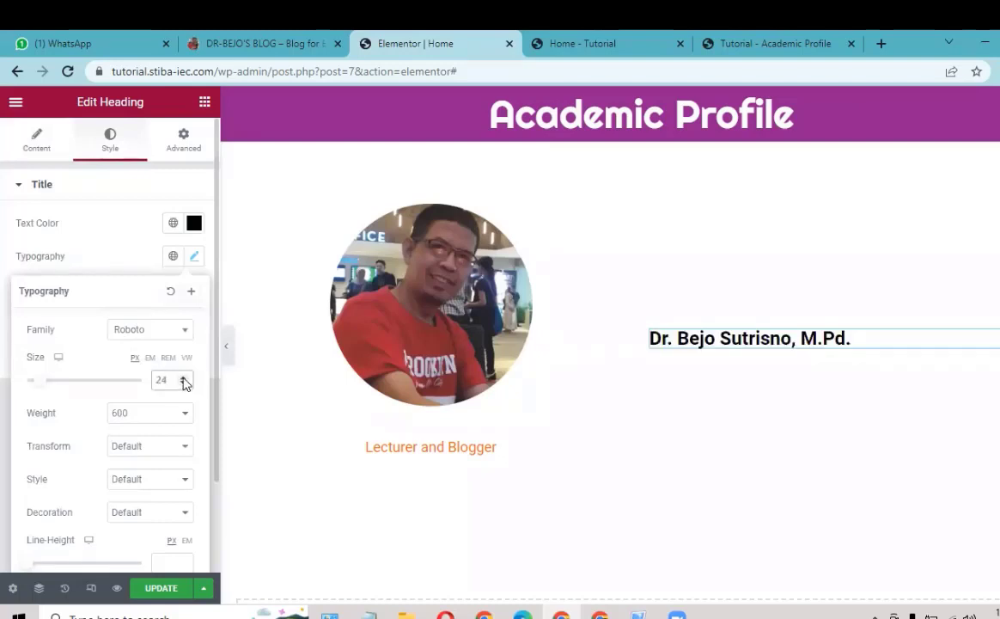
pyautogui.click(183, 378)
pyautogui.click(183, 378)
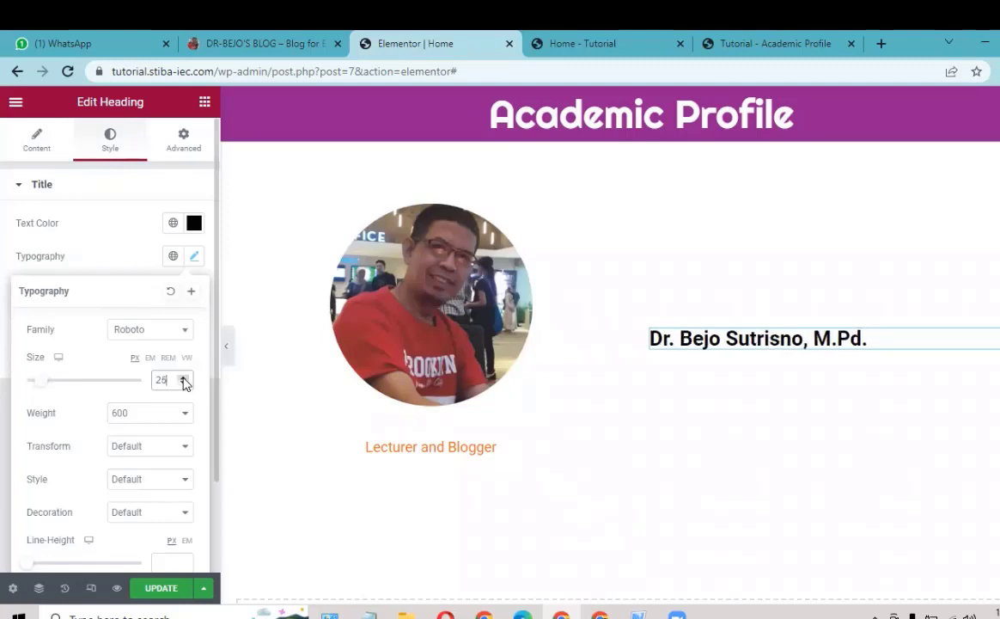
pyautogui.click(183, 378)
pyautogui.click(183, 378)
pyautogui.click(183, 378)
pyautogui.click(183, 378)
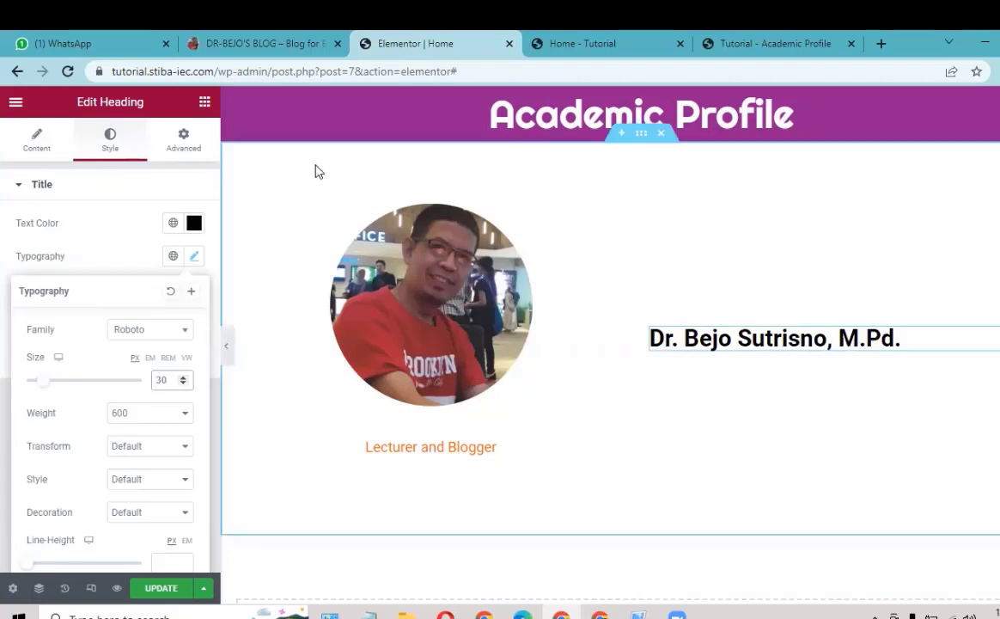
pyautogui.hotkey('ctrl', 'shift', 'Tab')
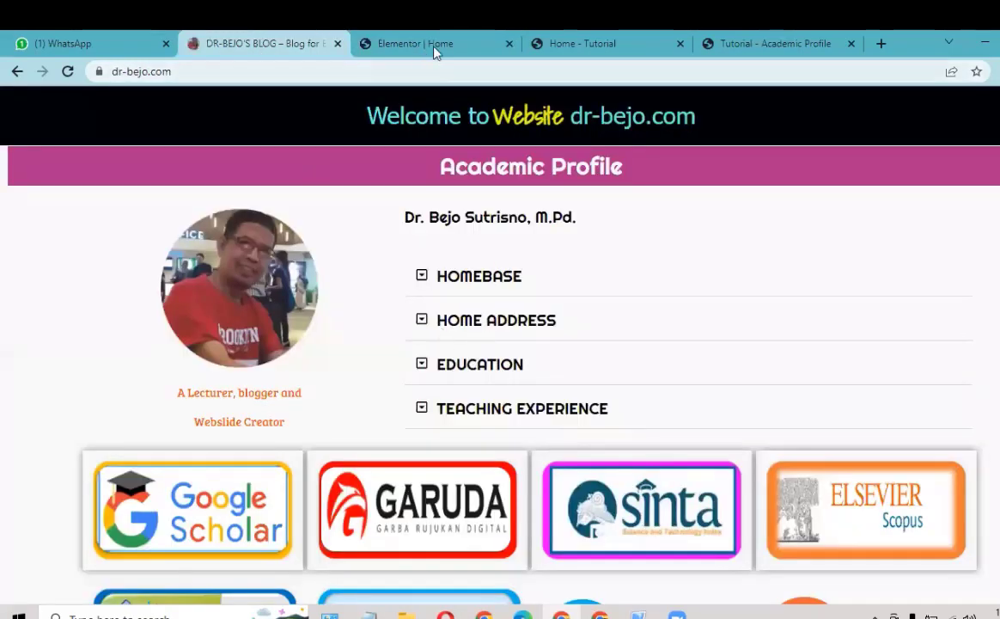
# Step: Find the Toggle widget via 'tog', place it under the name heading, and check the reference list
pyautogui.click(394, 41)
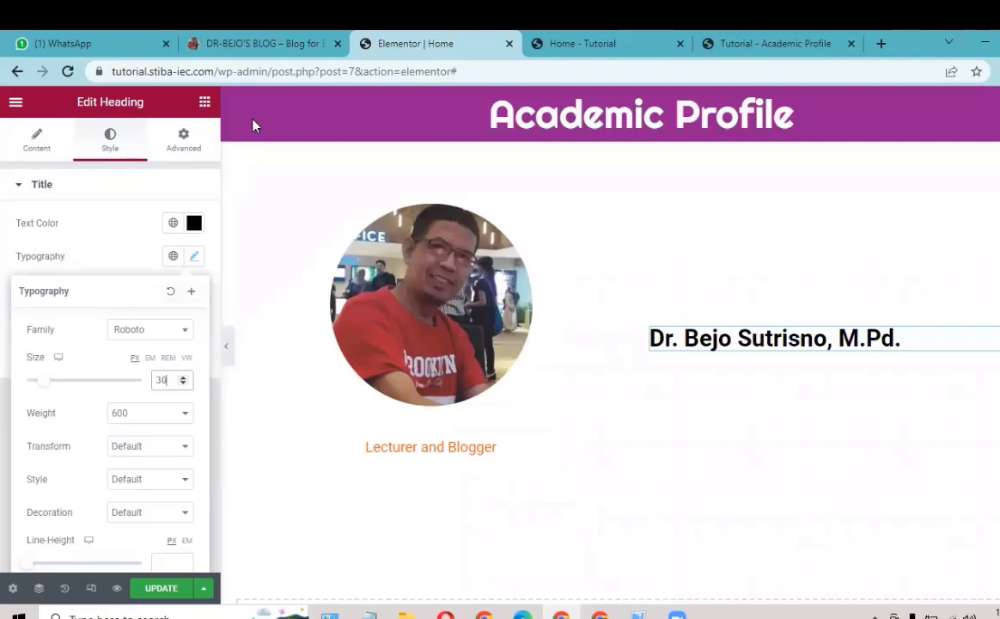
pyautogui.click(204, 105)
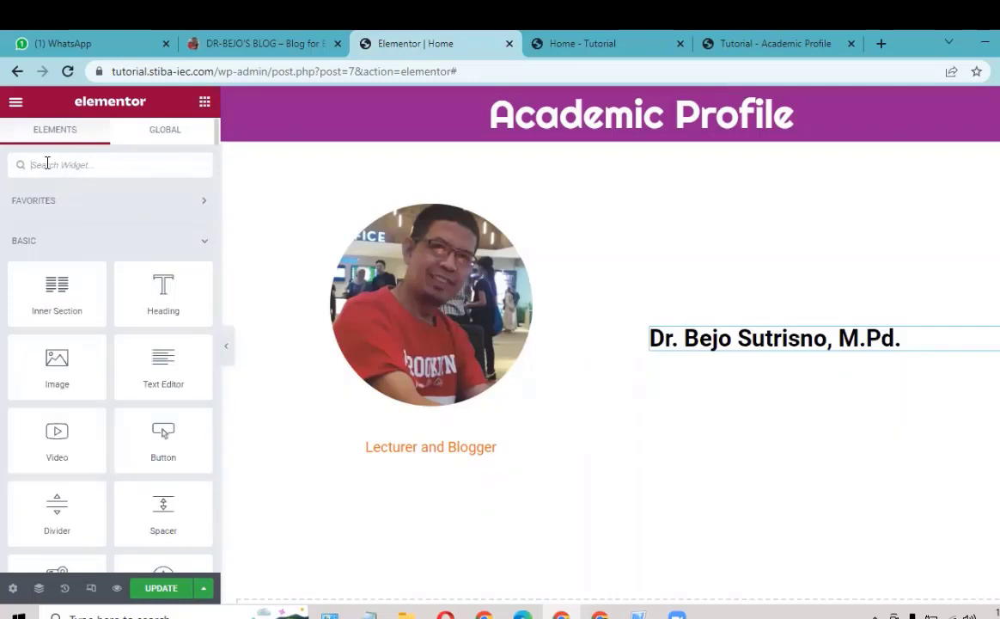
pyautogui.write('to')
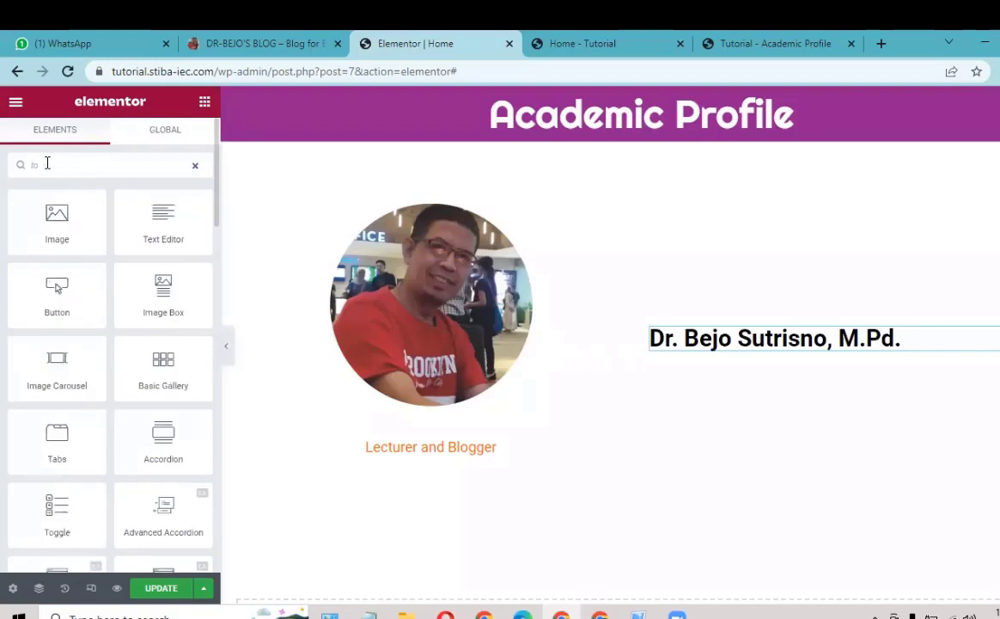
pyautogui.write('g')
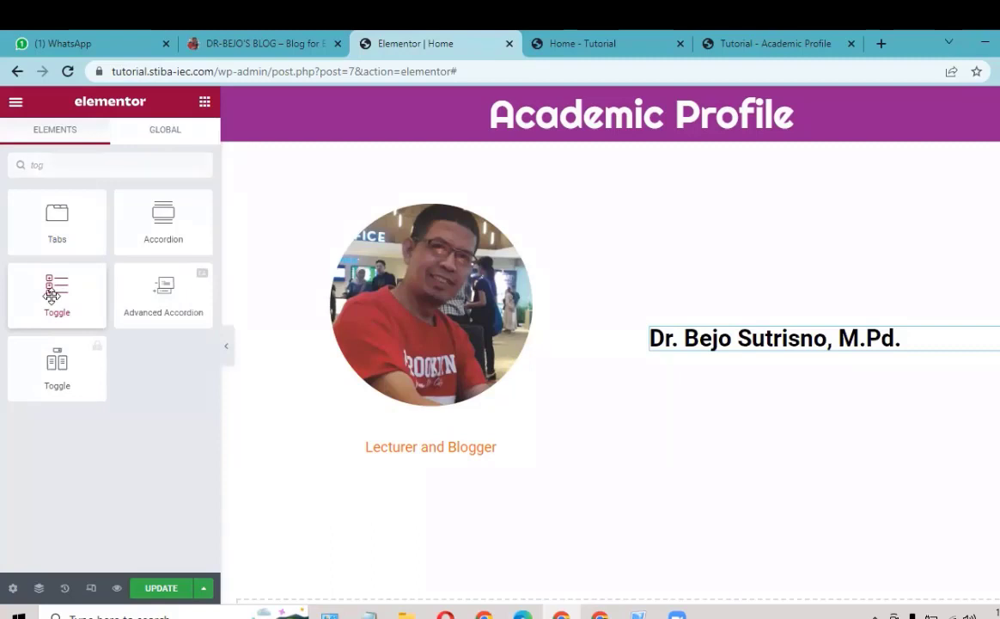
pyautogui.moveTo(52, 293); pyautogui.dragTo(385, 328)
pyautogui.moveTo(482, 341); pyautogui.dragTo(730, 337)
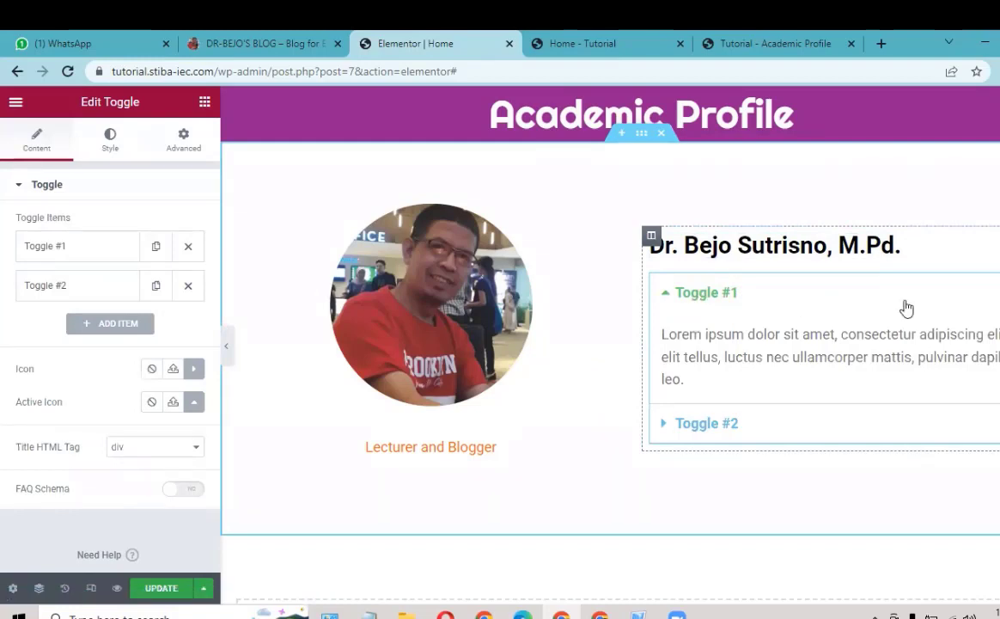
pyautogui.click(273, 46)
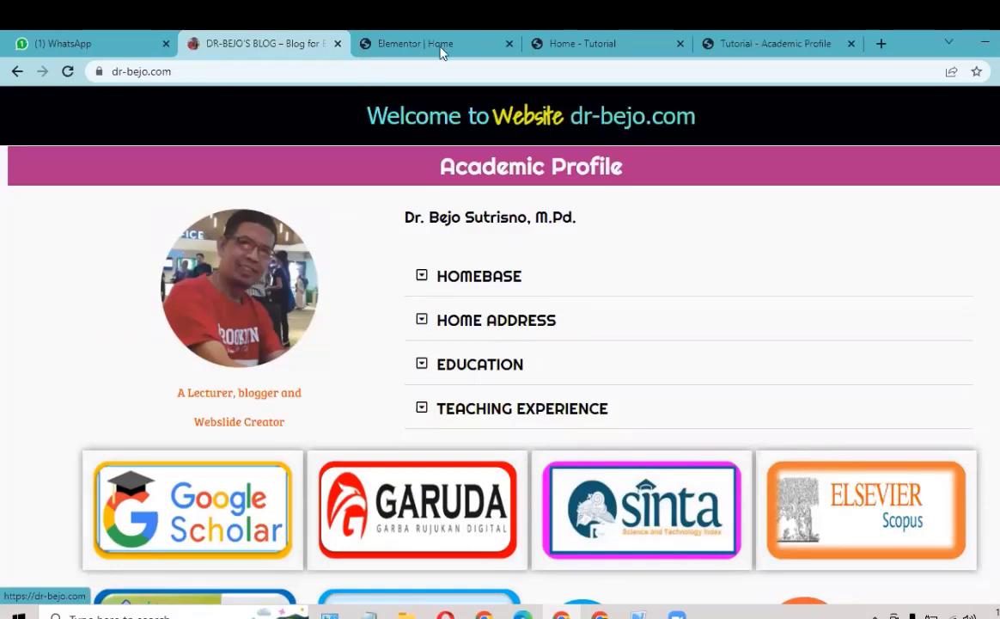
pyautogui.hotkey('ctrl', 'Tab')
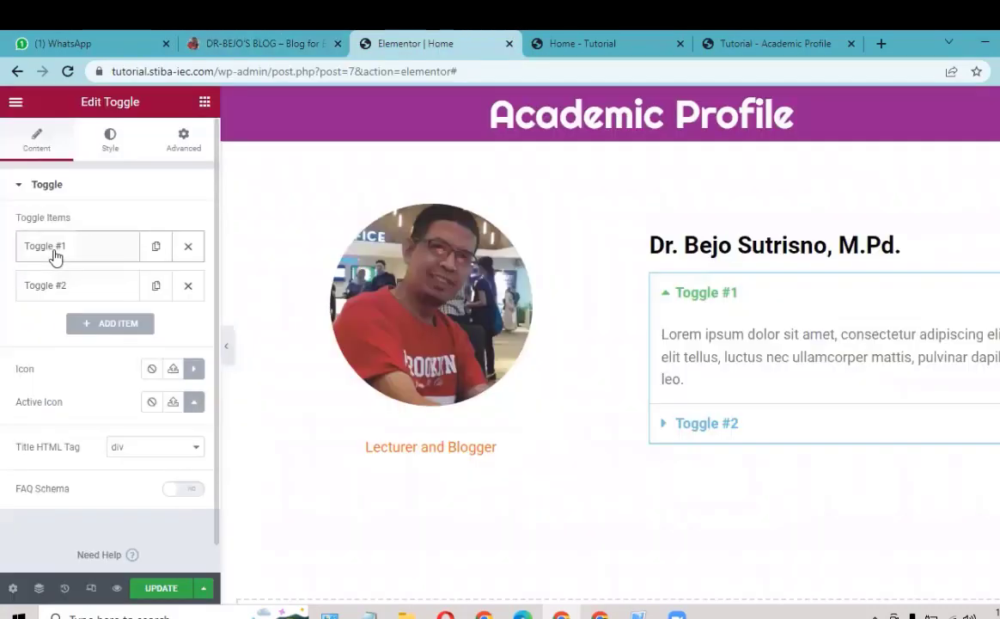
# Step: Retitle the first toggle item from Toggle #1 to HOMEBASE
pyautogui.click(55, 256)
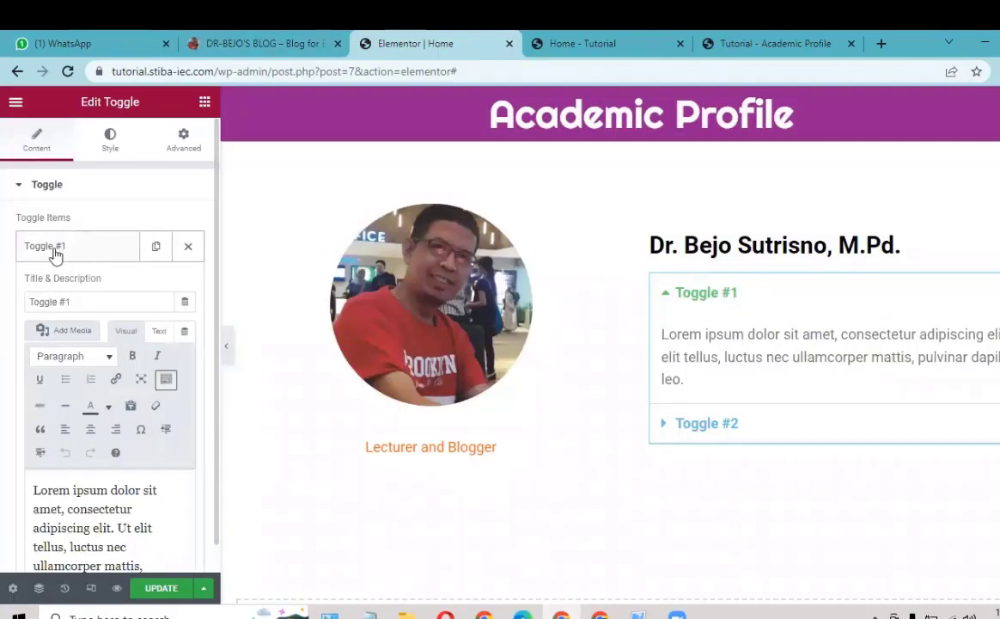
pyautogui.click(55, 256)
pyautogui.click(55, 255)
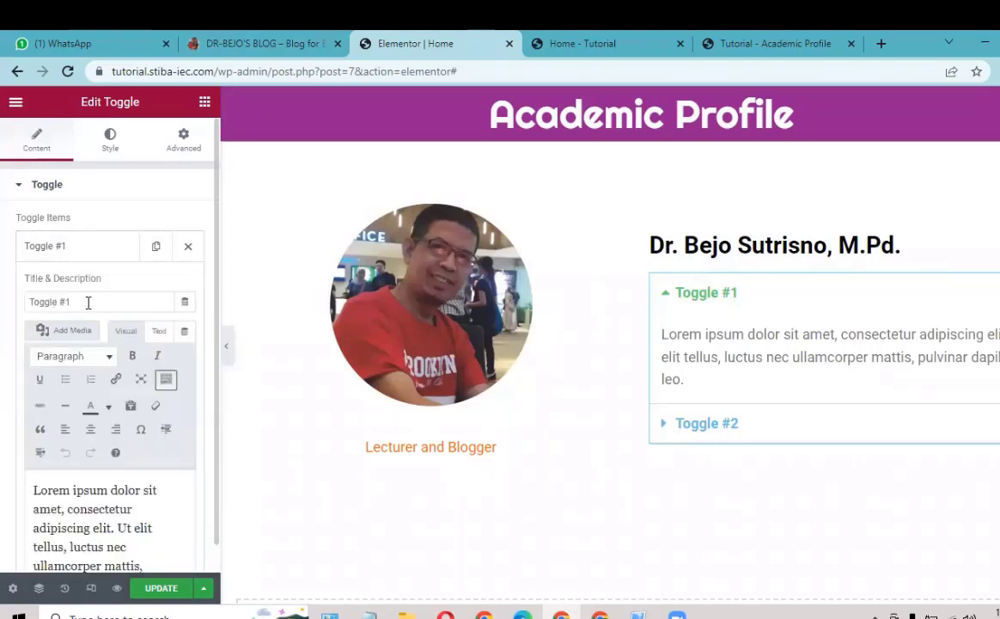
pyautogui.click(78, 246)
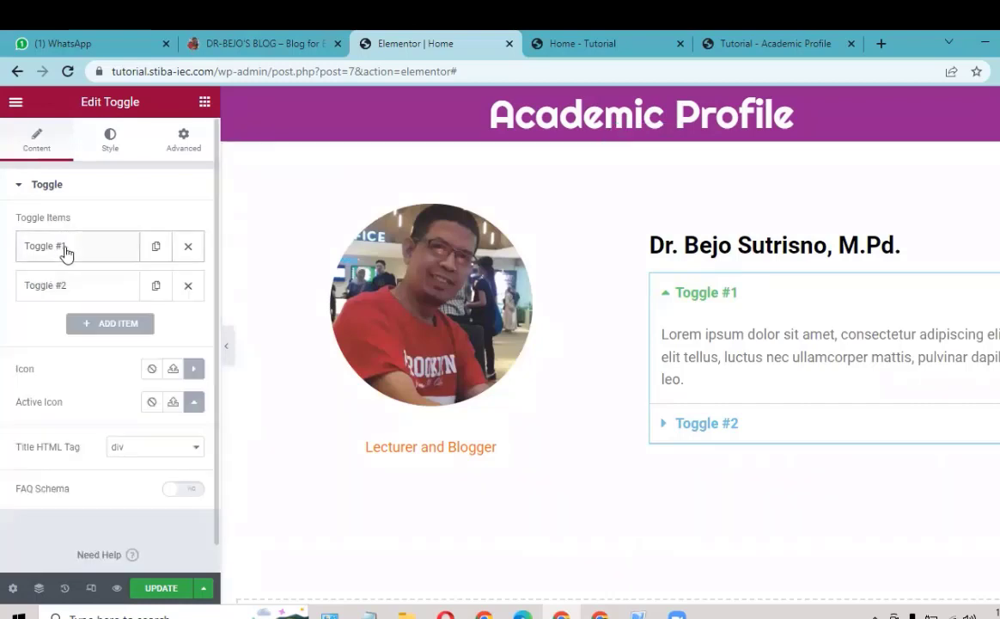
pyautogui.click(66, 250)
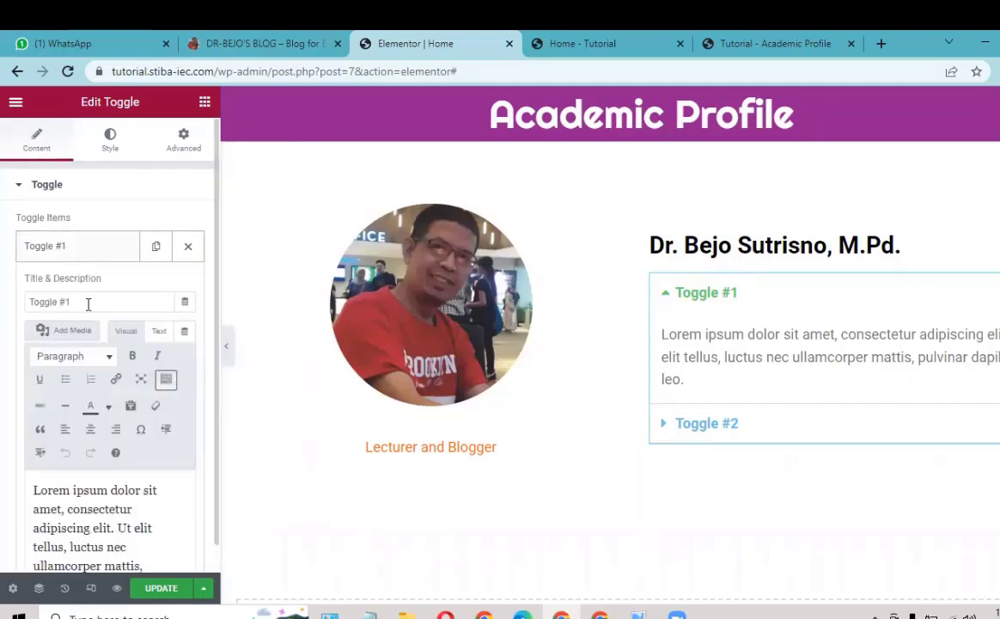
pyautogui.moveTo(87, 305); pyautogui.dragTo(2, 294)
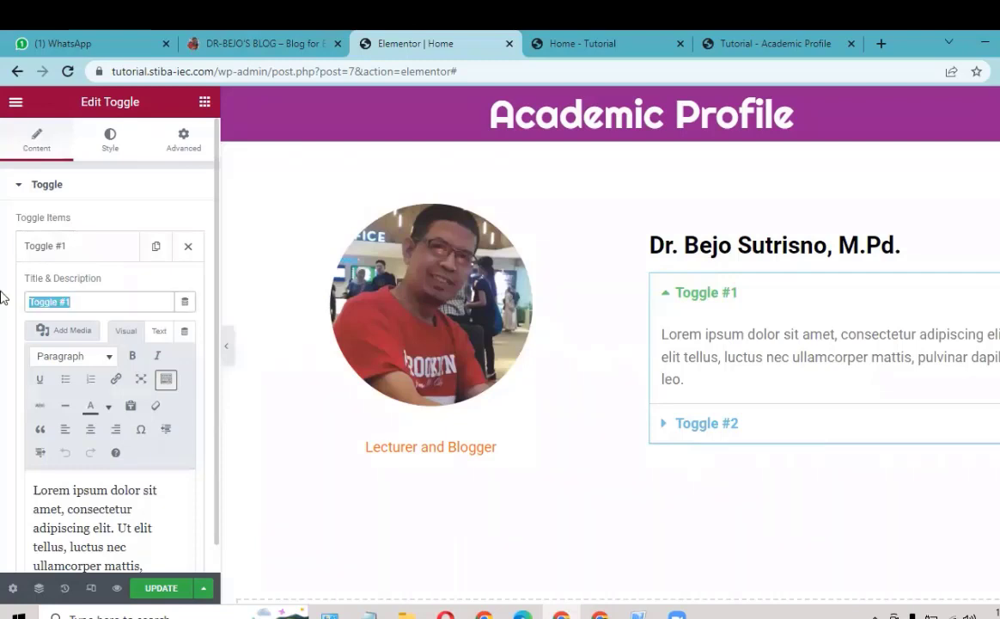
pyautogui.write('HOM')
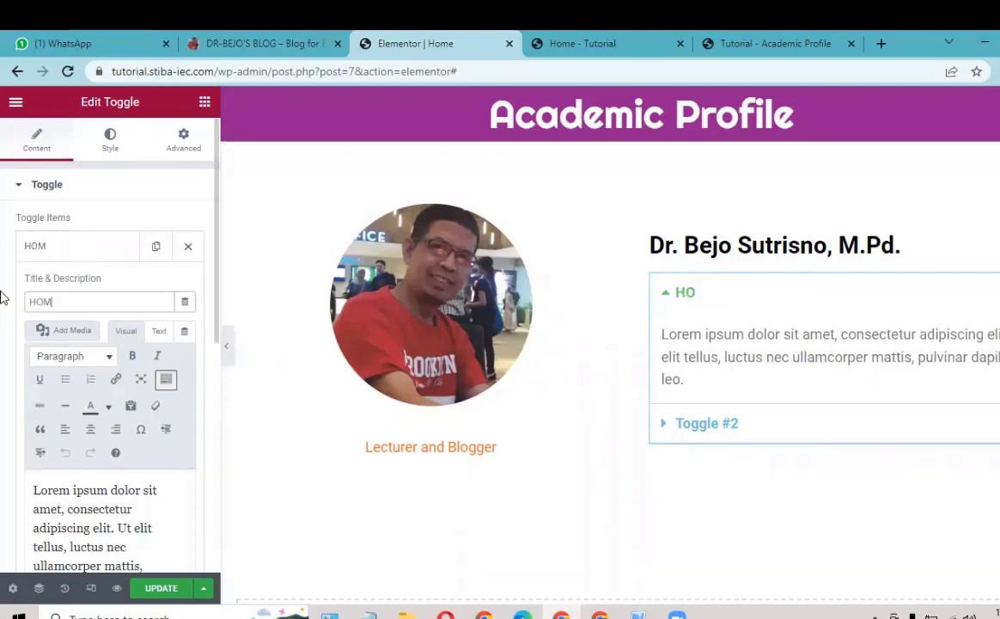
pyautogui.write('EBASE')
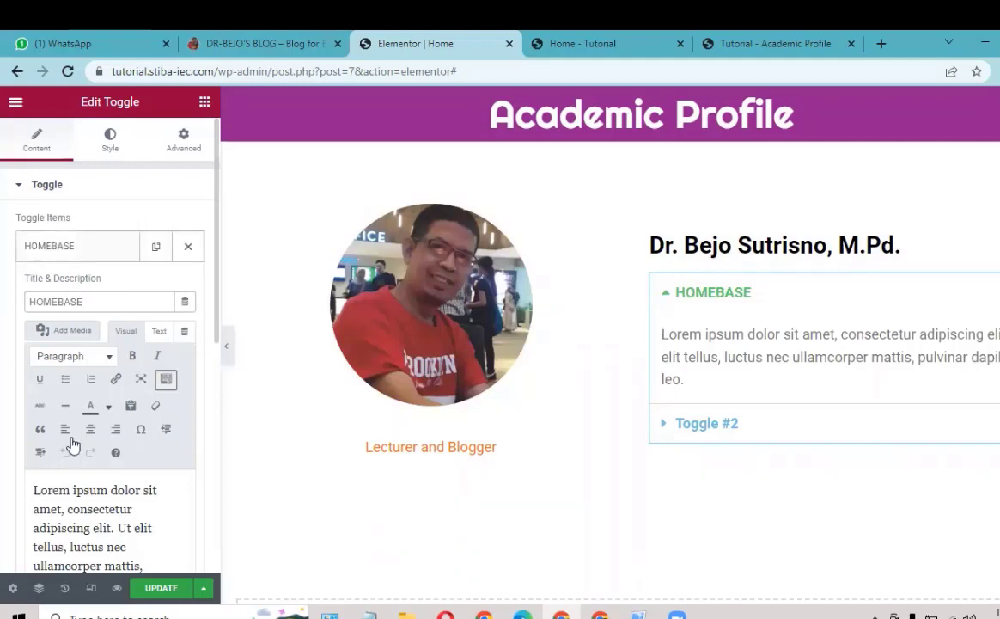
pyautogui.click(72, 255)
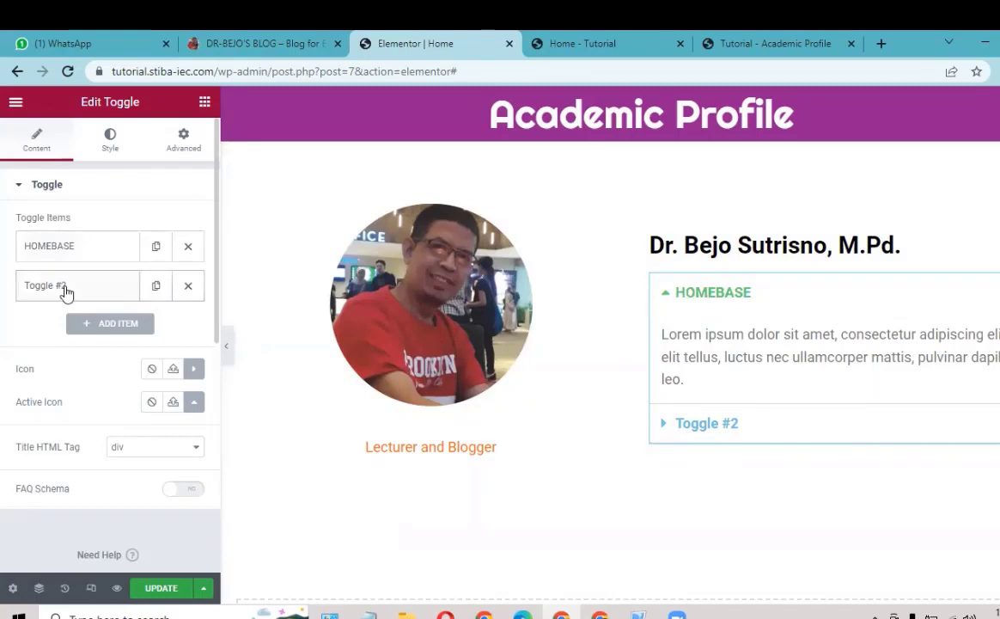
# Step: Retitle the second toggle item from Toggle #2 to HOME ADDRESS
pyautogui.click(66, 292)
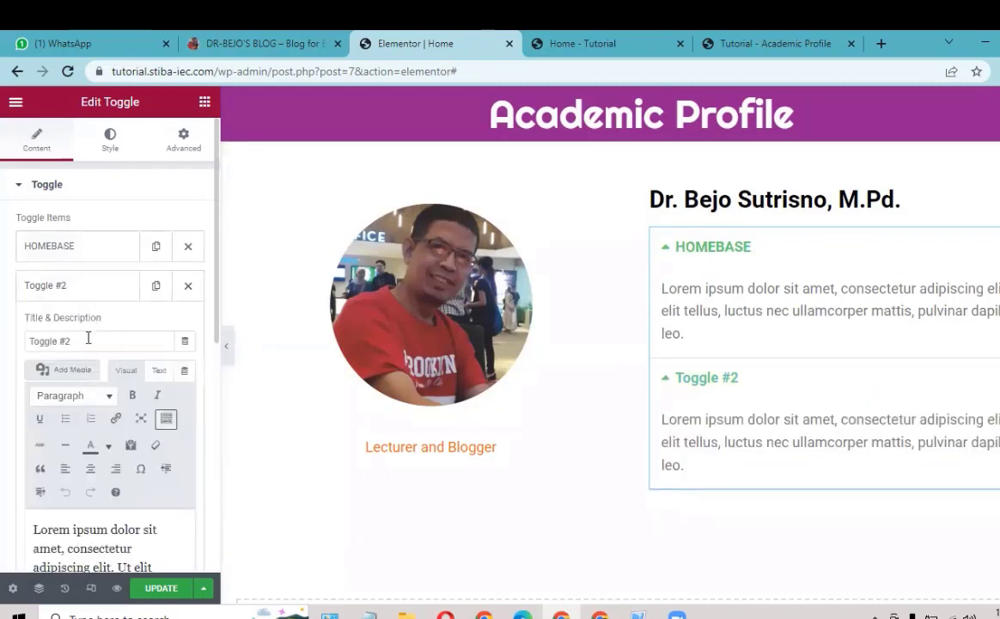
pyautogui.moveTo(72, 341); pyautogui.dragTo(2, 336)
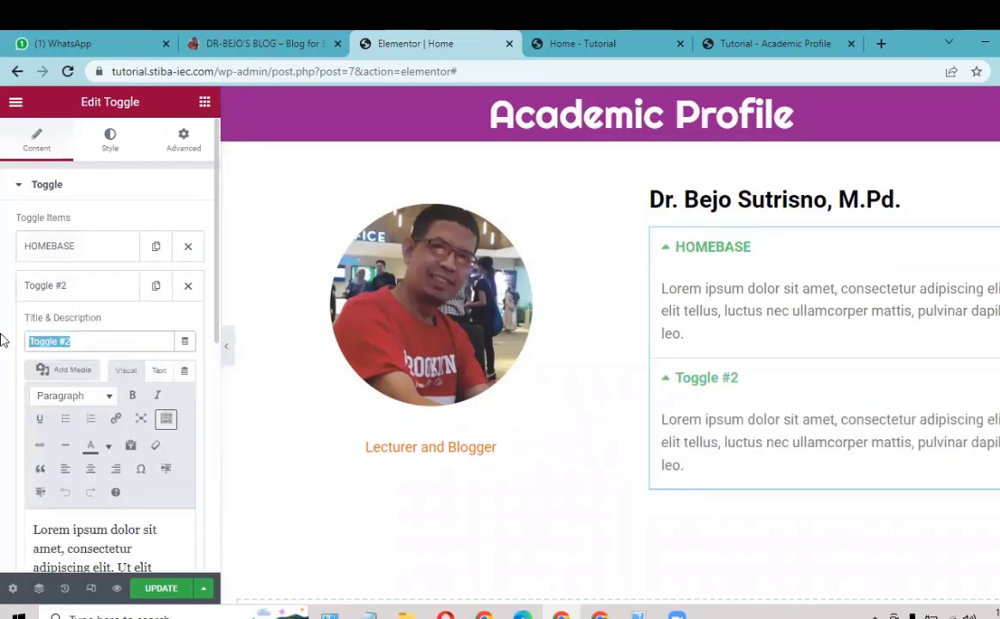
pyautogui.write('HOME ADDR')
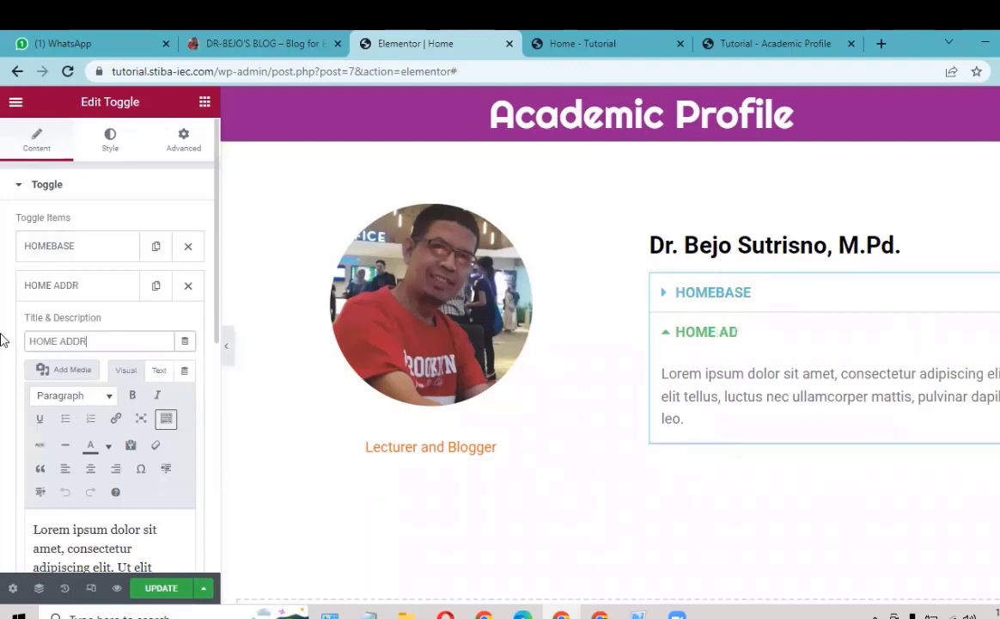
pyautogui.write('ESS')
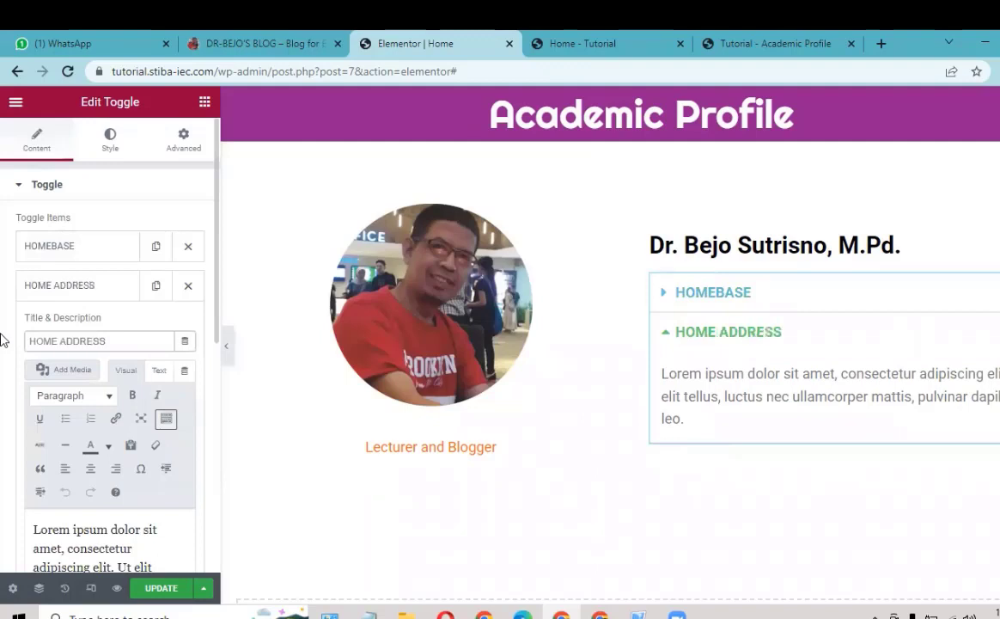
pyautogui.click(92, 292)
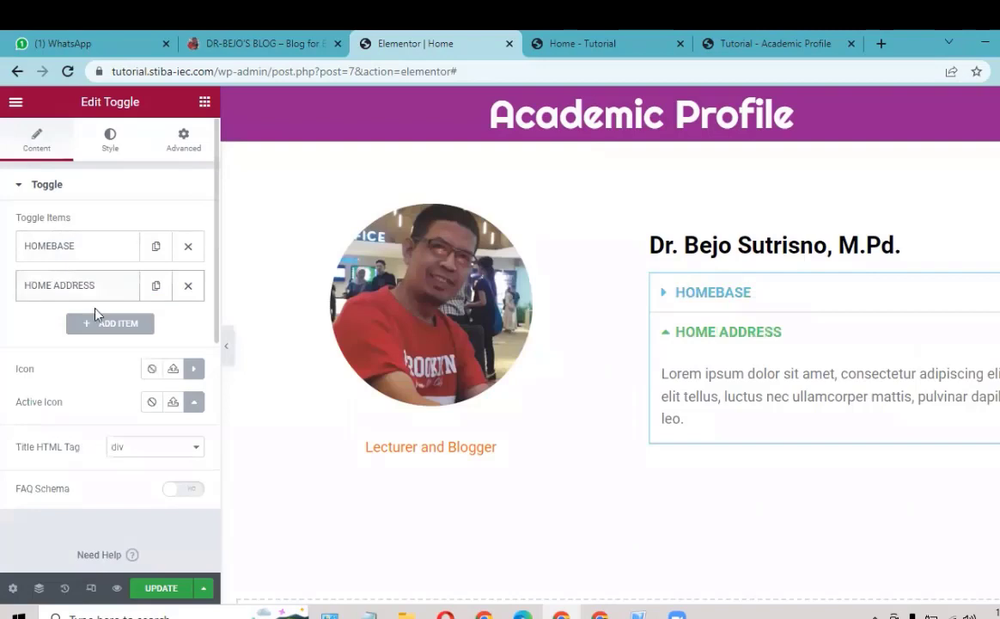
# Step: Duplicate the HOME ADDRESS item and retitle the copy EDUCATION
pyautogui.click(156, 287)
pyautogui.click(77, 325)
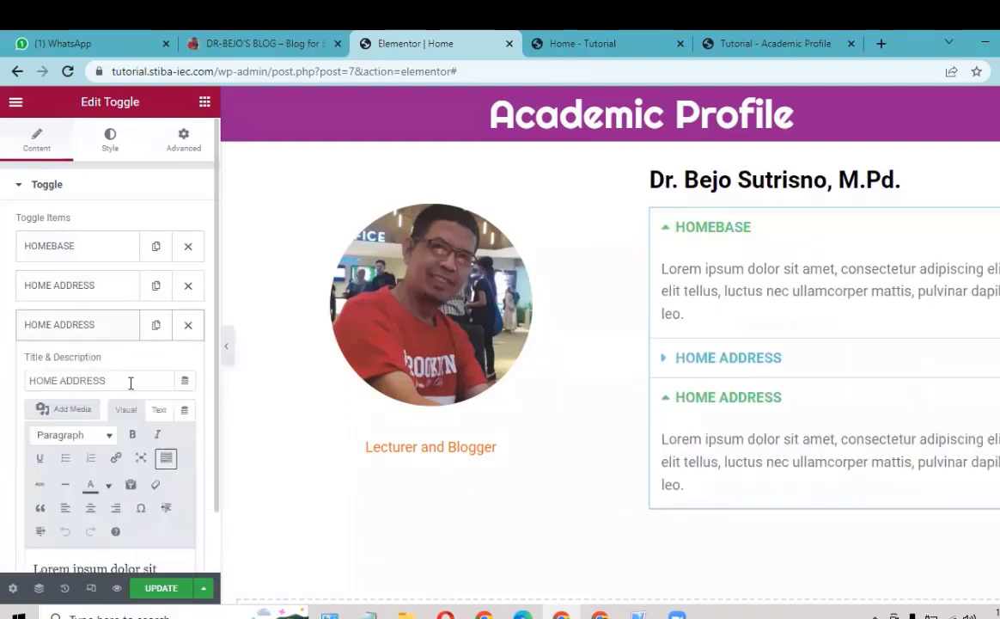
pyautogui.hotkey('ctrl', 'a')
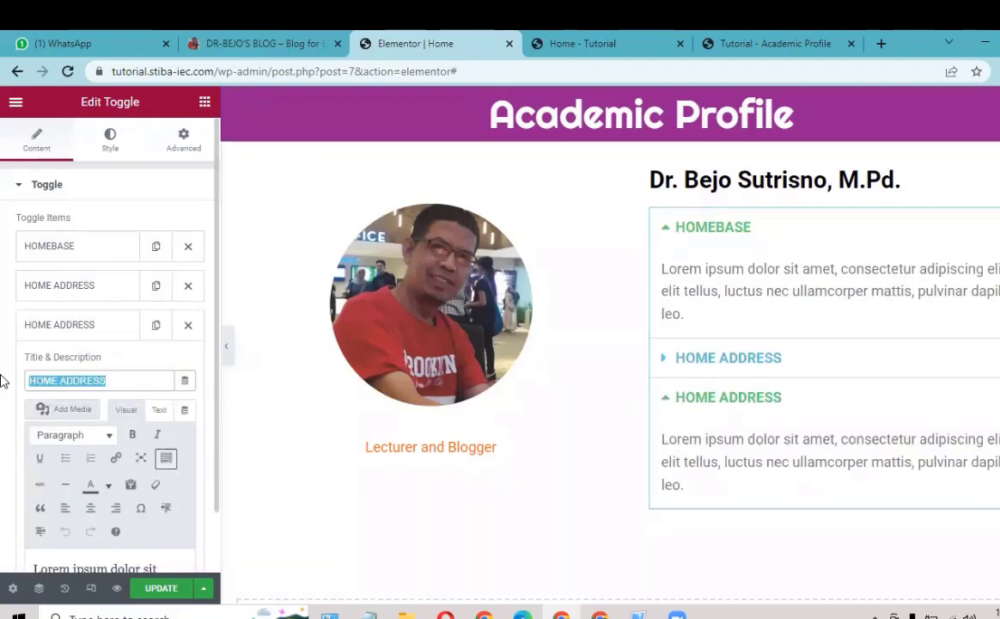
pyautogui.write('EDUCATIO')
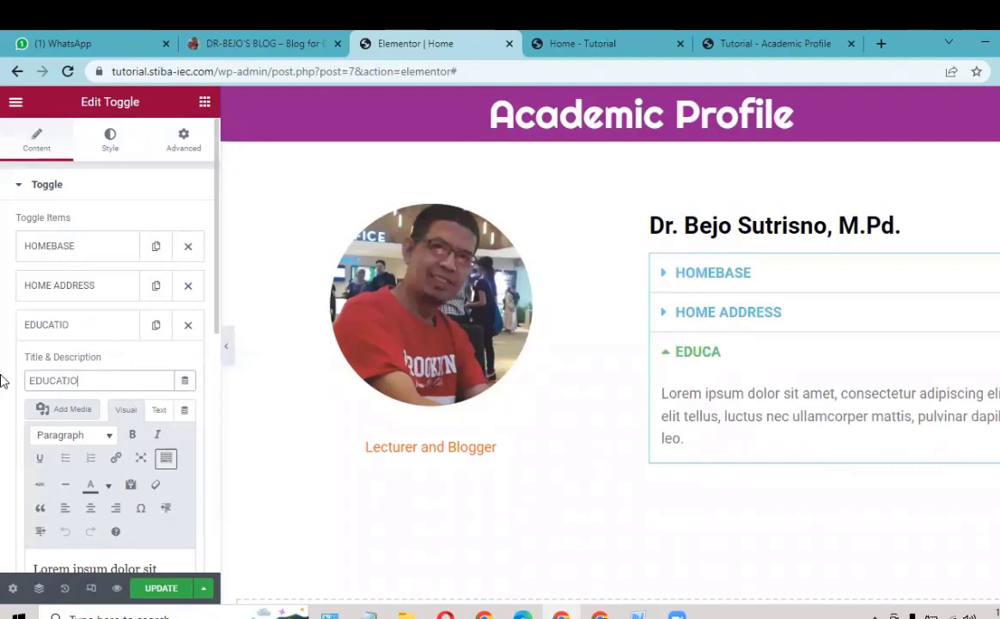
pyautogui.write('N')
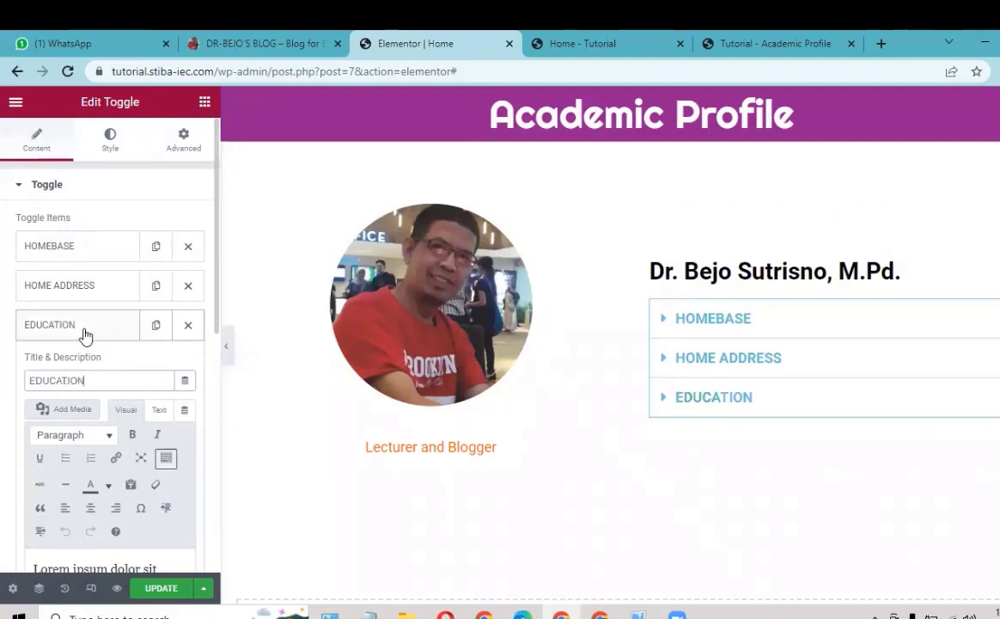
pyautogui.click(153, 332)
# Step: Duplicate EDUCATION as WORK EXPERIENCE, then expand HOMEBASE on the dr-bejo.com reference page
pyautogui.click(154, 329)
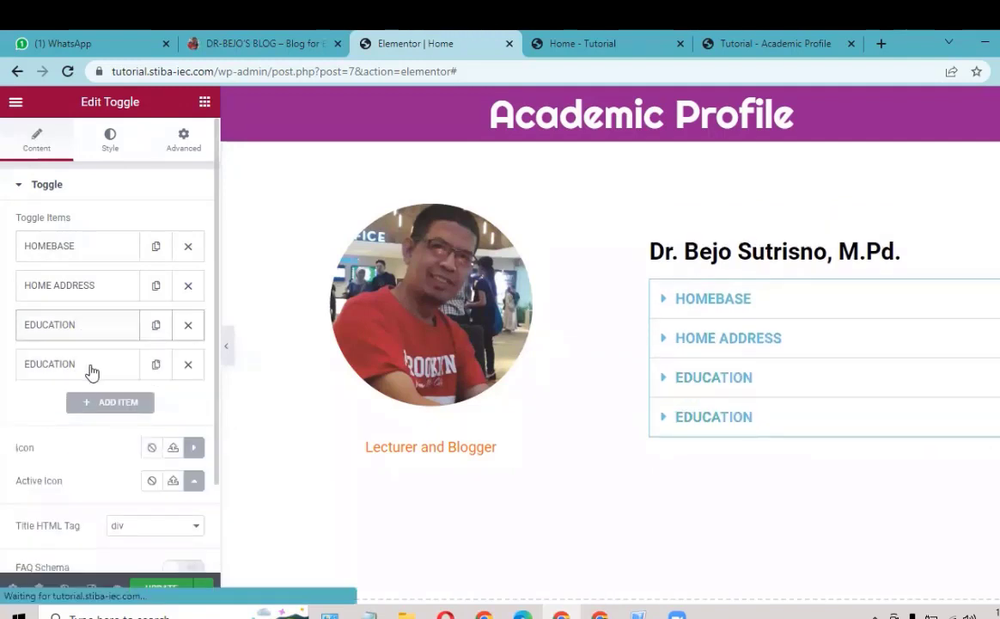
pyautogui.click(92, 370)
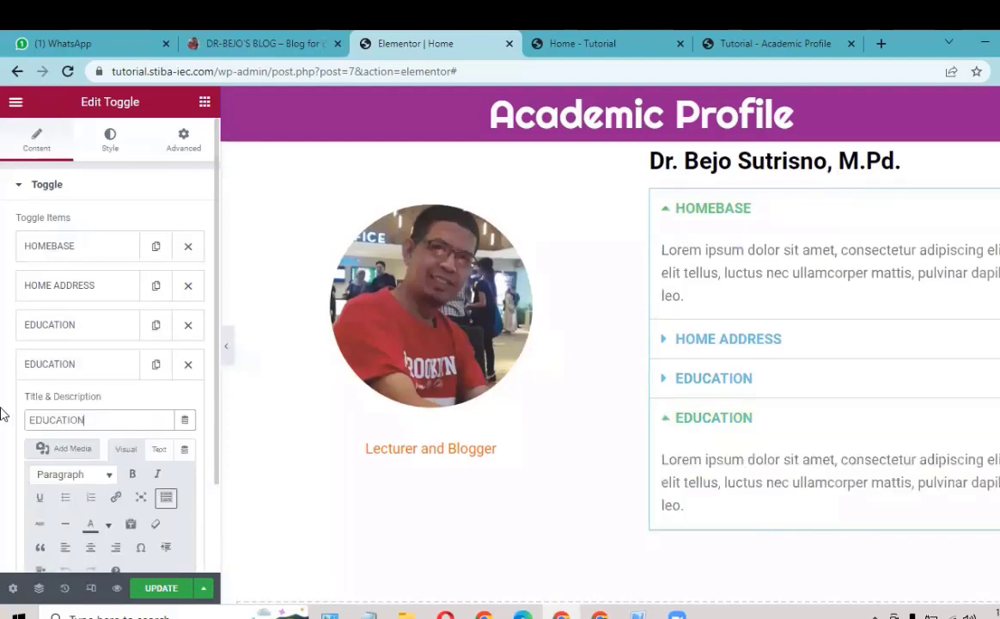
pyautogui.hotkey('ctrl', 'a')
pyautogui.write('WOR')
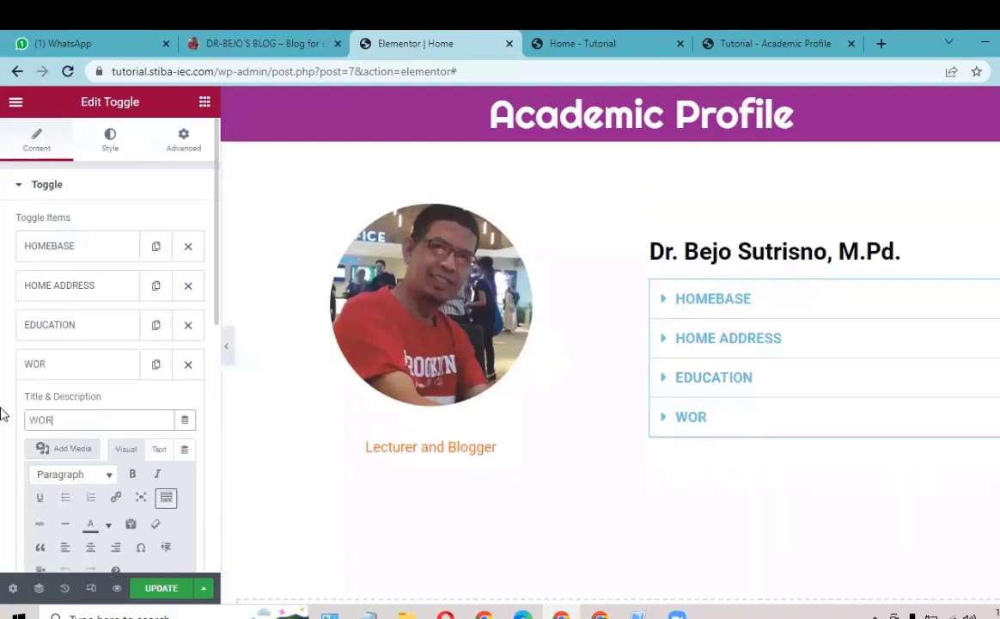
pyautogui.write('K EXPER')
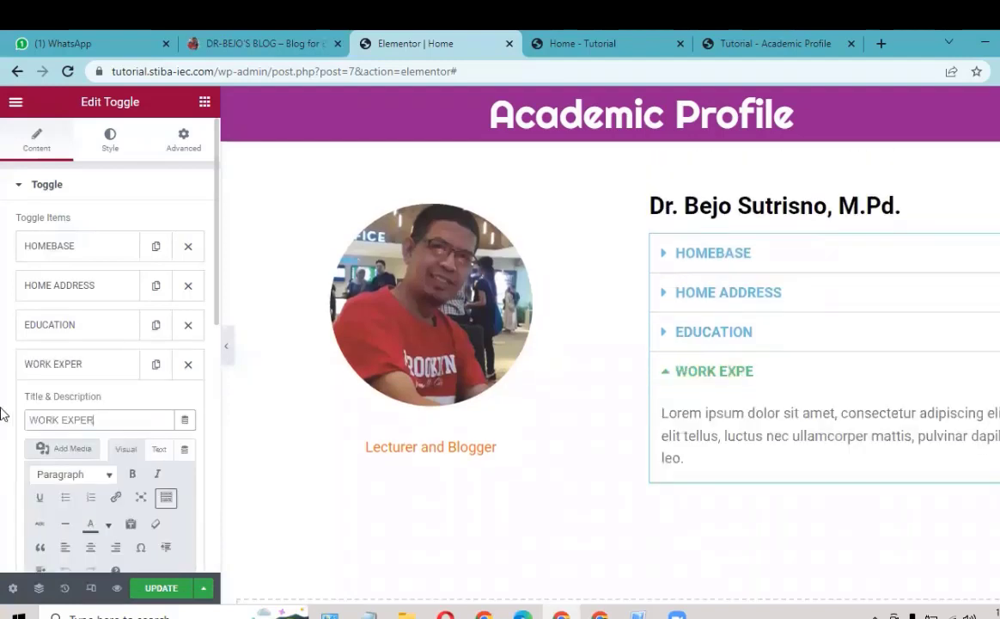
pyautogui.write('IENCE')
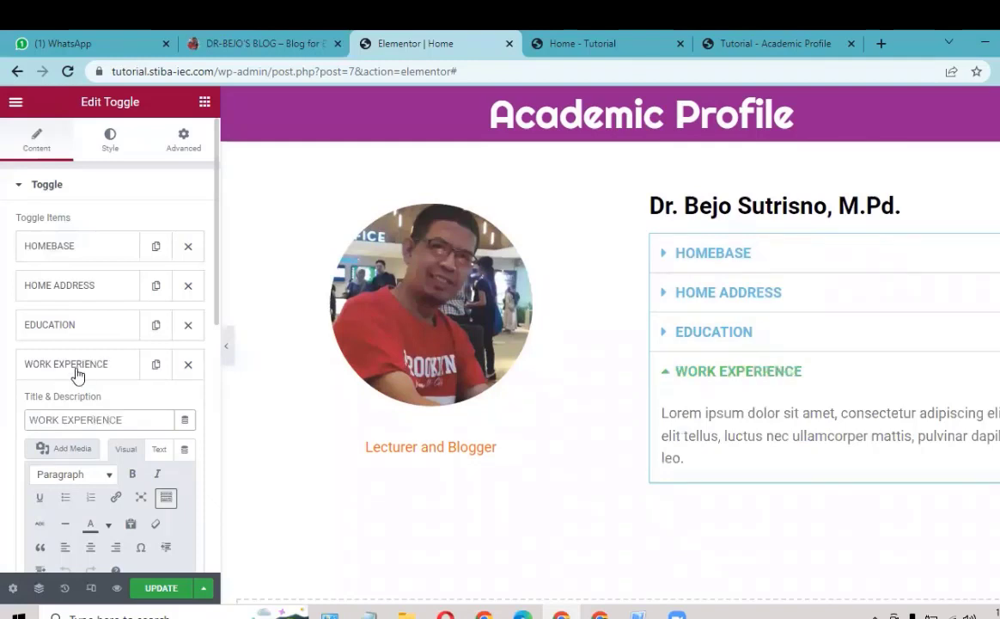
pyautogui.click(77, 375)
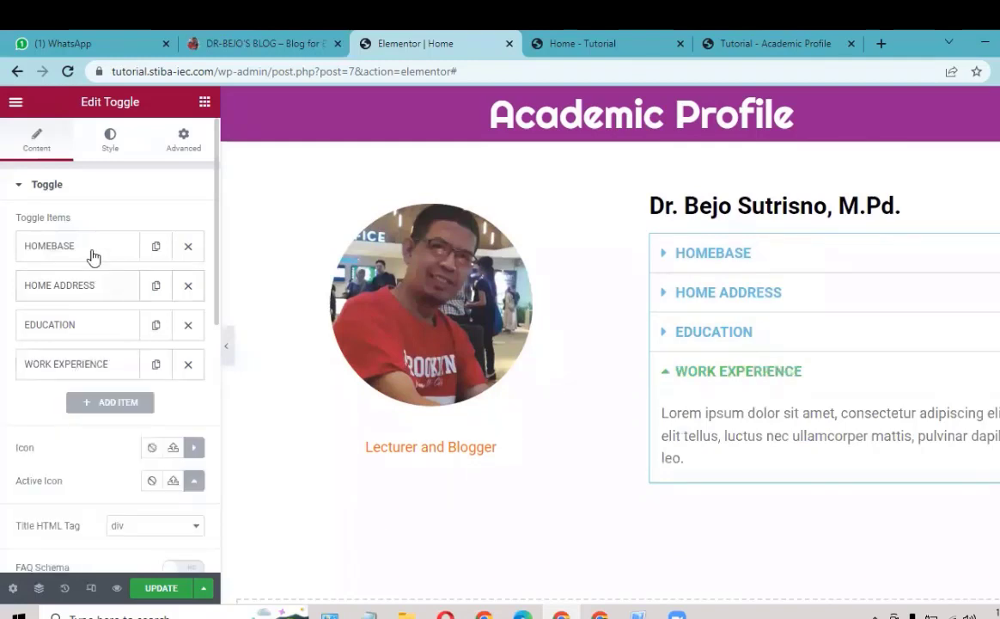
pyautogui.click(94, 249)
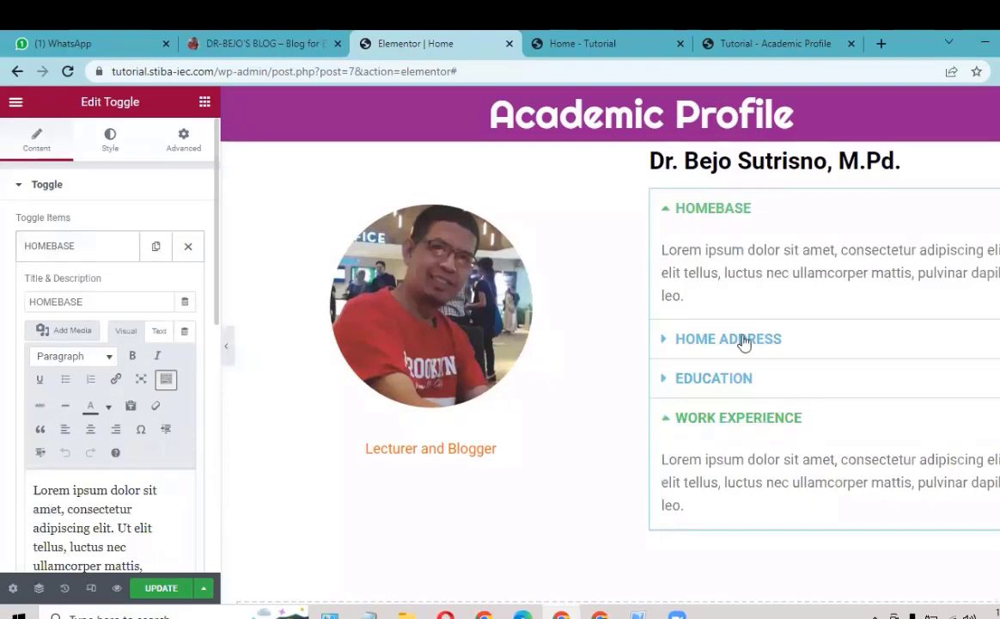
pyautogui.click(73, 251)
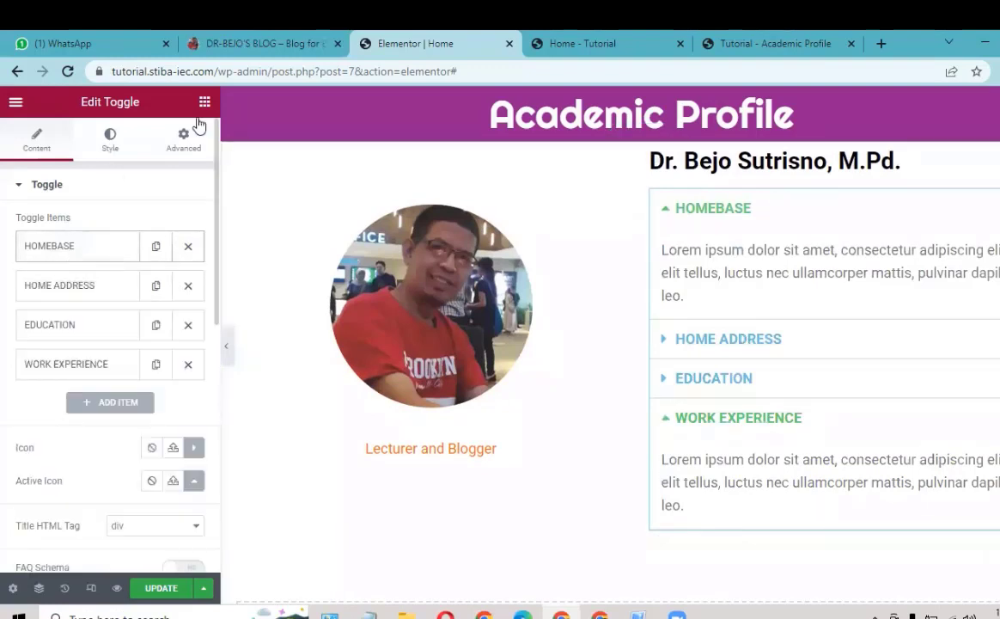
pyautogui.click(267, 40)
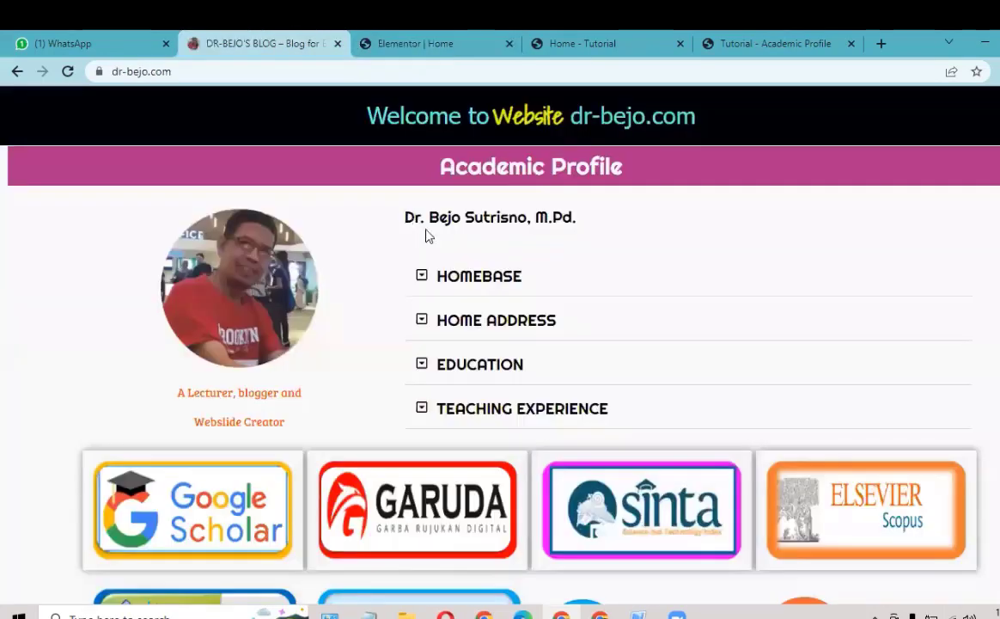
pyautogui.click(454, 280)
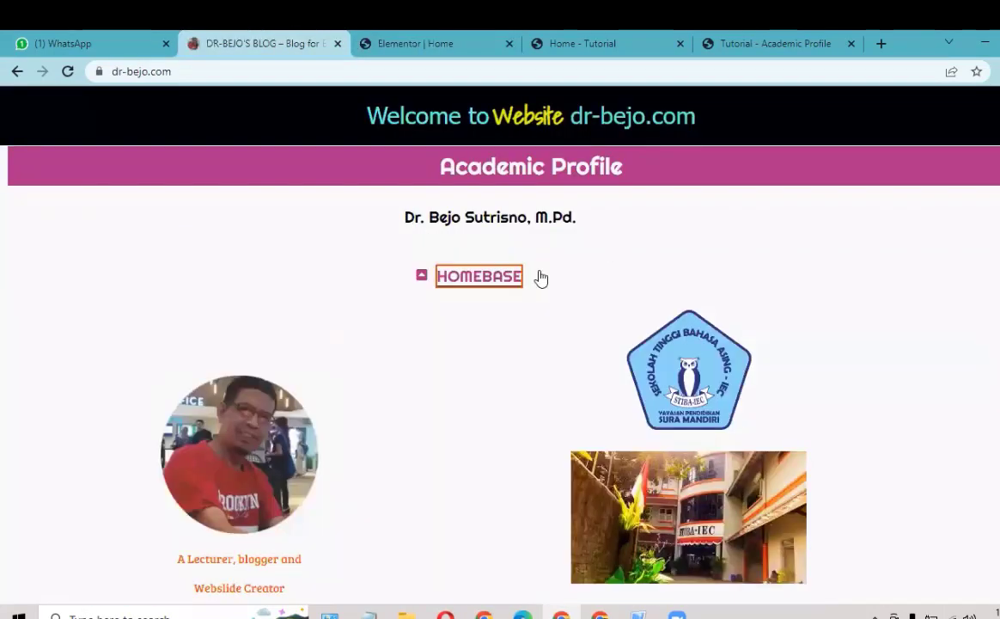
# Step: Expand and collapse the reference HOMEBASE section, switching between it and the Elementor editor
pyautogui.click(469, 283)
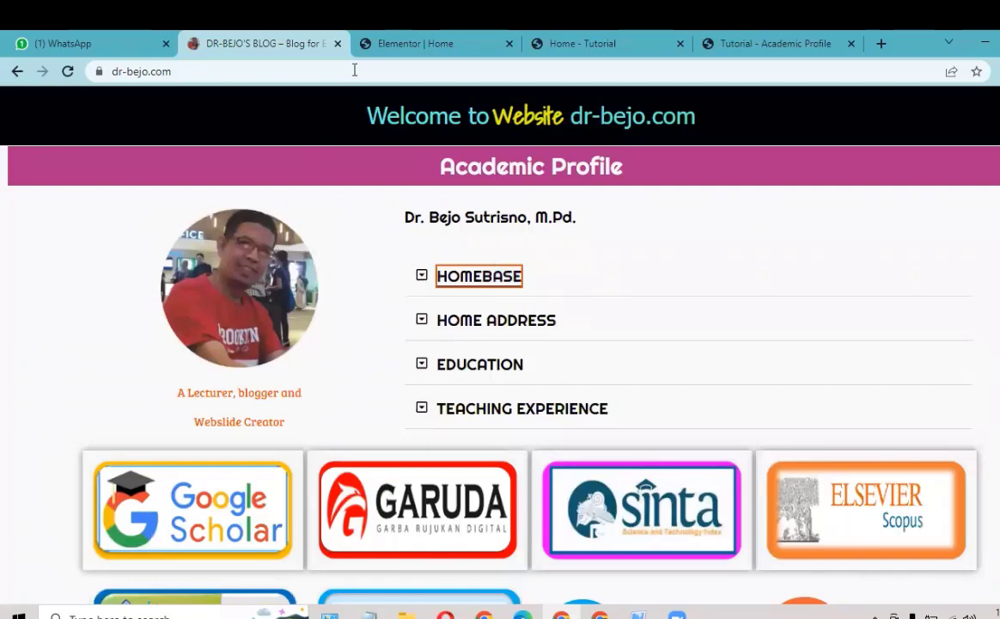
pyautogui.click(421, 44)
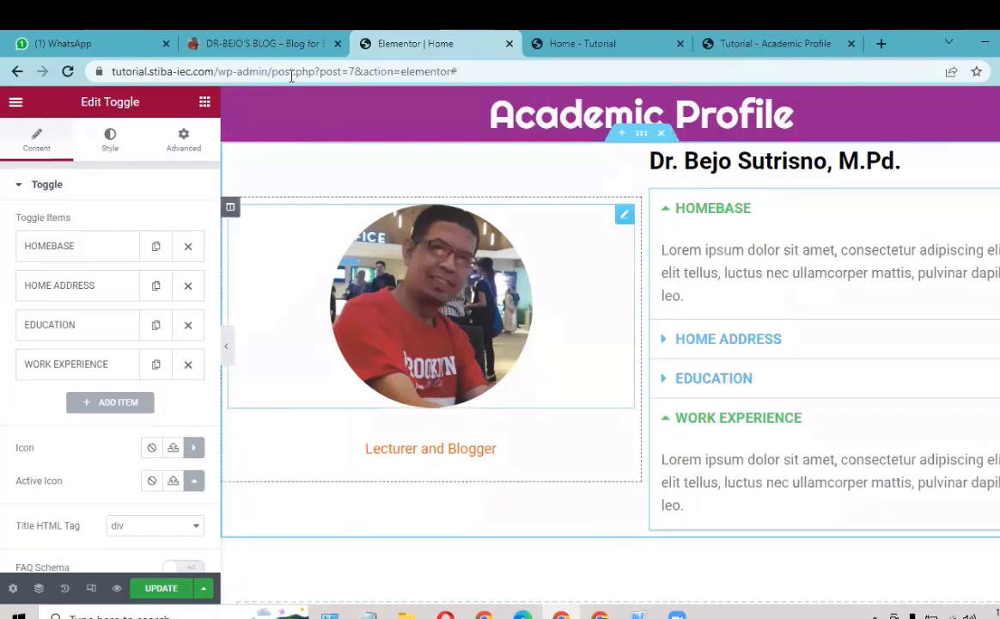
pyautogui.click(256, 47)
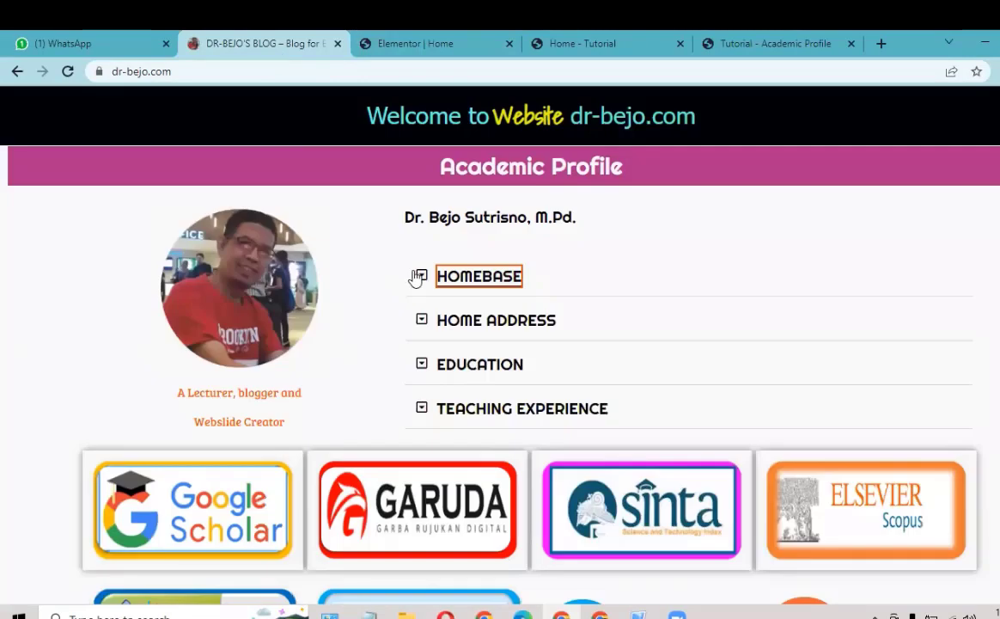
pyautogui.click(422, 277)
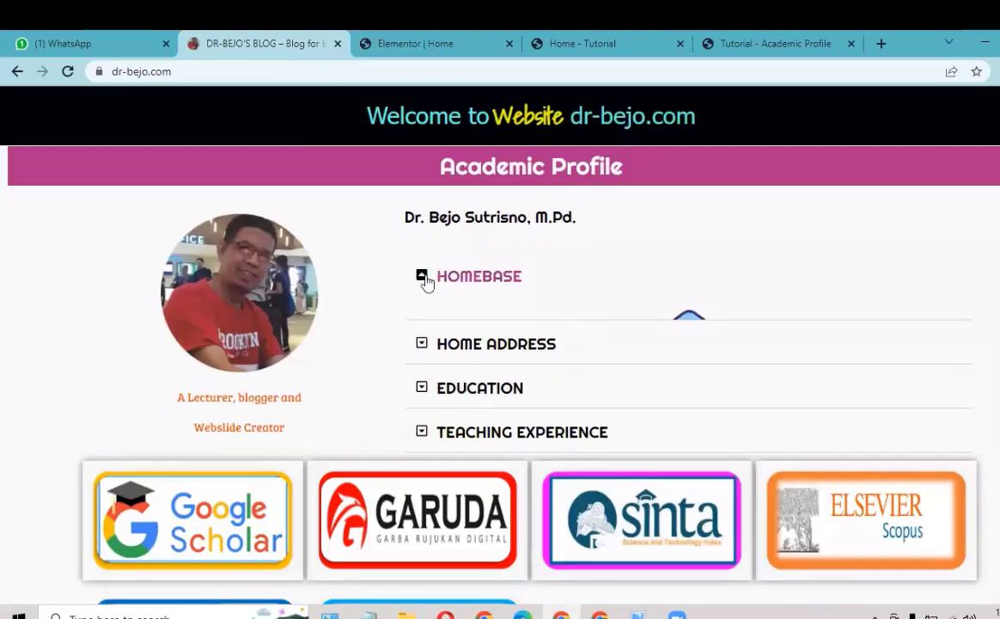
pyautogui.click(424, 282)
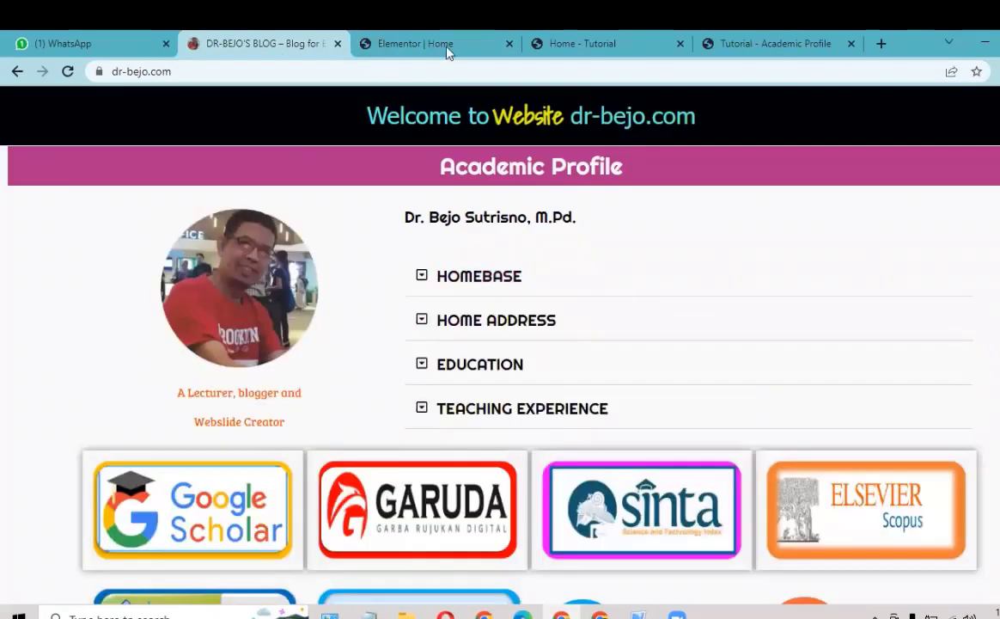
pyautogui.click(448, 53)
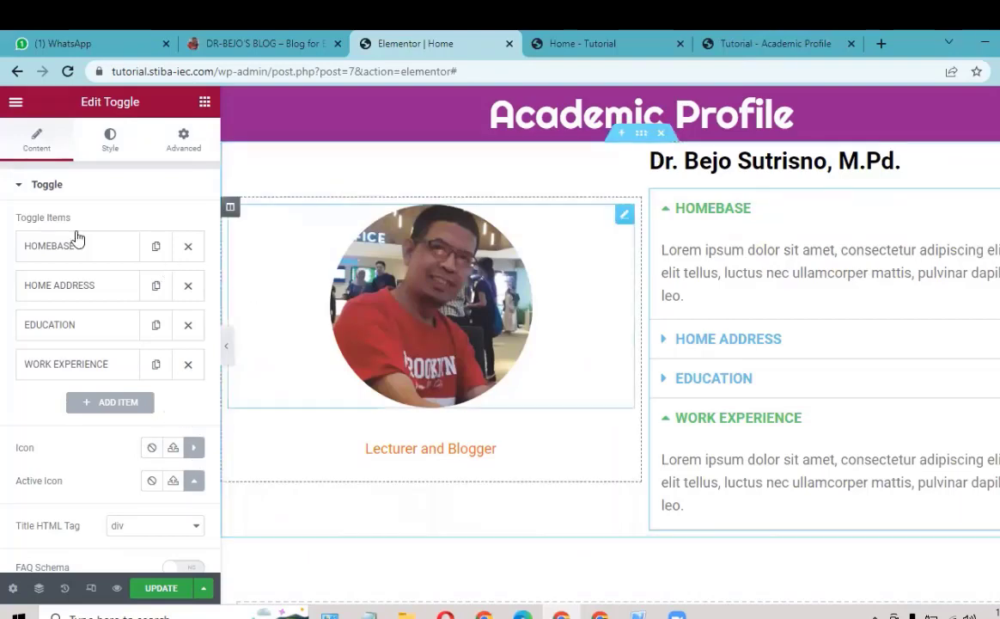
# Step: Open the Toggle widget's Style tab and expand its Title section
pyautogui.click(107, 149)
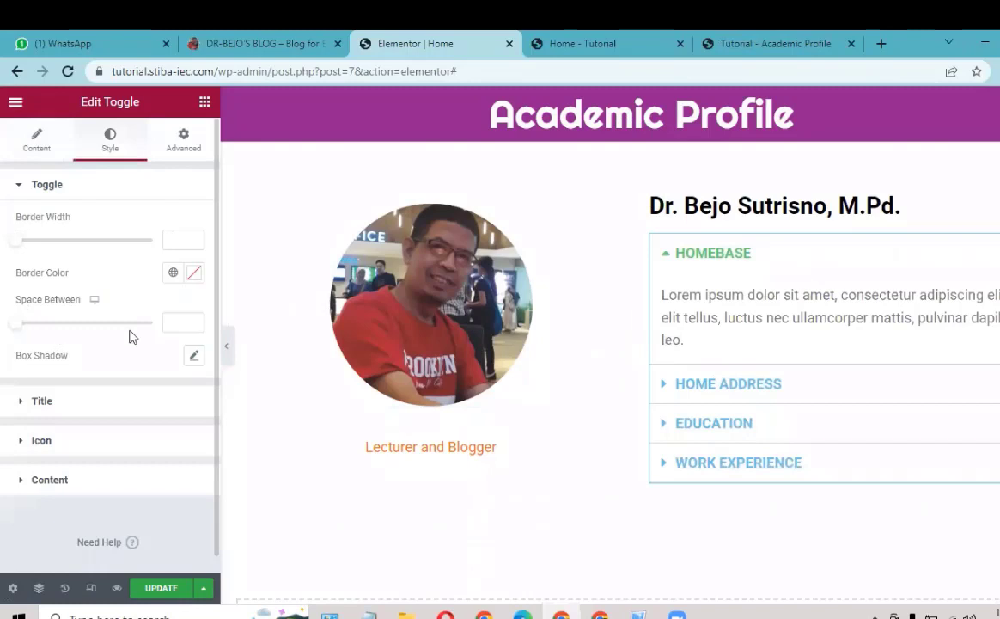
pyautogui.click(81, 411)
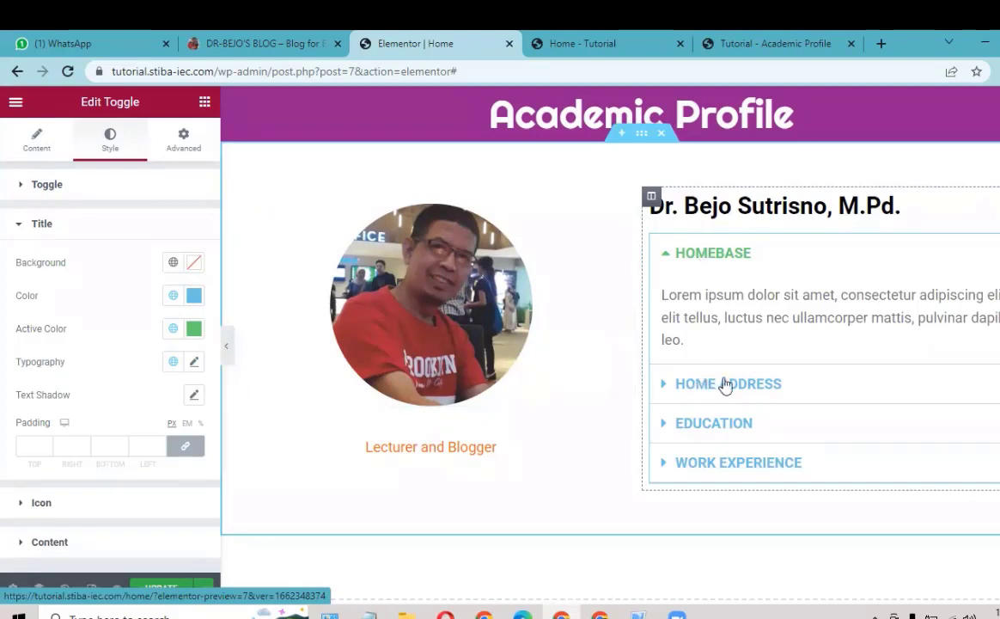
# Step: Make the toggle titles black
pyautogui.click(193, 297)
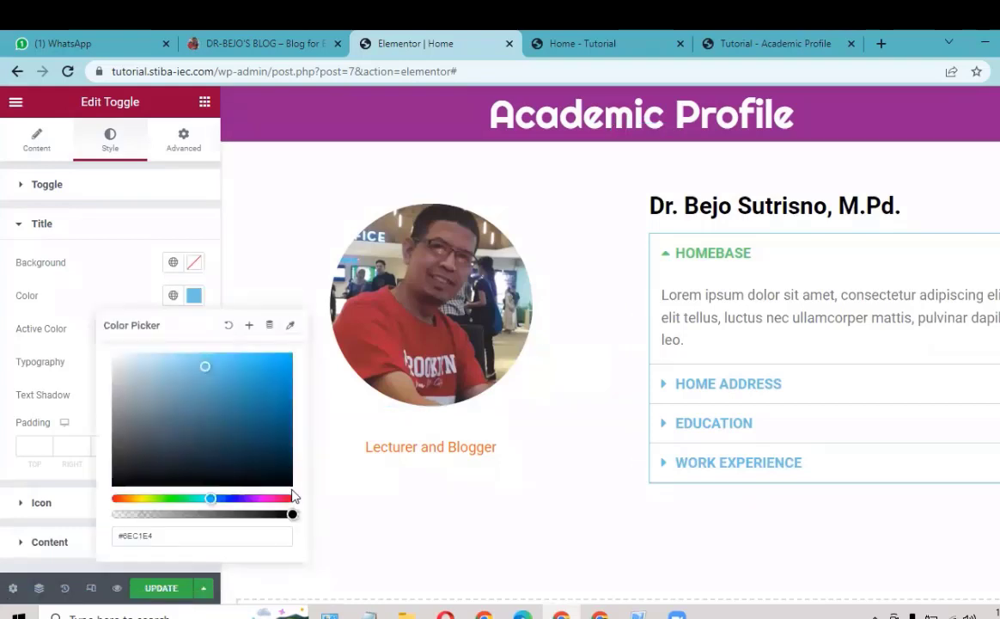
pyautogui.click(290, 481)
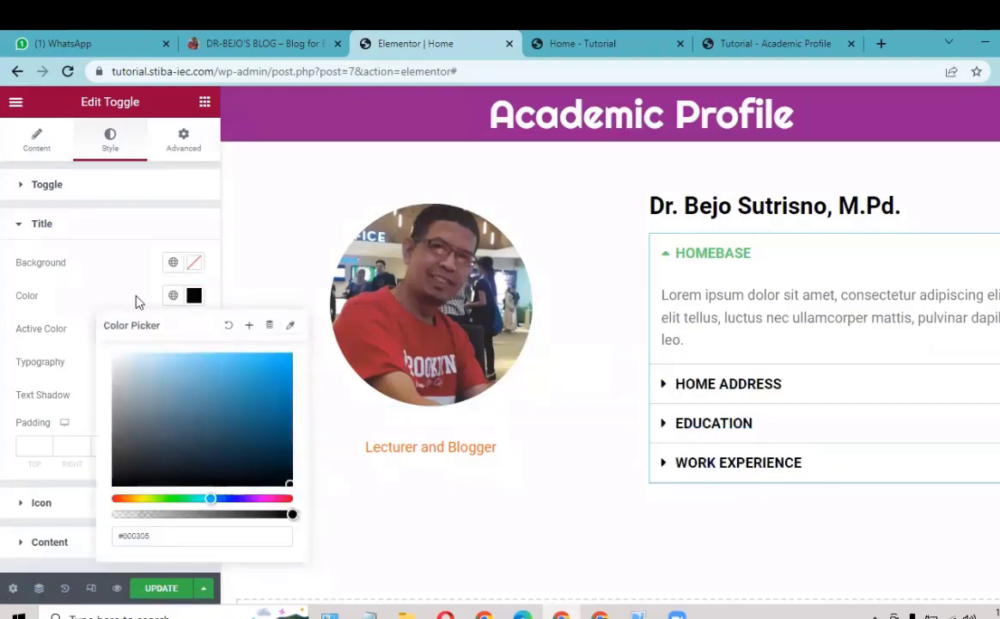
pyautogui.click(136, 282)
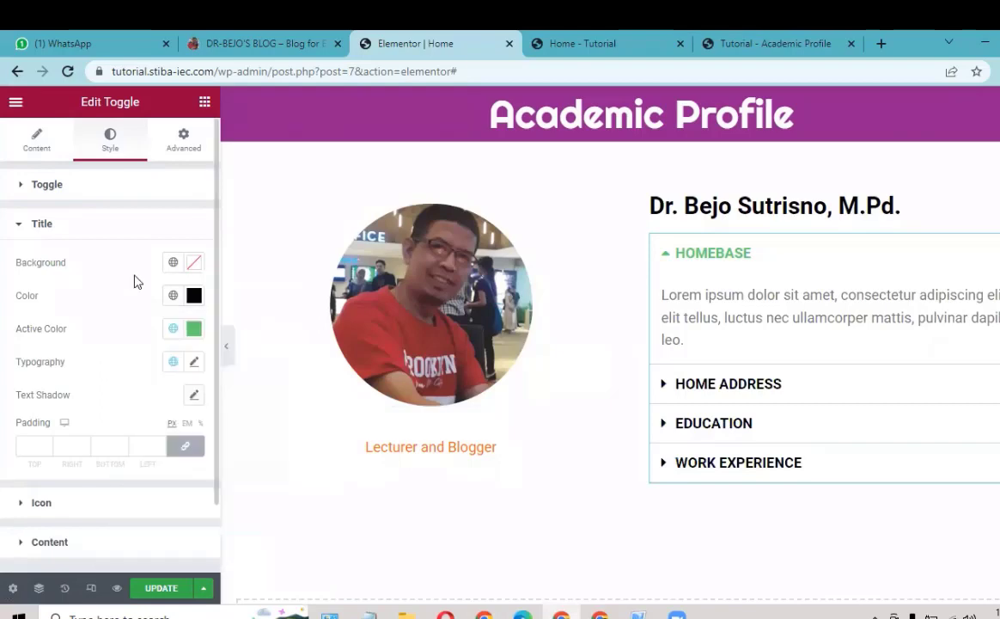
# Step: Check the reference site's HOMEBASE toggle and set the open title's active colour to dark purple #731B5F
pyautogui.click(249, 43)
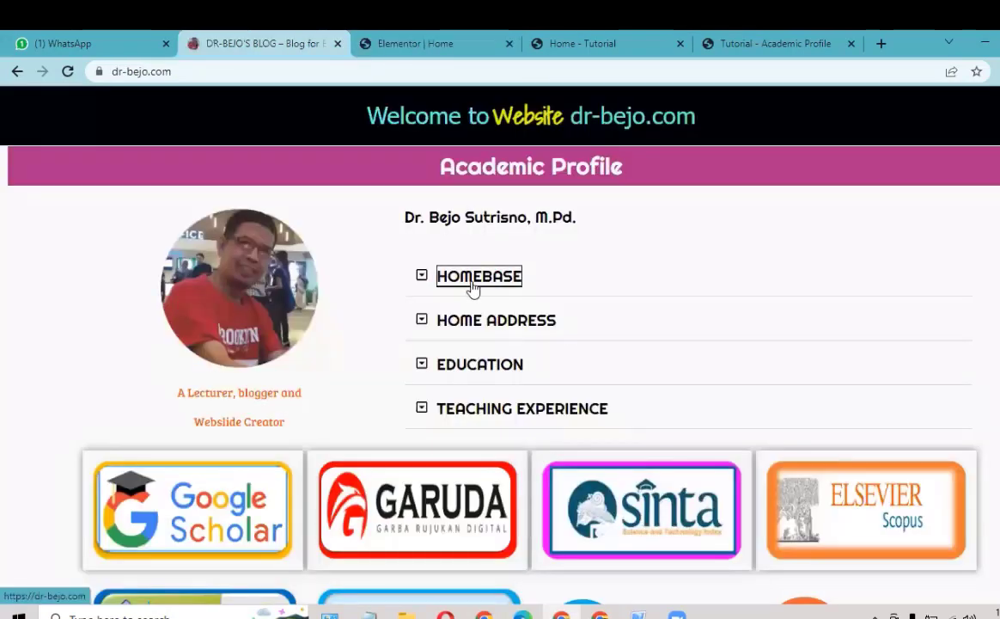
pyautogui.click(494, 284)
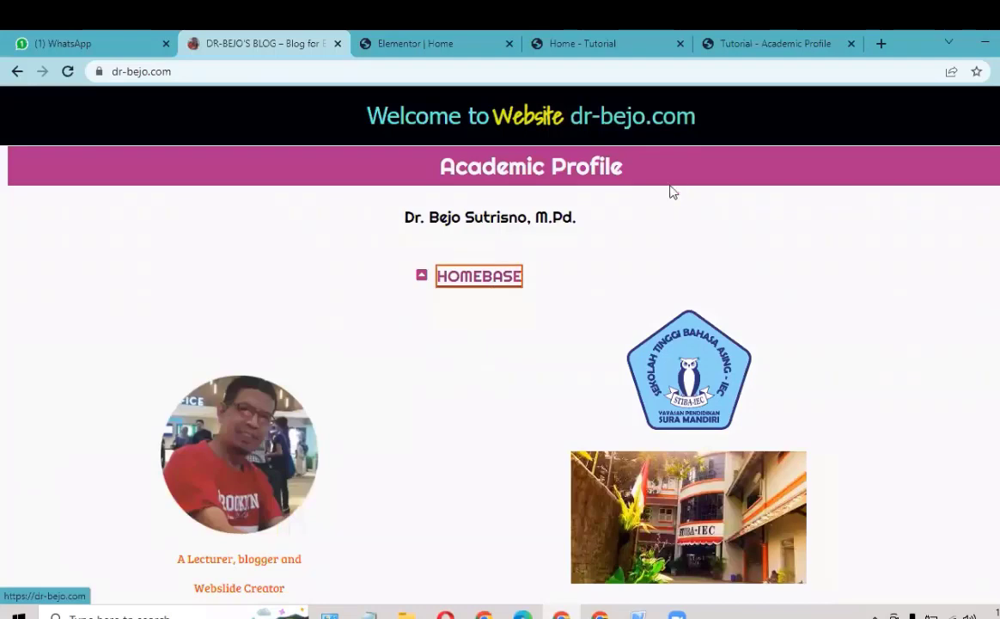
pyautogui.click(431, 49)
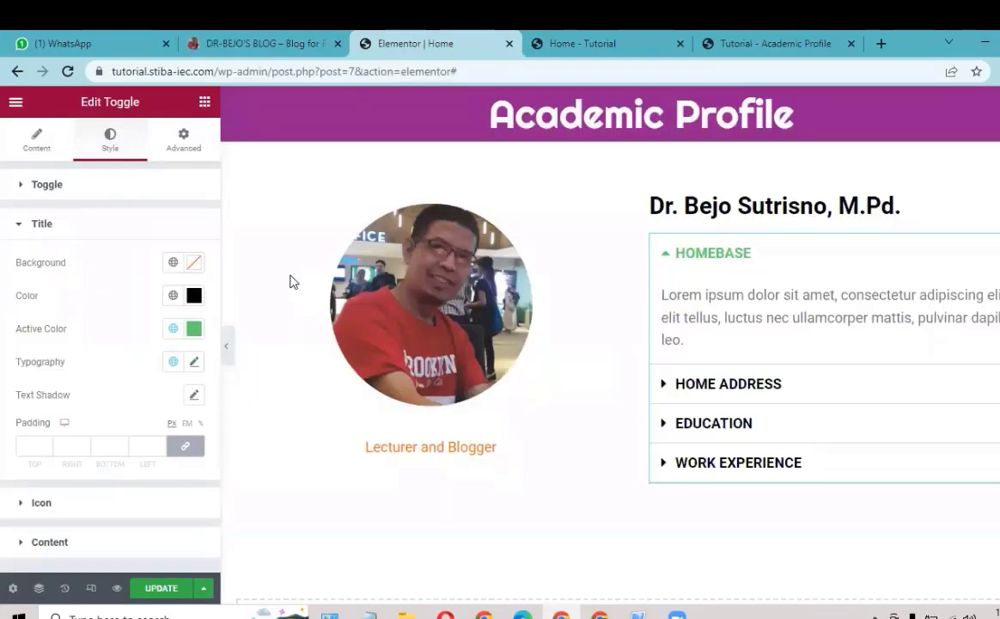
pyautogui.click(194, 330)
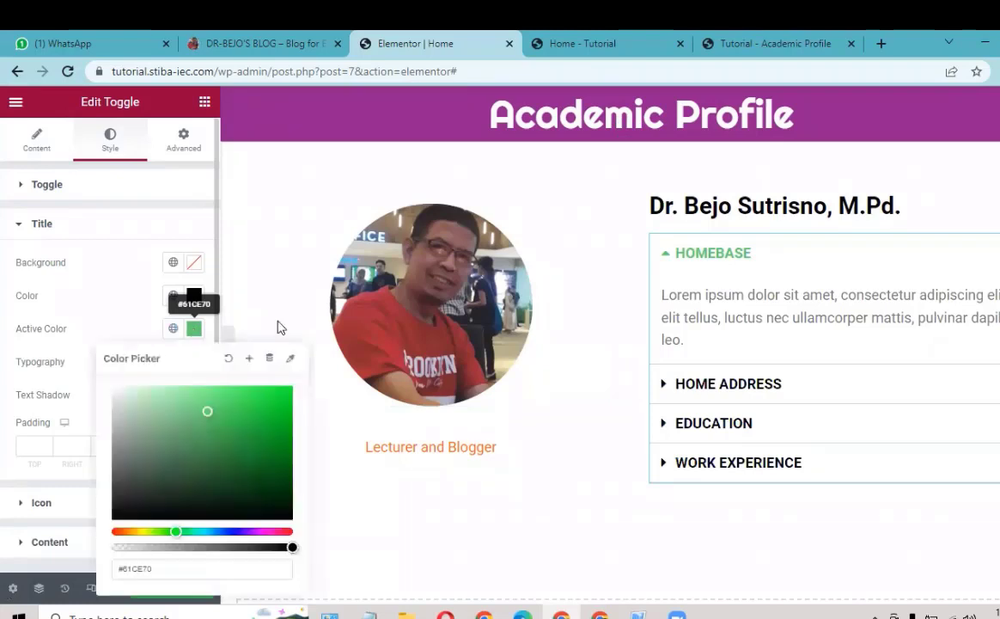
pyautogui.click(270, 531)
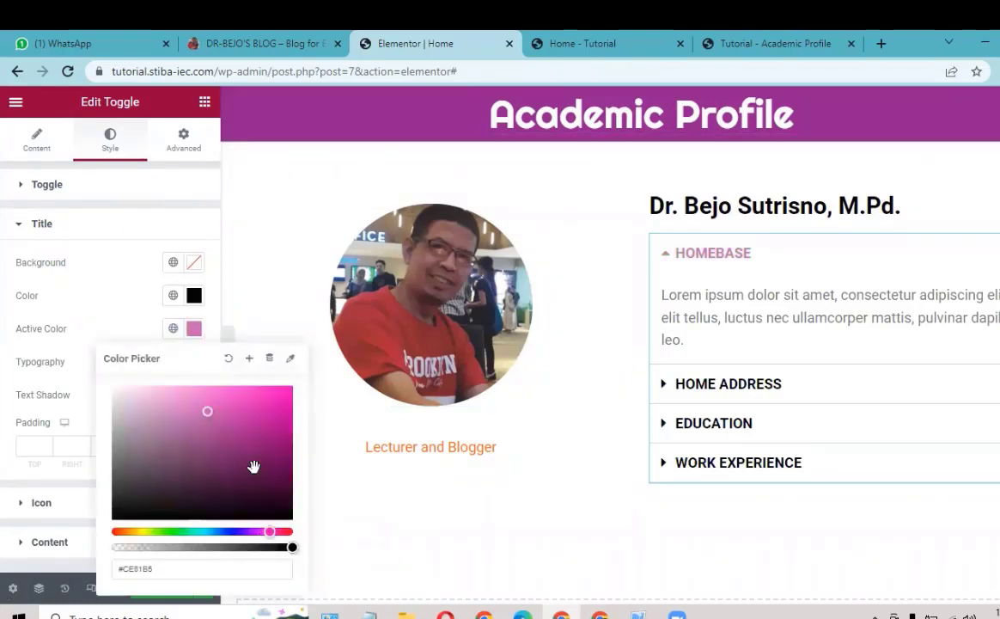
pyautogui.click(253, 466)
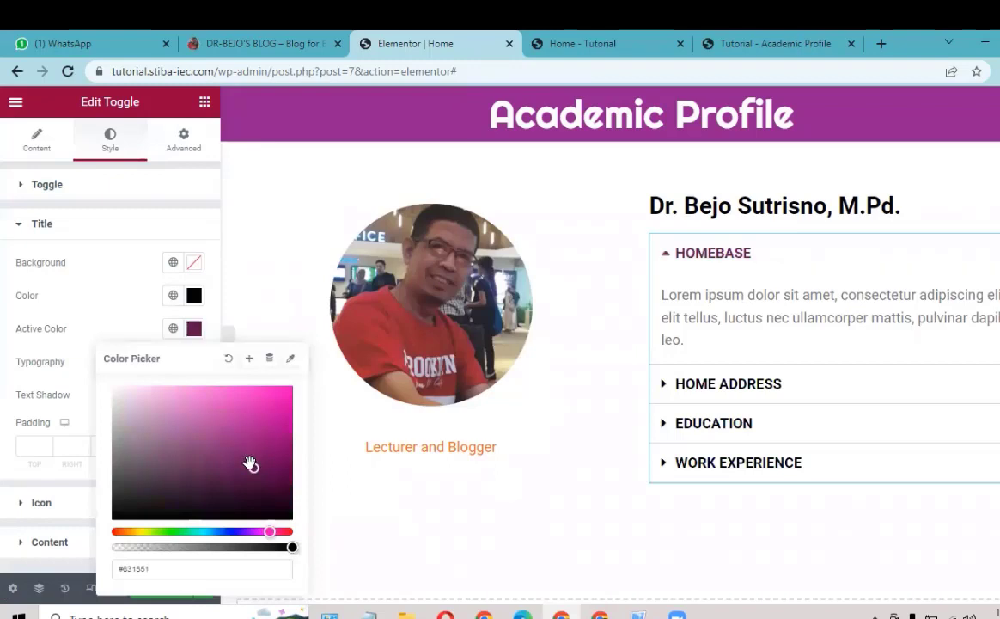
pyautogui.moveTo(252, 463); pyautogui.dragTo(249, 459)
pyautogui.click(123, 323)
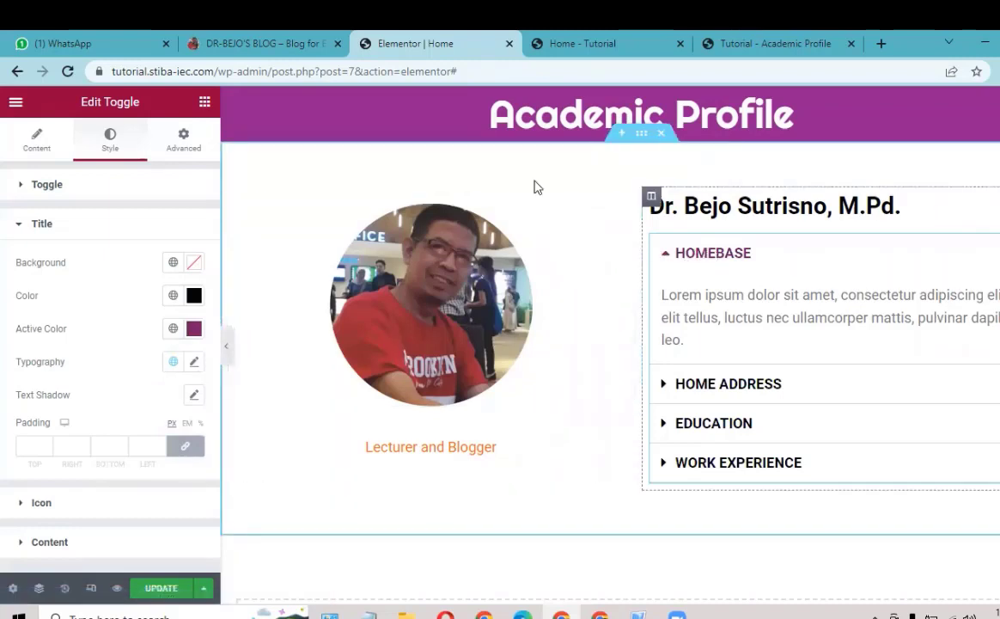
# Step: Set the toggle title typography size to 24, then briefly check the Icon style options
pyautogui.click(194, 362)
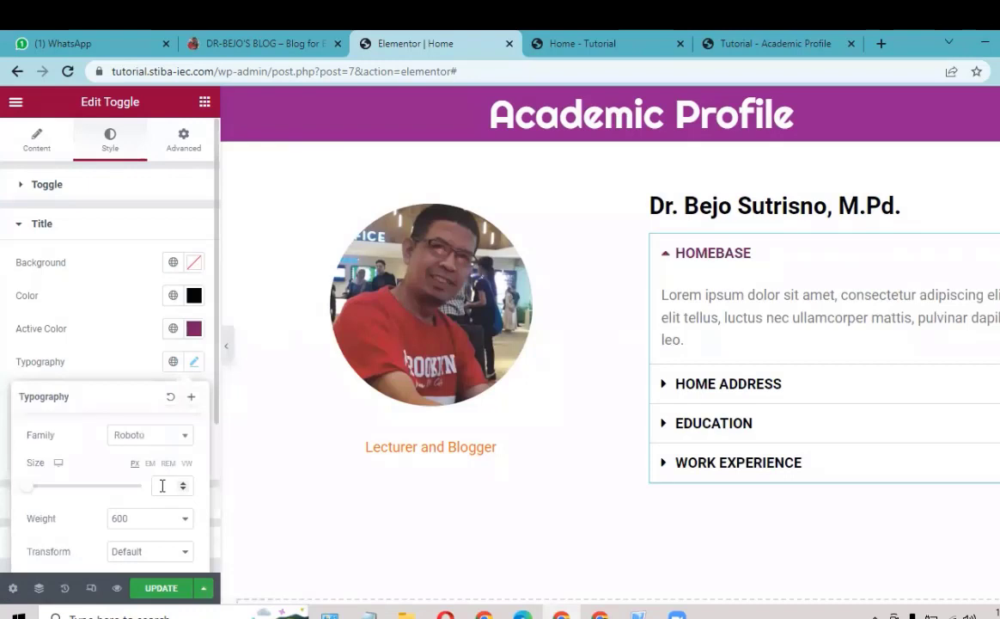
pyautogui.click(161, 486)
pyautogui.write('24')
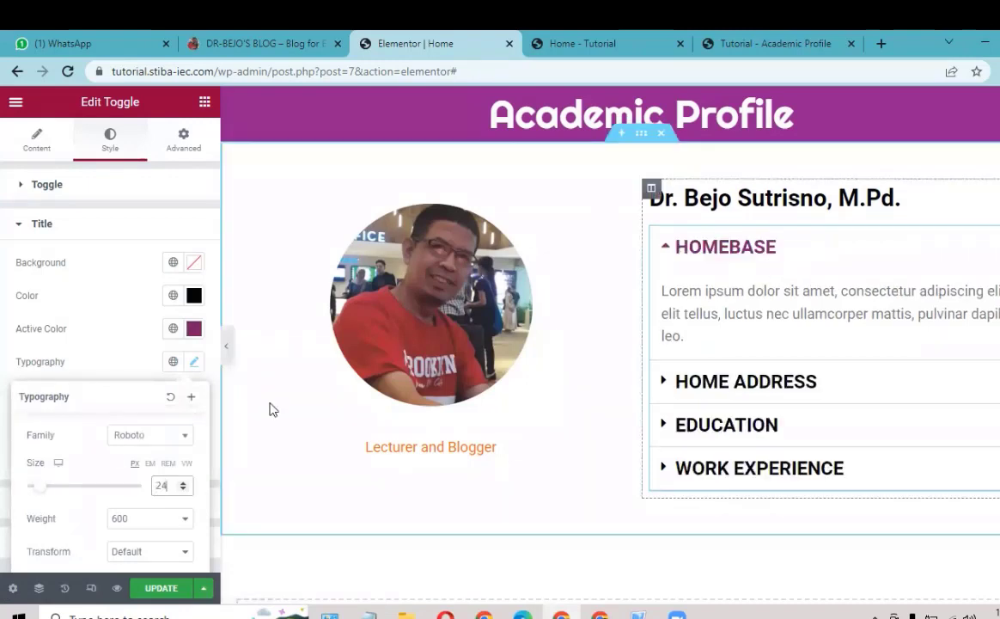
pyautogui.click(107, 373)
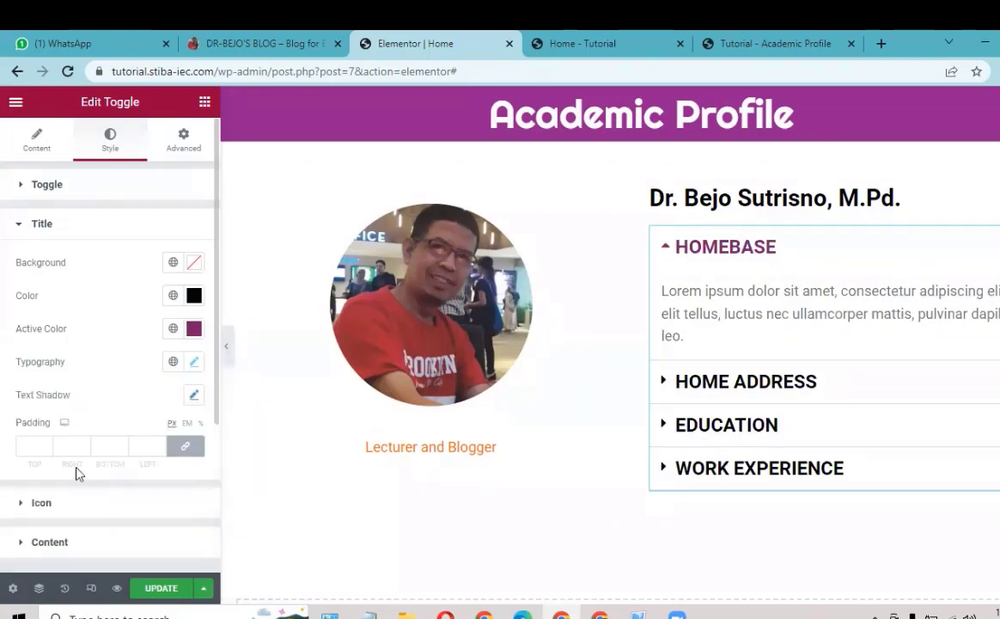
pyautogui.click(62, 511)
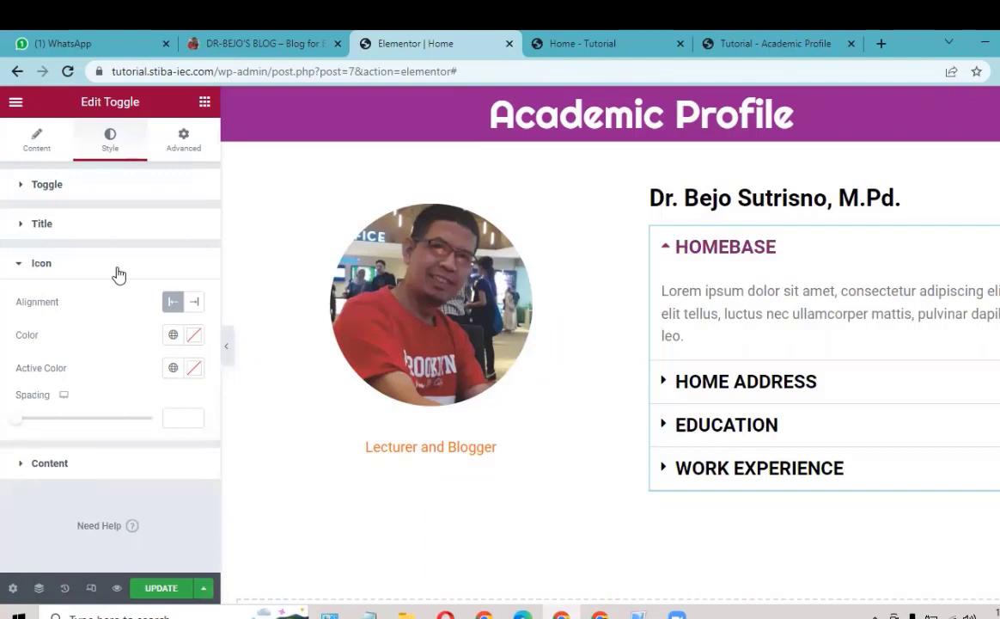
pyautogui.click(91, 272)
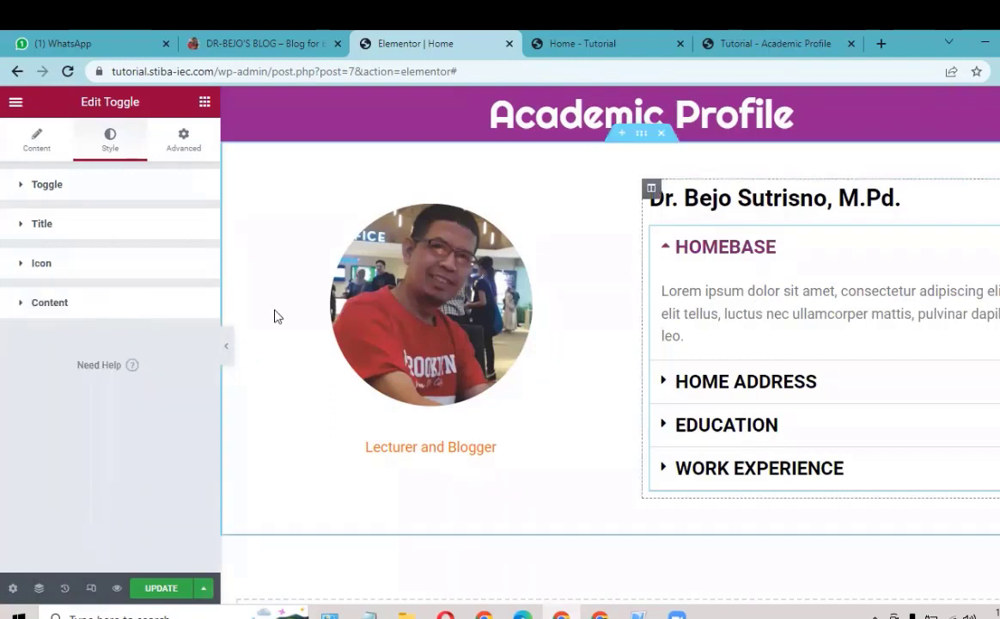
# Step: Make the toggle body content text black
pyautogui.click(75, 304)
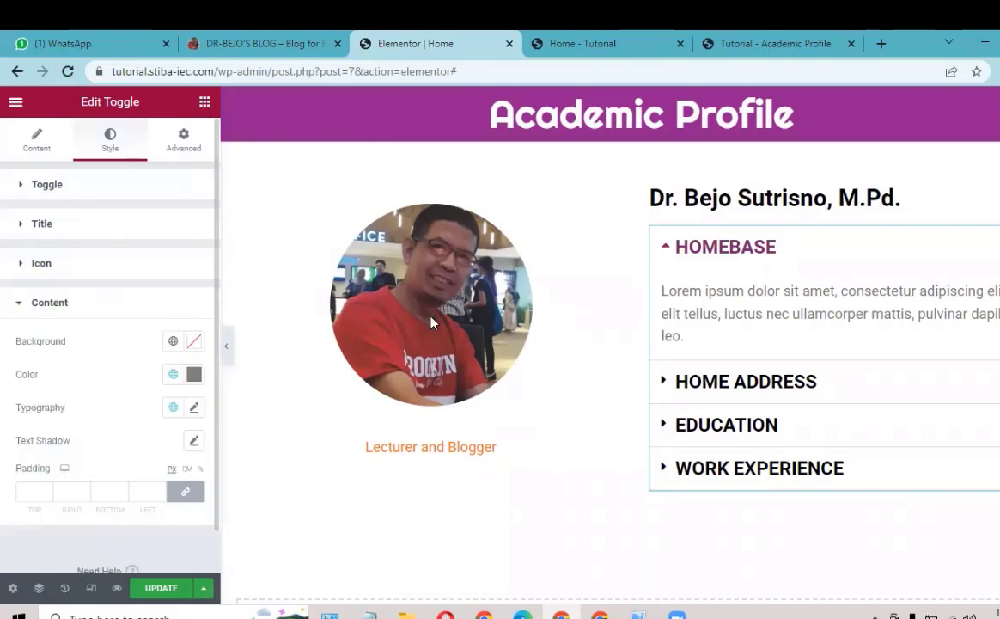
pyautogui.click(194, 375)
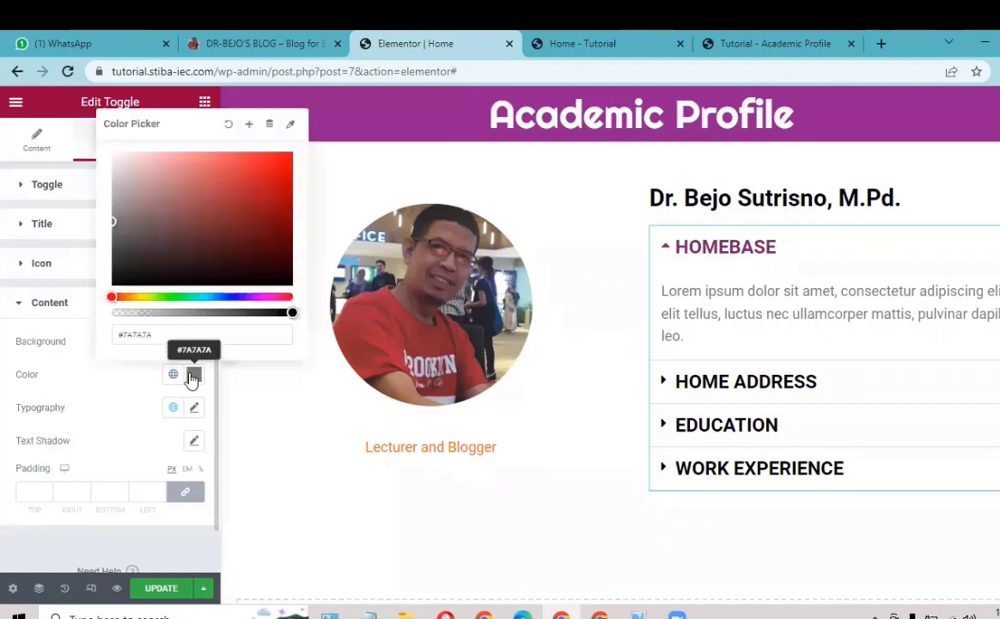
pyautogui.click(287, 283)
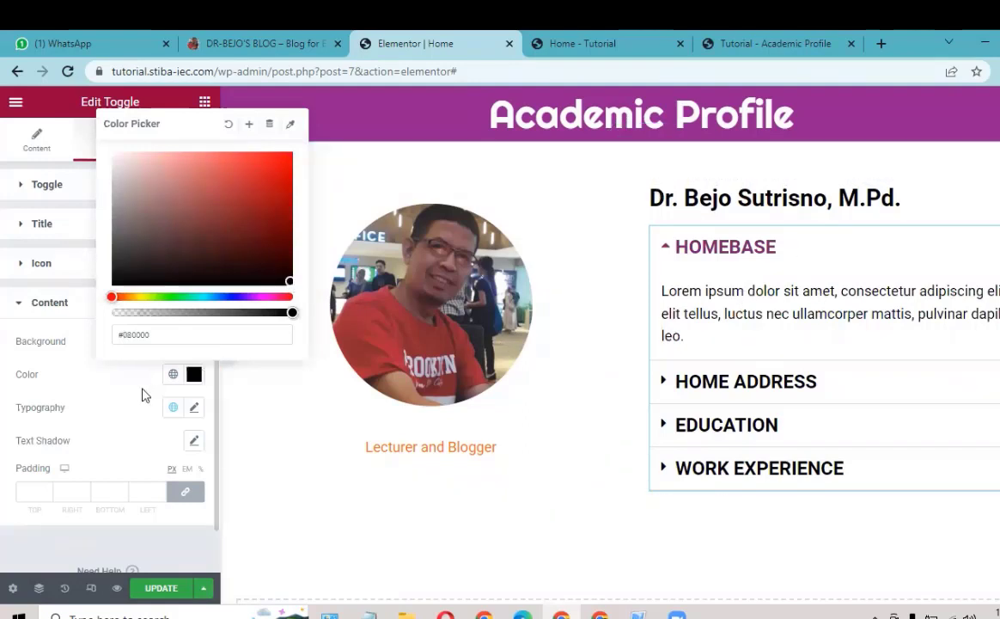
pyautogui.click(703, 288)
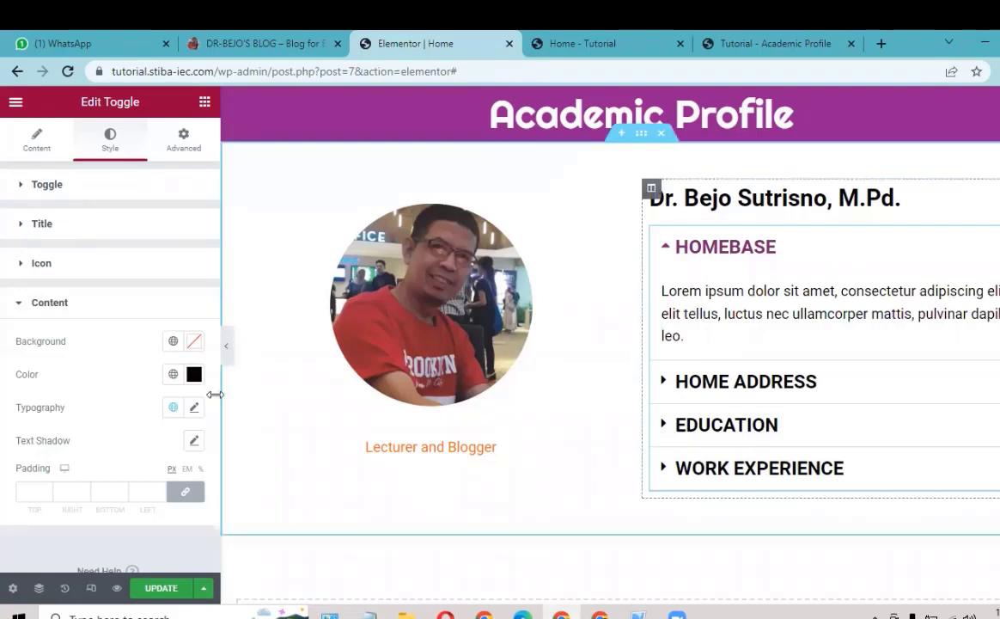
# Step: Set the body text font to Times New Roman at size 20 and update the page
pyautogui.click(195, 410)
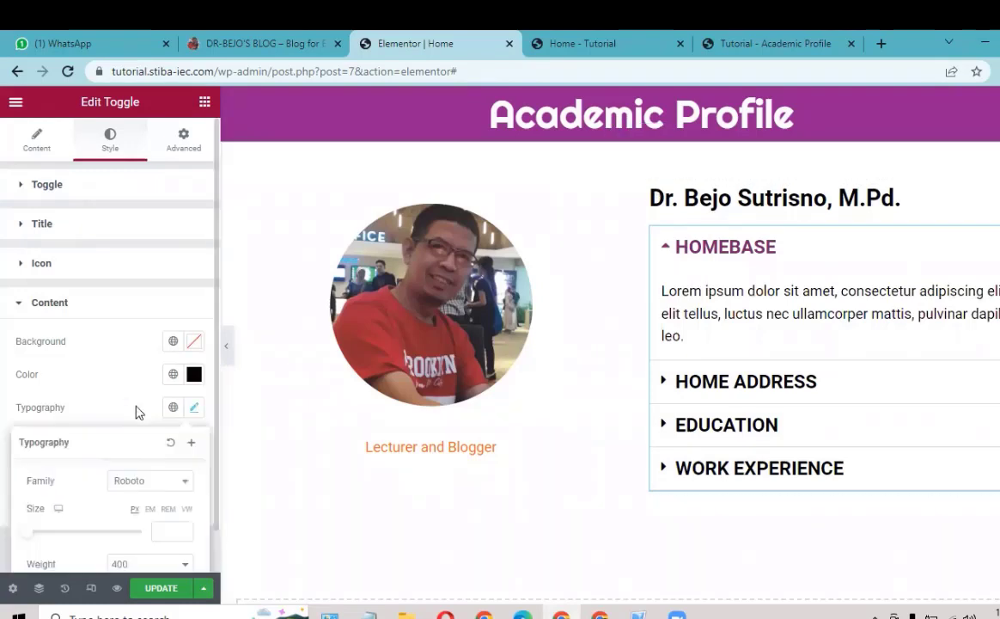
pyautogui.scroll(-1, 60, 434)
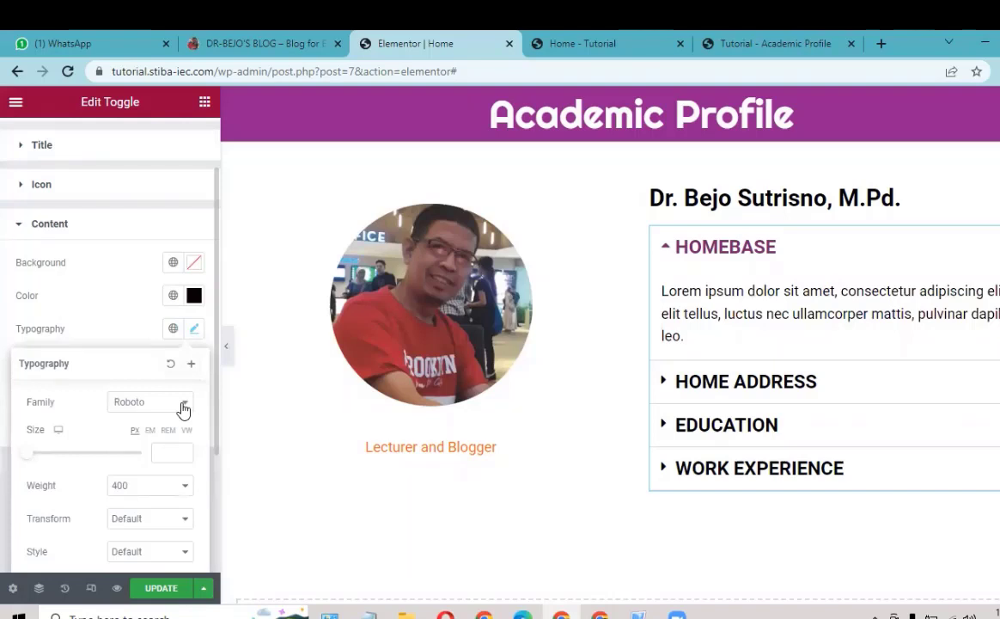
pyautogui.click(183, 405)
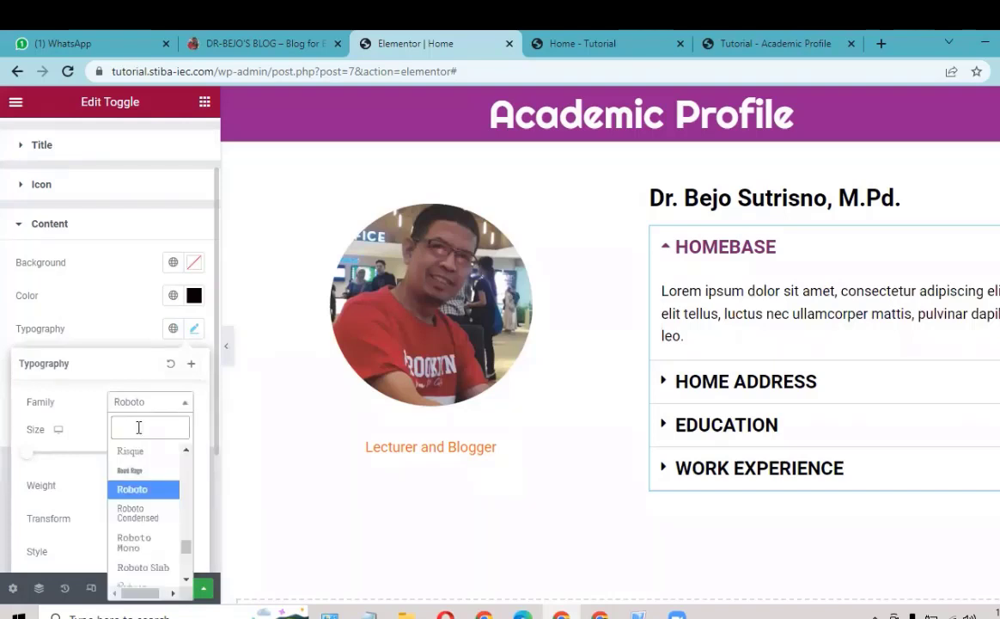
pyautogui.write('TIMES')
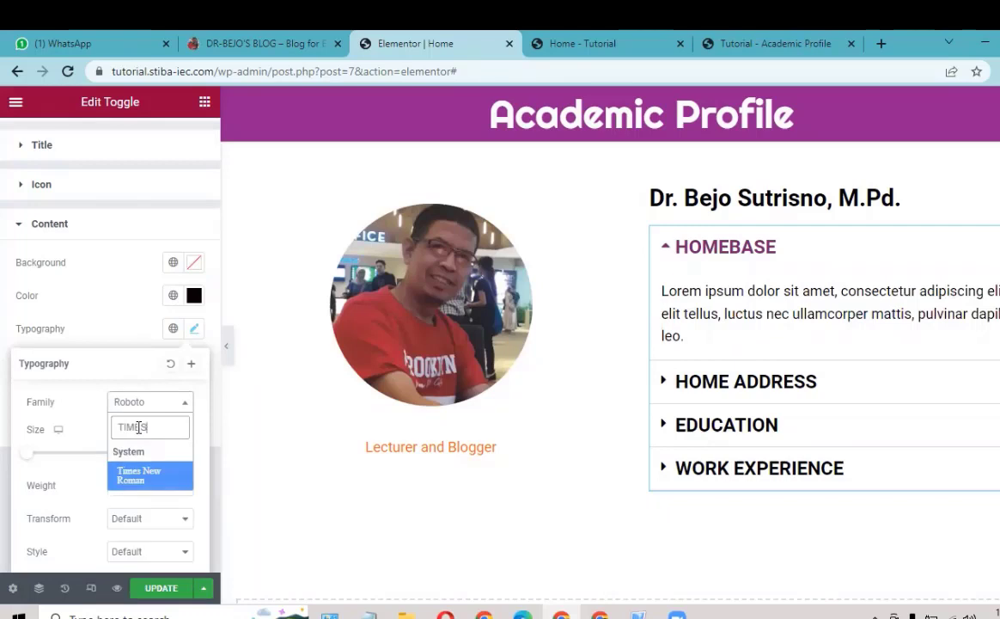
pyautogui.click(142, 475)
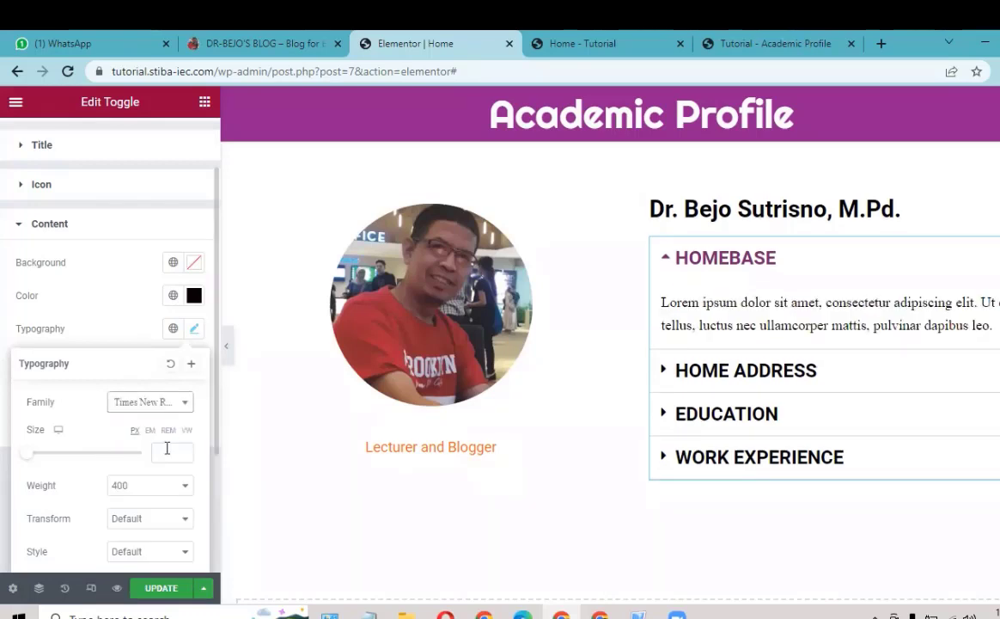
pyautogui.click(167, 447)
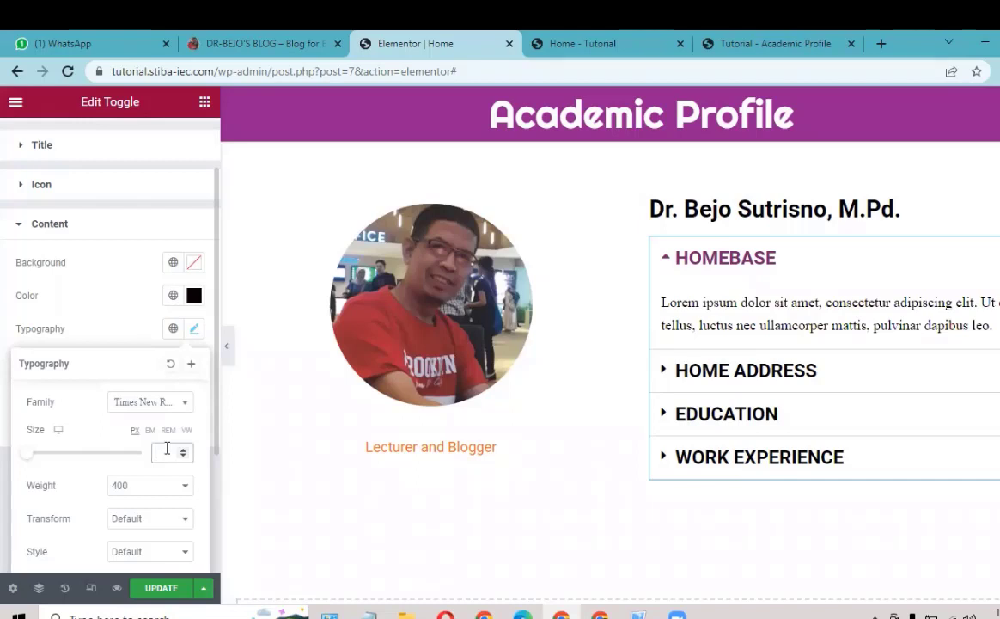
pyautogui.write('20')
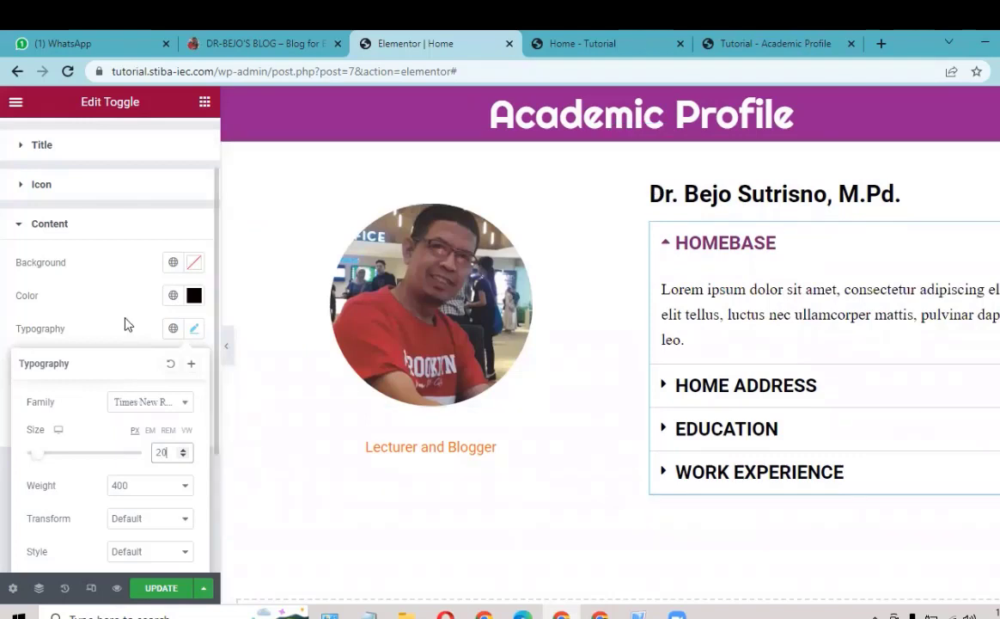
pyautogui.scroll(-1, 123, 344)
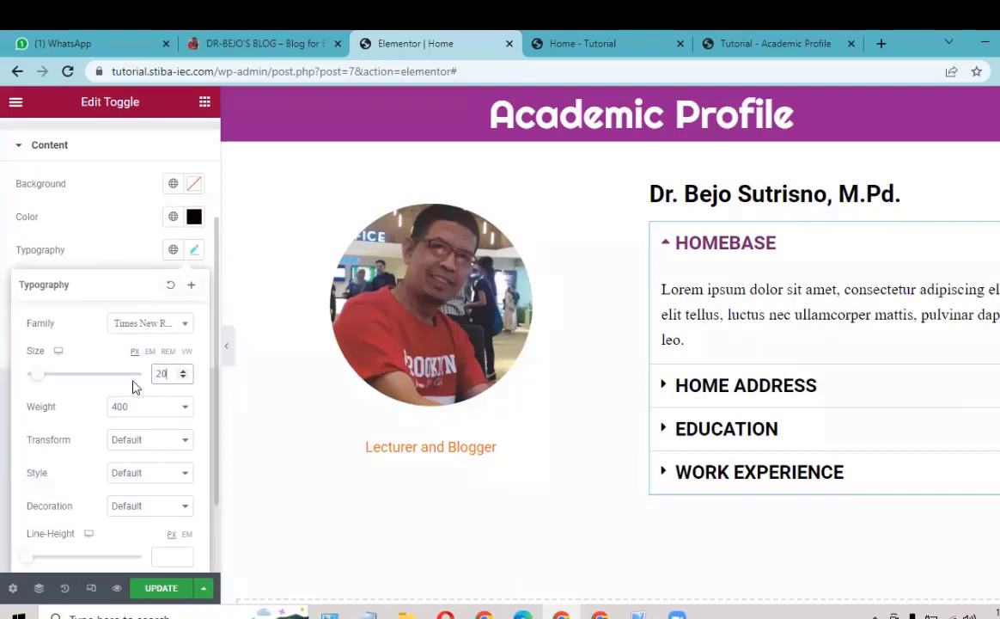
pyautogui.click(158, 591)
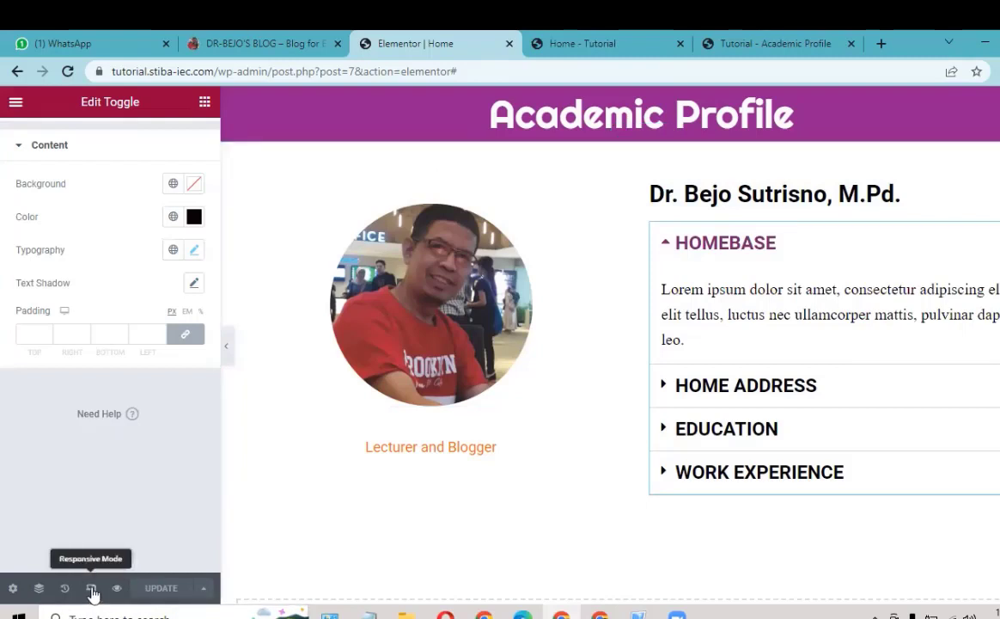
# Step: Switch Elementor's responsive preview to the Mobile device at 360 px width
pyautogui.click(92, 590)
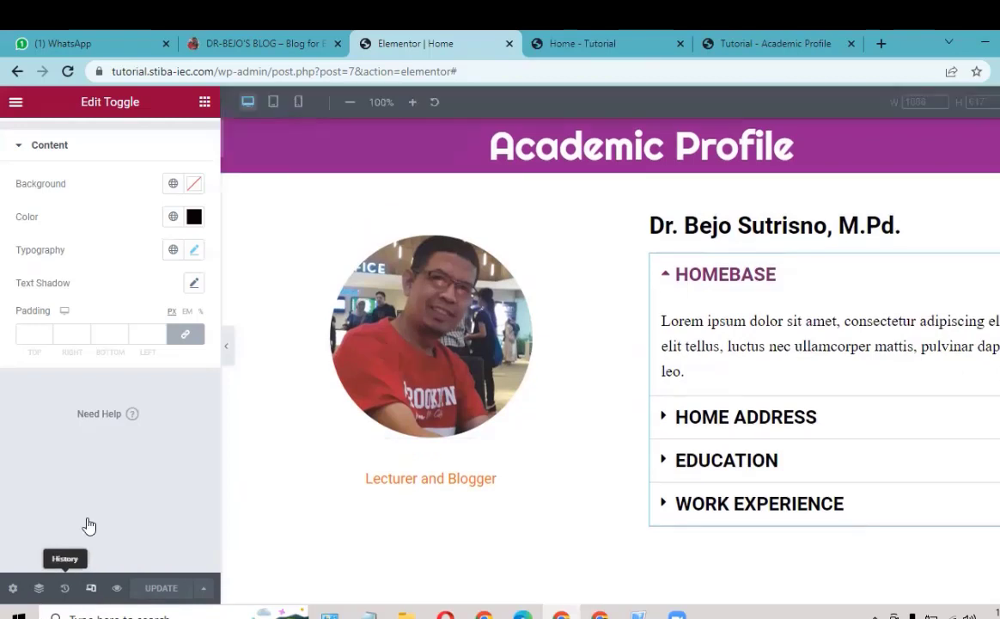
pyautogui.click(297, 103)
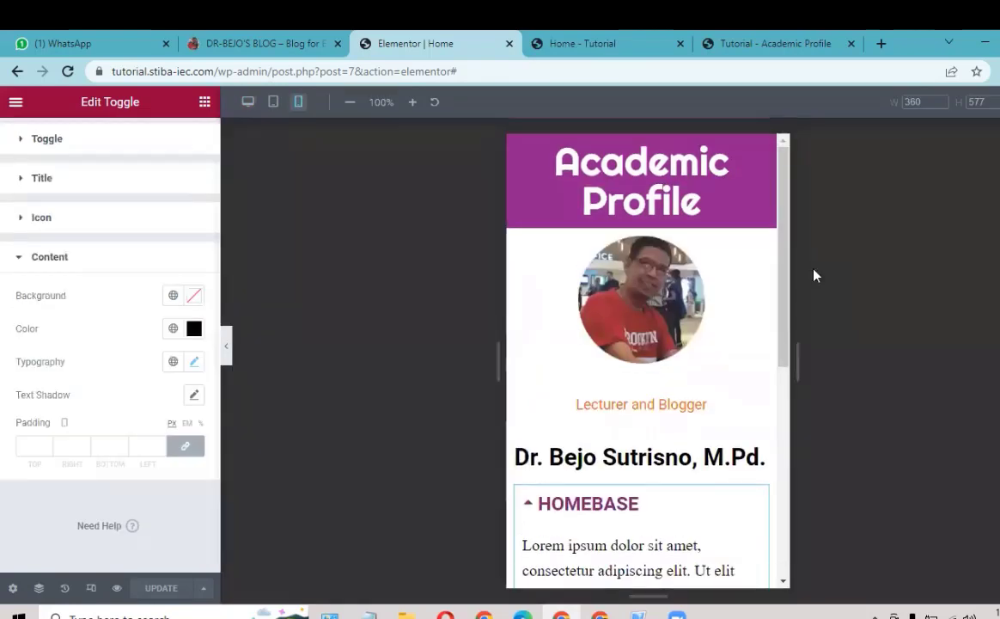
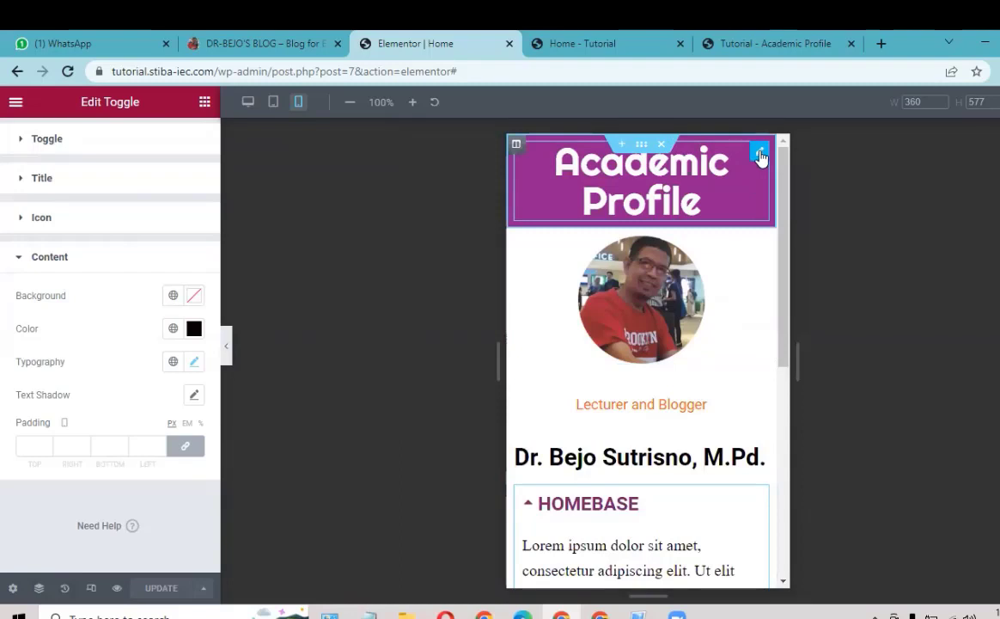
# Step: Set the Academic Profile banner heading's typography size to 25 so it fits on one line
pyautogui.click(759, 153)
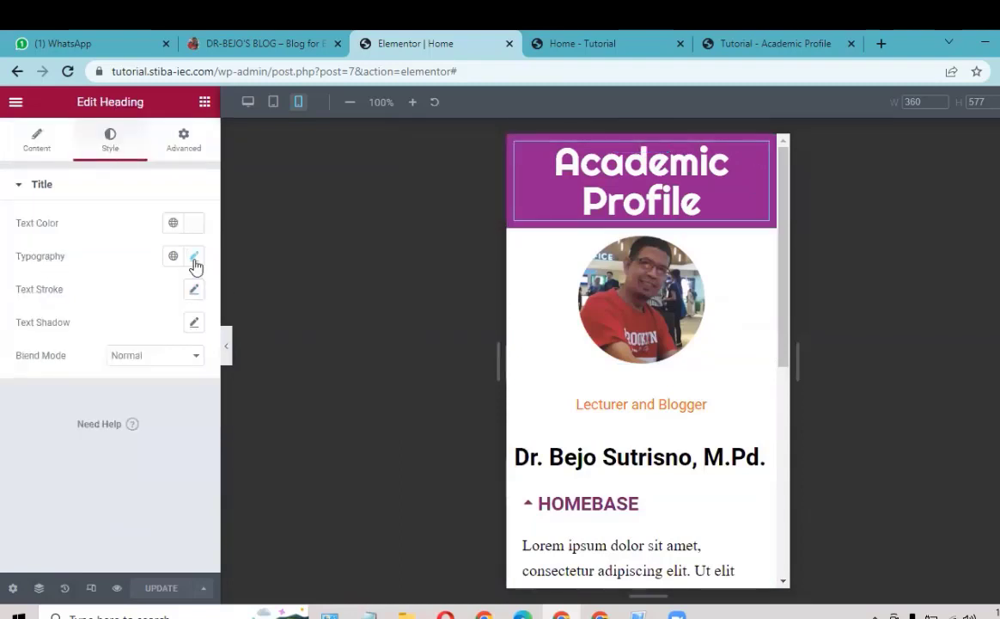
pyautogui.click(194, 257)
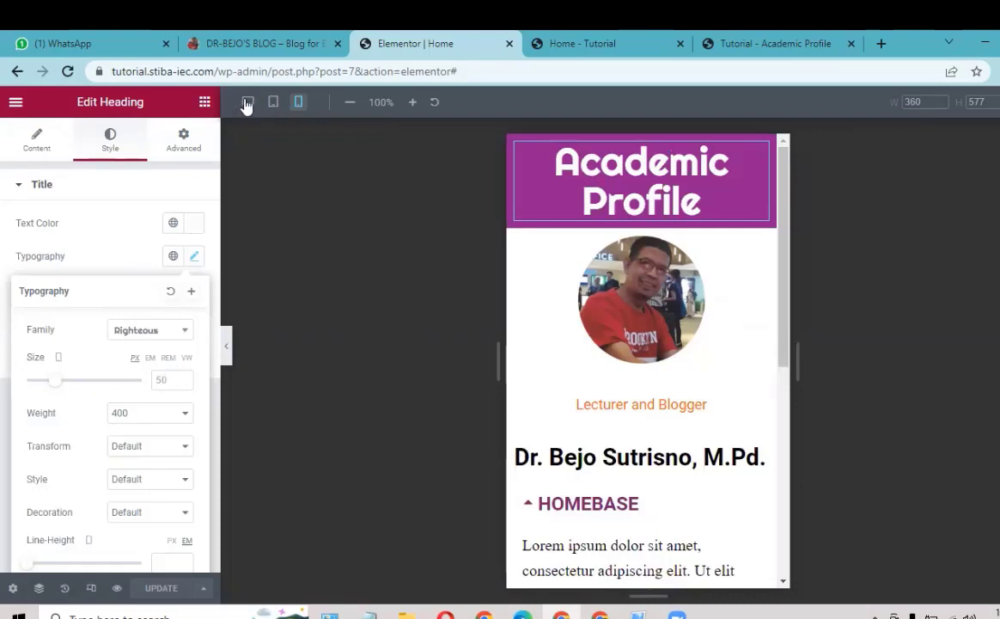
pyautogui.click(162, 378)
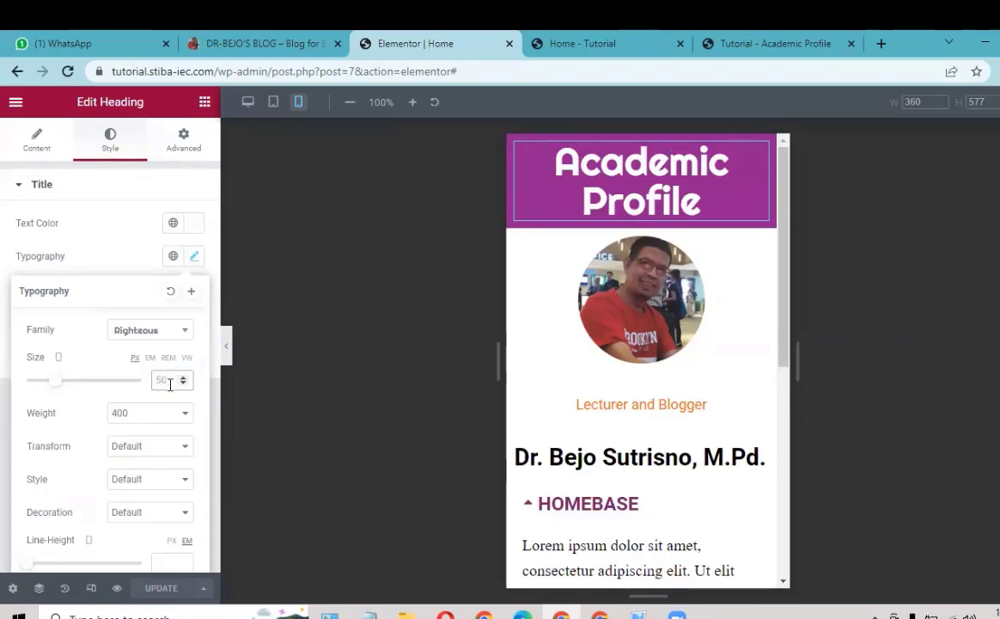
pyautogui.write('20')
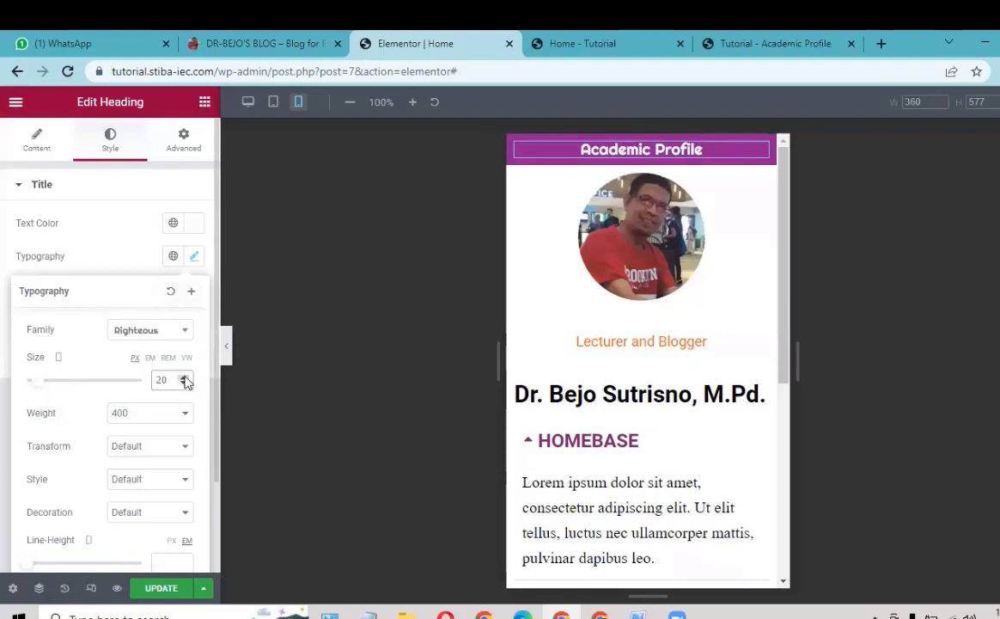
pyautogui.click(184, 377)
pyautogui.click(184, 377)
pyautogui.click(184, 377)
pyautogui.click(184, 377)
pyautogui.click(184, 377)
pyautogui.click(184, 377)
pyautogui.click(184, 377)
pyautogui.click(184, 377)
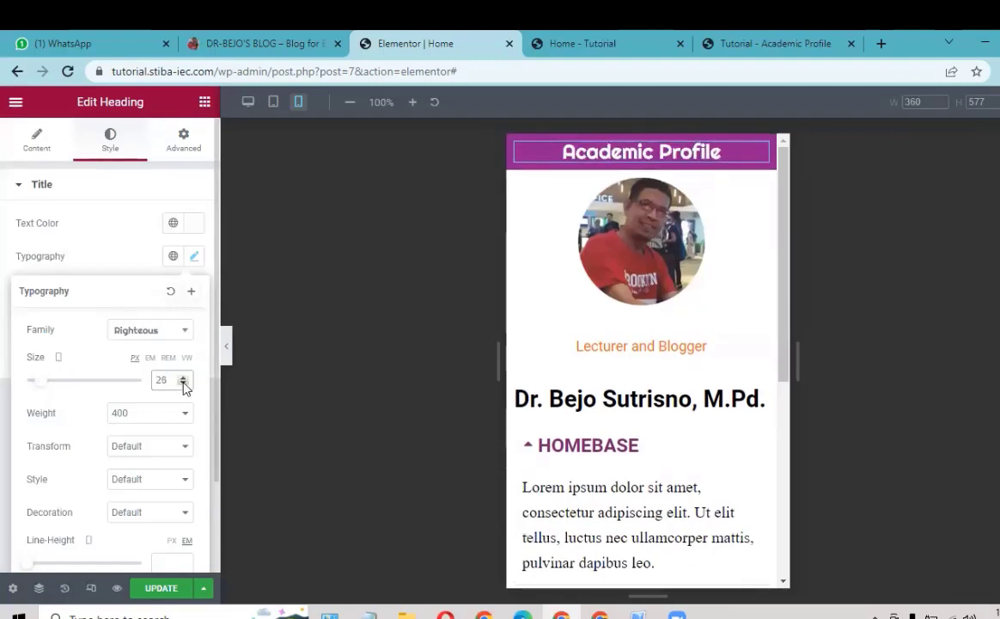
pyautogui.click(184, 384)
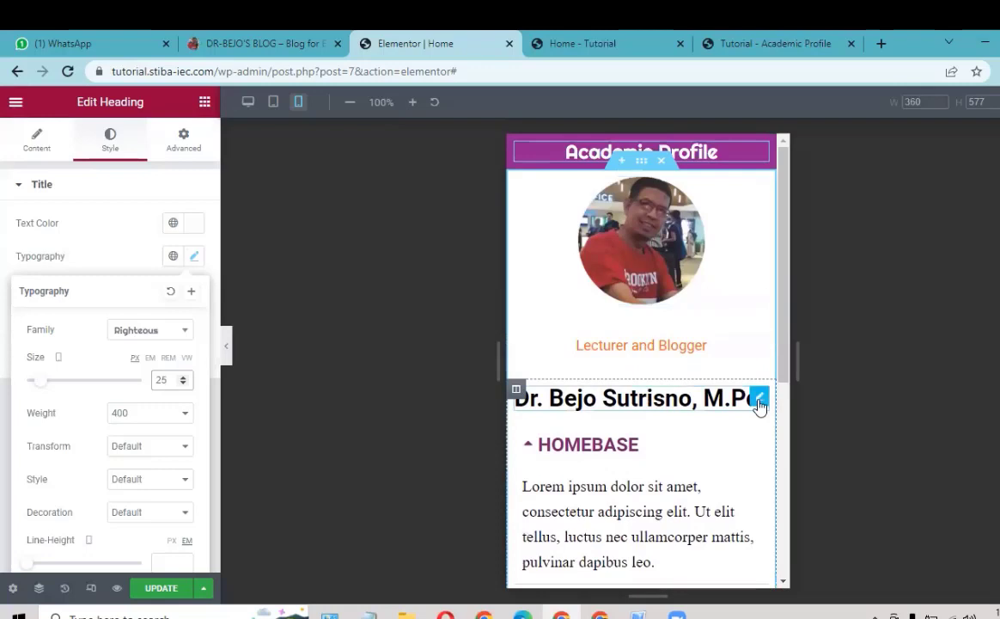
# Step: Set the name heading's typography size to 20
pyautogui.click(759, 400)
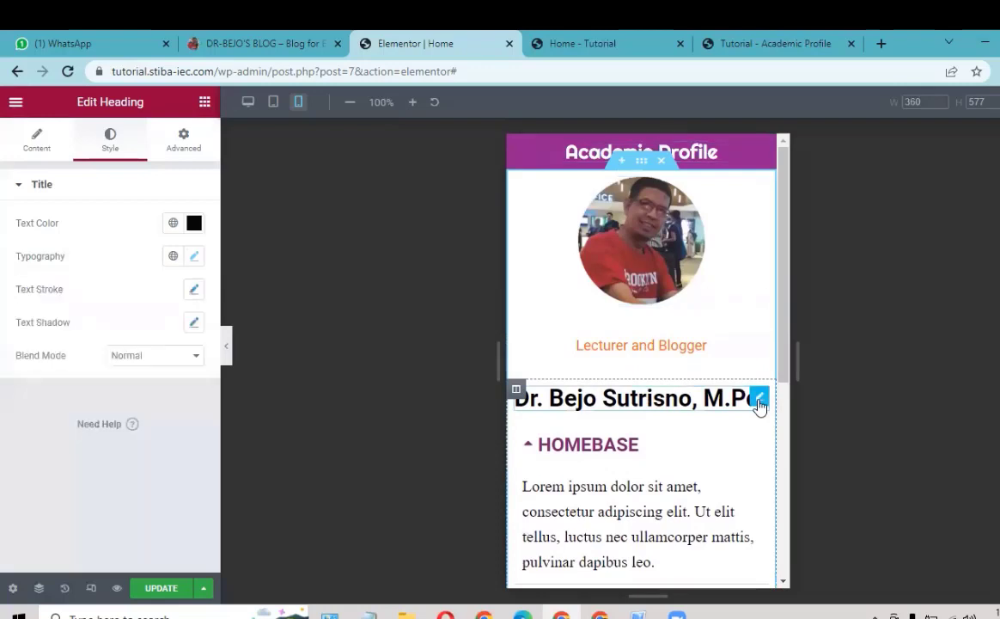
pyautogui.click(195, 256)
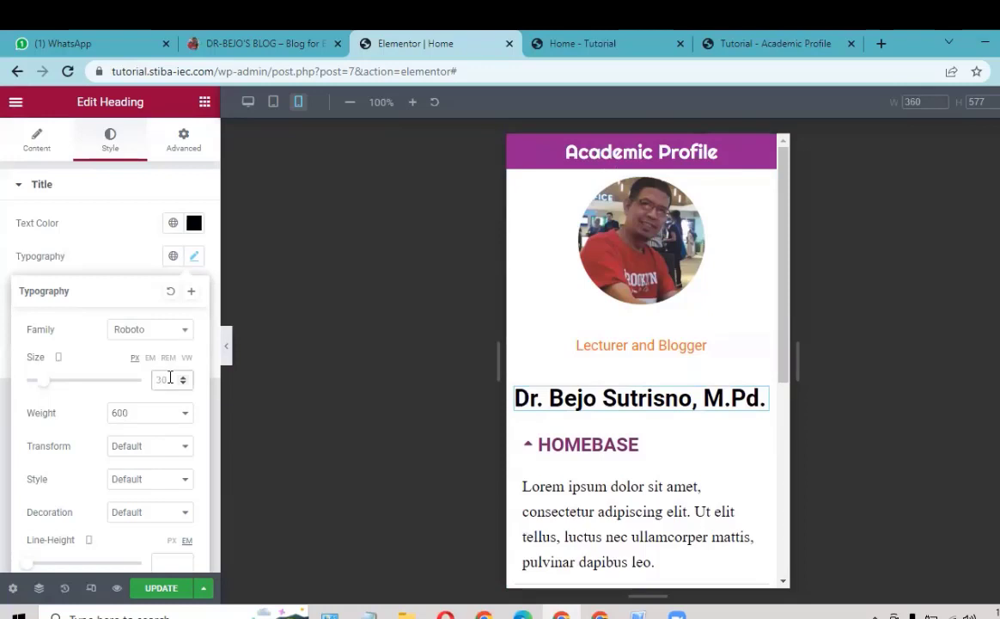
pyautogui.write('24')
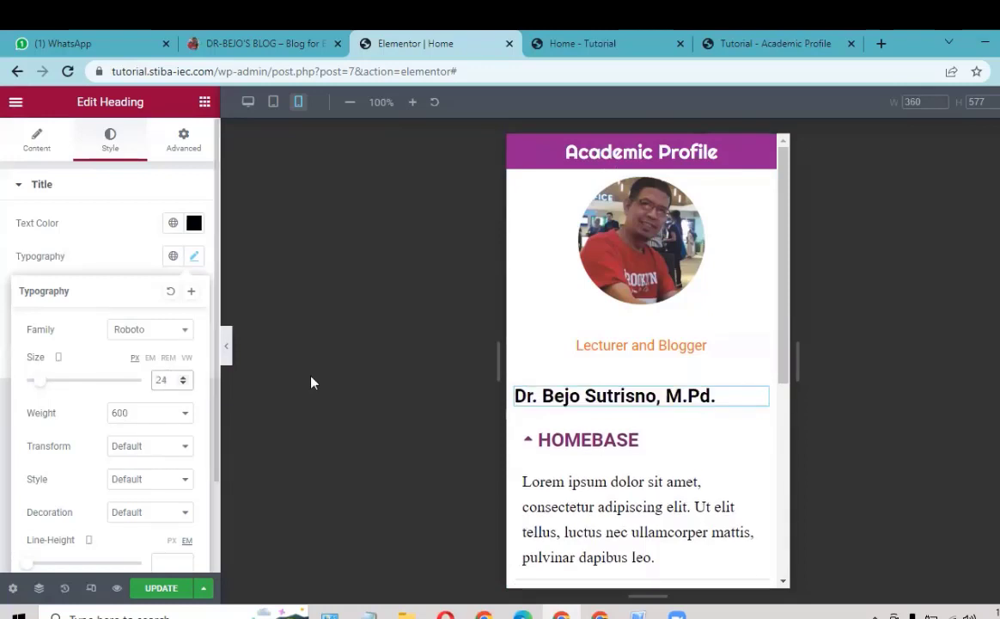
pyautogui.click(183, 383)
pyautogui.click(183, 383)
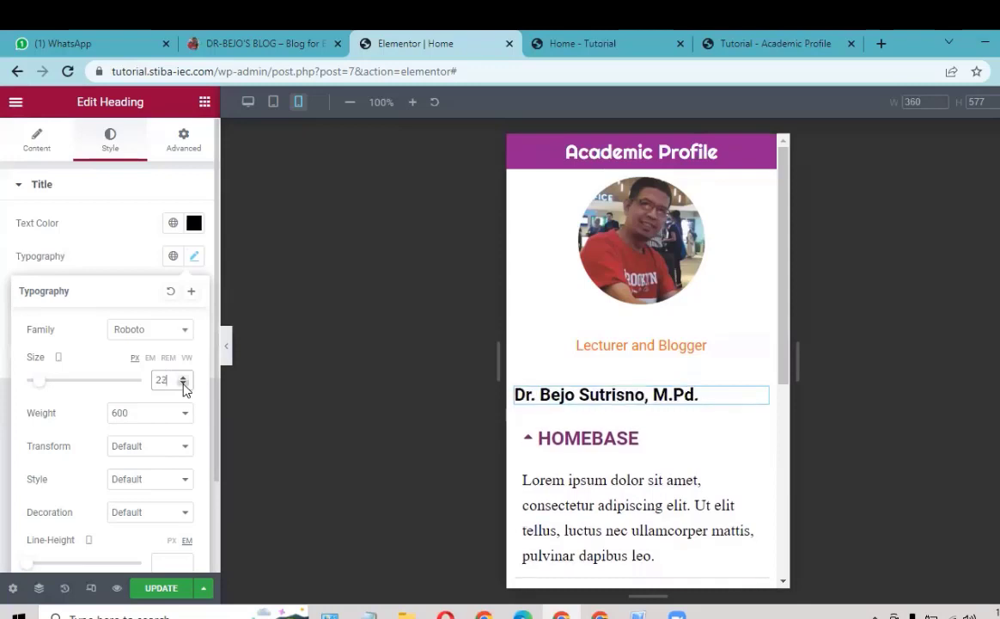
pyautogui.click(183, 384)
pyautogui.click(183, 383)
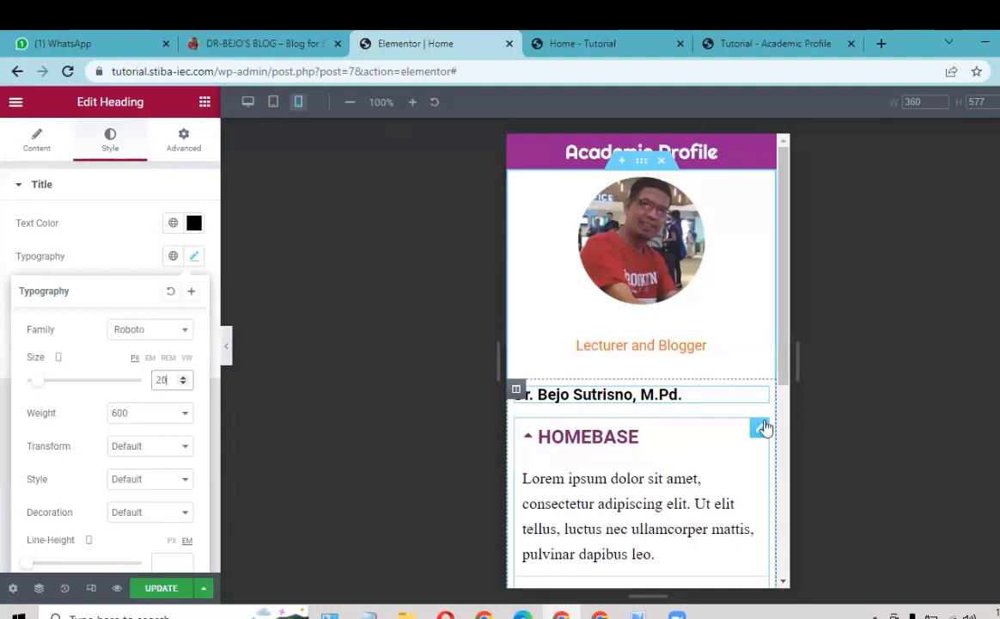
# Step: Set the Toggle widget's title typography size to 20
pyautogui.click(757, 432)
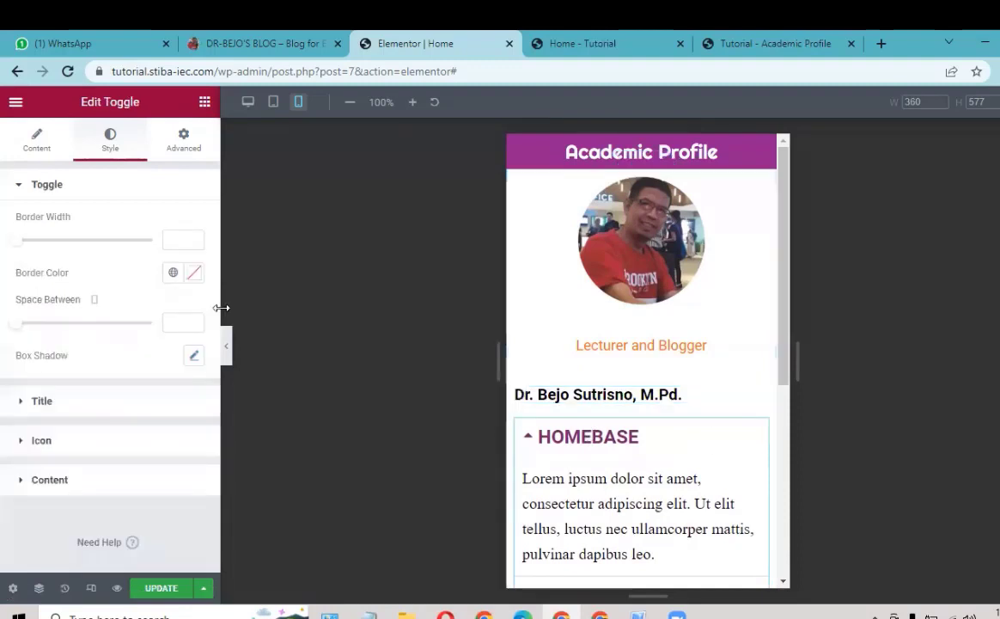
pyautogui.click(68, 403)
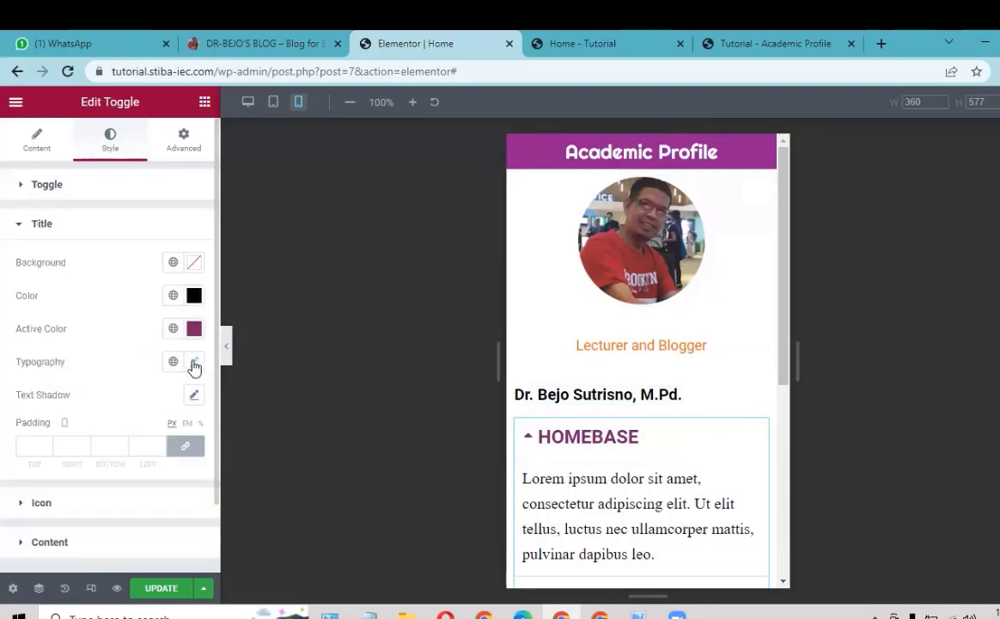
pyautogui.click(194, 363)
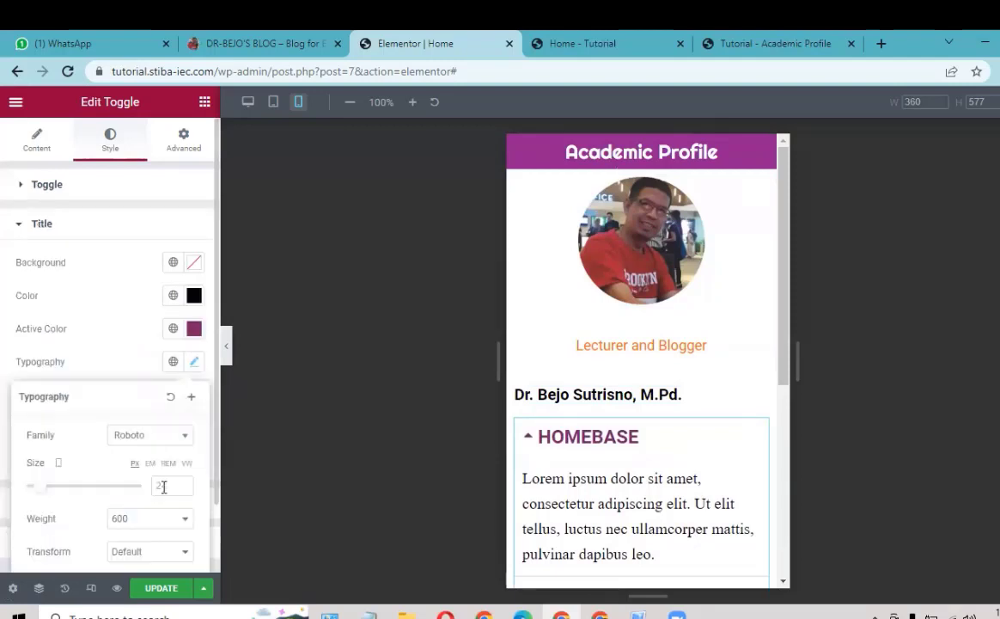
pyautogui.click(163, 487)
pyautogui.write('20')
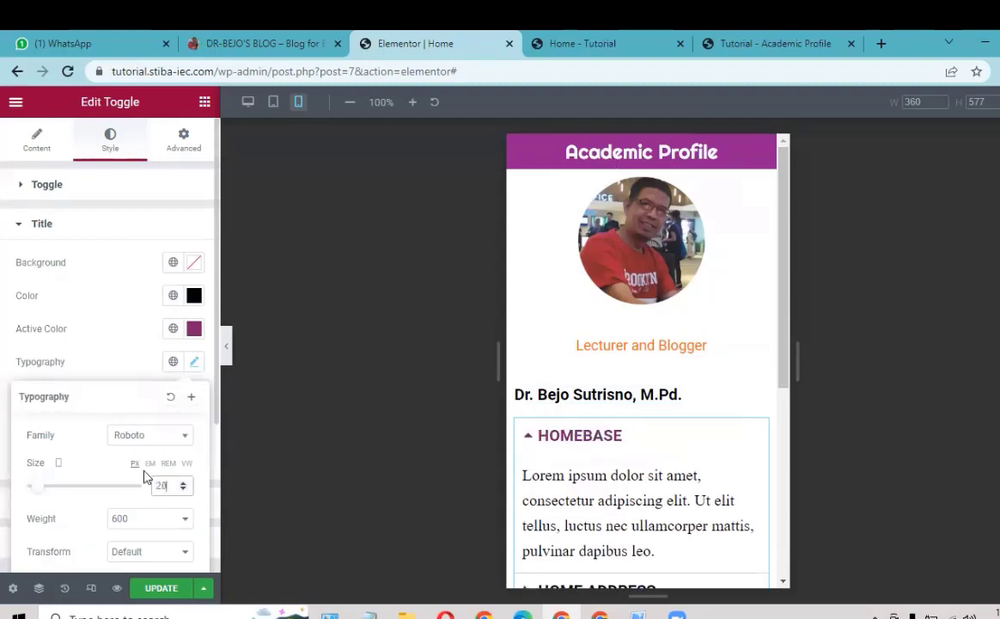
pyautogui.click(79, 369)
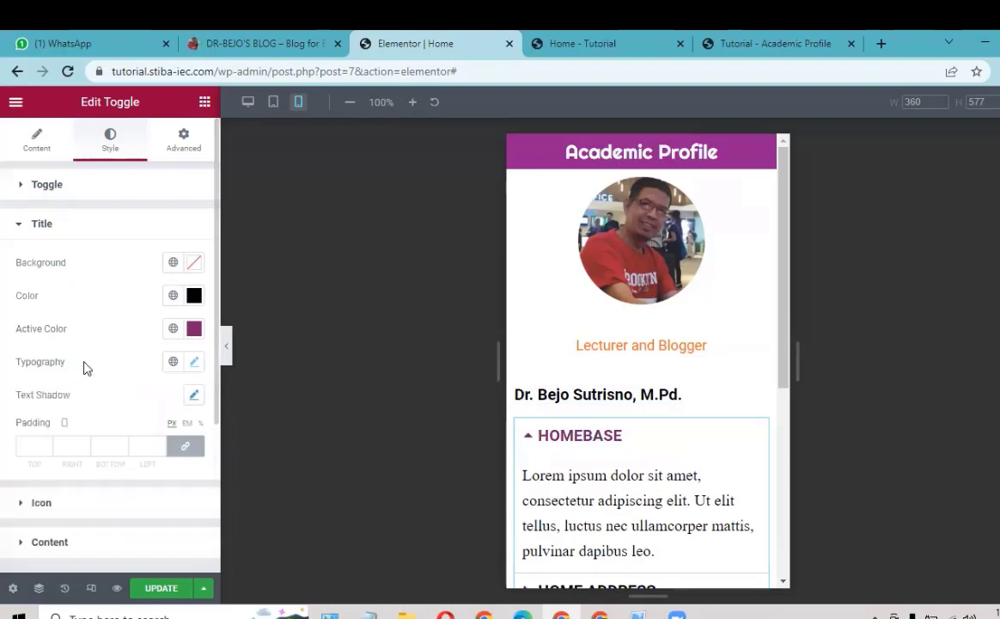
# Step: Set the toggle content typography size to 16 and update the page
pyautogui.click(60, 541)
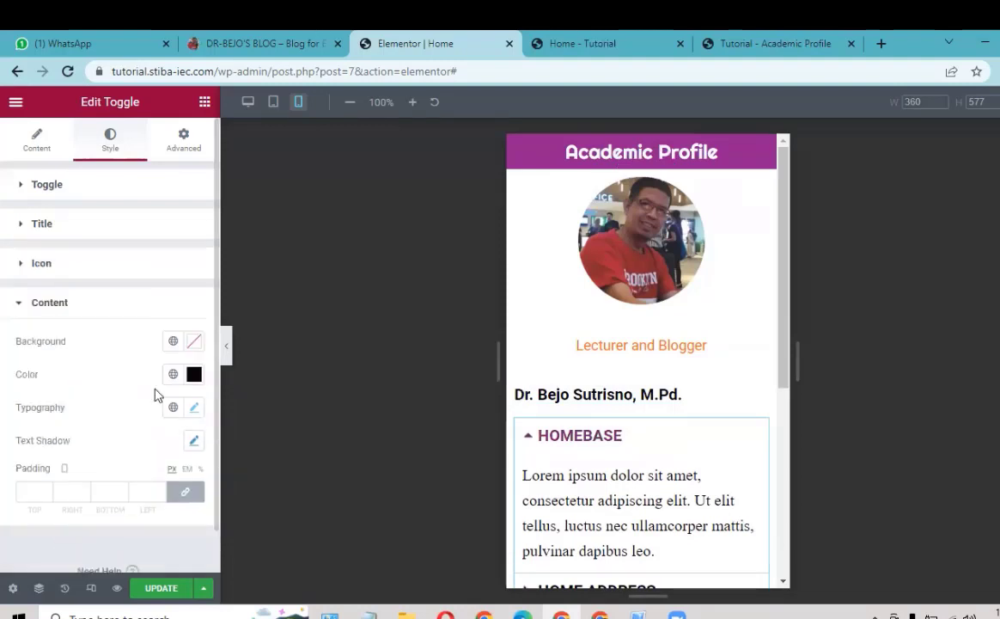
pyautogui.click(194, 410)
pyautogui.click(163, 529)
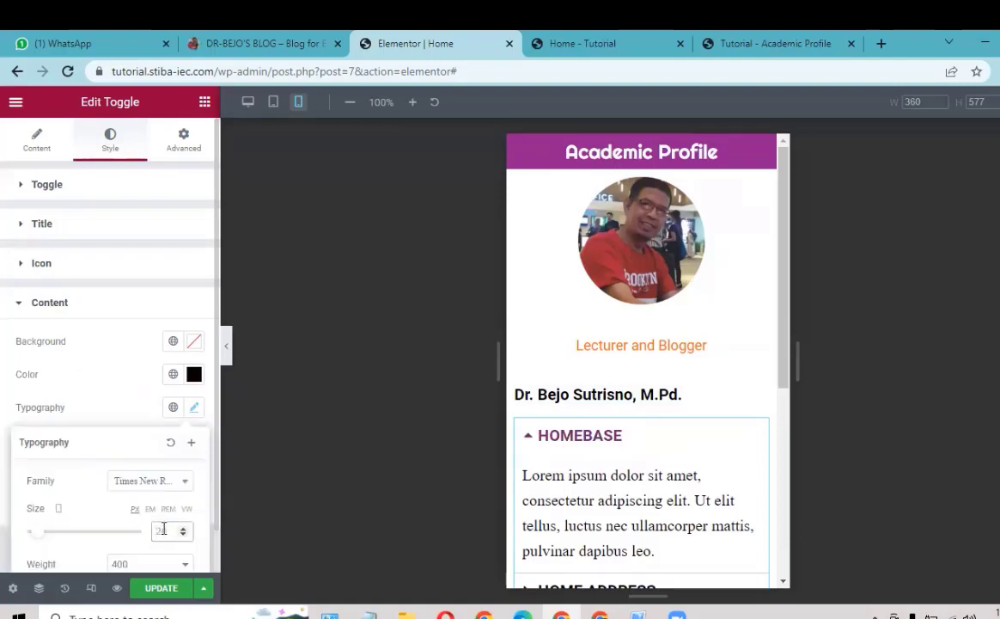
pyautogui.write('16')
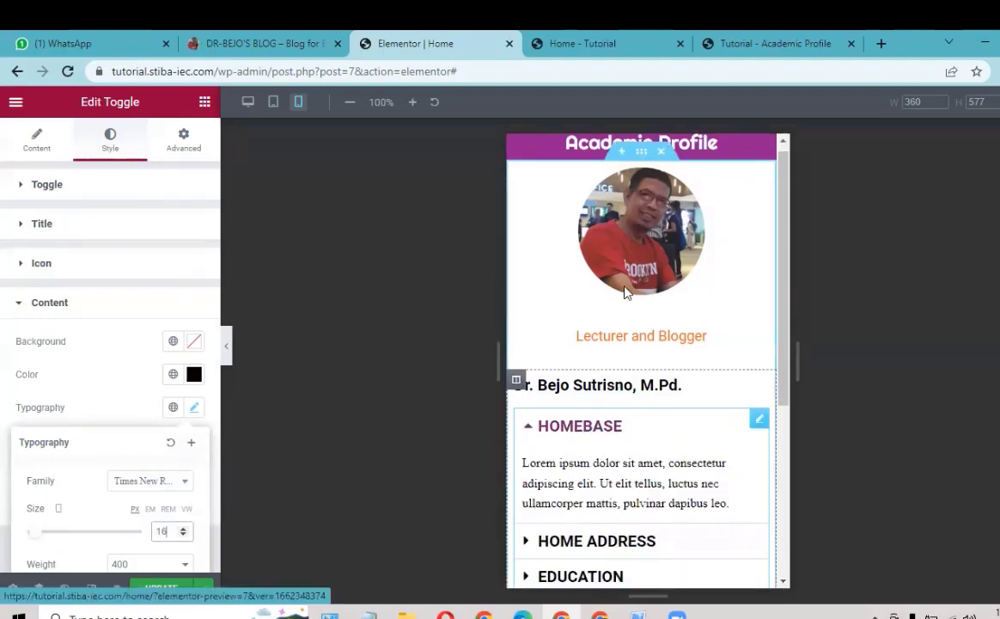
pyautogui.click(158, 593)
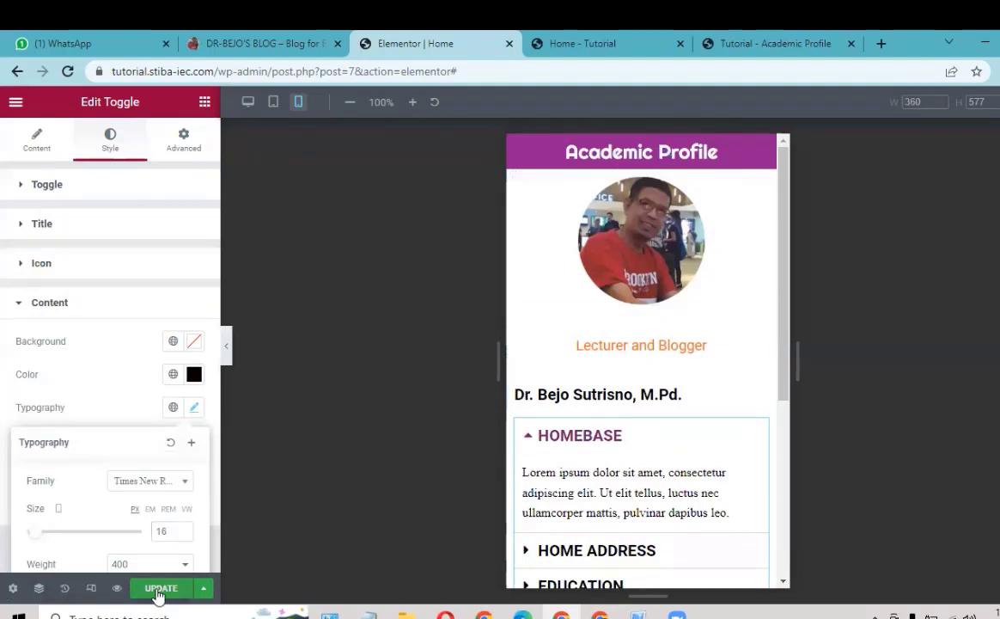
pyautogui.click(158, 591)
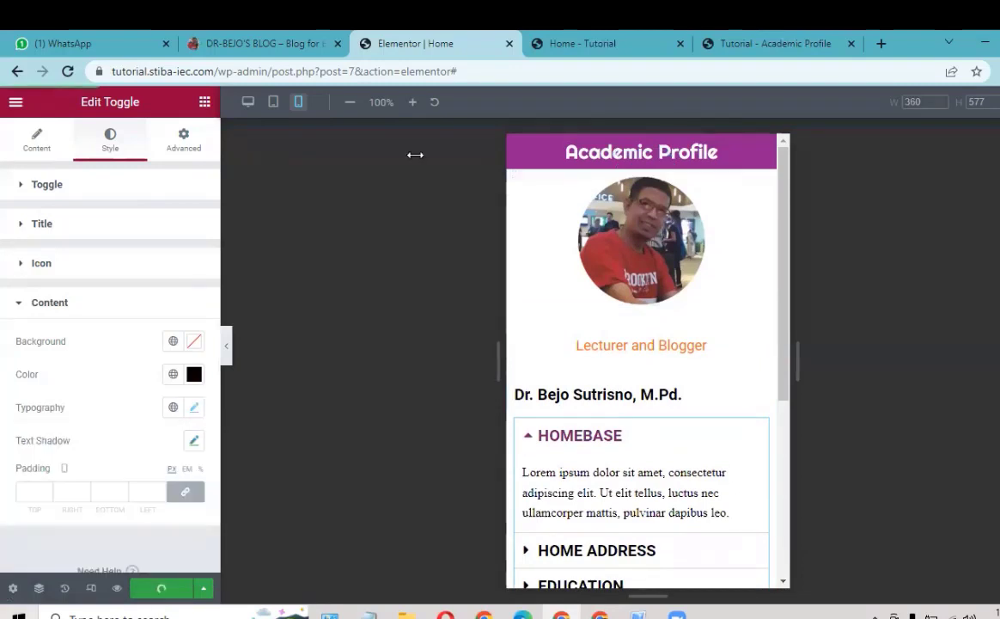
# Step: Switch the editor to the desktop layout and reload the Home - Tutorial preview
pyautogui.click(248, 104)
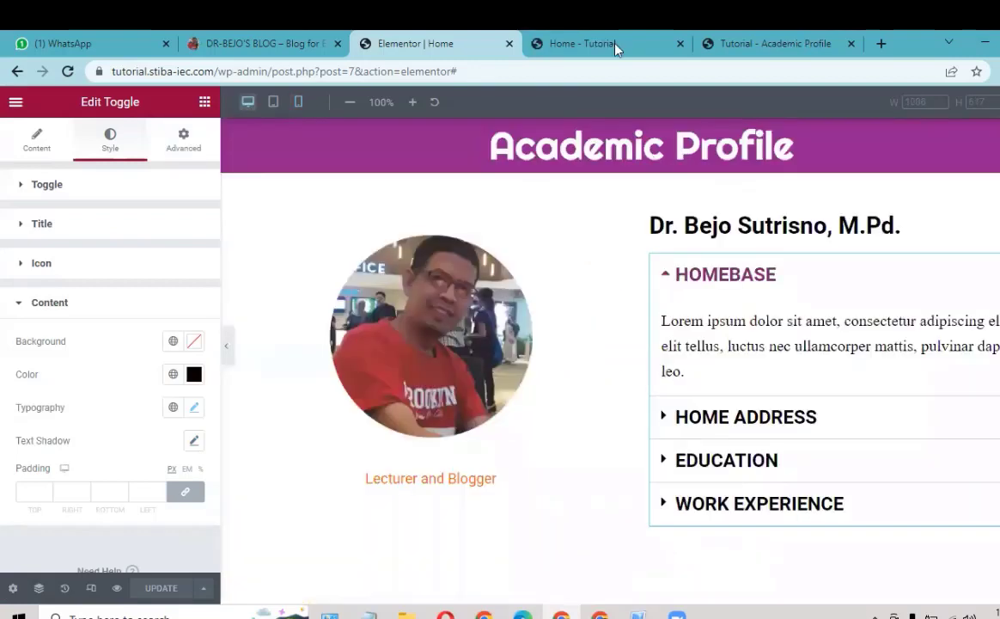
pyautogui.click(619, 44)
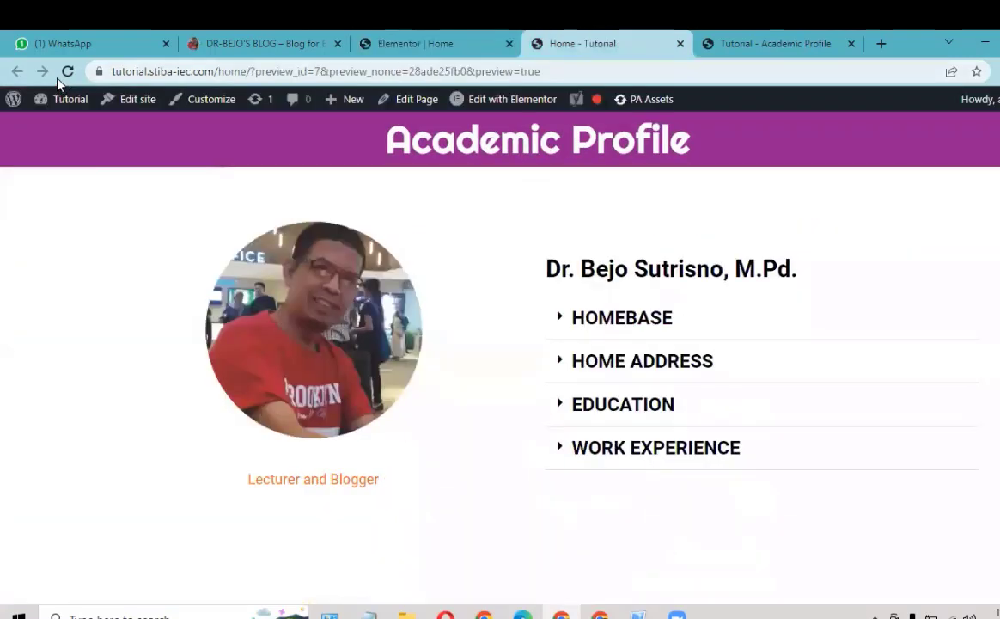
pyautogui.click(67, 72)
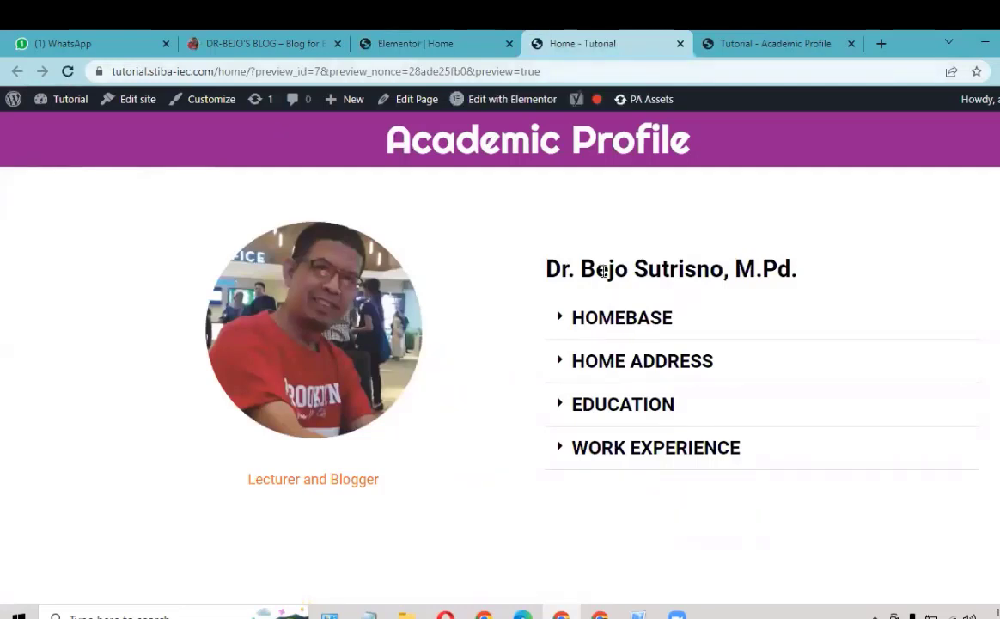
# Step: Expand and collapse the HOMEBASE, HOME ADDRESS, EDUCATION and WORK EXPERIENCE toggles, then return to the editor
pyautogui.click(604, 318)
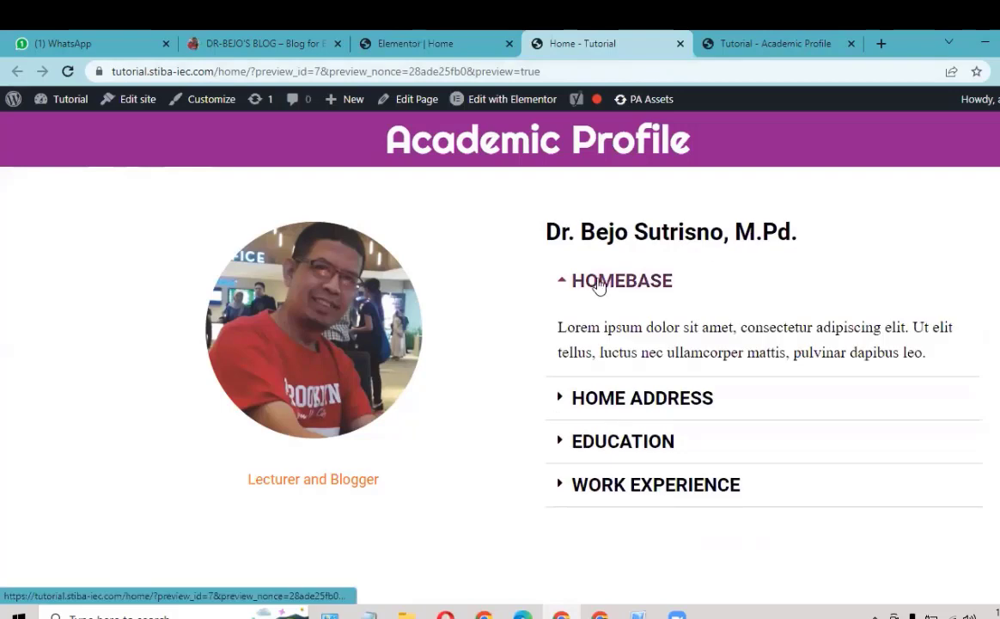
pyautogui.click(599, 286)
pyautogui.click(598, 362)
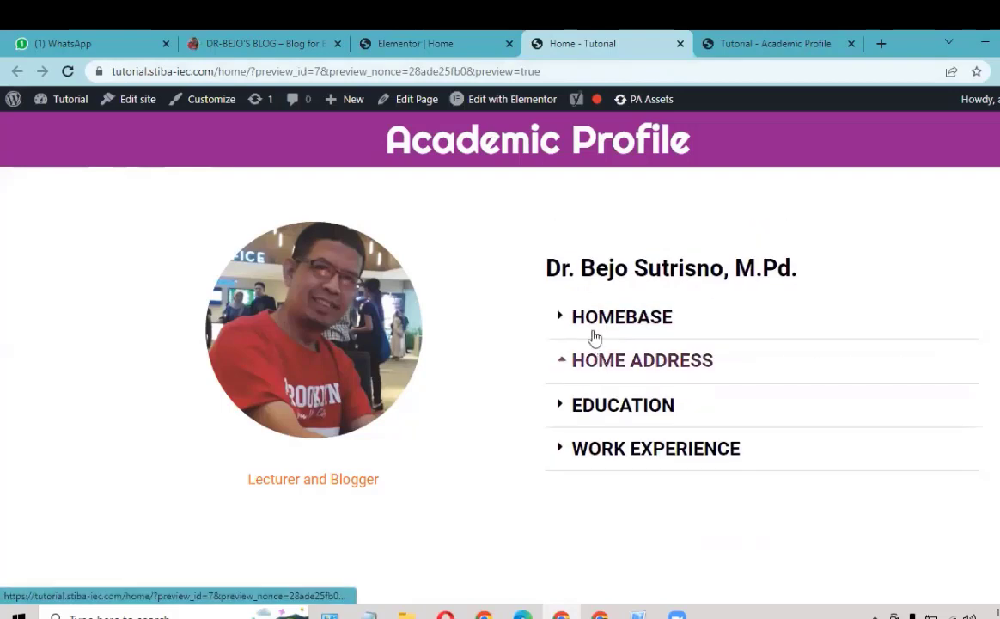
pyautogui.click(595, 335)
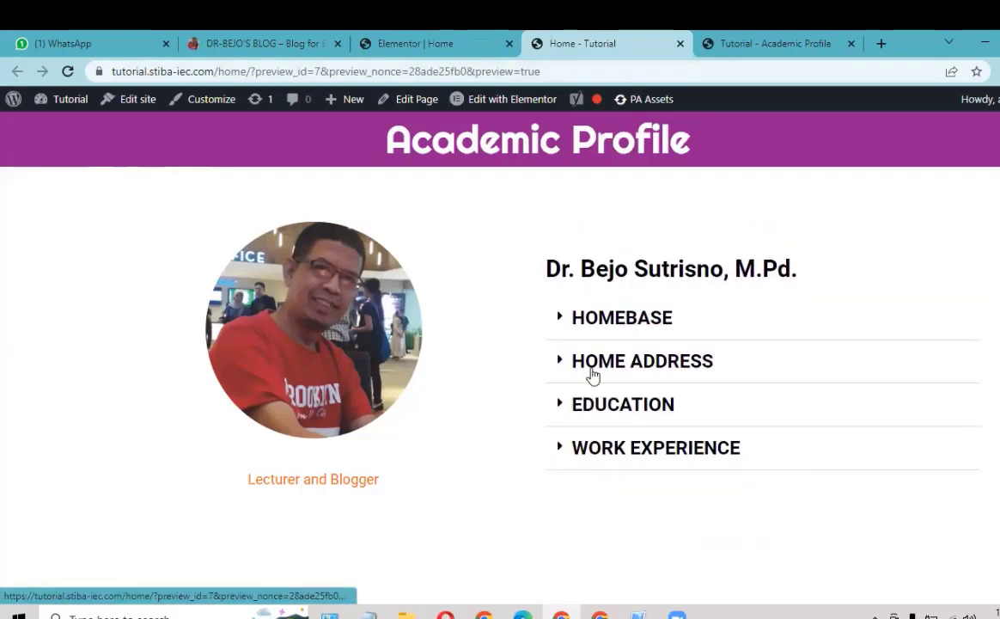
pyautogui.click(591, 404)
pyautogui.click(584, 475)
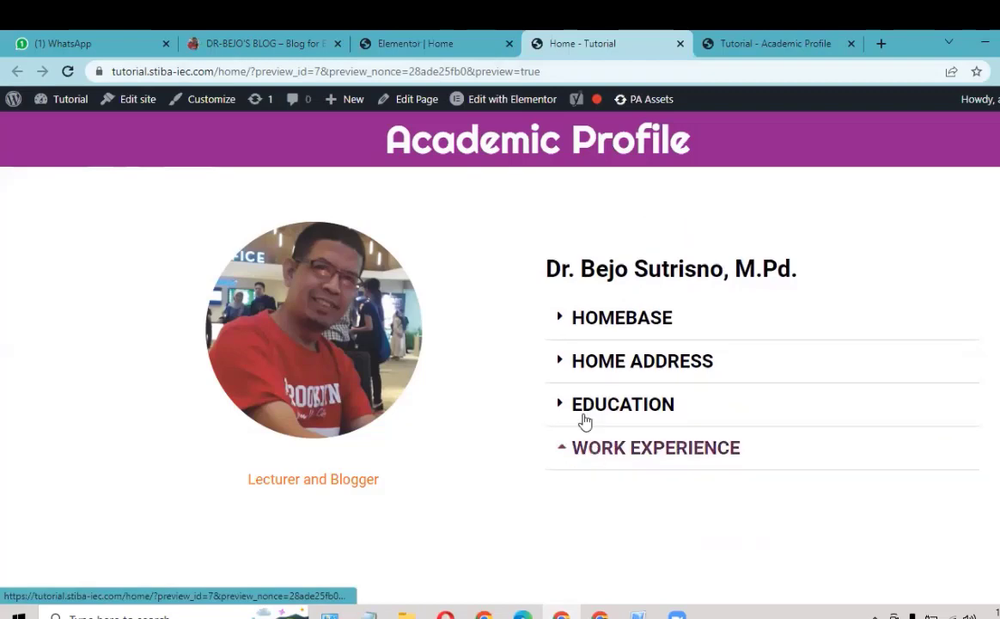
pyautogui.click(585, 419)
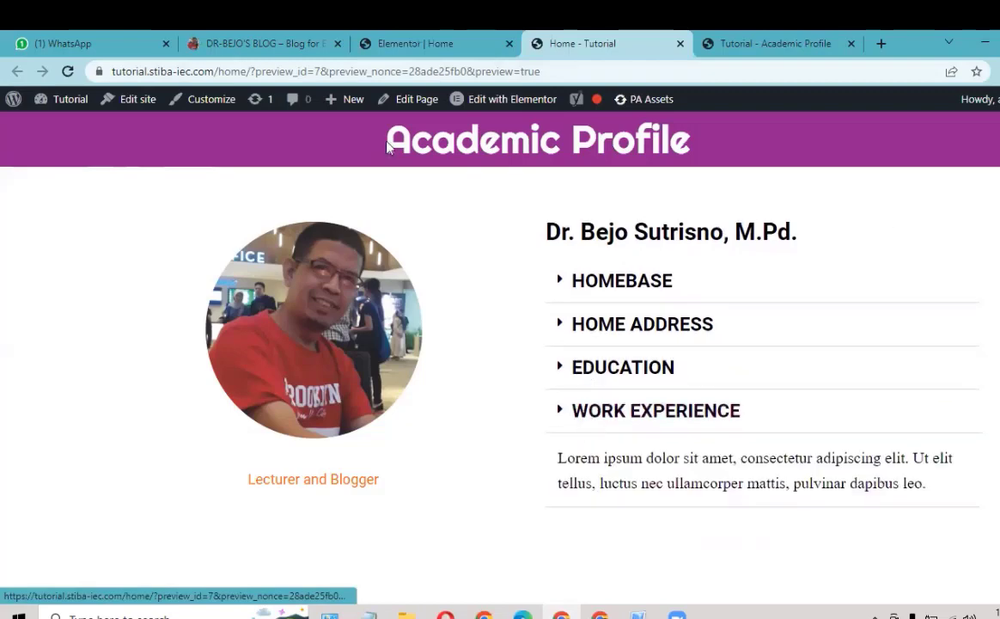
pyautogui.click(439, 48)
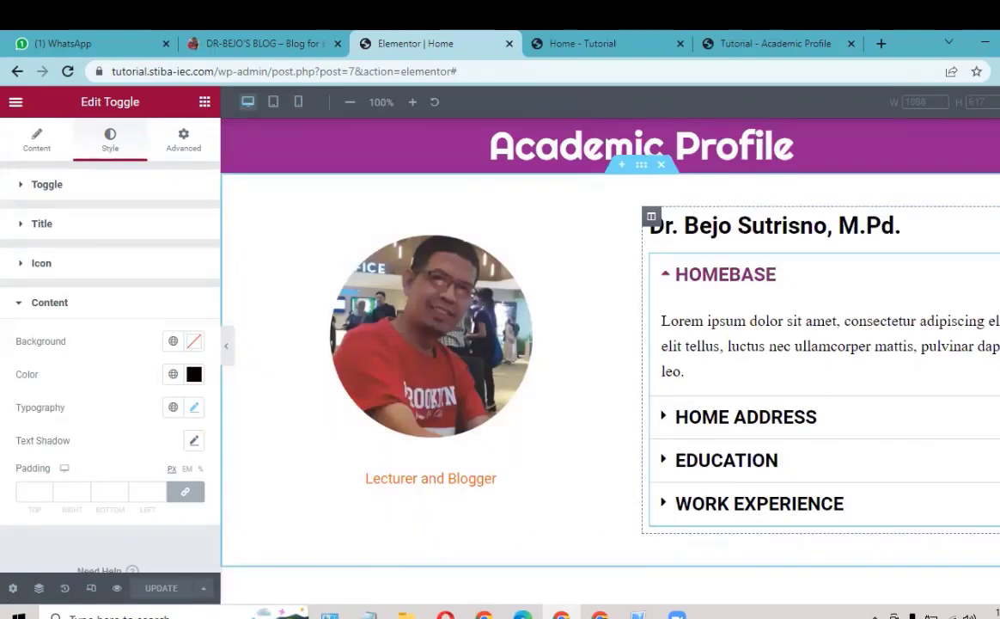
# Step: List the toggle's four items in the Content tab, then view the live dr-bejo.com blog
pyautogui.click(37, 152)
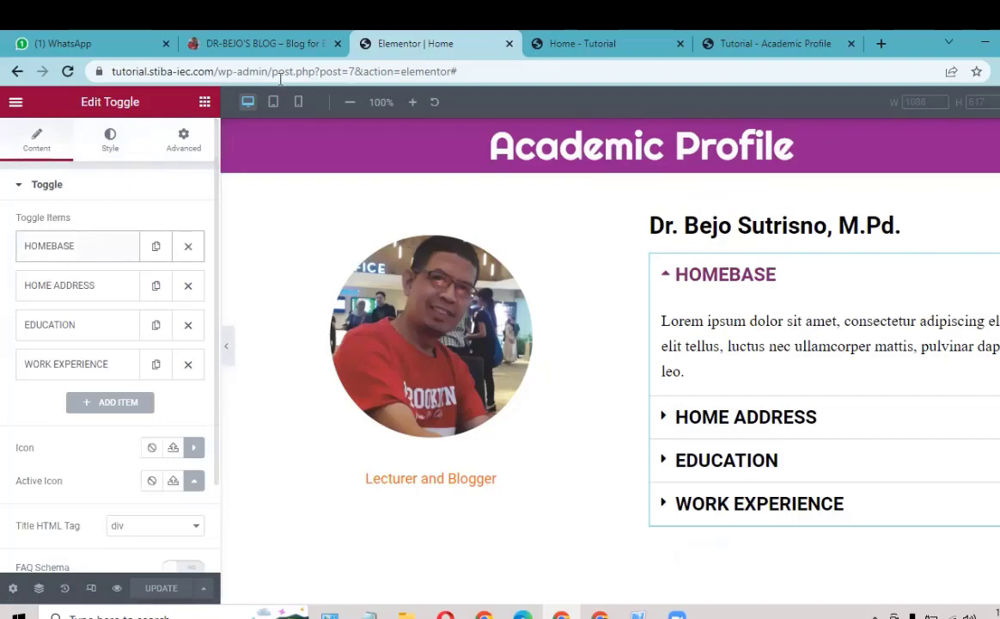
pyautogui.click(262, 47)
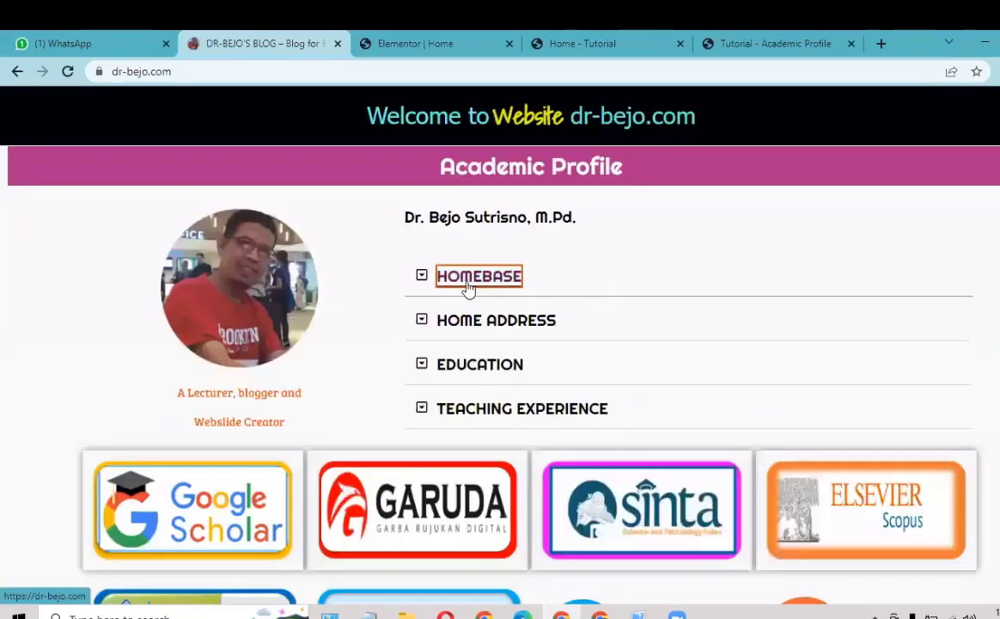
# Step: Expand HOMEBASE on the live site to view its logo and campus photo, then collapse it
pyautogui.click(469, 284)
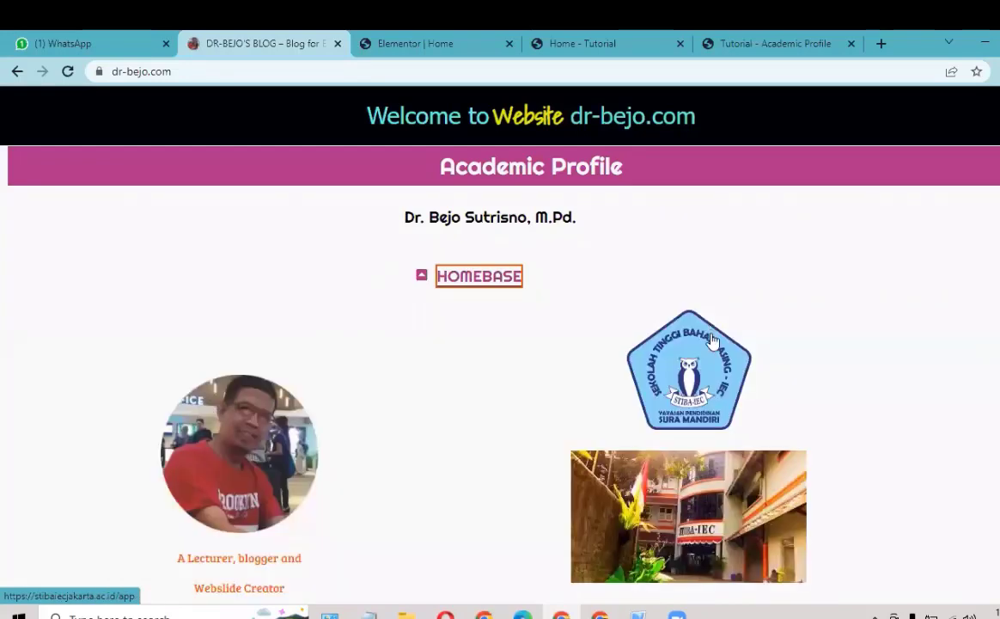
pyautogui.scroll(-1, 692, 365)
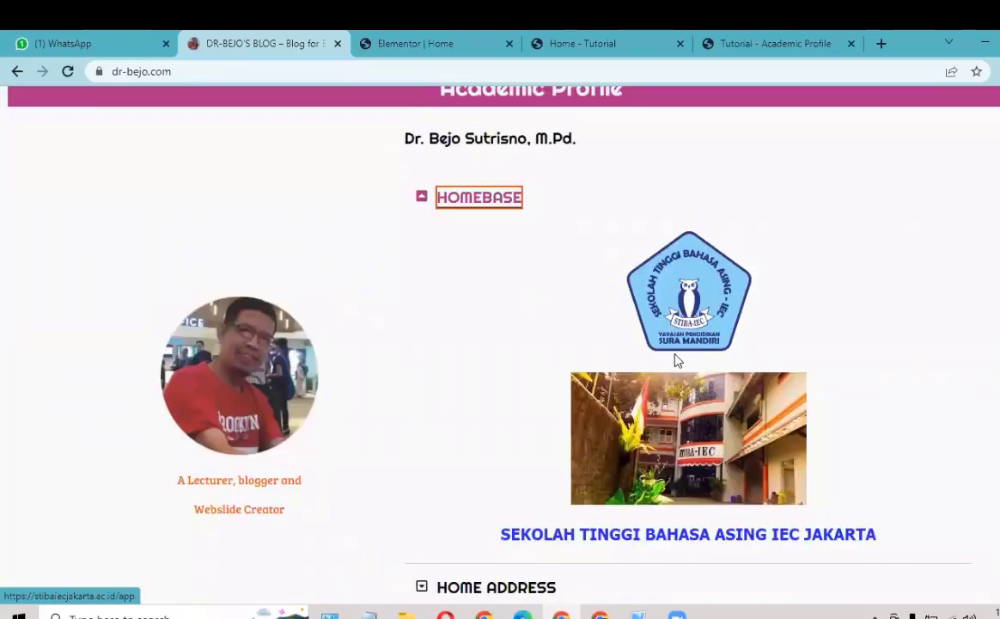
pyautogui.click(440, 203)
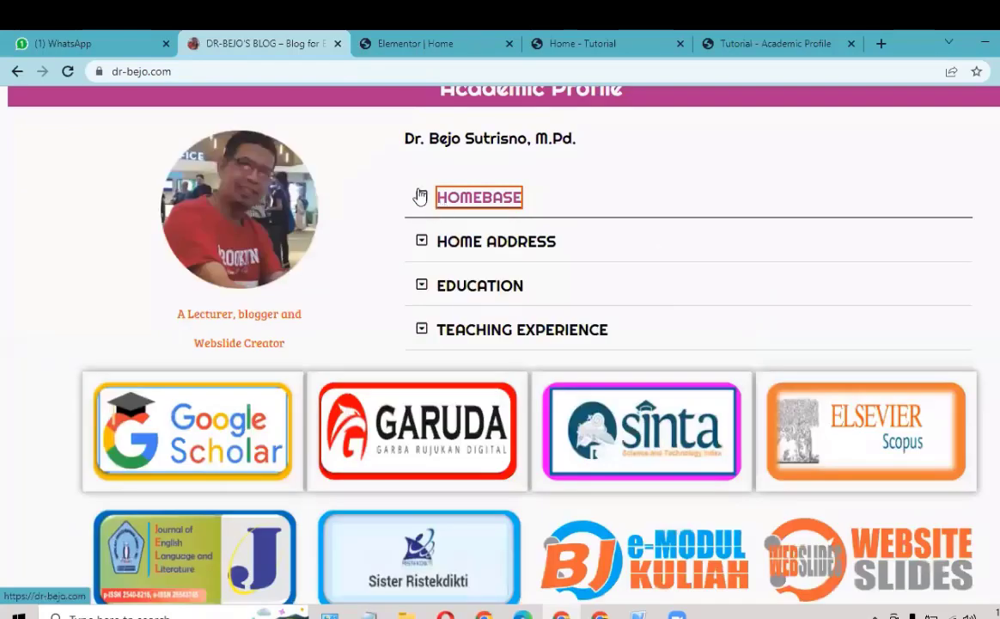
pyautogui.click(430, 45)
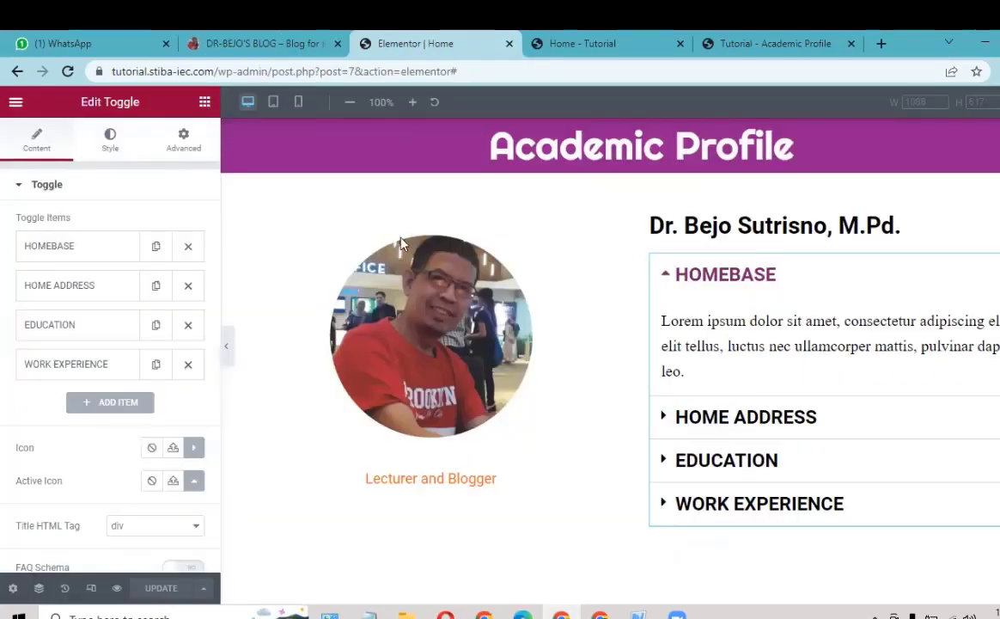
# Step: Delete all the Lorem ipsum placeholder text from the HOMEBASE item's description
pyautogui.click(95, 249)
pyautogui.scroll(-1, 47, 408)
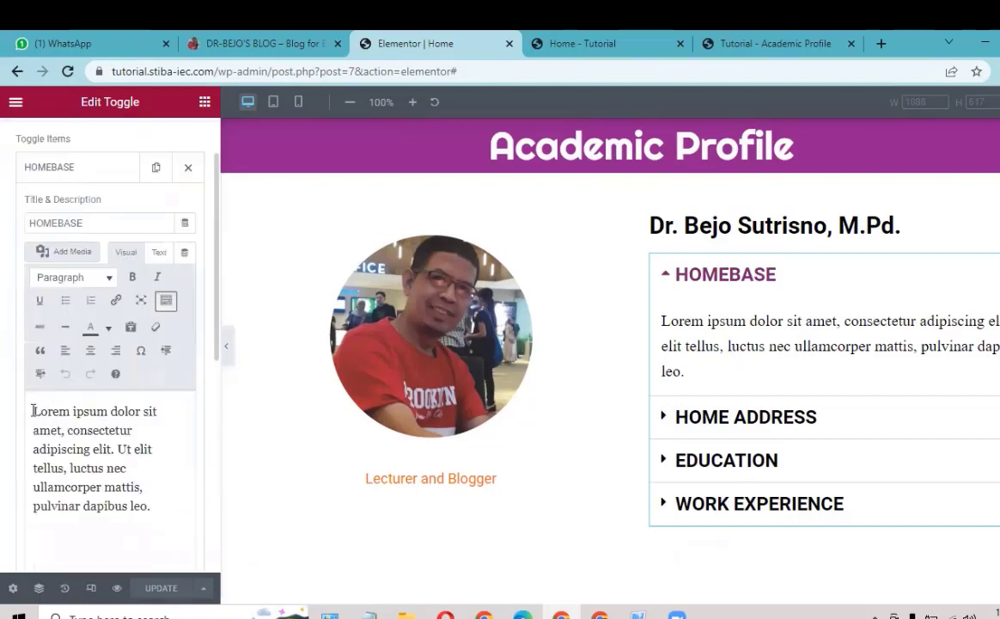
pyautogui.click(31, 411)
pyautogui.hotkey('ctrl', 'a')
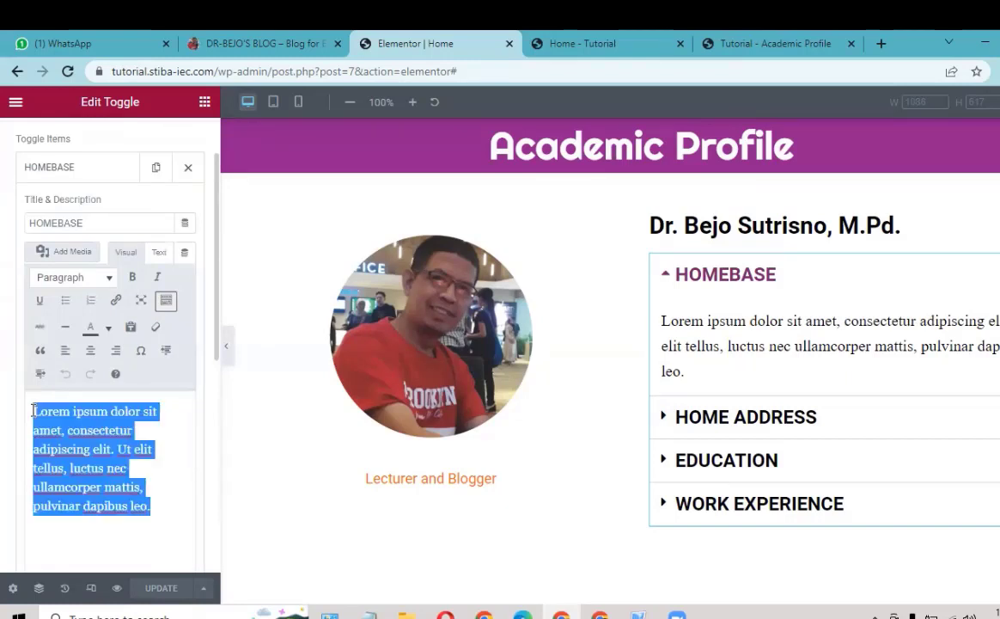
pyautogui.press('BackSpace')
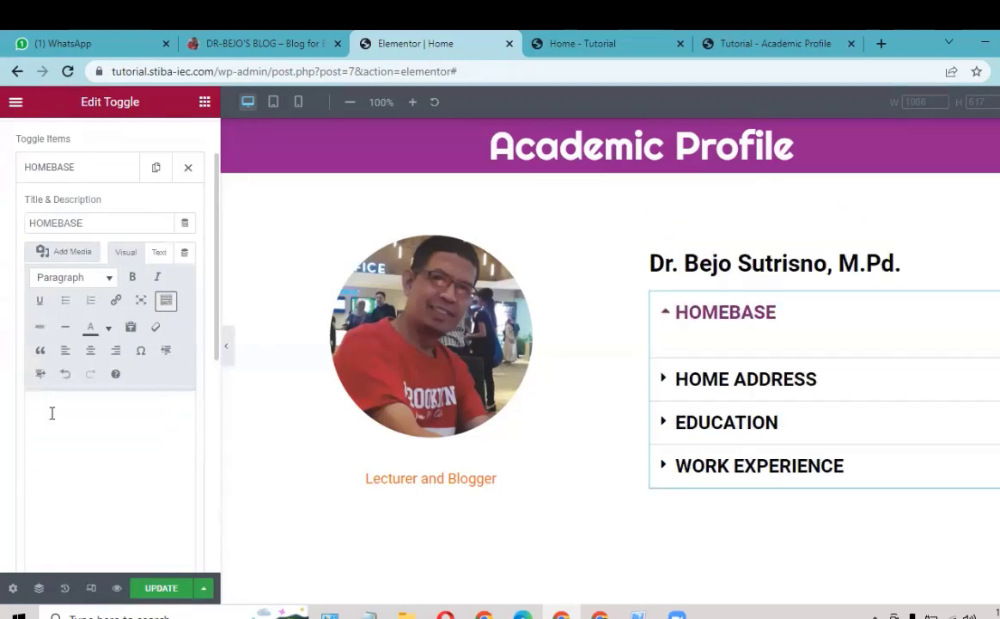
# Step: Upload the 'new log stiba' image to the Media Library and insert it into the description
pyautogui.click(71, 257)
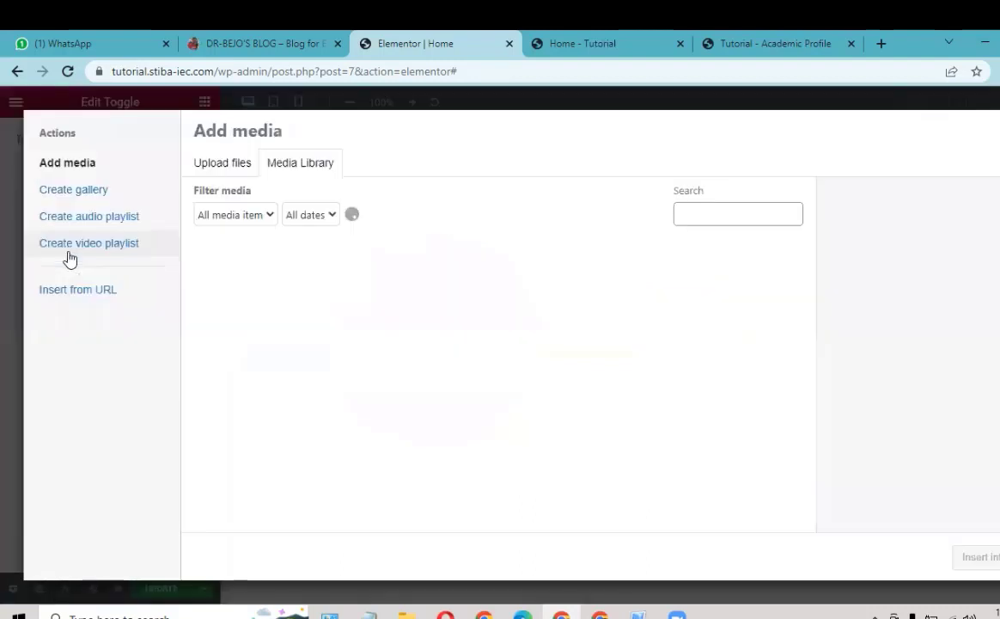
pyautogui.click(405, 614)
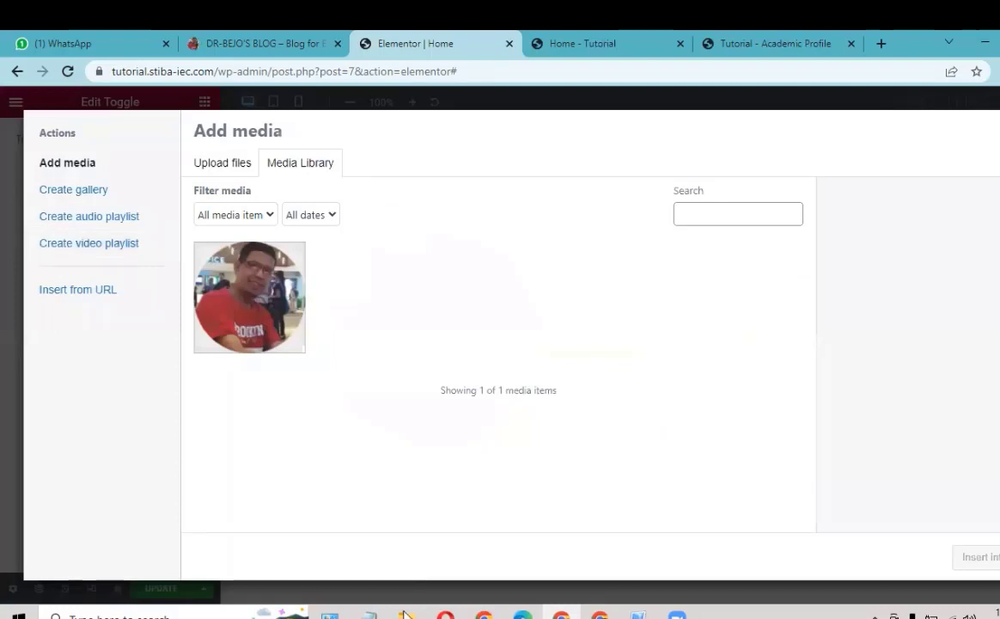
pyautogui.moveTo(221, 384); pyautogui.dragTo(660, 386)
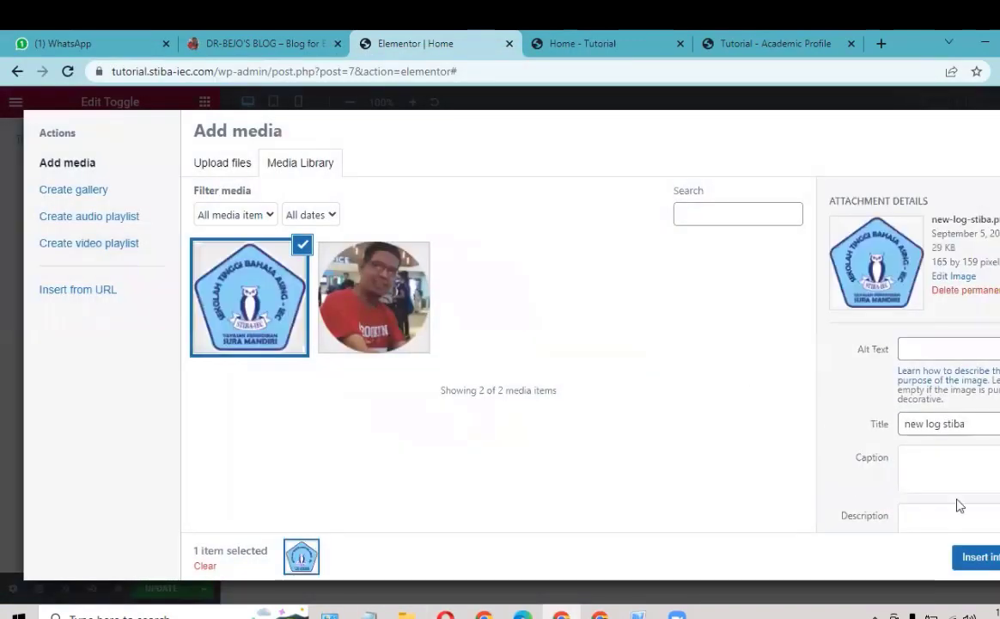
pyautogui.click(981, 559)
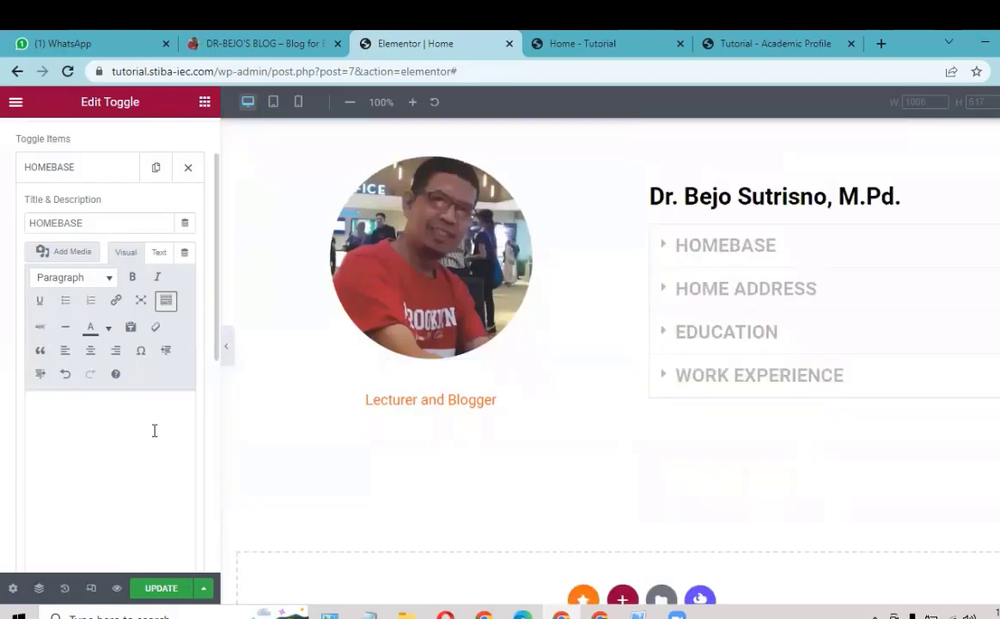
# Step: Centre the STIBA logo image and start a new line below it
pyautogui.click(155, 430)
pyautogui.click(117, 460)
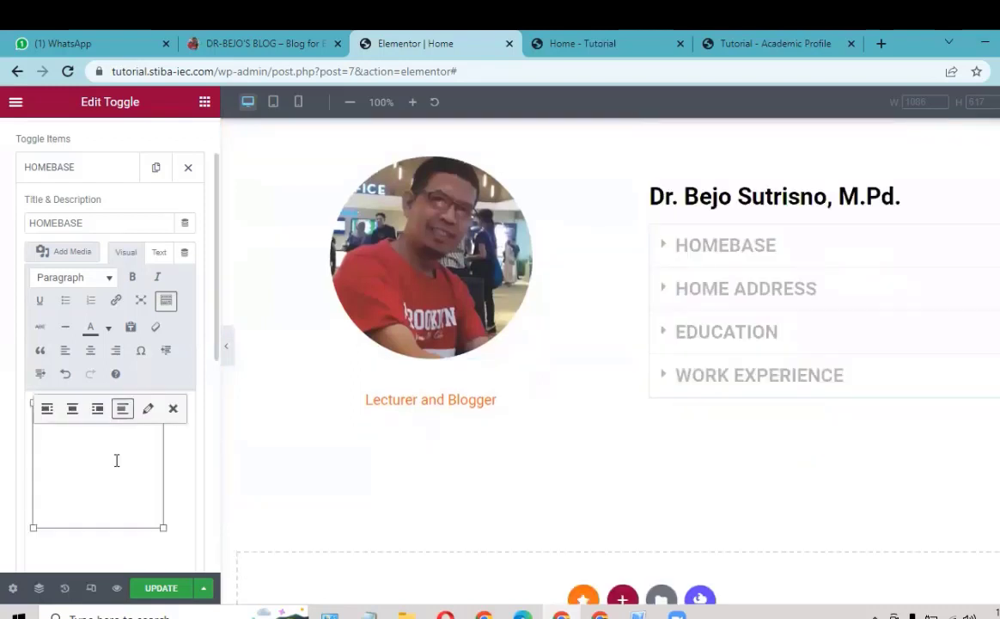
pyautogui.click(72, 409)
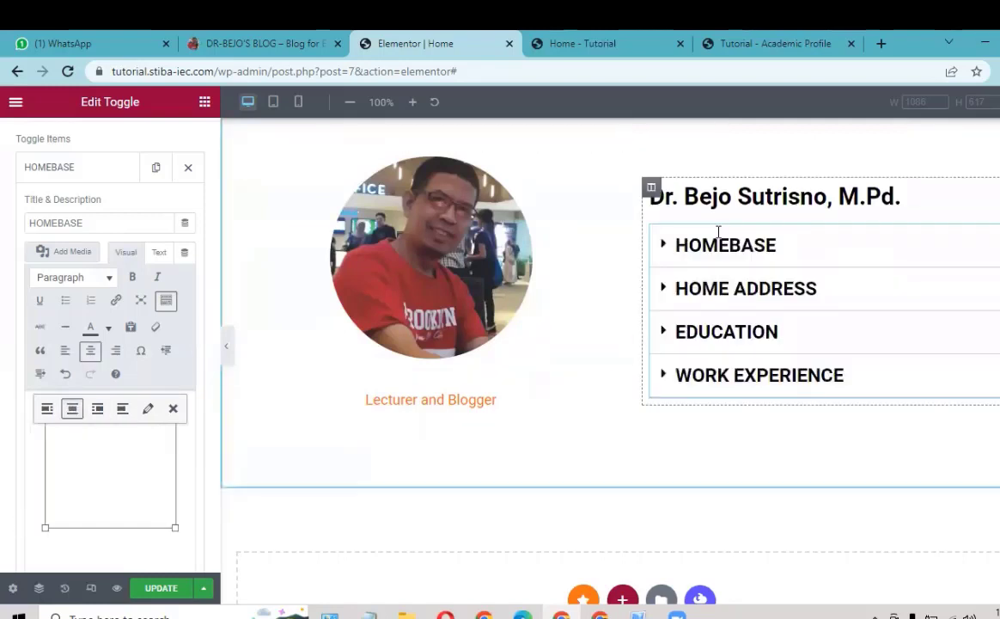
pyautogui.click(684, 171)
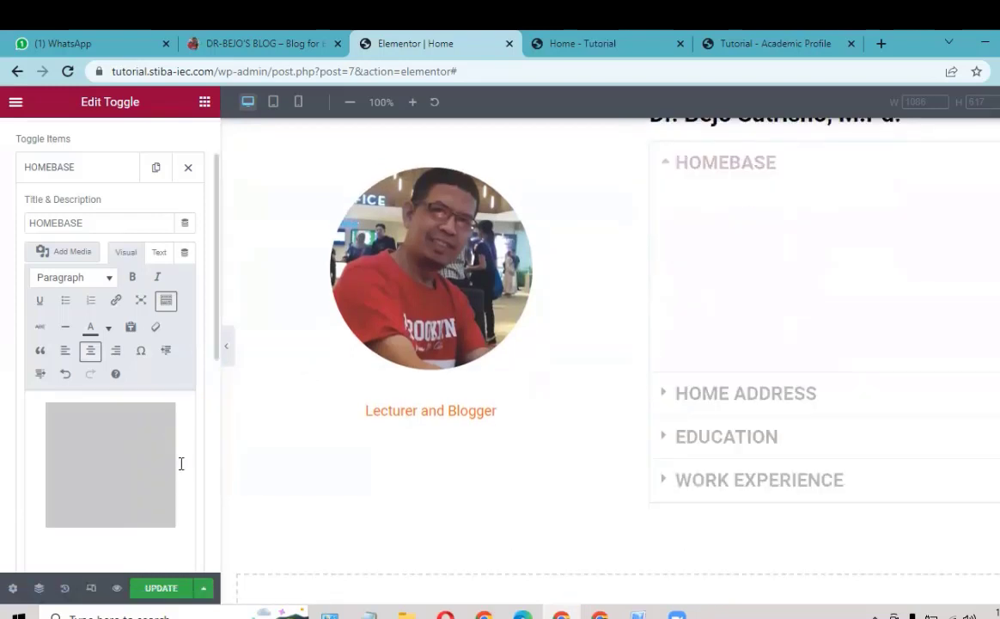
pyautogui.click(180, 463)
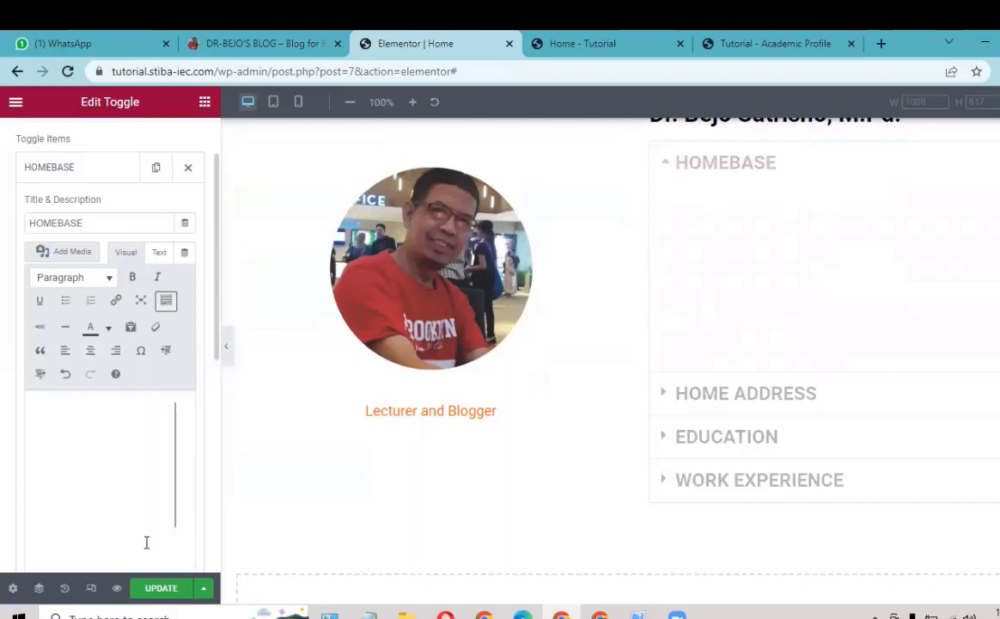
pyautogui.click(178, 504)
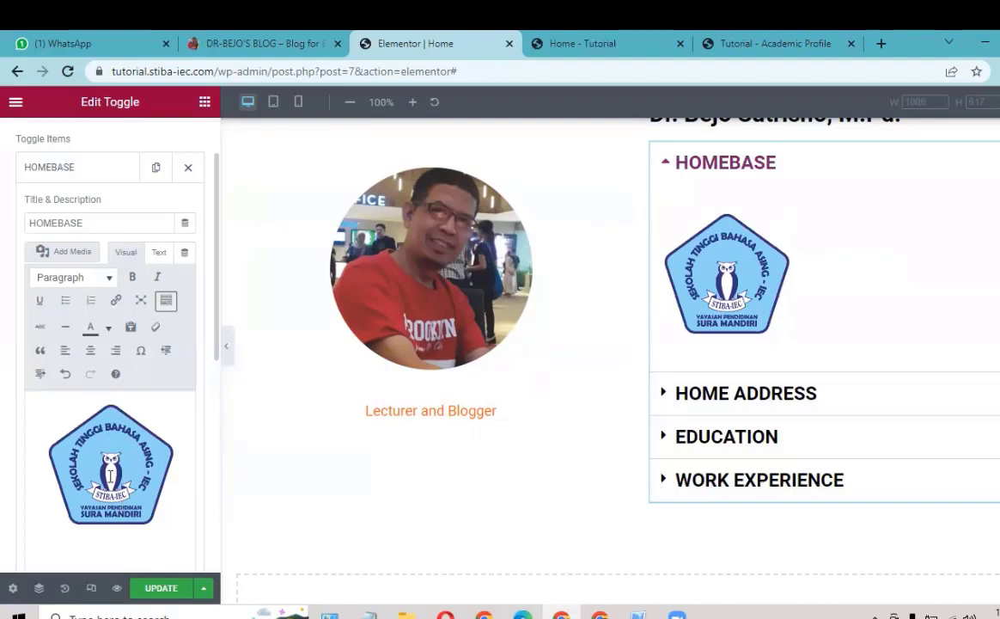
pyautogui.click(110, 475)
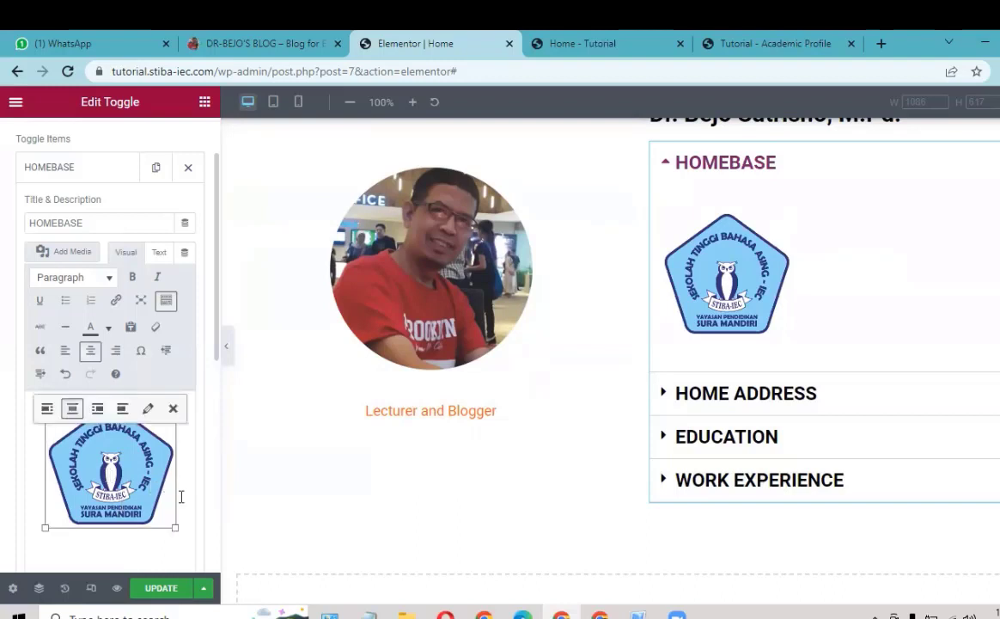
pyautogui.press('Return')
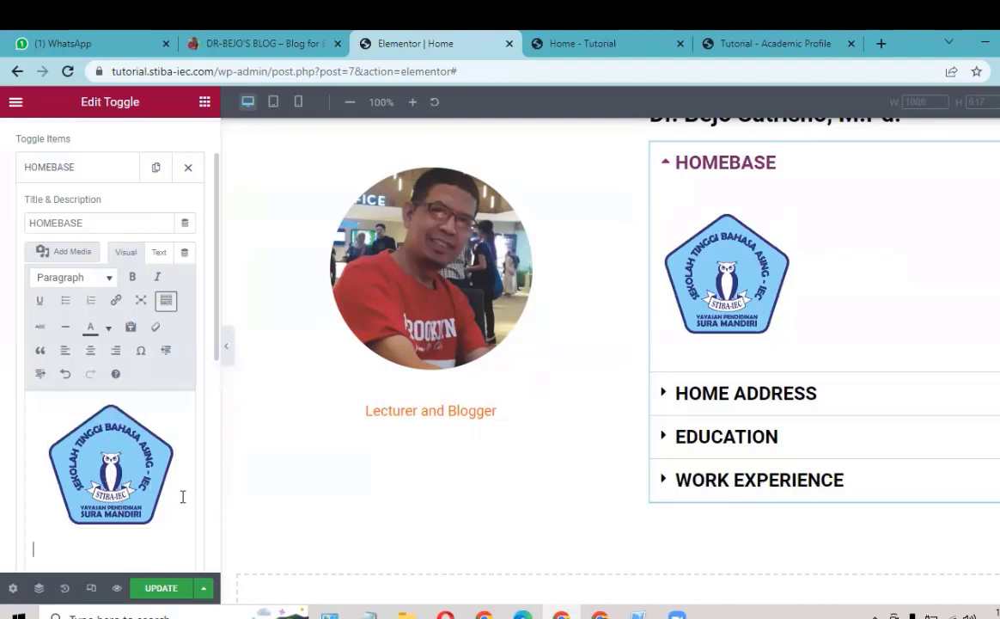
# Step: Upload stiba-iec.jpg to the Media Library and insert it below the logo
pyautogui.click(65, 255)
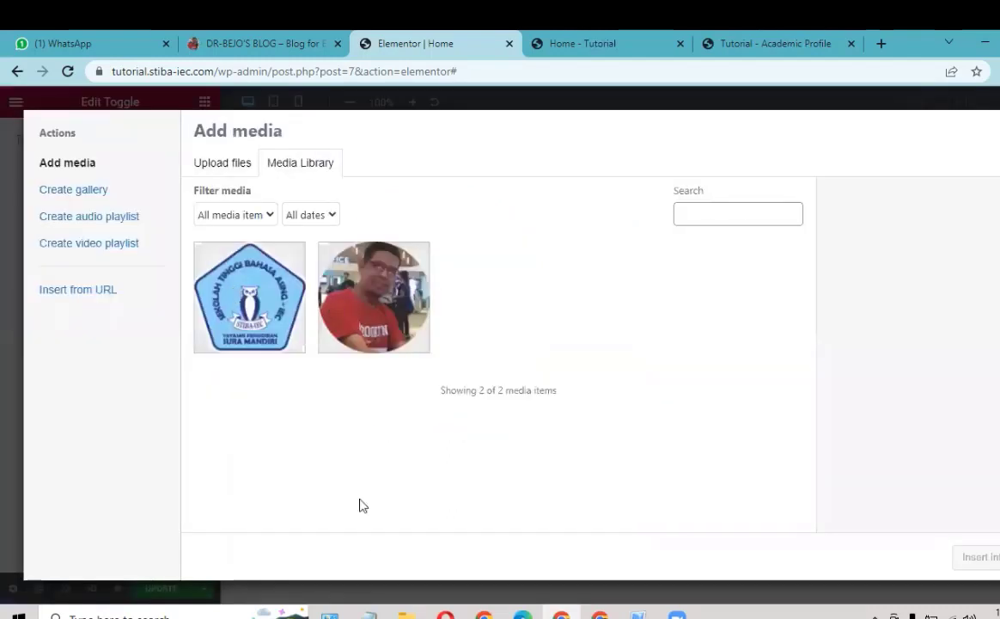
pyautogui.hotkey('alt', 'Tab')
pyautogui.moveTo(321, 396); pyautogui.dragTo(698, 397)
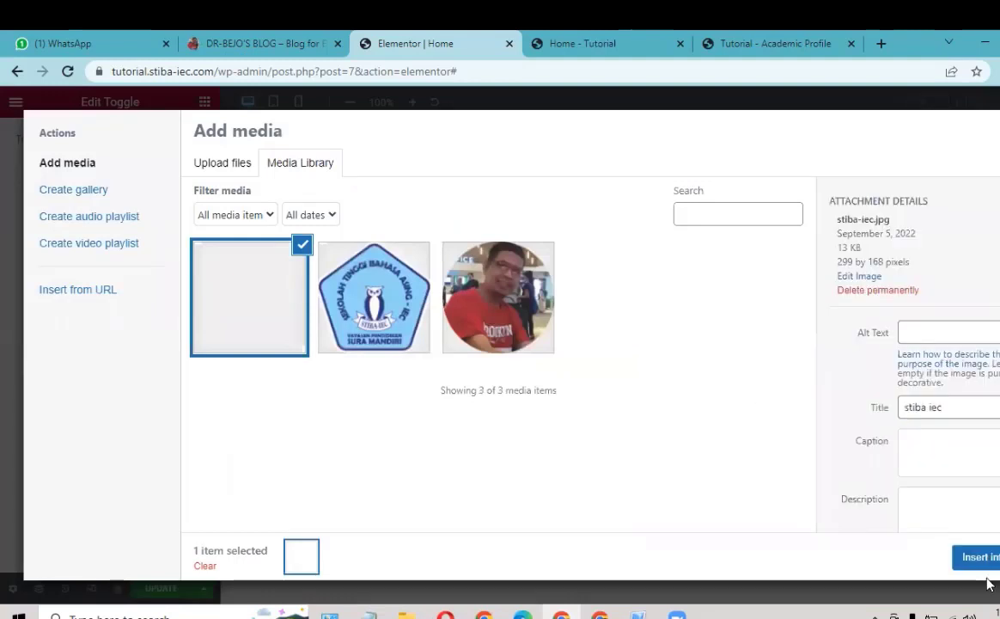
pyautogui.click(987, 557)
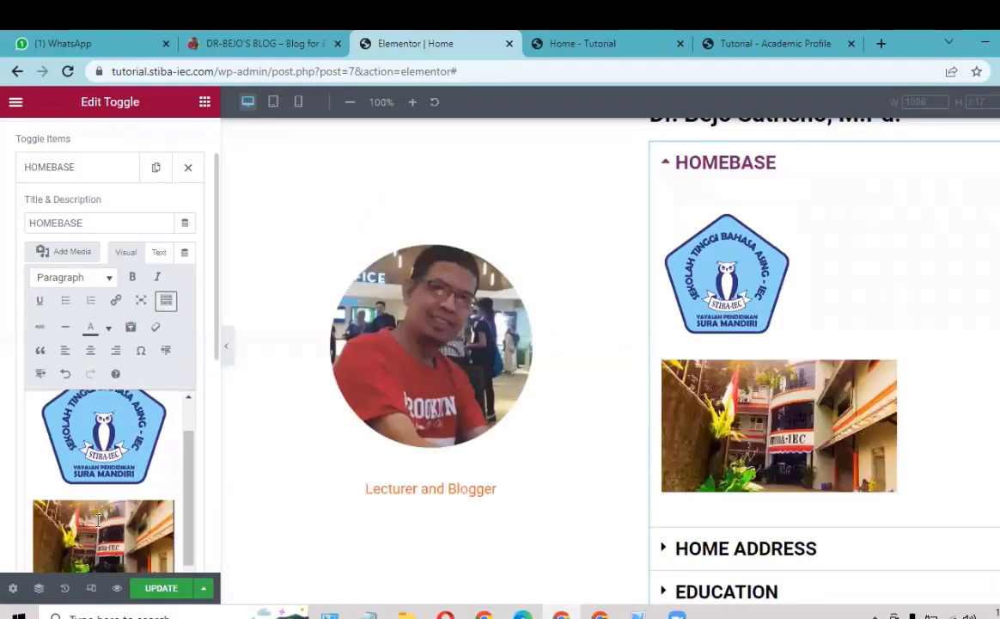
# Step: Centre the campus photo and type 'SEKOLAH TINGGI BAHASA ASING IEC JAKARTA' on a new line below it
pyautogui.click(97, 518)
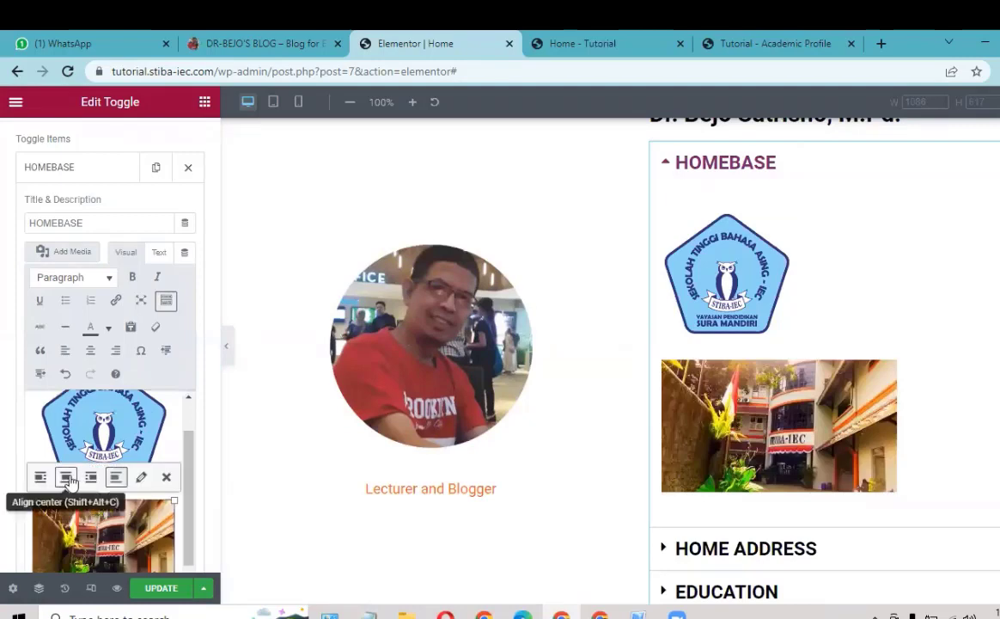
pyautogui.click(67, 478)
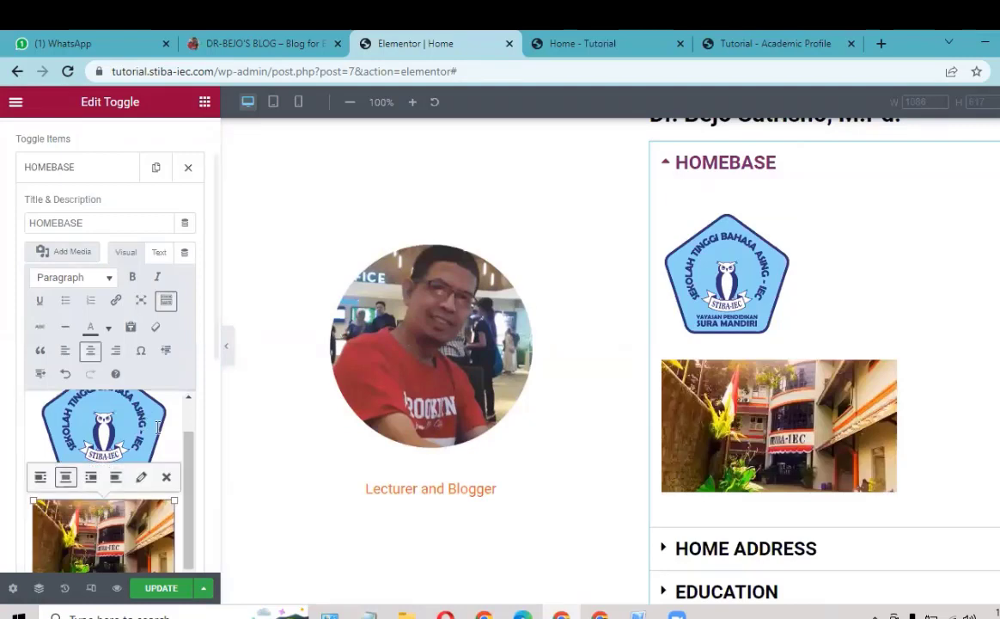
pyautogui.scroll(-1, 177, 515)
pyautogui.click(176, 515)
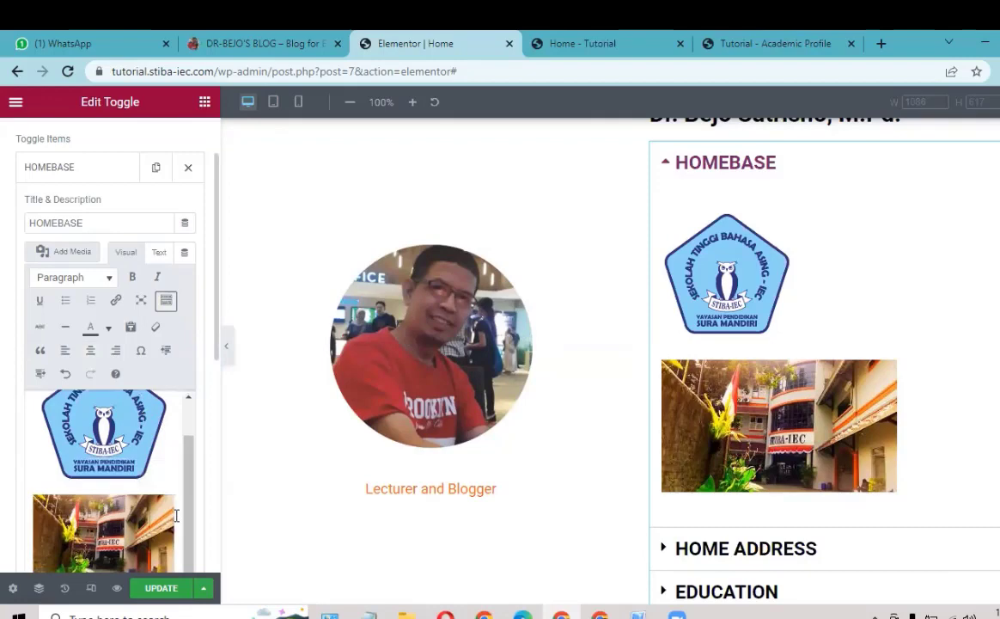
pyautogui.press('Return')
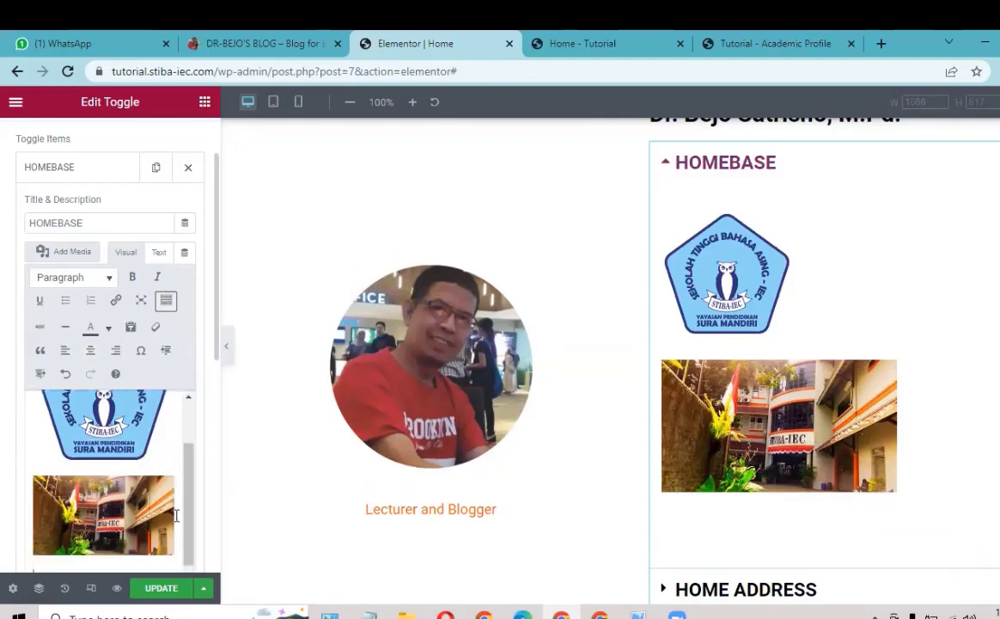
pyautogui.write('SEKOLAH T')
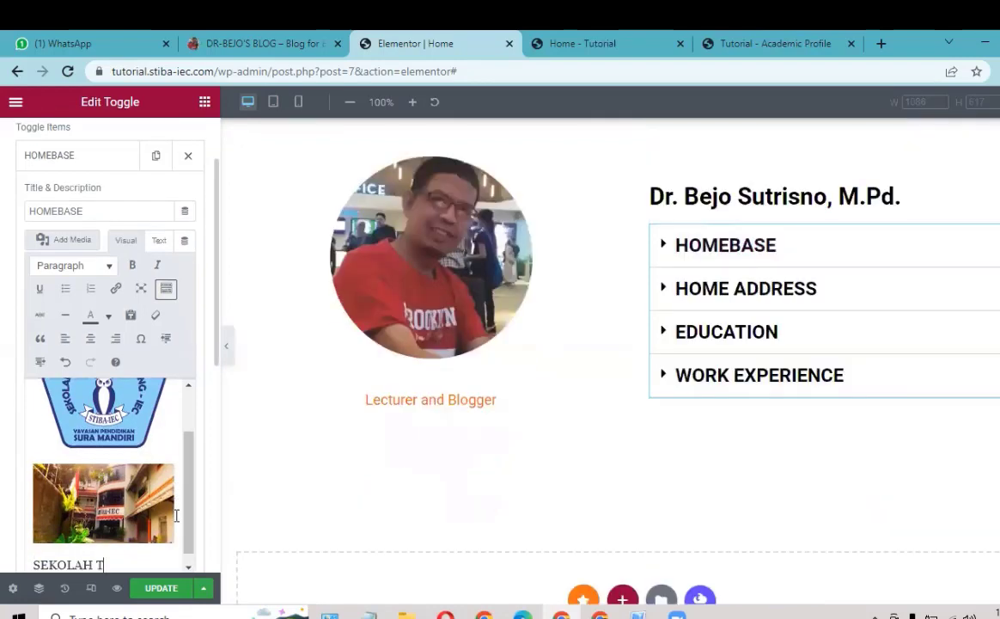
pyautogui.write('INGGI BAHA')
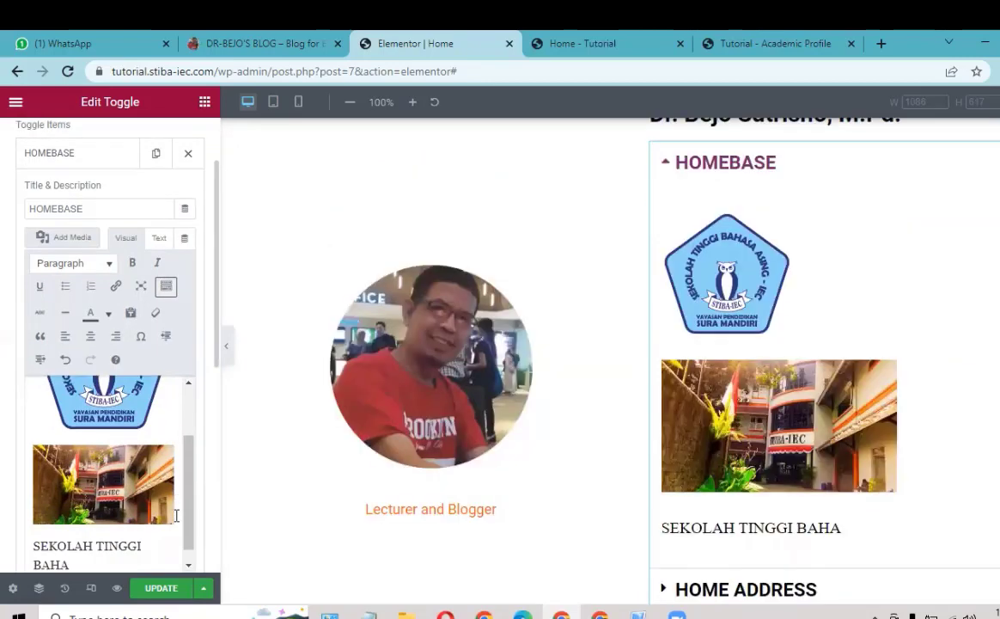
pyautogui.write('SA ASING IEC J')
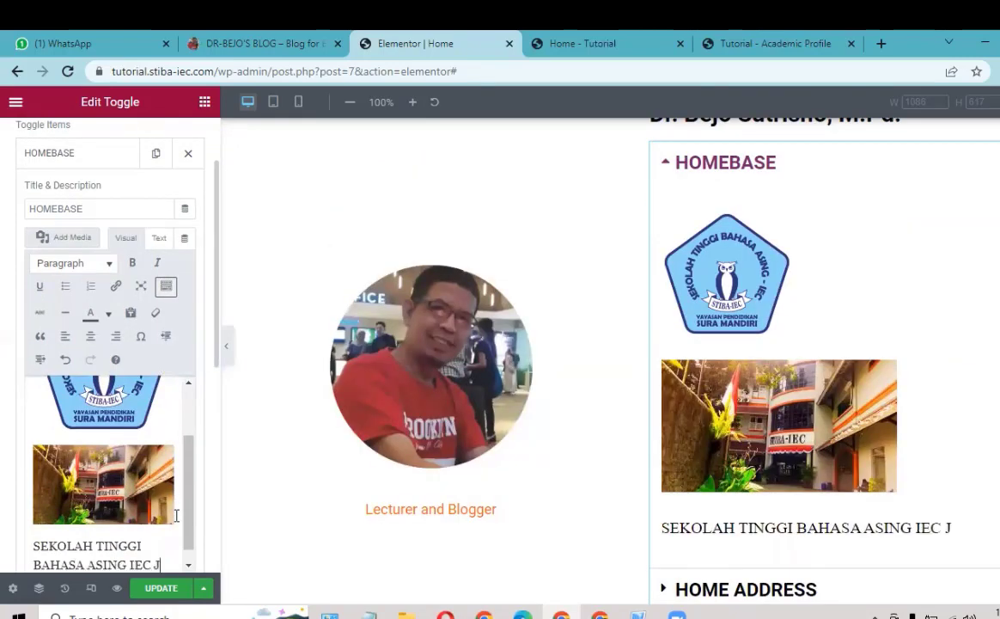
pyautogui.write('AKARTA')
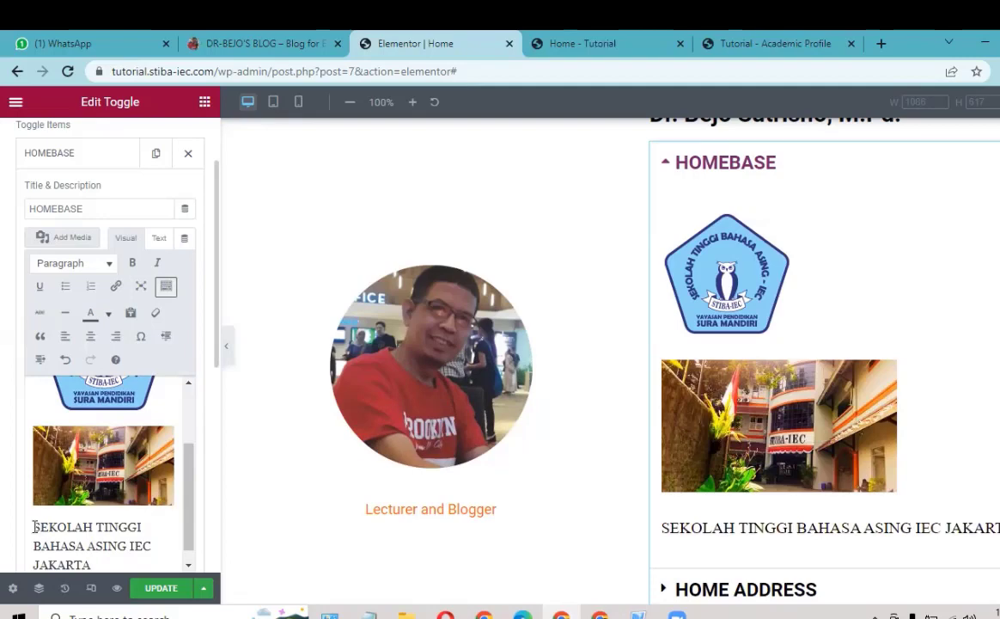
# Step: Make the 'SEKOLAH TINGGI BAHASA ASING IEC JAKARTA' line dark blue, bold and centred
pyautogui.moveTo(37, 528); pyautogui.dragTo(103, 564)
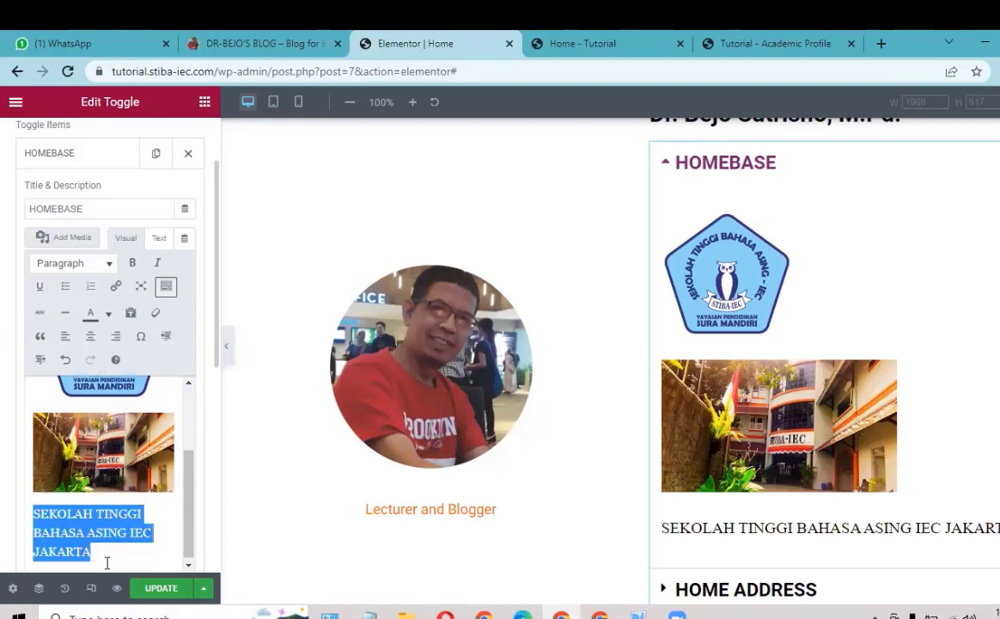
pyautogui.click(108, 315)
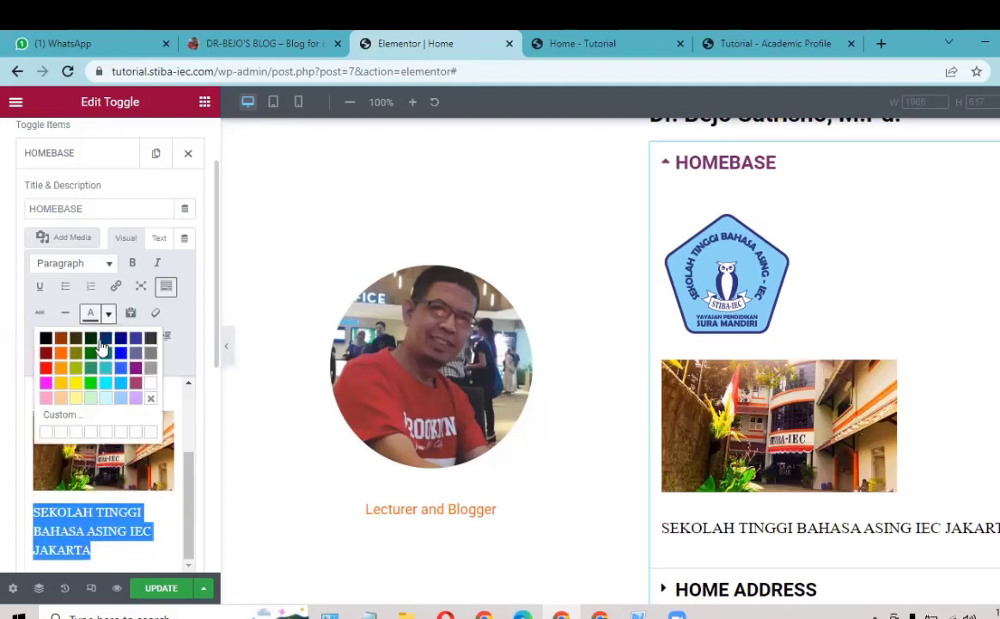
pyautogui.click(121, 353)
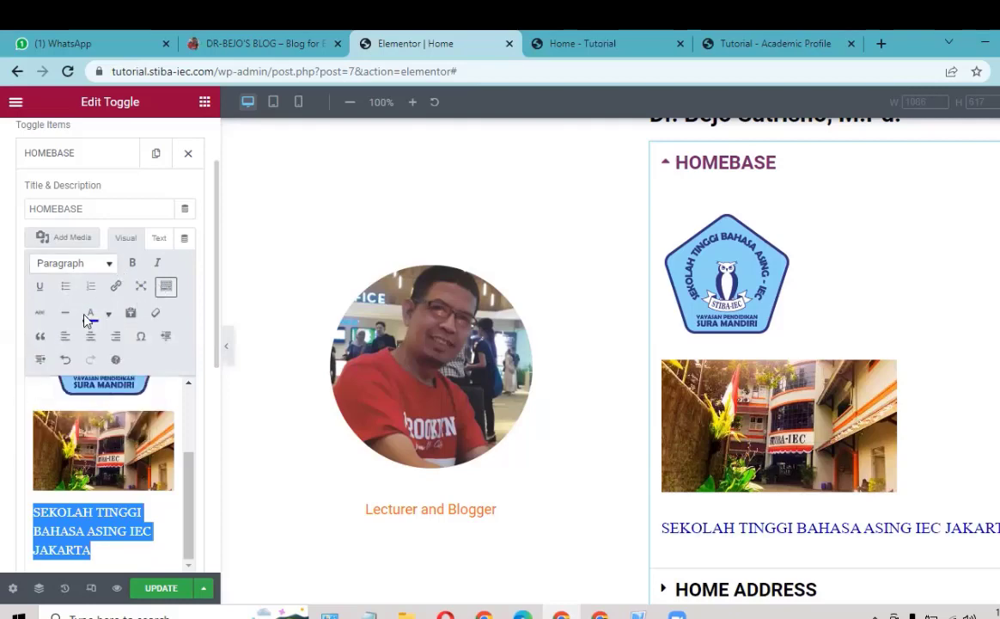
pyautogui.scroll(1, 123, 351)
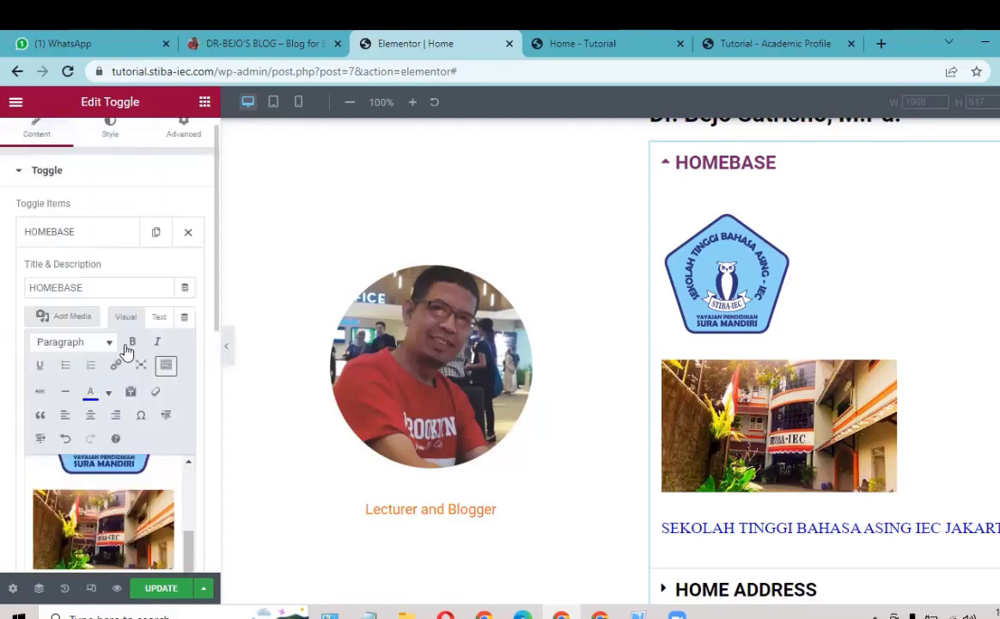
pyautogui.click(125, 348)
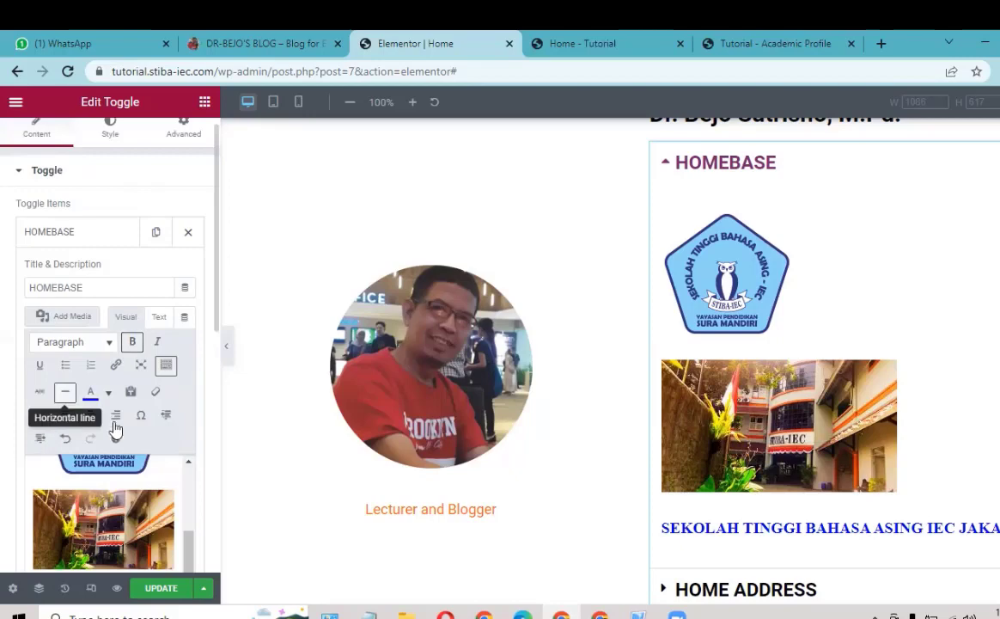
pyautogui.click(90, 417)
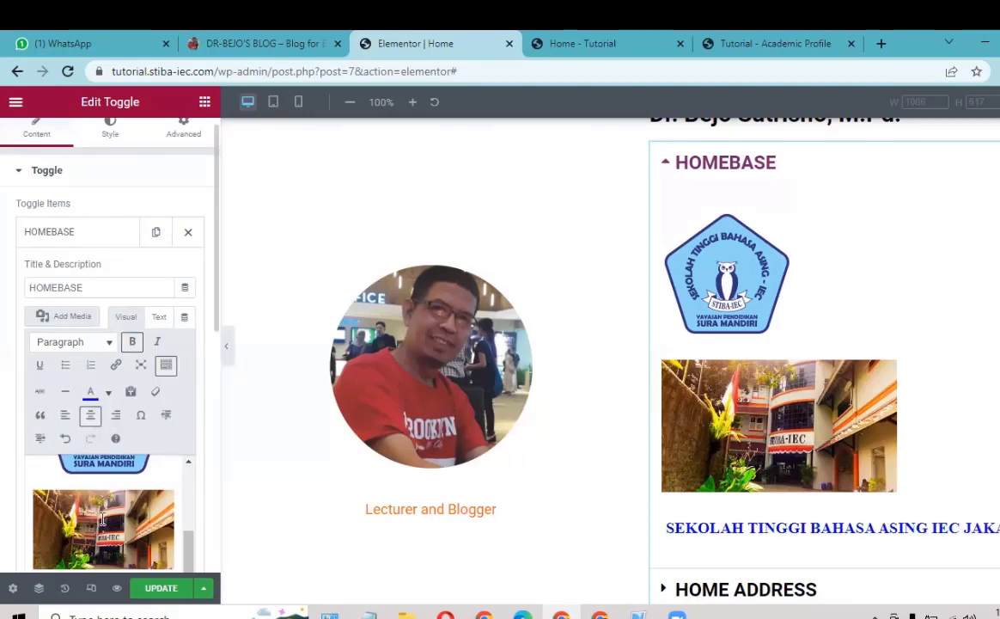
pyautogui.click(102, 518)
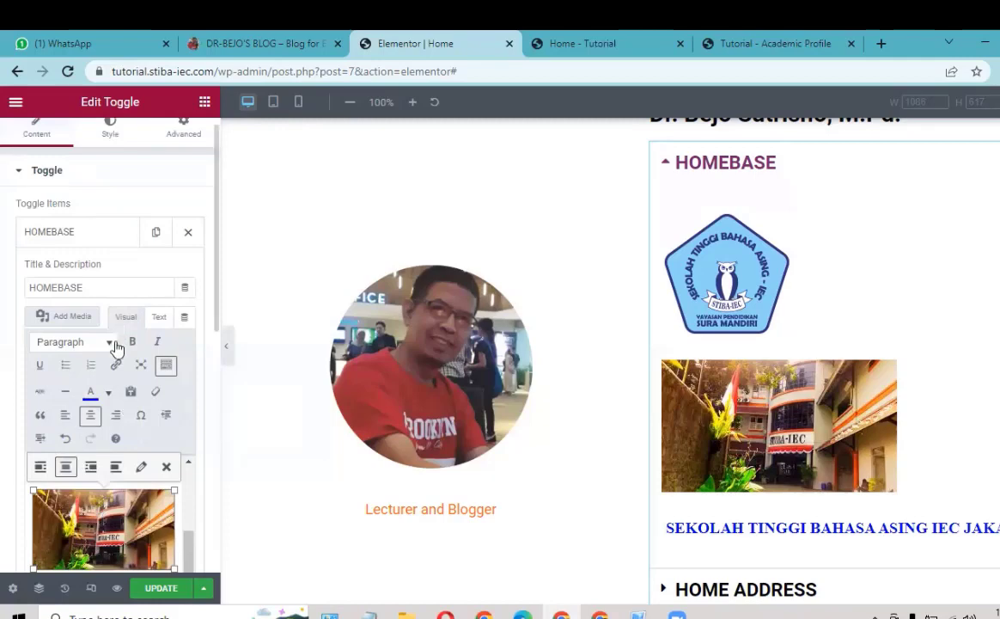
pyautogui.scroll(-1, 101, 365)
pyautogui.scroll(-1, 172, 468)
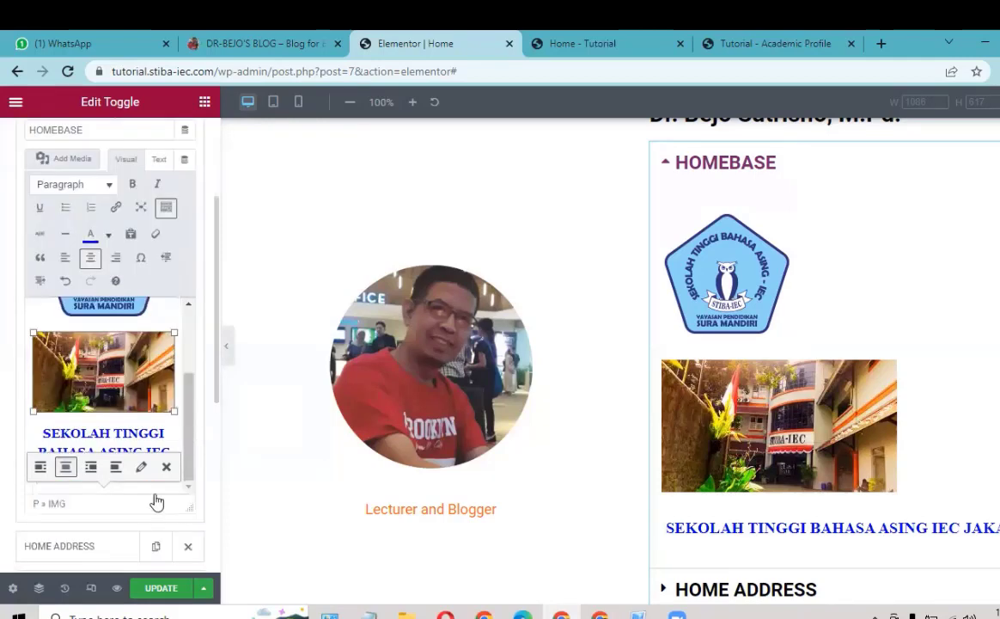
# Step: Update the page and verify HOMEBASE shows the logo, campus photo and college name in the reloaded preview
pyautogui.click(158, 590)
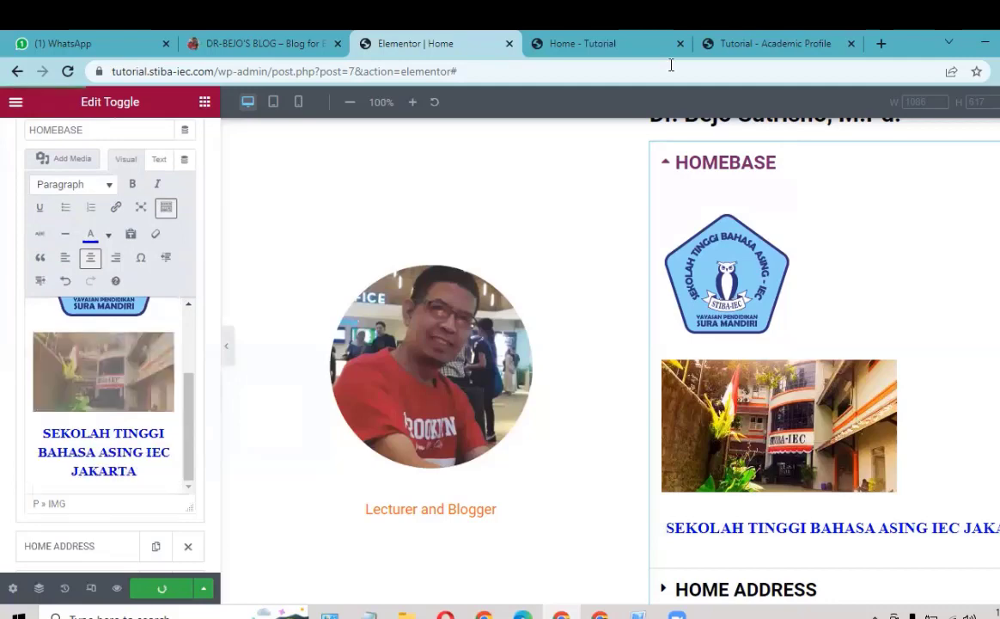
pyautogui.click(598, 48)
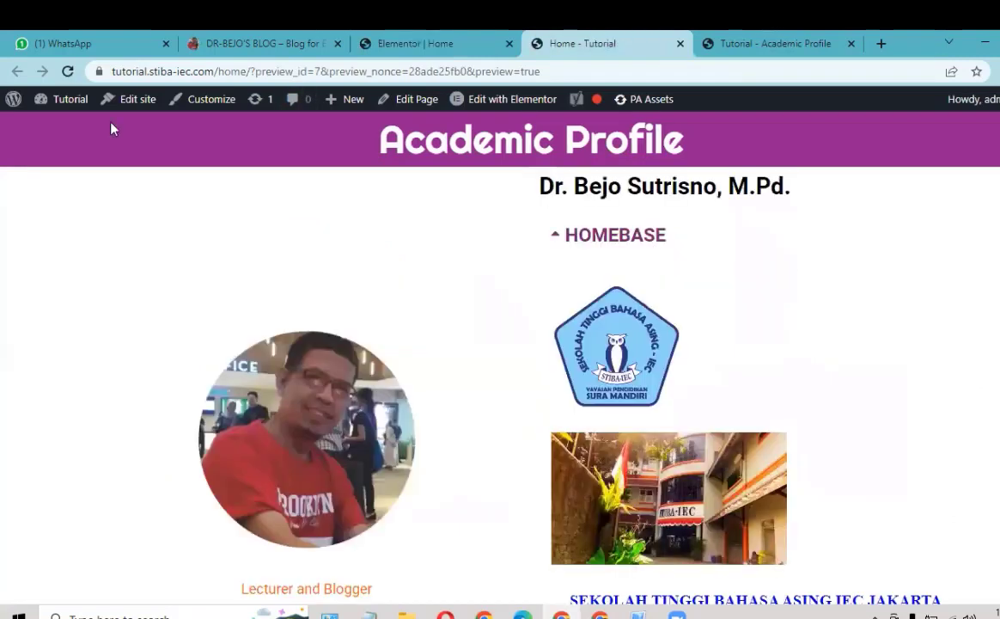
pyautogui.click(67, 73)
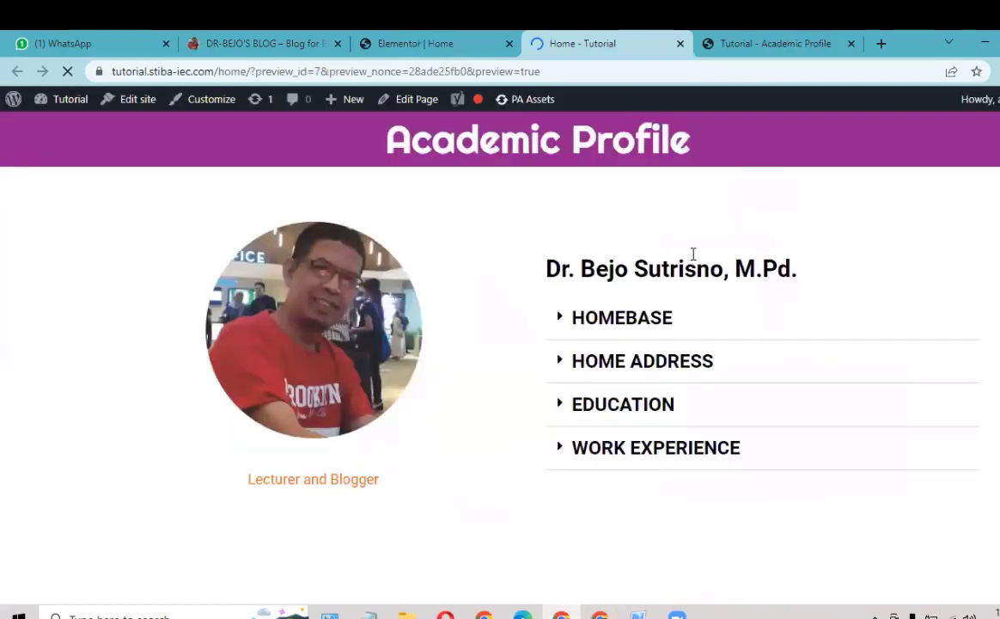
pyautogui.click(722, 311)
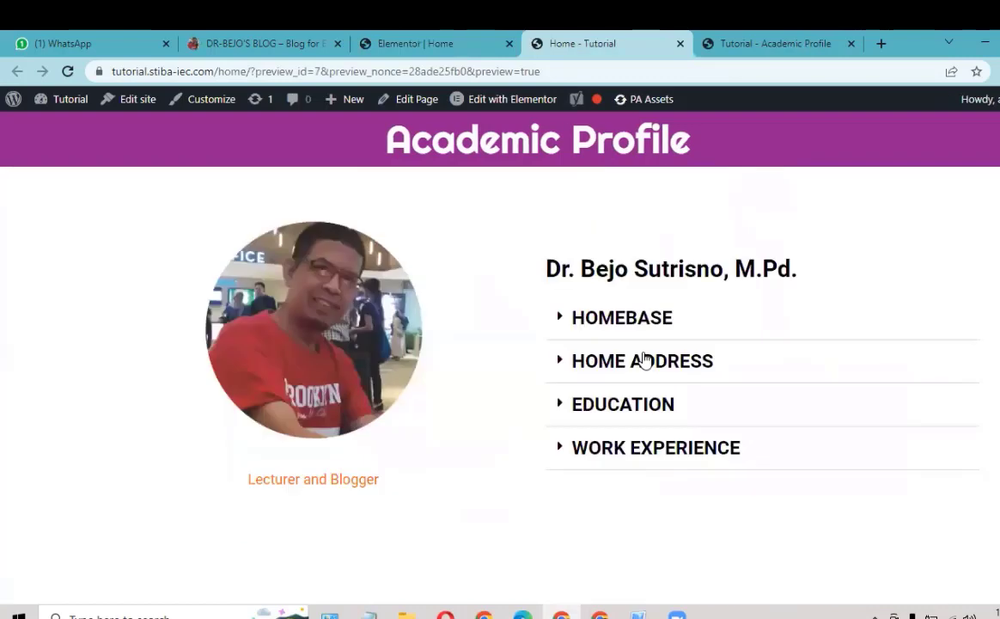
pyautogui.click(428, 42)
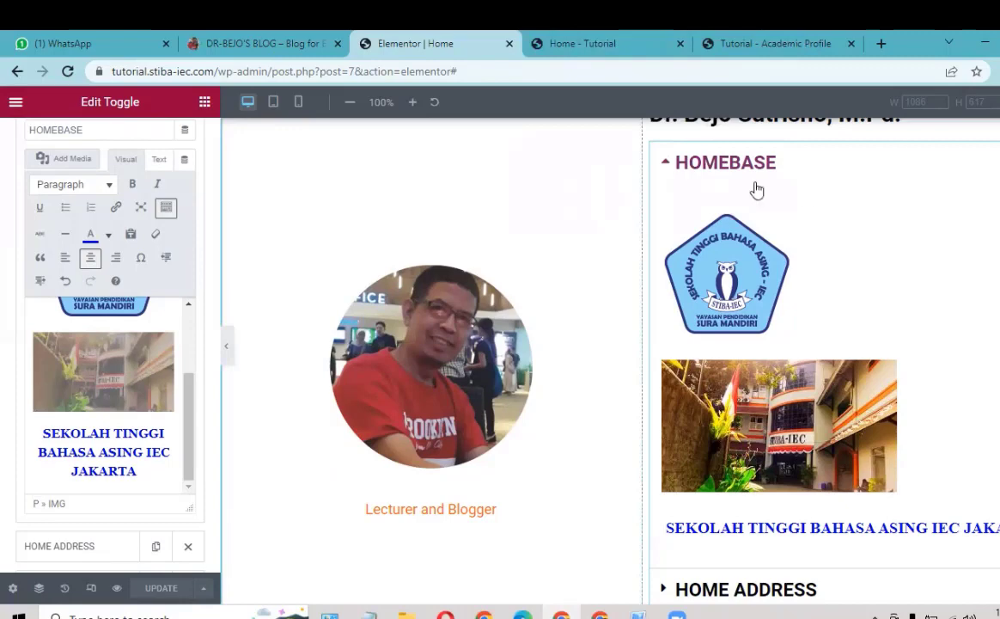
# Step: Collapse HOMEBASE, open the HOME ADDRESS toggle item, and view the blog's Academic Profile page
pyautogui.click(723, 169)
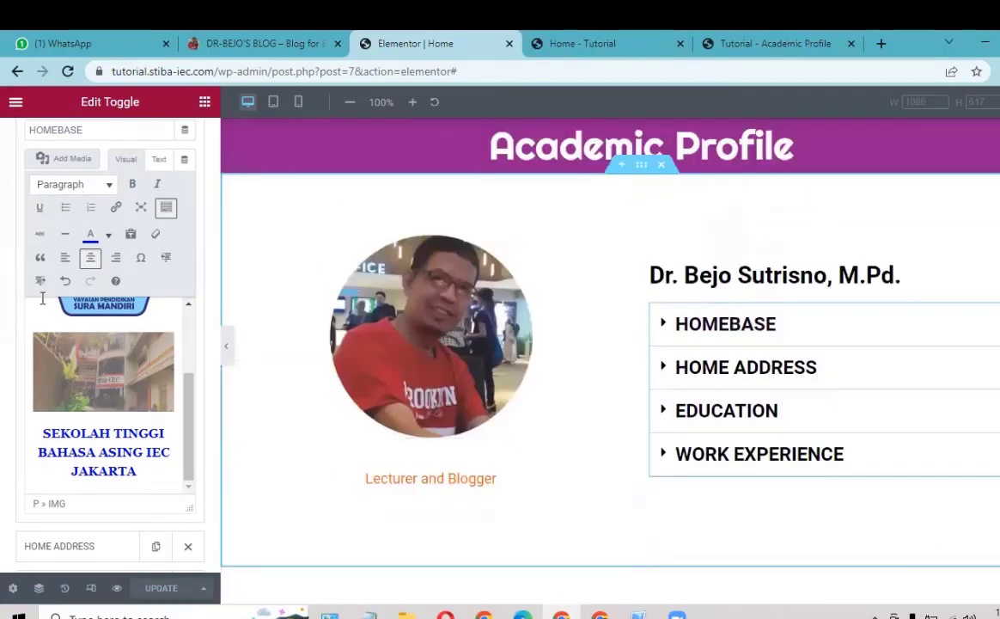
pyautogui.scroll(2, 45, 232)
pyautogui.click(112, 259)
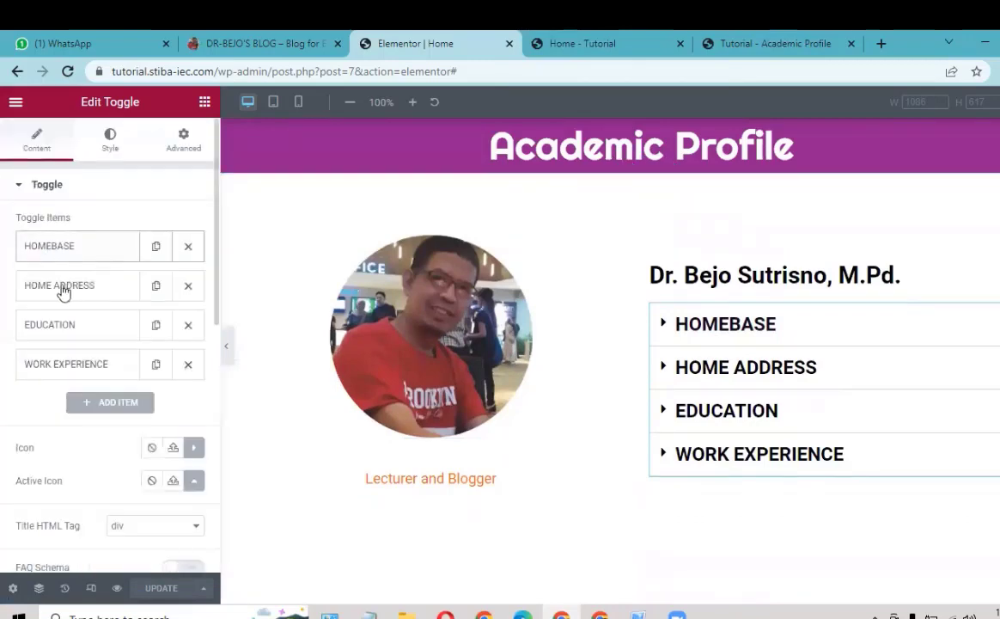
pyautogui.click(63, 287)
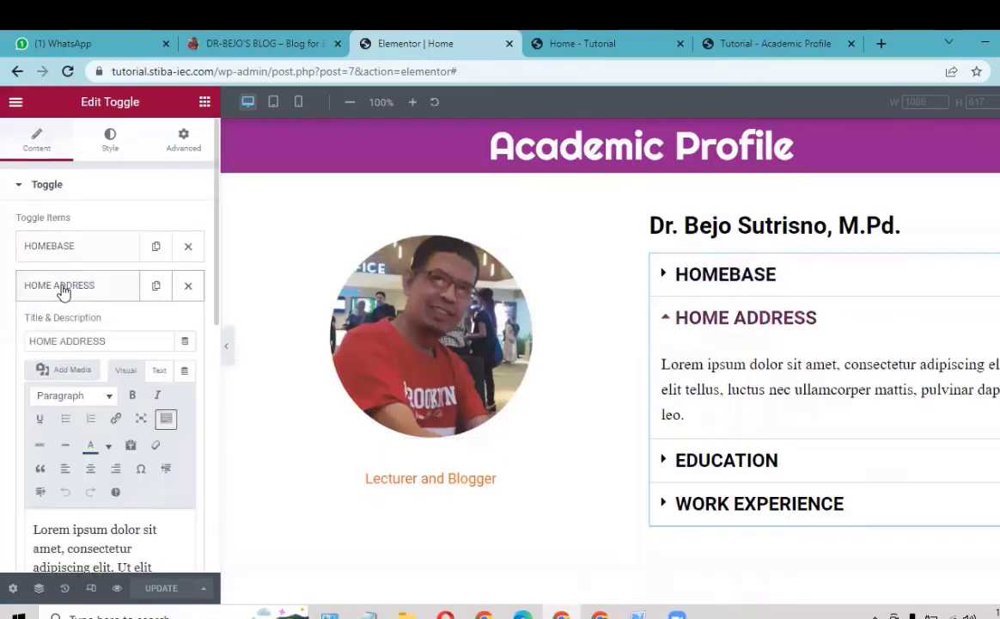
pyautogui.click(266, 47)
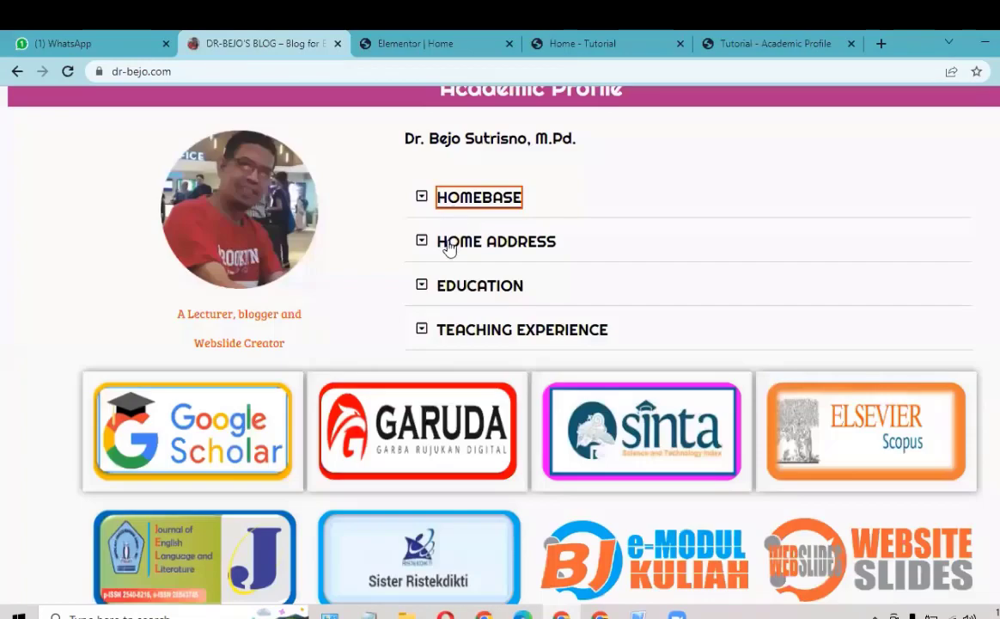
# Step: Expand the blog's HOME ADDRESS section and select its address, phone, email and web lines
pyautogui.click(449, 245)
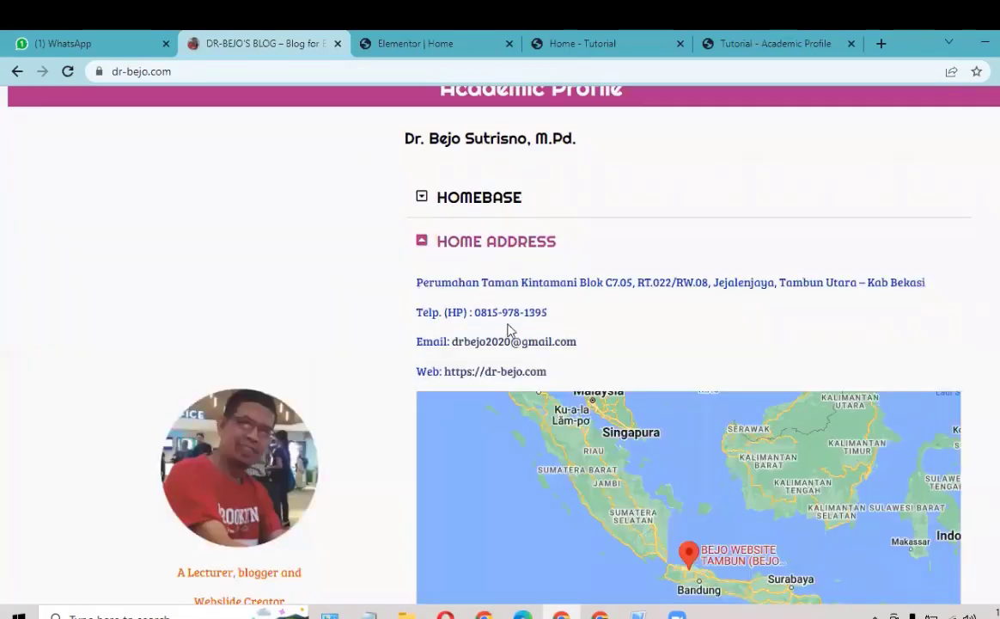
pyautogui.moveTo(415, 276); pyautogui.dragTo(556, 370)
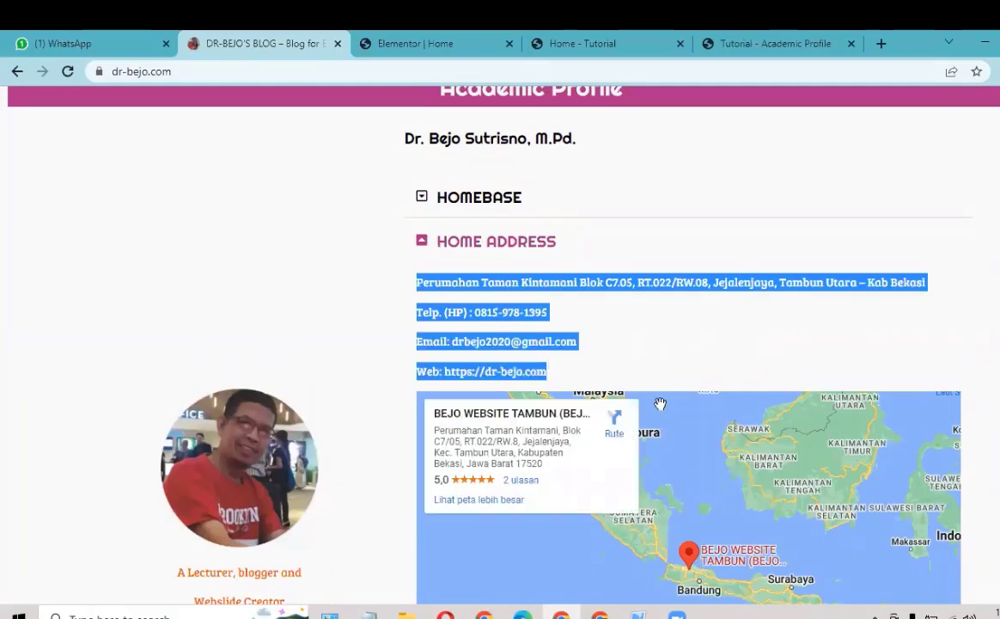
pyautogui.click(422, 243)
# Step: Replace the HOME ADDRESS placeholder text with the copied address, phone, email and web lines
pyautogui.click(428, 44)
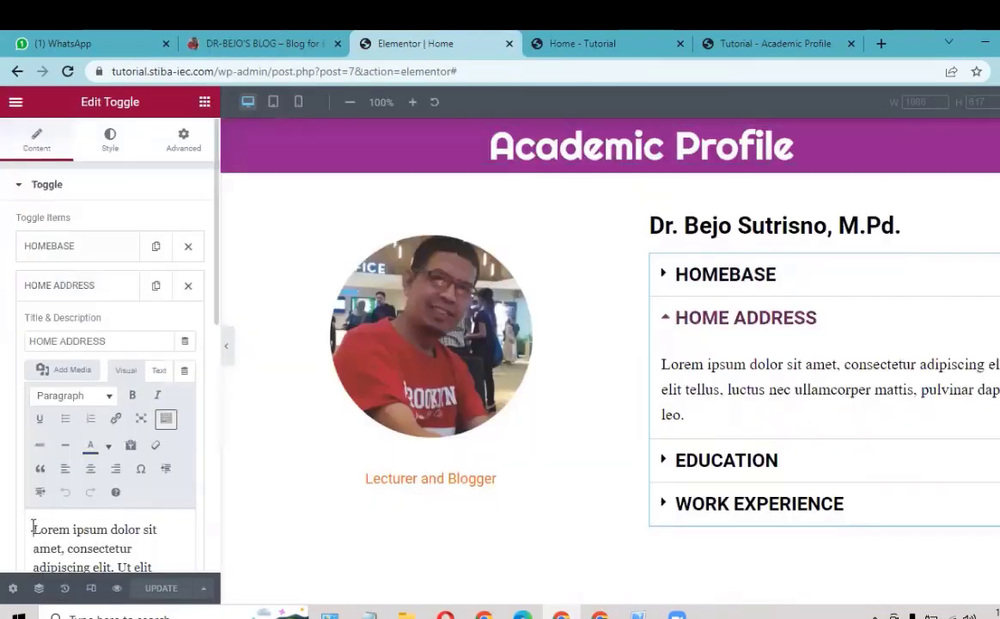
pyautogui.hotkey('ctrl', 'a')
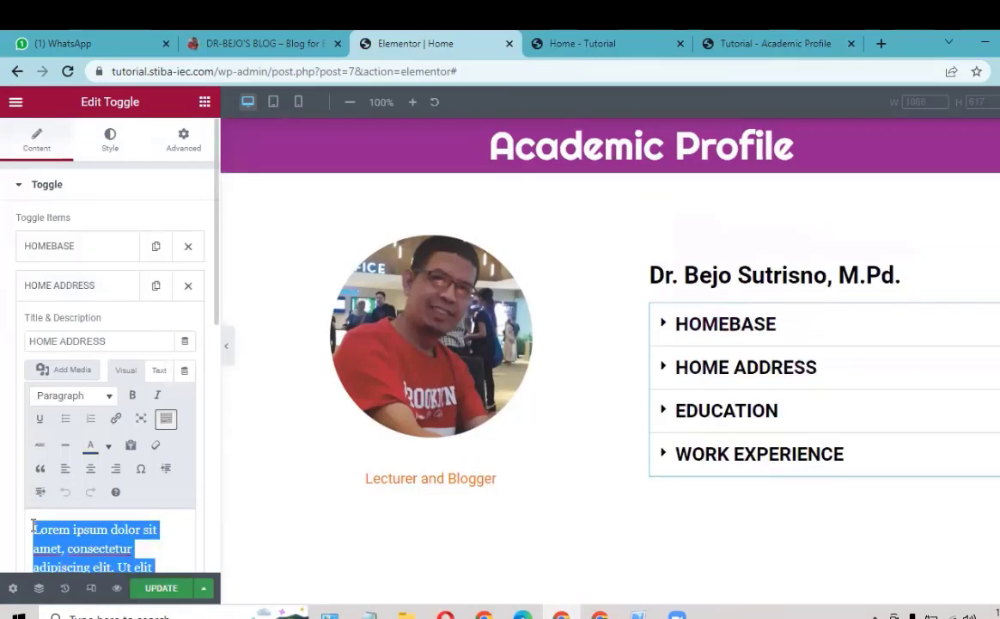
pyautogui.hotkey('ctrl', 'v')
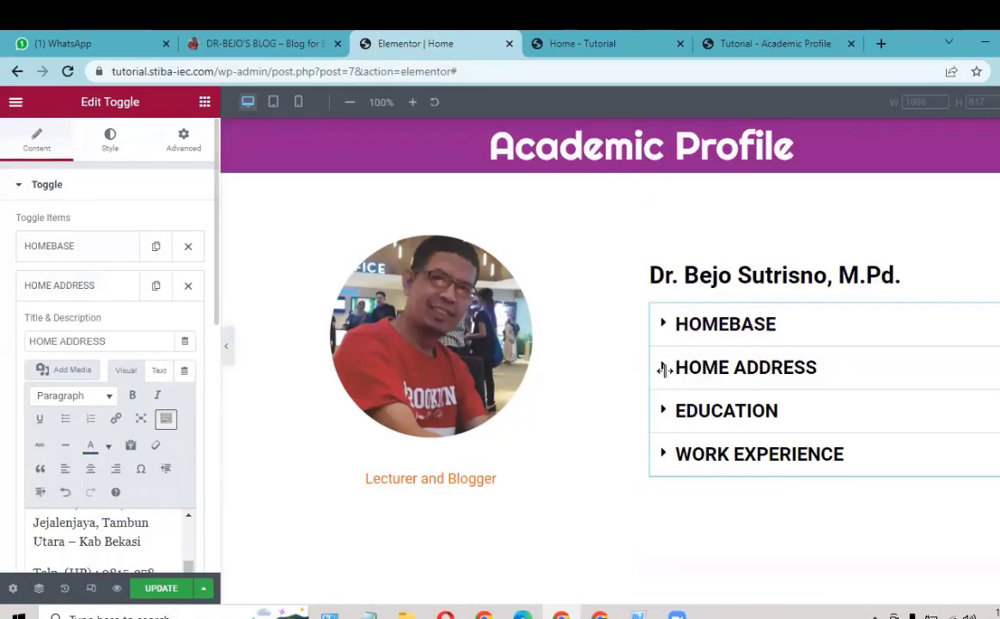
# Step: Add an empty line below the email line and open a new browser tab
pyautogui.click(664, 368)
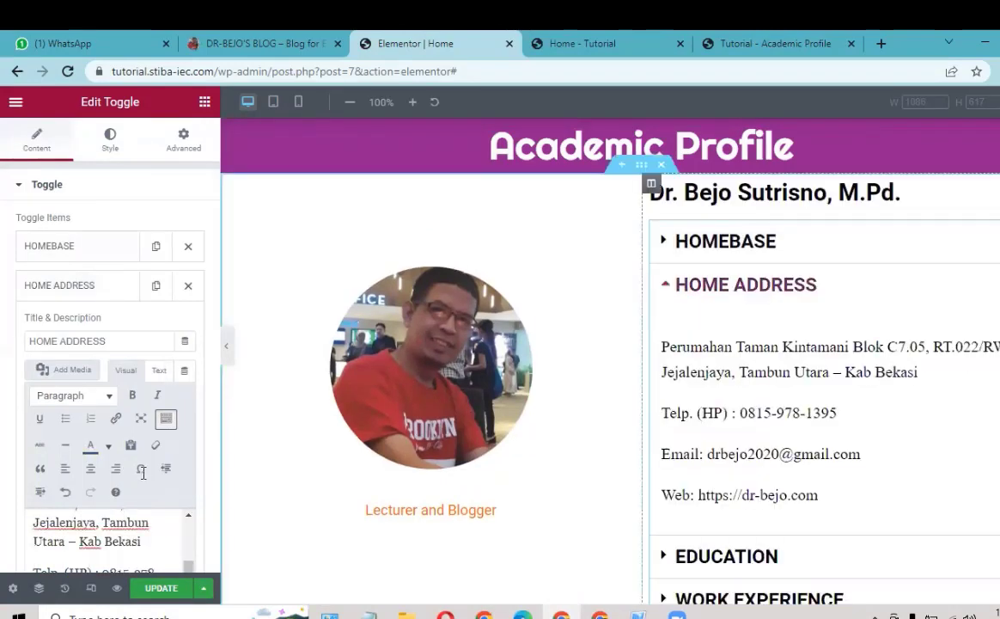
pyautogui.scroll(-3, 144, 464)
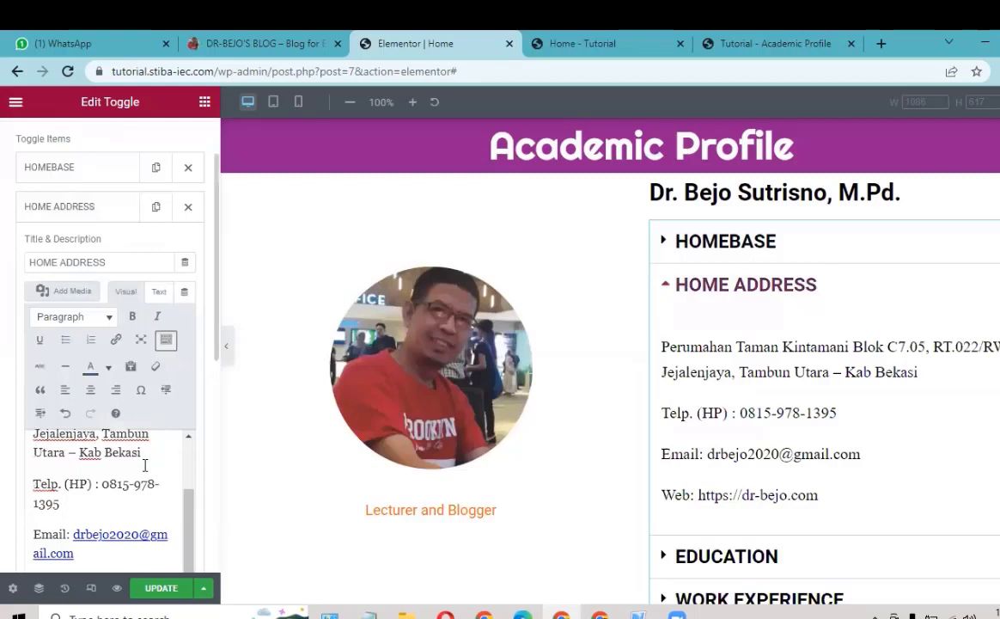
pyautogui.click(89, 556)
pyautogui.press('Return')
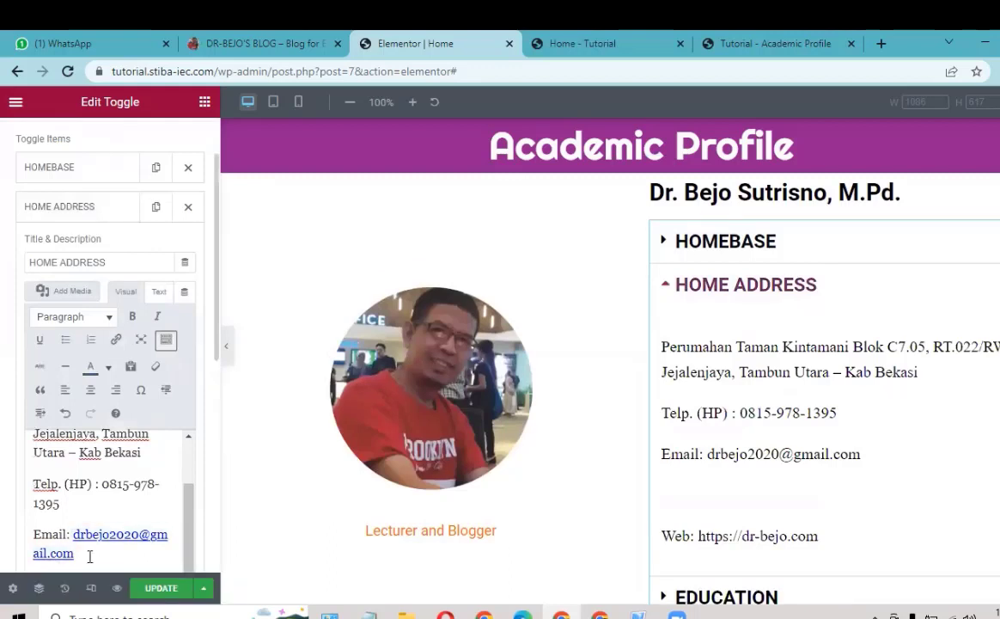
pyautogui.scroll(-1, 68, 546)
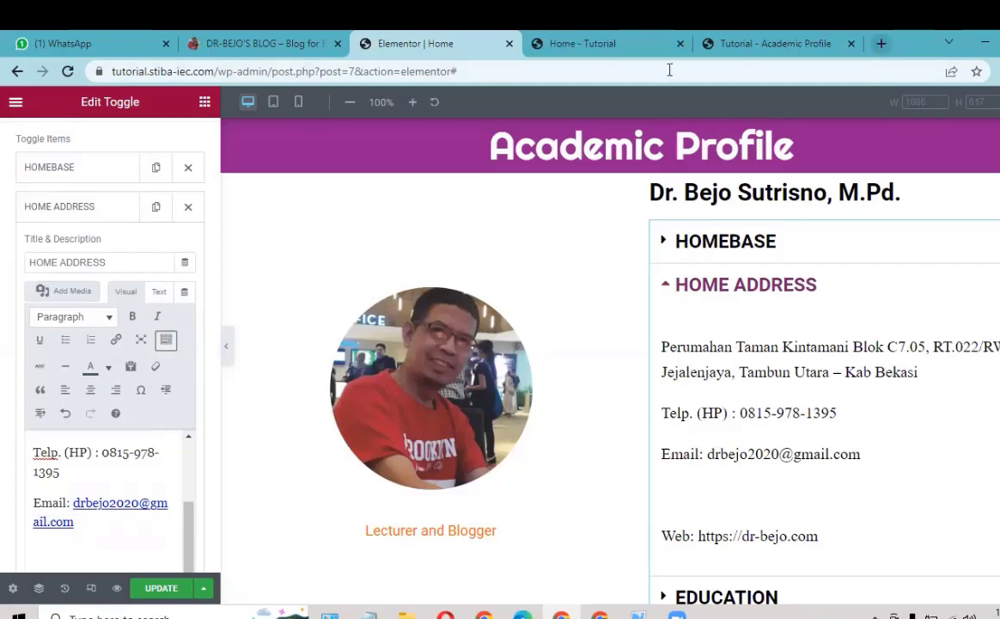
pyautogui.hotkey('ctrl', 't')
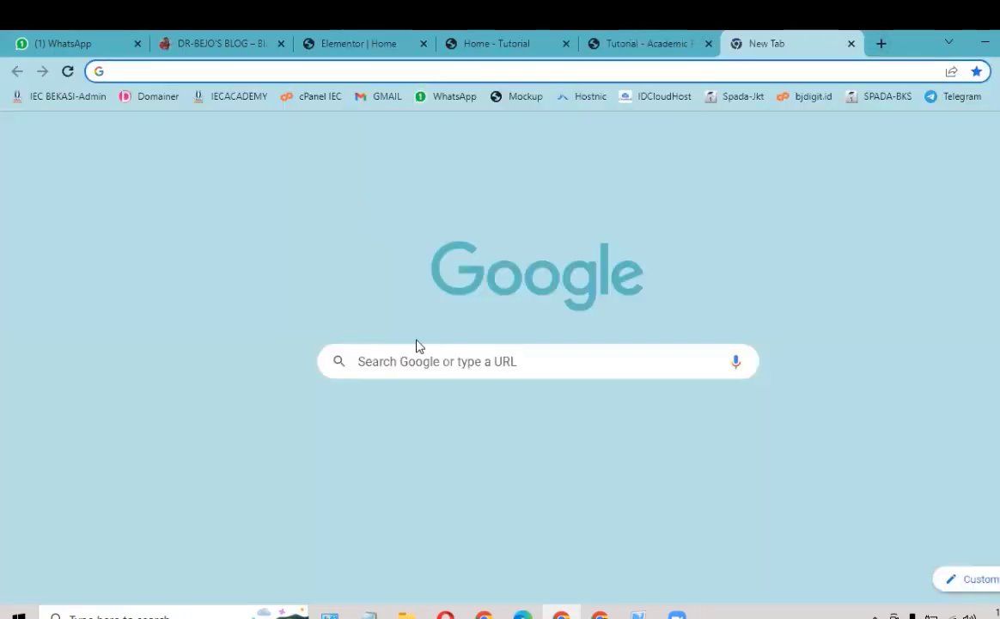
# Step: Search Google for 'google maps' and open the Google Maps result
pyautogui.click(391, 360)
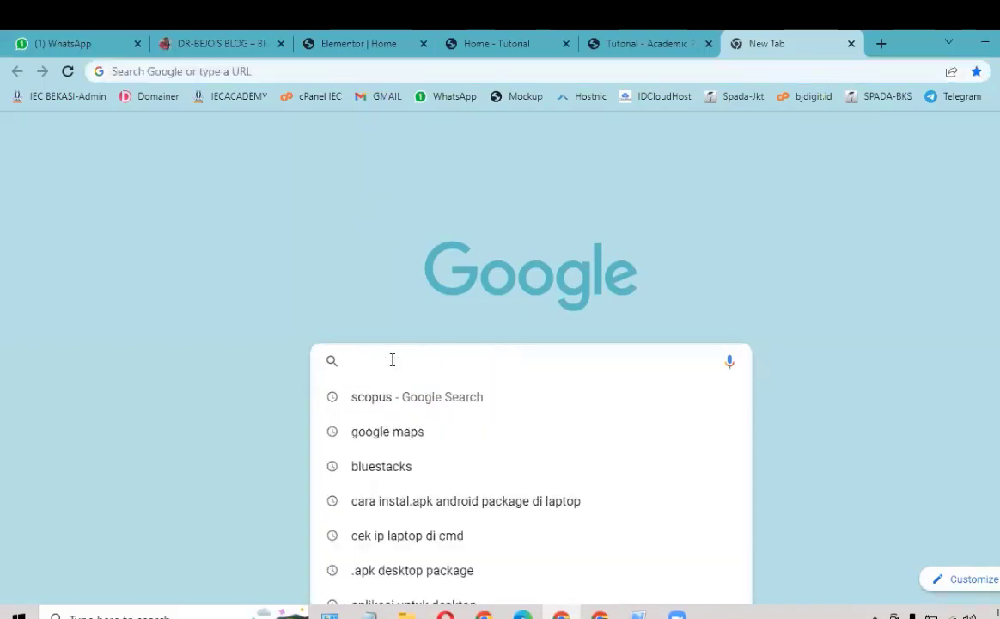
pyautogui.write('GOOGLE')
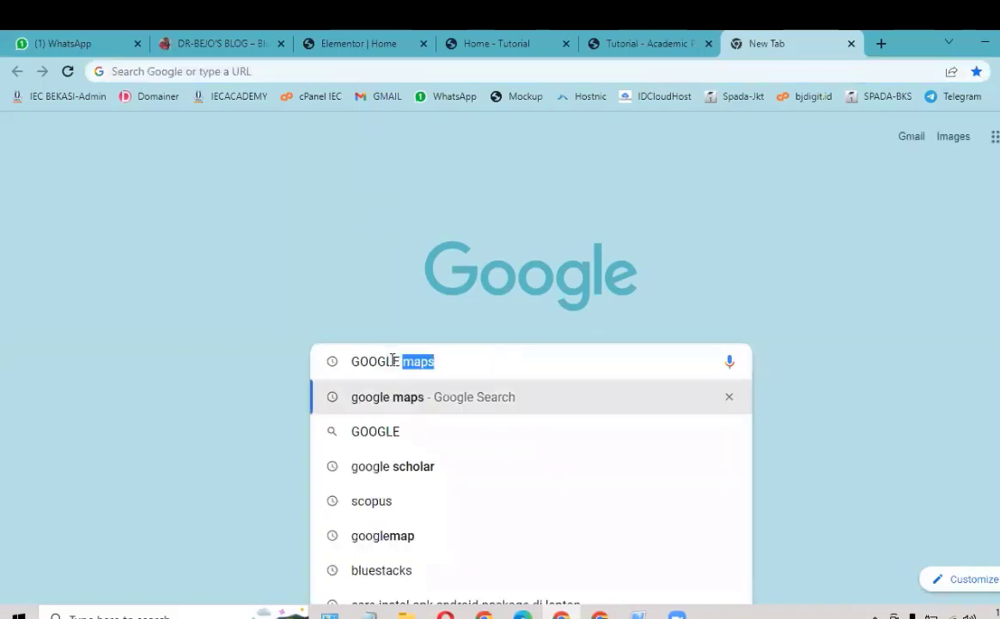
pyautogui.press('Return')
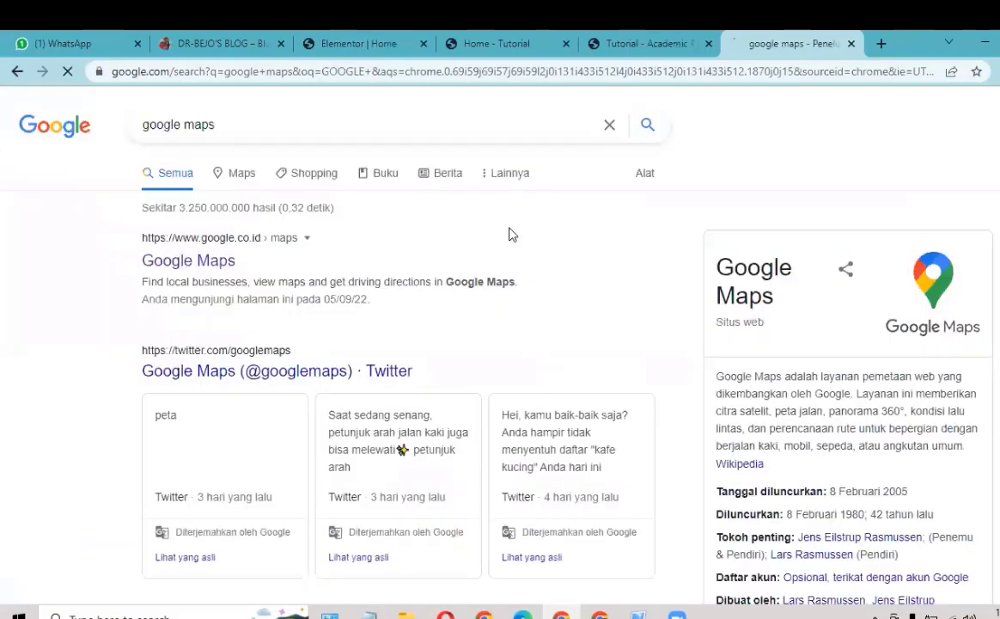
pyautogui.click(198, 262)
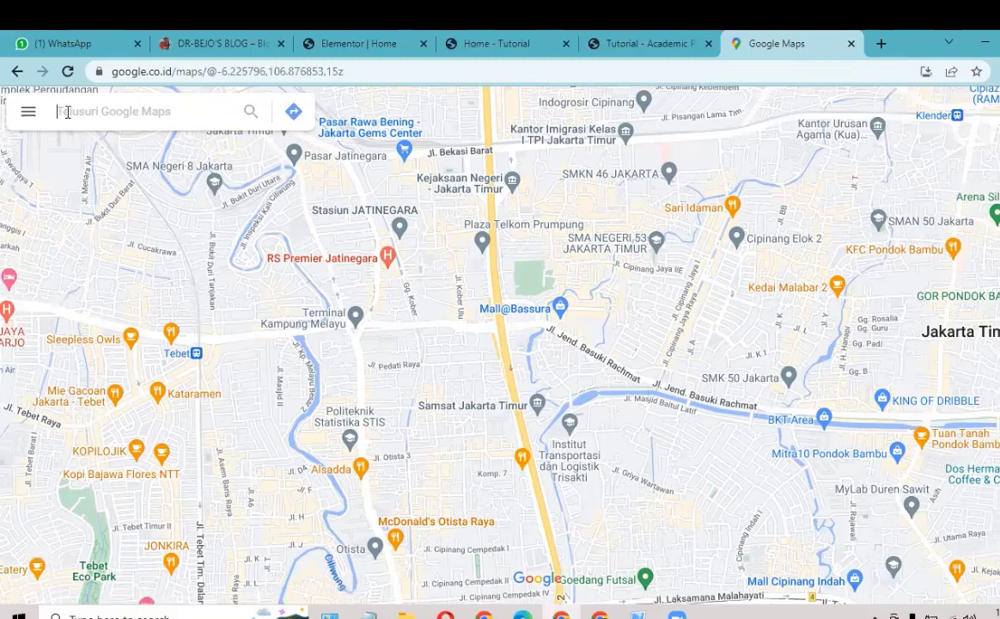
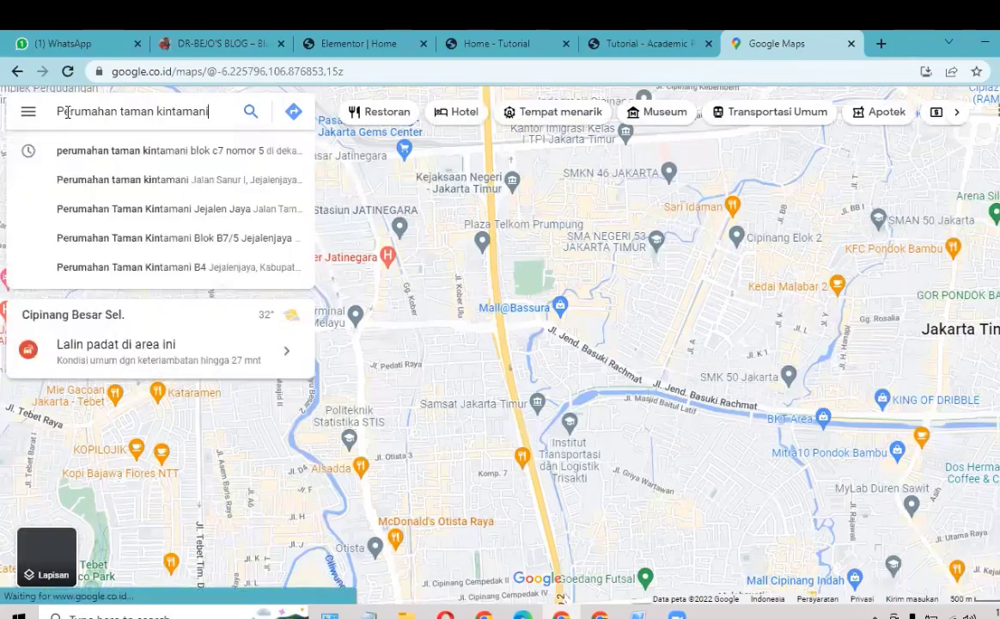
# Step: Search Google Maps for the home address's housing estate, block and house number
pyautogui.press('Return')
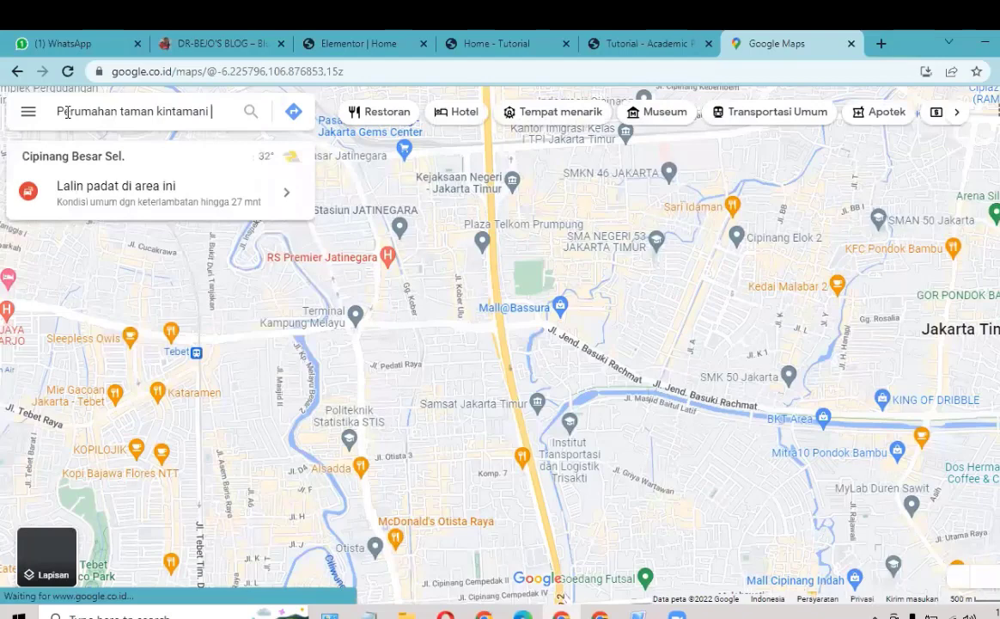
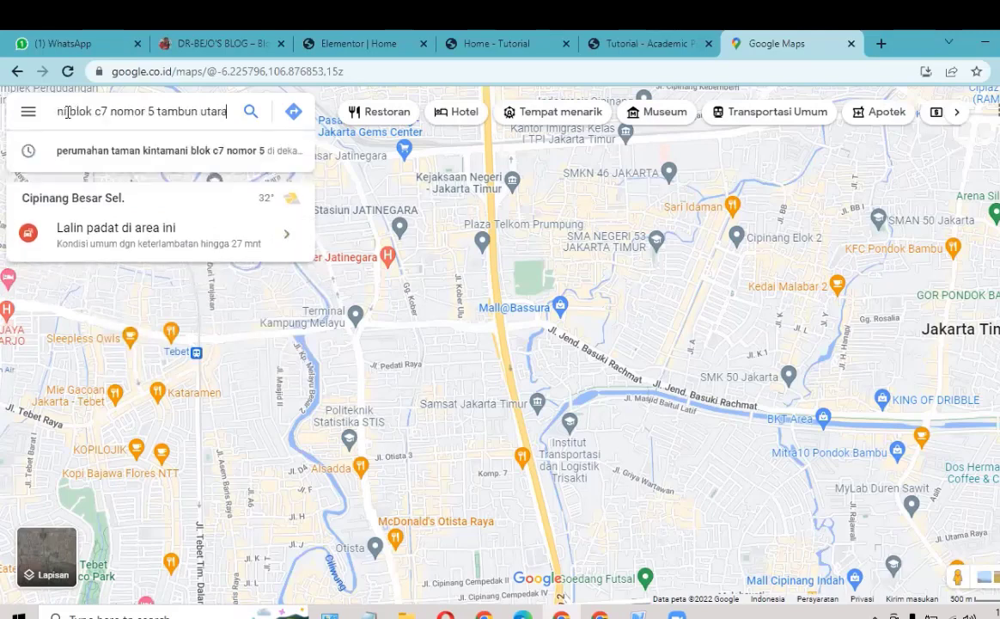
pyautogui.press('Return')
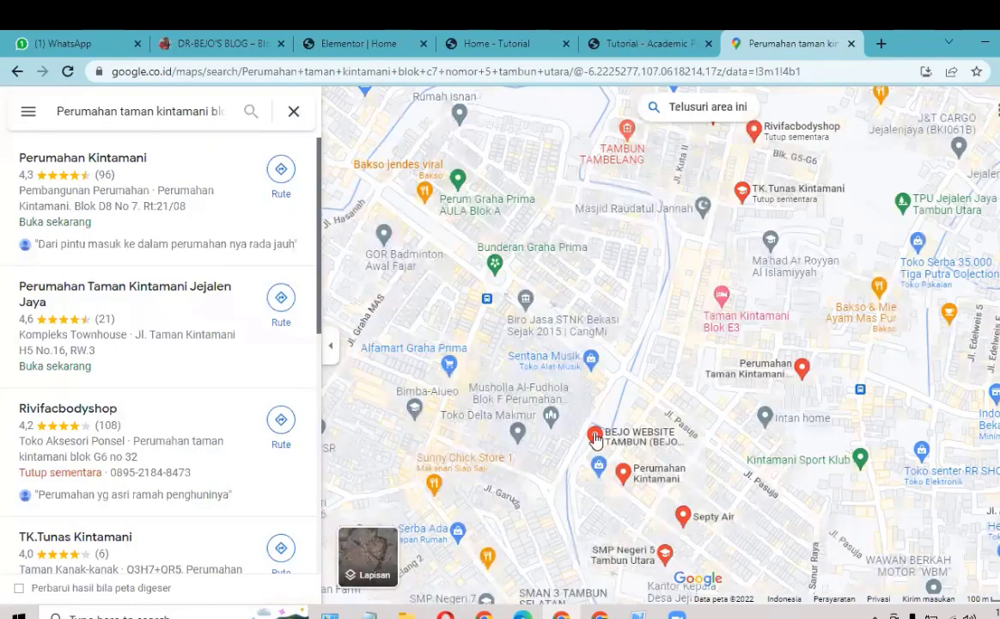
# Step: Open the place card of the website-design business at that address
pyautogui.moveTo(595, 438)
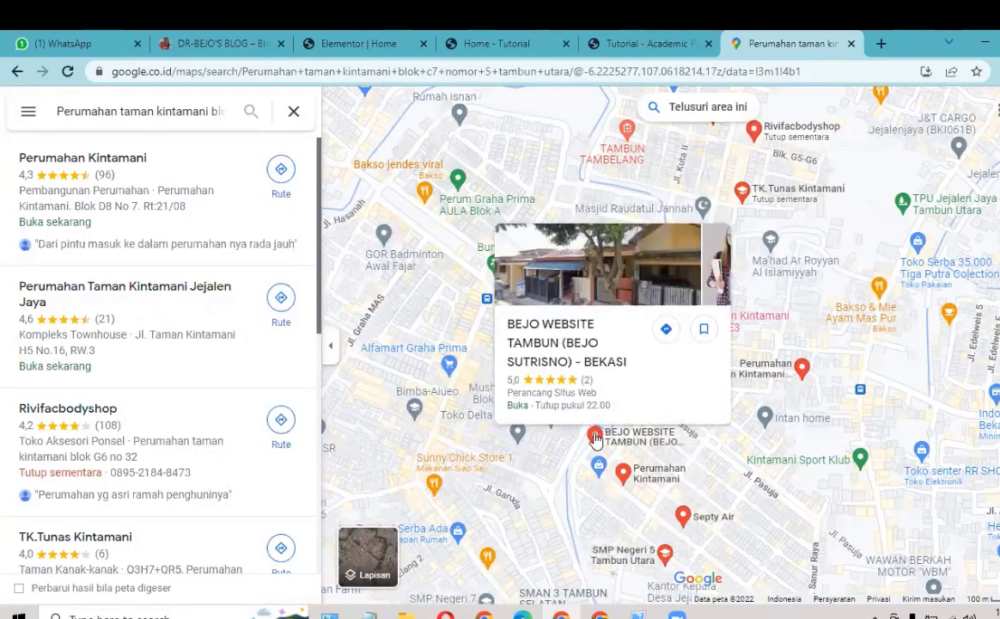
pyautogui.click(595, 436)
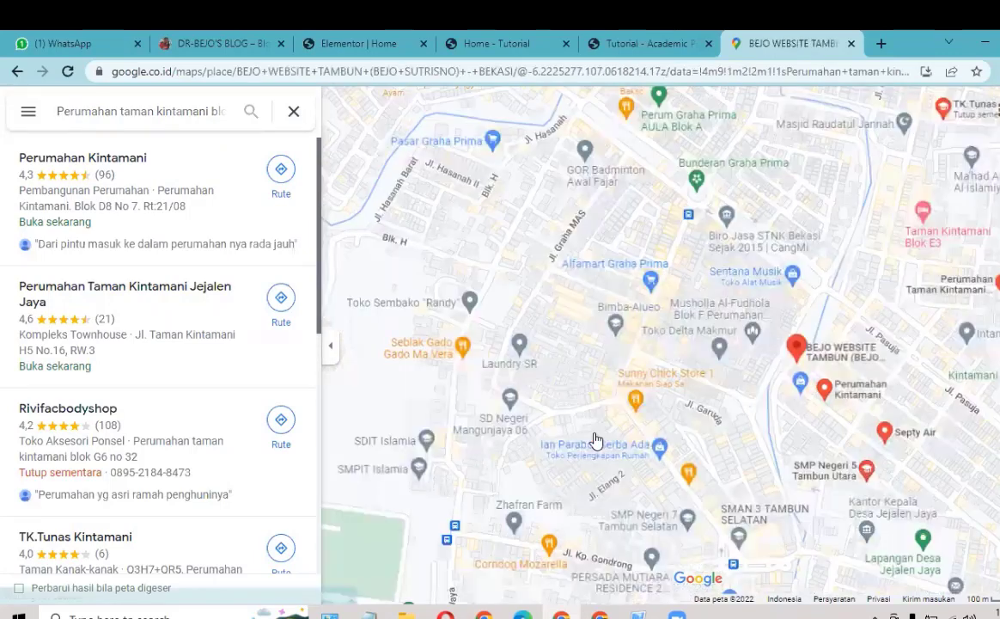
pyautogui.moveTo(596, 440); pyautogui.dragTo(641, 422)
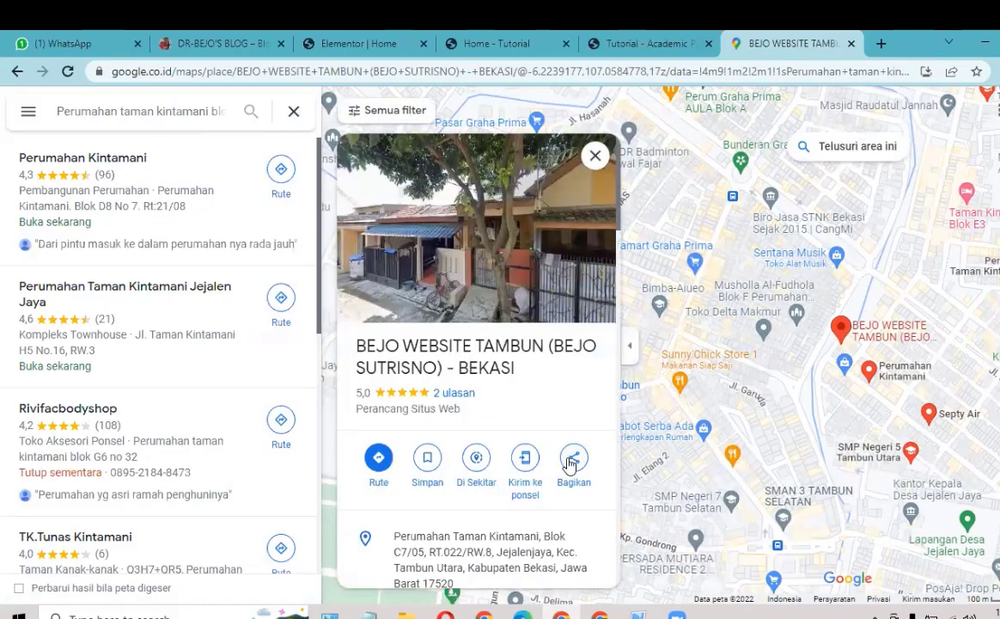
# Step: Copy the place's embed-map HTML from the Sematkan peta share option, then close the dialog
pyautogui.click(568, 464)
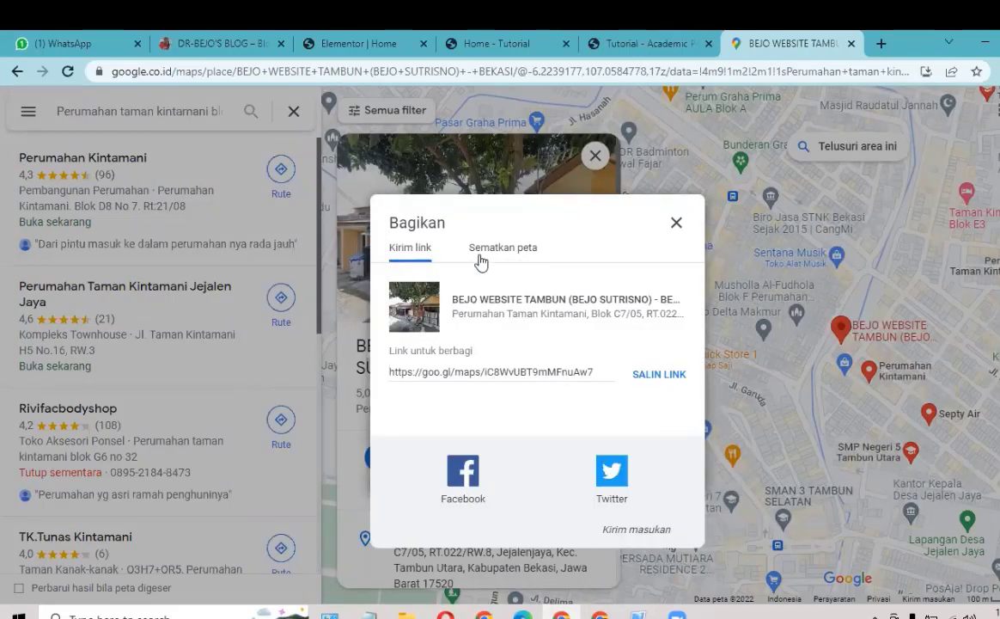
pyautogui.click(491, 249)
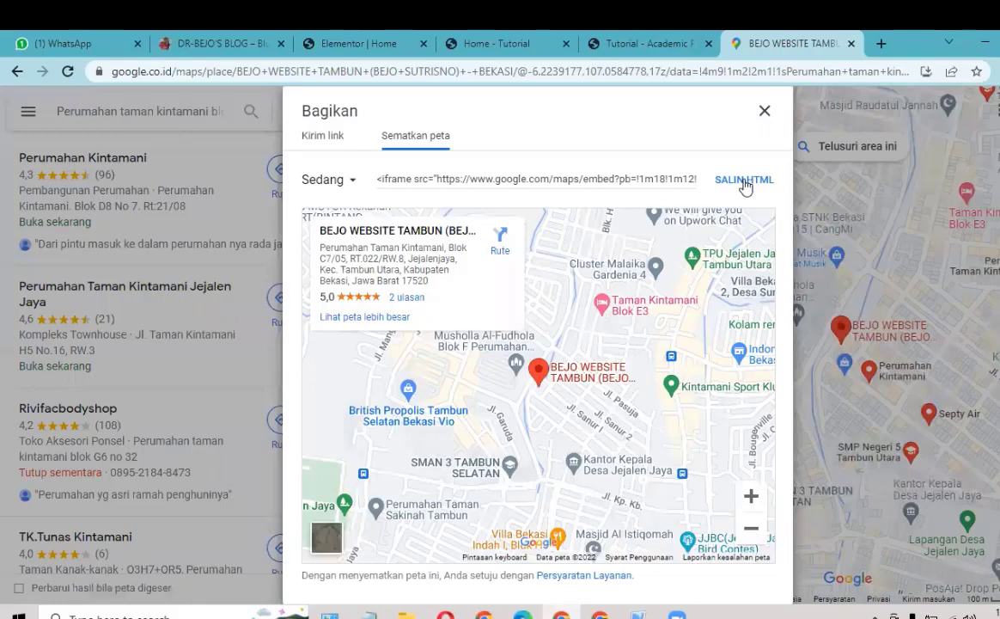
pyautogui.click(743, 181)
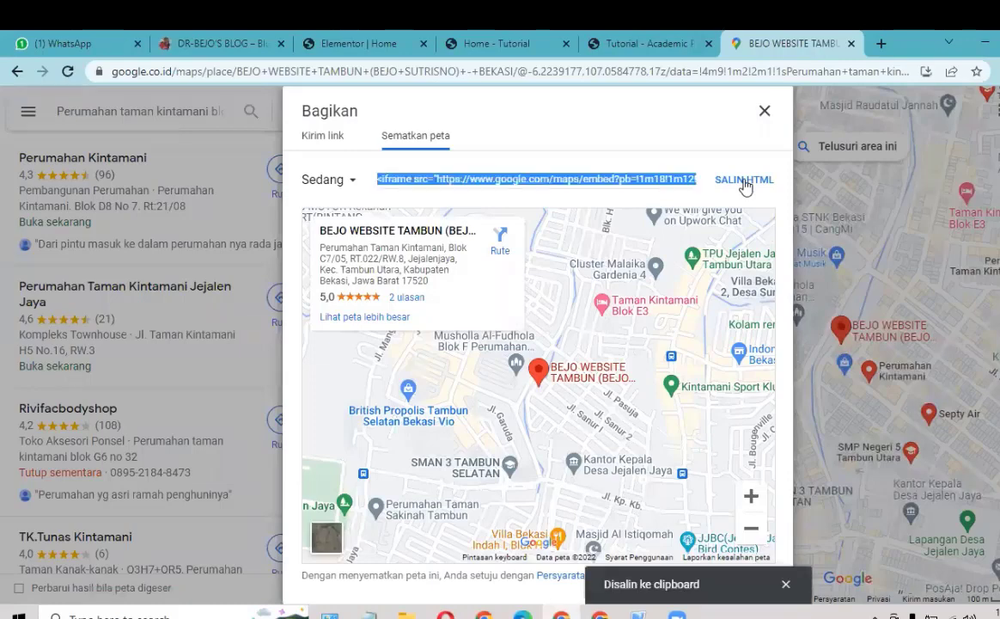
pyautogui.click(762, 112)
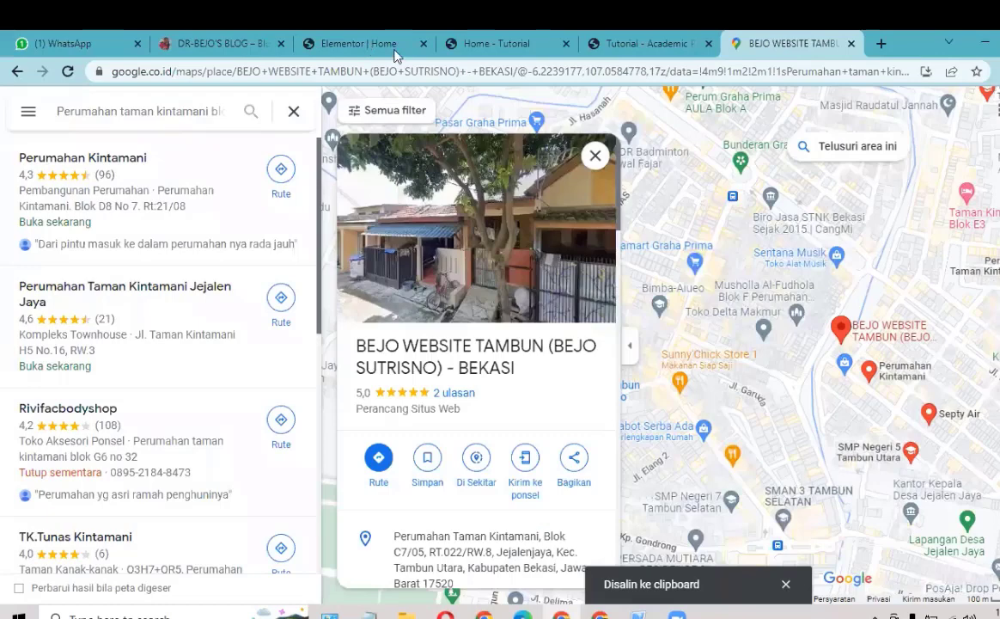
pyautogui.click(395, 55)
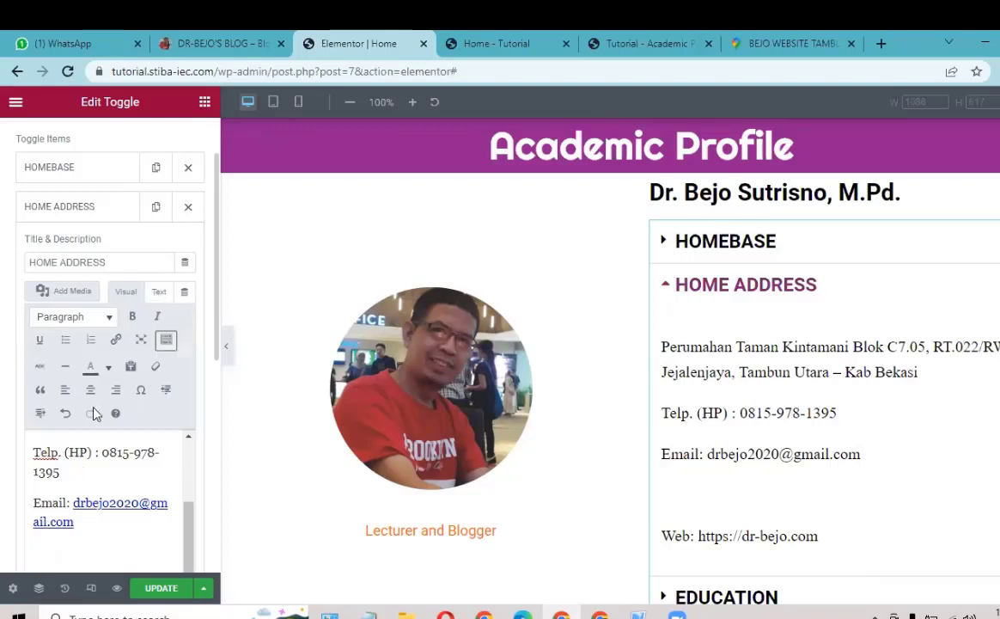
# Step: In Text mode, paste the Google Maps iframe code on a new line after the web link
pyautogui.click(157, 297)
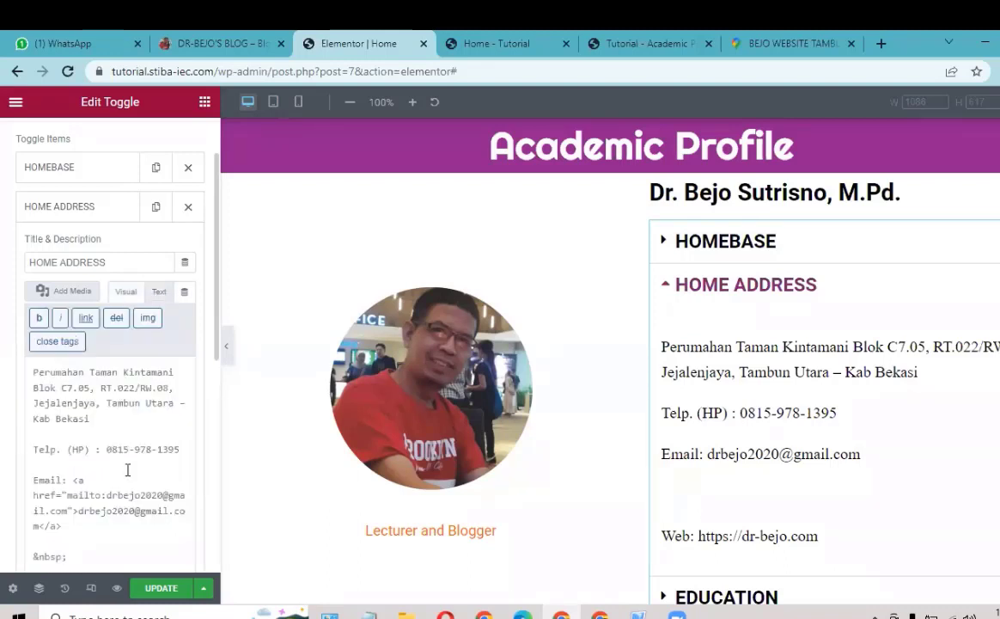
pyautogui.scroll(-3, 62, 408)
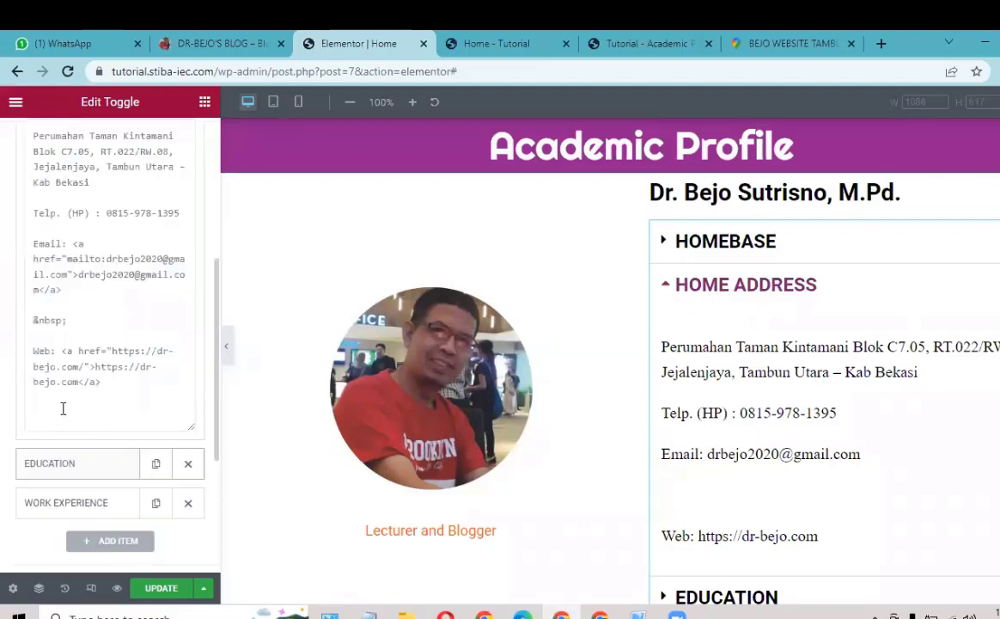
pyautogui.click(129, 388)
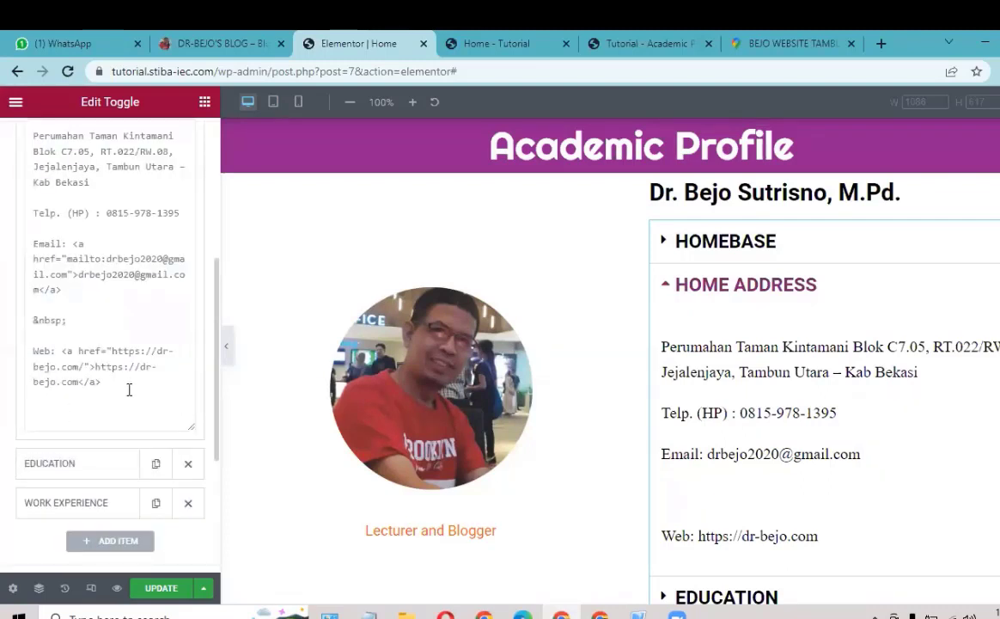
pyautogui.press('Return')
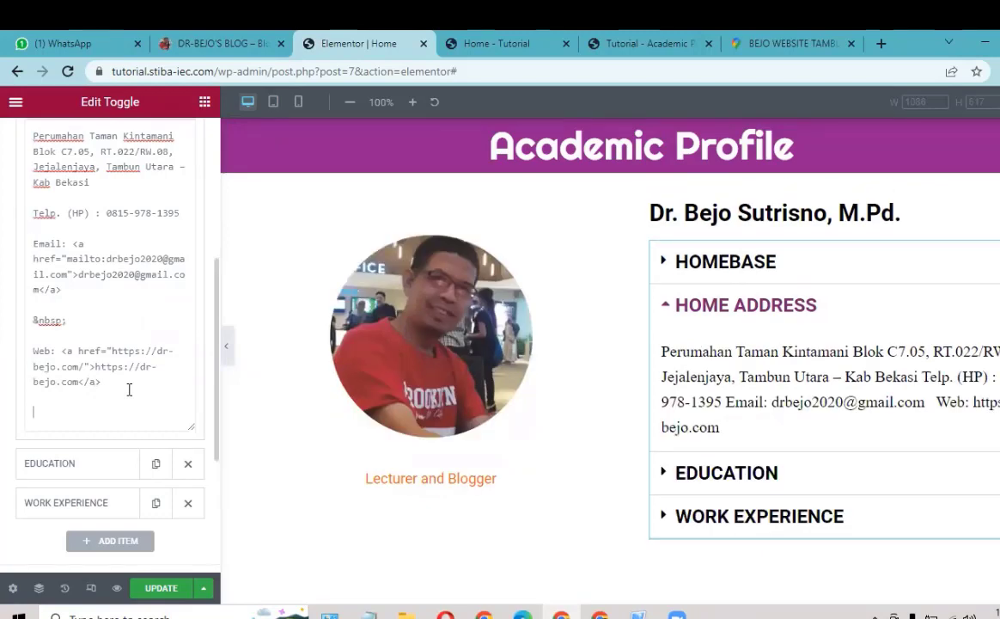
pyautogui.hotkey('ctrl', 'v')
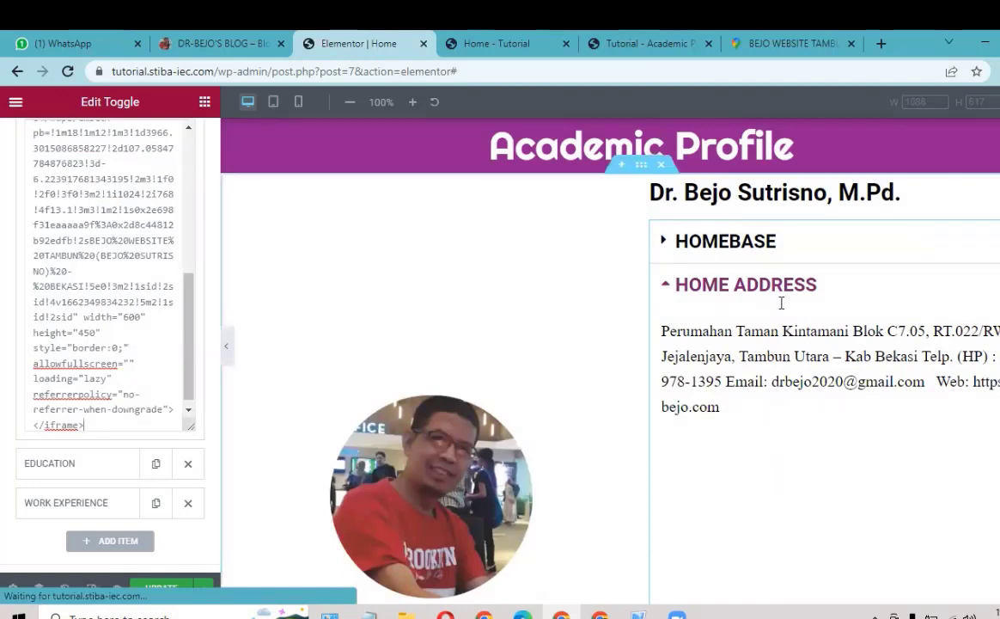
pyautogui.scroll(-3, 790, 320)
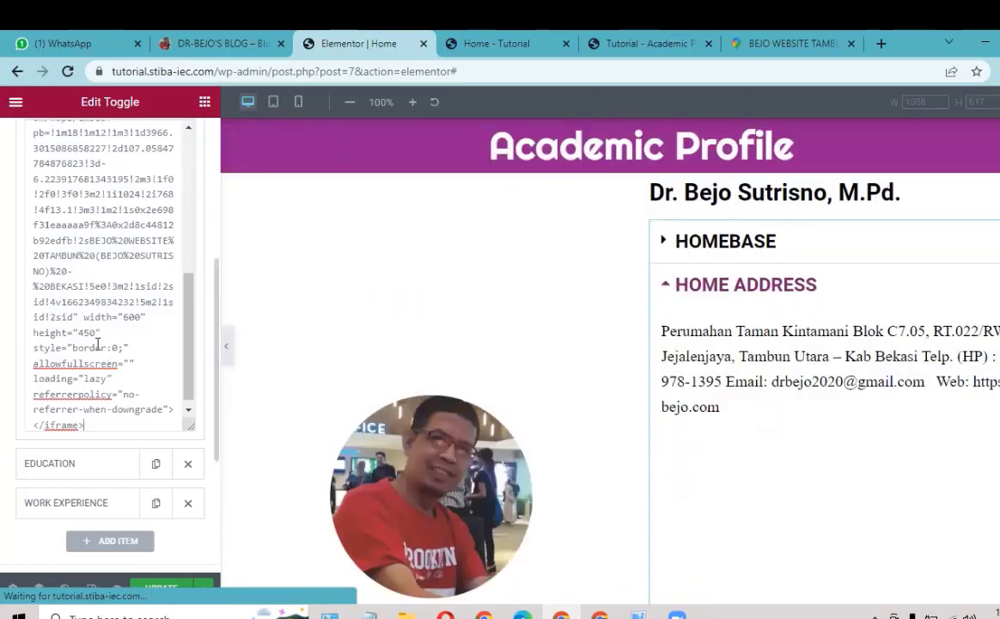
pyautogui.scroll(10, 99, 315)
pyautogui.scroll(2, 99, 315)
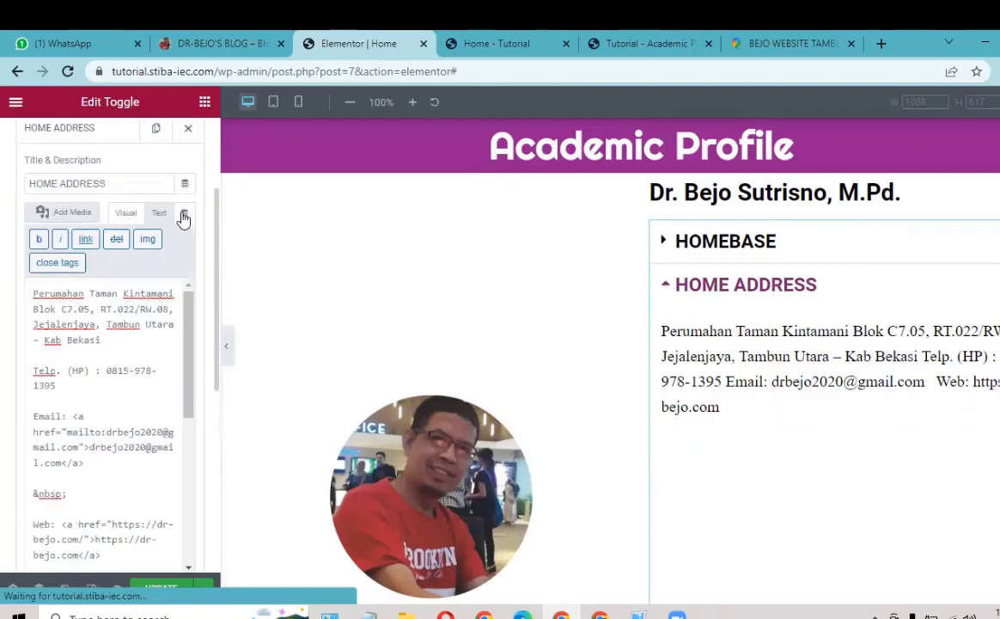
# Step: Switch the toggle editor back to Visual and update the Academic Profile page
pyautogui.click(124, 213)
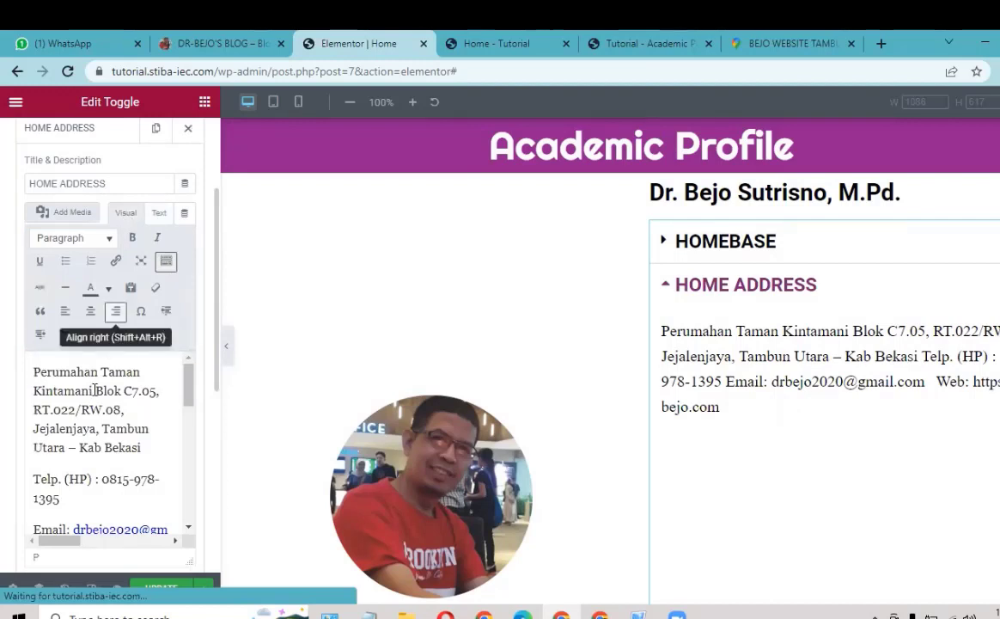
pyautogui.scroll(-1, 95, 388)
pyautogui.scroll(1, 94, 358)
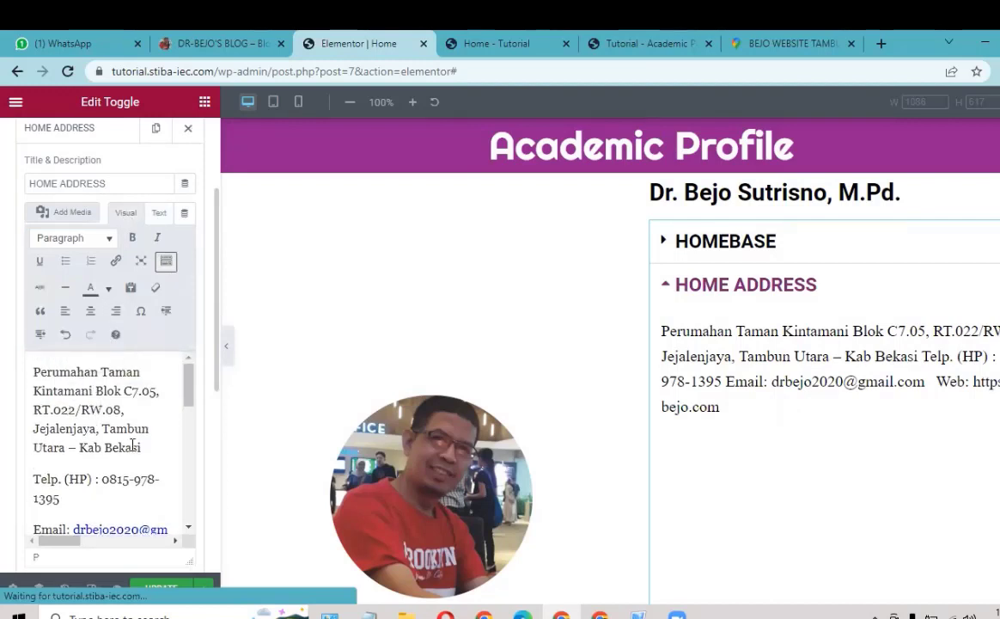
pyautogui.scroll(-2, 163, 486)
pyautogui.scroll(-2, 153, 539)
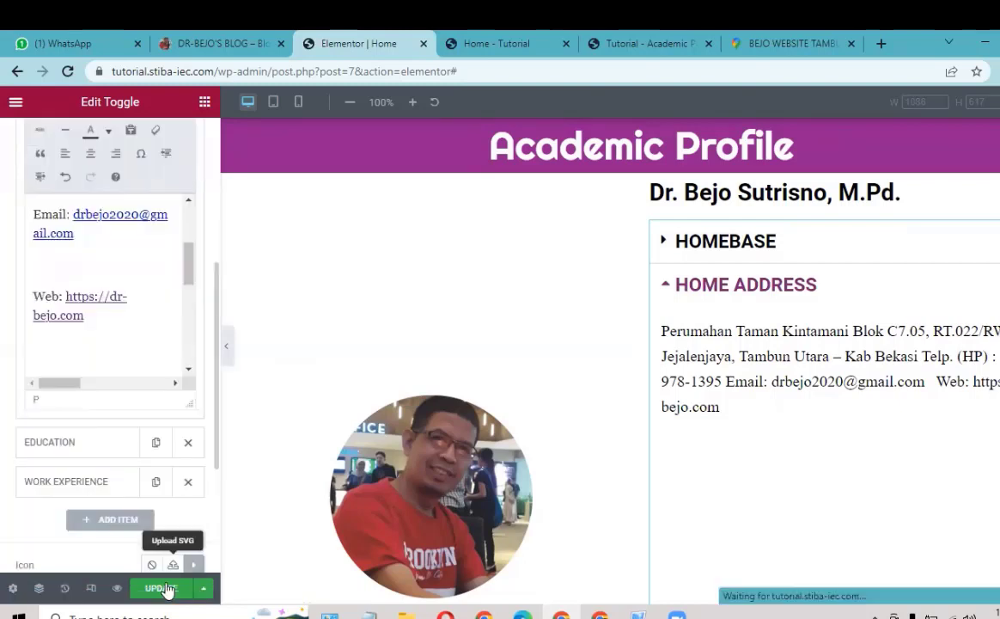
pyautogui.click(165, 587)
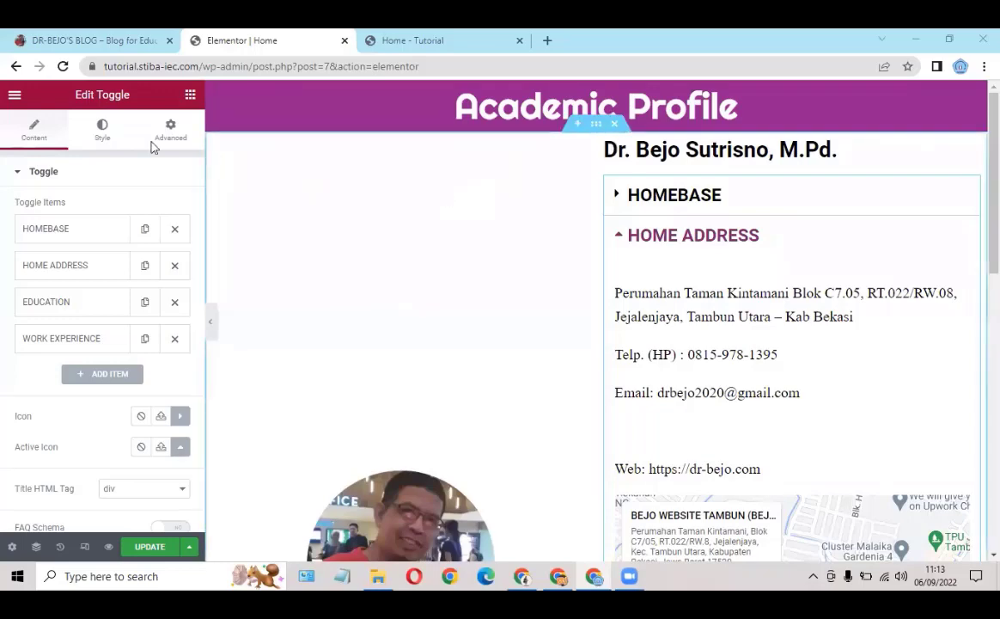
# Step: Reload the Home - Tutorial page and expand HOME ADDRESS to check the details and map
pyautogui.click(402, 38)
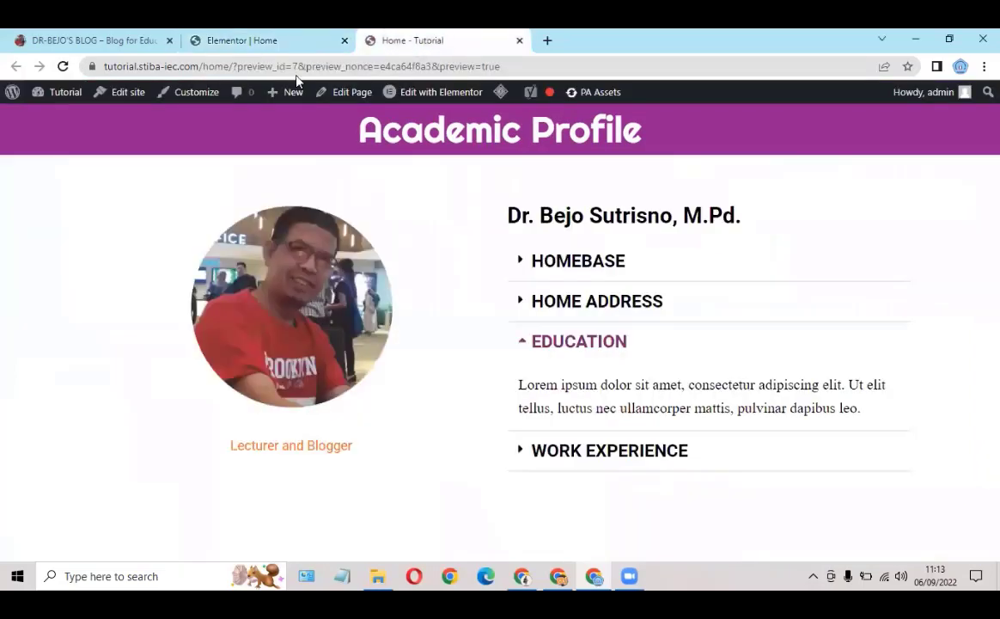
pyautogui.click(63, 66)
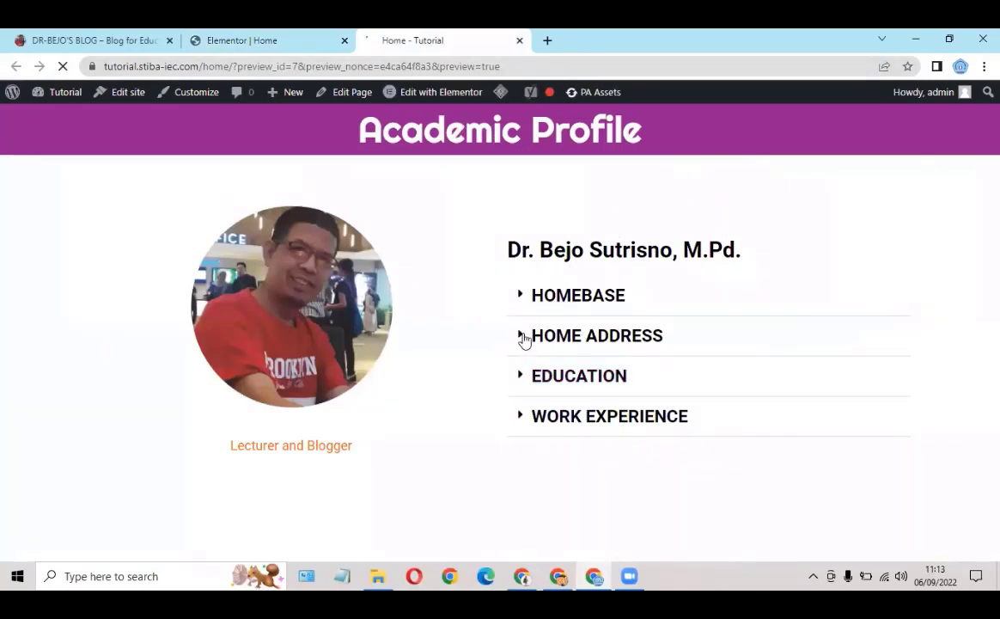
pyautogui.click(523, 337)
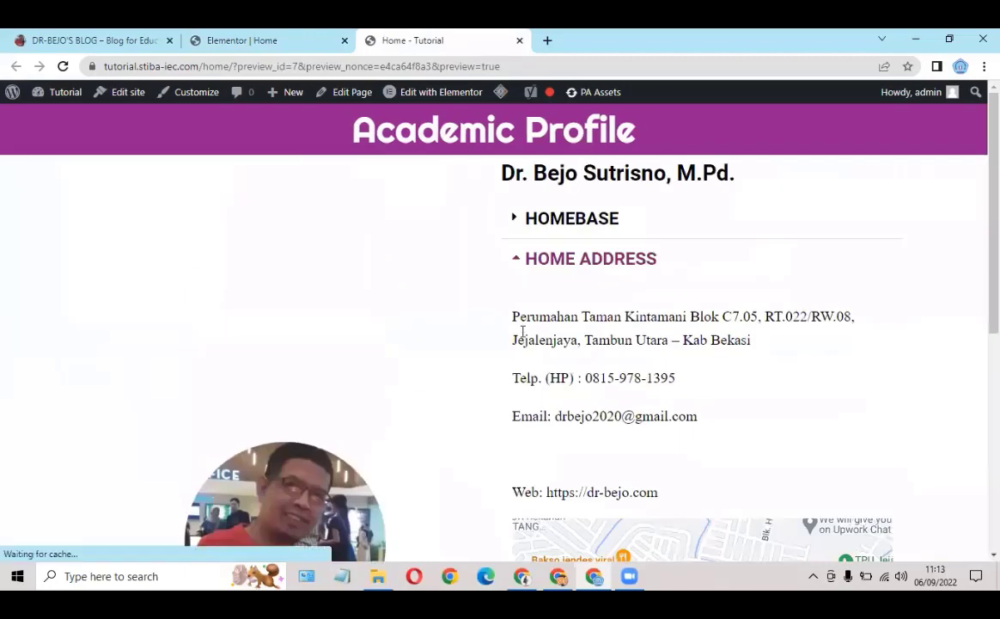
pyautogui.scroll(-3, 491, 270)
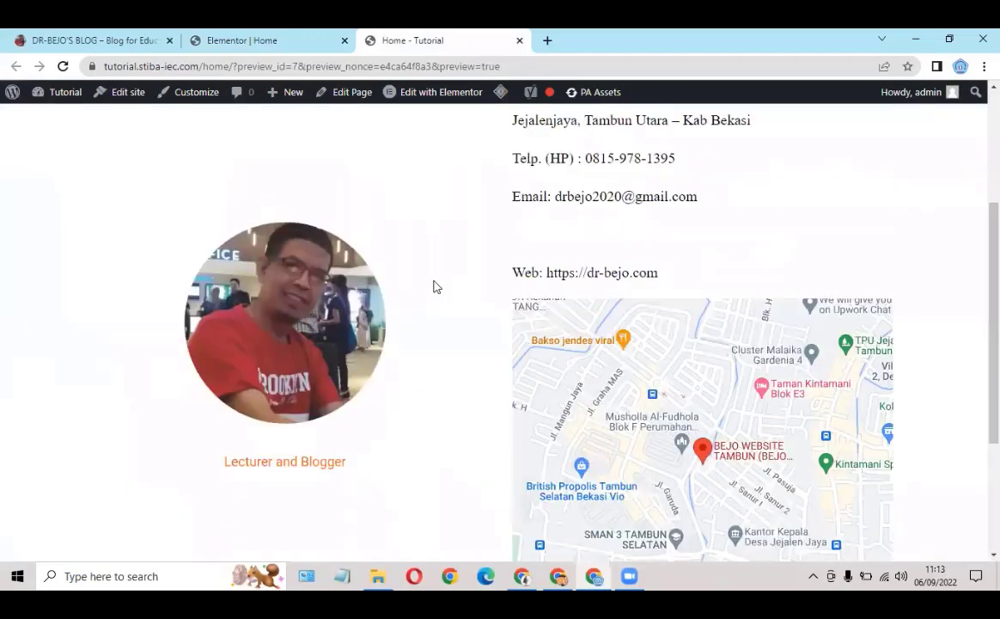
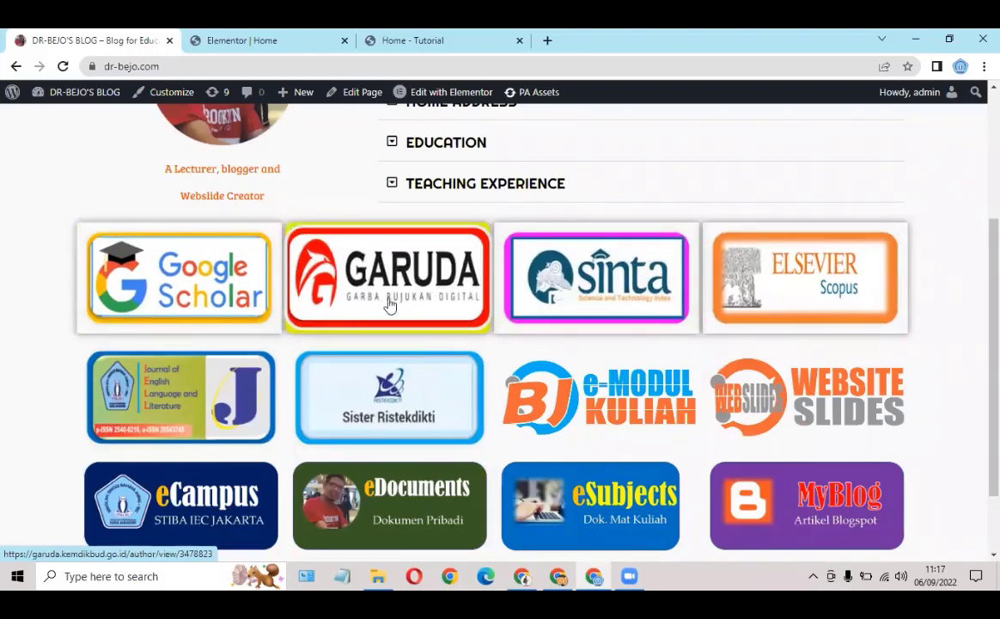
# Step: Preview the Home page at mobile width in Elementor's responsive mode
pyautogui.scroll(4, 396, 257)
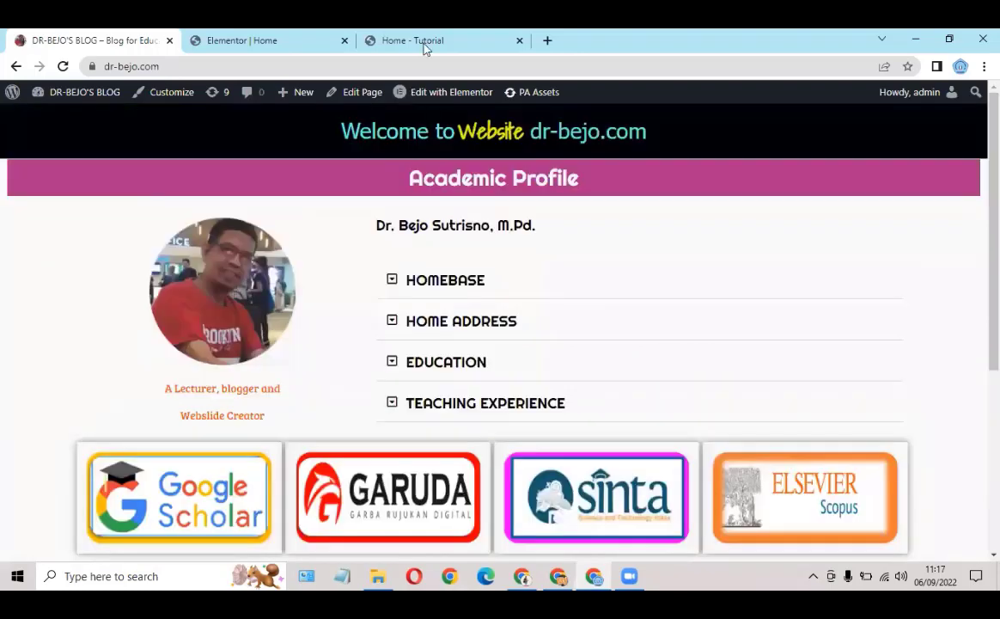
pyautogui.click(424, 45)
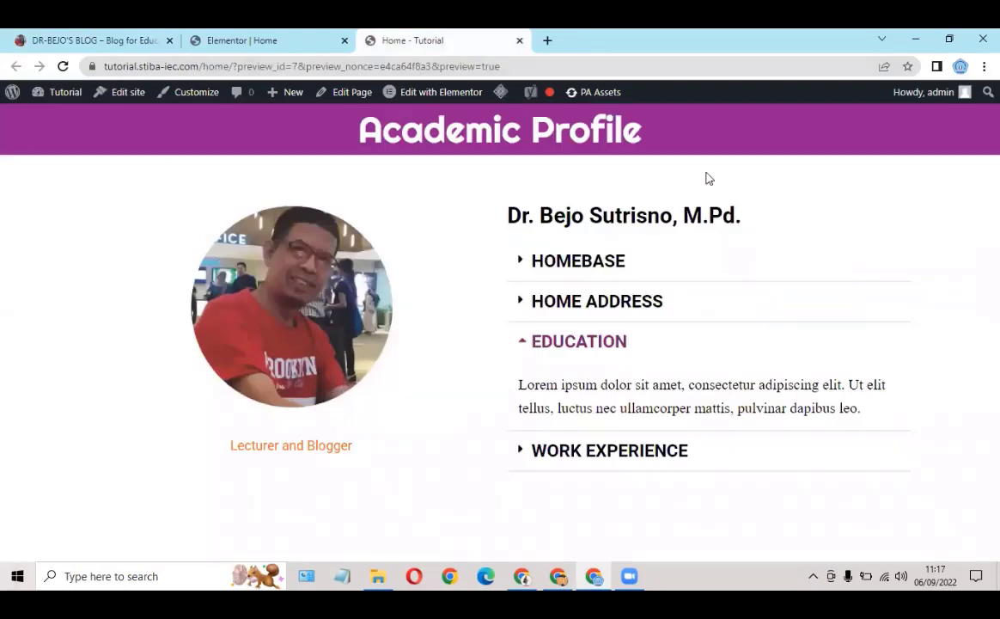
pyautogui.click(307, 41)
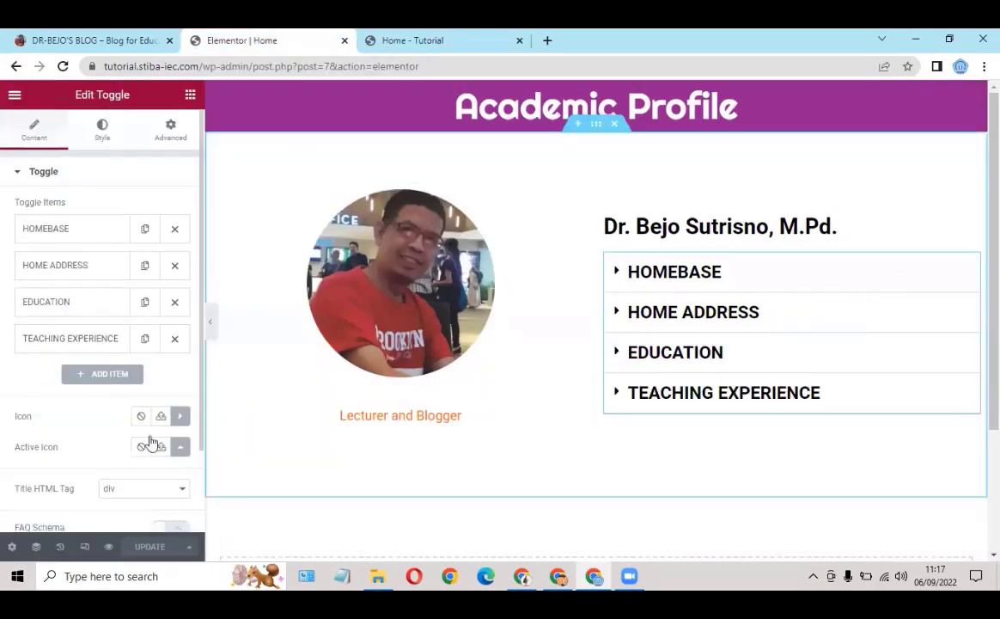
pyautogui.click(84, 546)
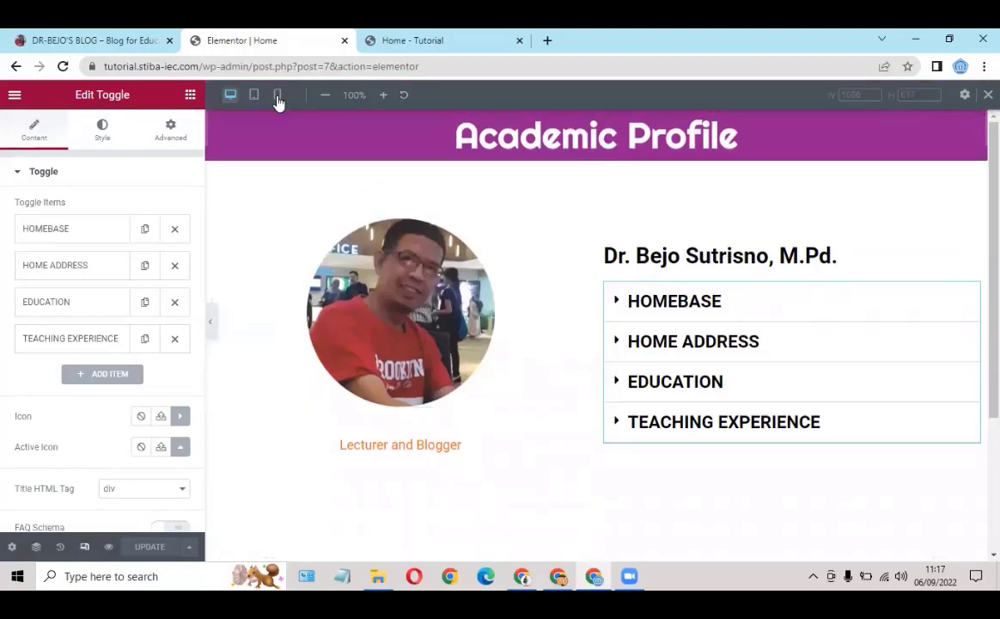
pyautogui.click(276, 97)
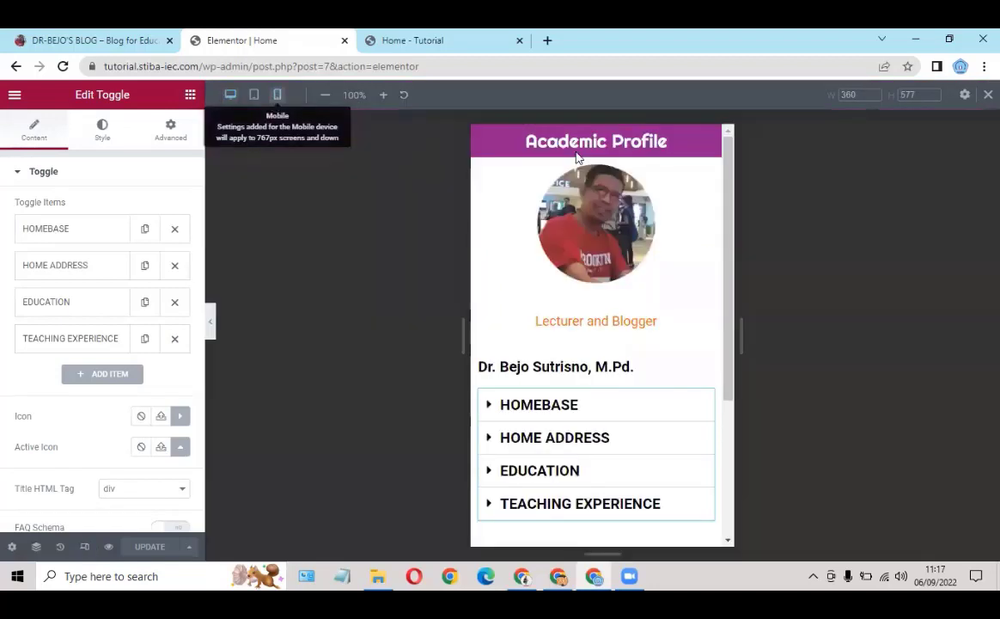
# Step: Test the Homebase, Home Address, Education and Teaching Experience toggles on mobile, then return to desktop view
pyautogui.scroll(-2, 617, 311)
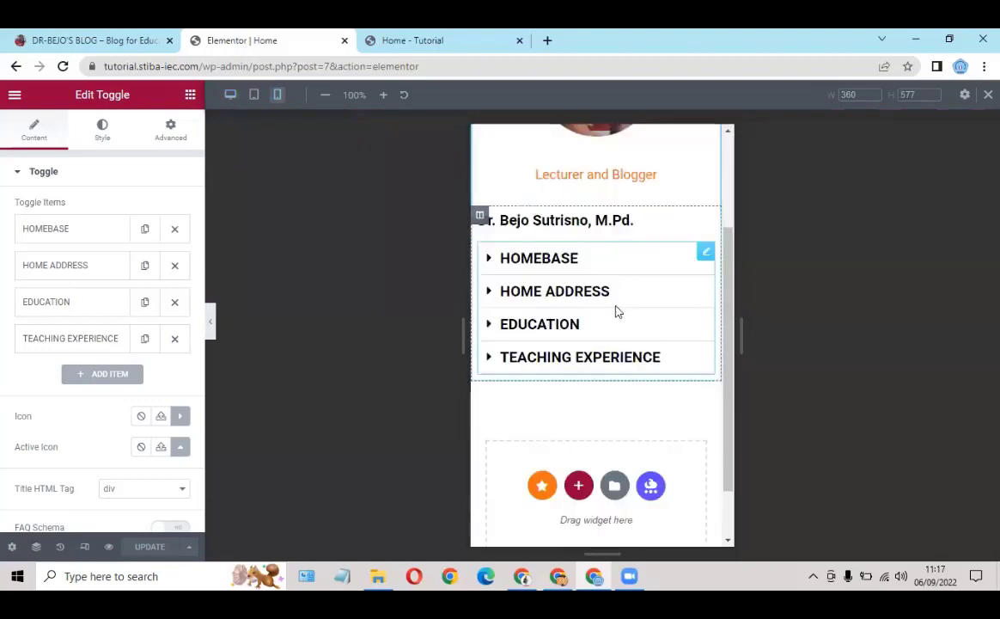
pyautogui.scroll(2, 587, 317)
pyautogui.scroll(-1, 519, 344)
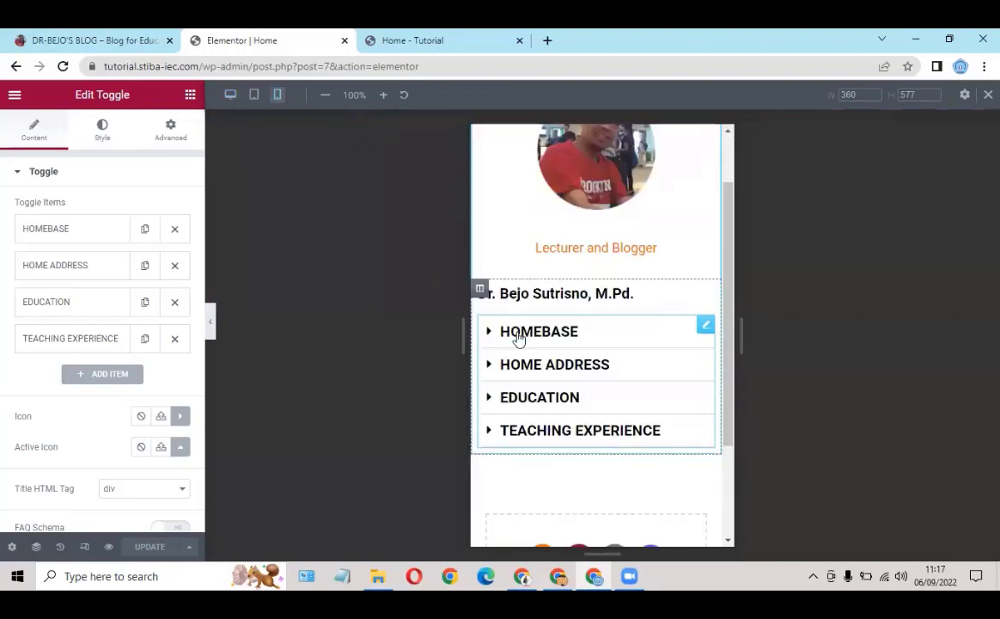
pyautogui.click(518, 332)
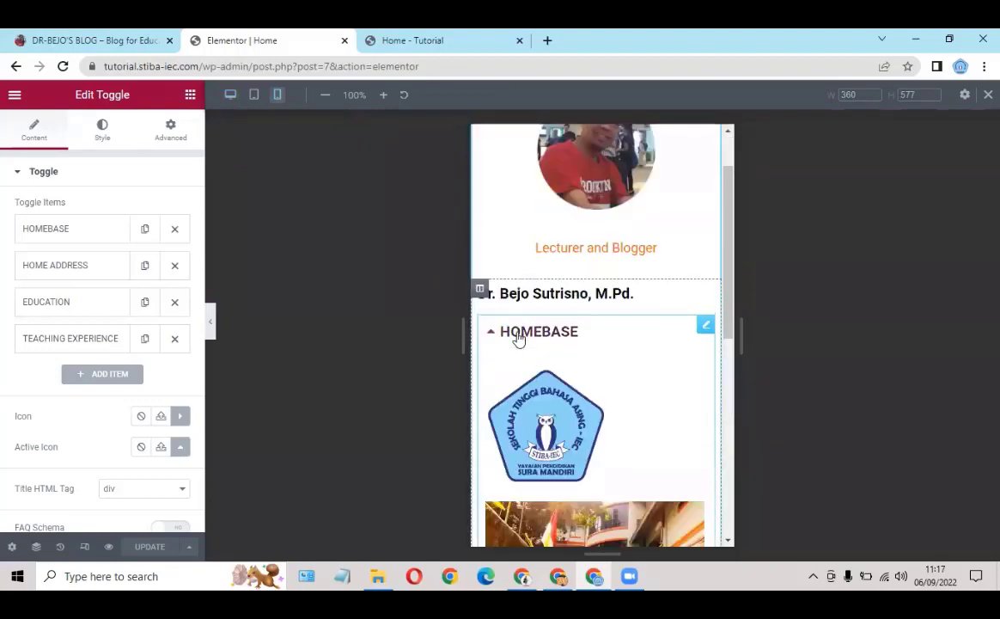
pyautogui.scroll(-1, 551, 296)
pyautogui.click(551, 293)
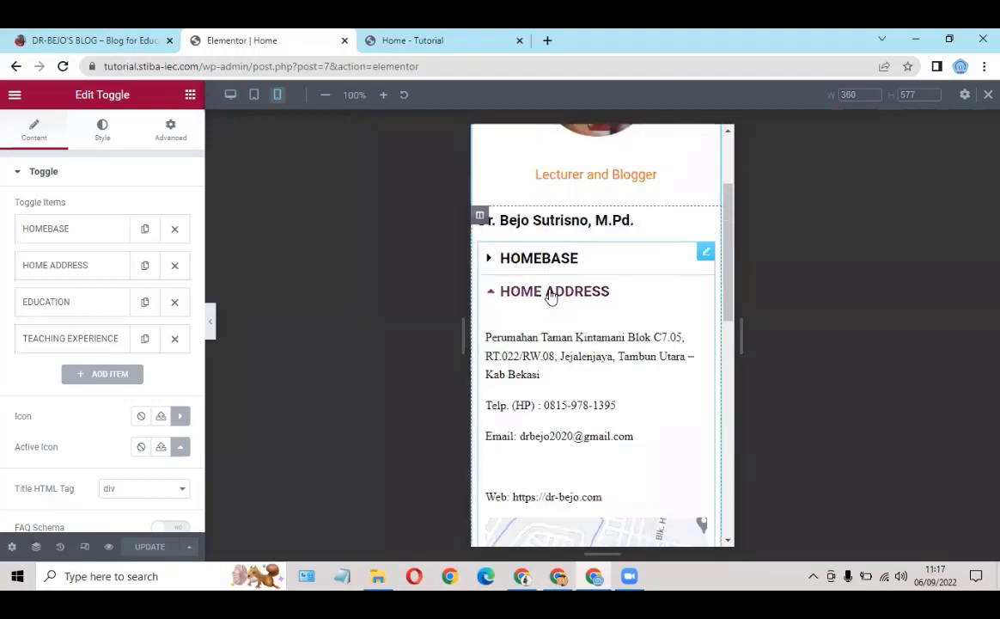
pyautogui.scroll(-3, 544, 299)
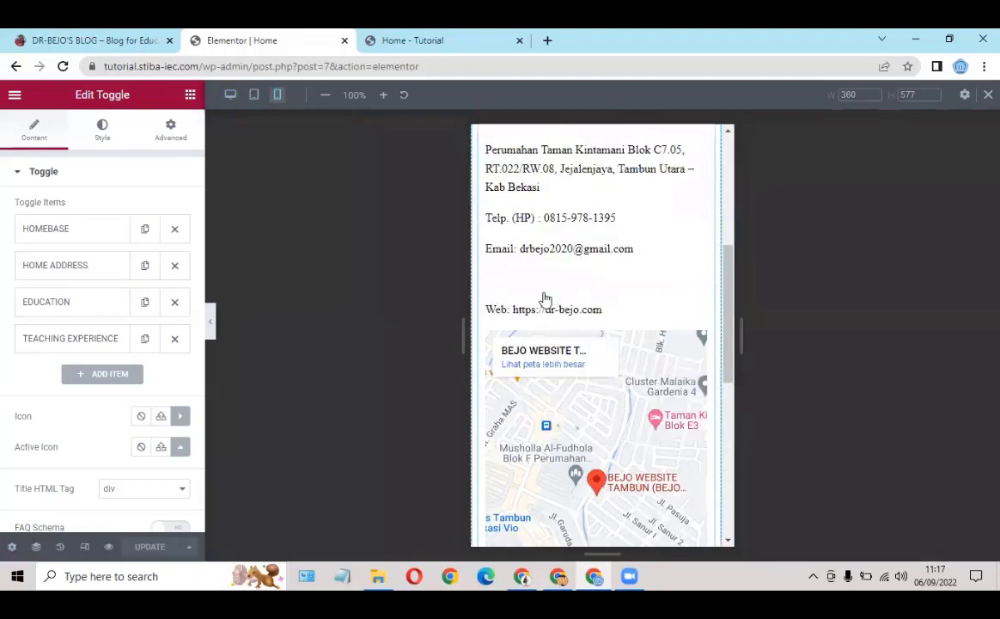
pyautogui.scroll(3, 545, 296)
pyautogui.click(549, 292)
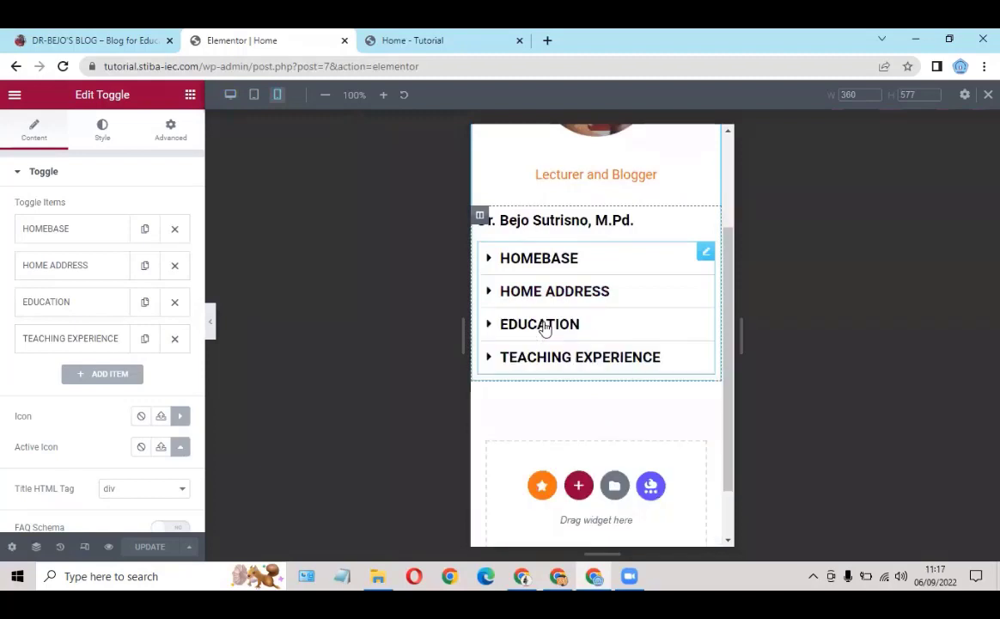
pyautogui.scroll(-1, 571, 295)
pyautogui.click(570, 294)
pyautogui.scroll(-1, 538, 266)
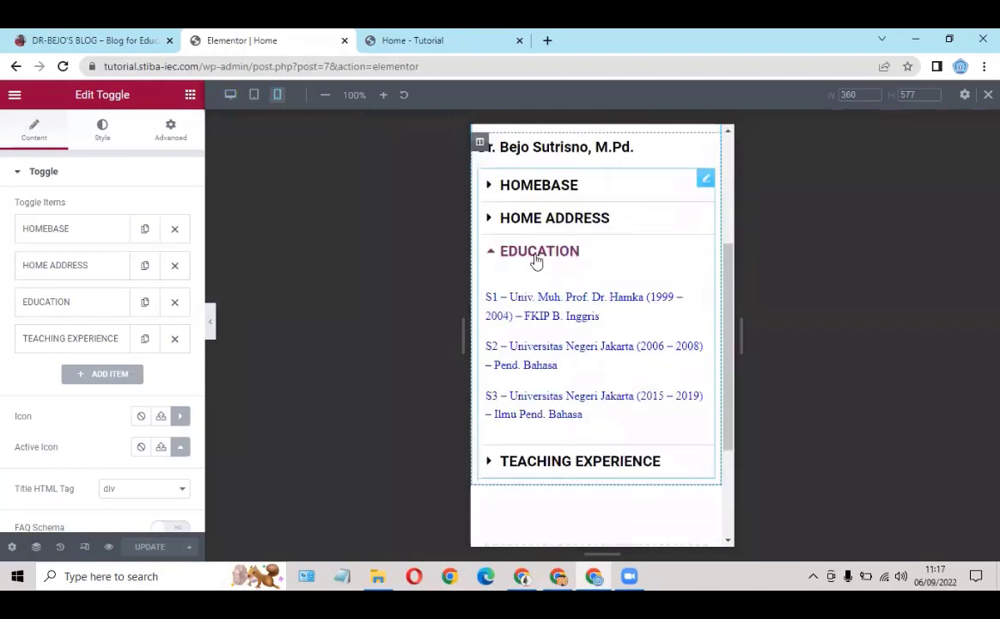
pyautogui.click(536, 258)
pyautogui.click(535, 293)
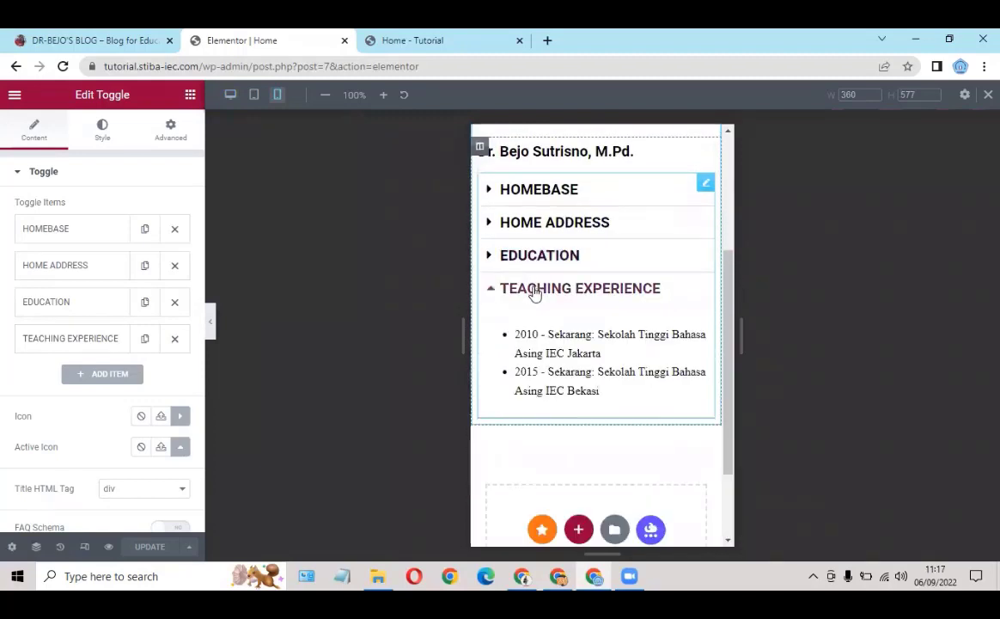
pyautogui.click(567, 272)
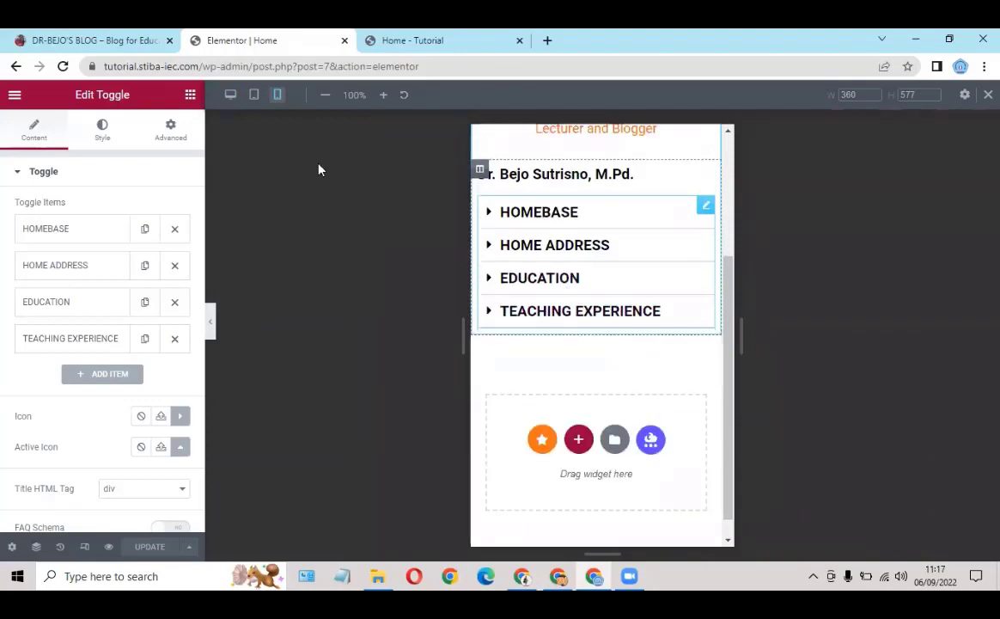
pyautogui.click(230, 98)
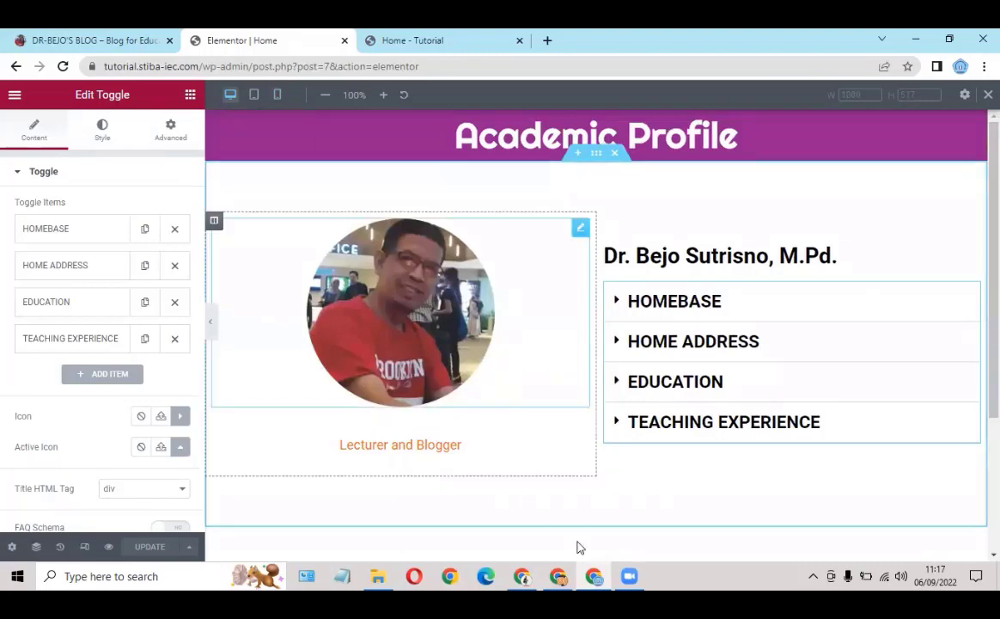
# Step: Add an empty four-column section below the Academic Profile toggles
pyautogui.scroll(-2, 623, 310)
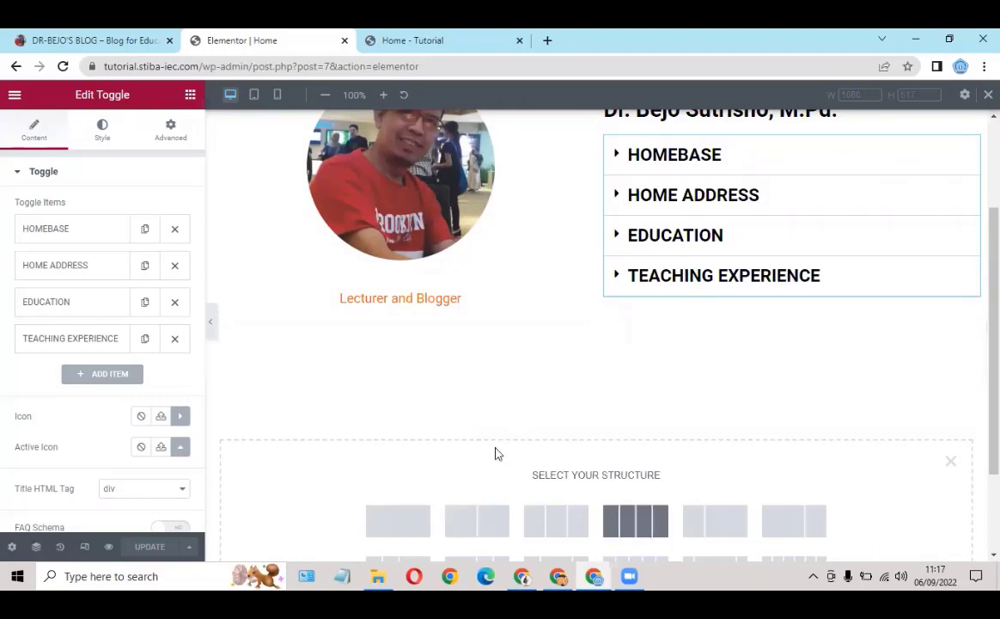
pyautogui.click(627, 521)
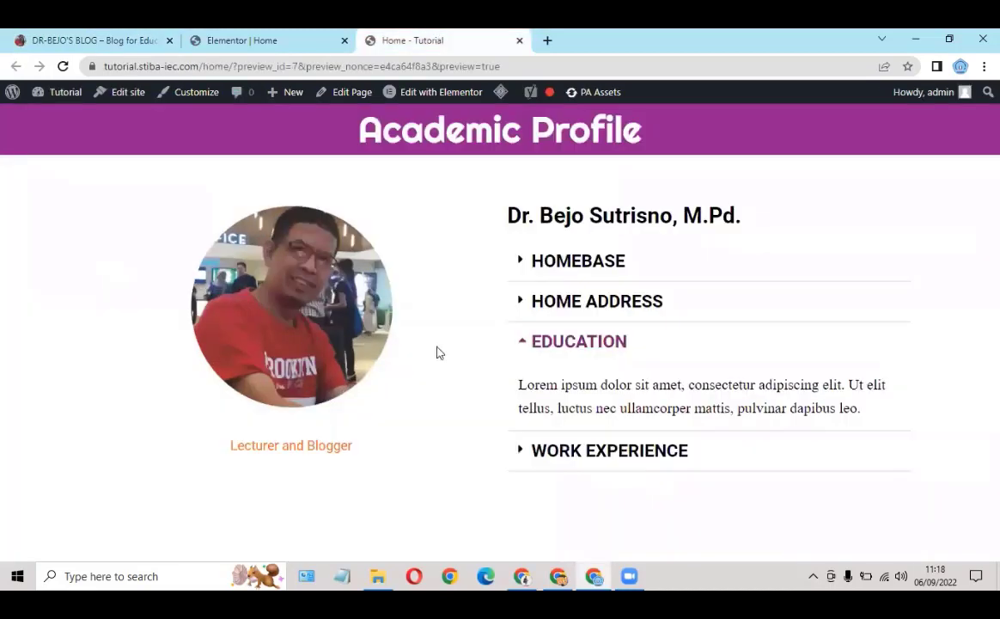
pyautogui.click(272, 47)
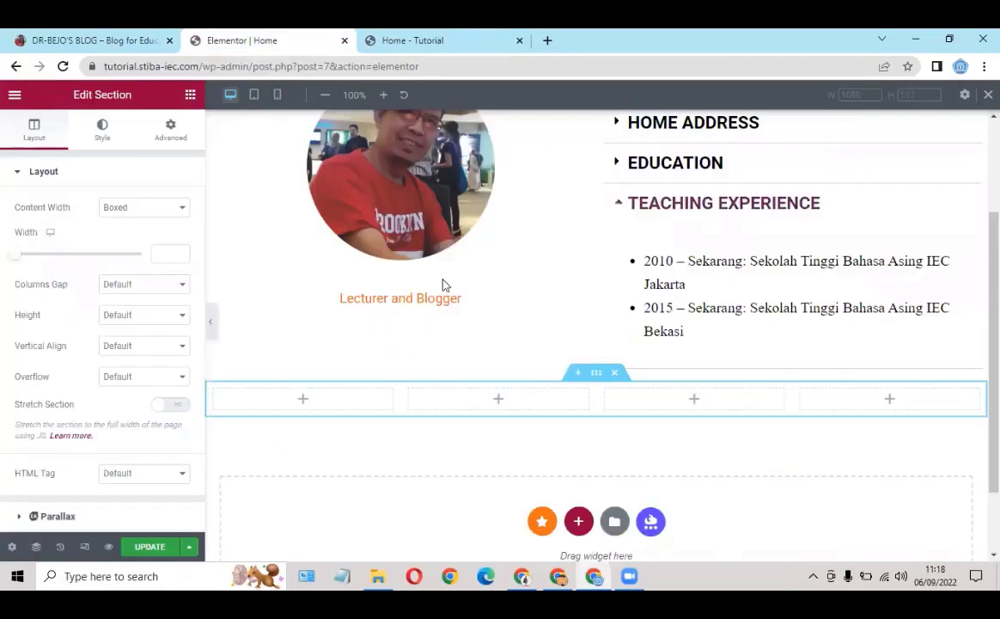
# Step: Drag an Image widget into the first of the four columns
pyautogui.click(191, 96)
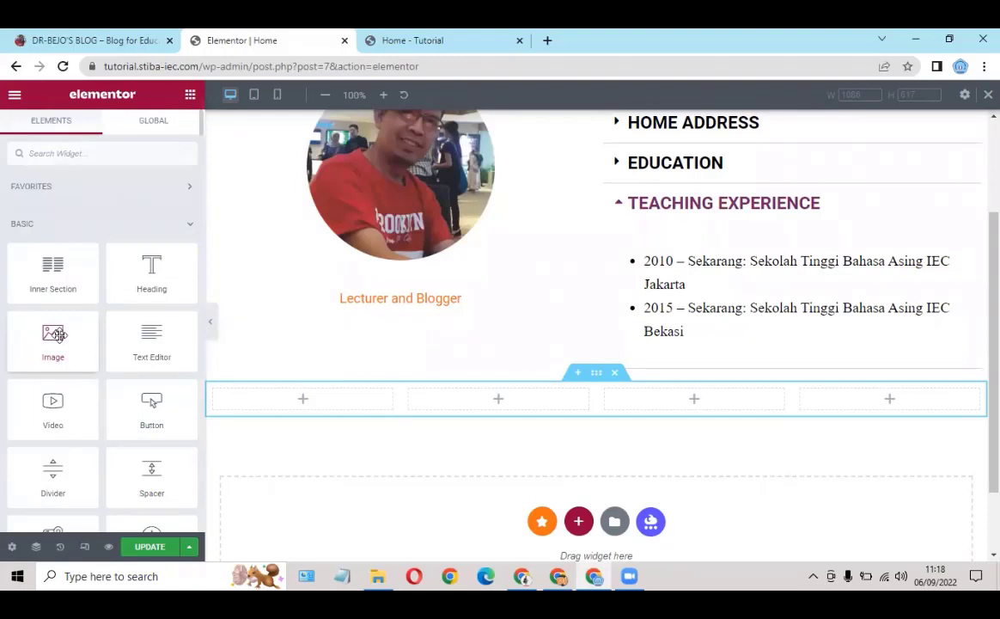
pyautogui.moveTo(56, 334); pyautogui.dragTo(318, 406)
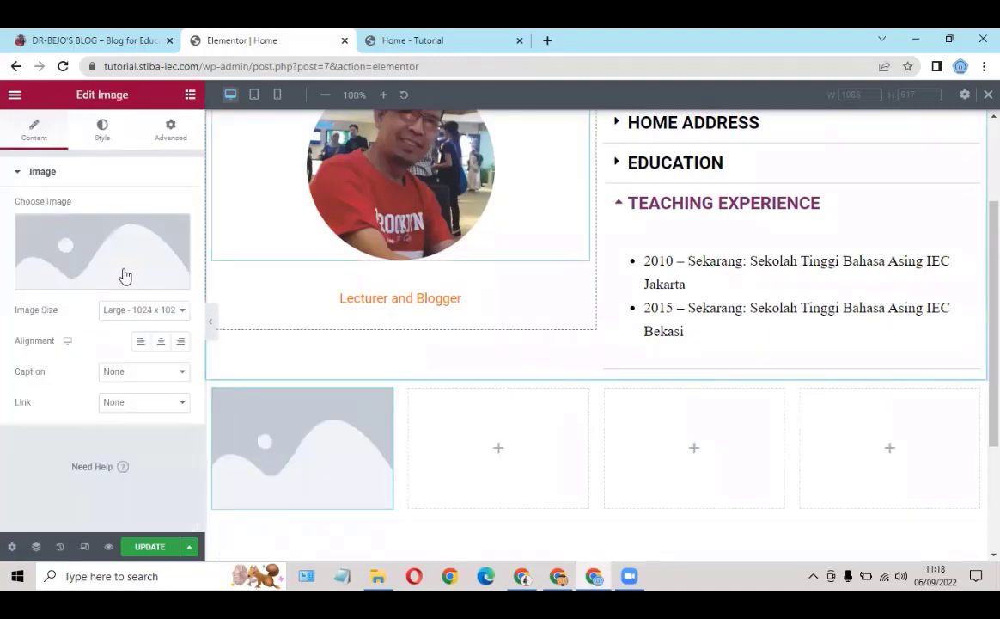
pyautogui.moveTo(124, 254)
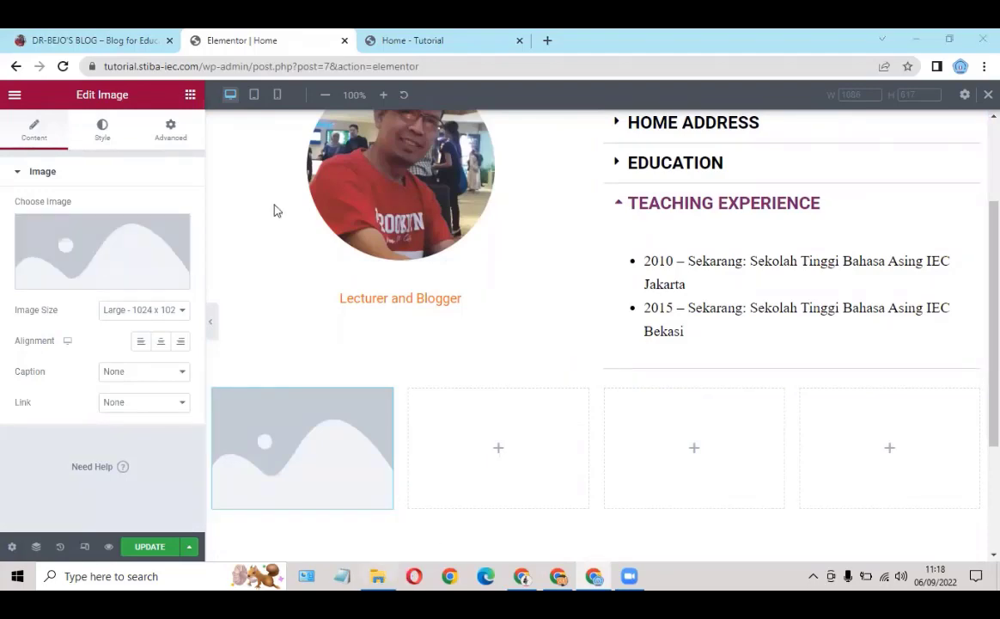
pyautogui.hotkey('alt', 'Tab')
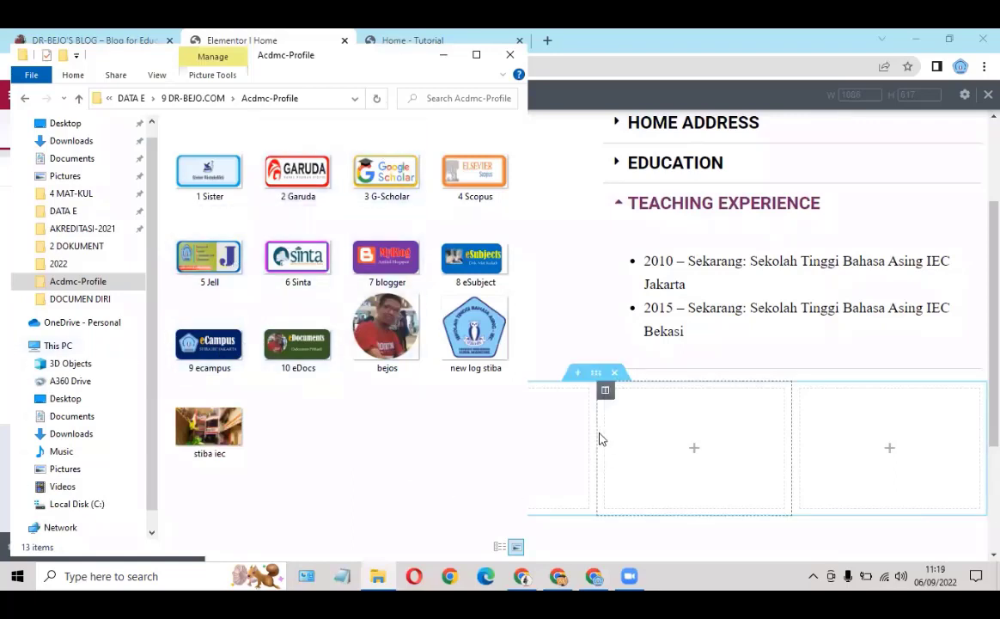
pyautogui.click(562, 423)
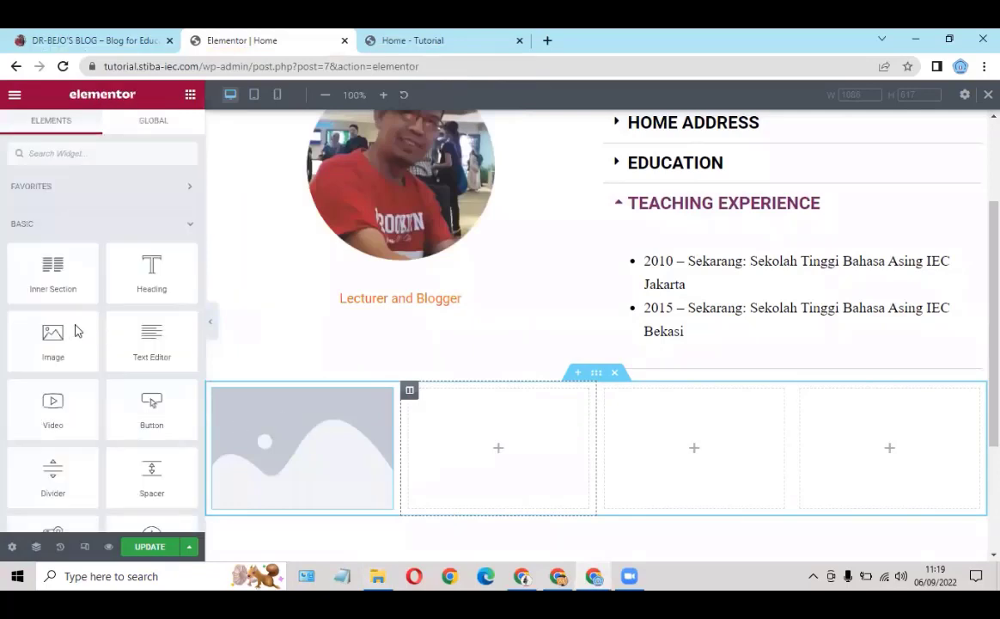
# Step: Upload the 3 G-Scholar logo file and insert it into the image widget
pyautogui.click(382, 400)
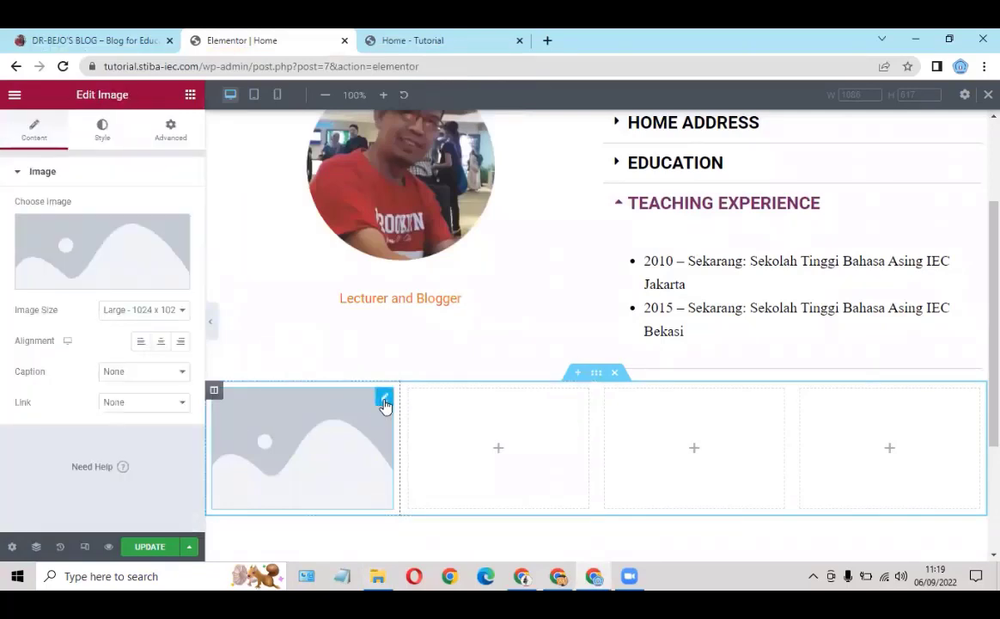
pyautogui.click(101, 282)
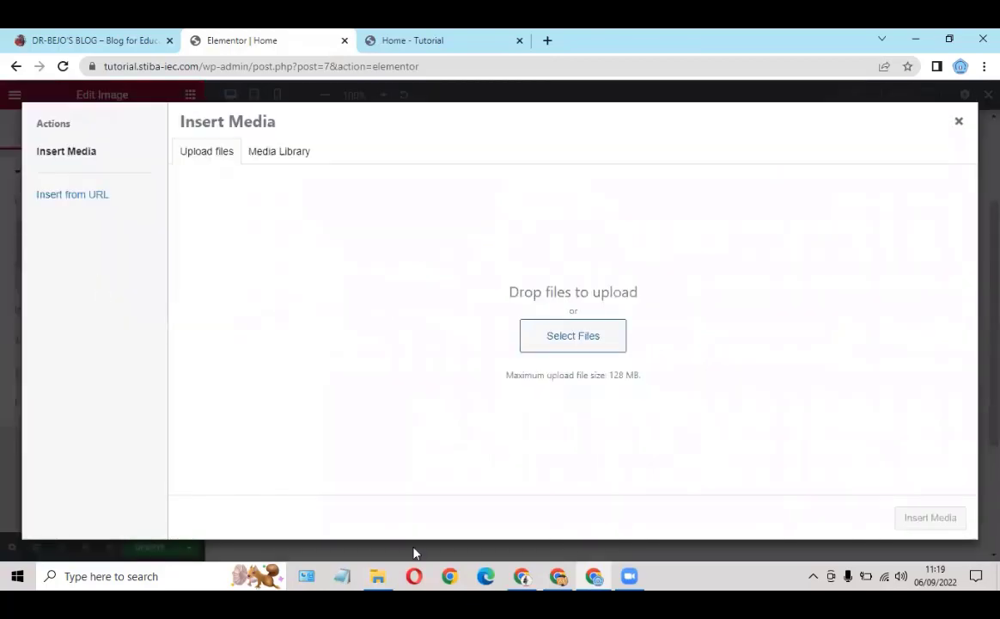
pyautogui.click(379, 576)
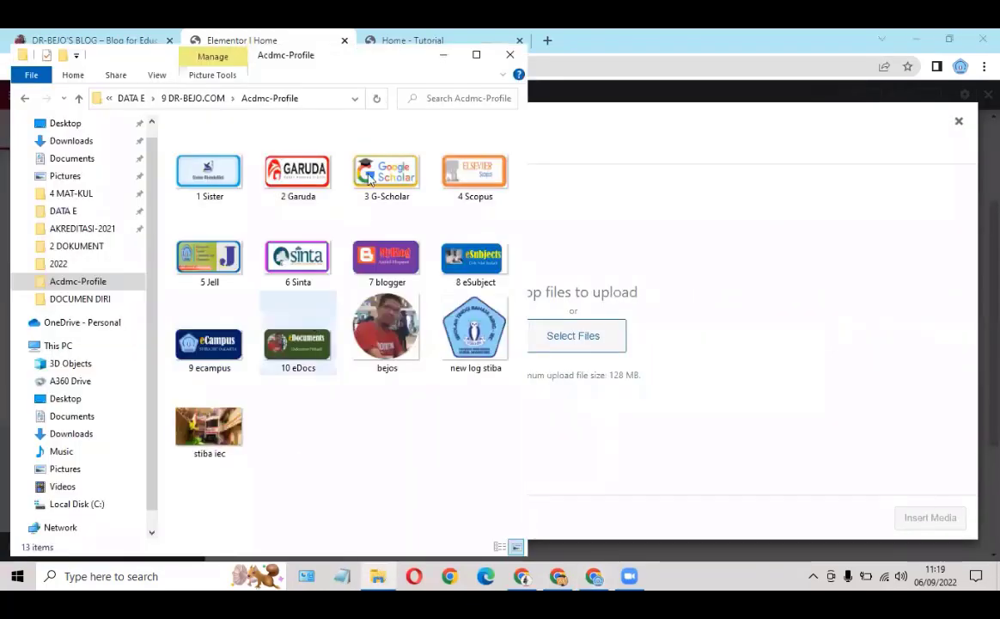
pyautogui.moveTo(369, 176); pyautogui.dragTo(589, 374)
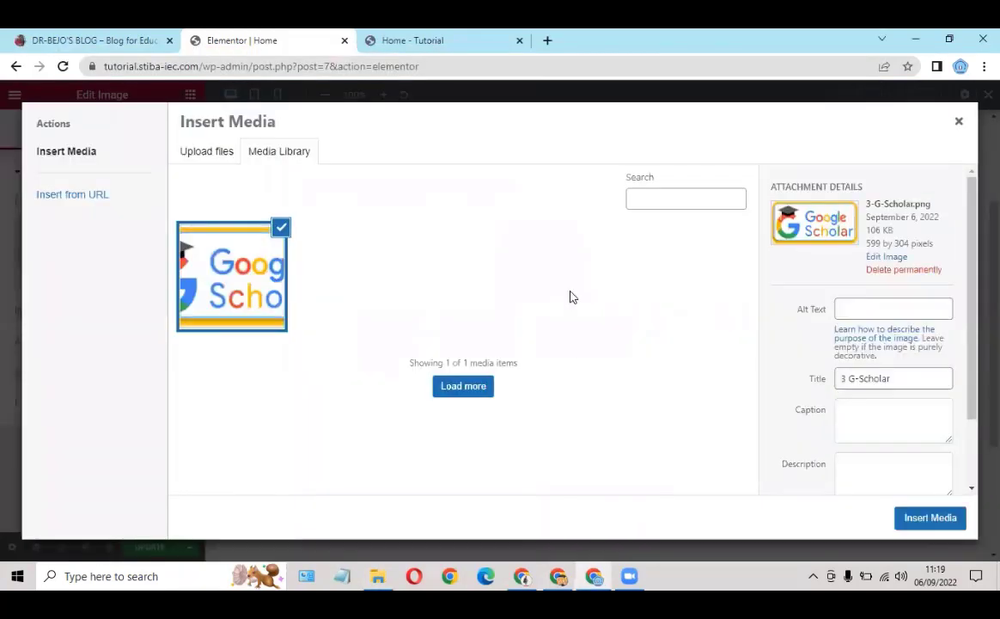
pyautogui.click(913, 520)
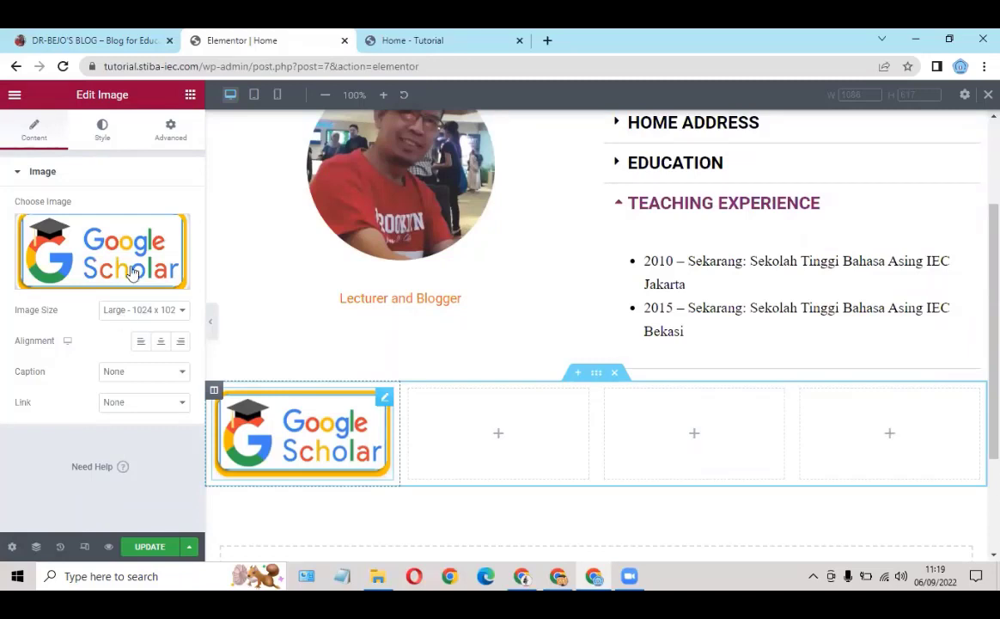
# Step: Center the logo in its column and set its link to Custom URL
pyautogui.click(160, 344)
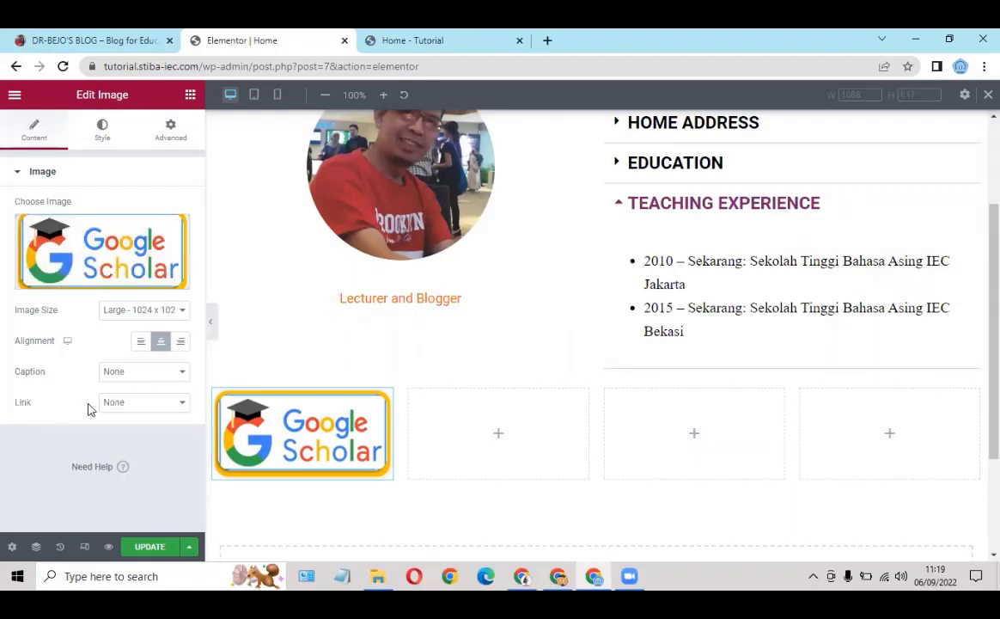
pyautogui.click(133, 404)
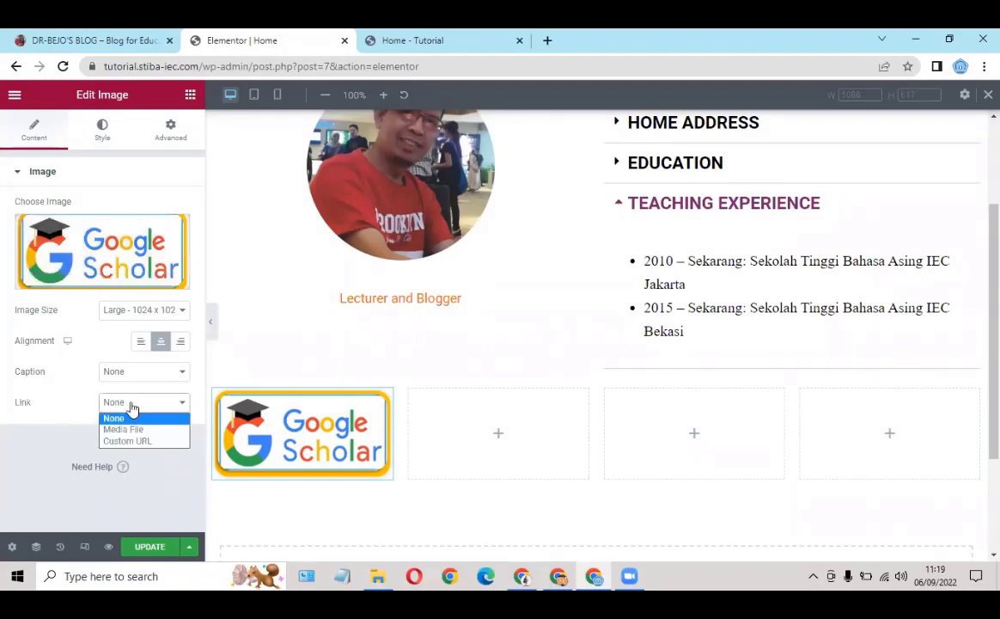
pyautogui.click(125, 441)
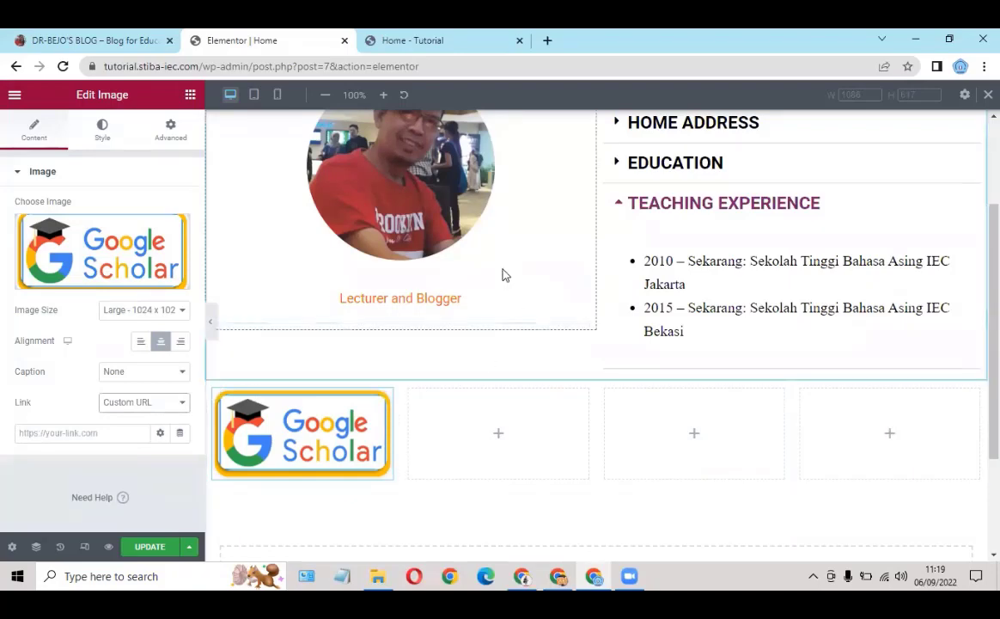
# Step: Copy the Google Scholar profile address from the live site and paste it as the link
pyautogui.click(86, 40)
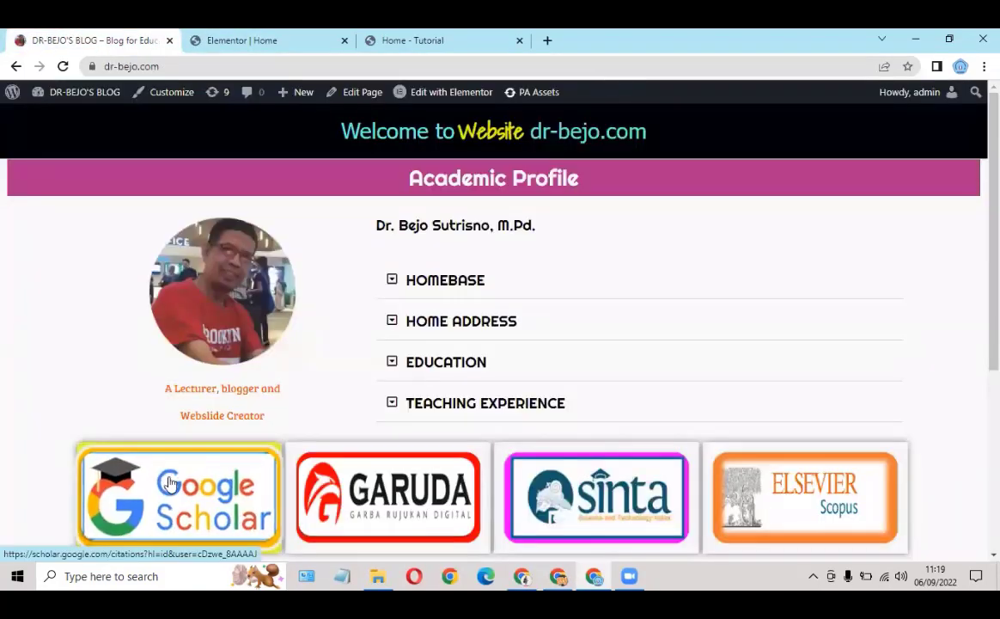
pyautogui.click(155, 429)
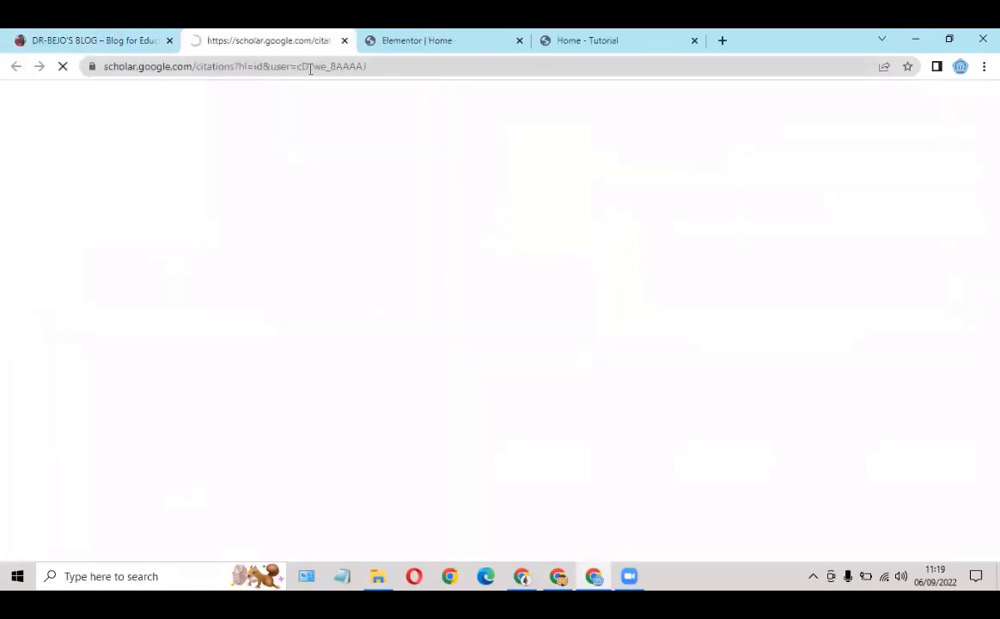
pyautogui.click(397, 67)
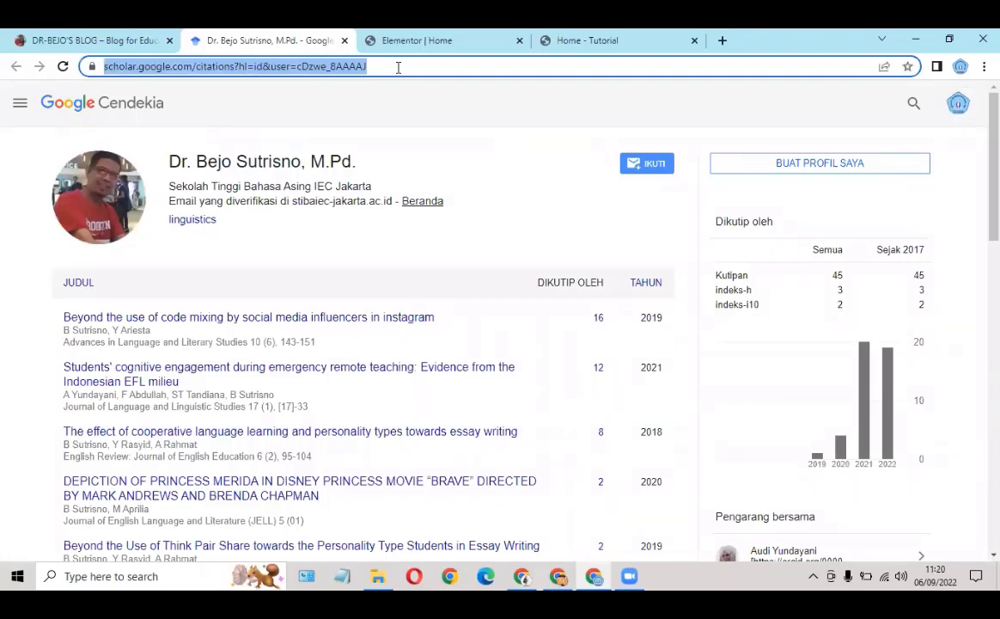
pyautogui.click(434, 41)
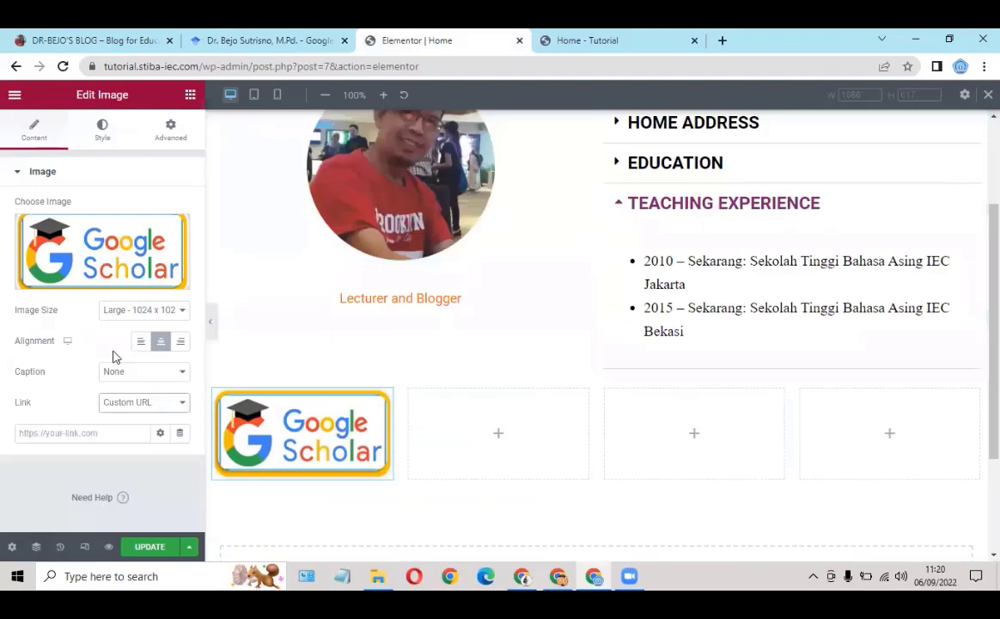
pyautogui.click(26, 433)
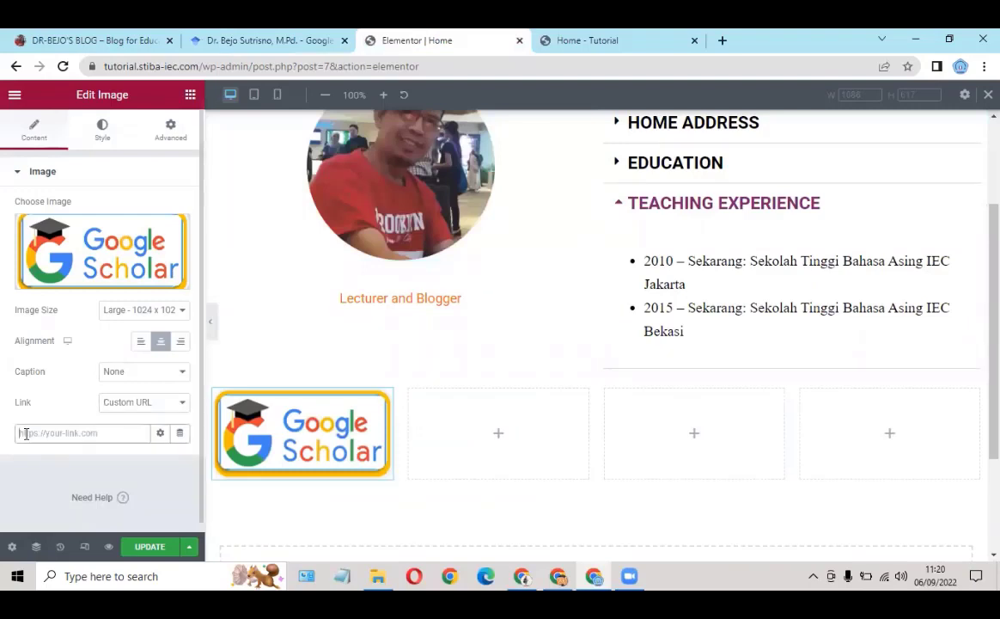
pyautogui.hotkey('ctrl', 'v')
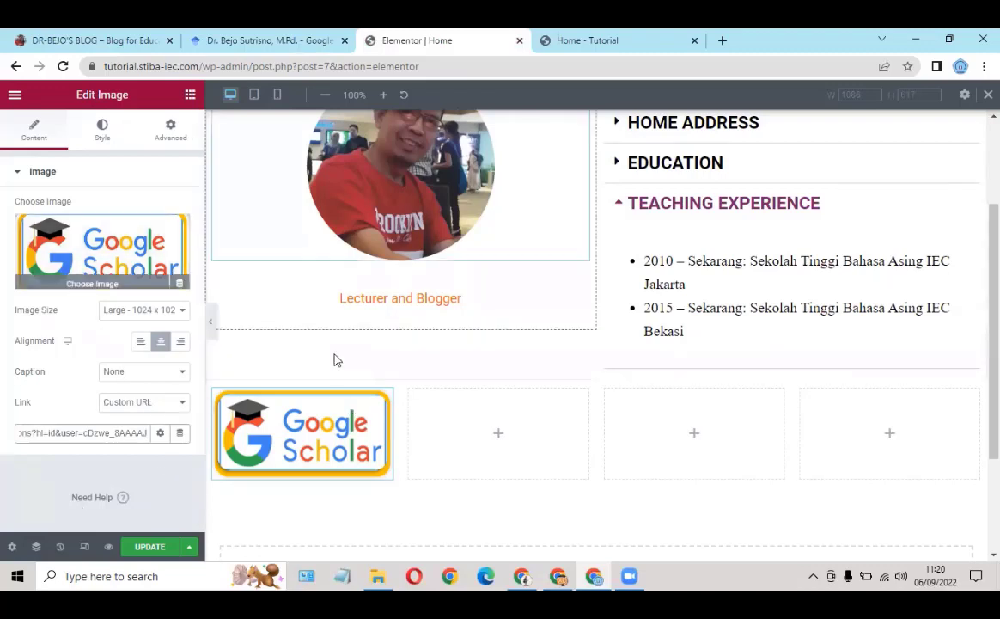
# Step: Make the link open in a new window and update the page
pyautogui.click(162, 435)
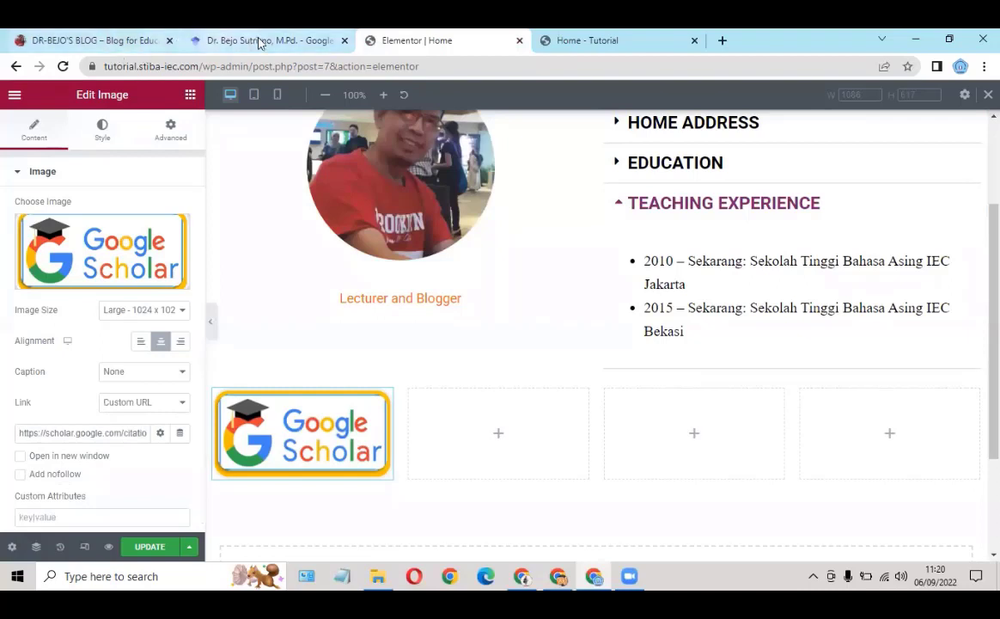
pyautogui.click(20, 456)
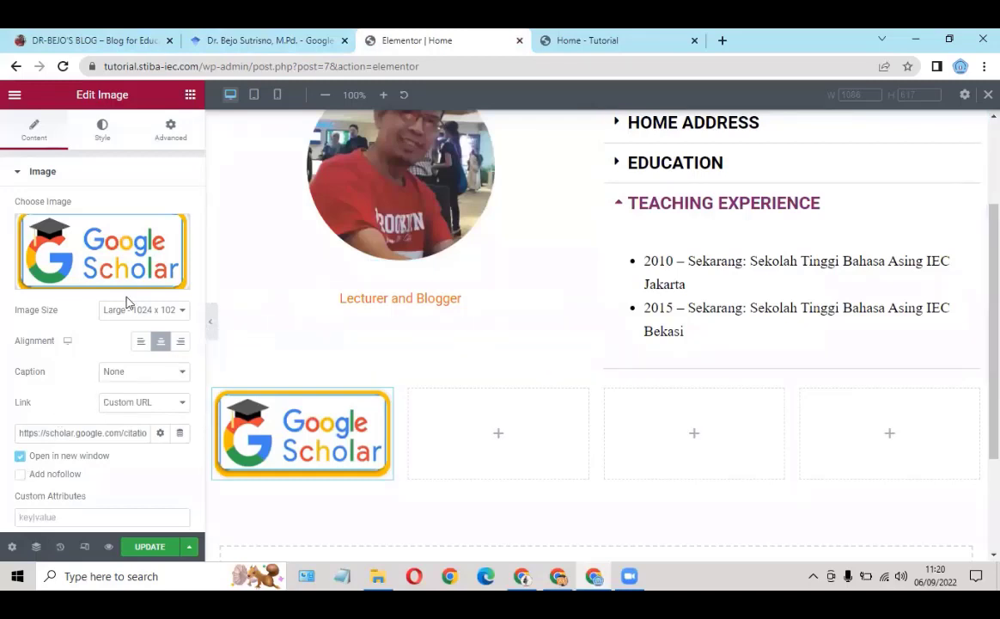
pyautogui.click(146, 547)
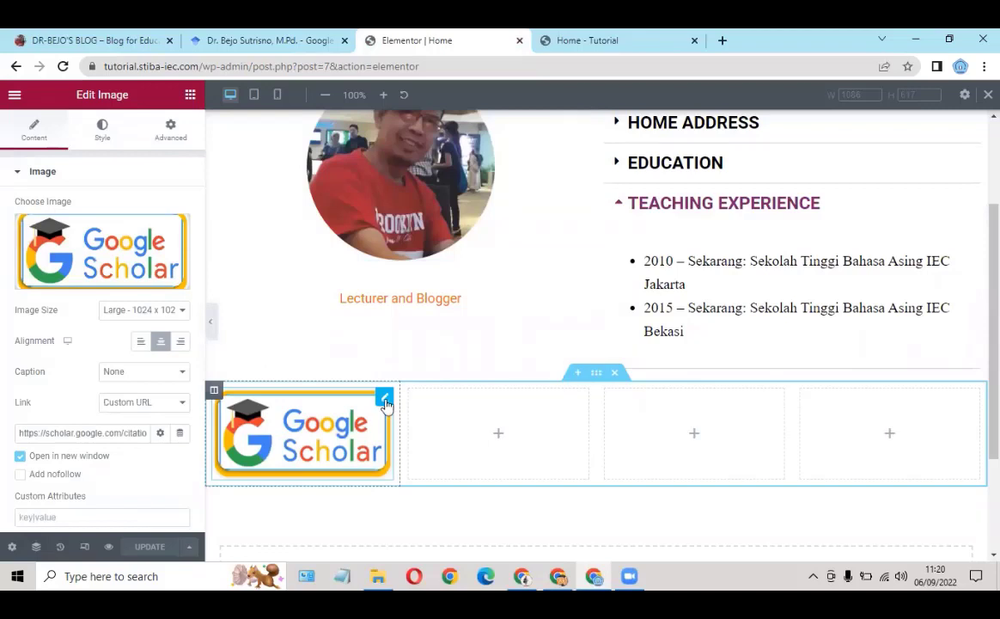
# Step: Set the Google Scholar logo's hover animation to Grow in the Style tab
pyautogui.click(104, 129)
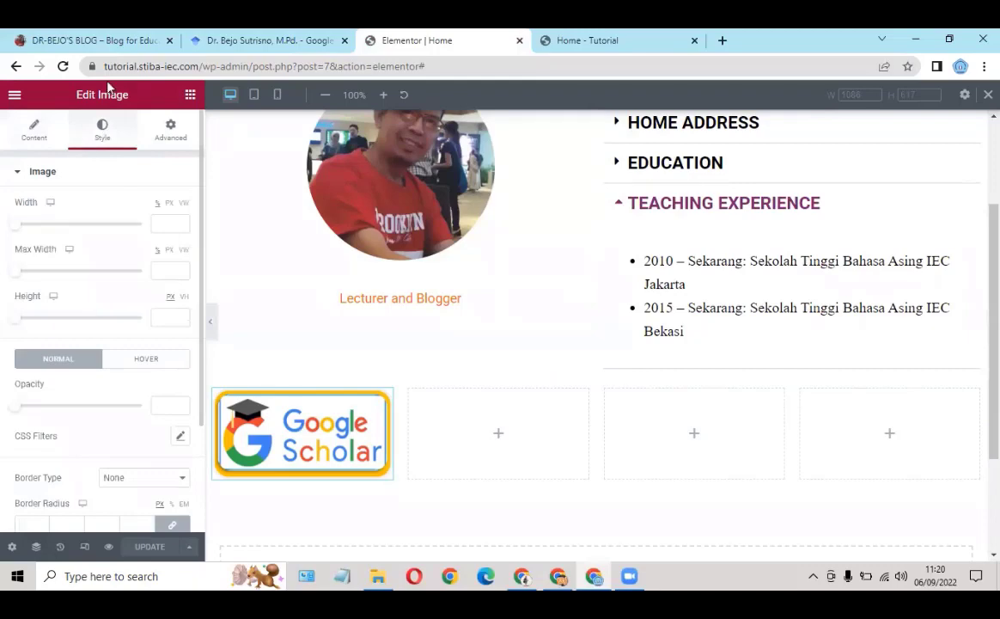
pyautogui.click(109, 44)
pyautogui.click(134, 361)
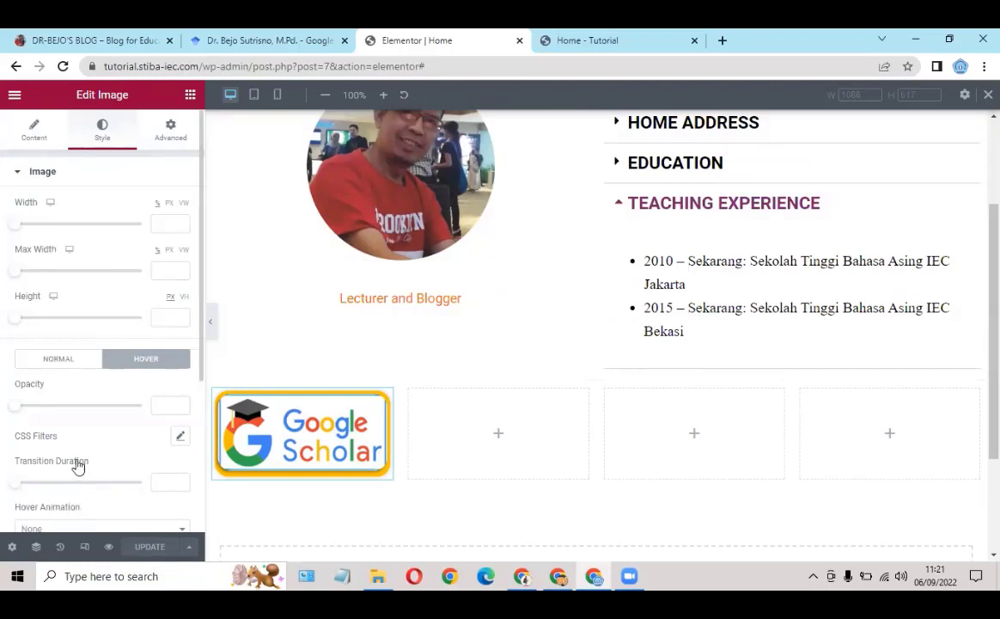
pyautogui.scroll(-1, 73, 465)
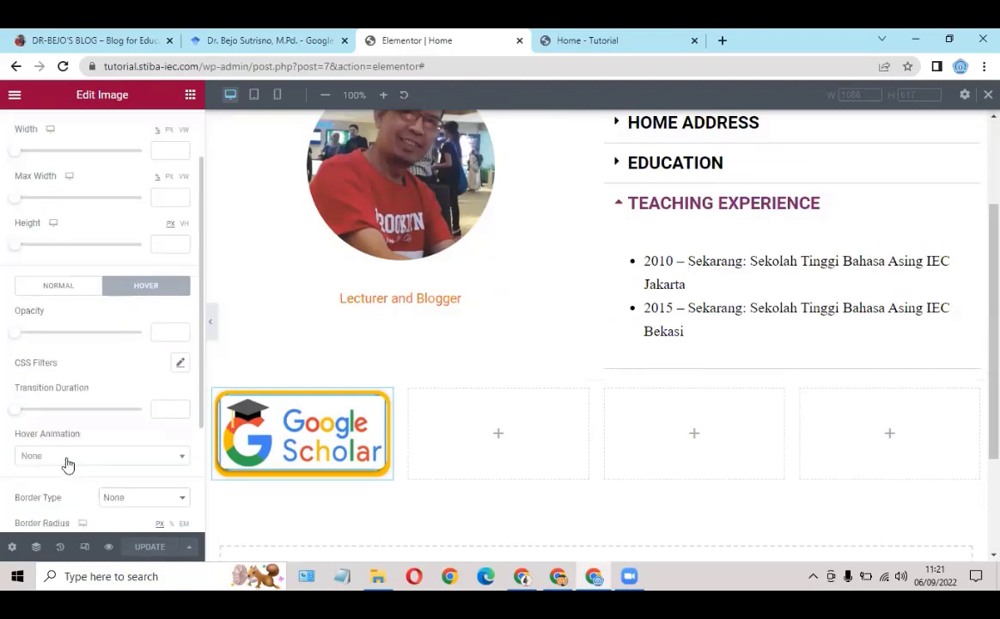
pyautogui.click(124, 459)
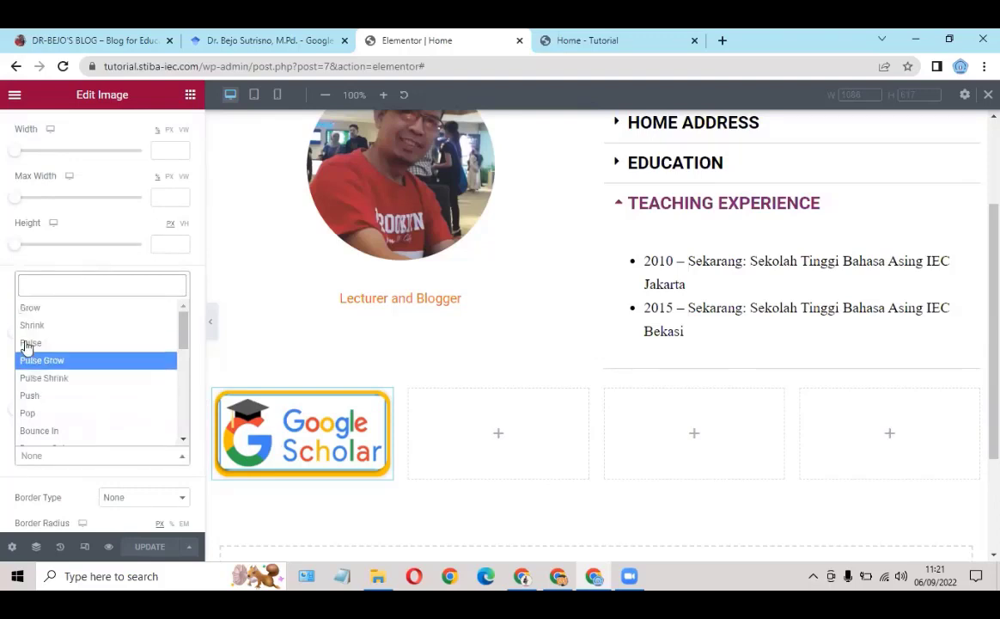
pyautogui.click(34, 314)
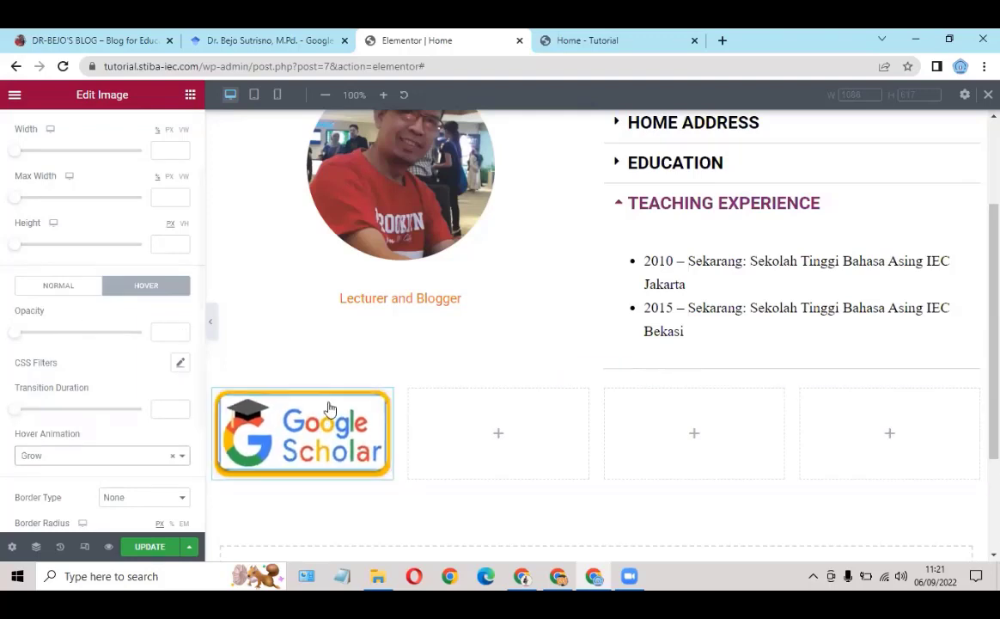
pyautogui.scroll(1, 120, 198)
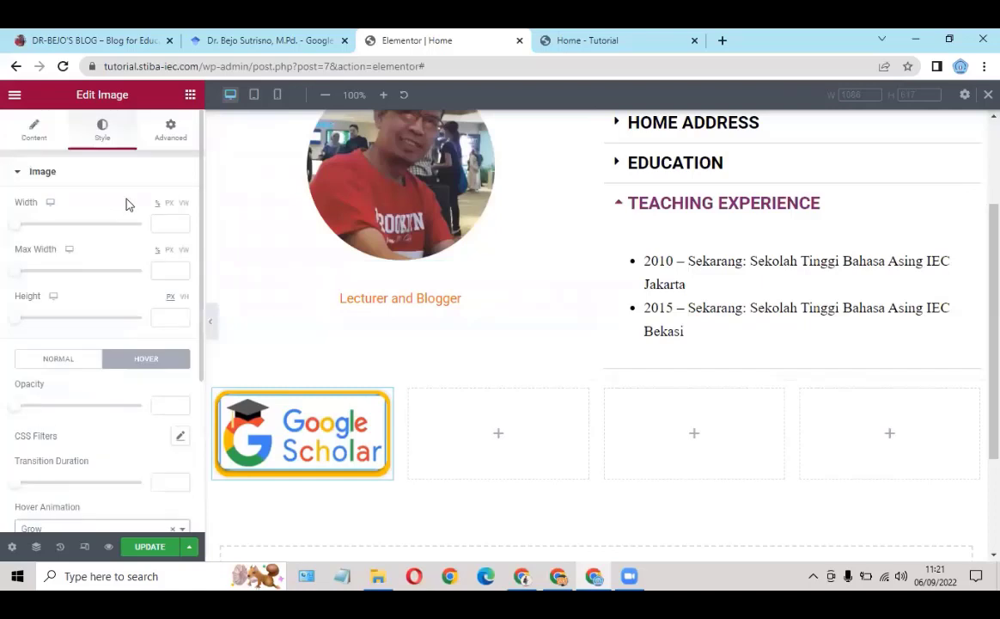
# Step: Set the logo's Motion Effects entrance animation to Fade In Up under Advanced
pyautogui.click(171, 133)
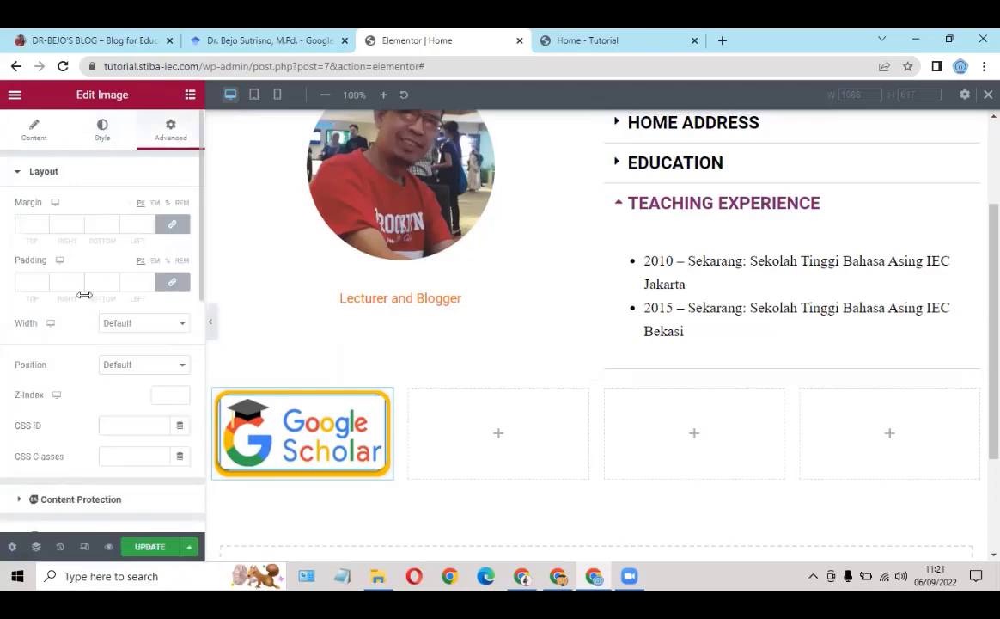
pyautogui.scroll(-2, 157, 312)
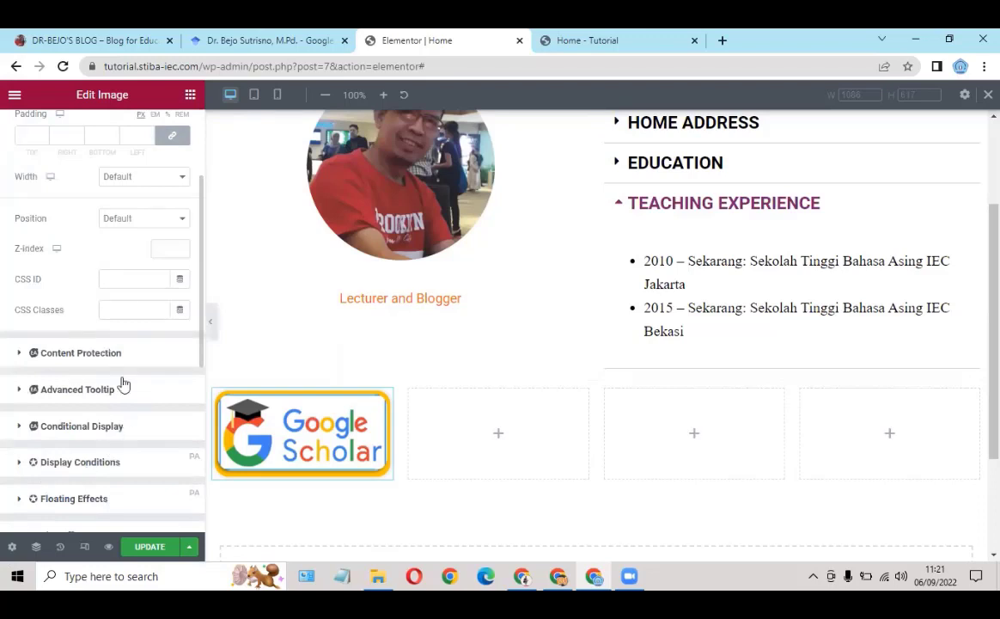
pyautogui.scroll(-1, 124, 389)
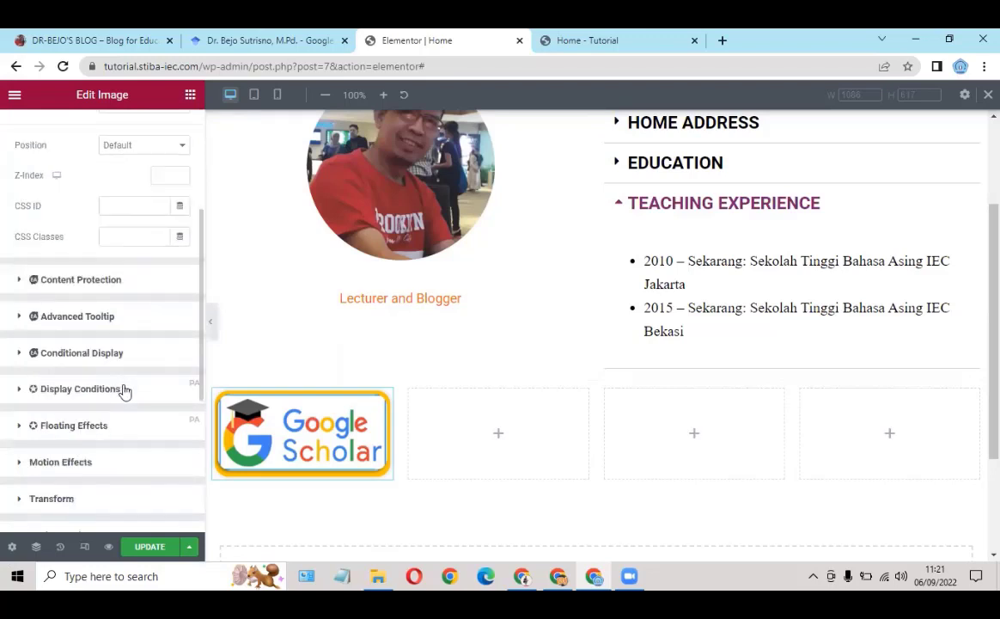
pyautogui.click(61, 463)
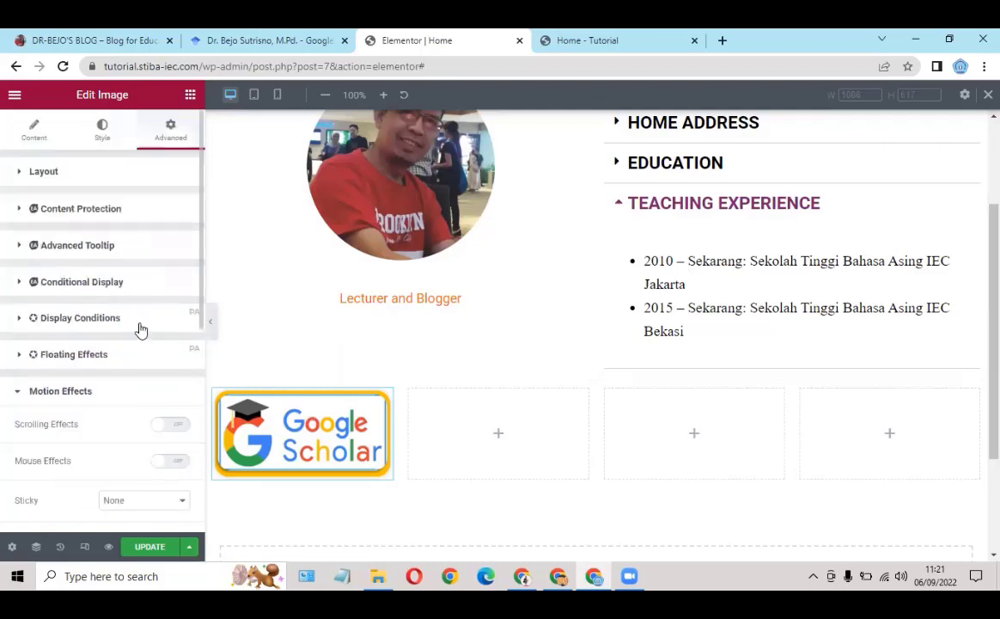
pyautogui.scroll(-1, 138, 327)
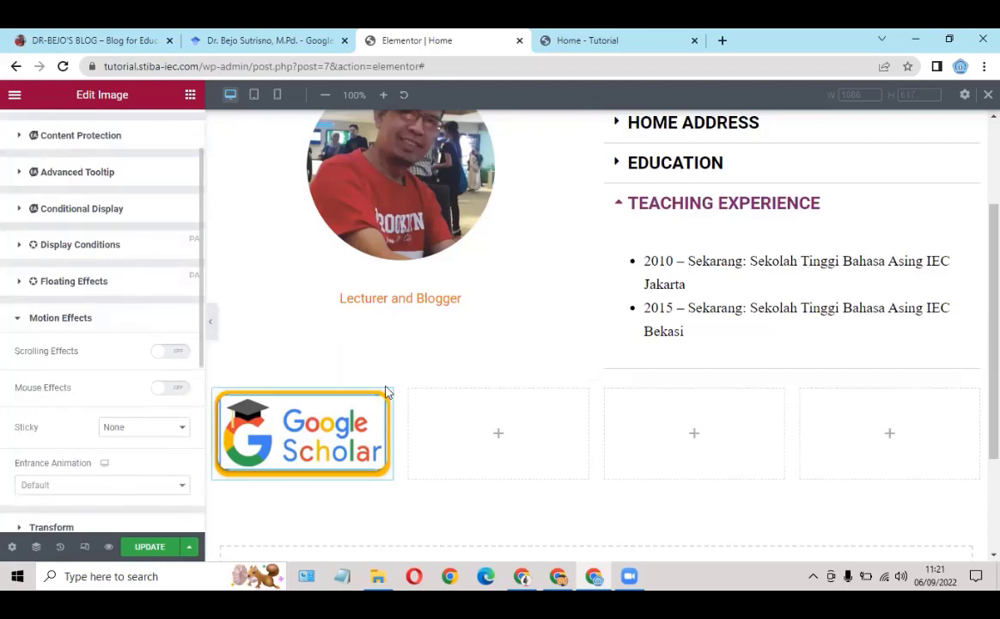
pyautogui.click(90, 486)
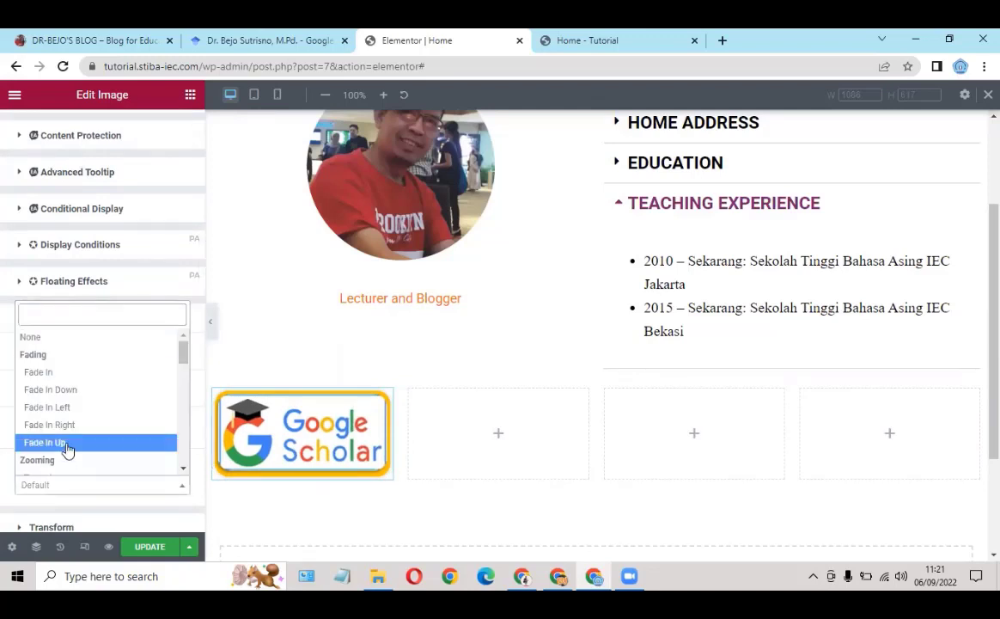
pyautogui.click(68, 450)
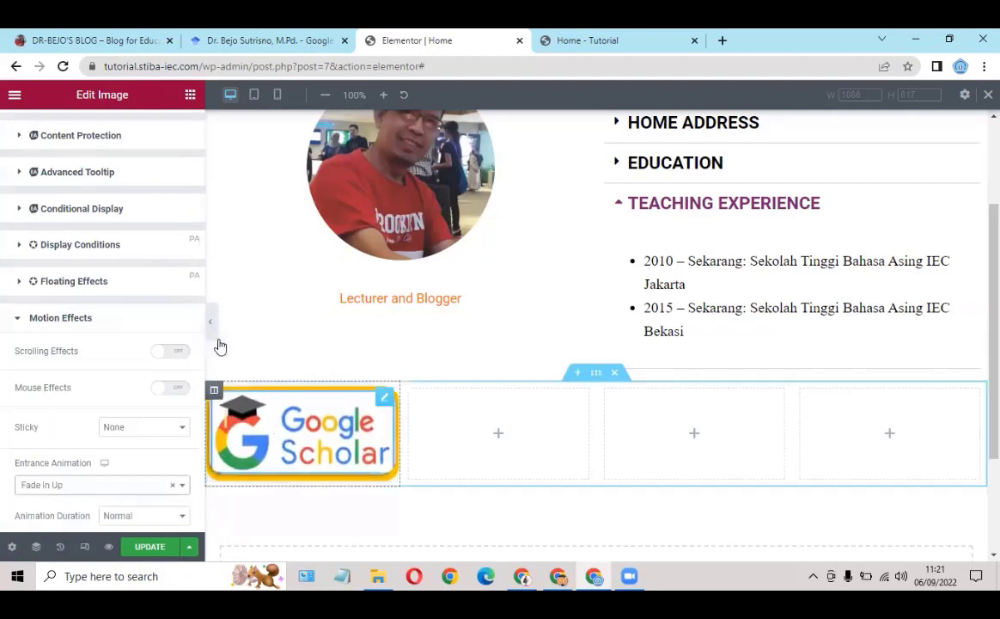
pyautogui.scroll(2, 103, 206)
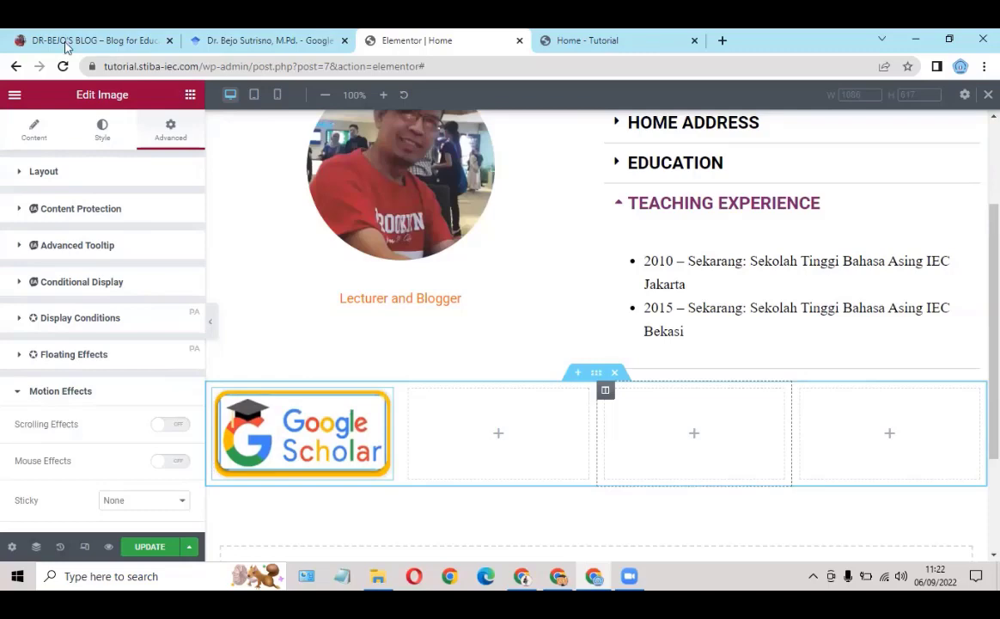
pyautogui.click(125, 40)
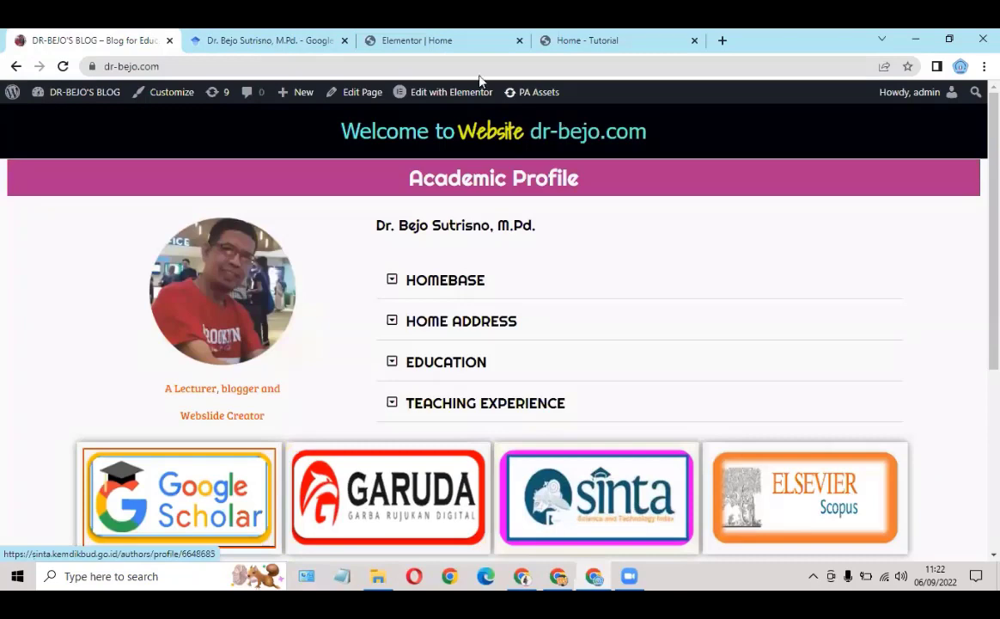
pyautogui.click(397, 40)
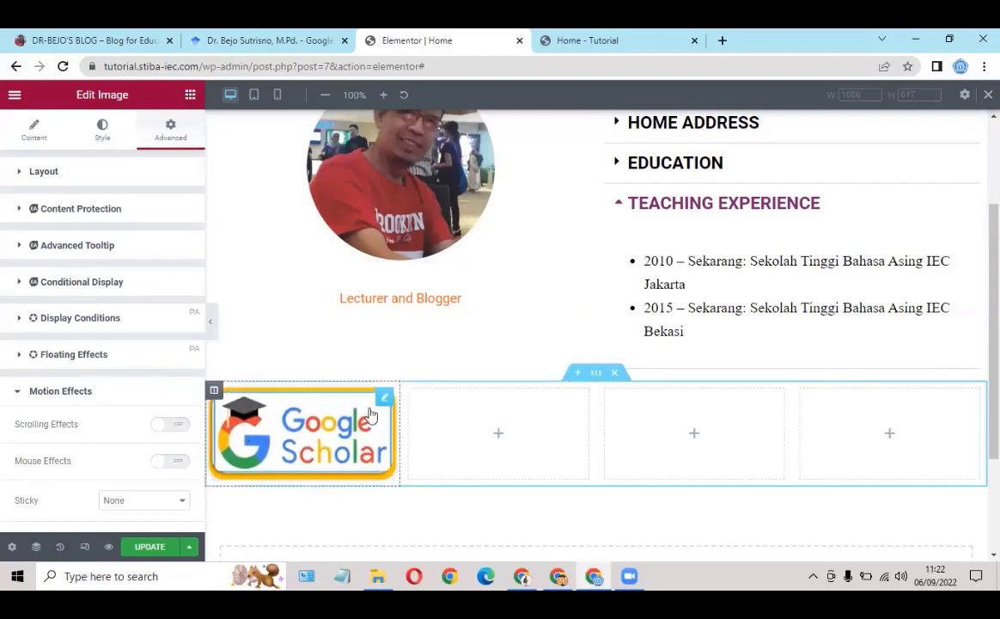
# Step: Duplicate the Google Scholar column three times
pyautogui.rightClick(214, 392)
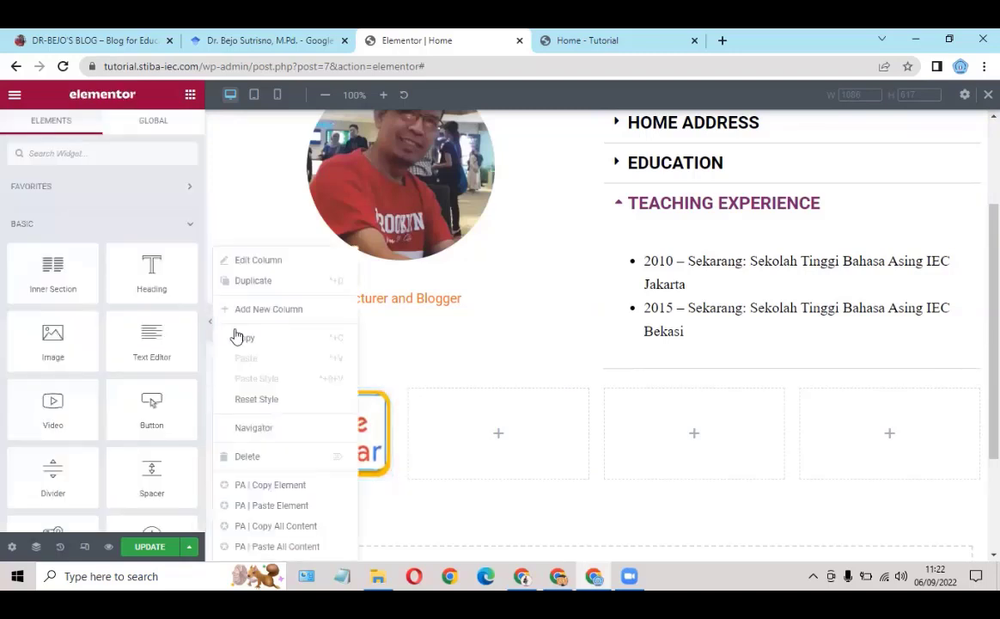
pyautogui.click(265, 286)
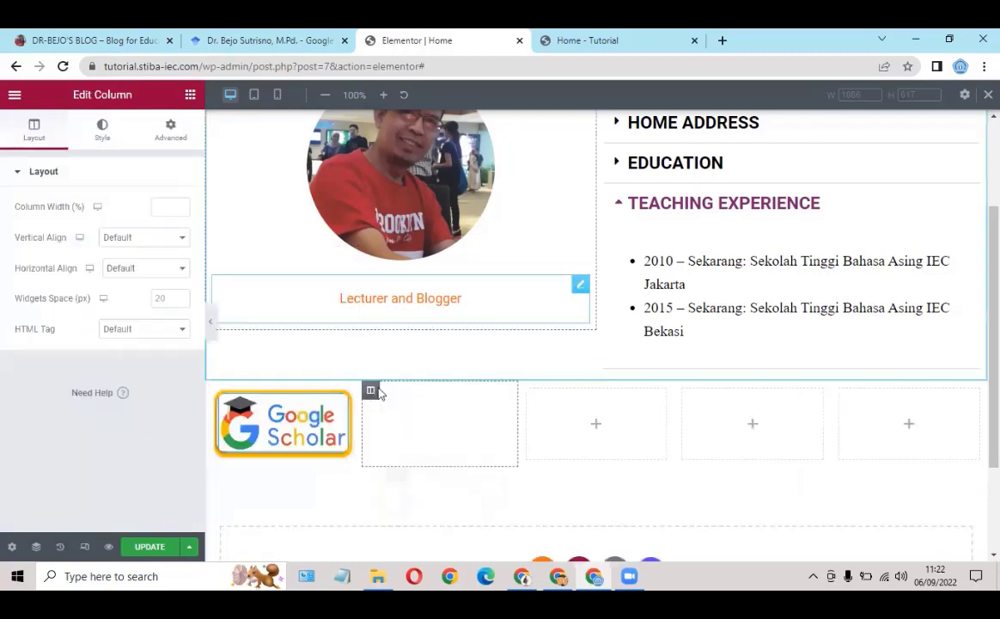
pyautogui.rightClick(380, 392)
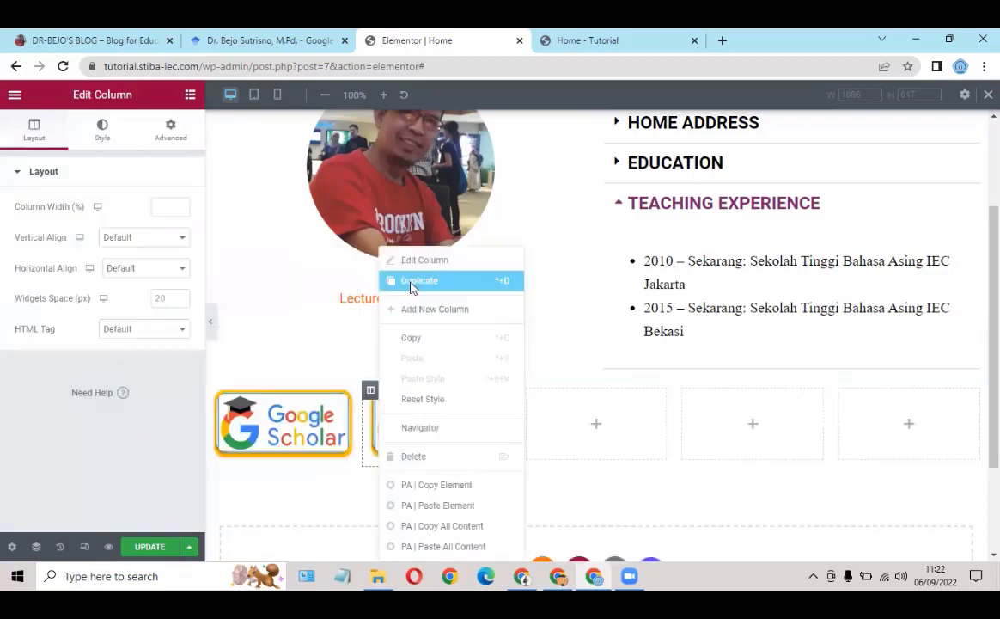
pyautogui.click(412, 287)
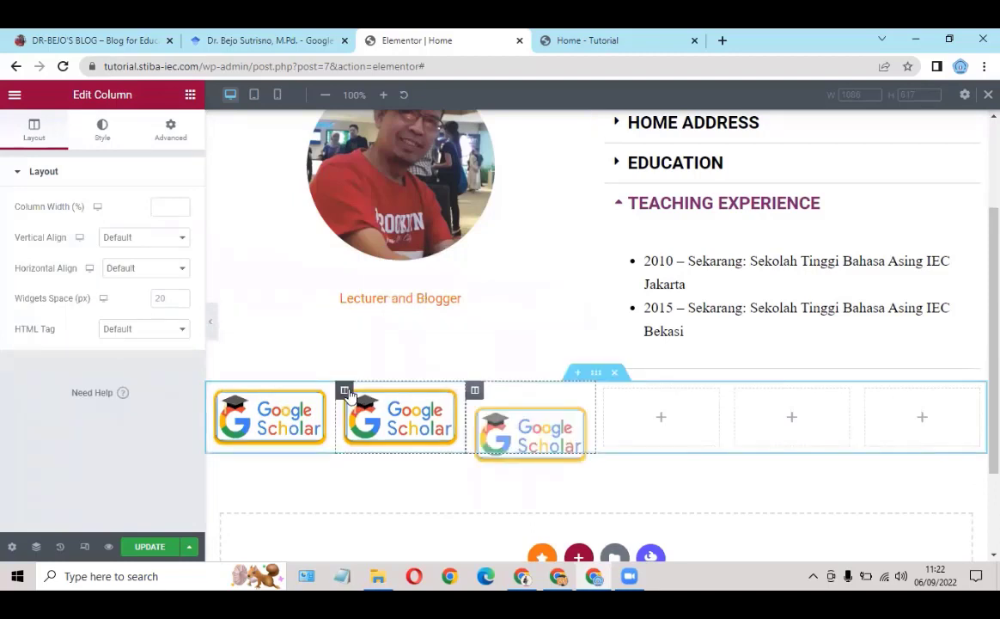
pyautogui.rightClick(371, 324)
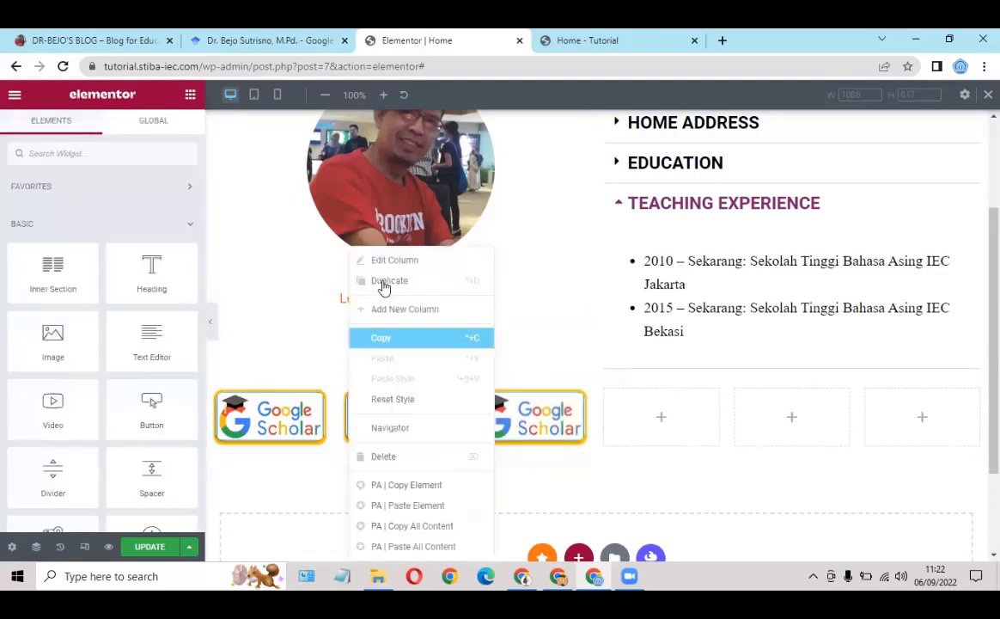
pyautogui.click(384, 284)
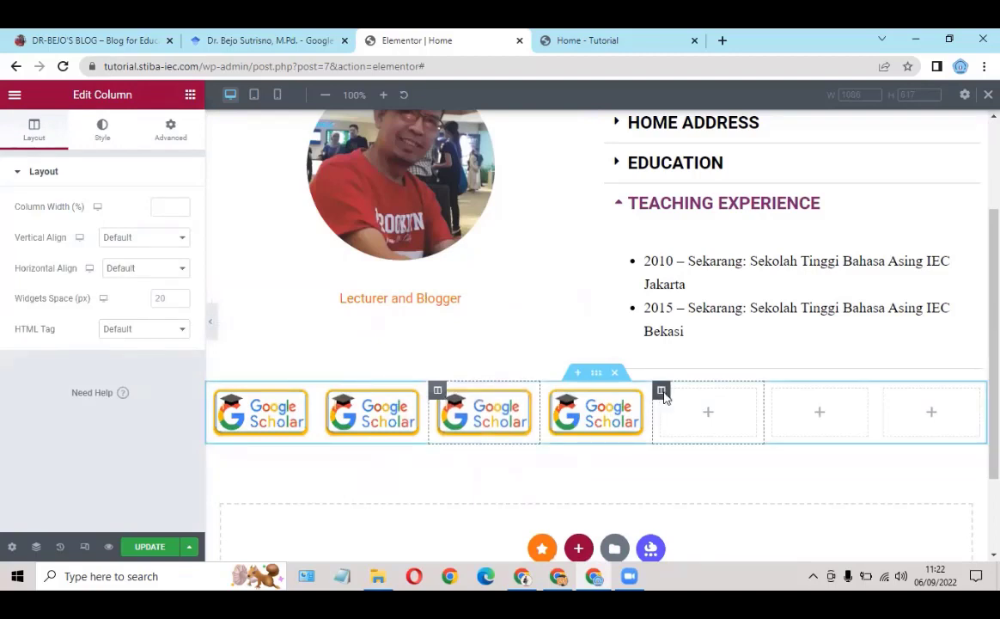
# Step: Delete the three leftover empty columns
pyautogui.rightClick(663, 395)
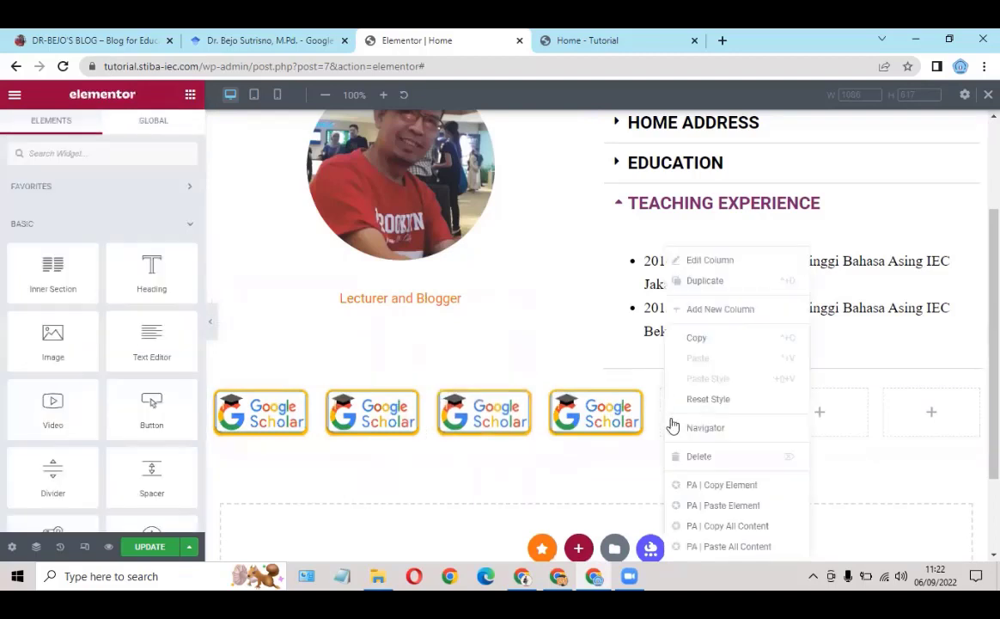
pyautogui.click(732, 392)
pyautogui.rightClick(736, 397)
pyautogui.click(770, 456)
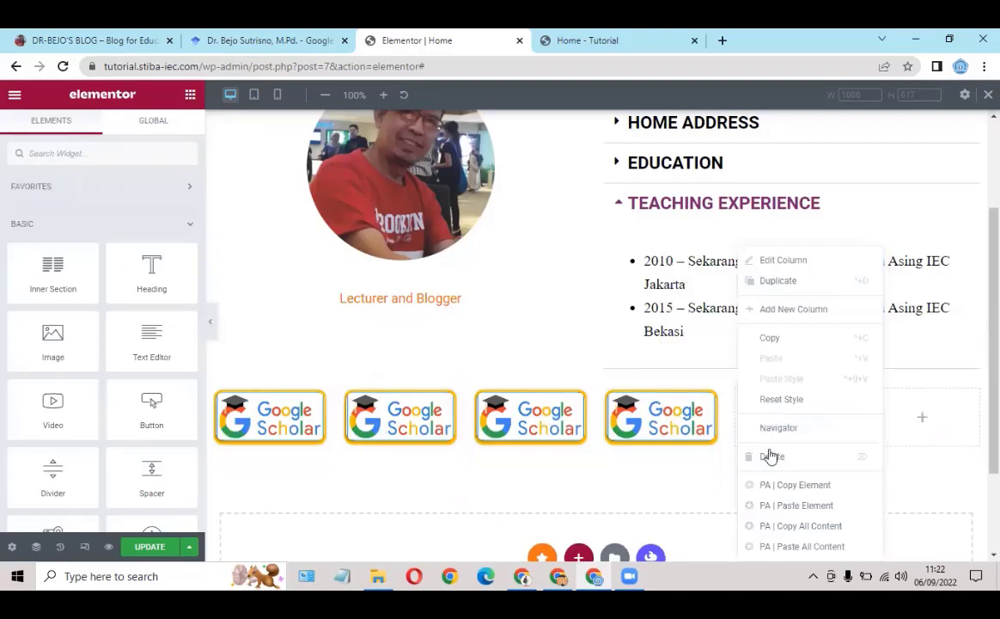
pyautogui.click(770, 456)
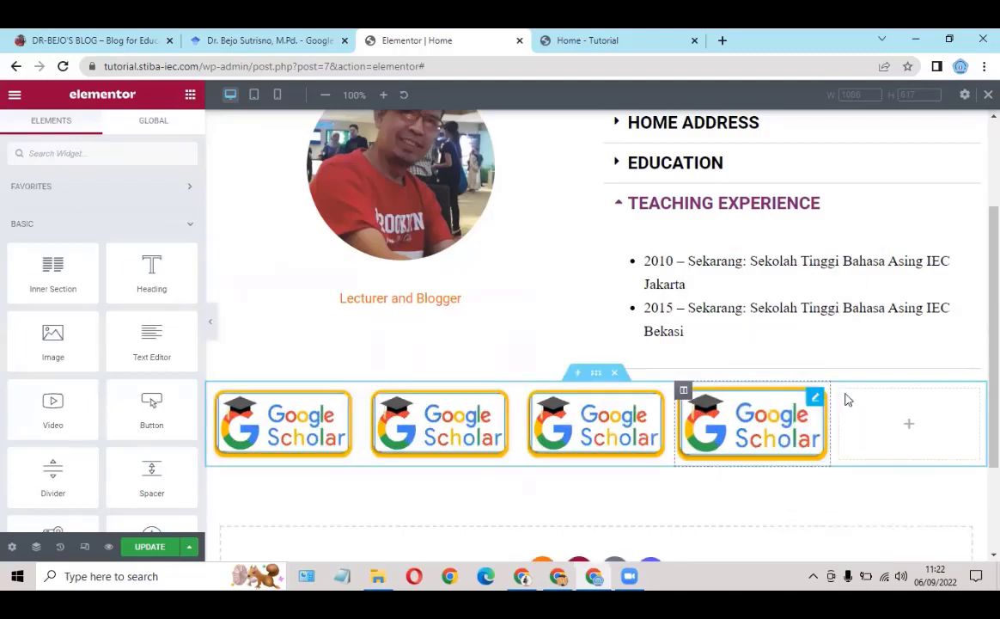
pyautogui.rightClick(877, 454)
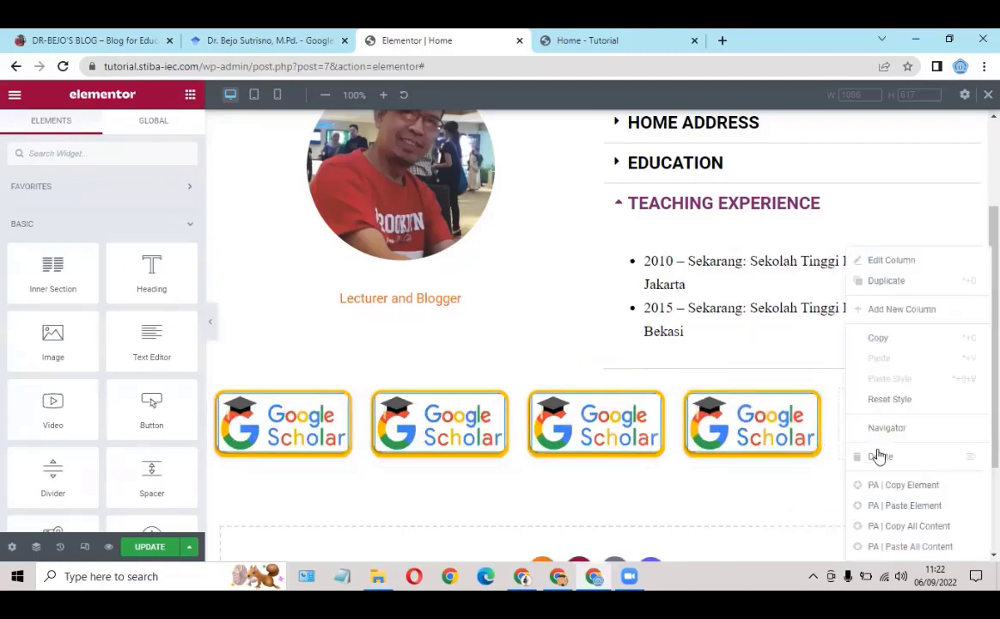
pyautogui.click(879, 455)
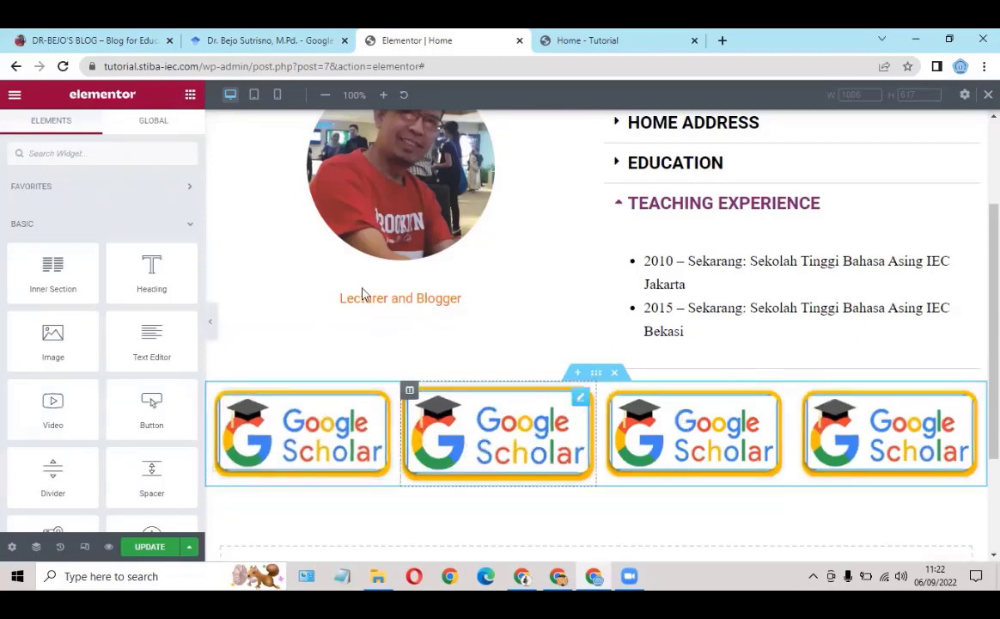
# Step: Replace the second logo with the uploaded 2 Garuda.png image
pyautogui.click(581, 401)
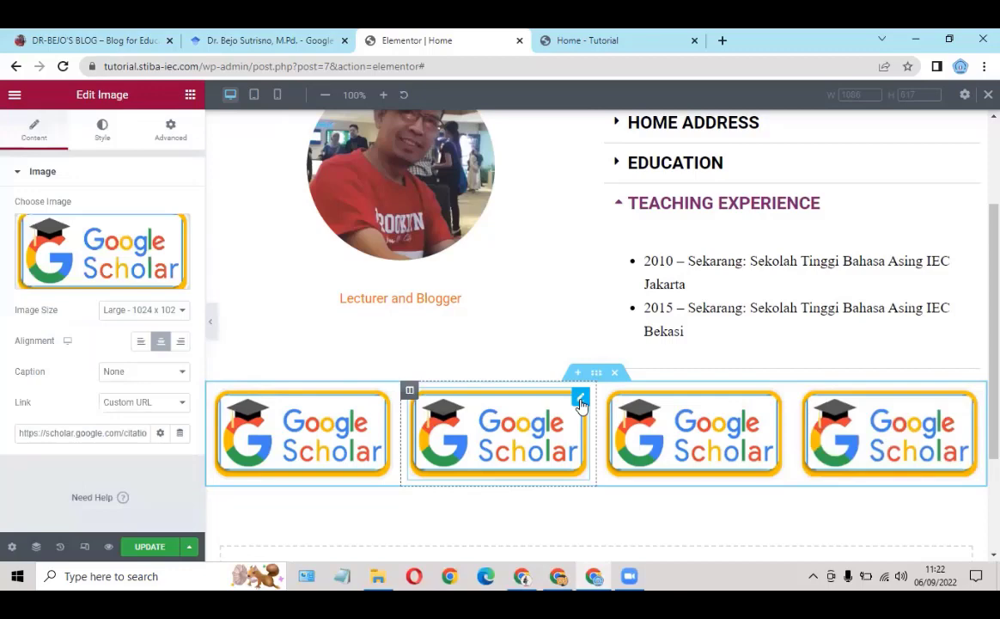
pyautogui.click(92, 279)
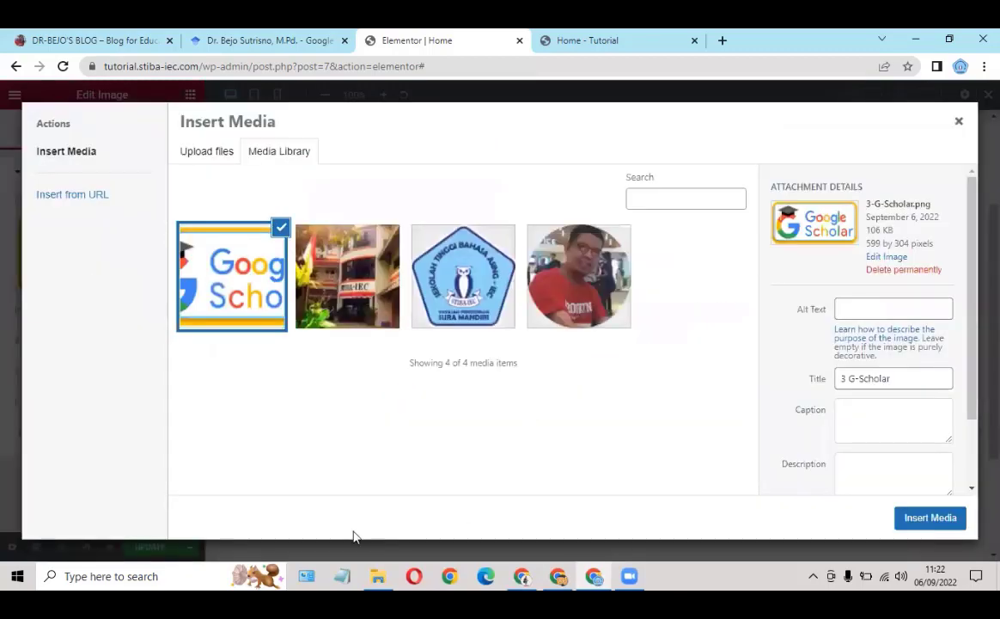
pyautogui.click(377, 575)
pyautogui.click(277, 178)
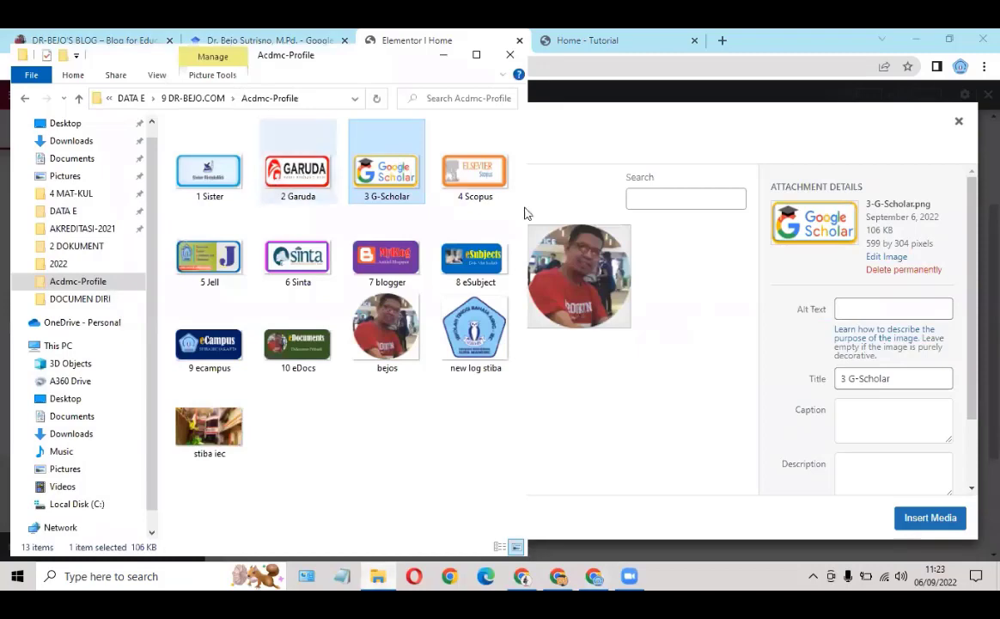
pyautogui.moveTo(623, 433); pyautogui.dragTo(631, 435)
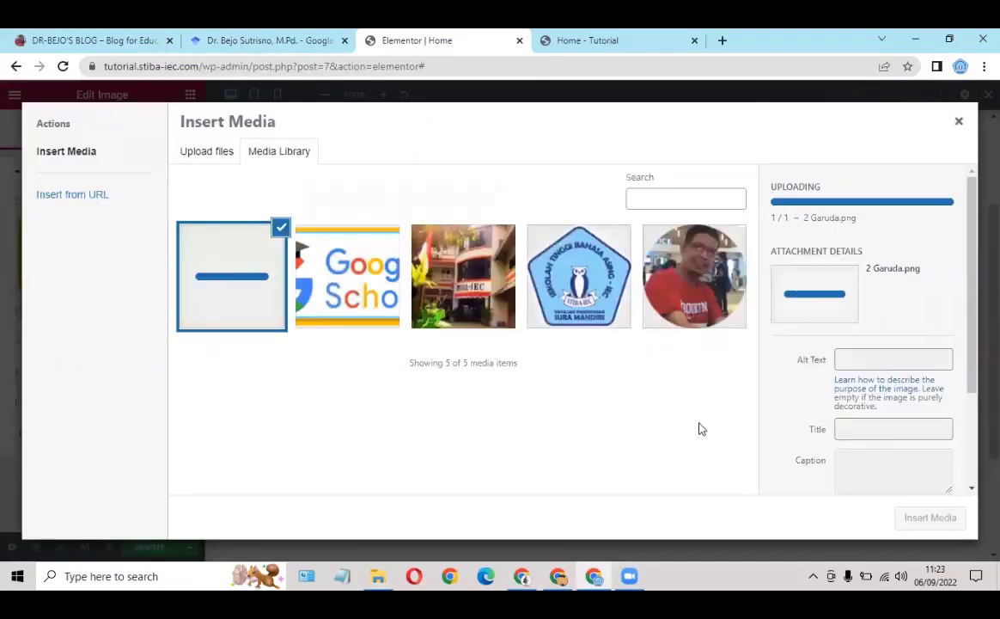
pyautogui.click(930, 518)
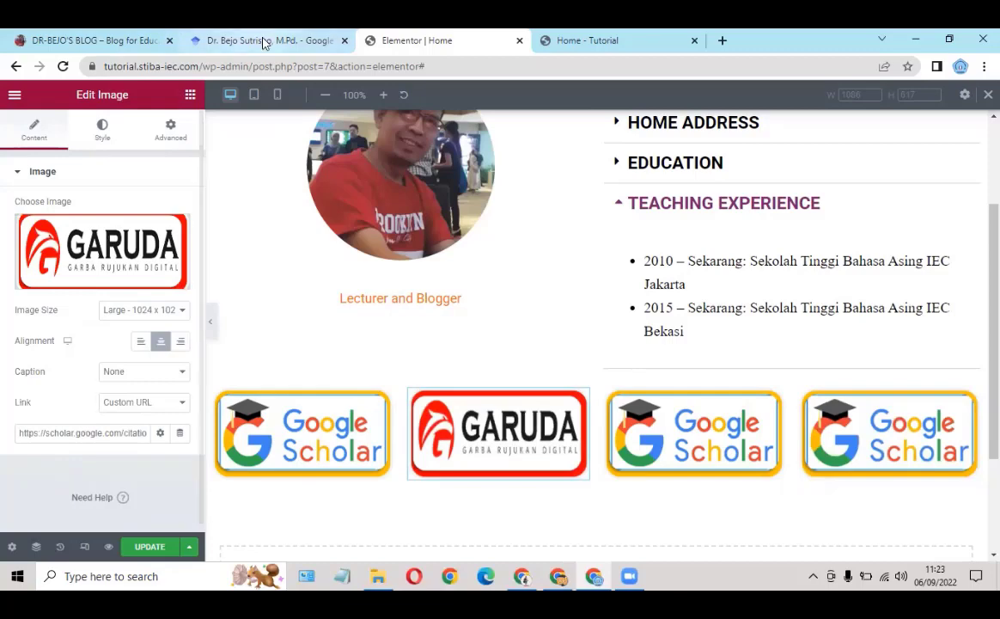
# Step: Close the Google Scholar tab, copy the Garuda profile address, and paste it as the second logo's link
pyautogui.click(334, 41)
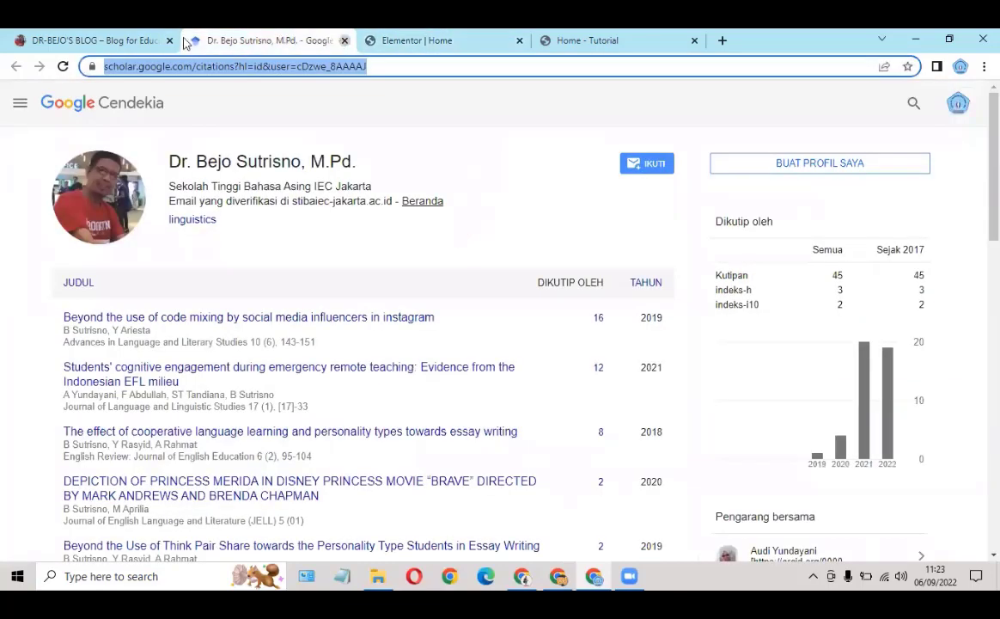
pyautogui.hotkey('ctrl', 'w')
pyautogui.click(121, 40)
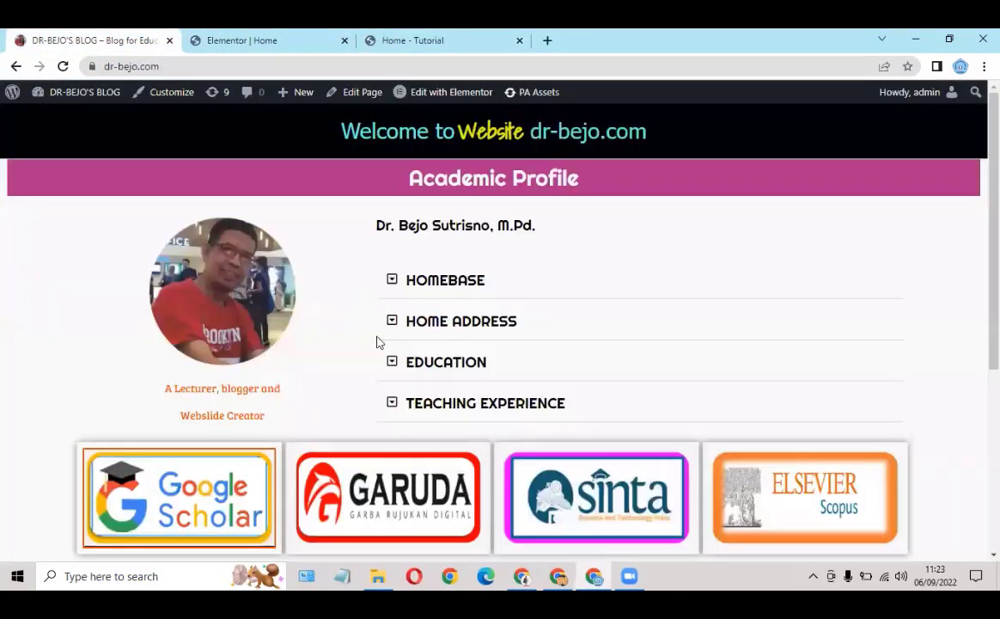
pyautogui.click(365, 479)
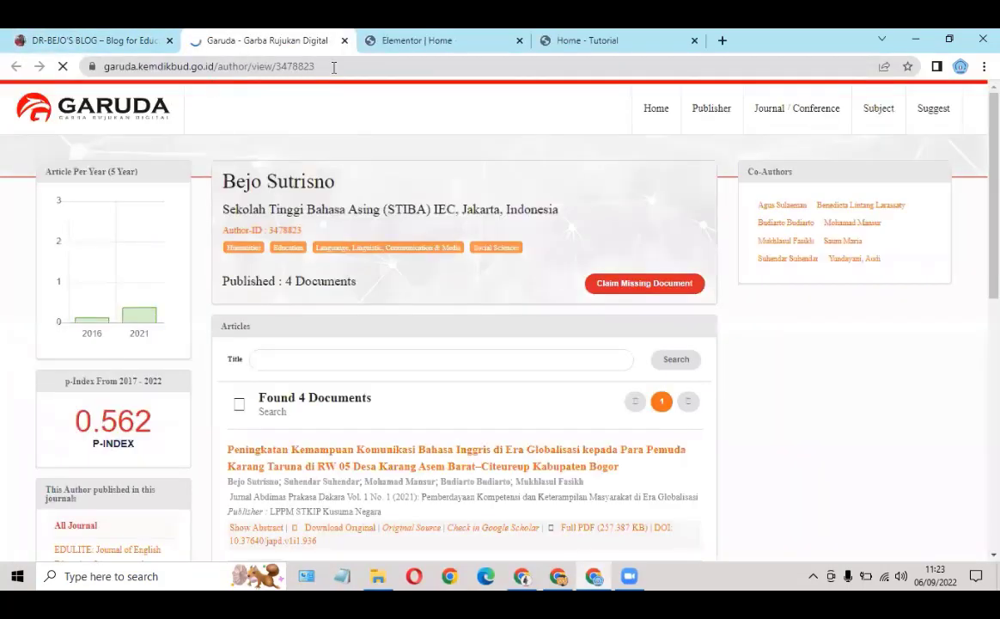
pyautogui.click(334, 66)
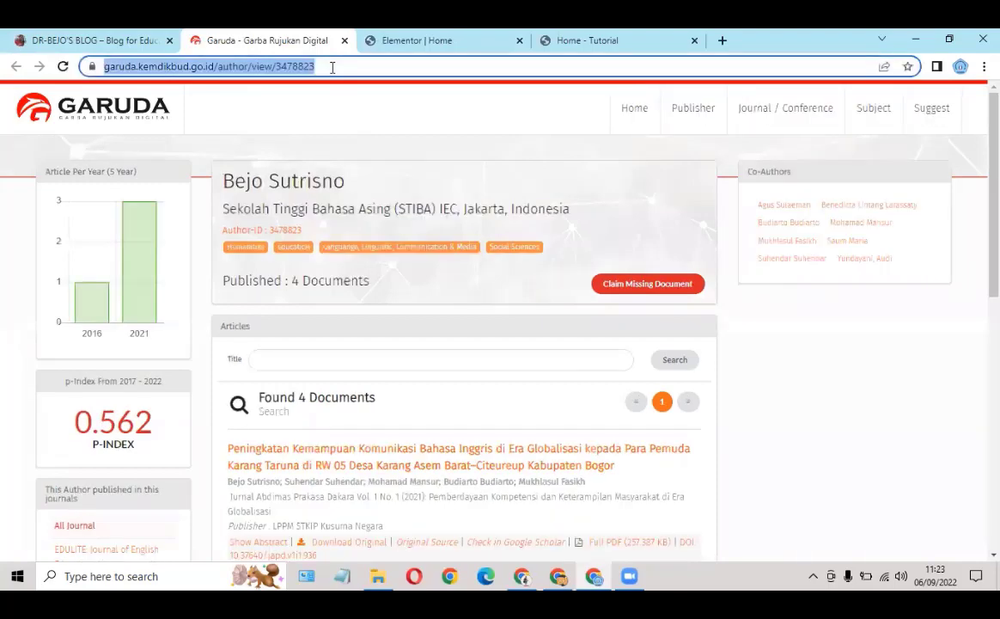
pyautogui.click(432, 43)
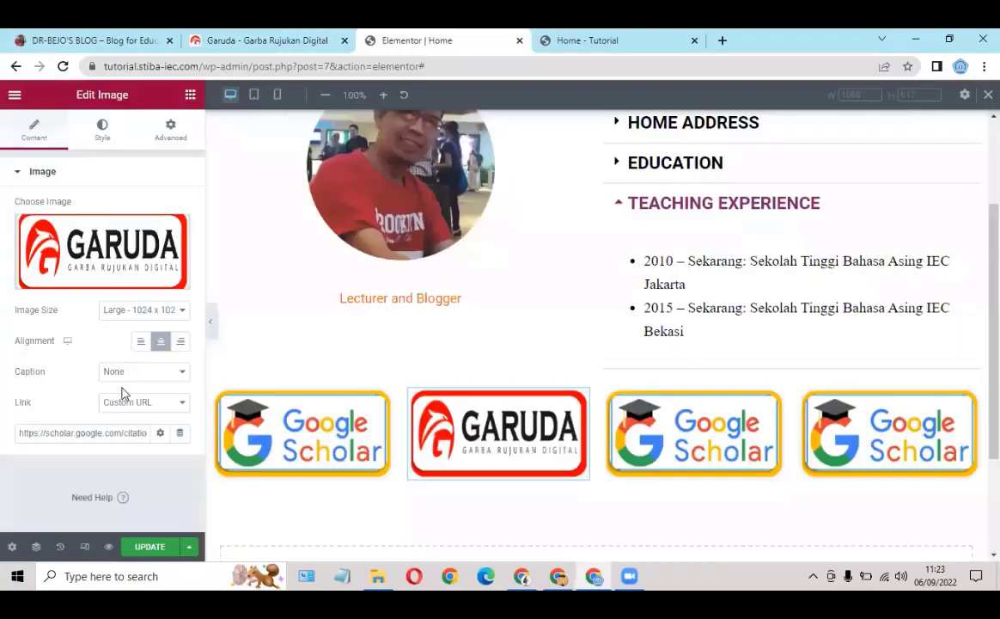
pyautogui.tripleClick(57, 436)
pyautogui.hotkey('ctrl', 'v')
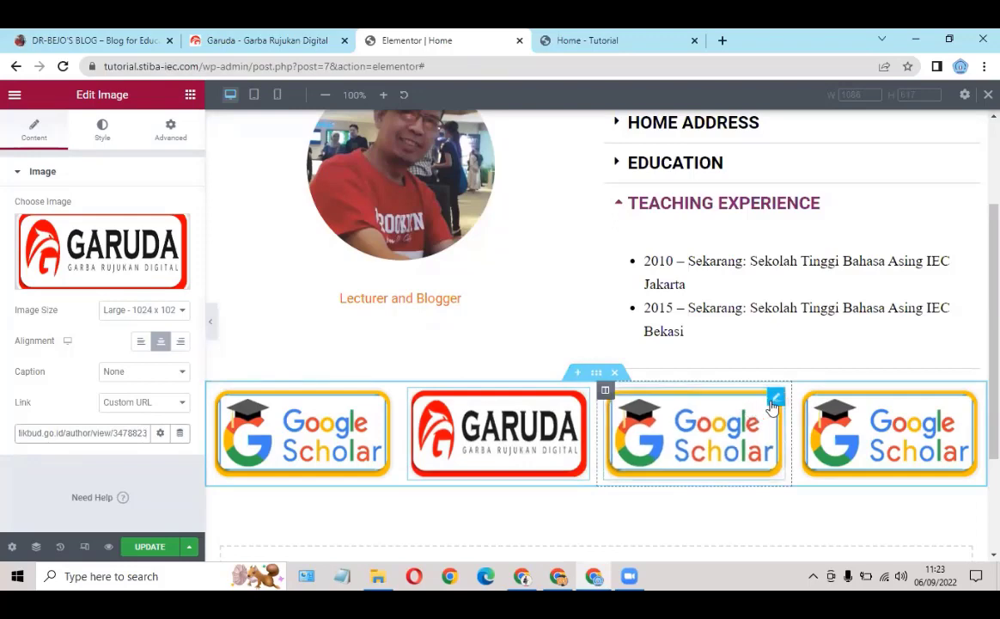
# Step: Replace the third logo with the uploaded 6 Sinta.png image
pyautogui.click(775, 398)
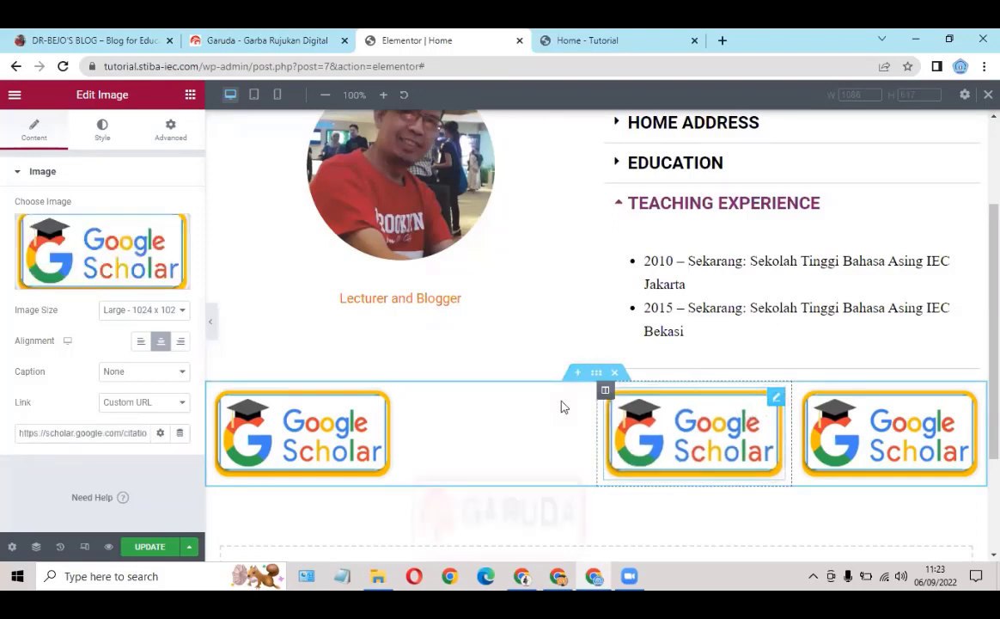
pyautogui.click(97, 281)
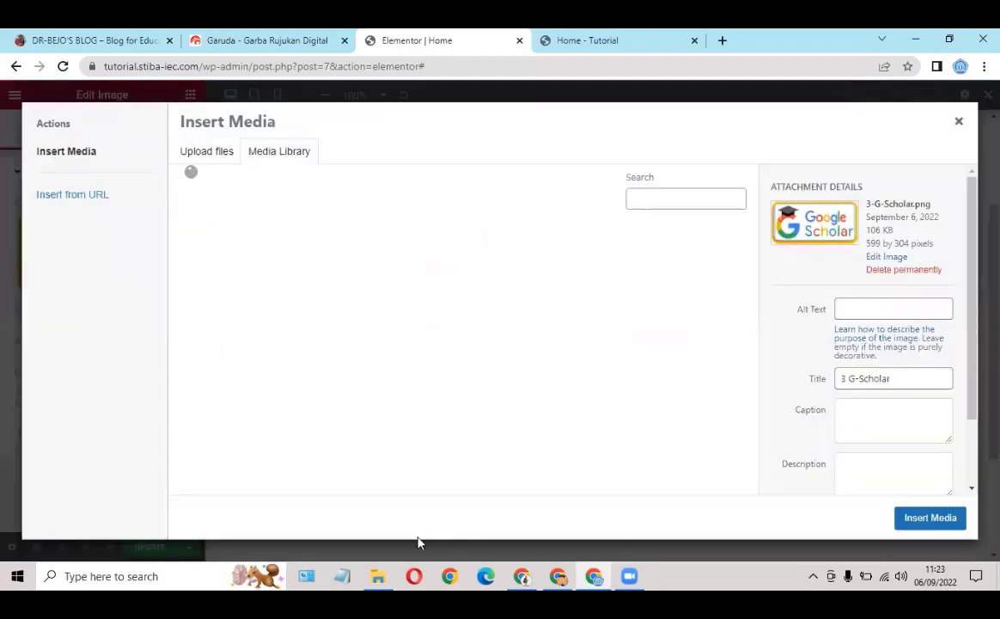
pyautogui.click(375, 575)
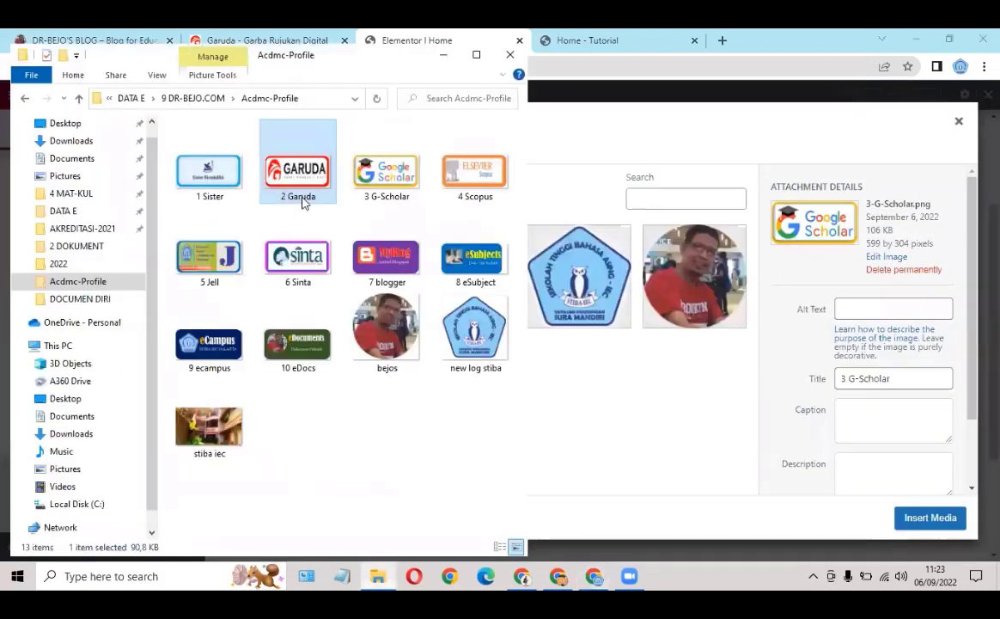
pyautogui.moveTo(309, 266); pyautogui.dragTo(667, 410)
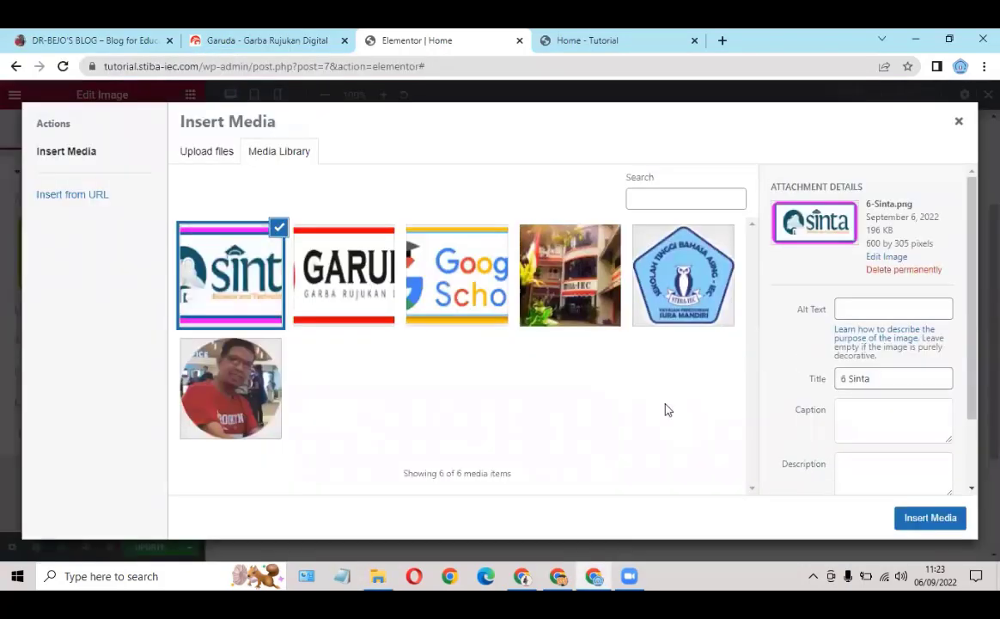
pyautogui.click(955, 516)
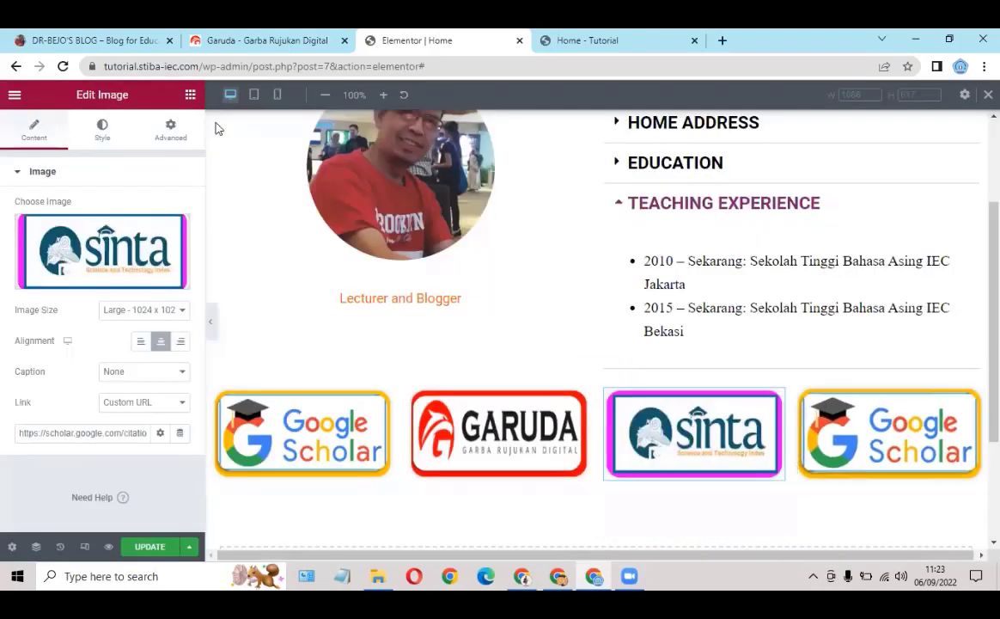
# Step: Close the Garuda tab, then paste the copied SINTA profile address as the third logo's link
pyautogui.click(257, 41)
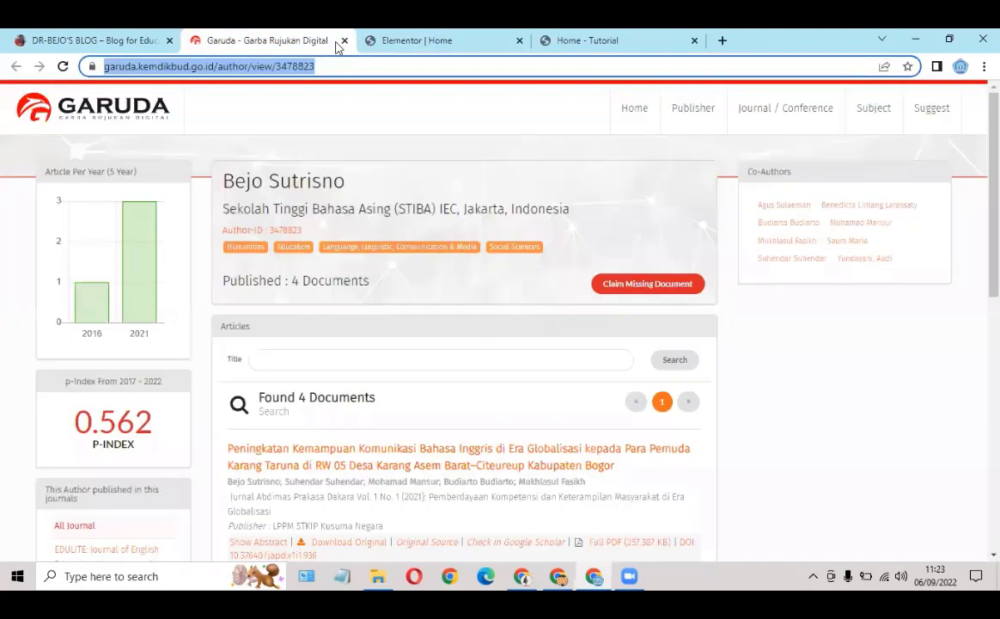
pyautogui.hotkey('ctrl', 'w')
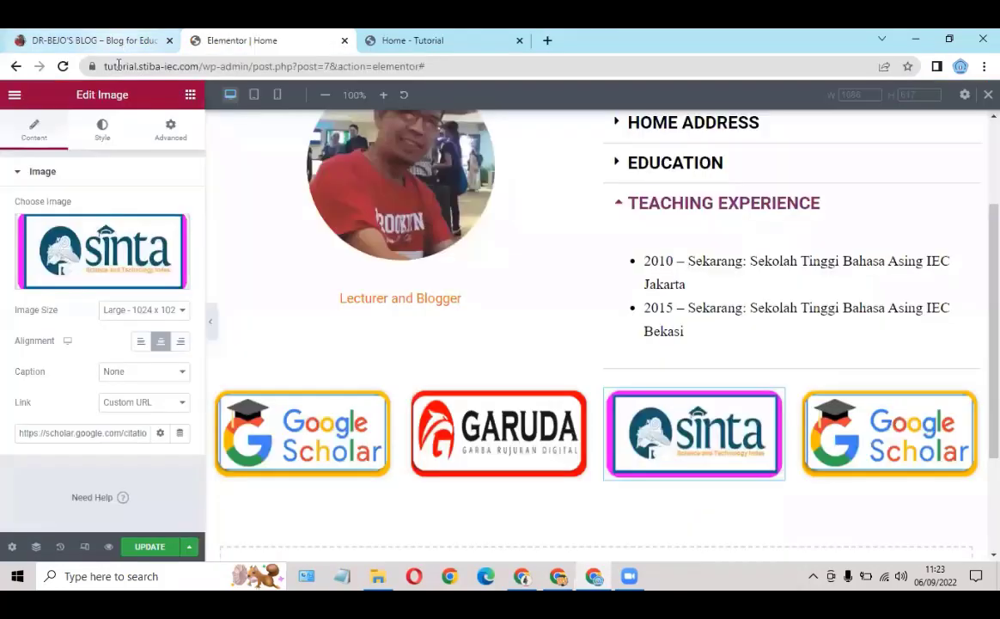
pyautogui.hotkey('ctrl', 'shift', 'Tab')
pyautogui.click(602, 498)
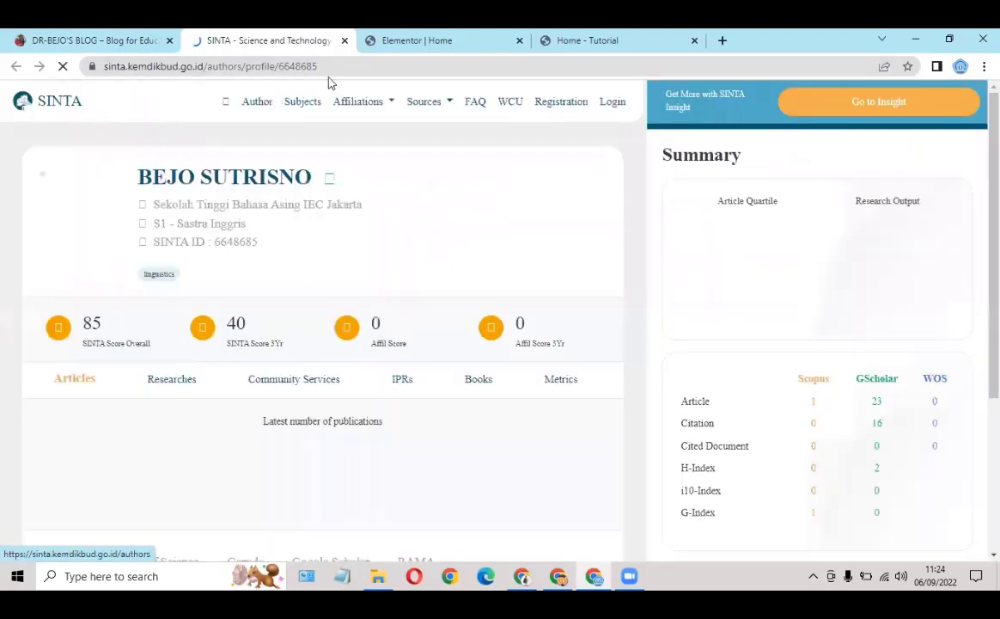
pyautogui.click(350, 67)
pyautogui.hotkey('ctrl', 'c')
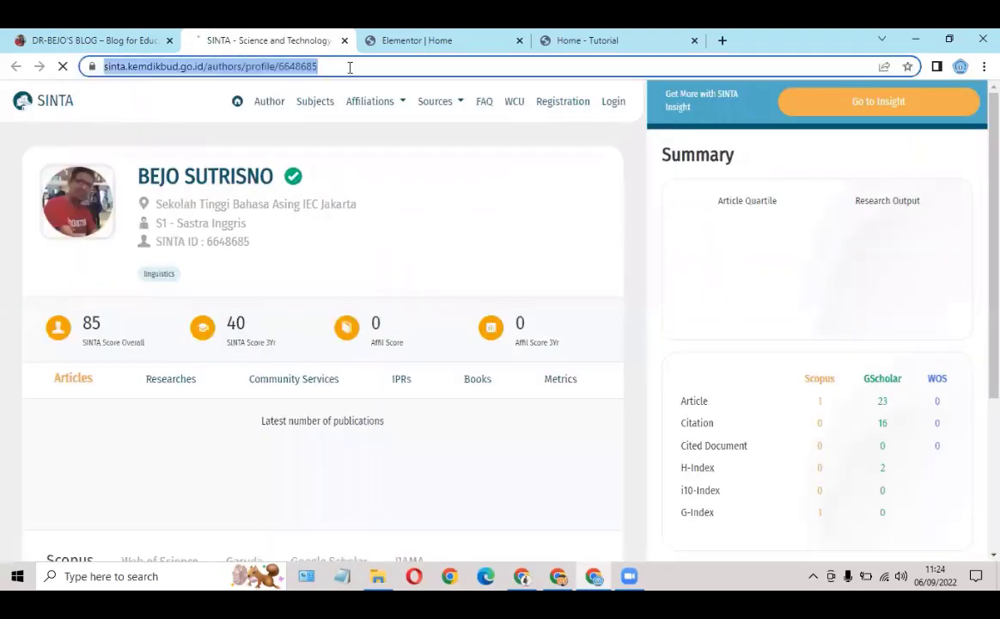
pyautogui.click(381, 39)
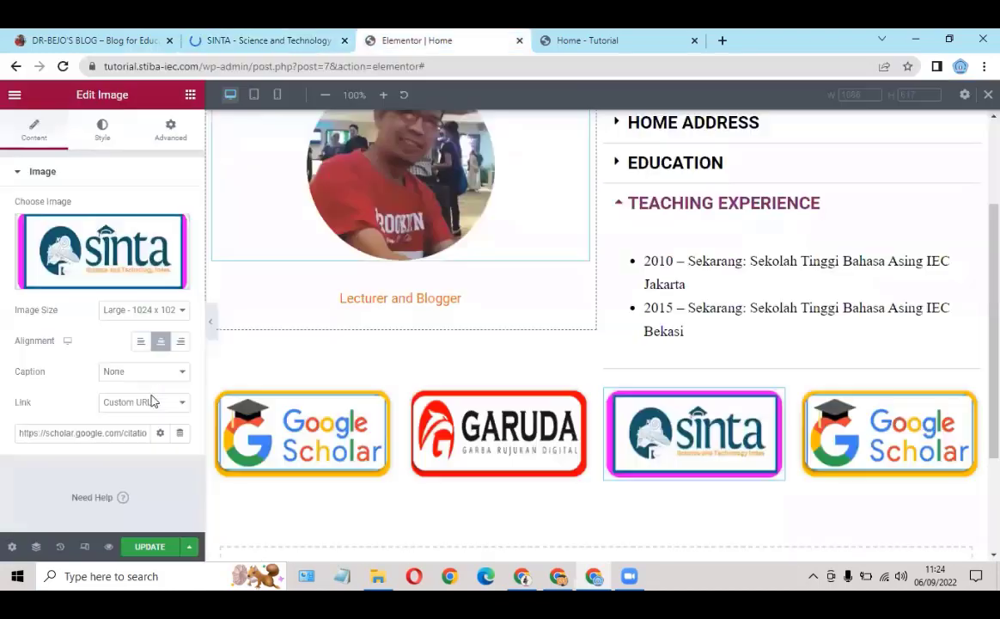
pyautogui.tripleClick(65, 432)
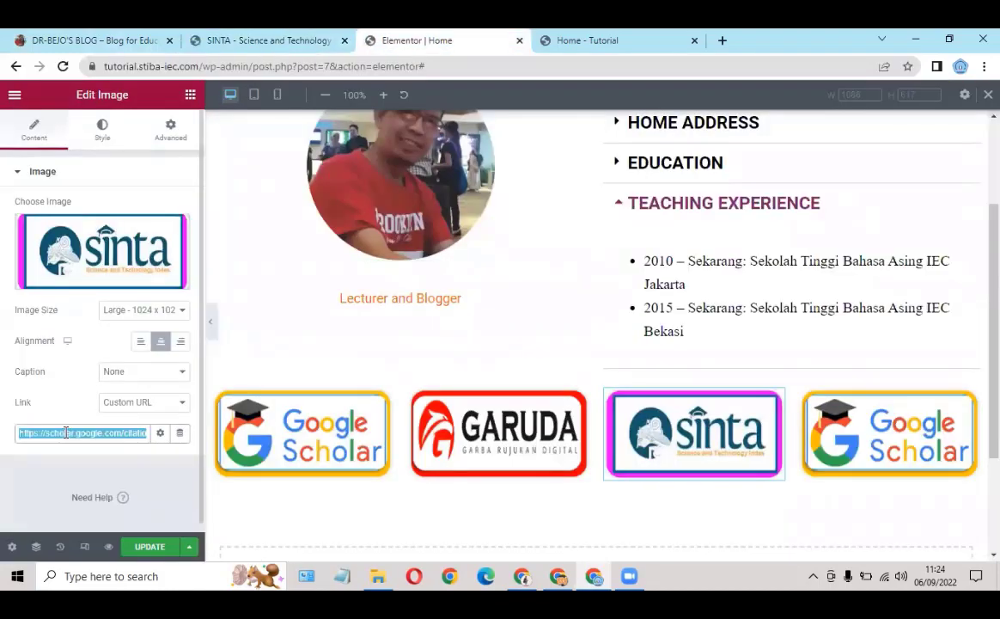
pyautogui.hotkey('ctrl', 'v')
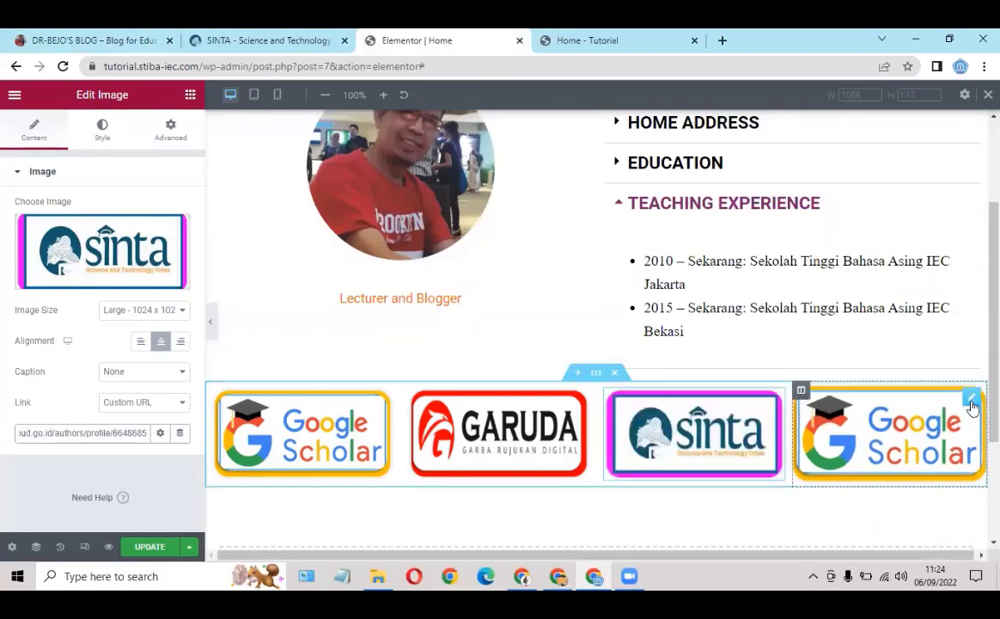
# Step: Replace the fourth Google Scholar image with 4-Scopus.png, uploaded from File Explorer into the Media Library
pyautogui.click(972, 404)
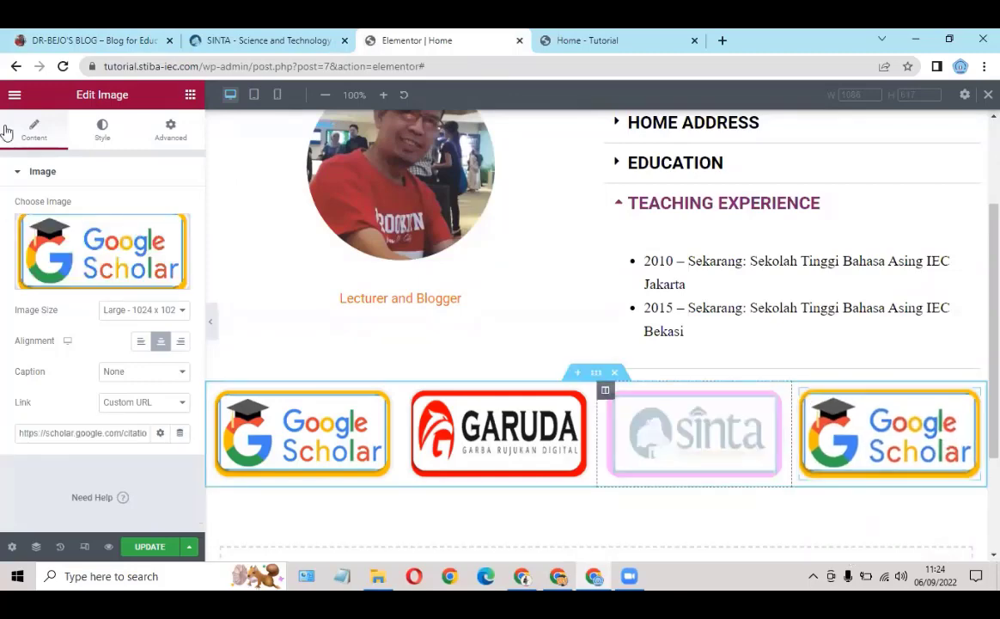
pyautogui.click(96, 278)
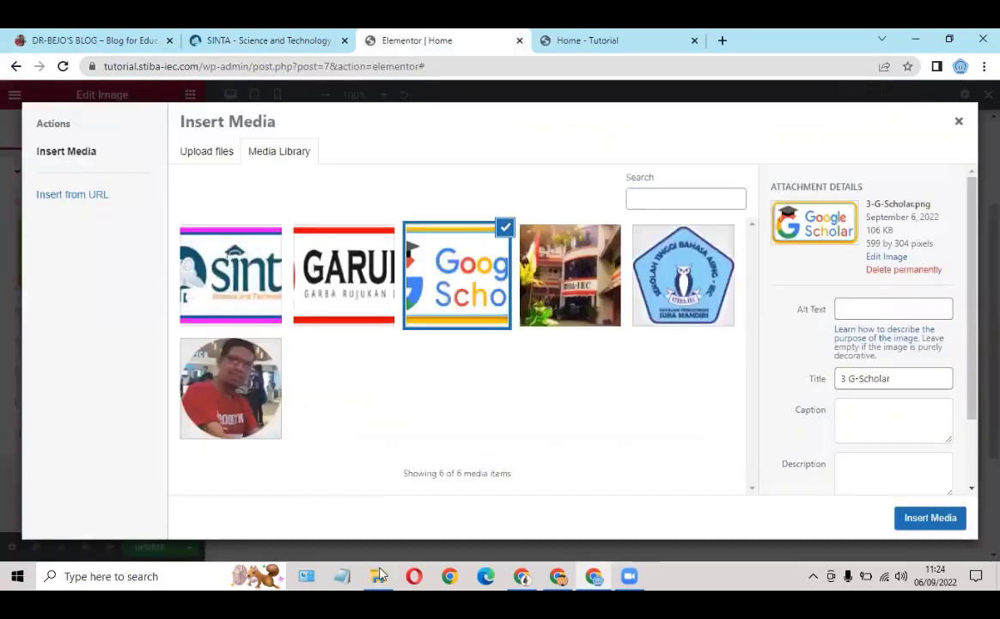
pyautogui.click(376, 575)
pyautogui.moveTo(462, 181); pyautogui.dragTo(633, 409)
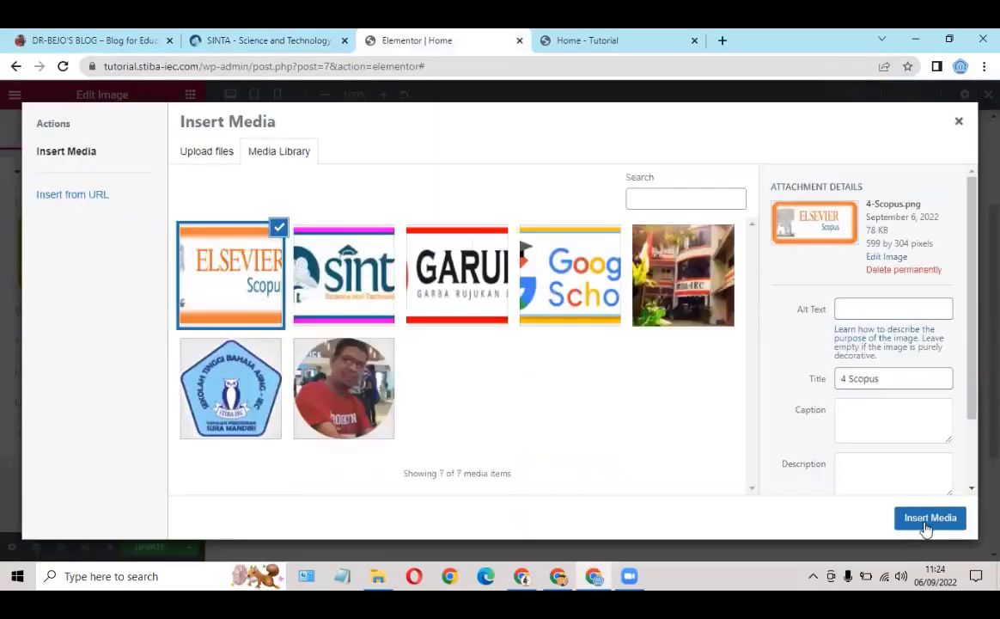
pyautogui.click(925, 519)
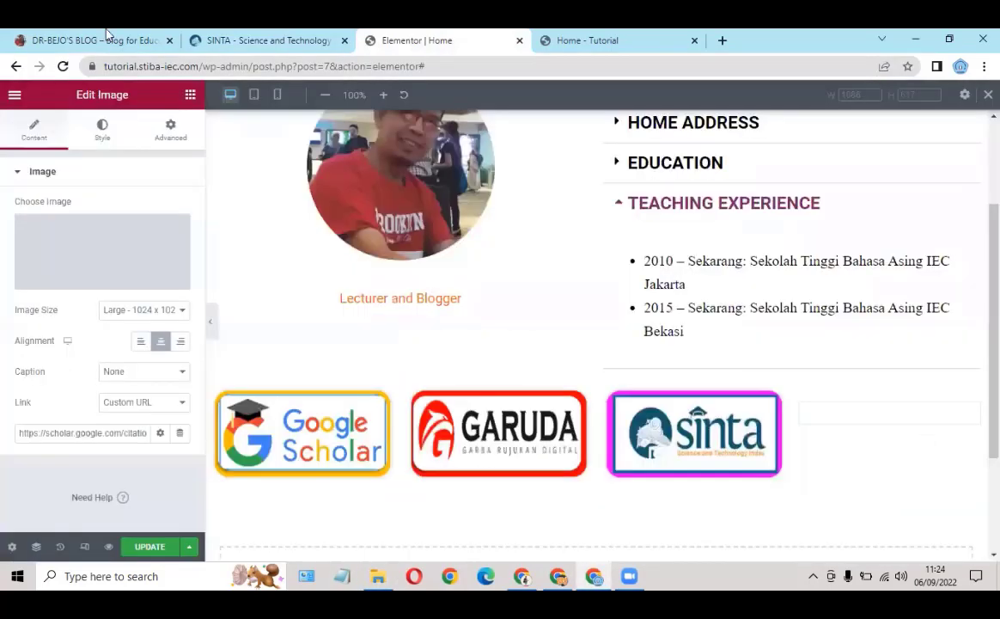
# Step: Close the SINTA tab, try reloading the unreachable Elsevier page, then close it
pyautogui.click(275, 41)
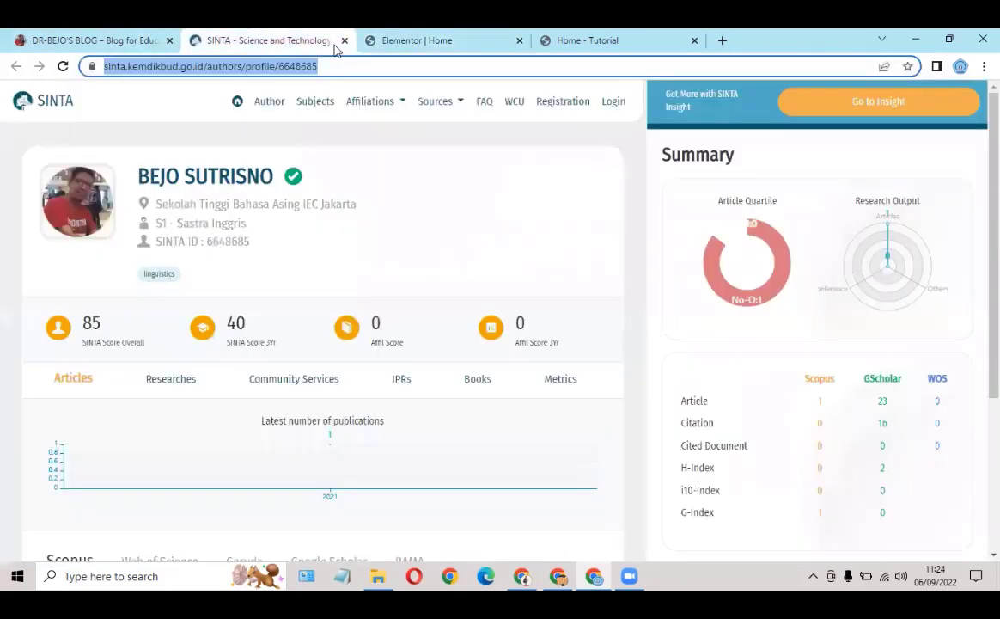
pyautogui.click(345, 41)
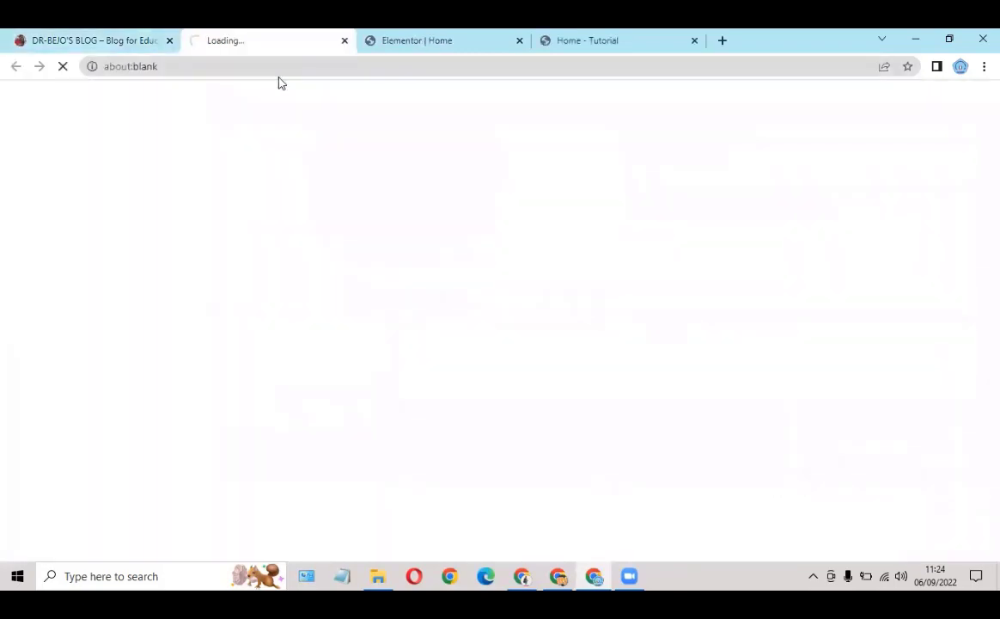
pyautogui.click(218, 74)
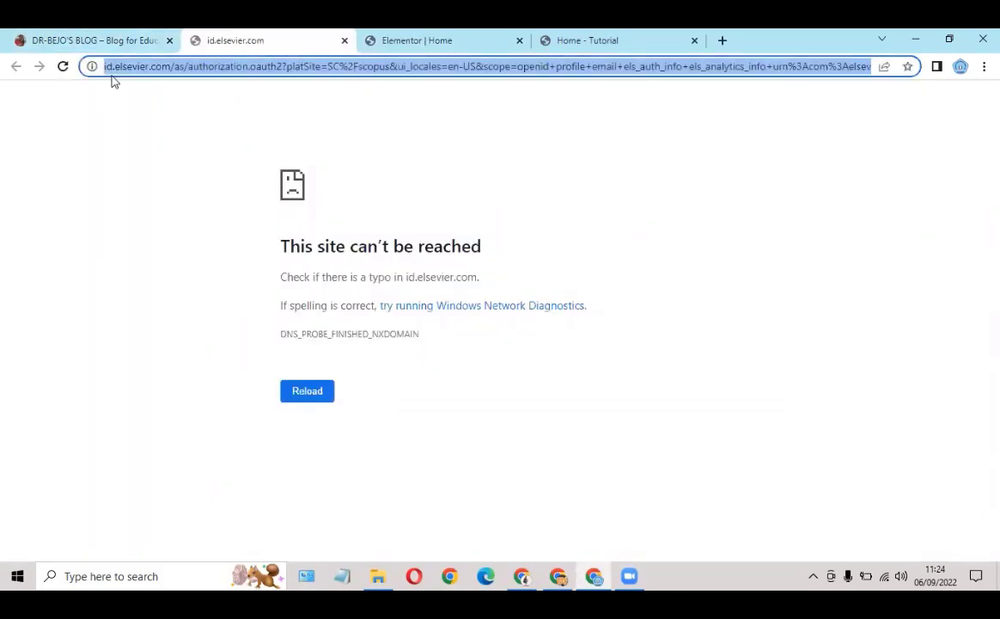
pyautogui.click(62, 74)
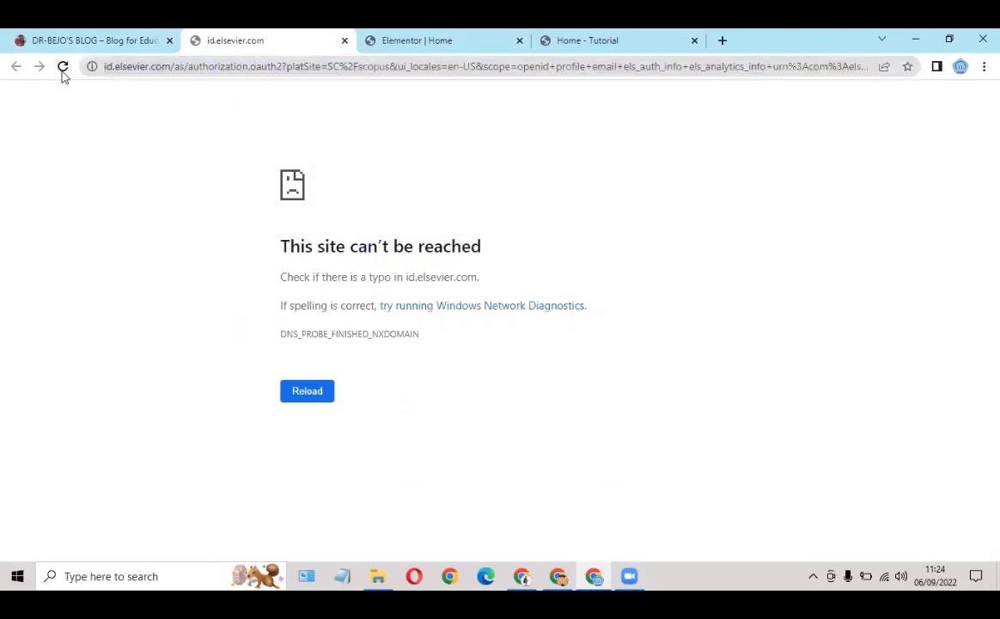
pyautogui.click(62, 74)
pyautogui.doubleClick(342, 67)
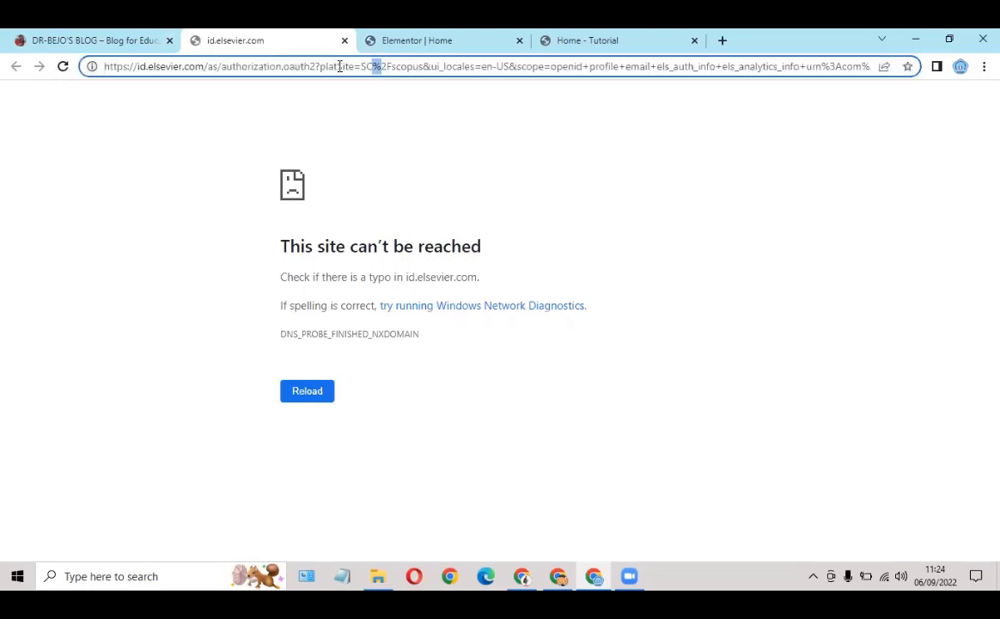
pyautogui.click(345, 68)
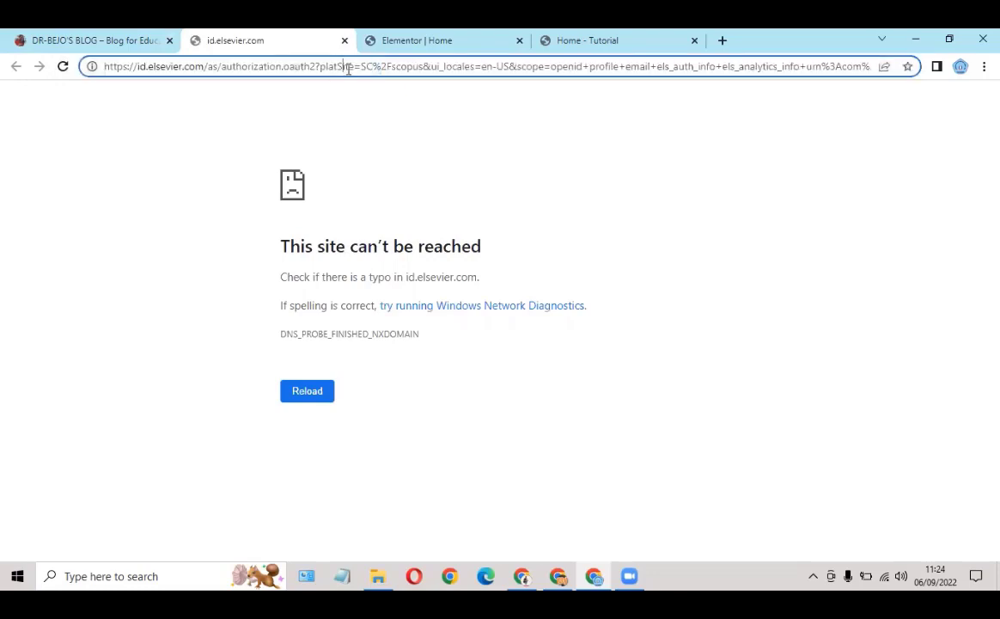
pyautogui.click(62, 69)
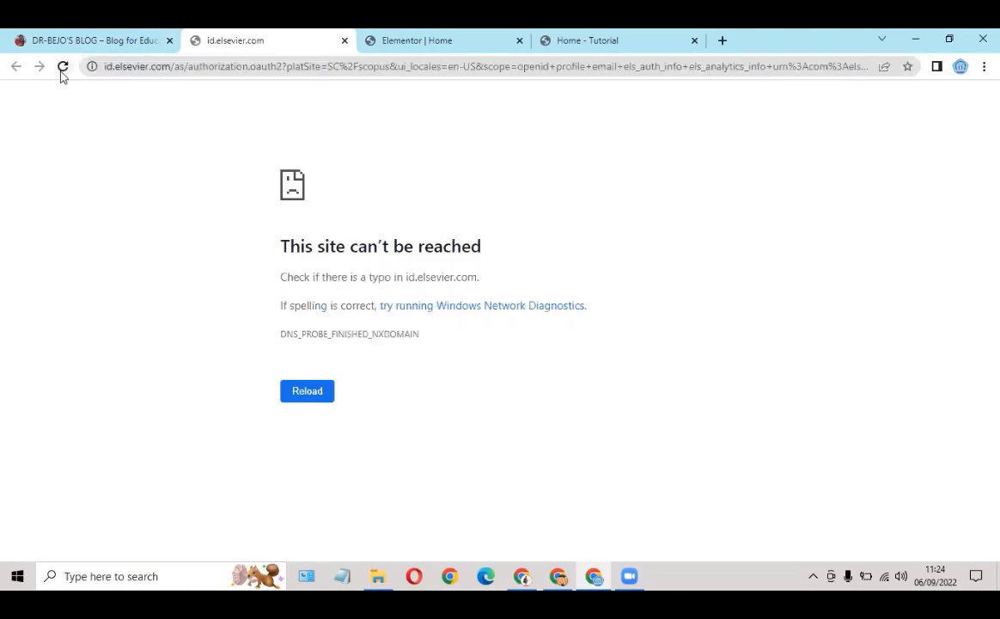
pyautogui.click(62, 70)
pyautogui.click(62, 74)
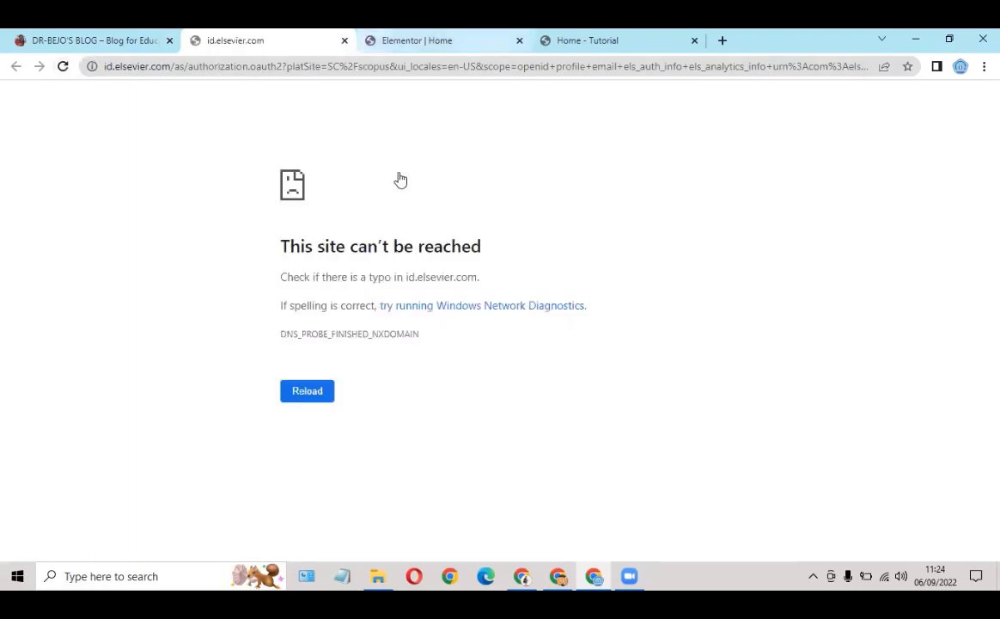
pyautogui.hotkey('ctrl', 'w')
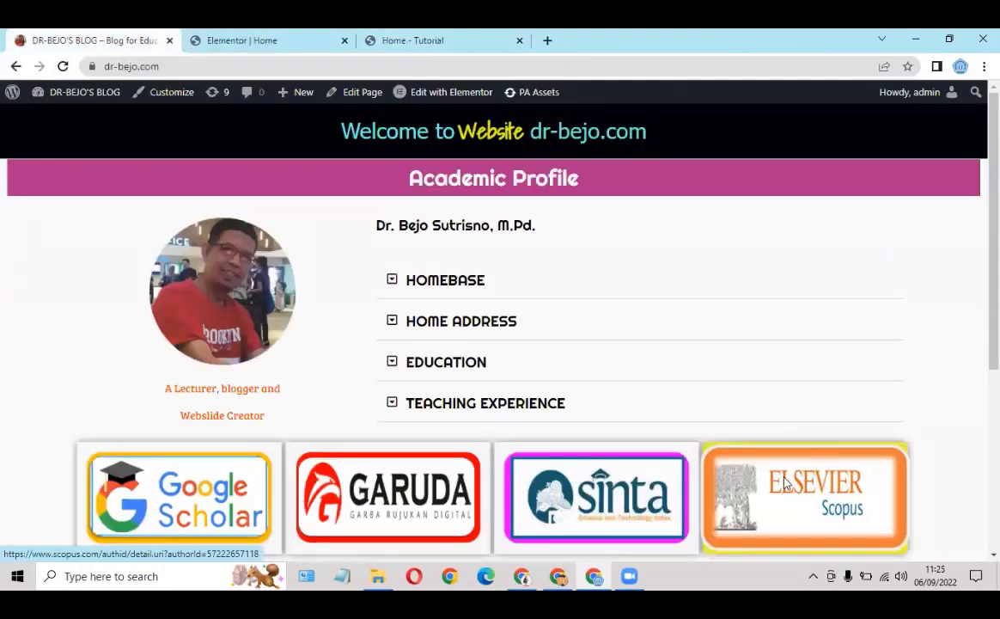
# Step: Open the Scopus author page from the live blog's Scopus logo and copy its URL
pyautogui.click(784, 482)
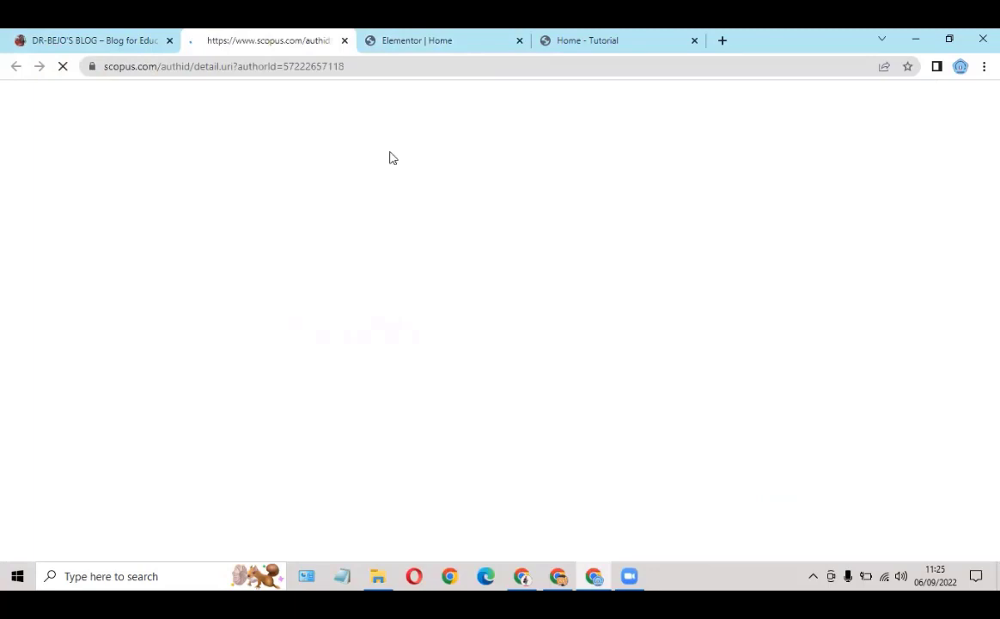
pyautogui.click(374, 68)
pyautogui.hotkey('ctrl', 'c')
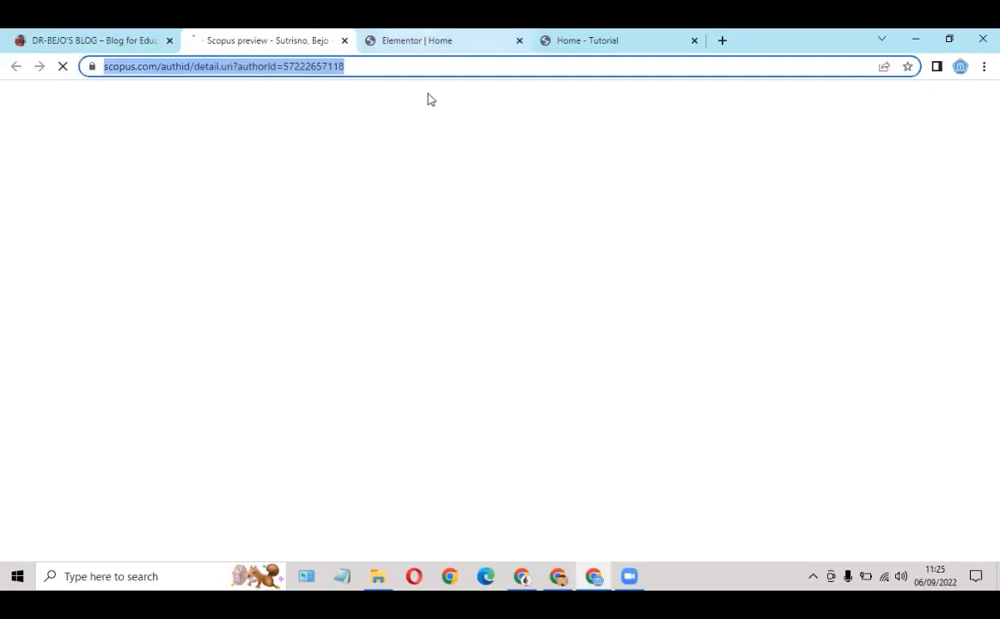
pyautogui.click(425, 41)
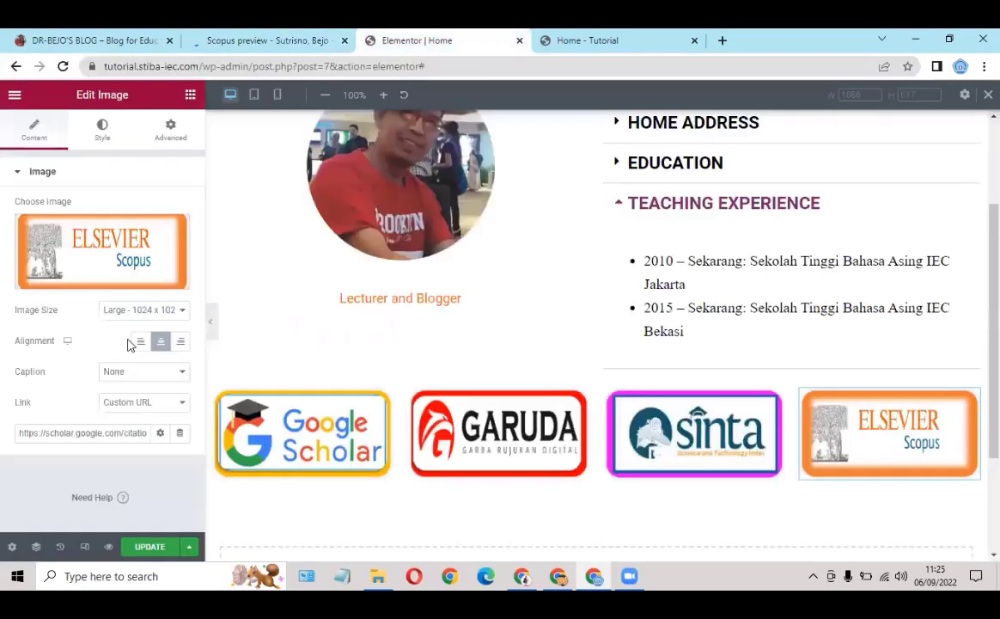
# Step: Replace the old Google Scholar link with the Scopus author URL and update the page
pyautogui.tripleClick(69, 432)
pyautogui.hotkey('ctrl', 'v')
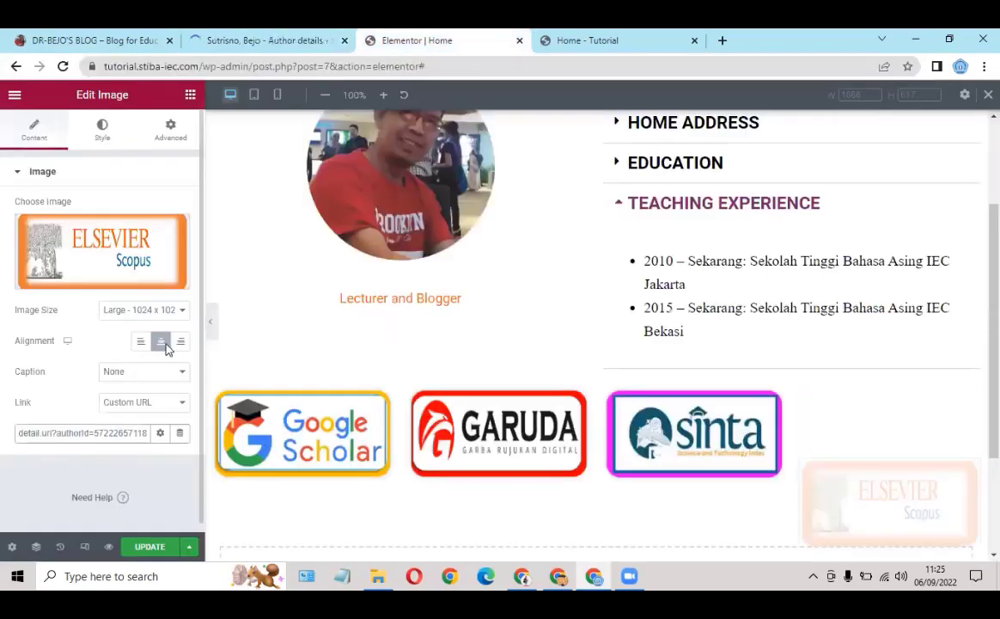
pyautogui.click(151, 547)
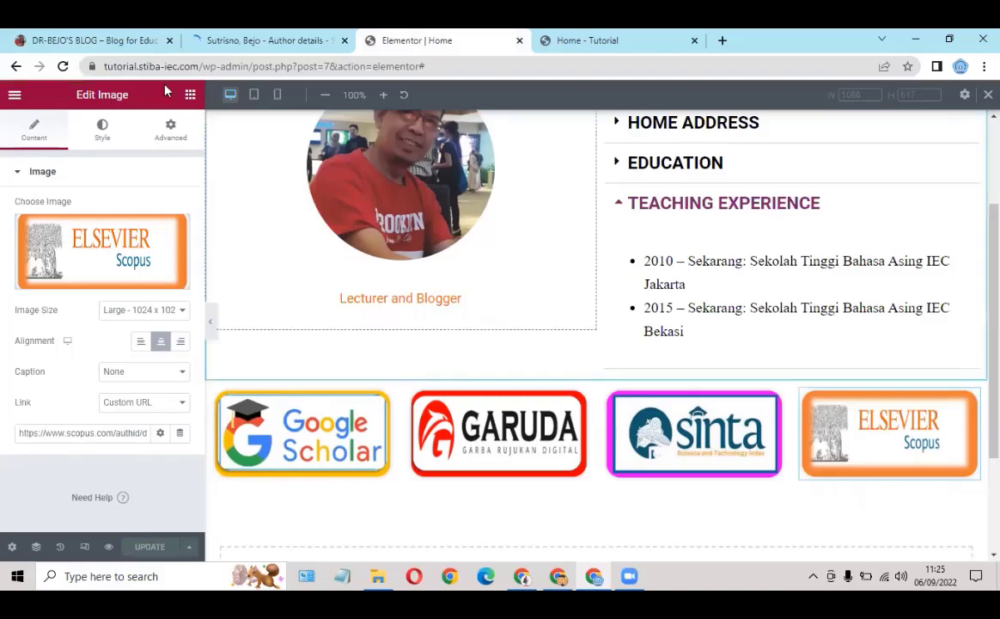
# Step: Review the live blog's logo row, then return to the Elementor editor
pyautogui.click(116, 38)
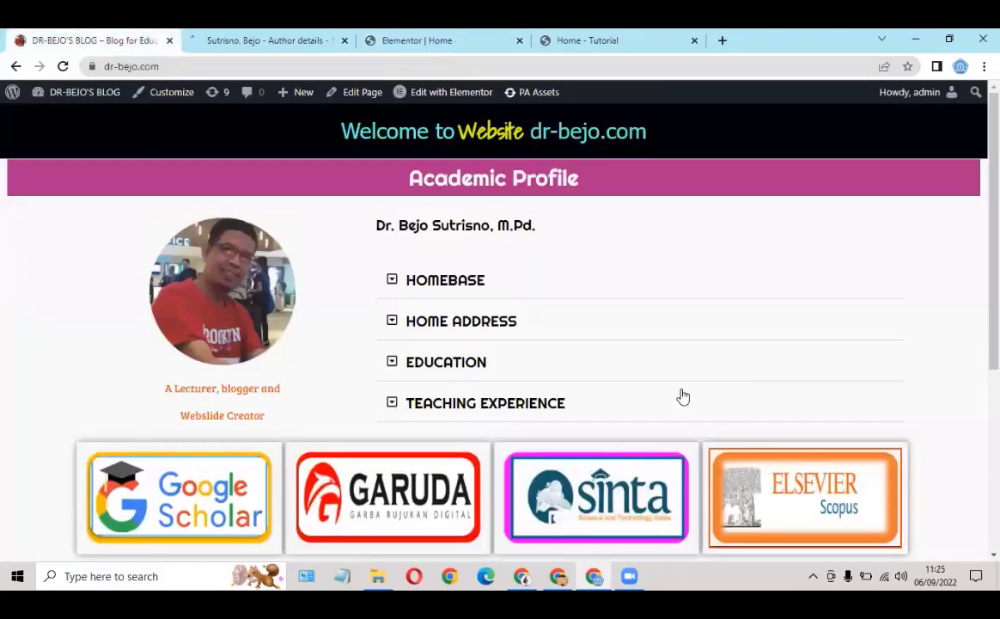
pyautogui.scroll(-3, 507, 418)
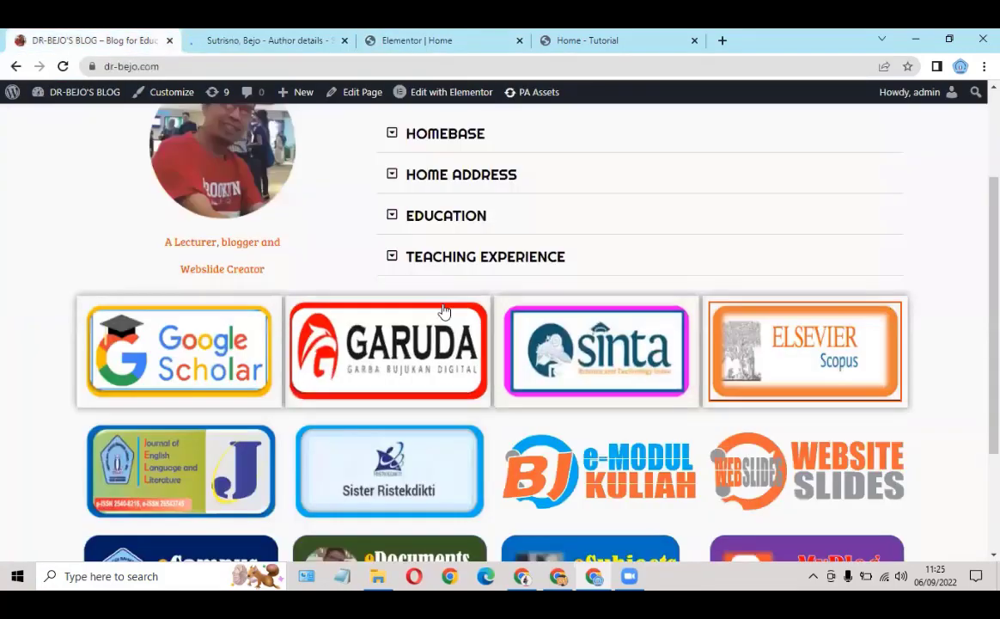
pyautogui.scroll(3, 697, 440)
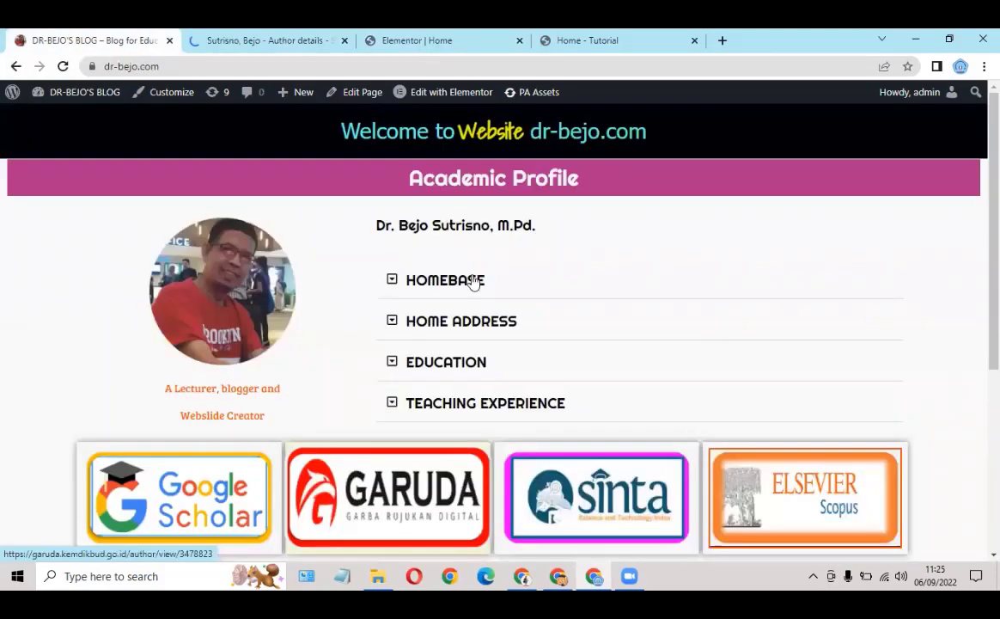
pyautogui.click(432, 47)
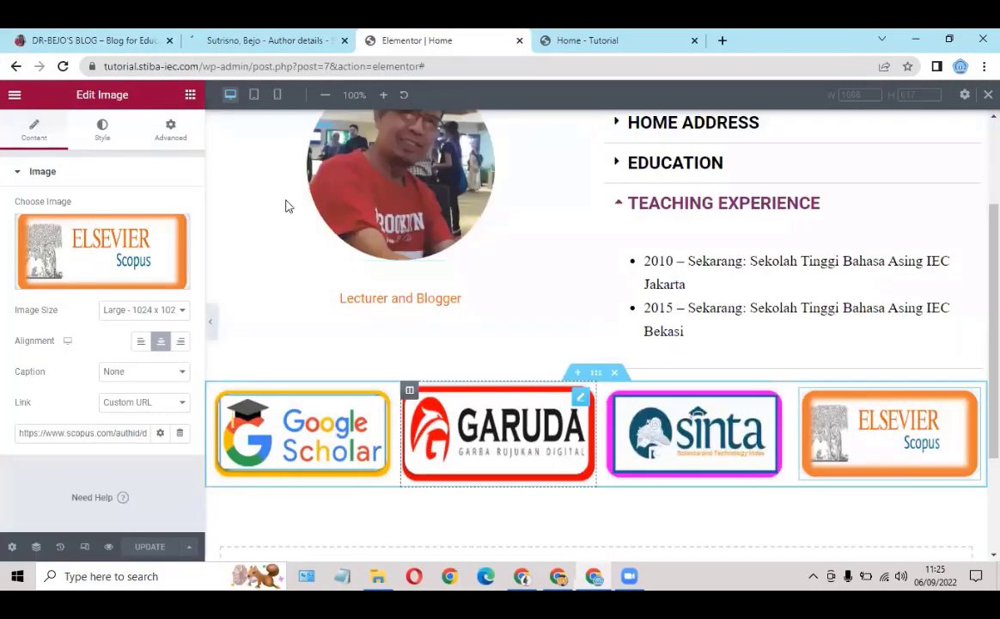
# Step: Reload the Home - Tutorial preview and scroll down to the logo row
pyautogui.click(548, 40)
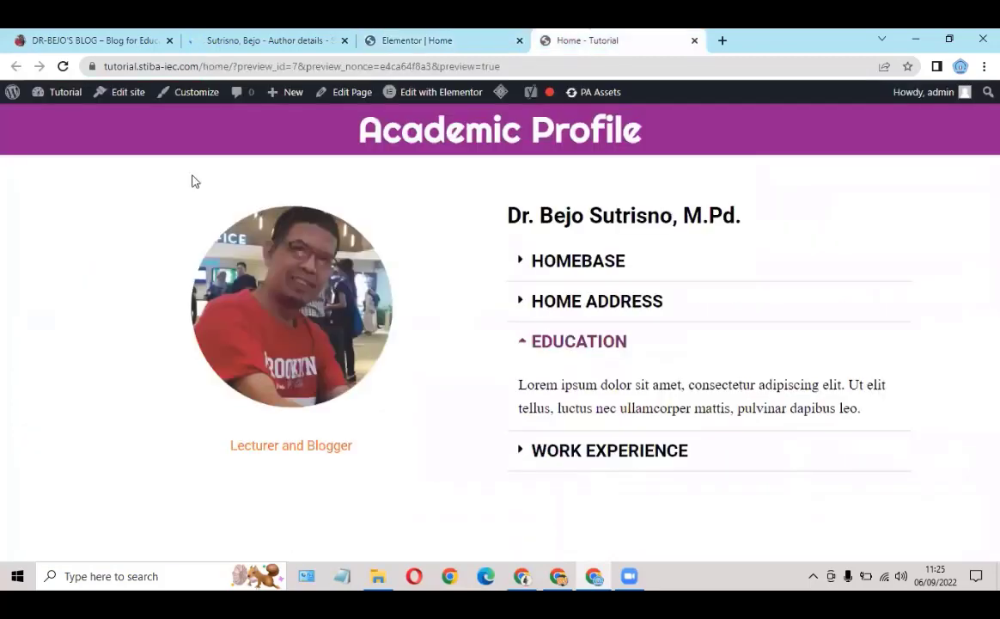
pyautogui.click(62, 66)
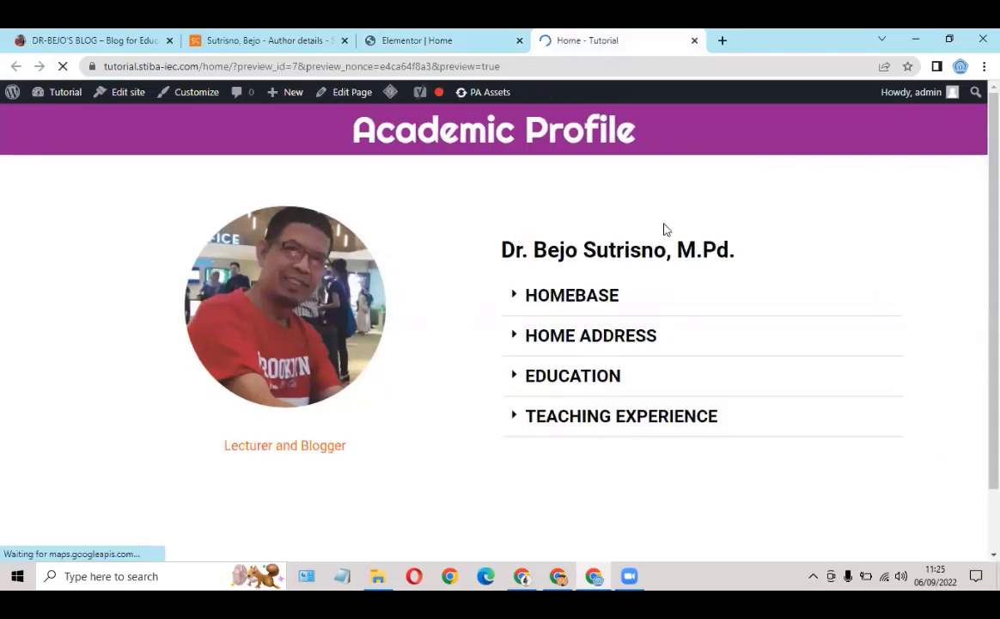
pyautogui.scroll(-1, 665, 228)
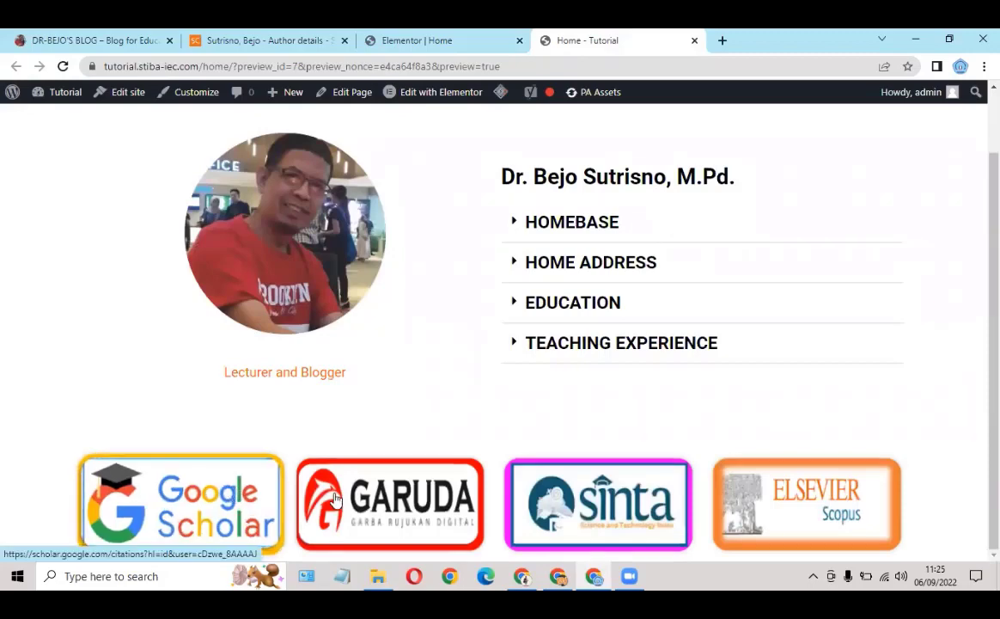
# Step: Test the Google Scholar, Garuda and Sinta logo links, closing each opened tab
pyautogui.click(150, 499)
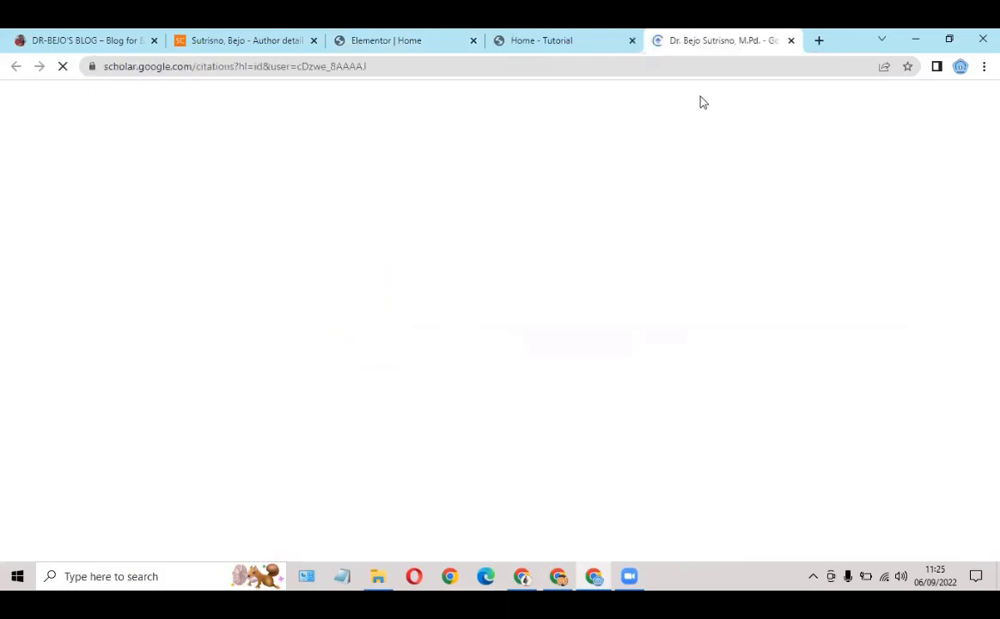
pyautogui.hotkey('ctrl', 'w')
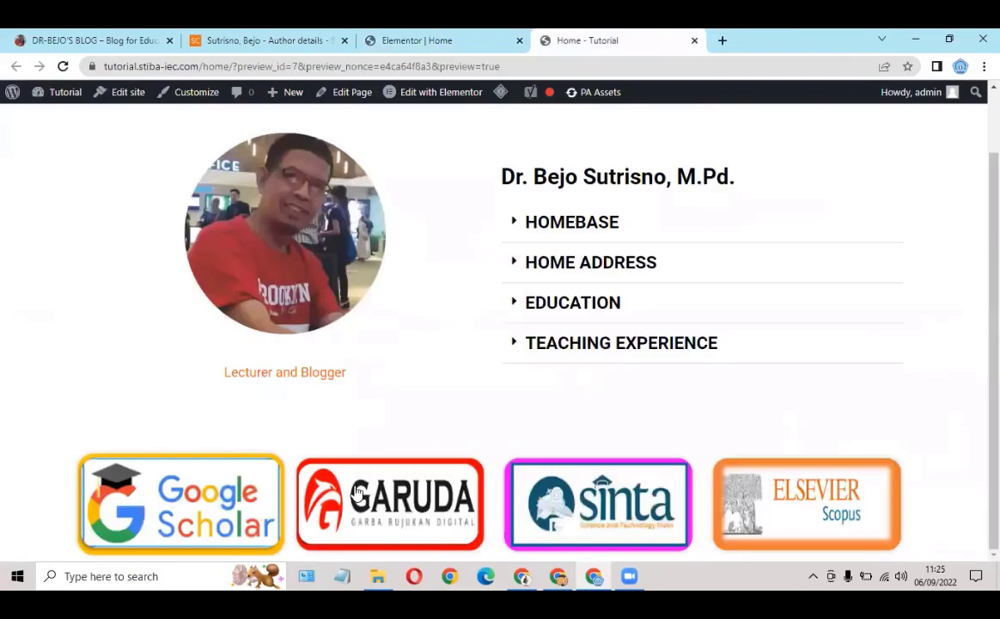
pyautogui.click(357, 490)
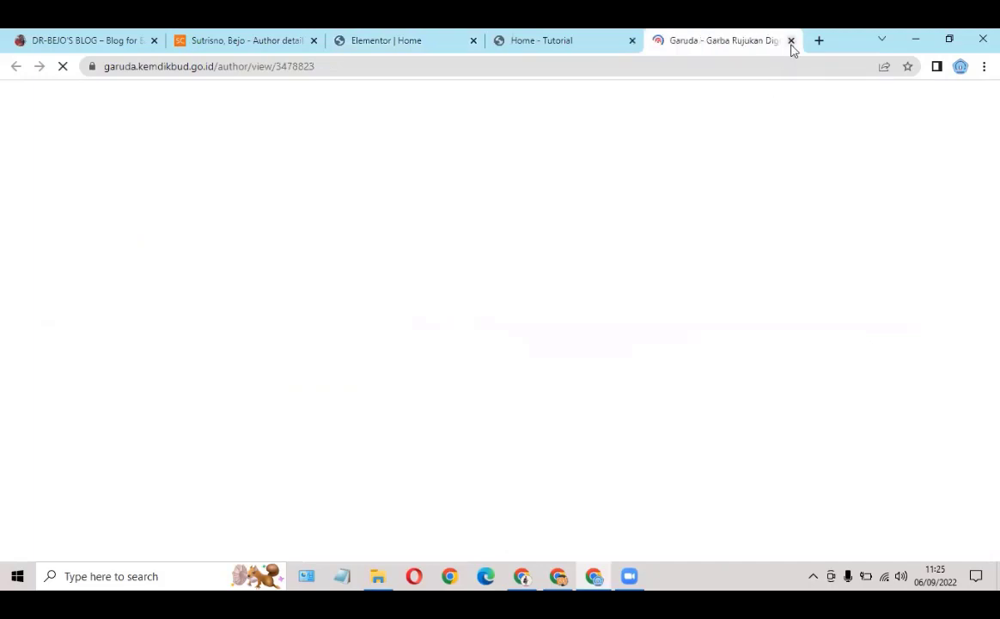
pyautogui.click(791, 44)
pyautogui.click(625, 506)
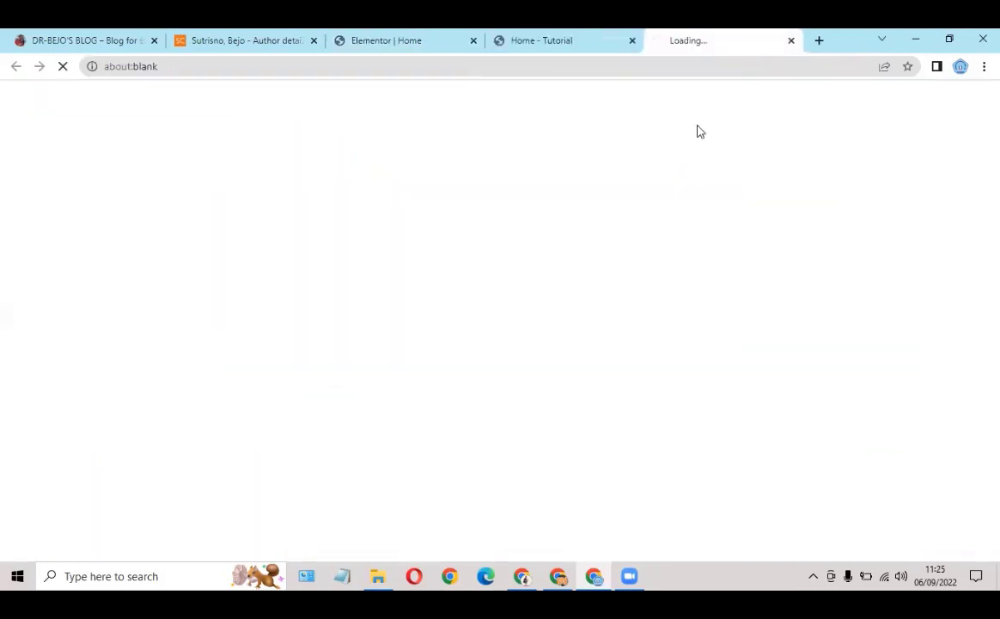
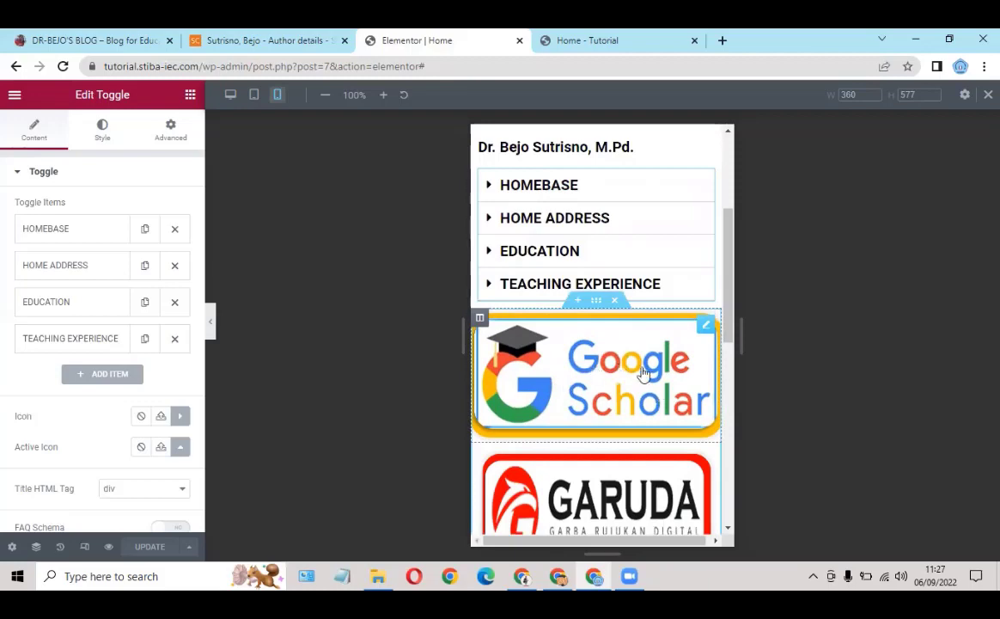
# Step: Scroll through the page to review the four toggle items and the logo row
pyautogui.scroll(-4, 604, 368)
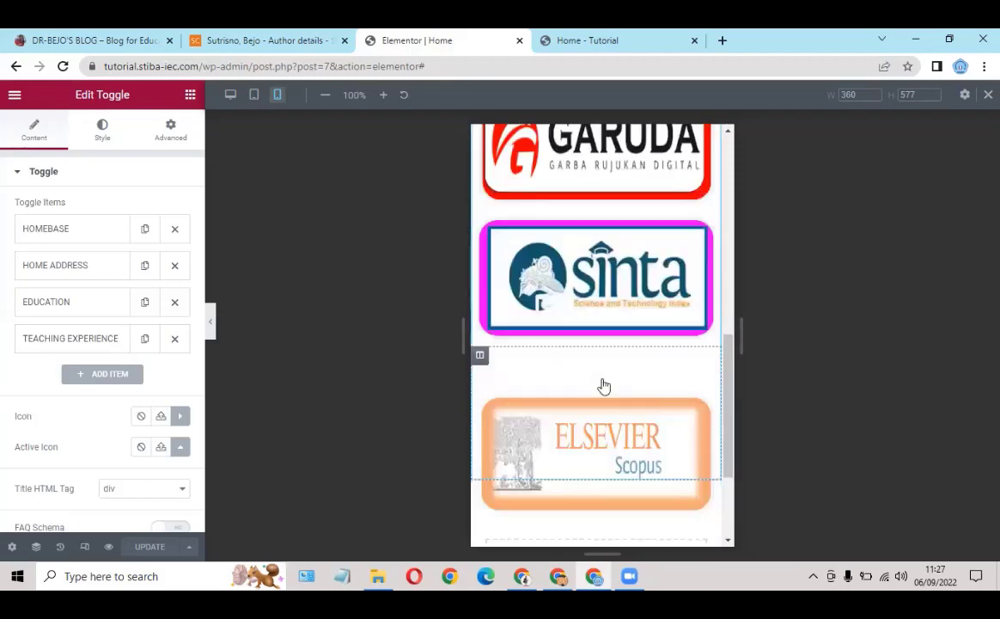
pyautogui.scroll(1, 614, 359)
pyautogui.scroll(2, 640, 183)
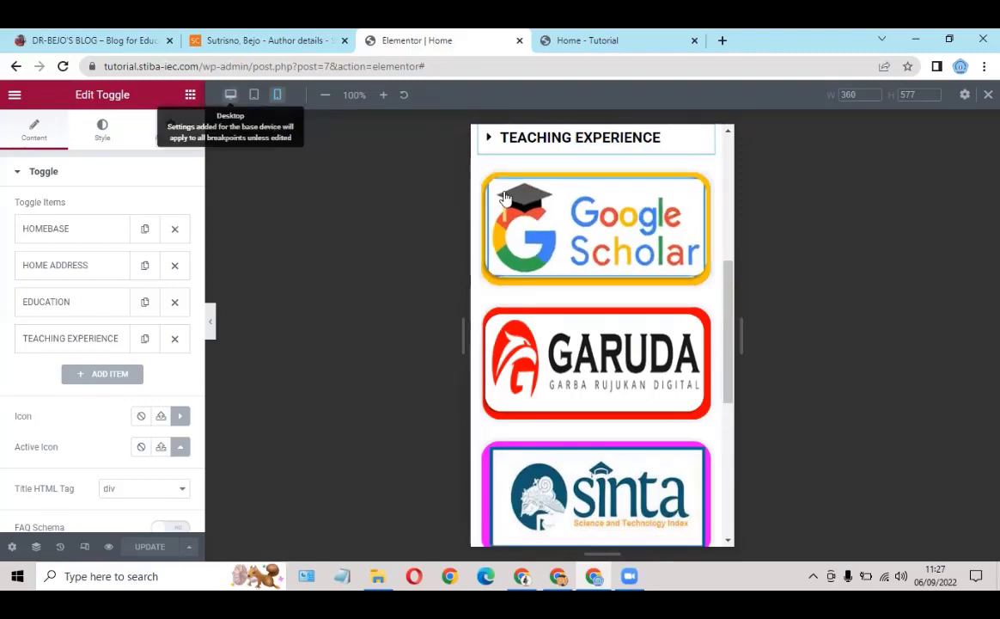
pyautogui.scroll(2, 511, 196)
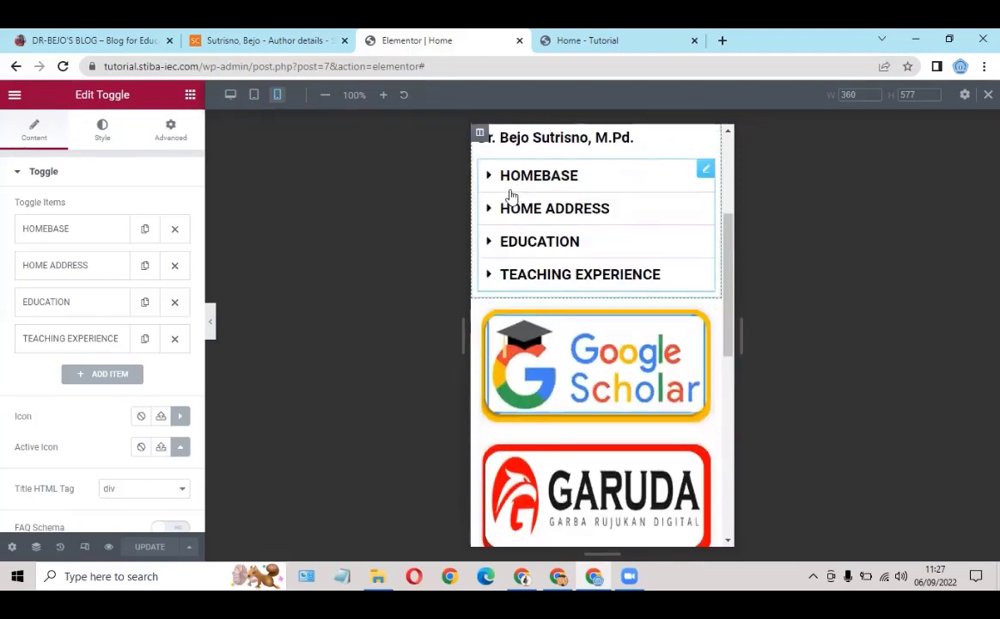
pyautogui.scroll(-2, 710, 191)
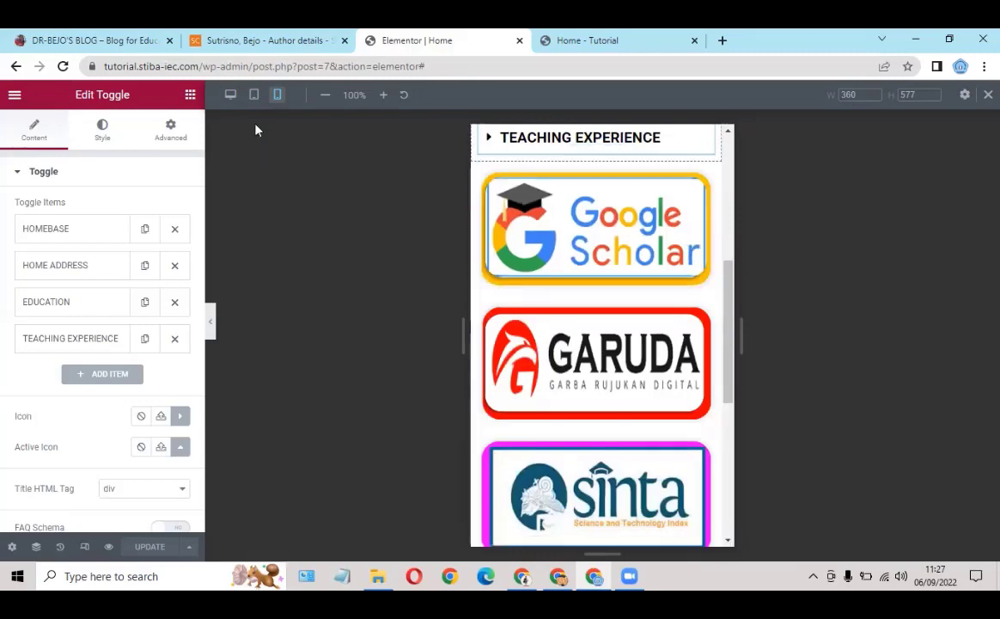
# Step: Preview the logo row at desktop width, then at mobile width
pyautogui.click(230, 96)
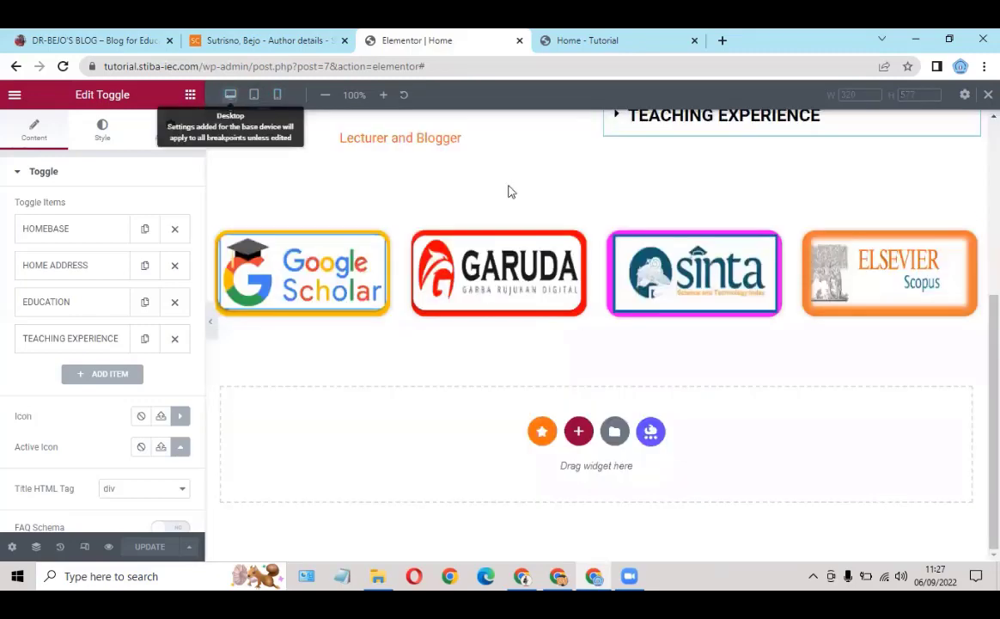
pyautogui.scroll(1, 567, 204)
pyautogui.scroll(3, 453, 326)
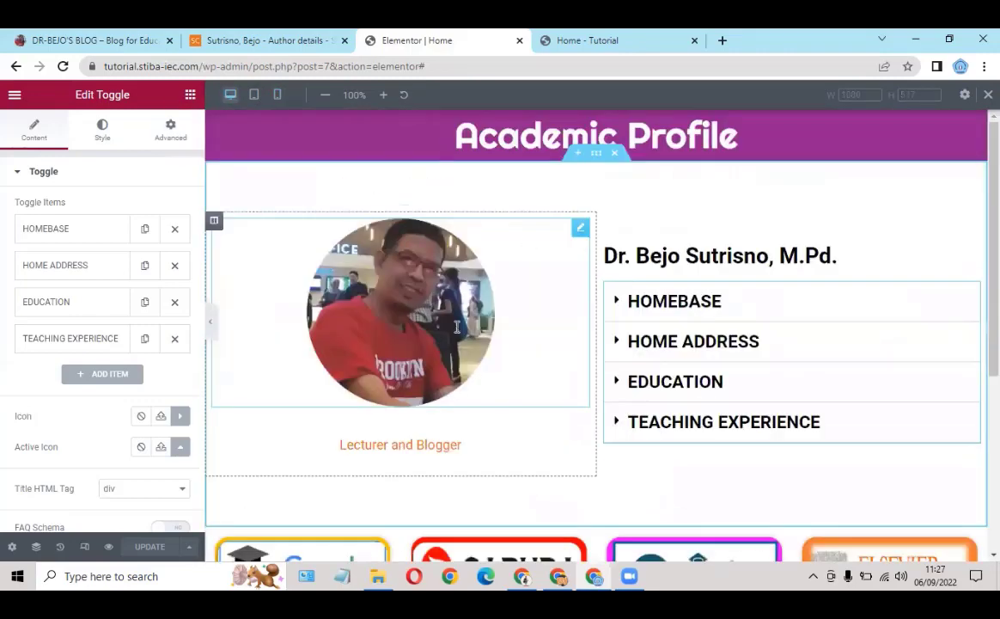
pyautogui.scroll(-2, 392, 408)
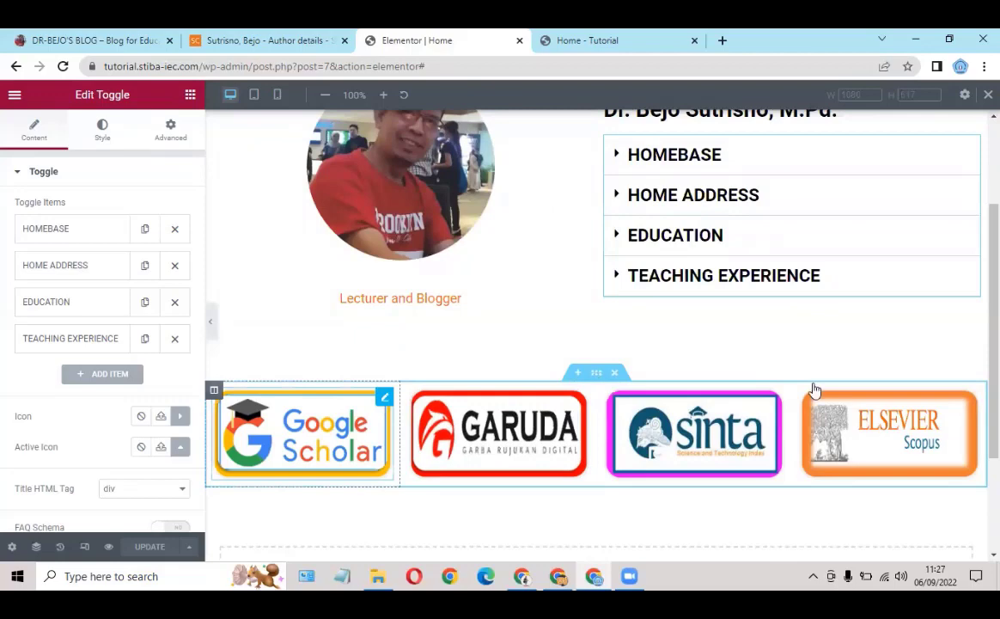
pyautogui.click(951, 400)
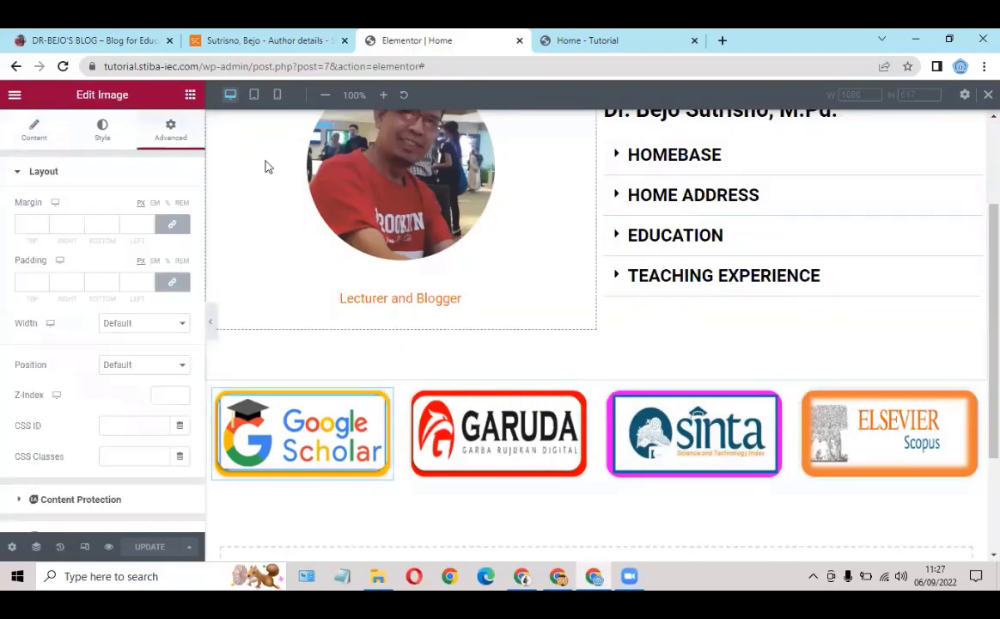
pyautogui.click(278, 96)
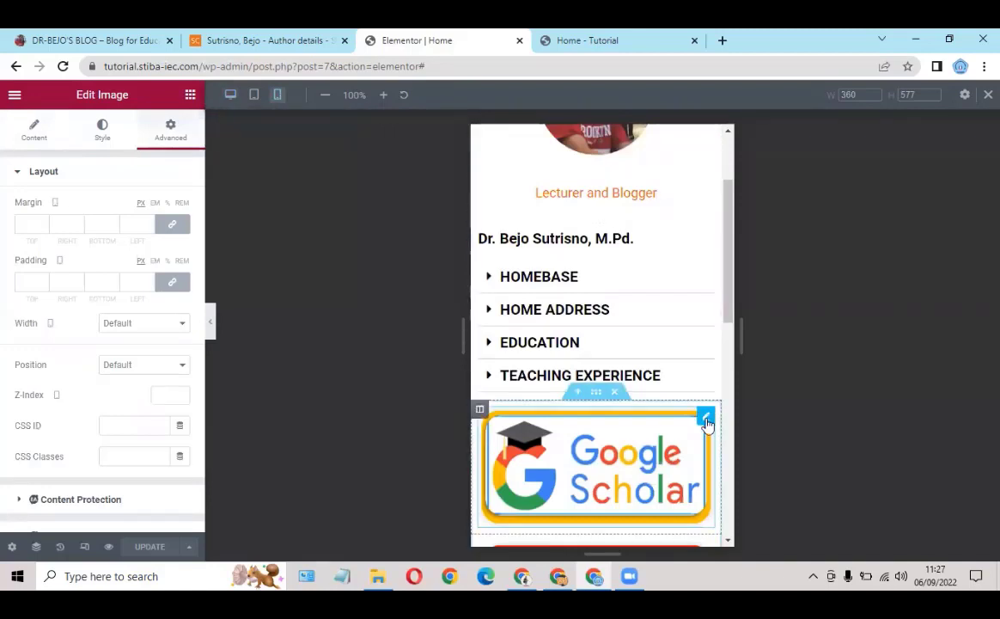
# Step: Set the mobile Column Width to 50 for the Google Scholar, GARUDA, Sinta and Elsevier columns
pyautogui.click(480, 411)
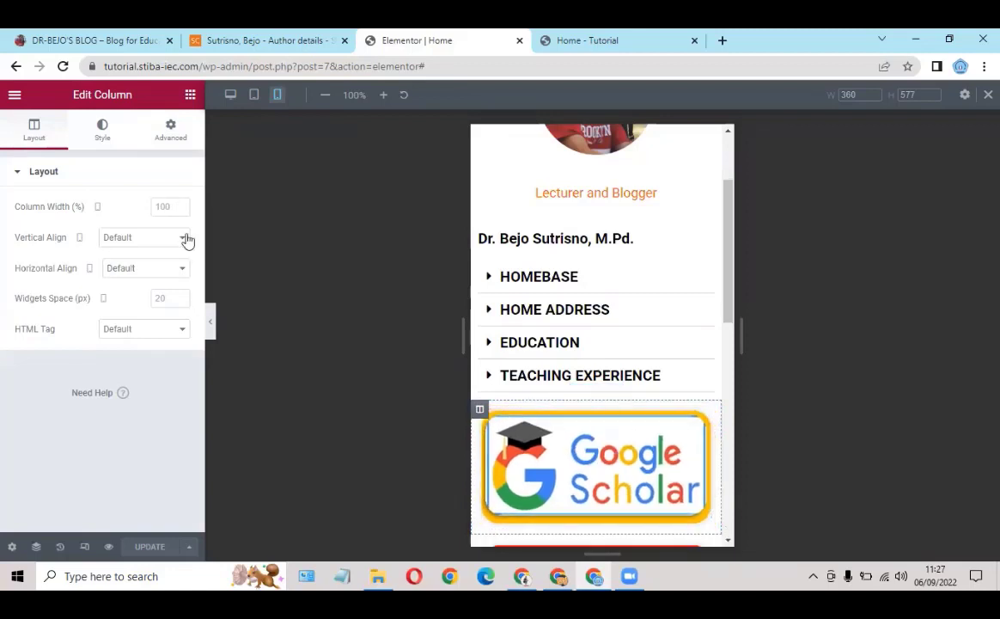
pyautogui.write('50')
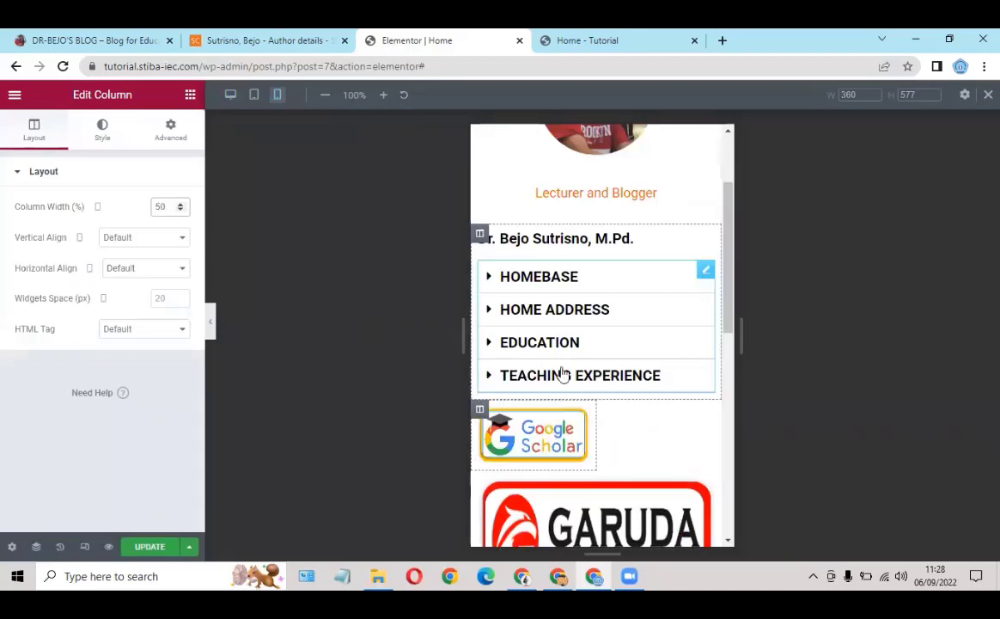
pyautogui.scroll(-2, 481, 365)
pyautogui.click(480, 408)
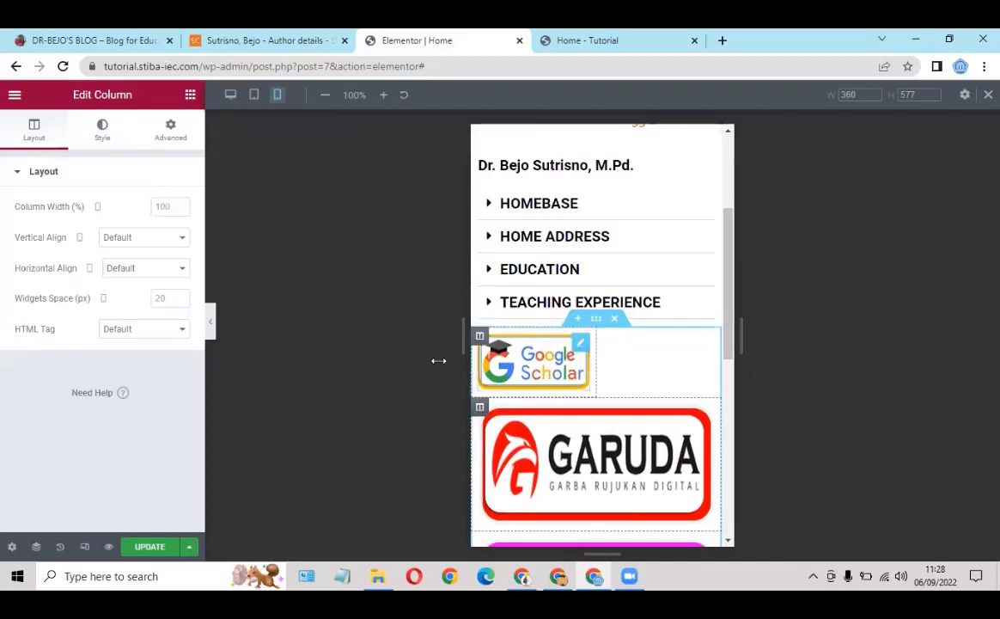
pyautogui.click(161, 207)
pyautogui.write('50')
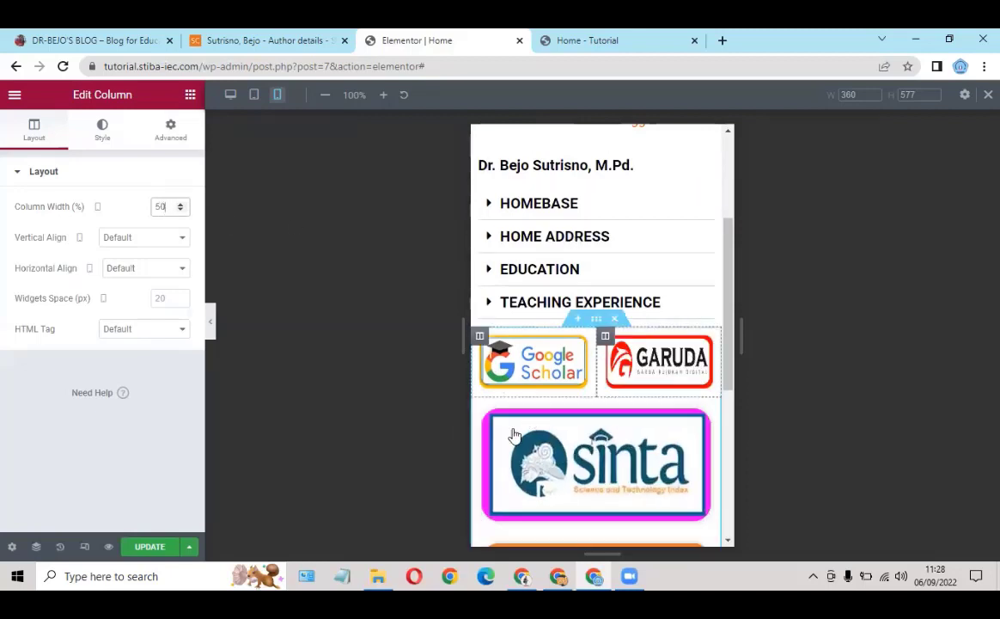
pyautogui.click(480, 408)
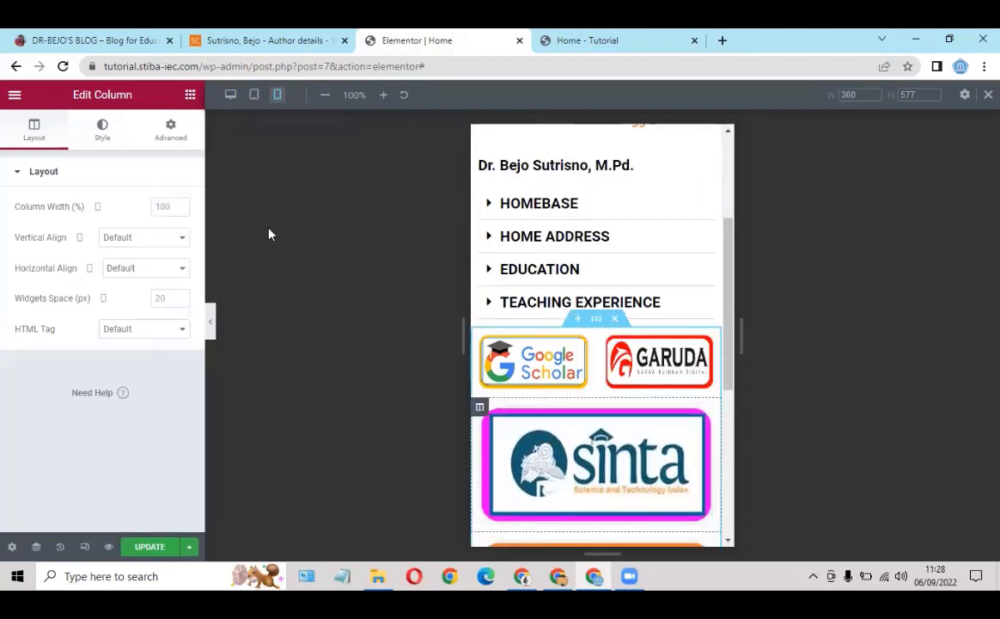
pyautogui.click(162, 207)
pyautogui.write('50')
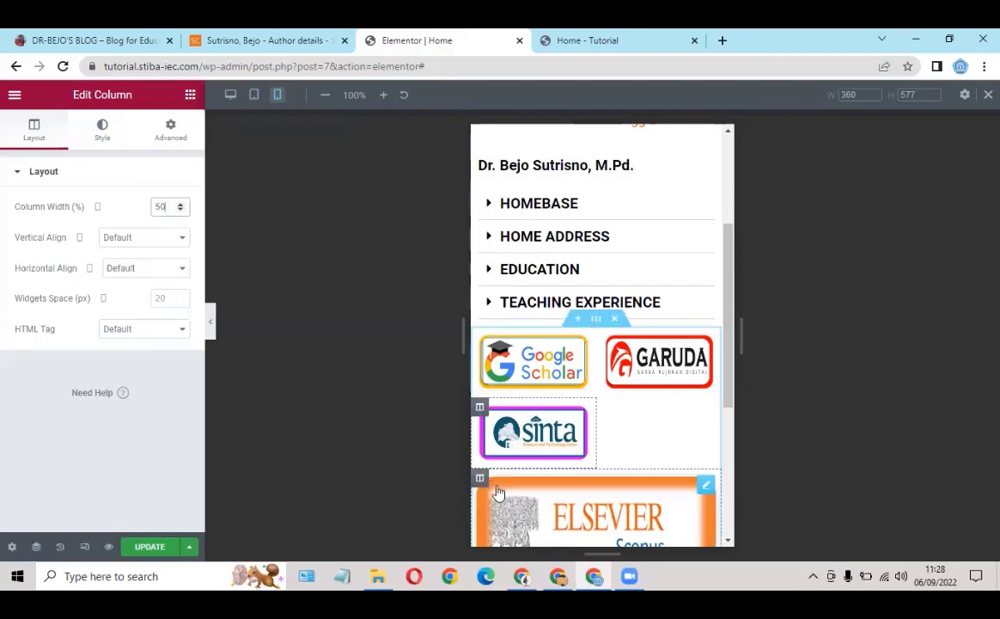
pyautogui.click(479, 479)
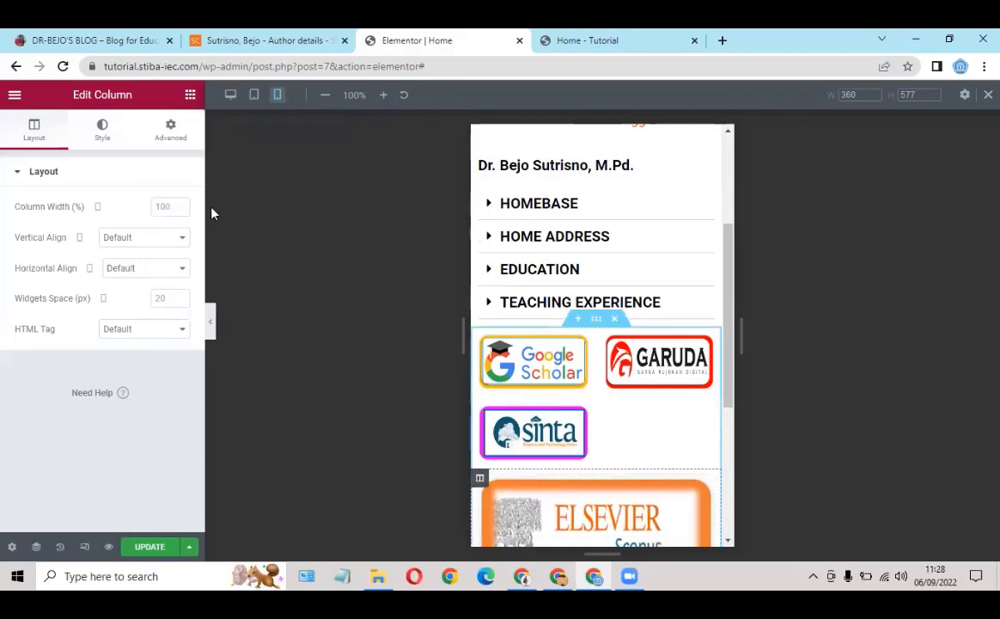
pyautogui.click(164, 209)
pyautogui.write('50')
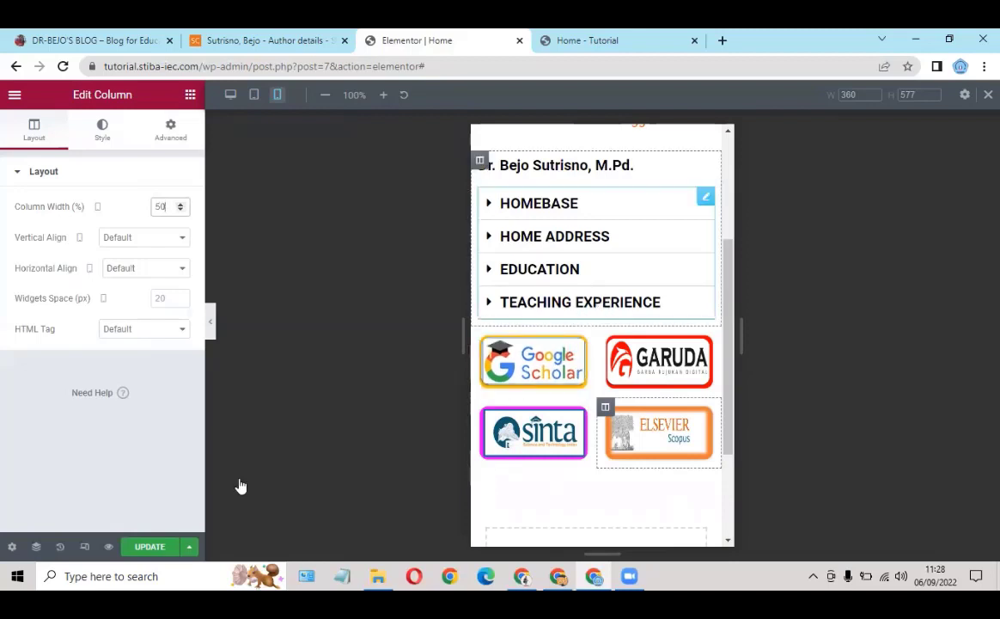
# Step: Save the page update and view the live page at desktop width
pyautogui.click(137, 547)
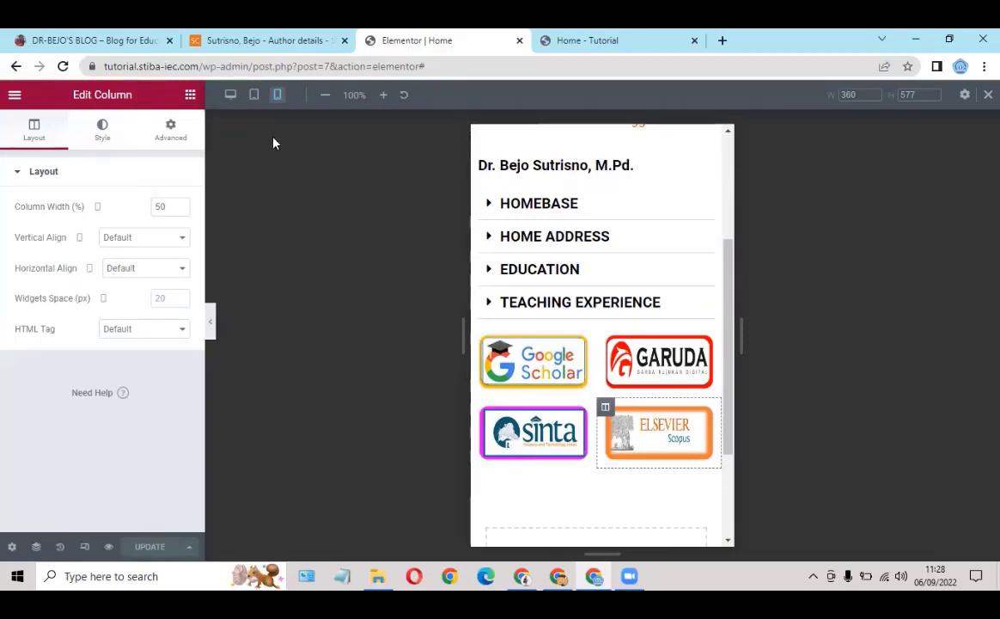
pyautogui.click(232, 100)
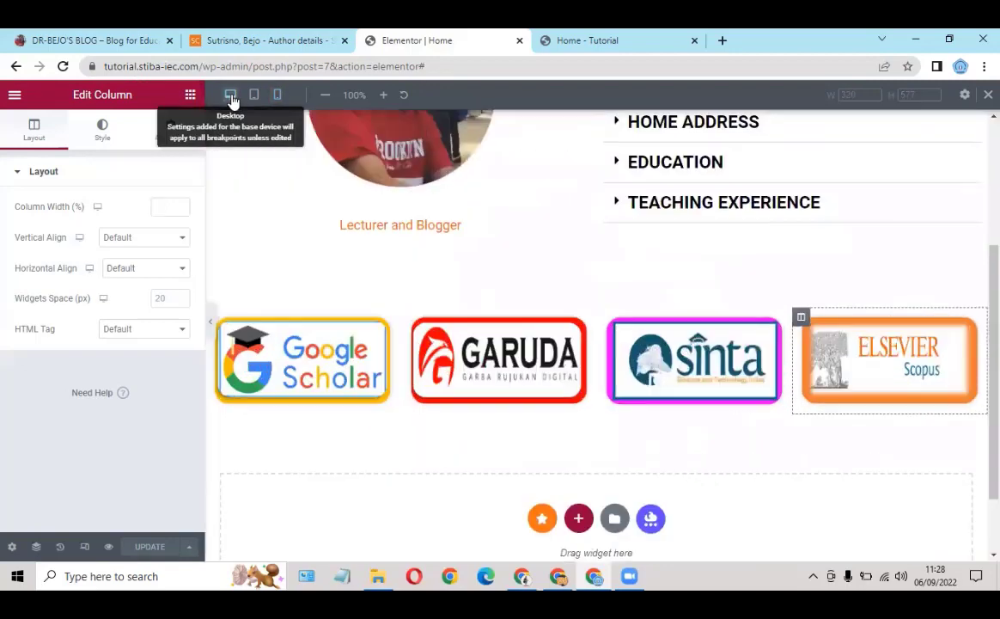
pyautogui.click(100, 36)
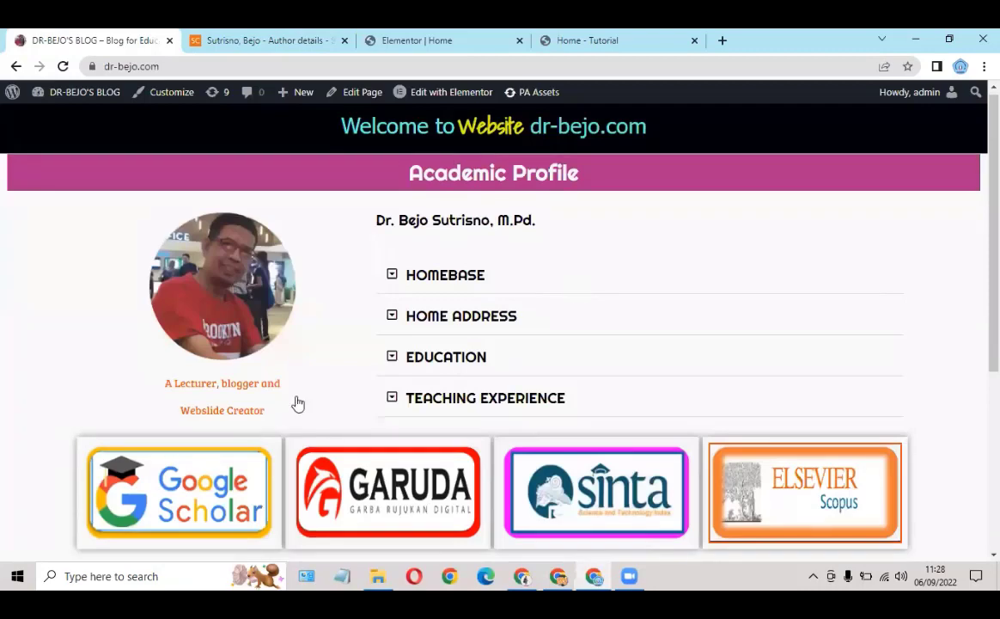
pyautogui.scroll(-3, 140, 440)
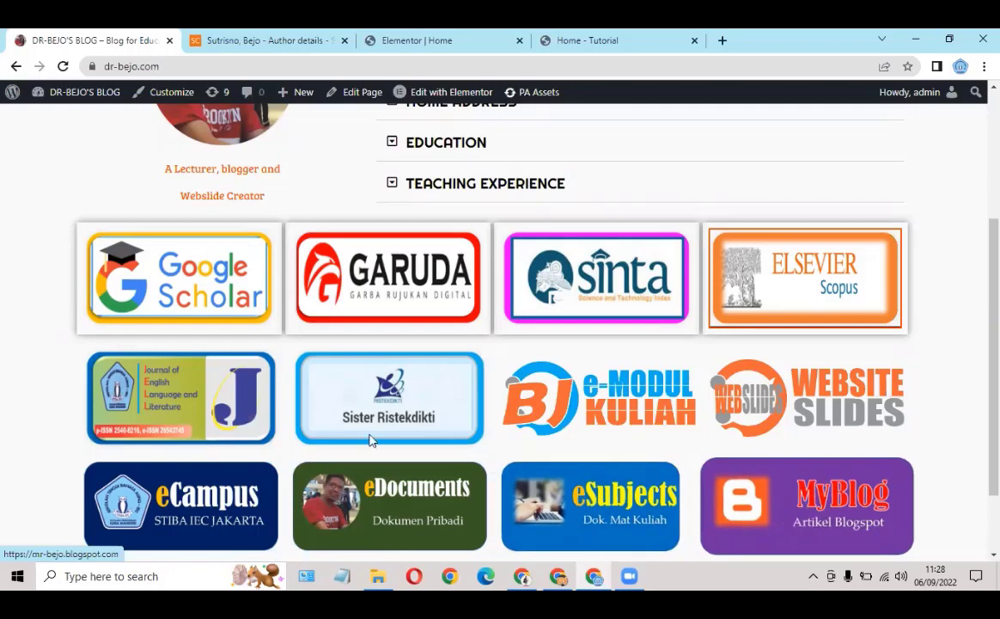
pyautogui.click(429, 48)
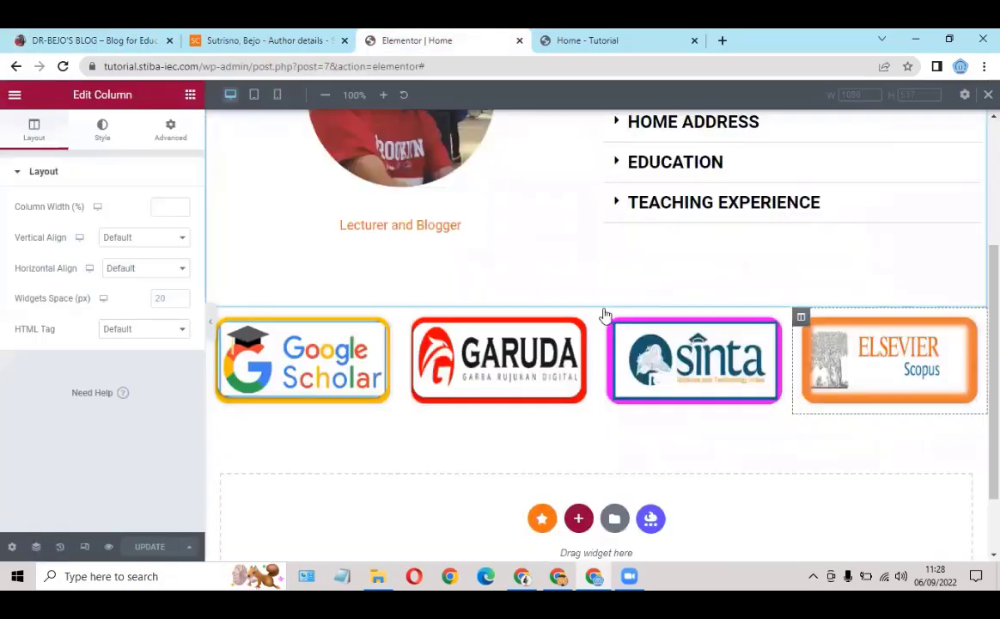
pyautogui.moveTo(594, 301)
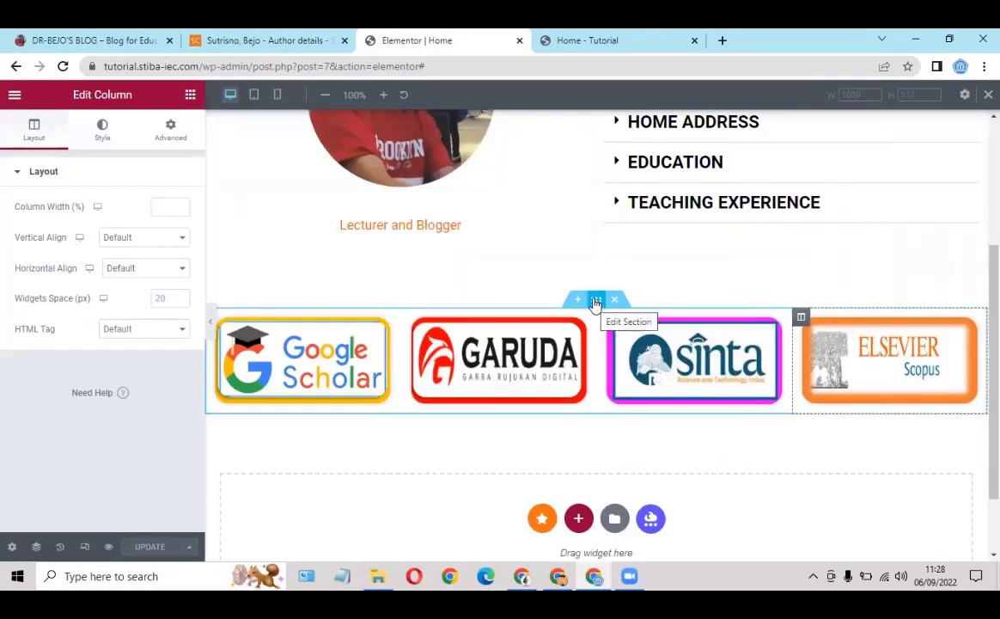
# Step: Duplicate the logo row section to create a second logo row
pyautogui.click(596, 302)
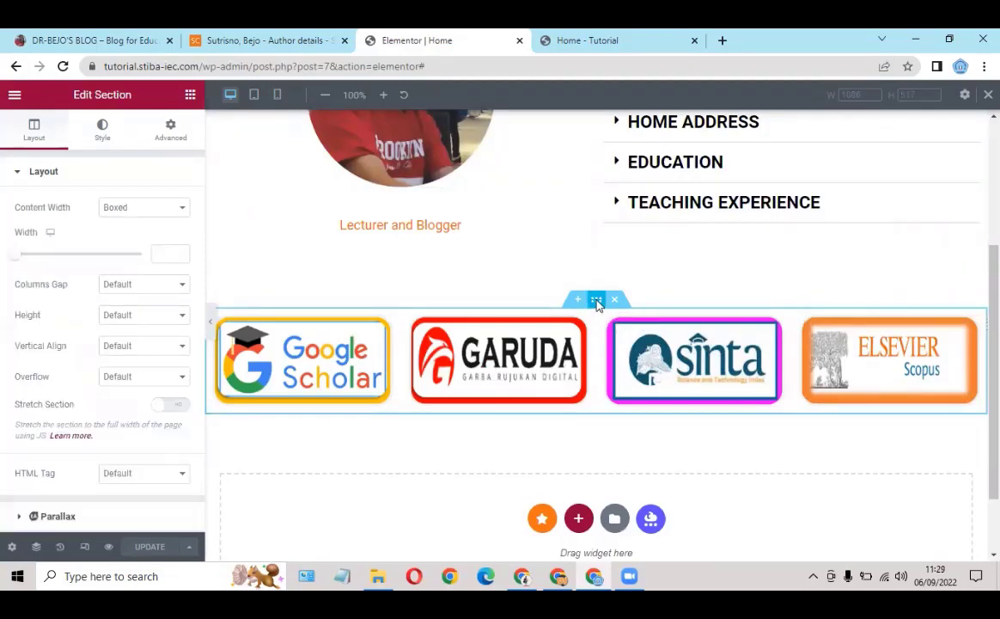
pyautogui.rightClick(596, 303)
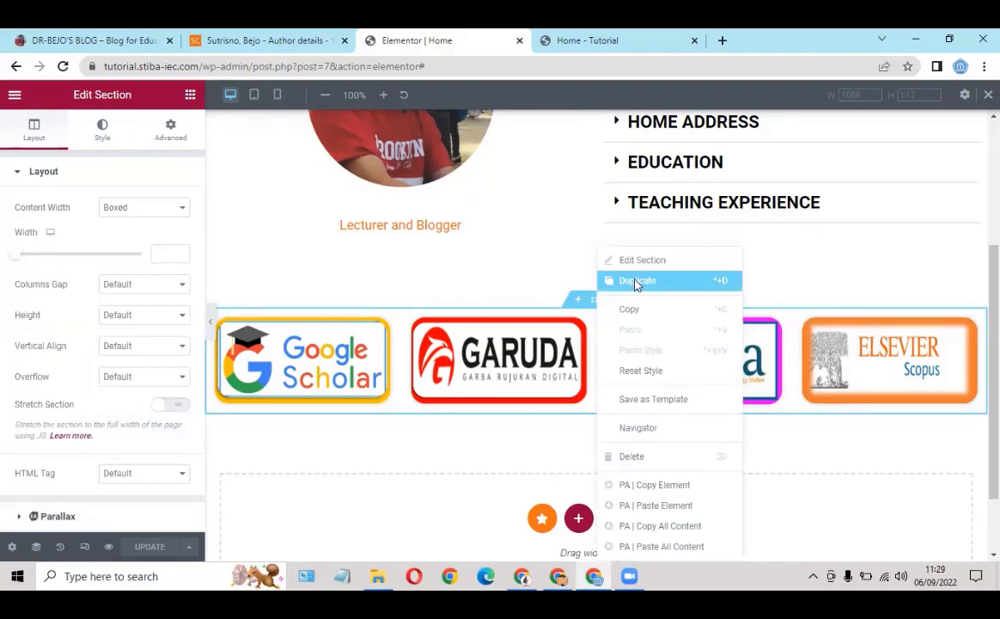
pyautogui.click(637, 283)
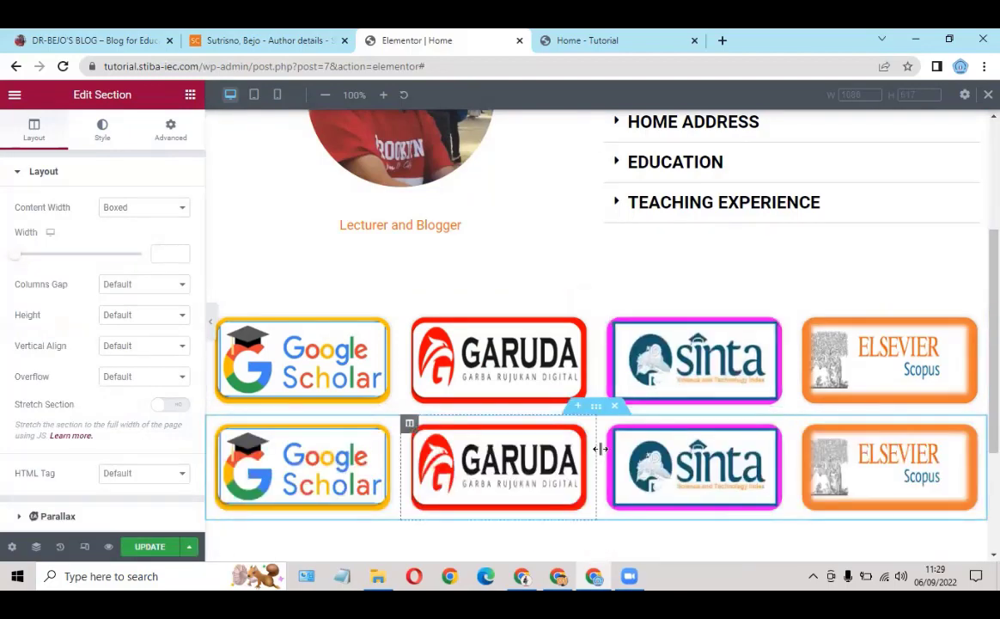
pyautogui.scroll(-1, 445, 342)
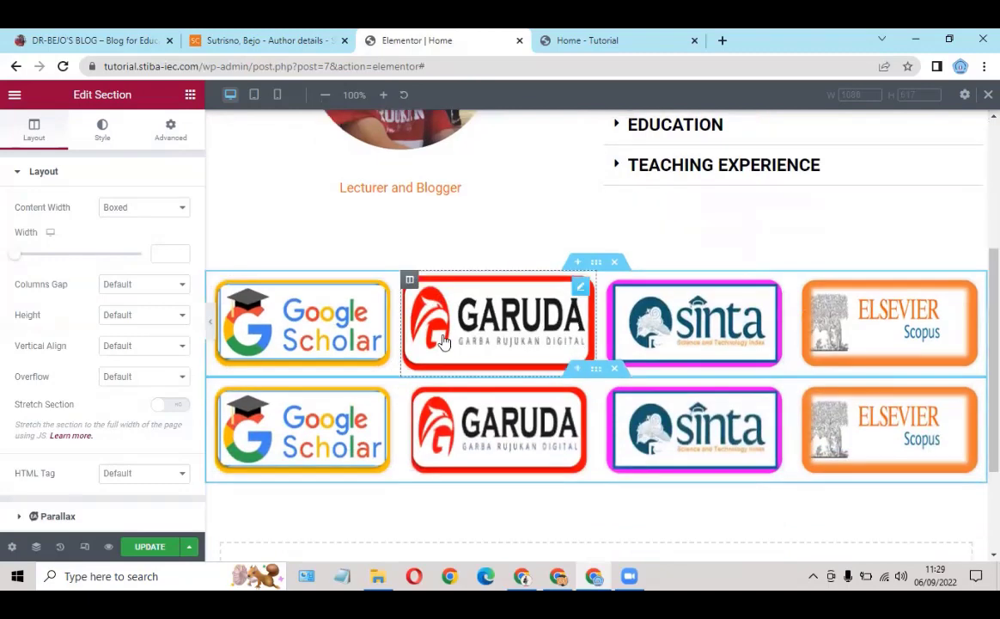
pyautogui.scroll(-1, 444, 341)
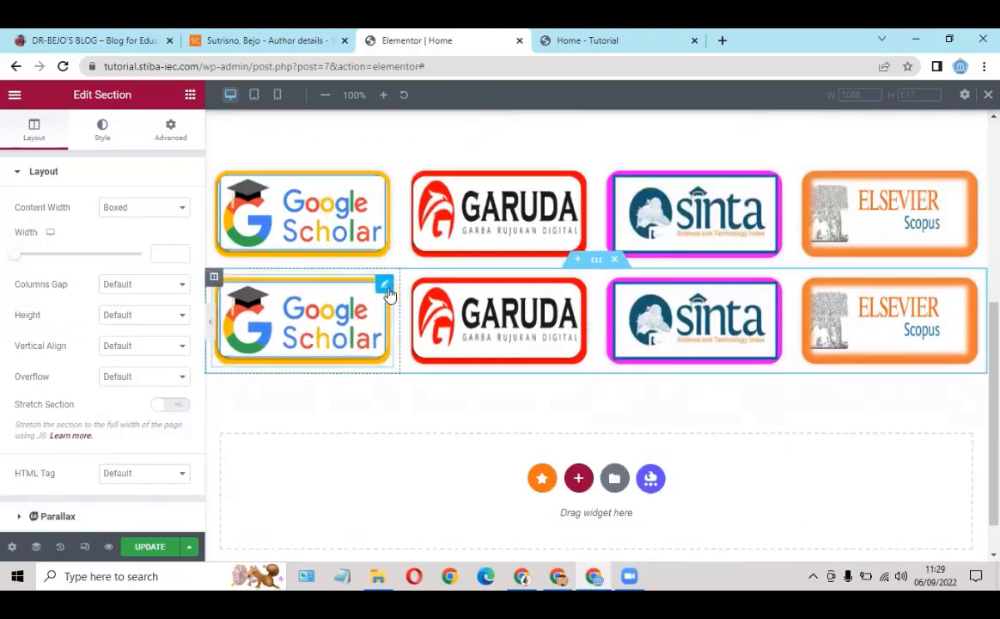
# Step: Replace the second-row Google Scholar image with the uploaded '9 ecampus' logo
pyautogui.click(384, 287)
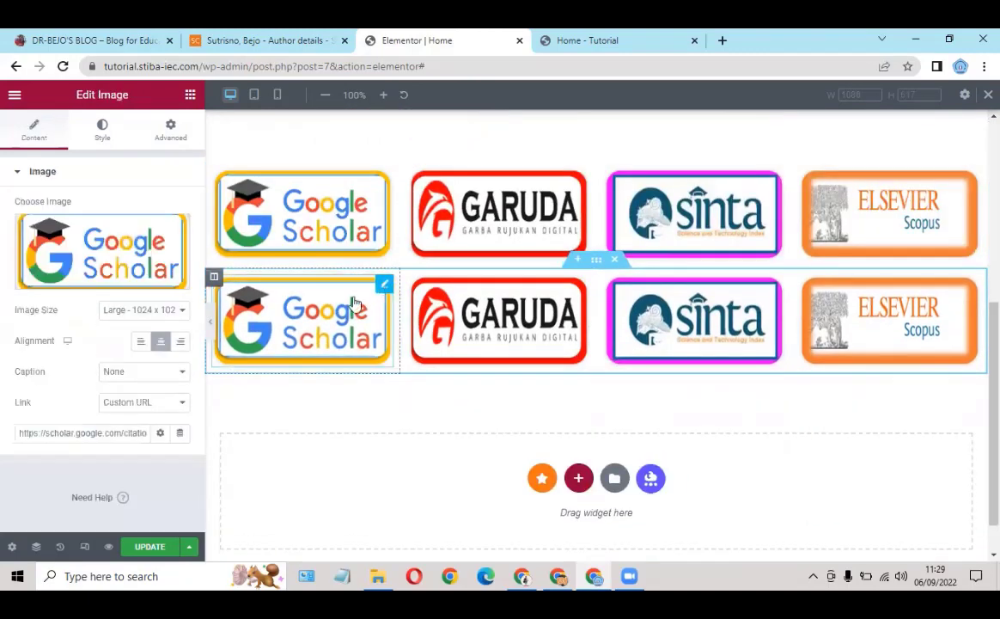
pyautogui.click(90, 281)
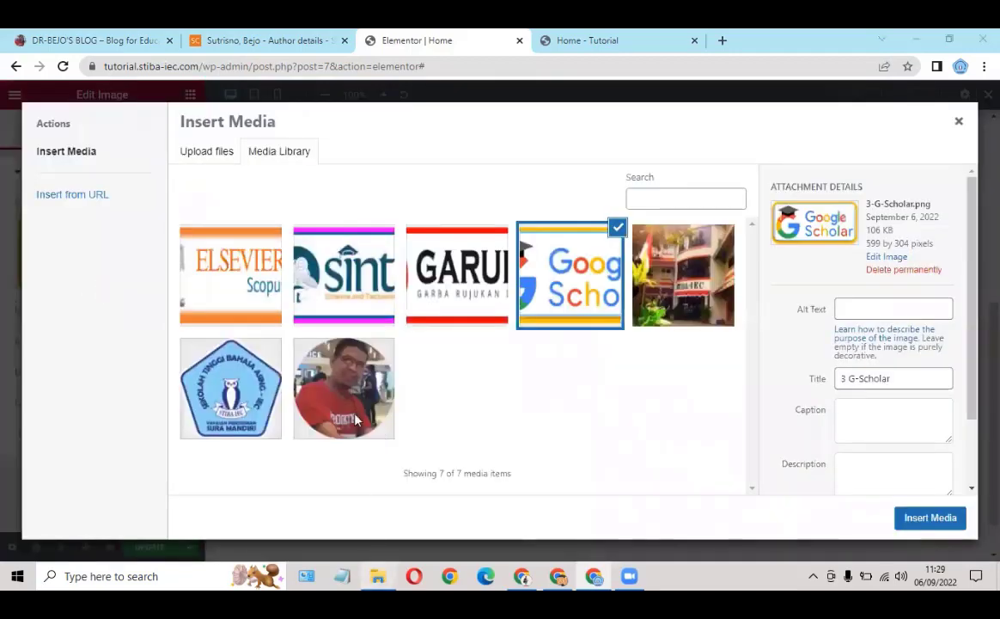
pyautogui.hotkey('alt', 'Tab')
pyautogui.click(210, 350)
pyautogui.moveTo(212, 359); pyautogui.dragTo(614, 453)
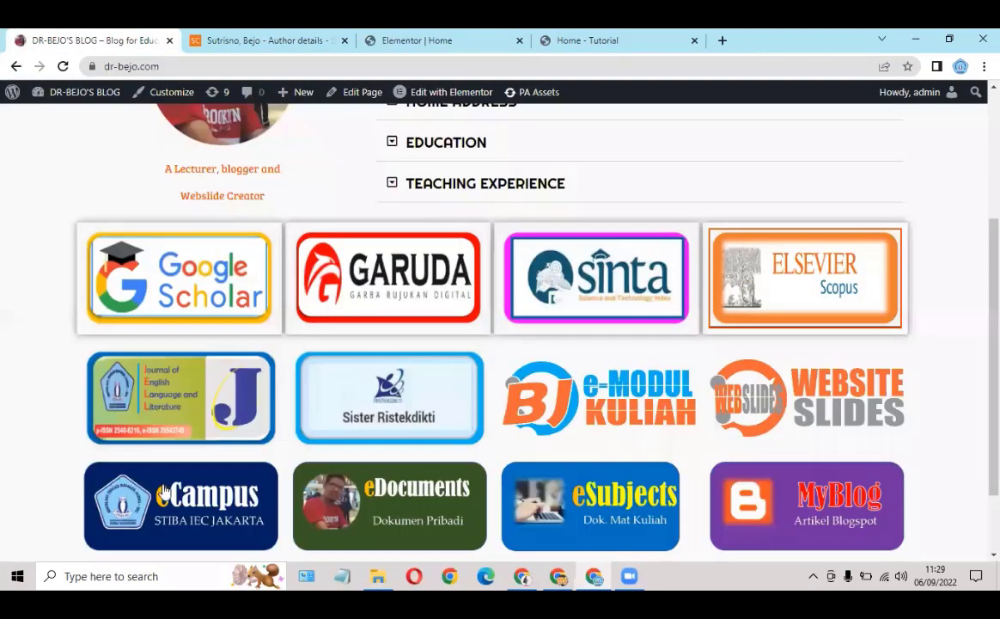
pyautogui.click(279, 225)
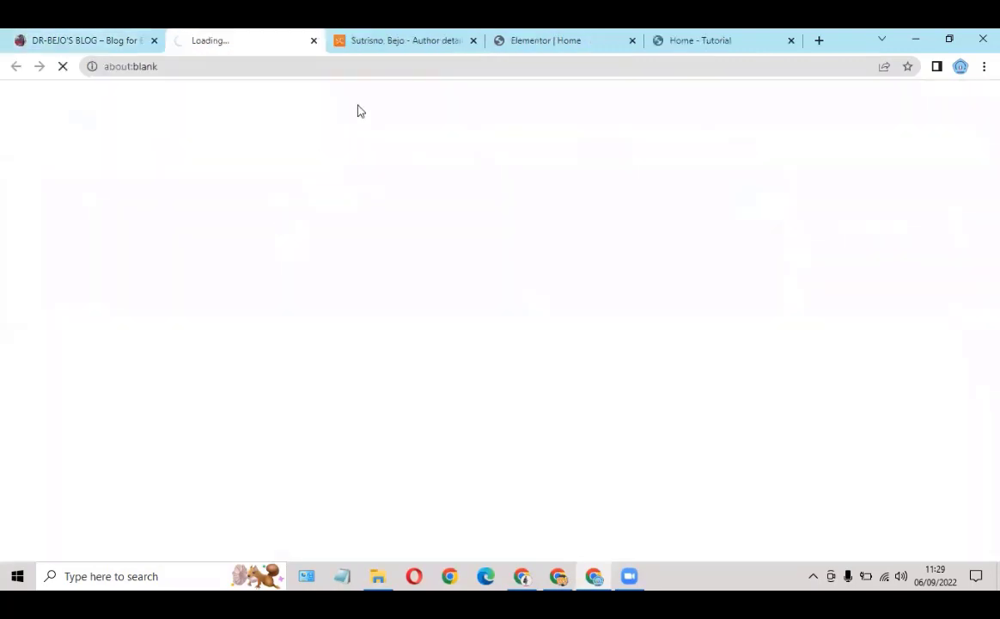
pyautogui.click(379, 61)
pyautogui.hotkey('ctrl', 'c')
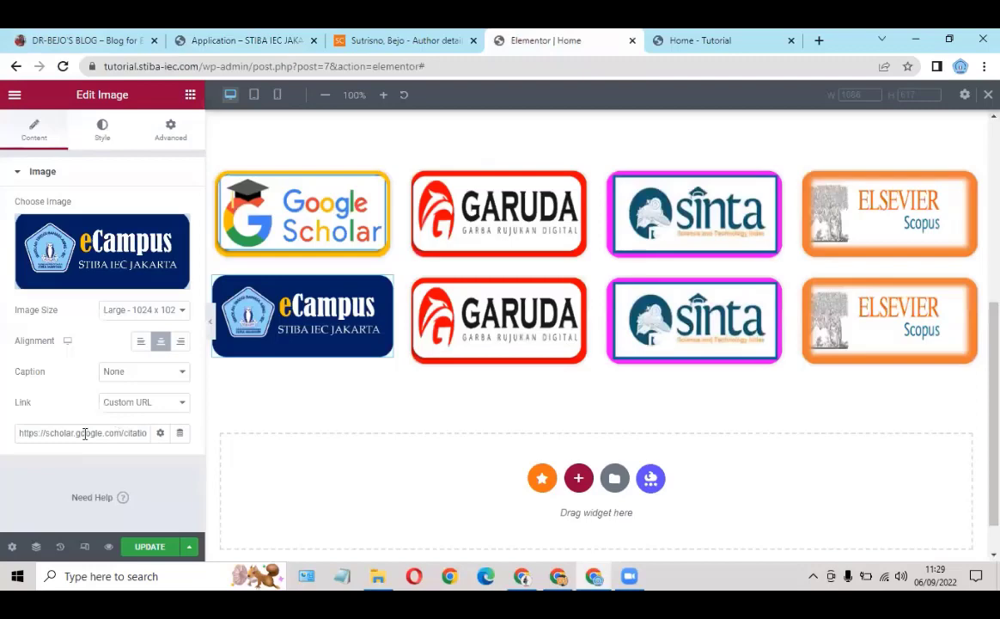
pyautogui.tripleClick(84, 433)
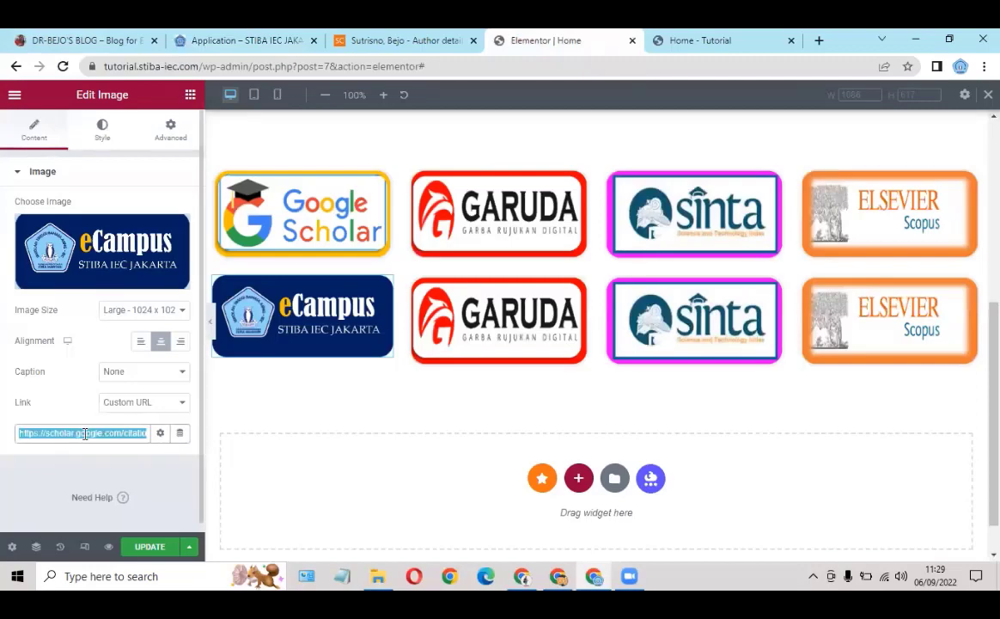
pyautogui.hotkey('ctrl', 'v')
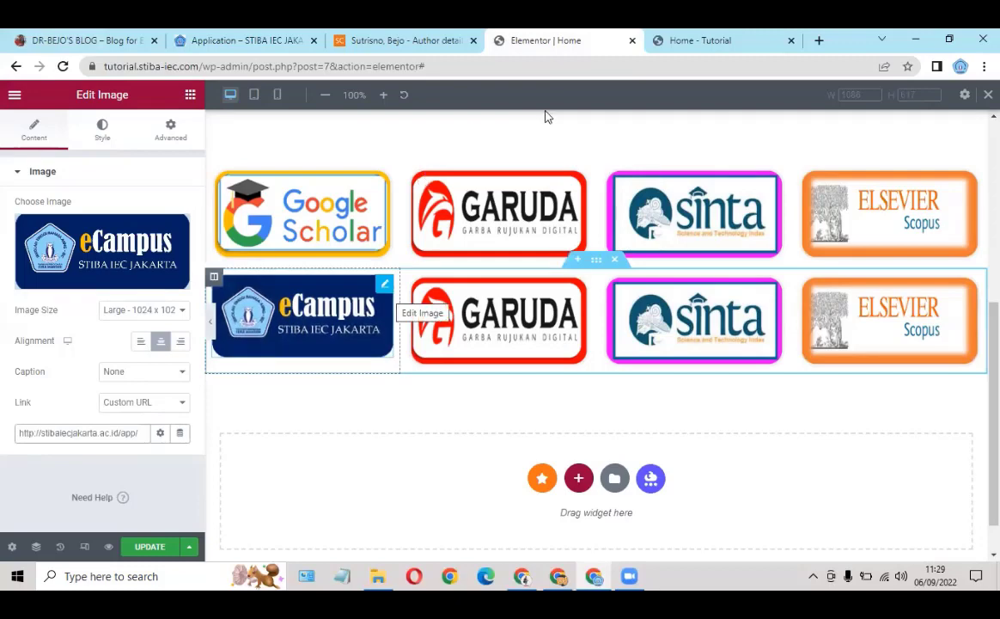
pyautogui.click(120, 47)
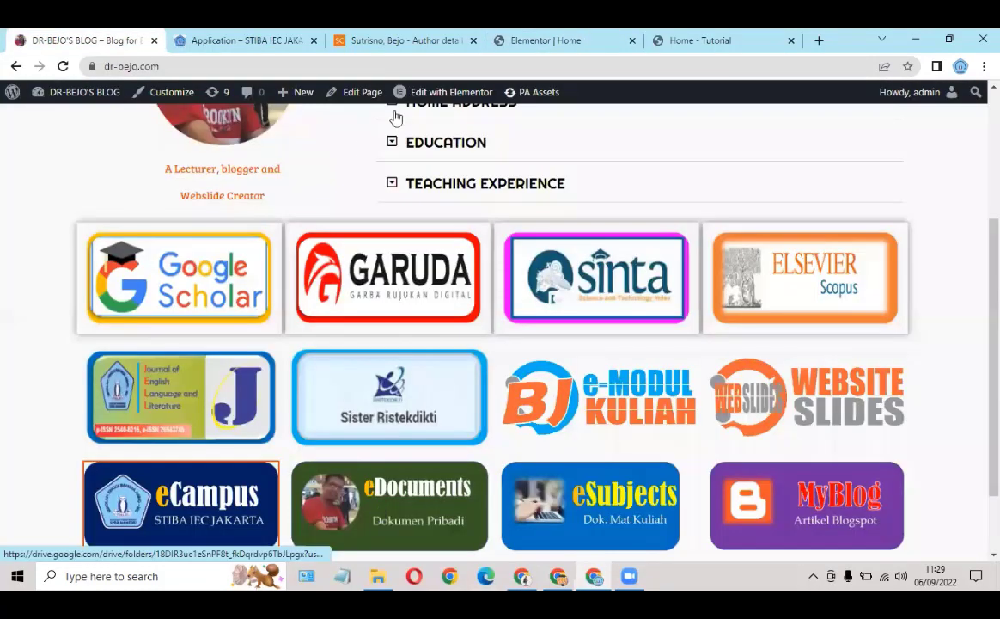
pyautogui.click(314, 41)
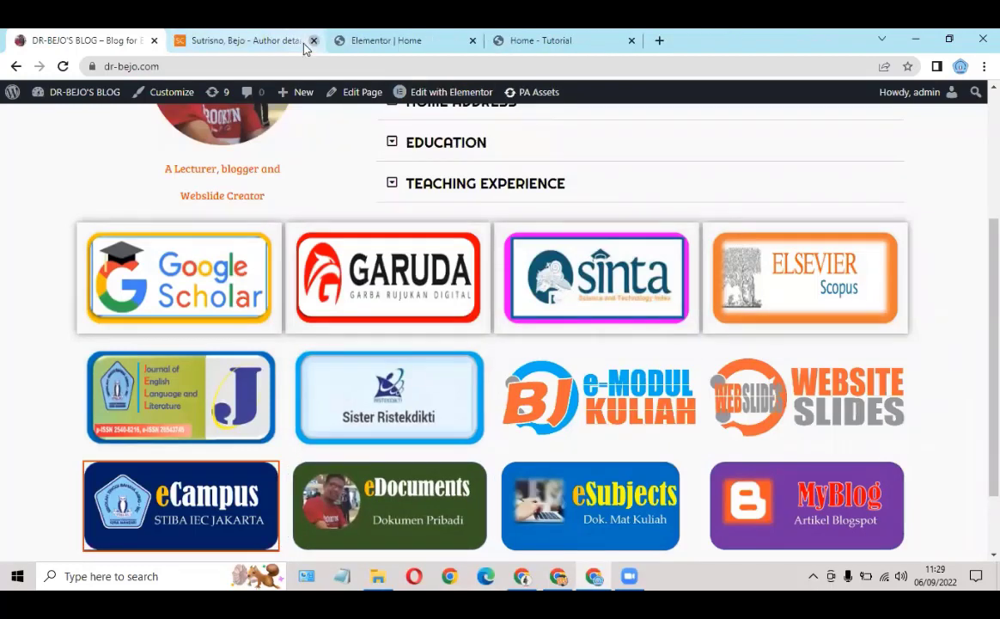
# Step: Close the author tab and replace the second-row Garuda image with the uploaded '10 eDocs' eDocuments logo
pyautogui.click(313, 42)
pyautogui.click(279, 39)
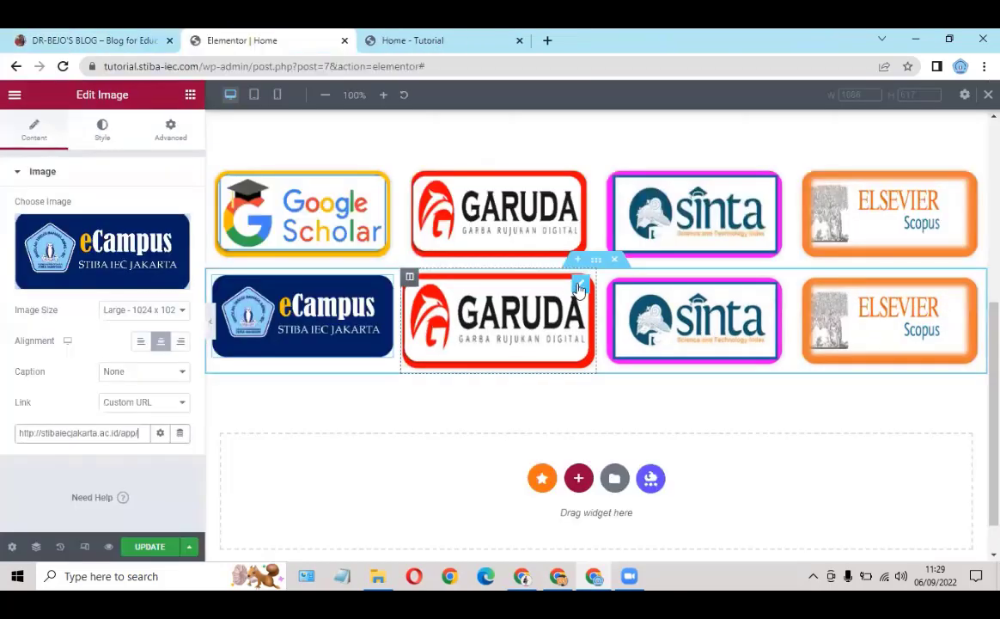
pyautogui.click(580, 286)
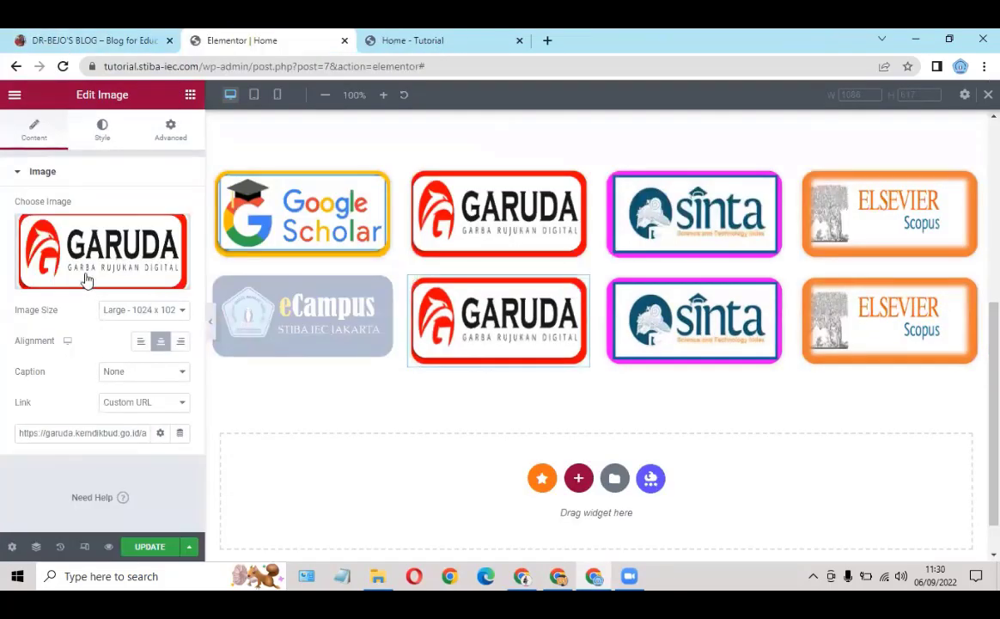
pyautogui.click(78, 247)
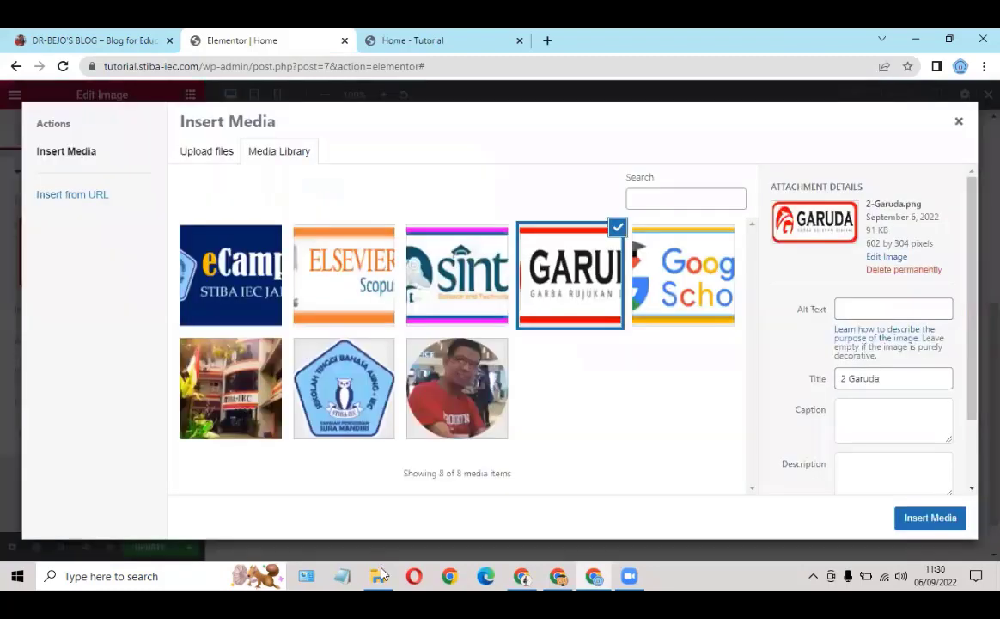
pyautogui.click(380, 576)
pyautogui.moveTo(298, 340); pyautogui.dragTo(630, 423)
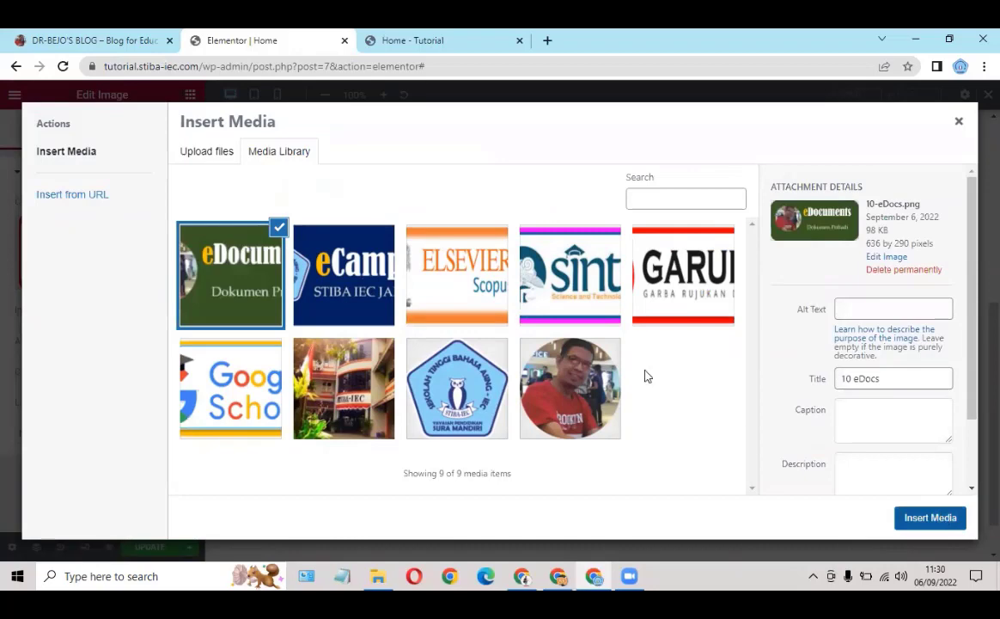
pyautogui.click(929, 517)
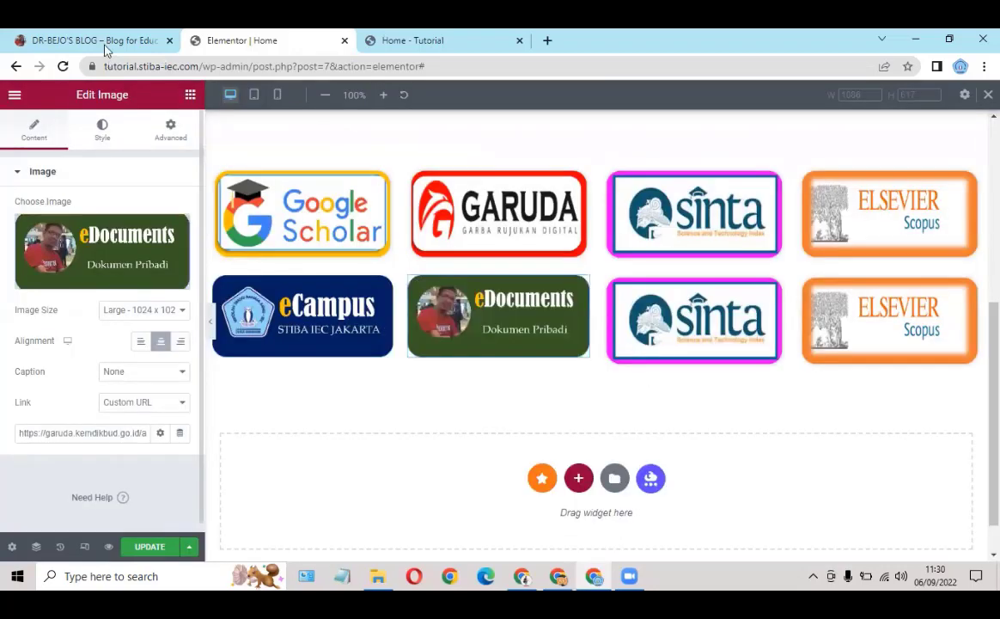
pyautogui.click(104, 47)
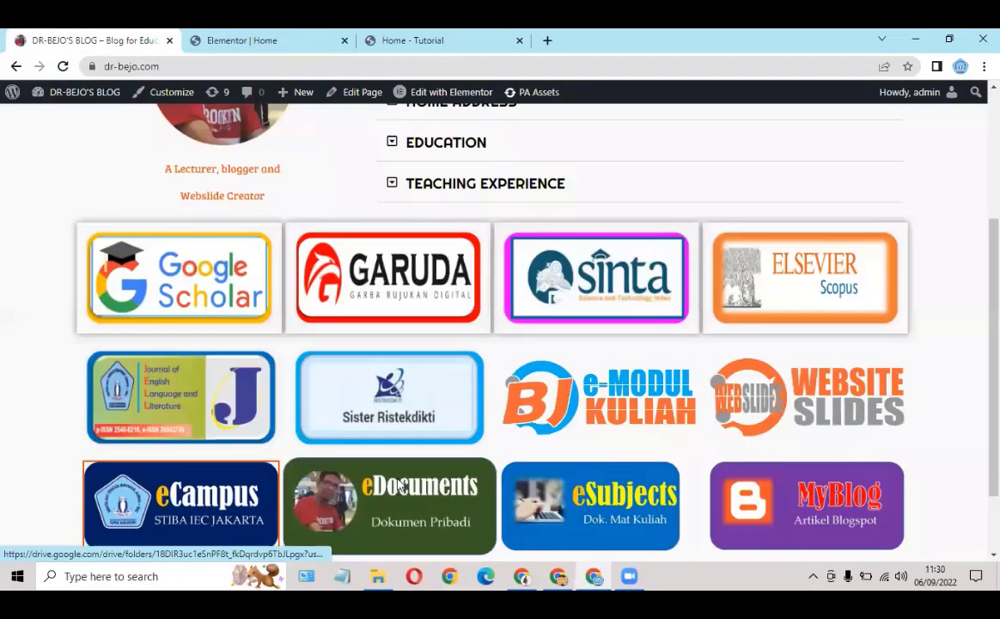
# Step: Link the eDocuments logo to the MY-MODUL Google Drive folder address from the live site
pyautogui.click(399, 484)
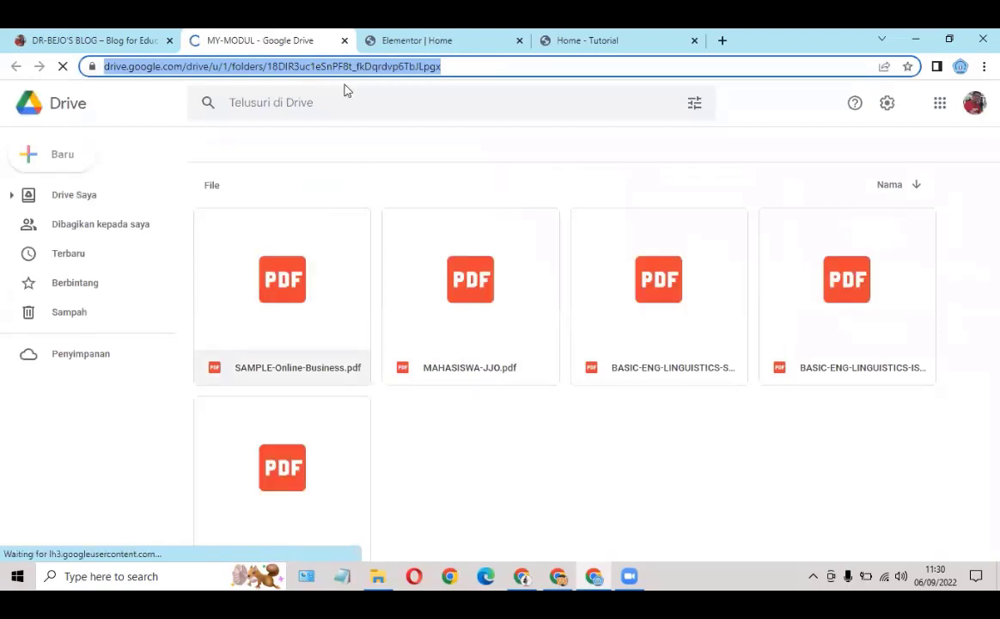
pyautogui.click(345, 41)
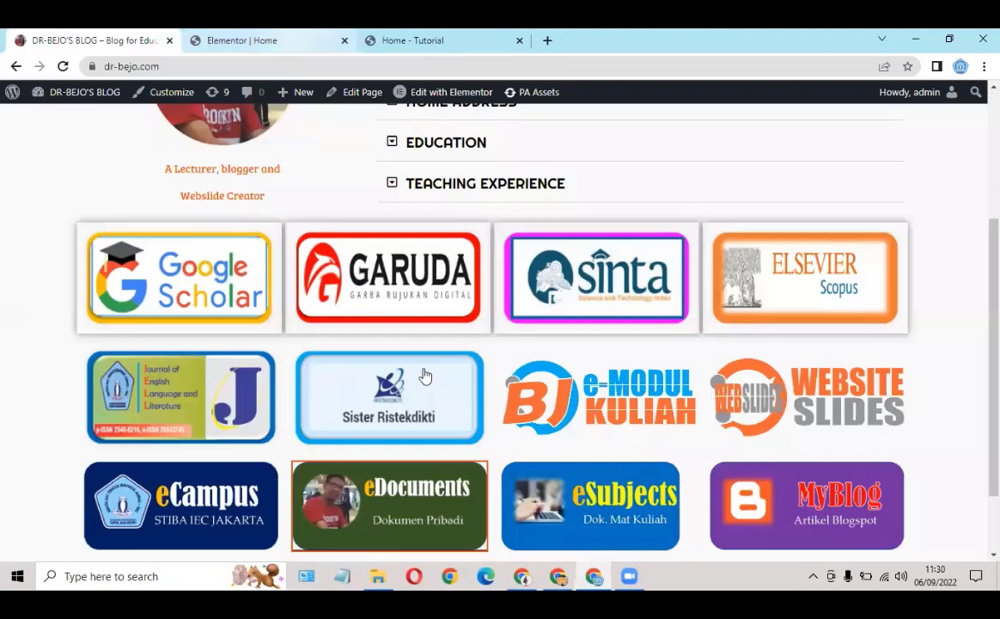
pyautogui.hotkey('ctrl', 'Tab')
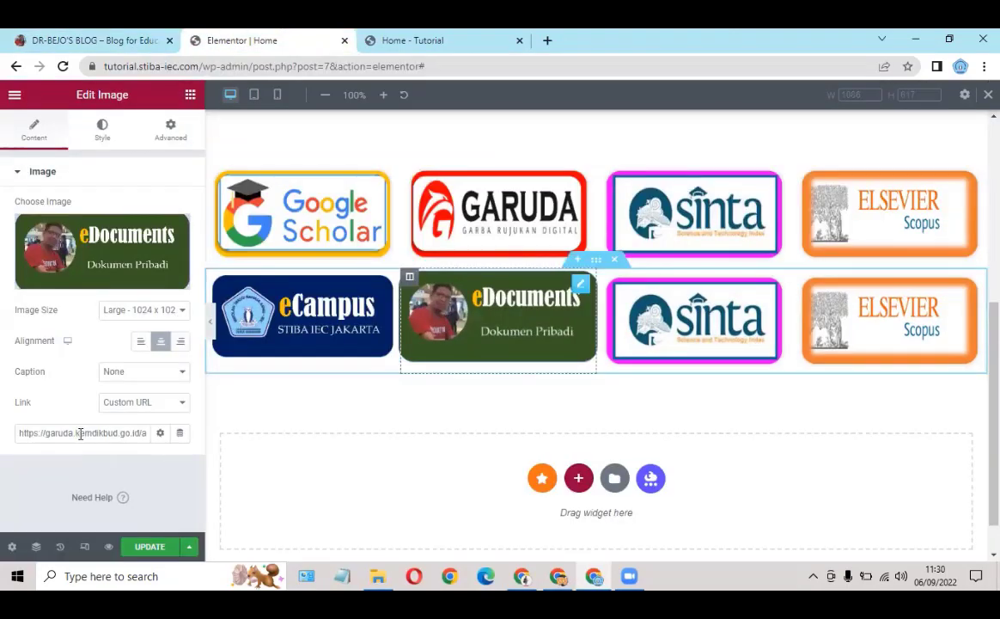
pyautogui.tripleClick(80, 433)
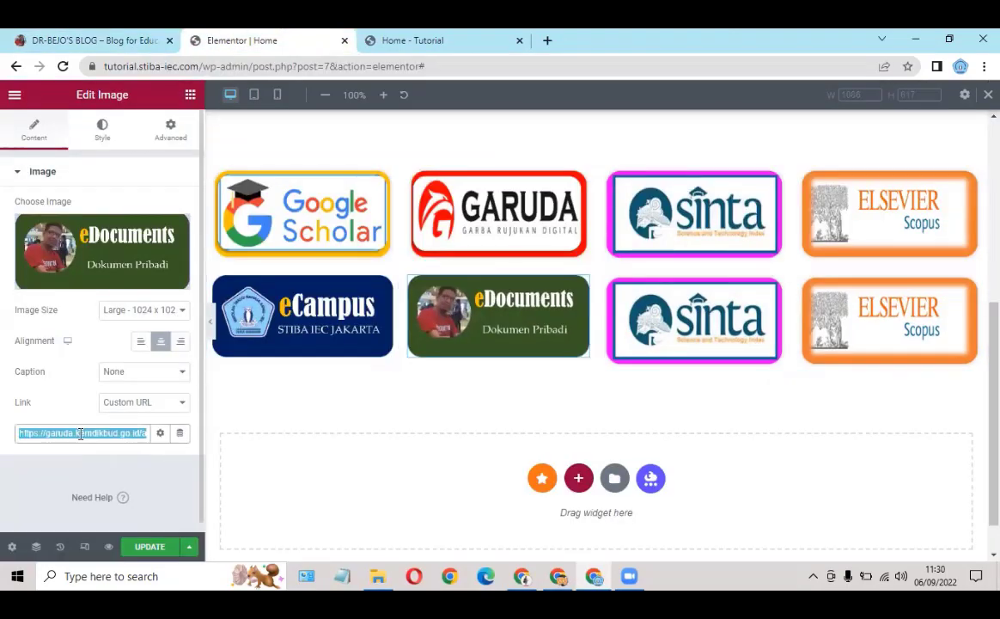
pyautogui.hotkey('ctrl', 'v')
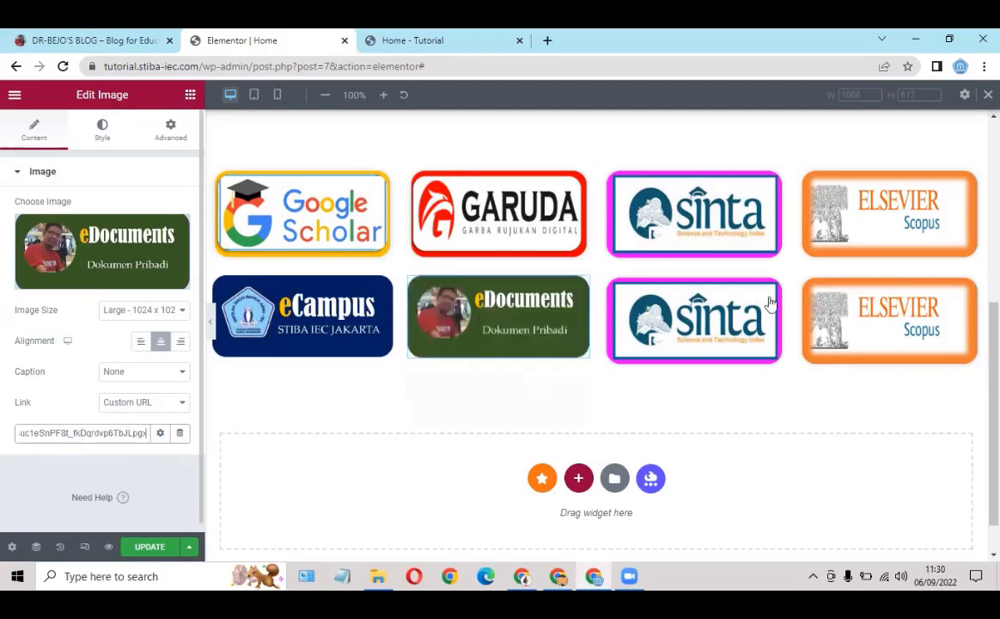
pyautogui.click(776, 289)
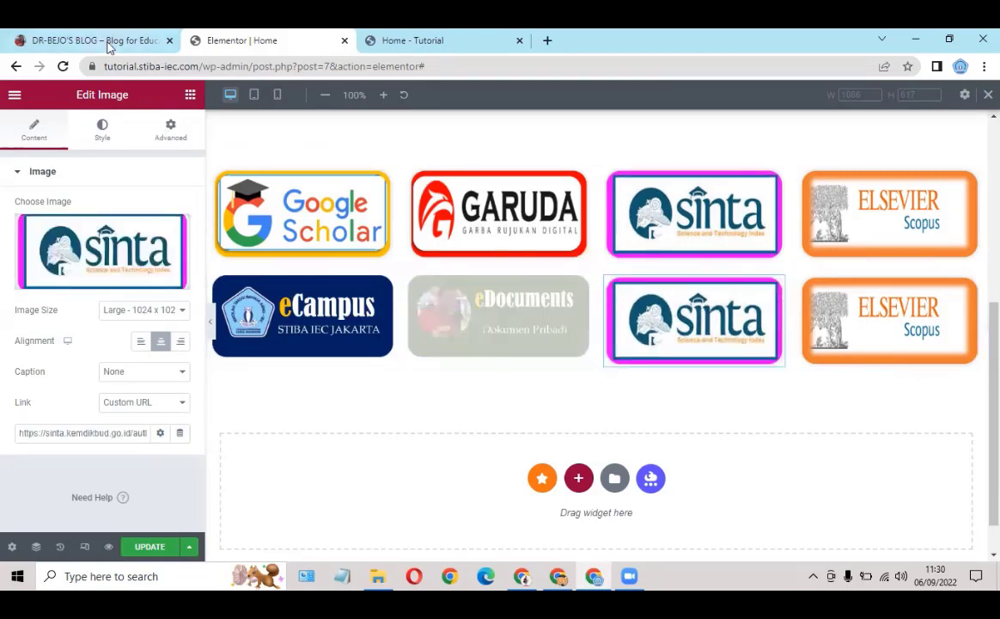
# Step: Replace the second-row Sinta image with the uploaded '8 eSubject' eSubjects logo
pyautogui.click(109, 48)
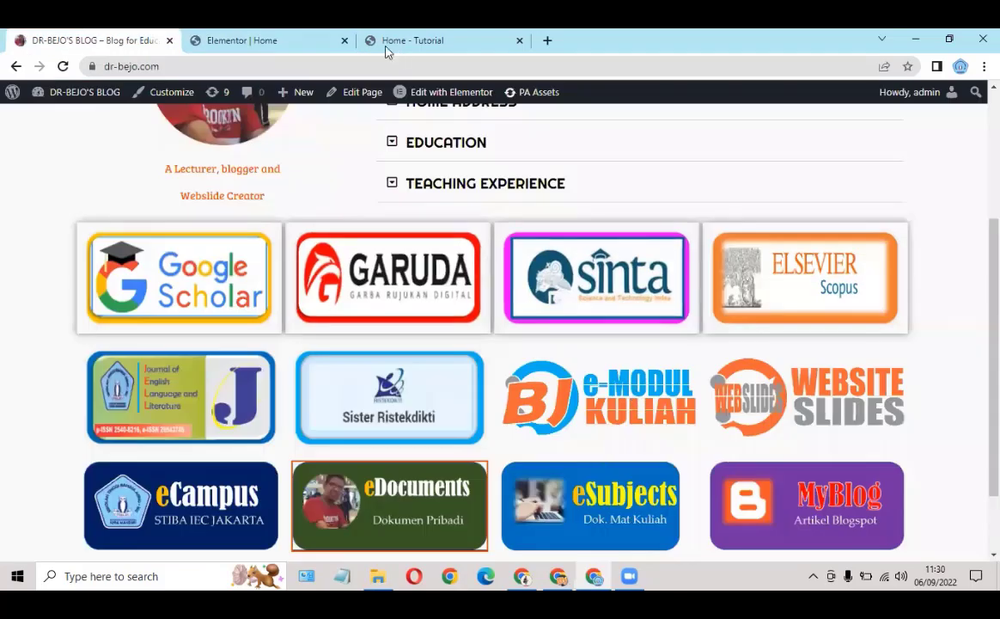
pyautogui.click(286, 45)
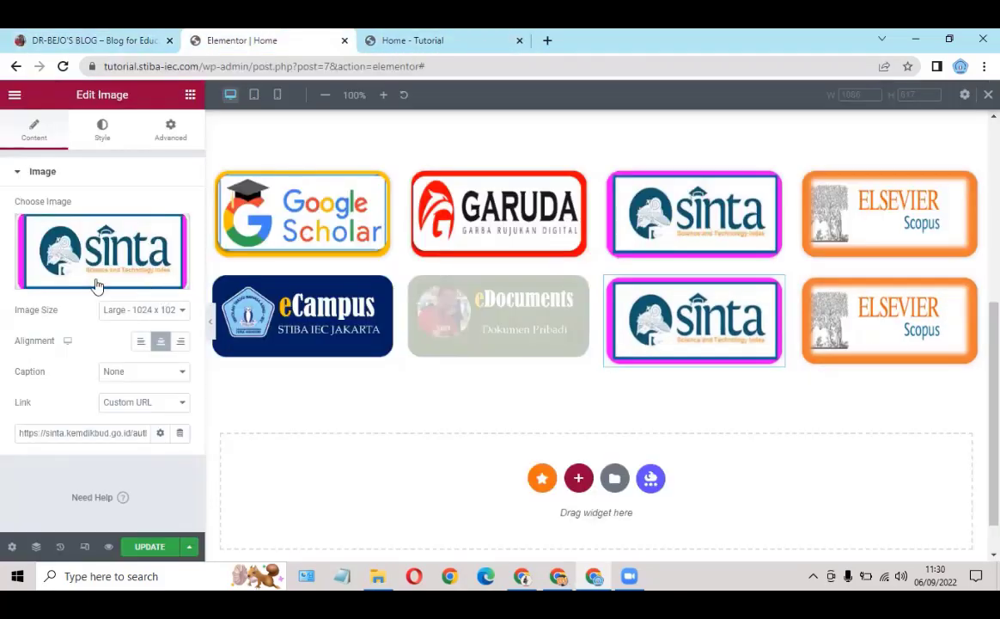
pyautogui.moveTo(97, 286)
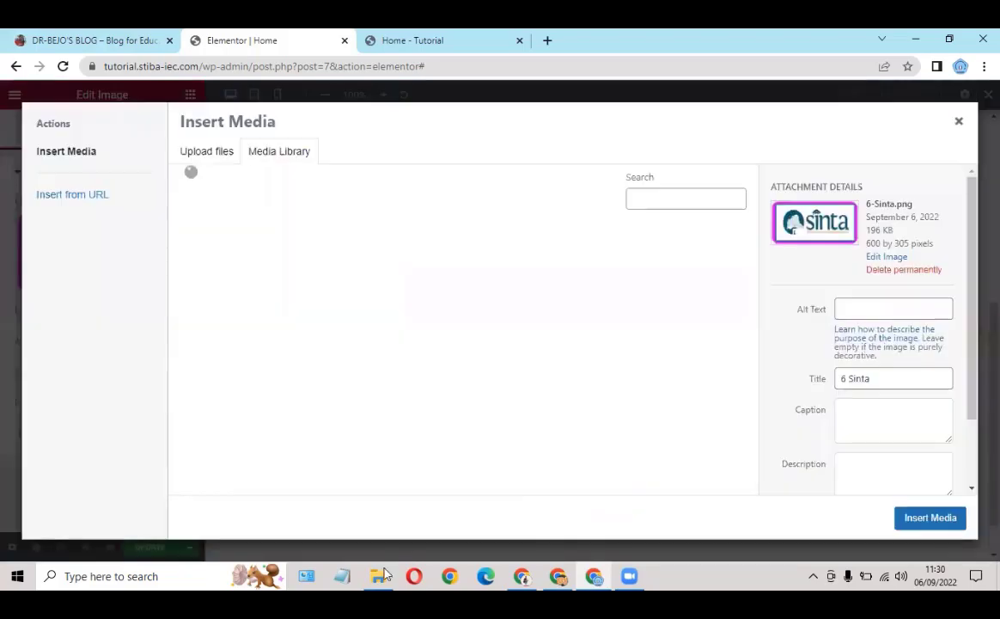
pyautogui.click(379, 575)
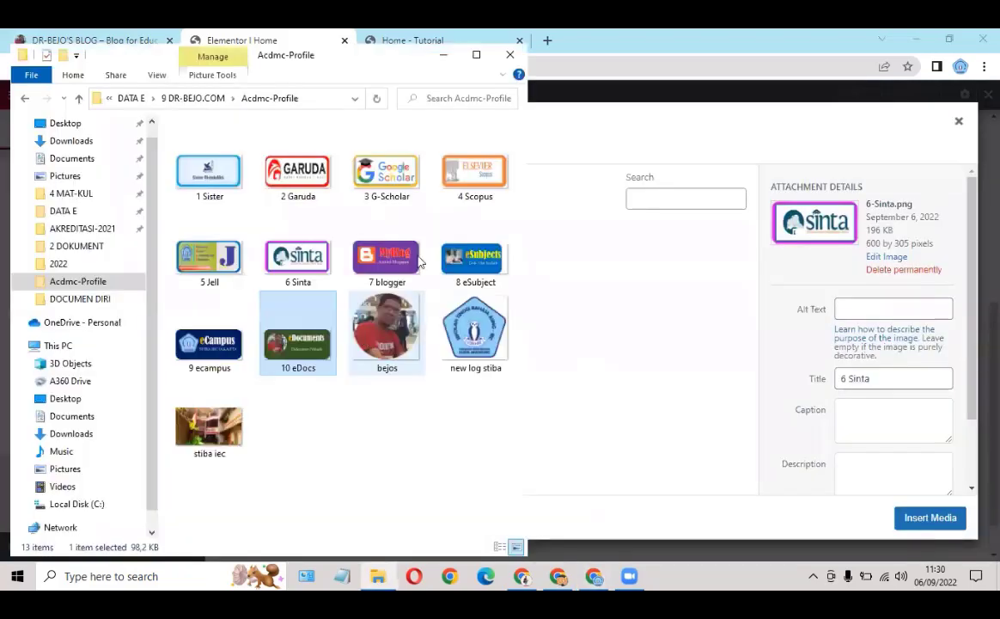
pyautogui.moveTo(455, 268); pyautogui.dragTo(642, 366)
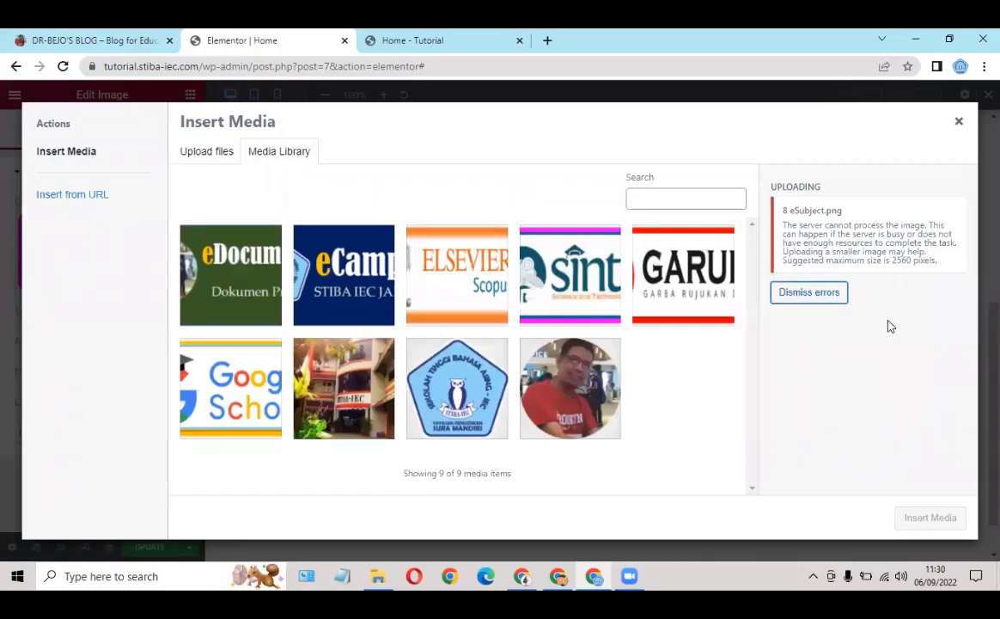
pyautogui.click(238, 283)
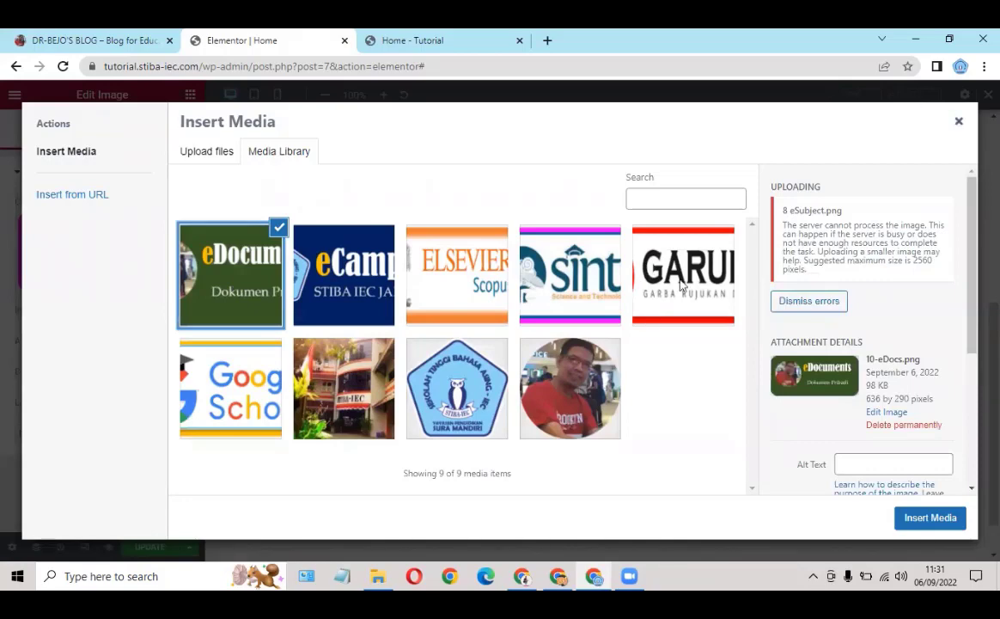
pyautogui.click(956, 122)
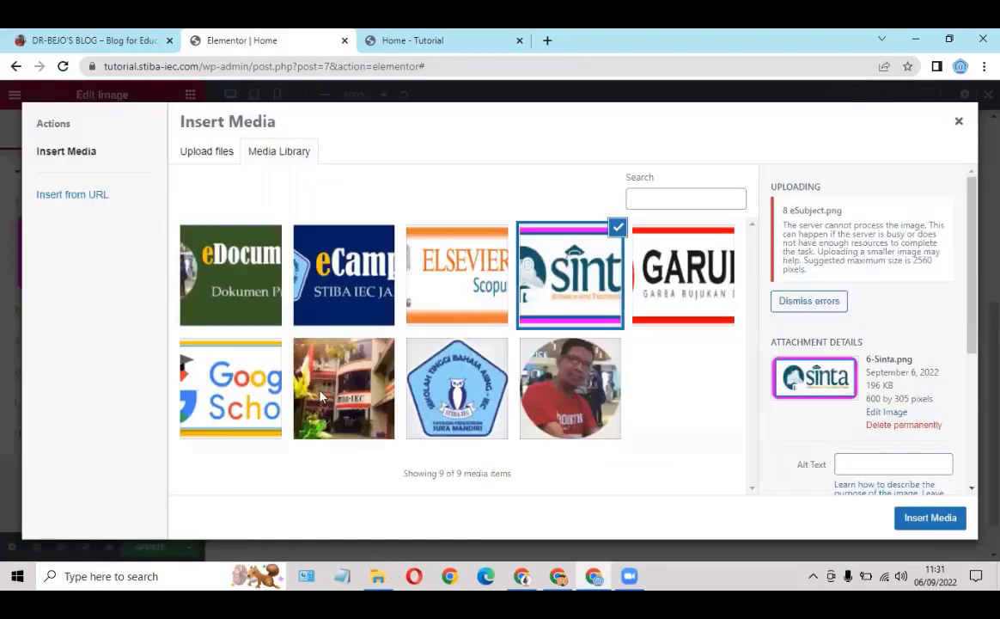
pyautogui.hotkey('alt', 'Tab')
pyautogui.moveTo(456, 272); pyautogui.dragTo(645, 400)
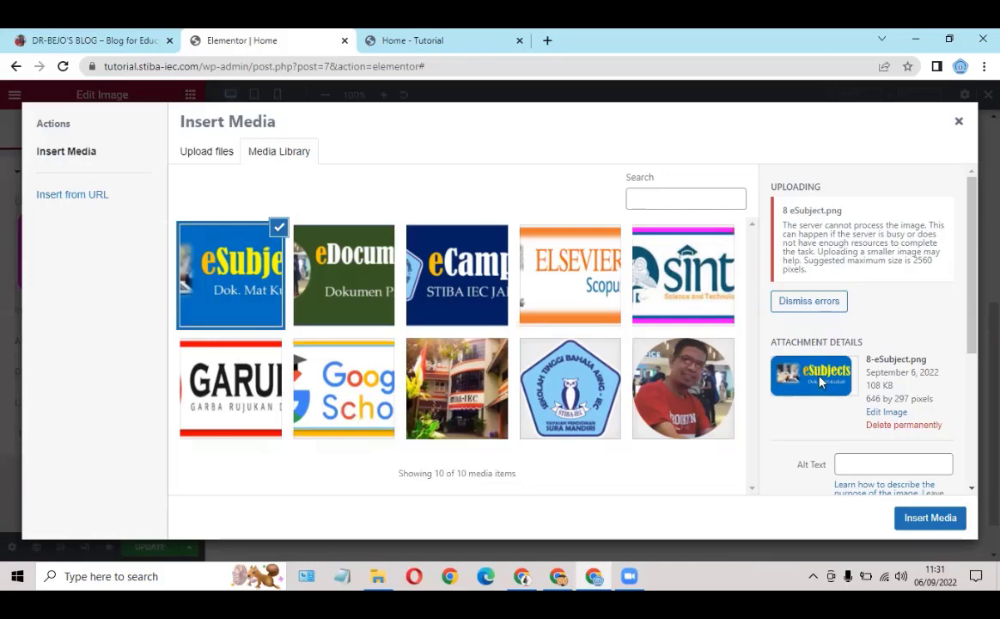
pyautogui.click(922, 520)
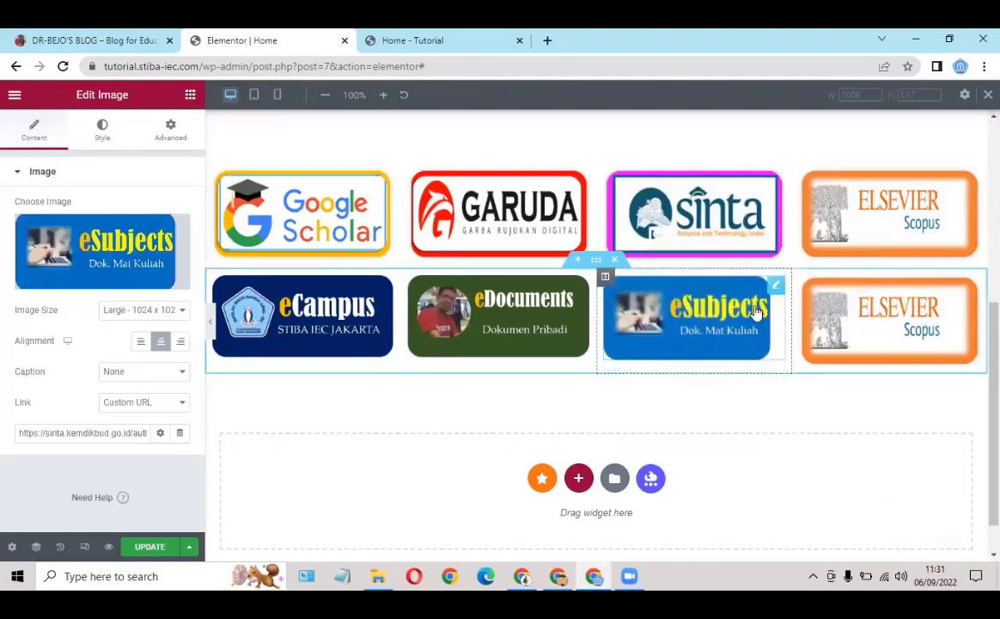
# Step: Link the eSubjects logo to the eSubjects Google Drive folder address from the live site
pyautogui.click(953, 294)
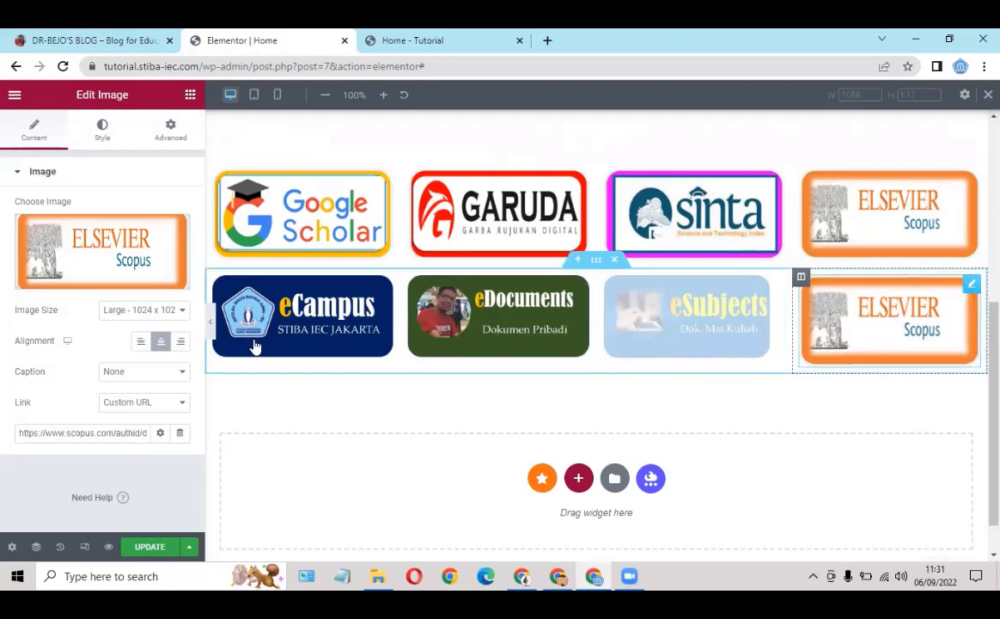
pyautogui.click(90, 40)
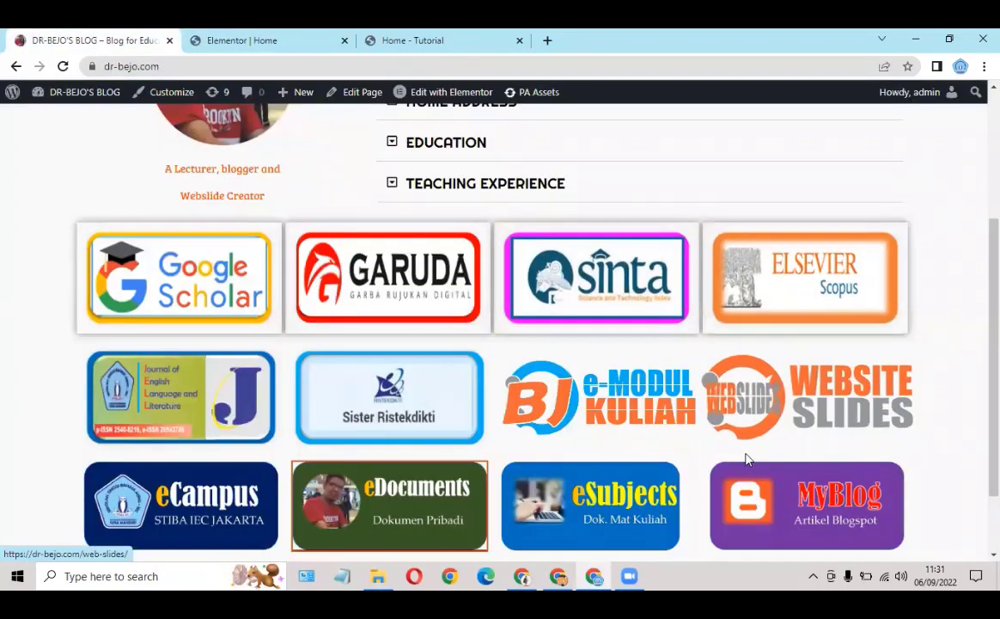
pyautogui.click(303, 48)
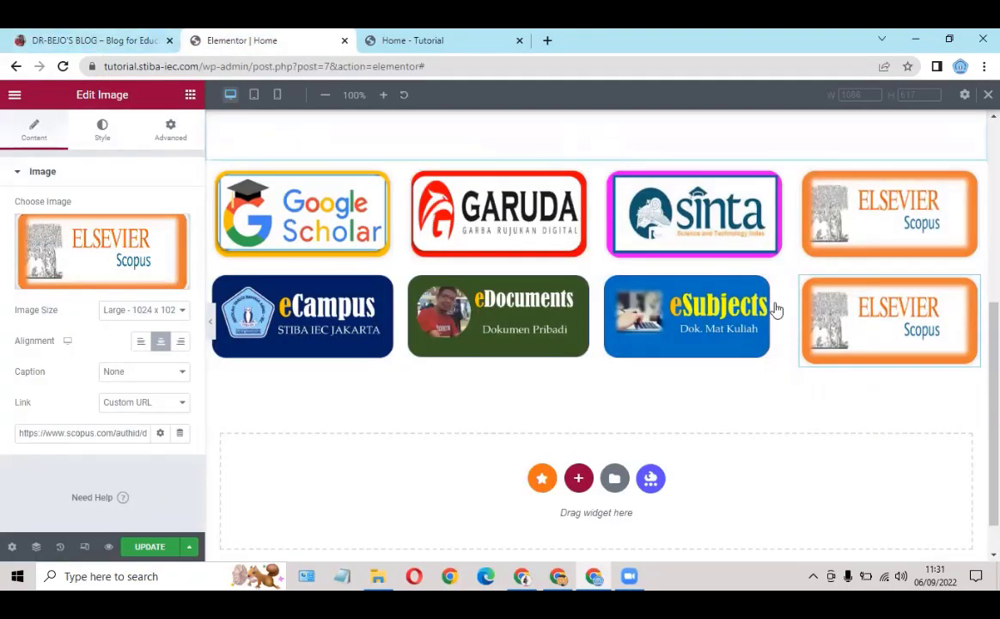
pyautogui.moveTo(776, 309); pyautogui.dragTo(689, 321)
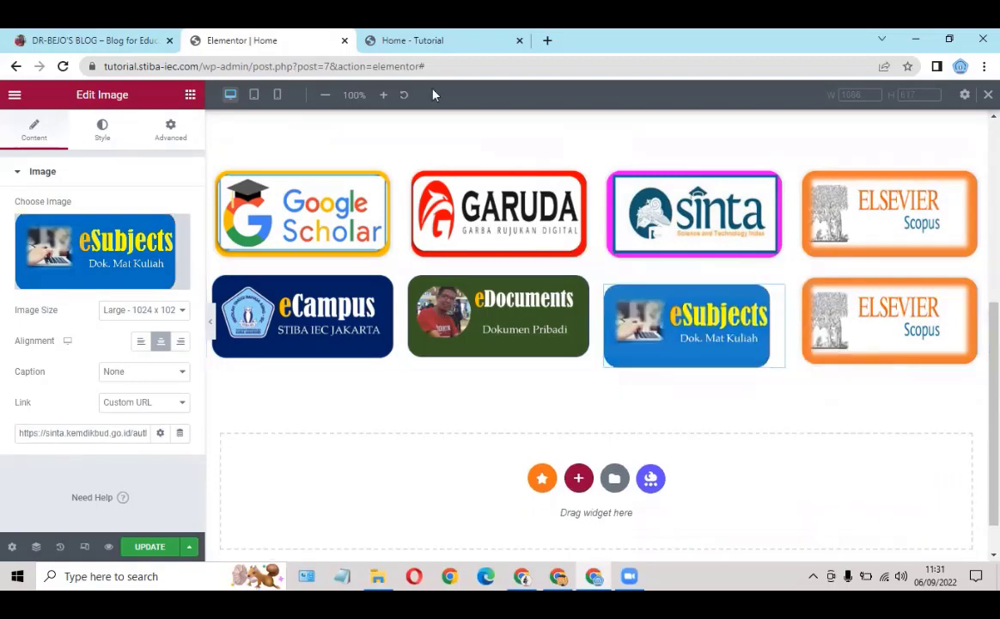
pyautogui.click(109, 40)
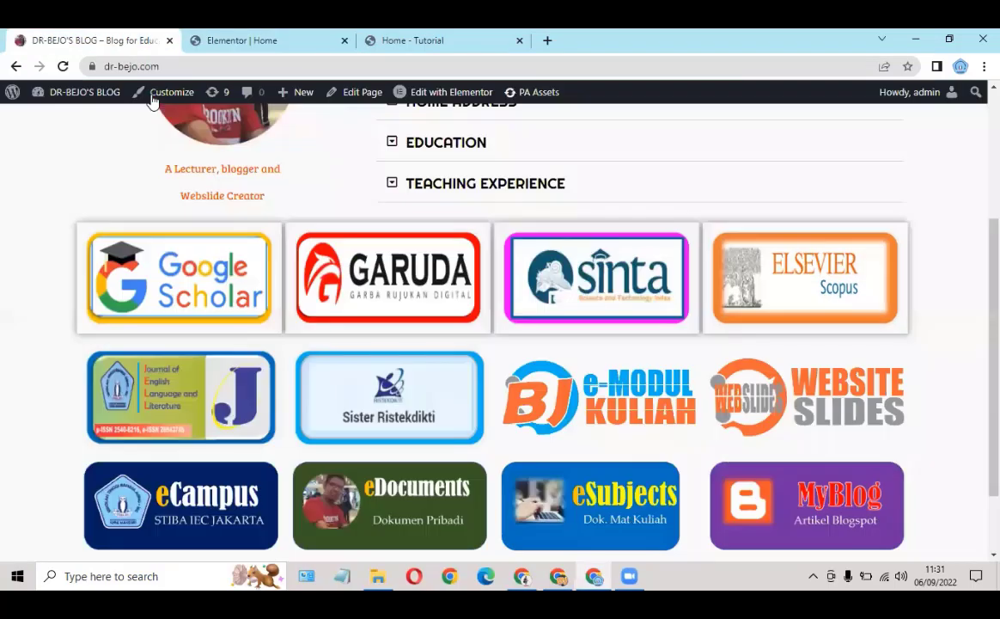
pyautogui.click(575, 494)
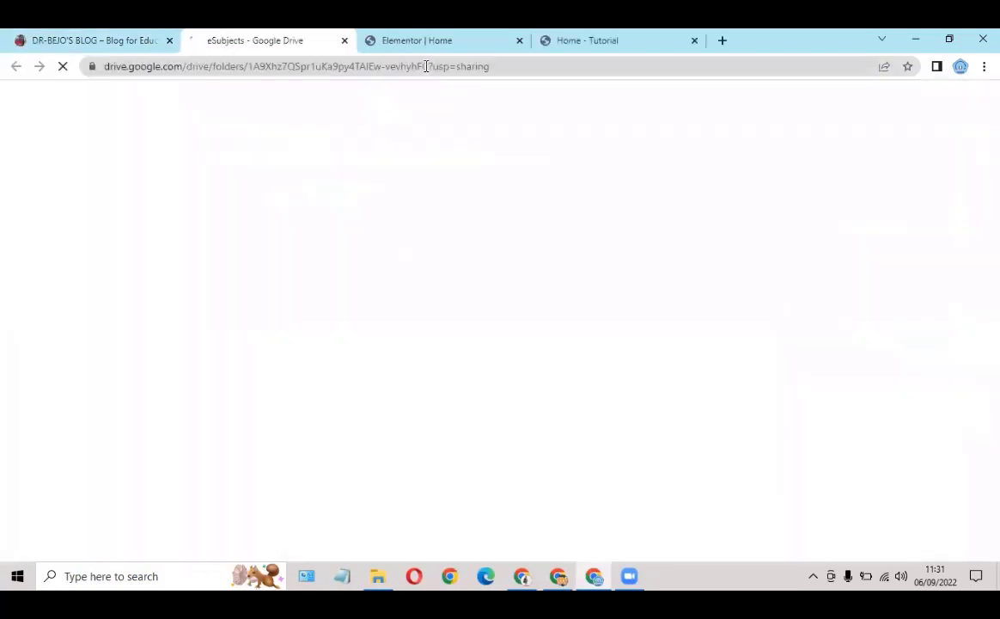
pyautogui.click(427, 69)
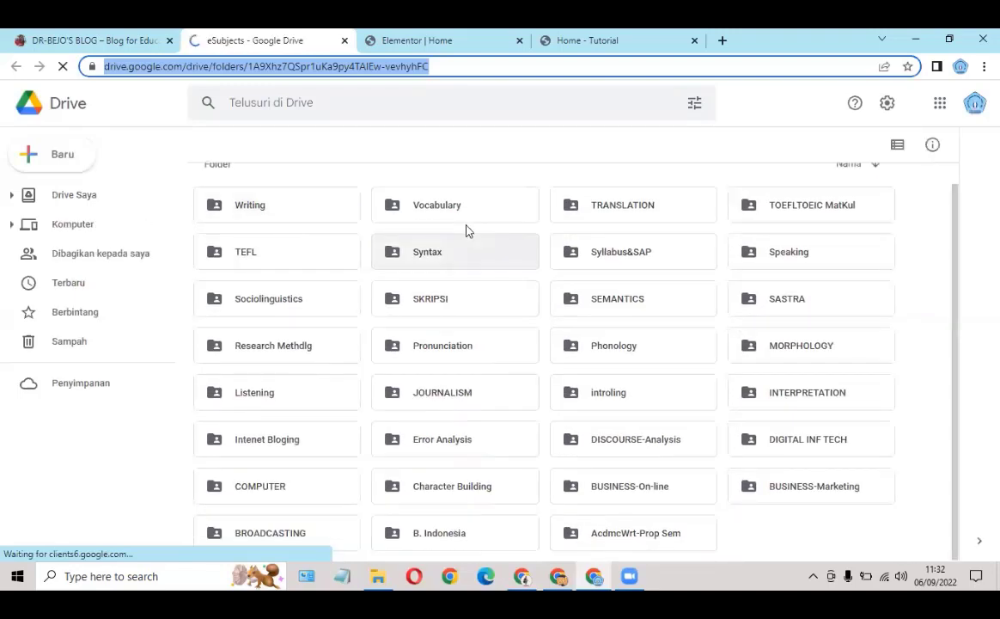
pyautogui.click(345, 40)
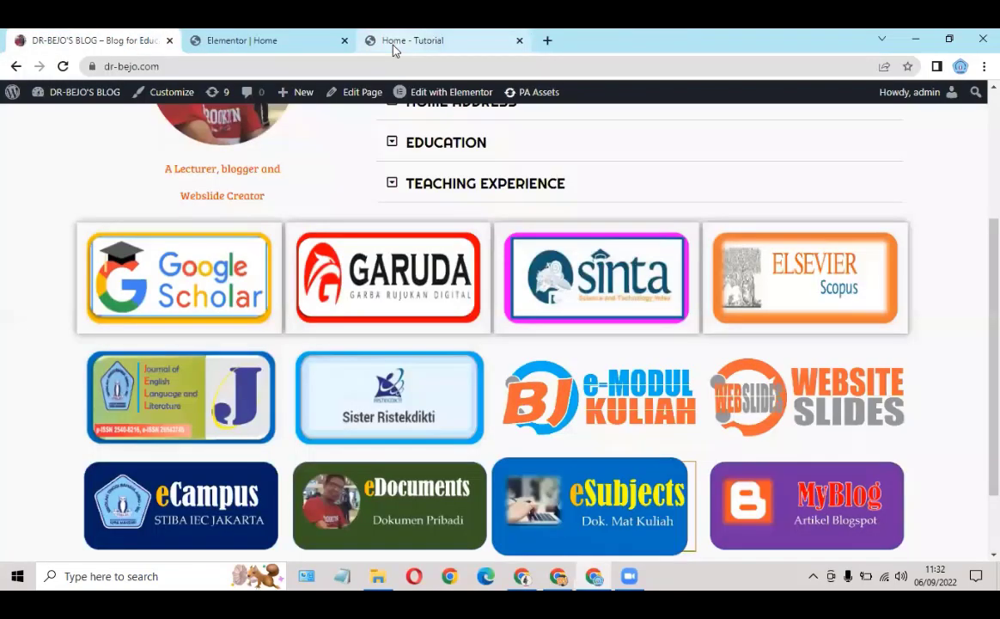
pyautogui.click(249, 40)
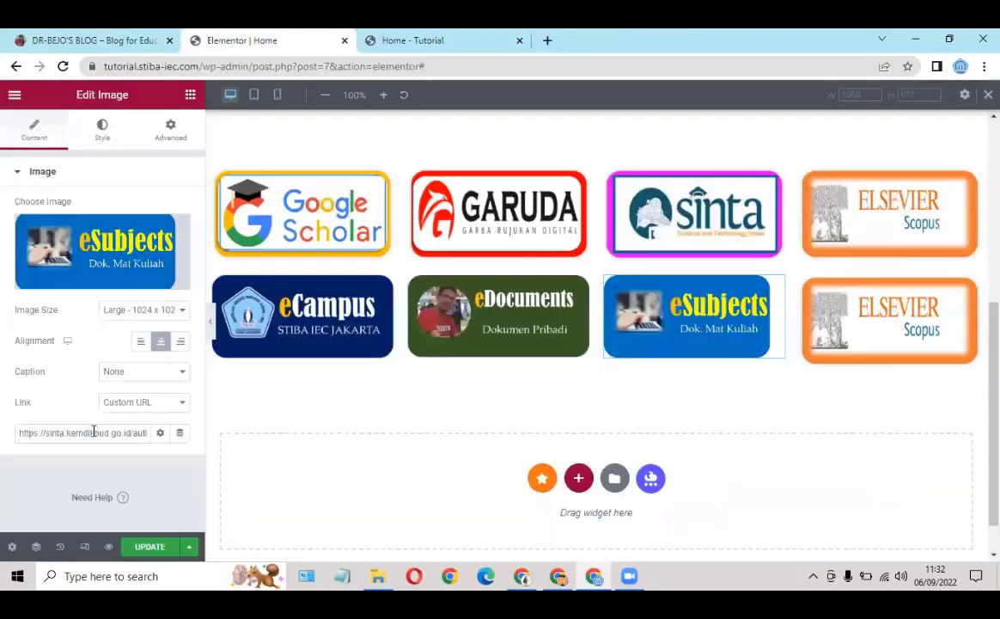
pyautogui.hotkey('ctrl', 'a')
pyautogui.hotkey('ctrl', 'v')
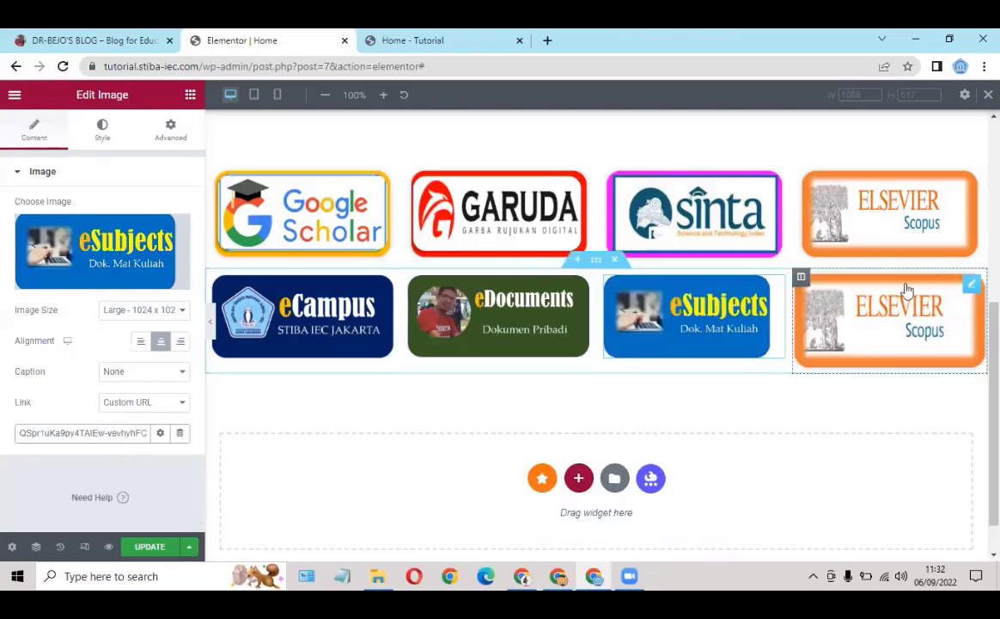
# Step: Replace the second-row Elsevier image with the uploaded '7 blogger' MyBlog logo
pyautogui.click(967, 292)
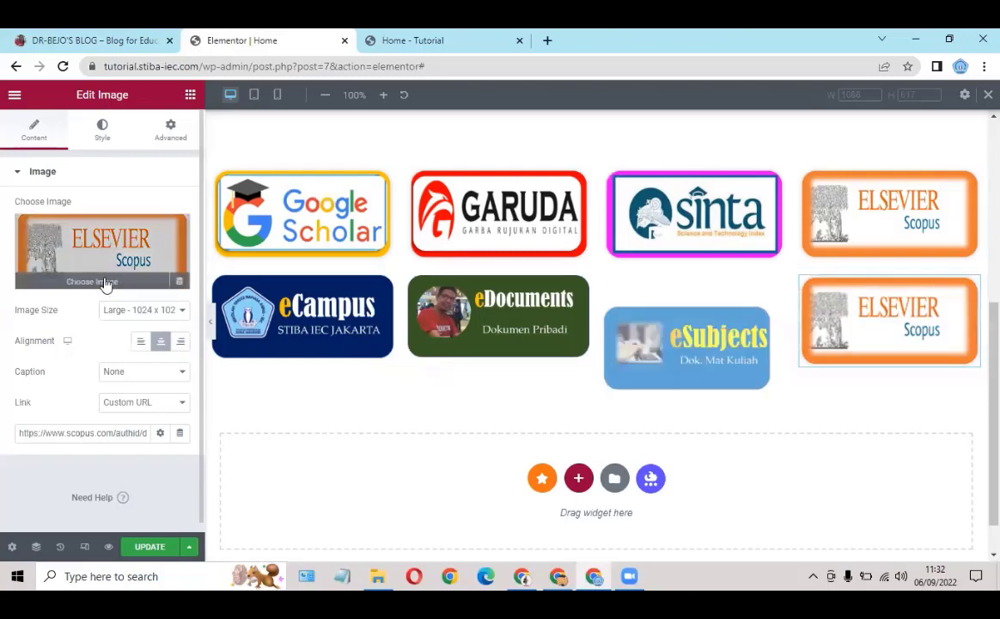
pyautogui.click(105, 283)
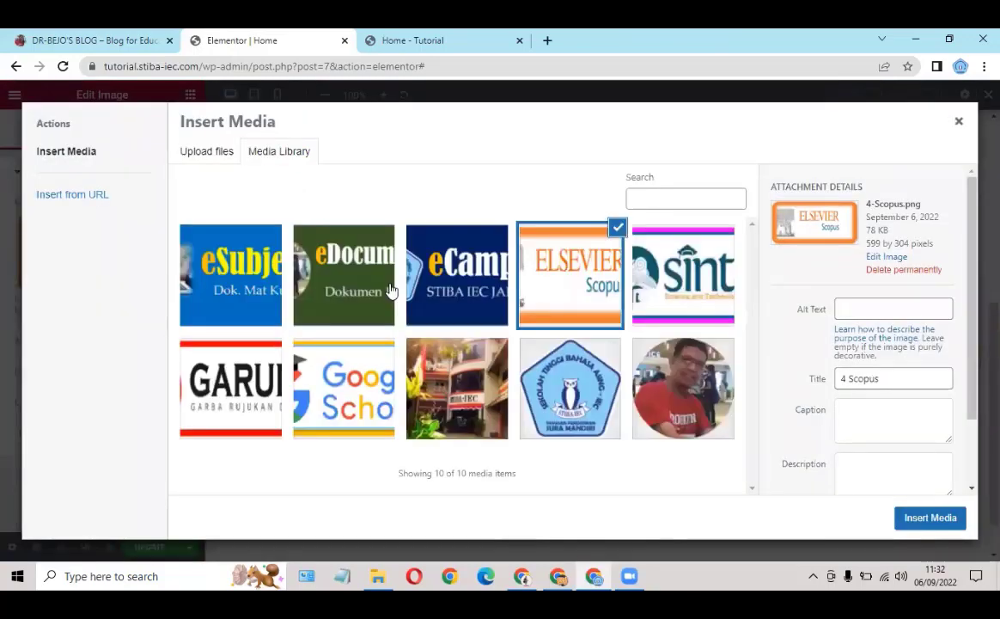
pyautogui.click(379, 574)
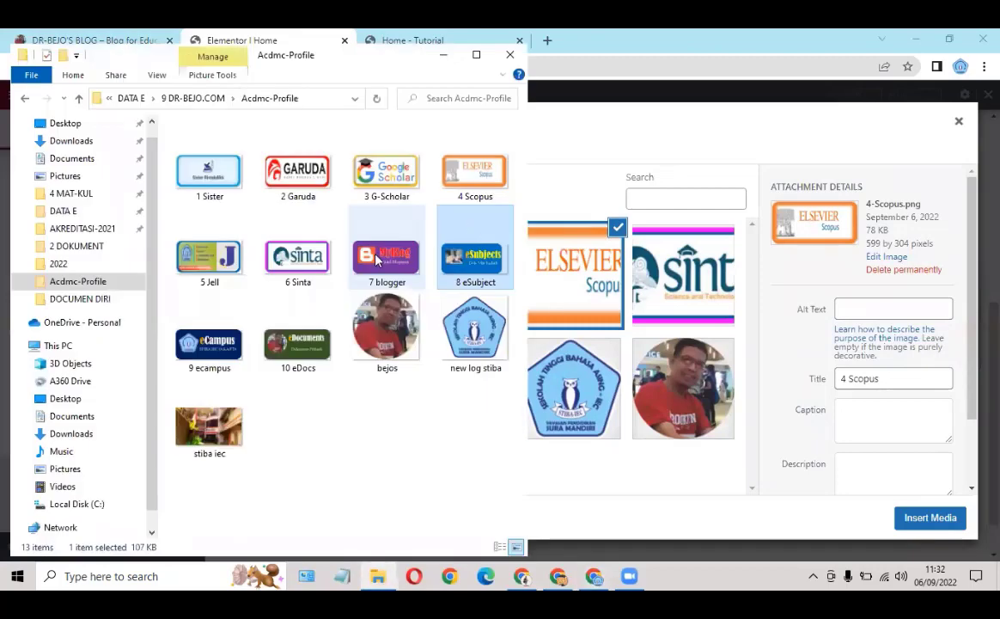
pyautogui.click(378, 259)
pyautogui.moveTo(638, 389)
pyautogui.mouseDown()
pyautogui.moveTo(650, 378)
pyautogui.moveTo(638, 389)
pyautogui.mouseUp()
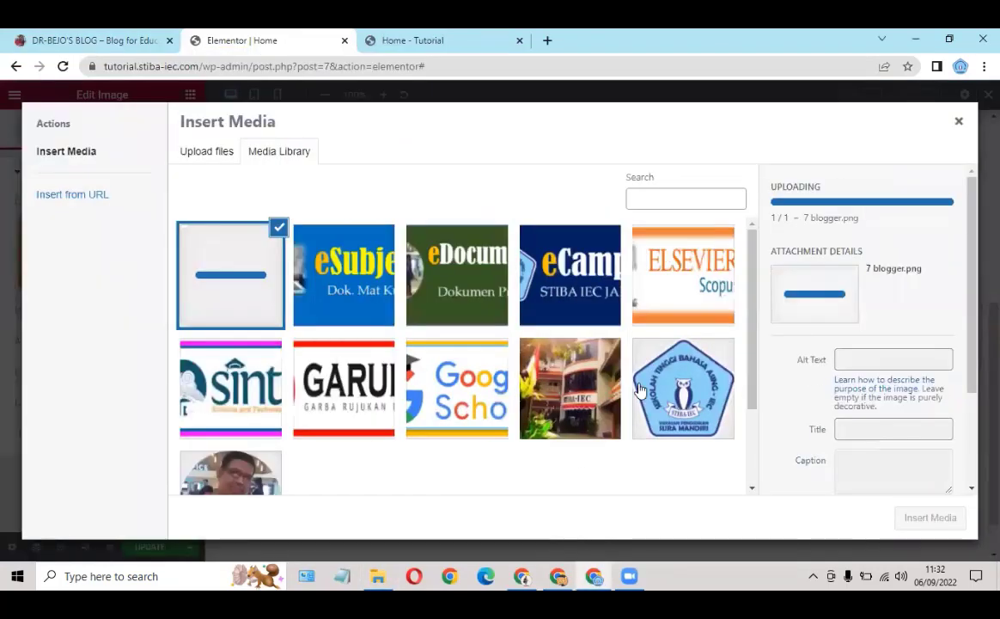
pyautogui.click(921, 518)
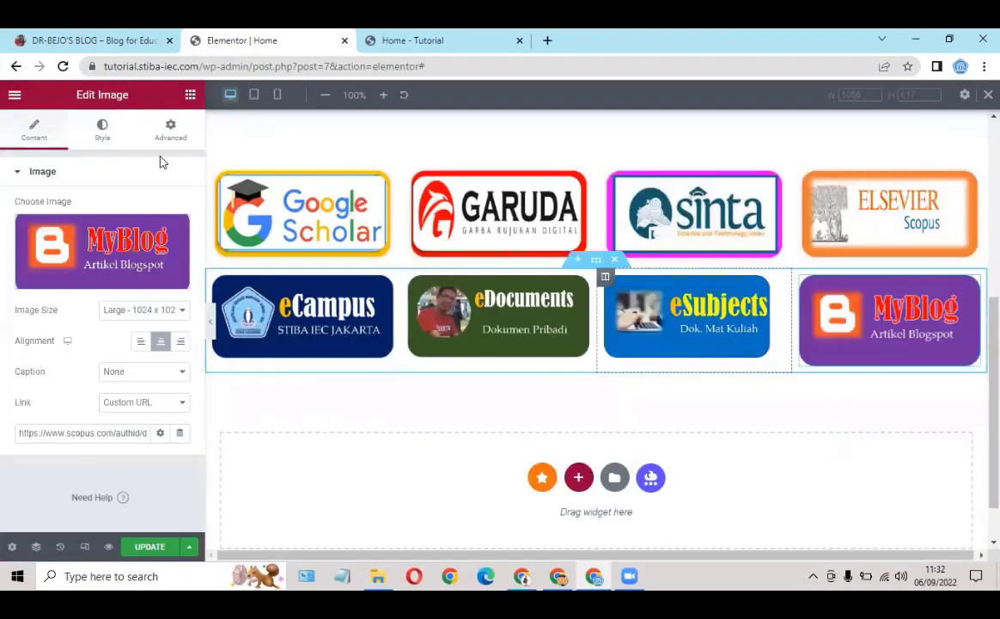
pyautogui.click(97, 40)
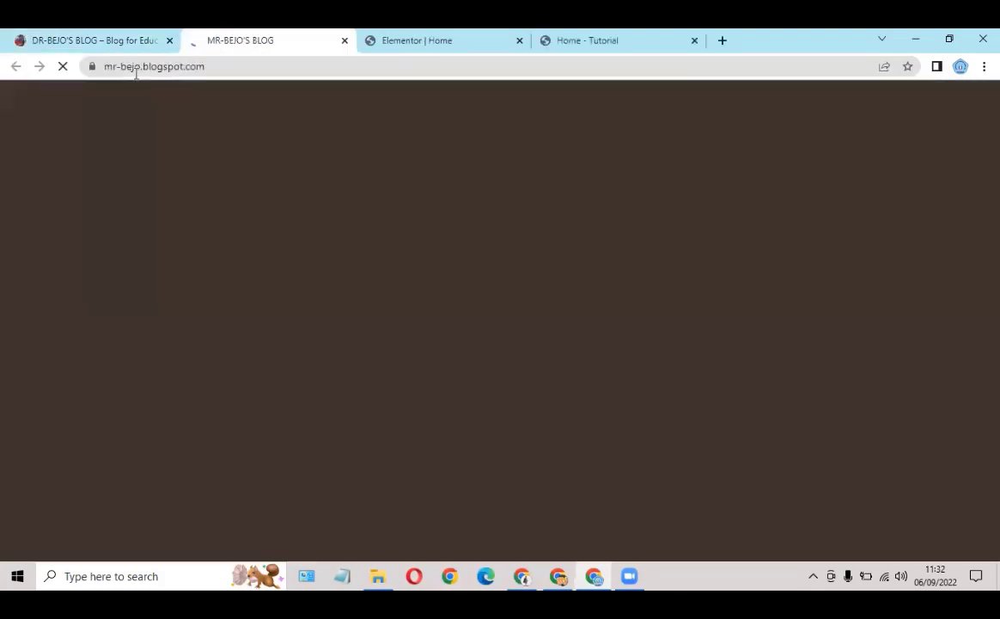
pyautogui.click(240, 69)
pyautogui.hotkey('ctrl', 'c')
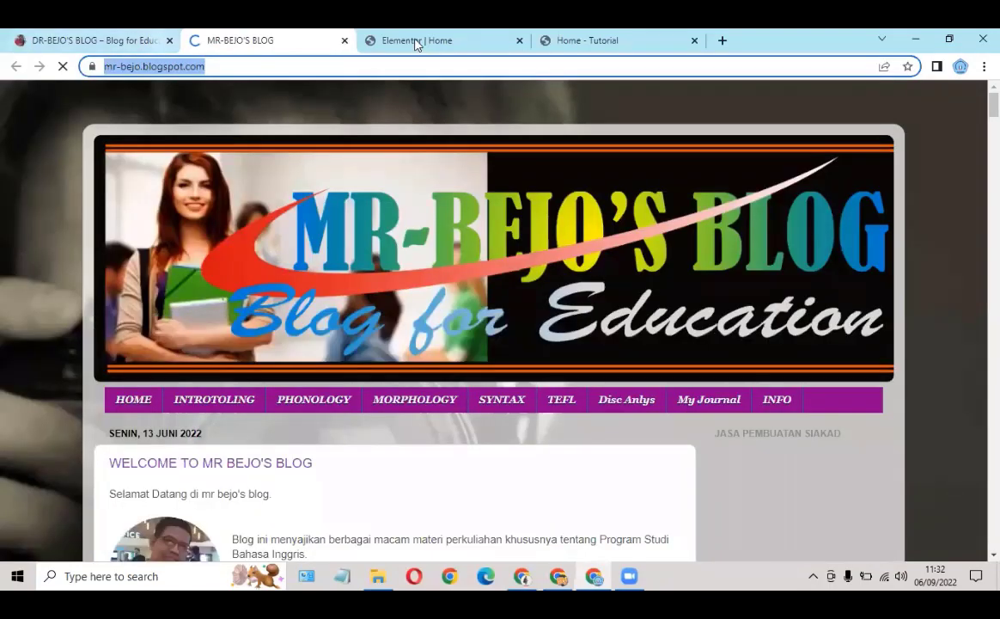
pyautogui.hotkey('ctrl', 'Tab')
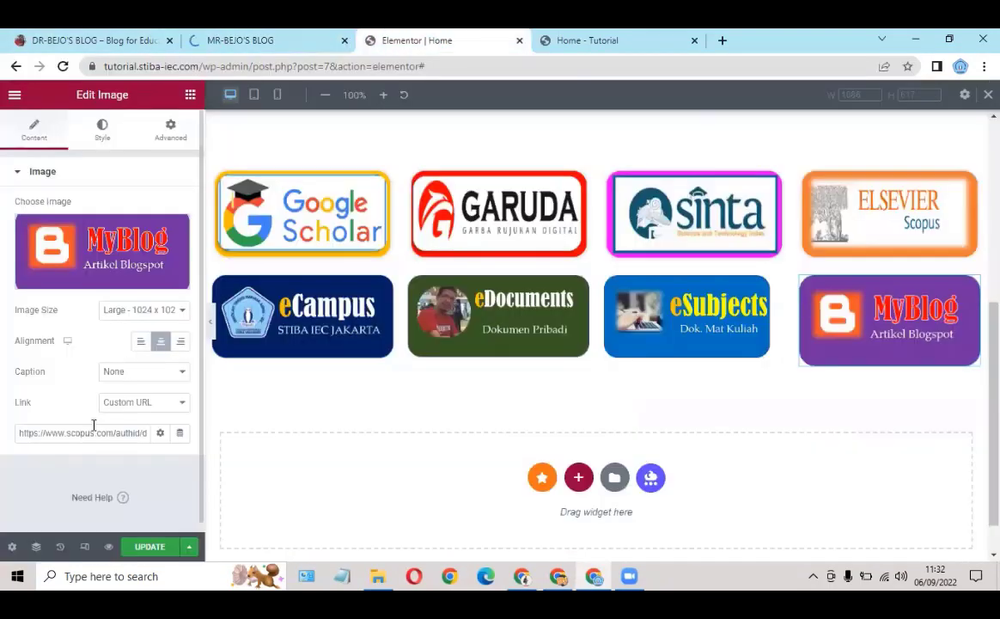
pyautogui.tripleClick(73, 435)
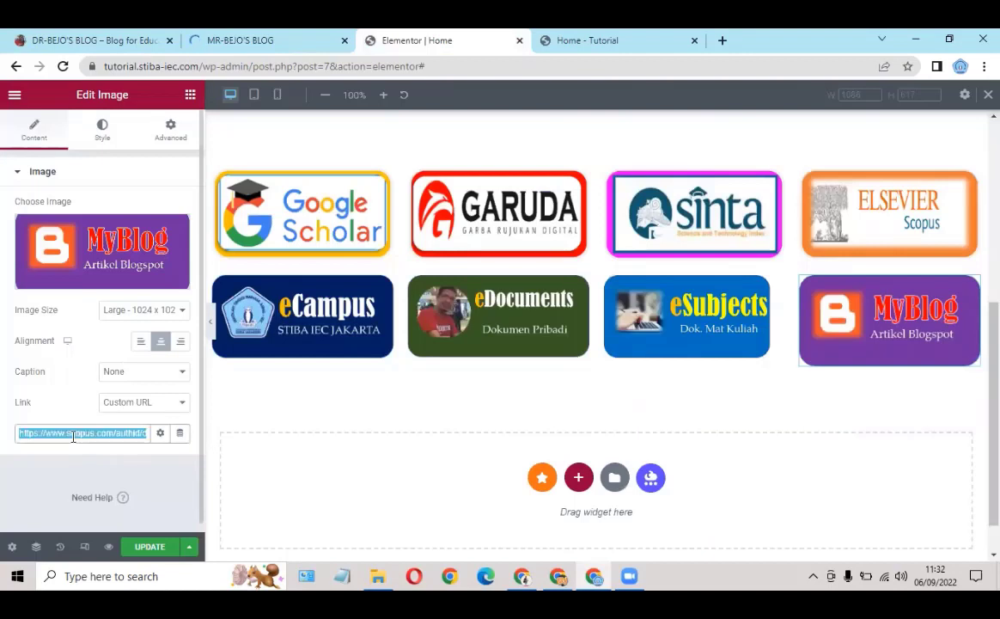
pyautogui.hotkey('ctrl', 'v')
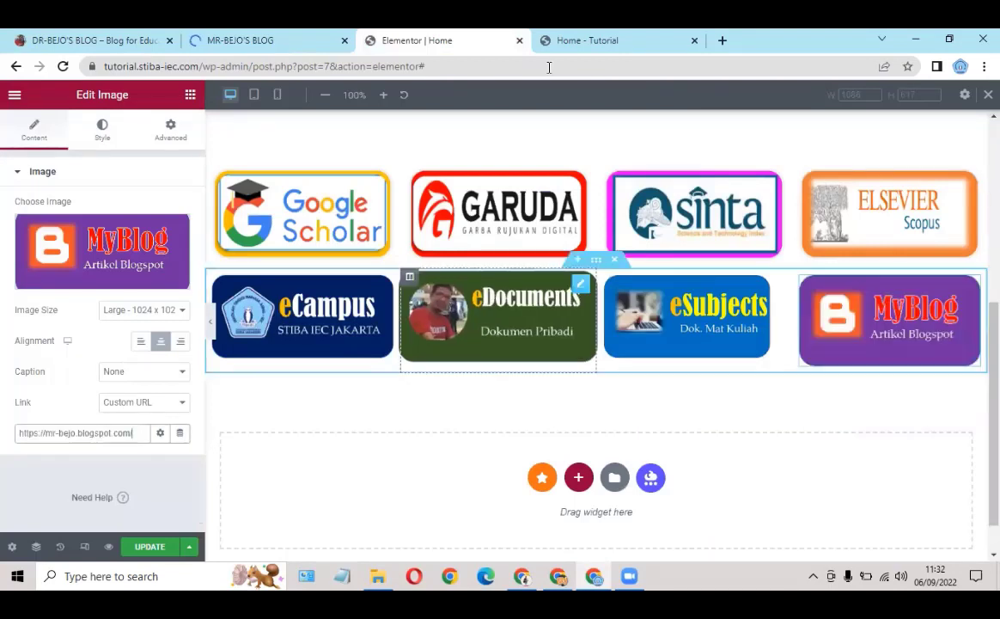
pyautogui.click(147, 547)
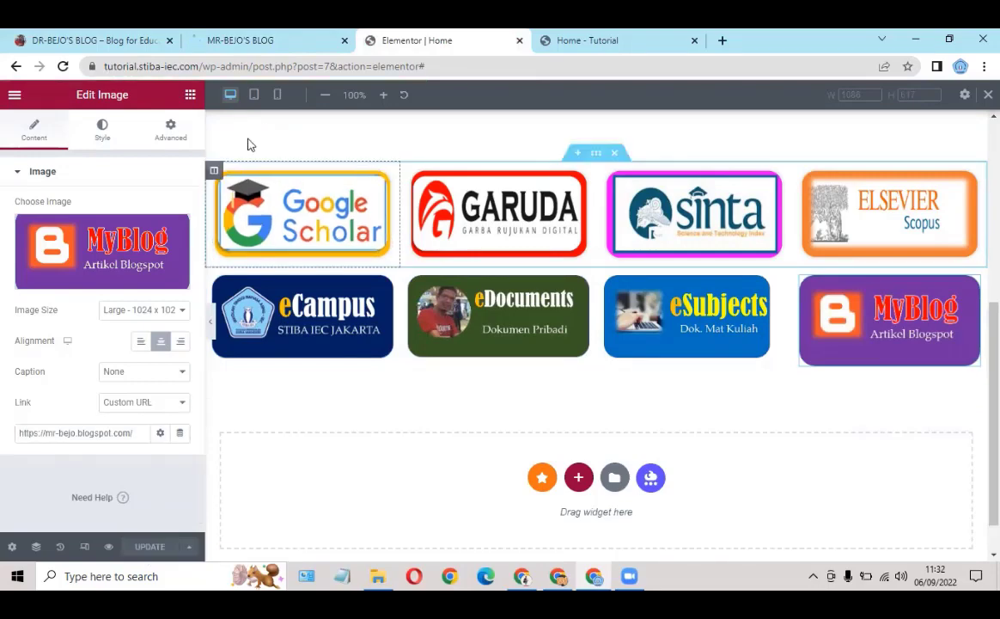
# Step: Check the Academic Profile preview at mobile width
pyautogui.click(279, 100)
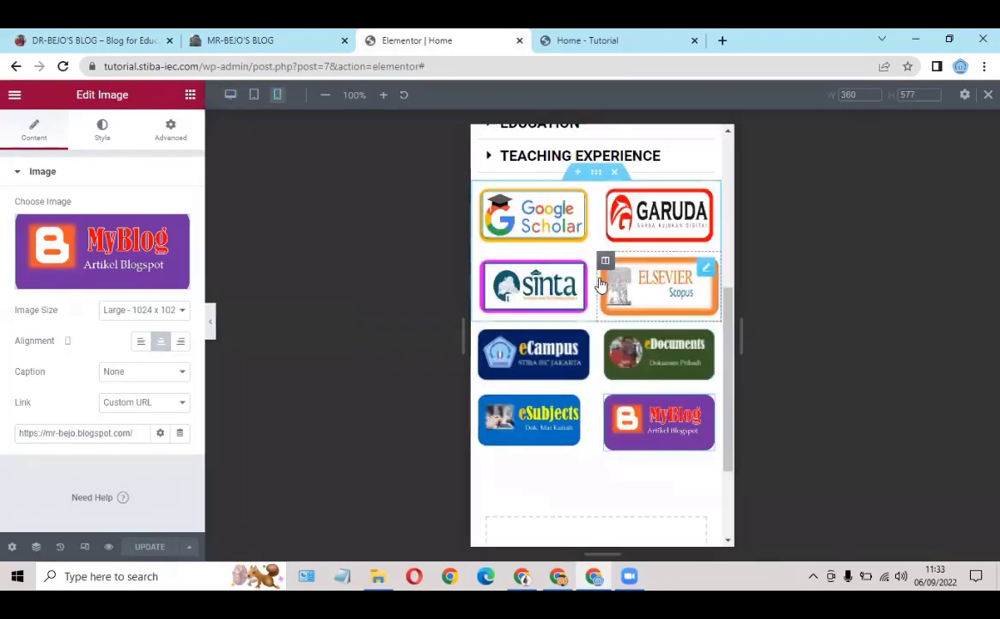
pyautogui.scroll(3, 599, 267)
pyautogui.scroll(1, 599, 270)
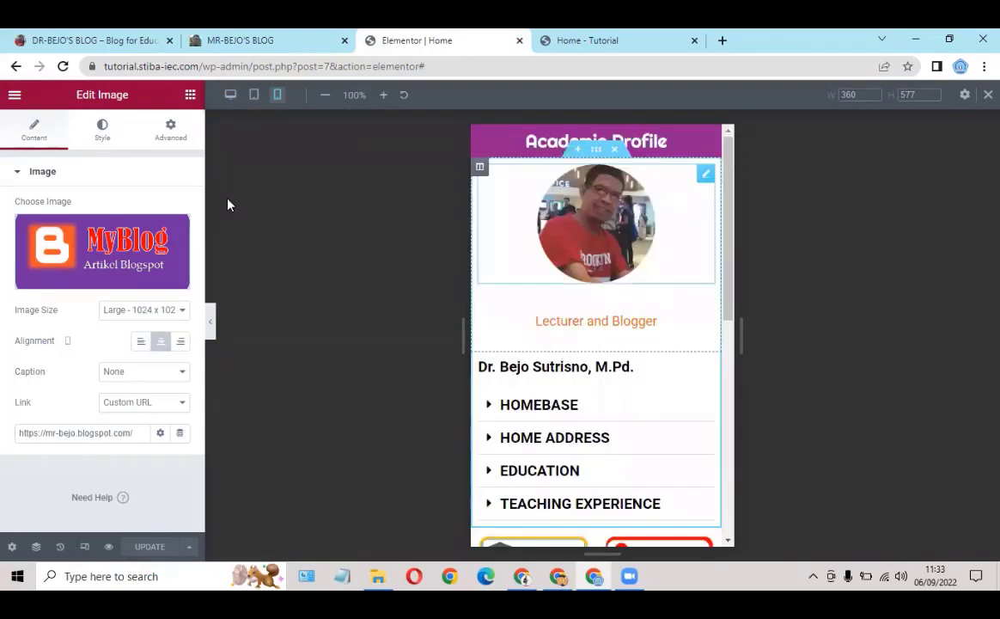
# Step: Return the preview to desktop width and scroll through the page and both logo rows
pyautogui.click(228, 97)
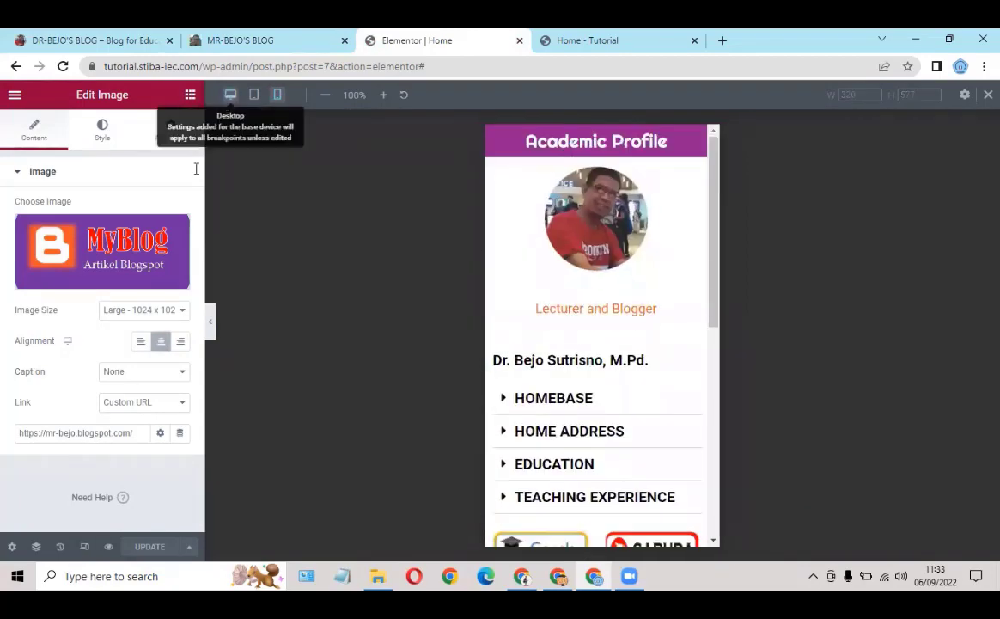
pyautogui.scroll(-4, 486, 225)
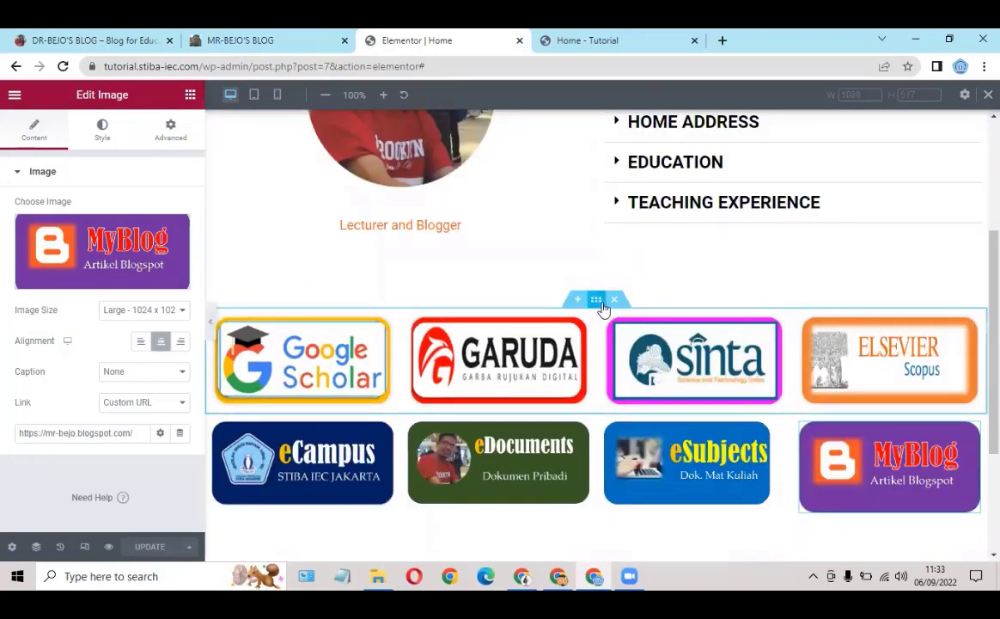
pyautogui.scroll(-1, 607, 292)
pyautogui.scroll(5, 612, 291)
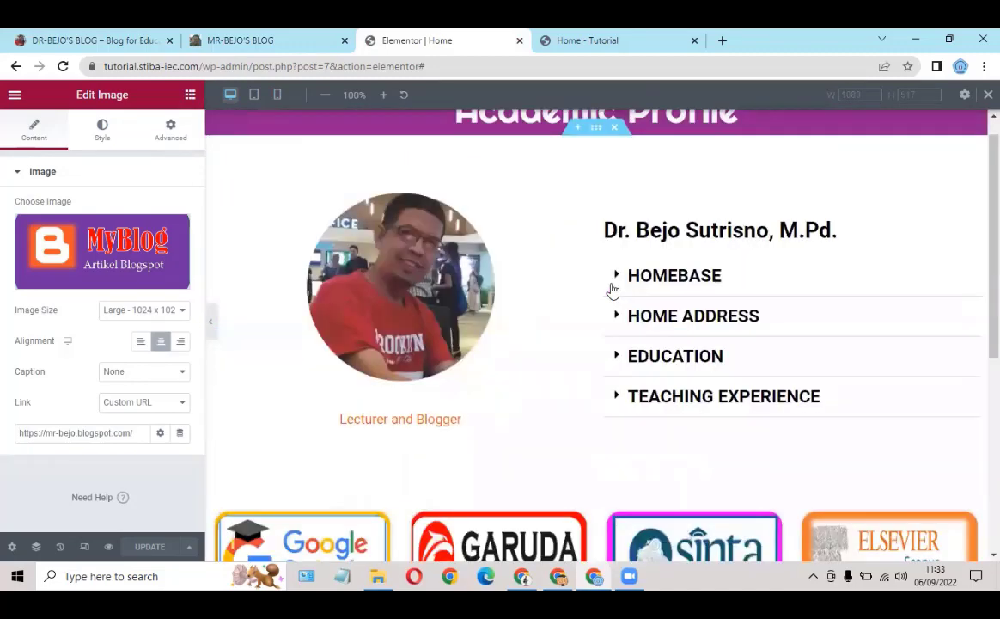
pyautogui.scroll(1, 596, 232)
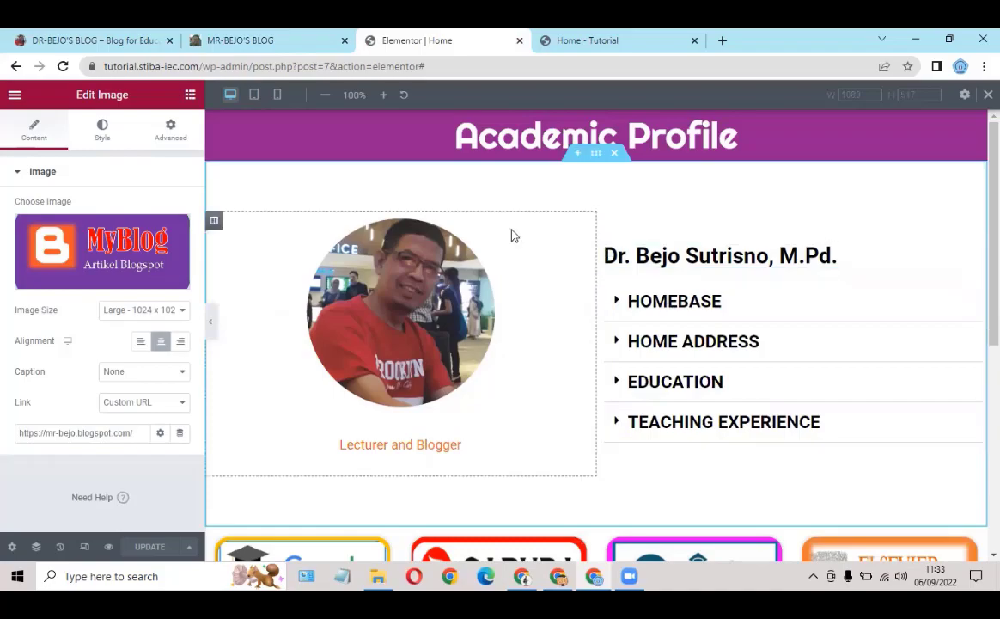
pyautogui.scroll(-2, 585, 227)
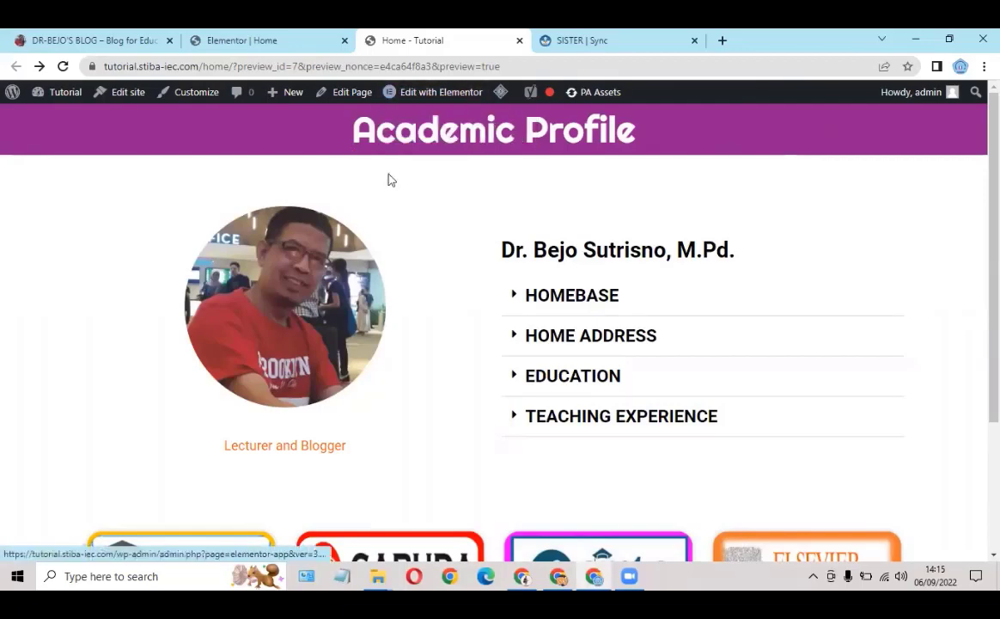
# Step: Glance at the existing profile on the other blog tab, then return to the preview
pyautogui.scroll(-2, 390, 197)
pyautogui.scroll(2, 389, 197)
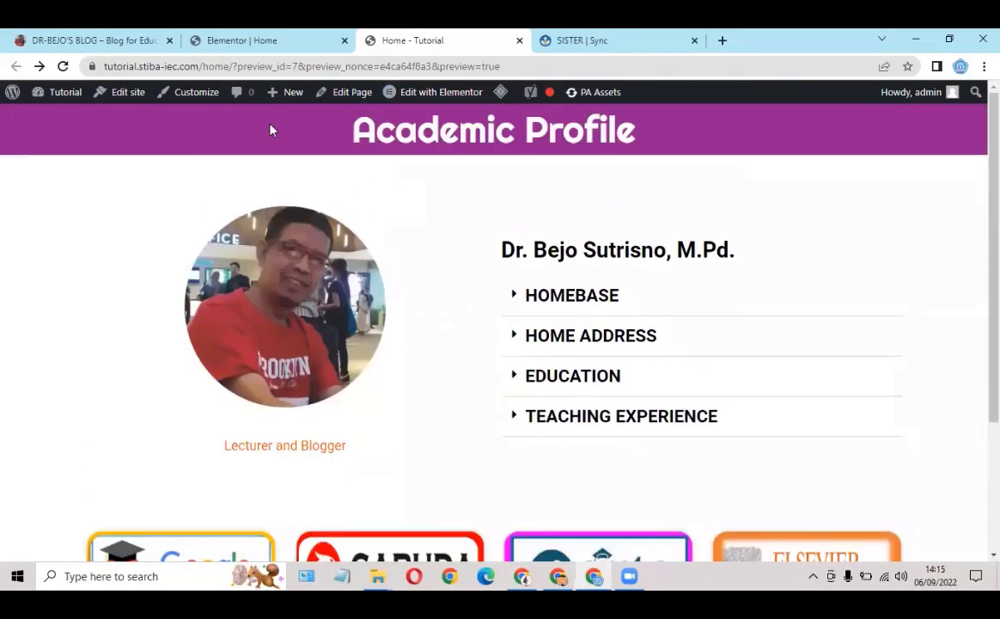
pyautogui.moveTo(297, 83)
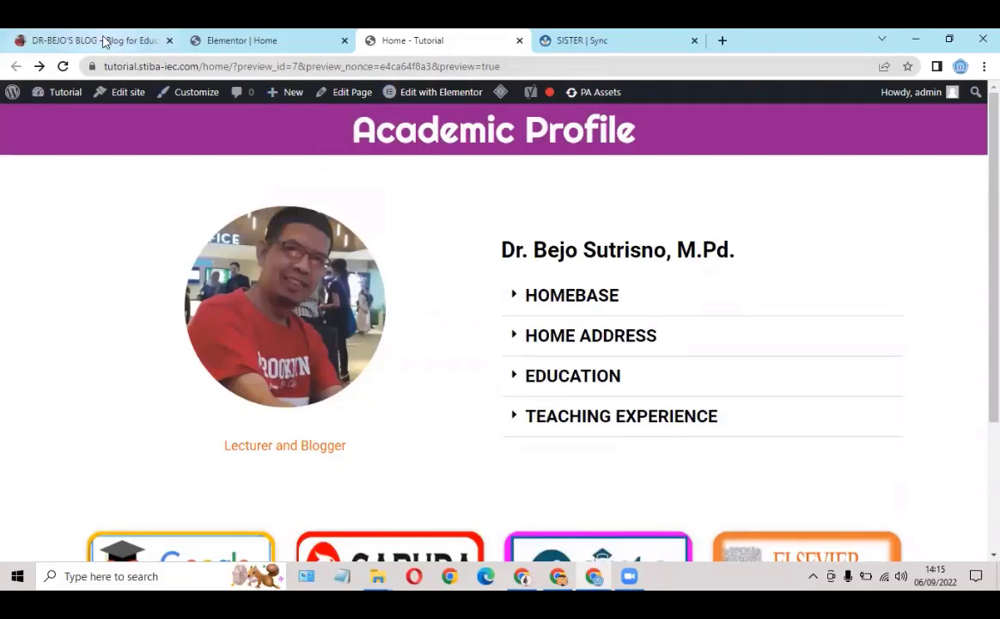
pyautogui.click(104, 42)
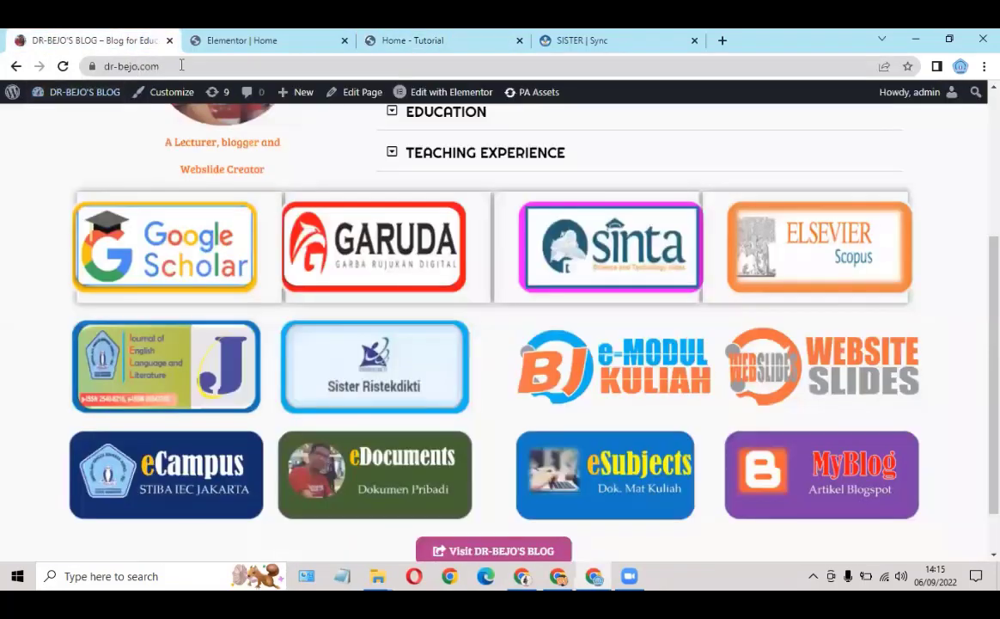
pyautogui.scroll(3, 404, 212)
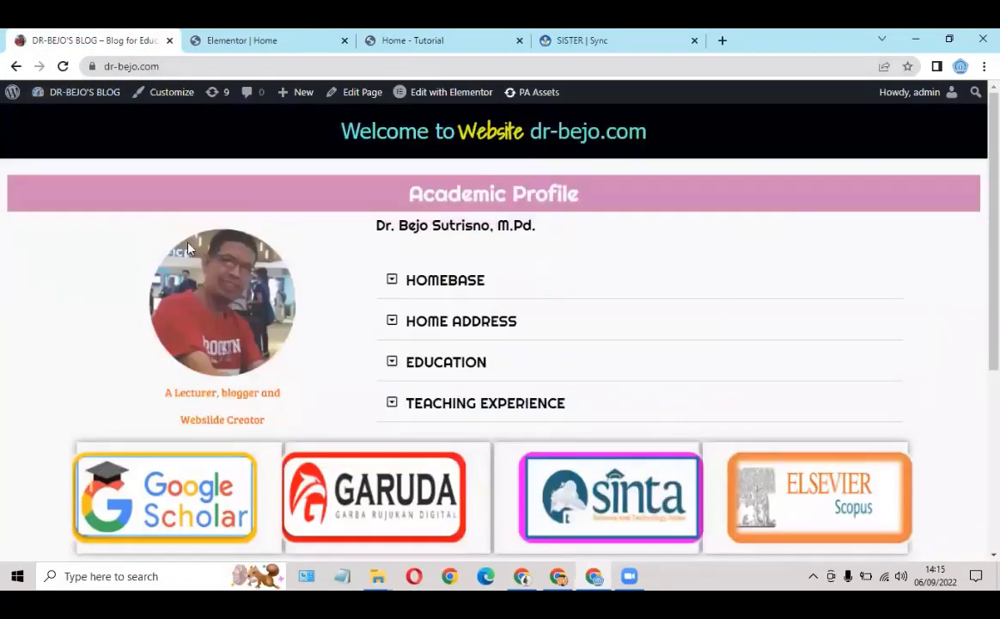
pyautogui.click(425, 41)
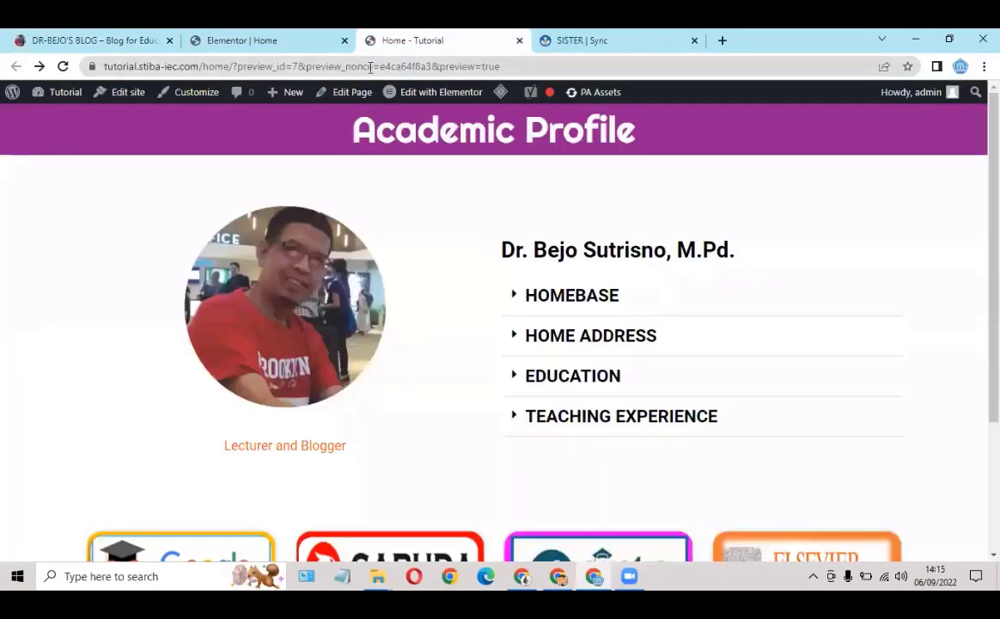
# Step: Strip the preview path from the address and load tutorial.stiba-iec.com's root
pyautogui.moveTo(505, 91)
pyautogui.click(518, 67)
pyautogui.click(527, 66)
pyautogui.doubleClick(527, 66)
pyautogui.moveTo(554, 64); pyautogui.dragTo(235, 59)
pyautogui.press('BackSpace')
pyautogui.press('Return')
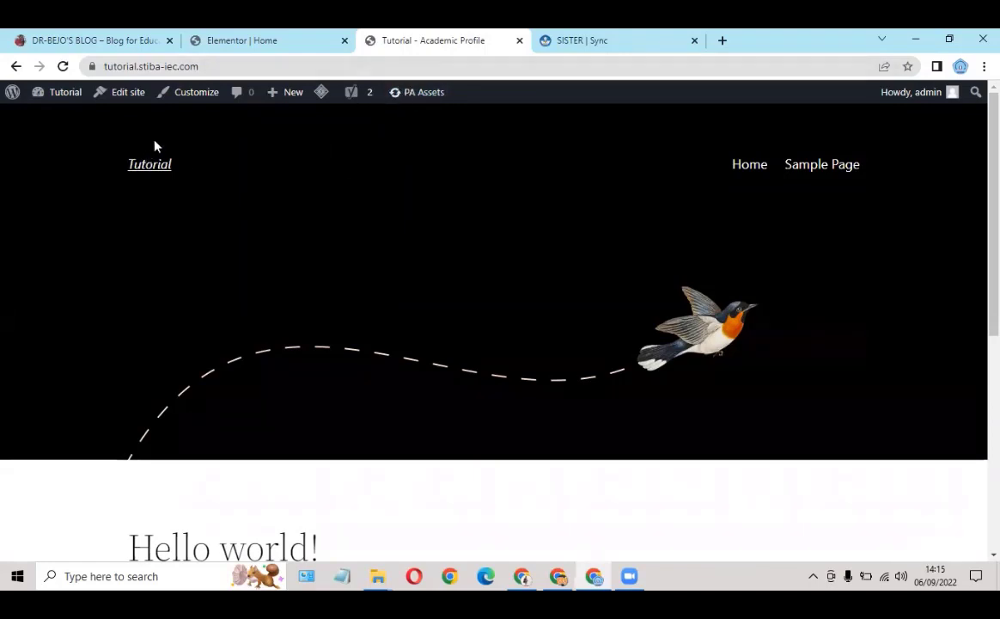
# Step: In Settings > Reading, make the homepage the static page Home and save the changes
pyautogui.moveTo(67, 94)
pyautogui.click(54, 120)
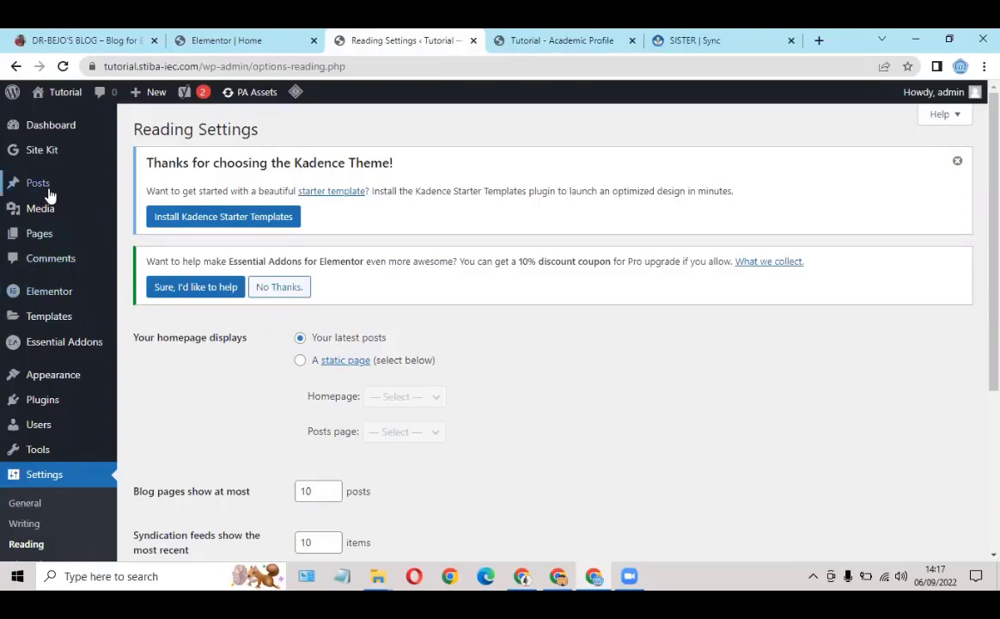
pyautogui.moveTo(77, 192)
pyautogui.click(302, 362)
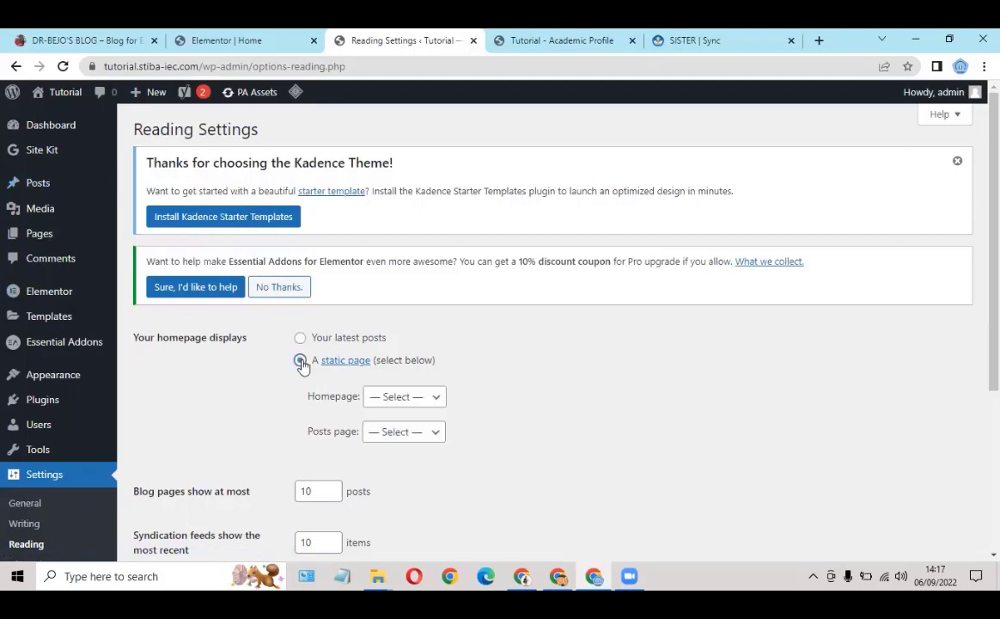
pyautogui.click(383, 402)
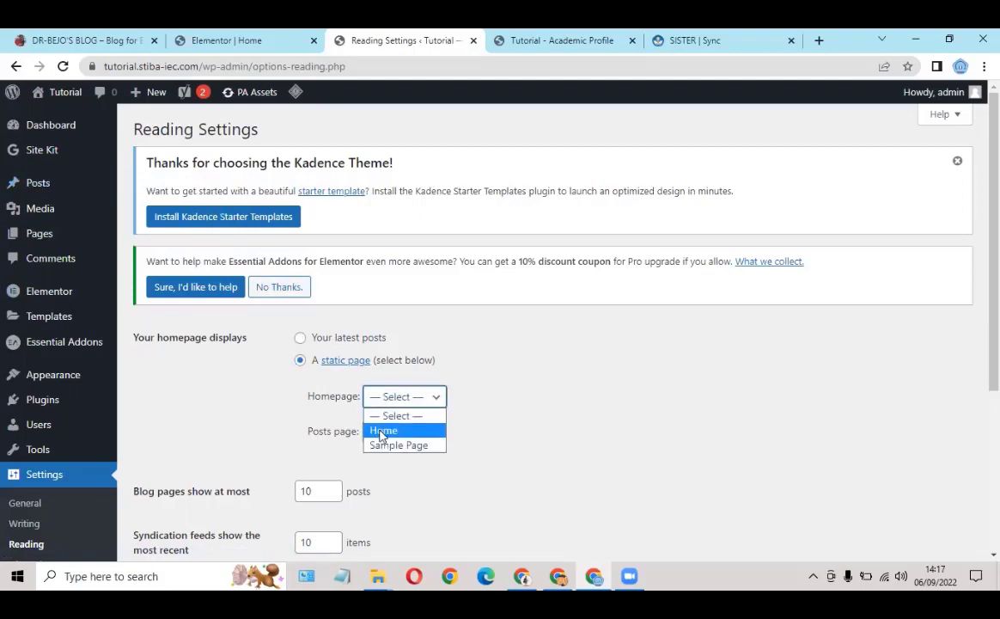
pyautogui.click(383, 430)
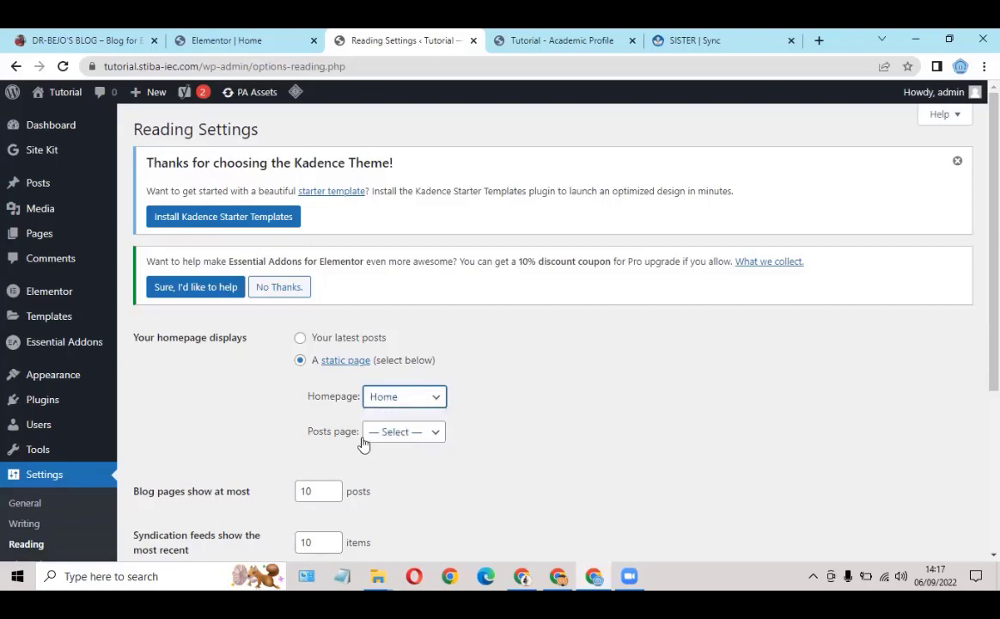
pyautogui.click(520, 399)
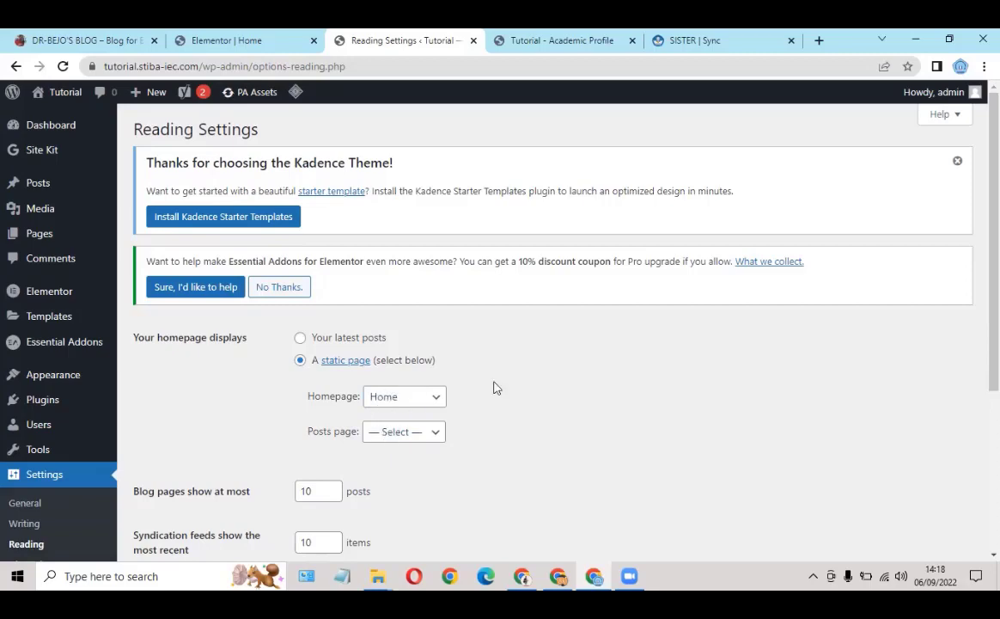
pyautogui.scroll(-3, 495, 382)
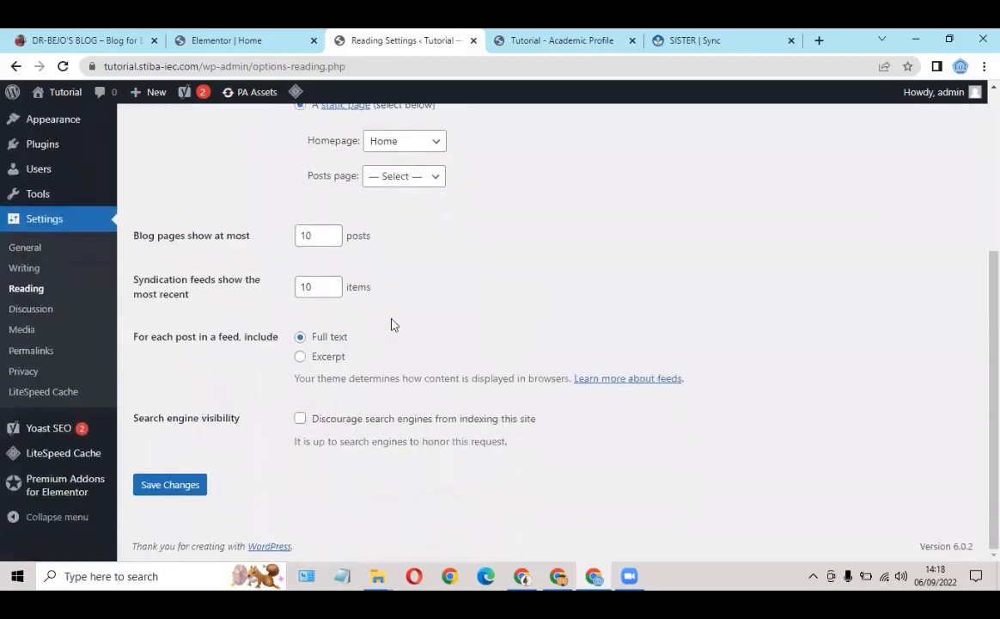
pyautogui.click(162, 489)
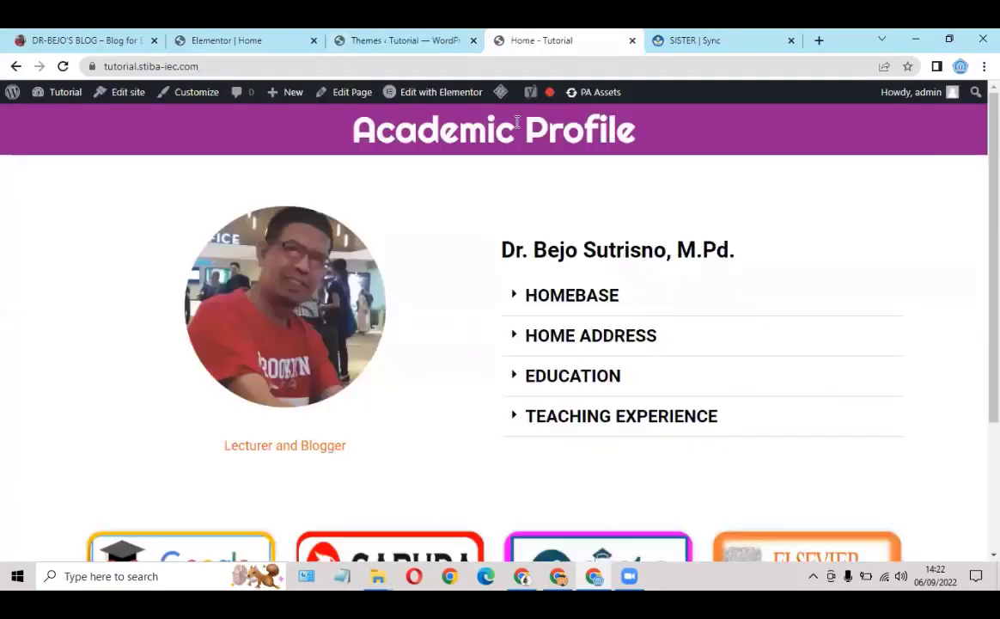
pyautogui.scroll(-3, 525, 219)
pyautogui.scroll(3, 579, 186)
pyautogui.scroll(-2, 547, 191)
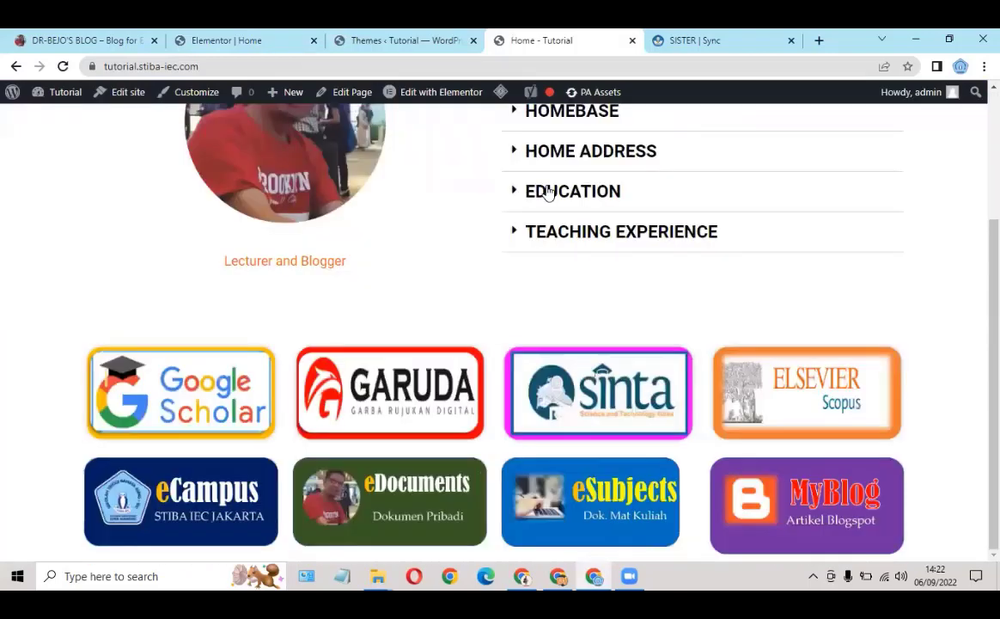
pyautogui.scroll(2, 547, 193)
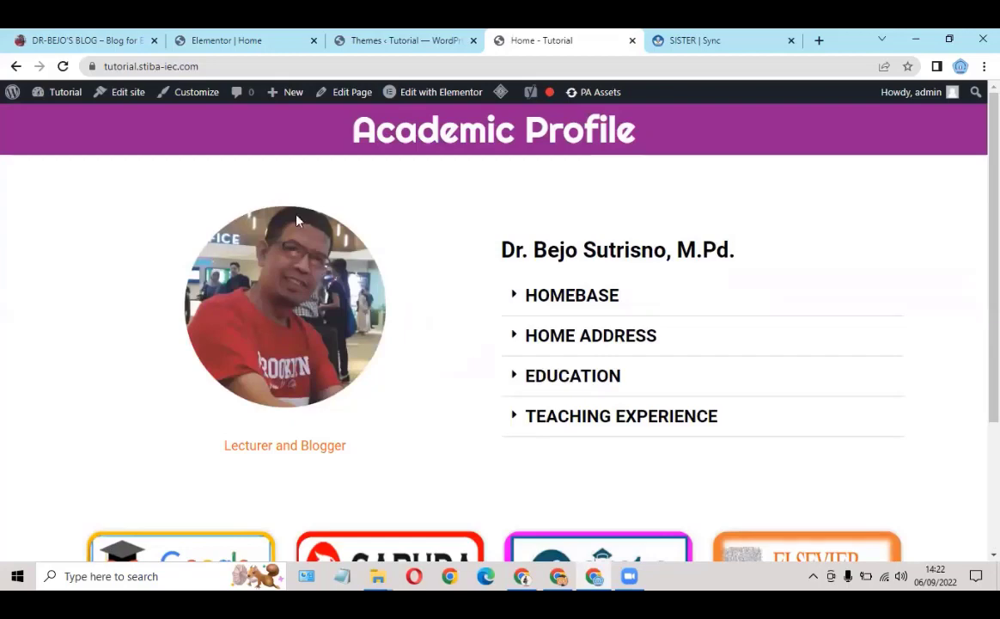
pyautogui.click(526, 295)
pyautogui.click(525, 234)
pyautogui.click(529, 335)
pyautogui.click(526, 268)
pyautogui.scroll(-2, 518, 297)
pyautogui.click(518, 301)
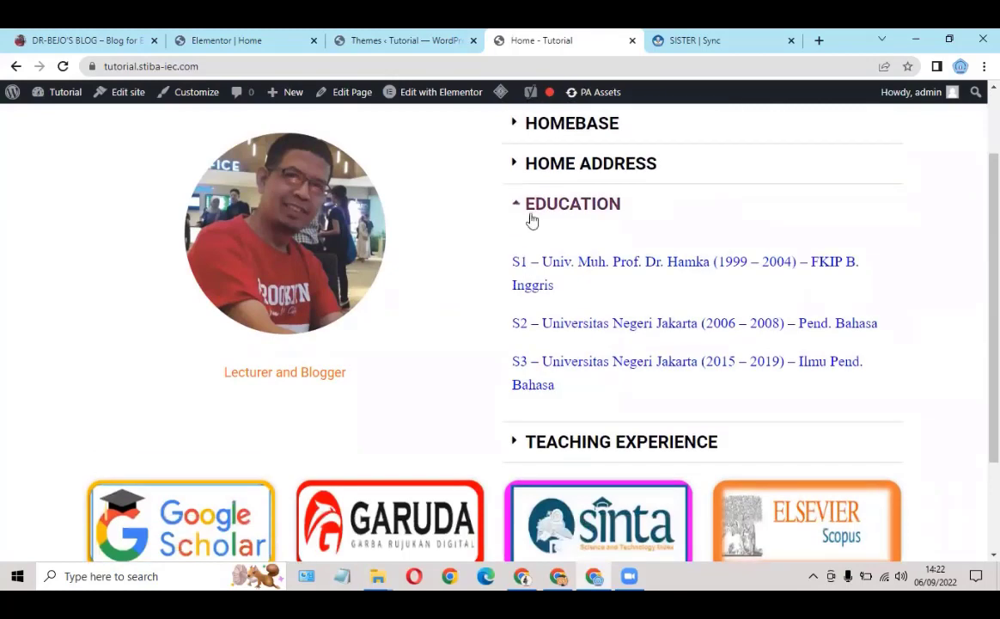
pyautogui.click(531, 207)
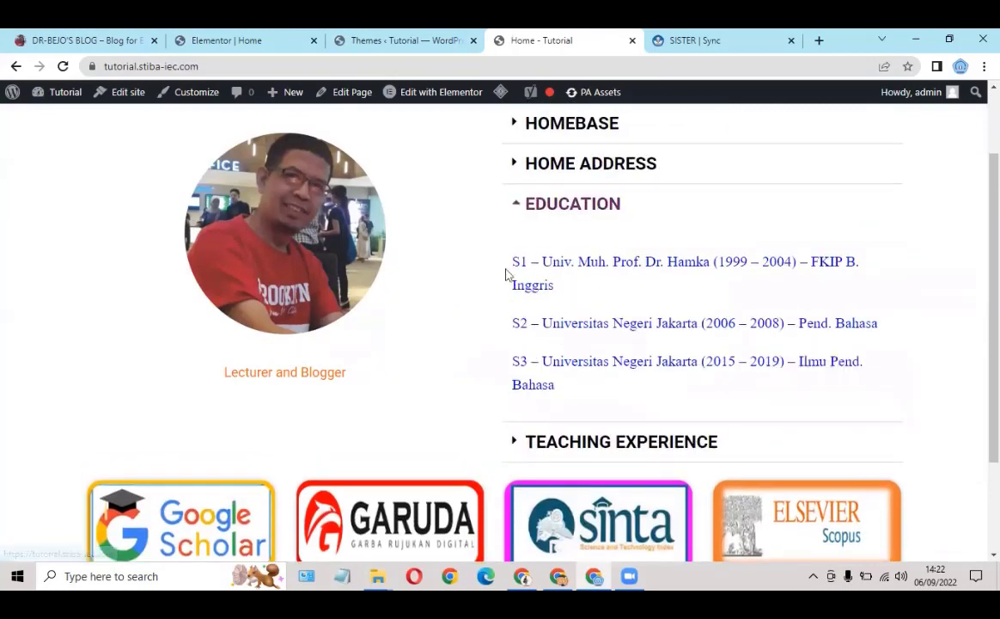
pyautogui.click(564, 213)
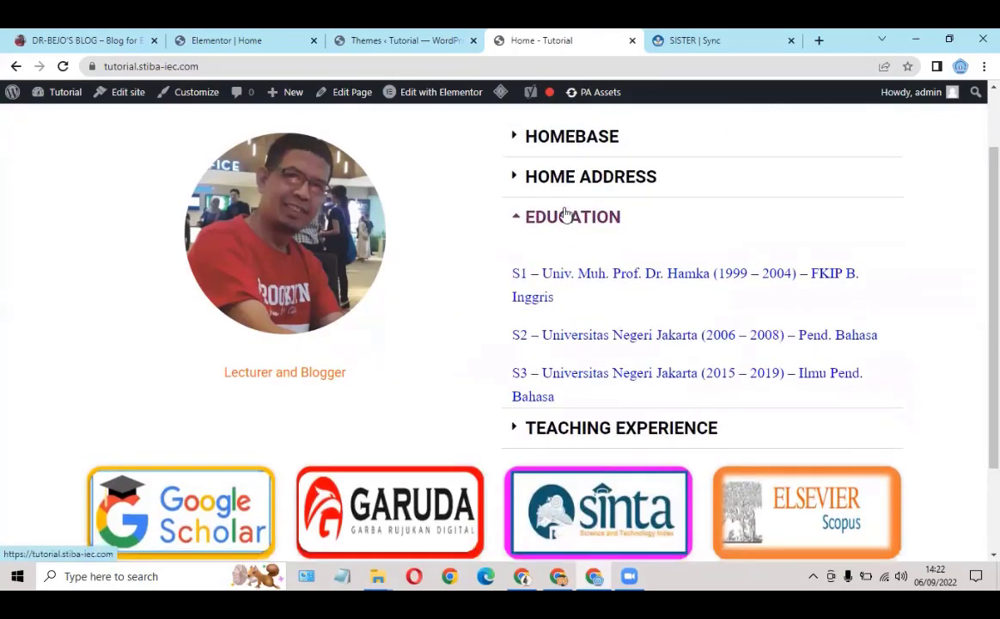
pyautogui.click(520, 210)
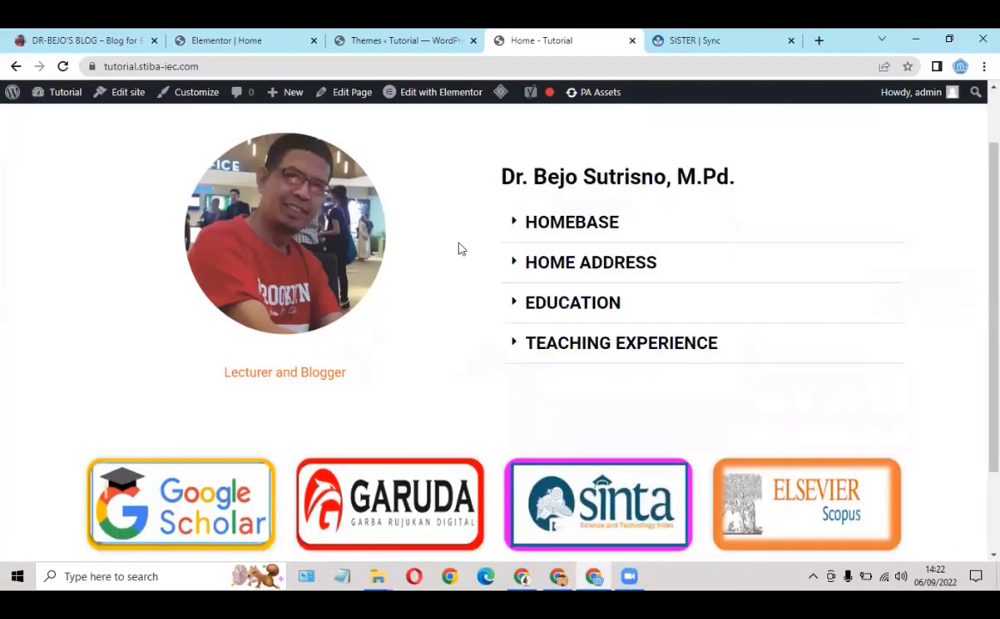
pyautogui.scroll(1, 462, 248)
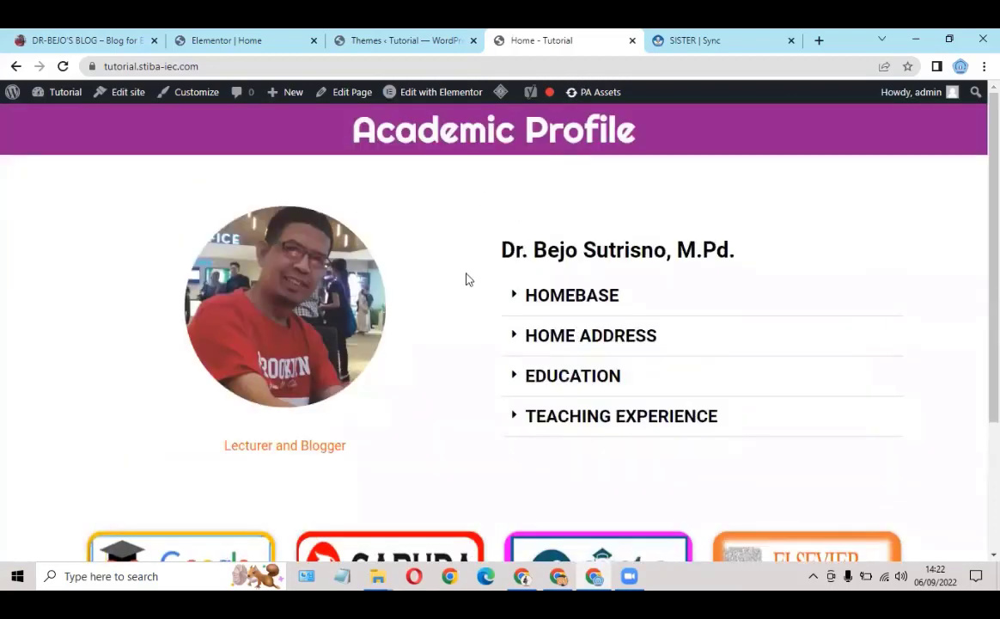
pyautogui.scroll(-2, 343, 241)
pyautogui.scroll(2, 421, 206)
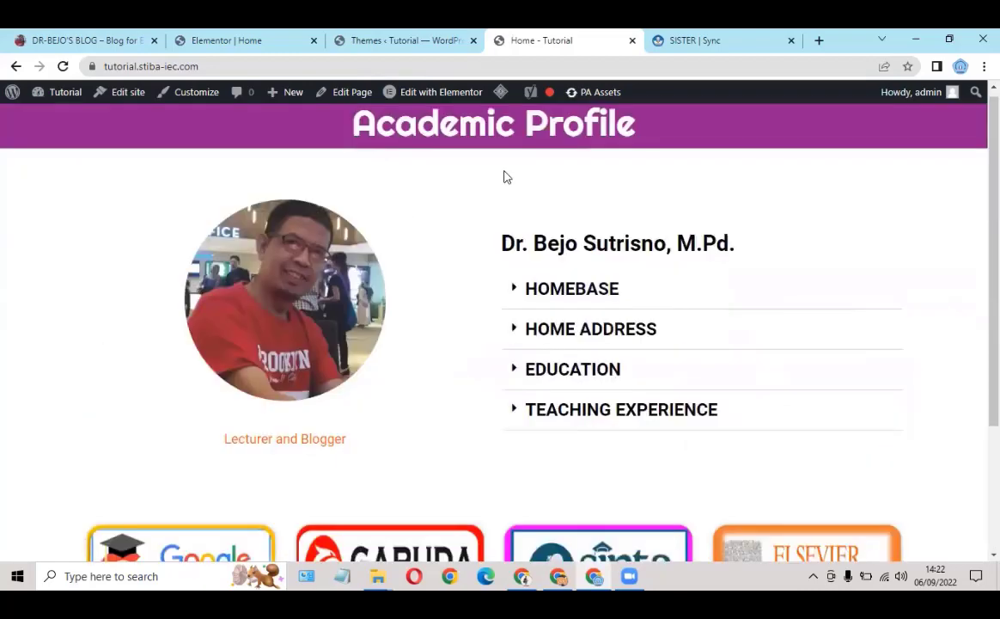
pyautogui.scroll(1, 507, 177)
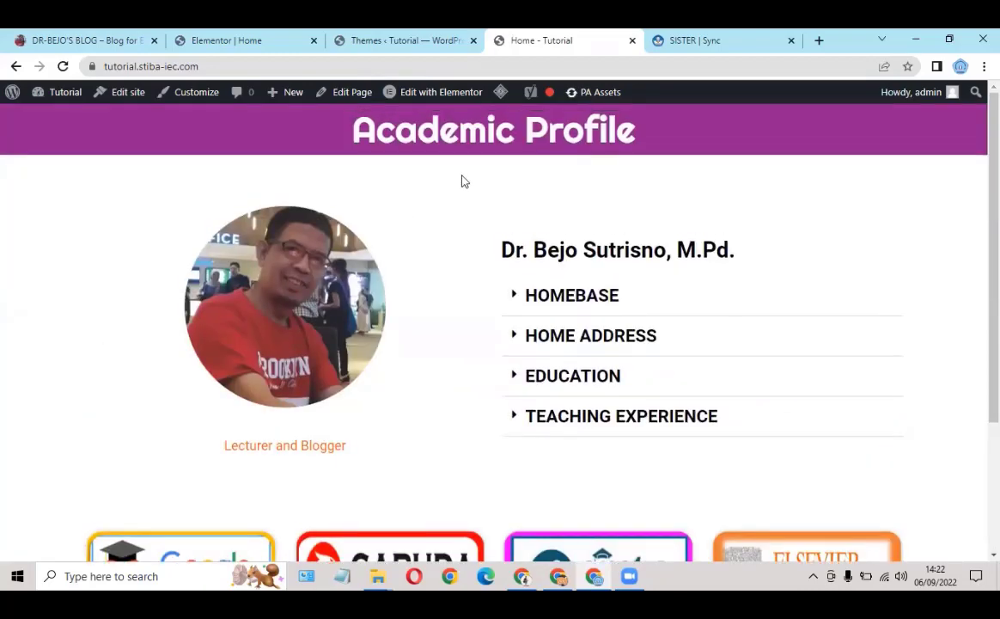
pyautogui.scroll(-1, 476, 192)
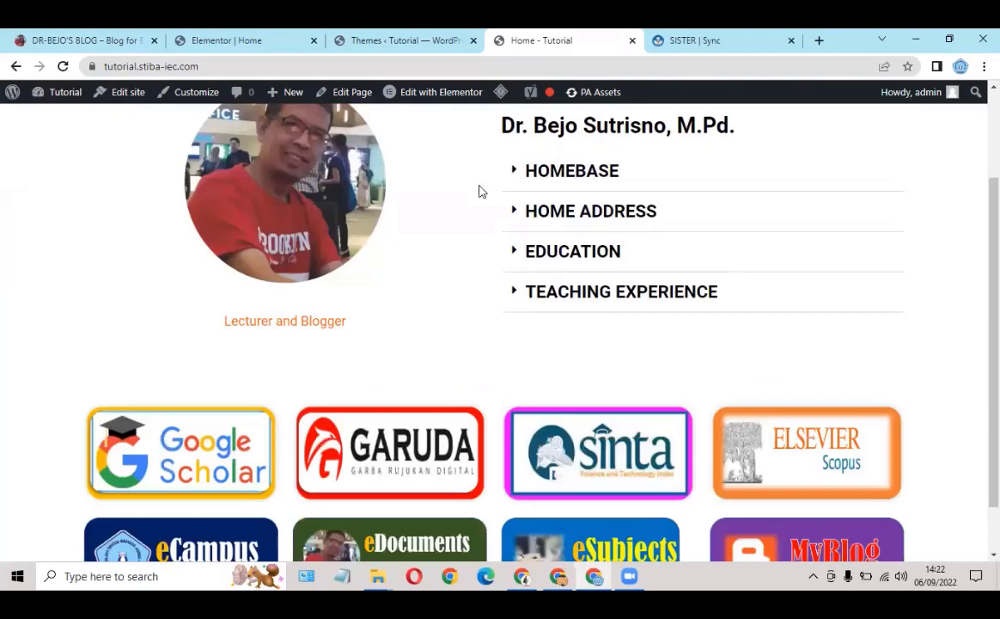
pyautogui.scroll(1, 498, 185)
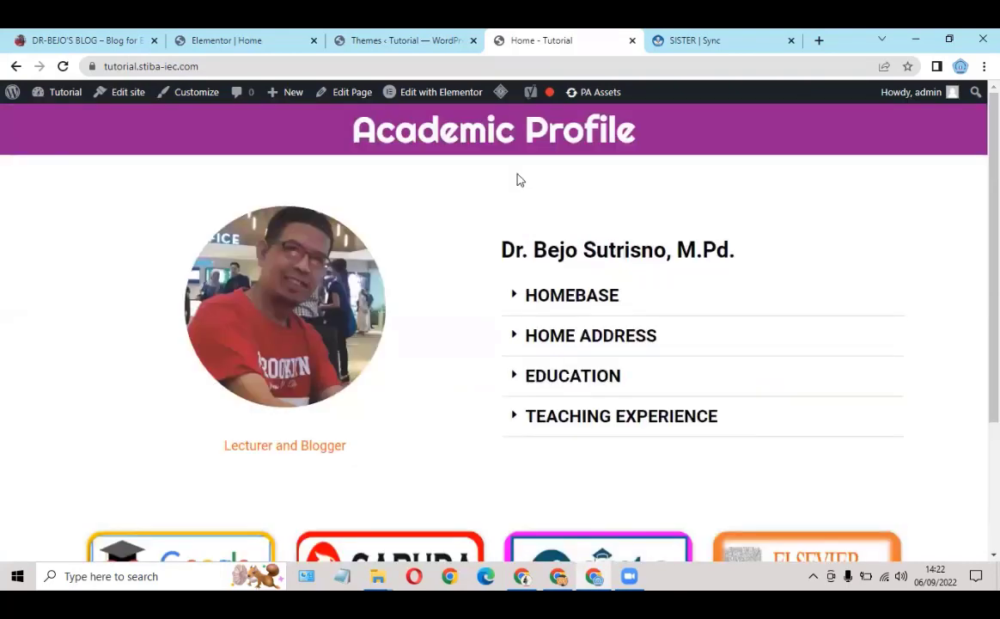